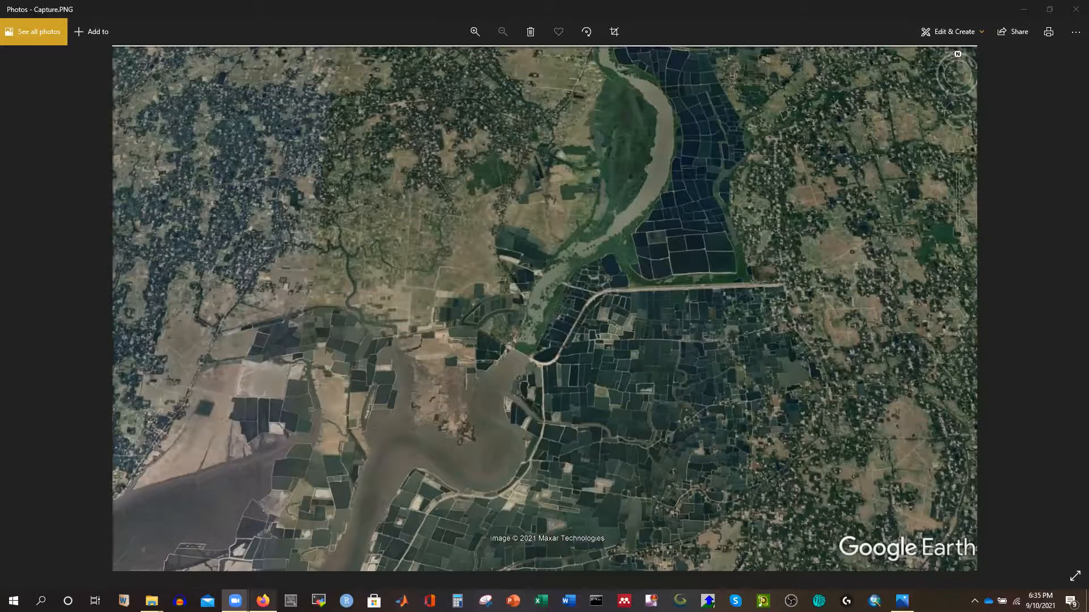
Step: Switch to Firefox and search the web for HEC RAS
{"action": "left_click", "coordinate": [263, 601]}
{"action": "left_click", "coordinate": [464, 207]}
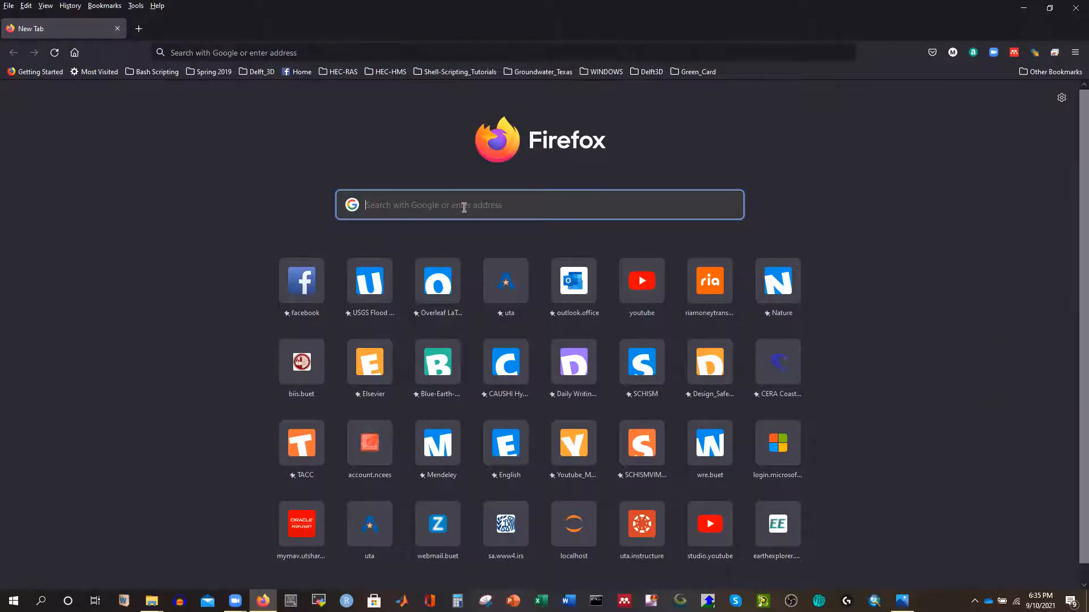
{"action": "type", "text": "HEC RAS"}
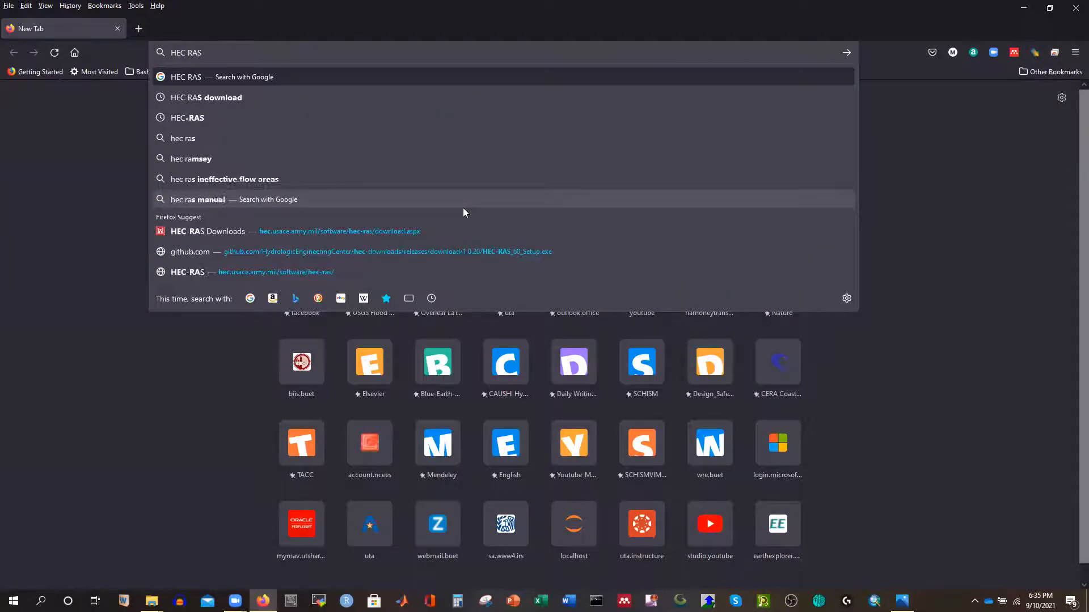
{"action": "key", "text": "Return"}
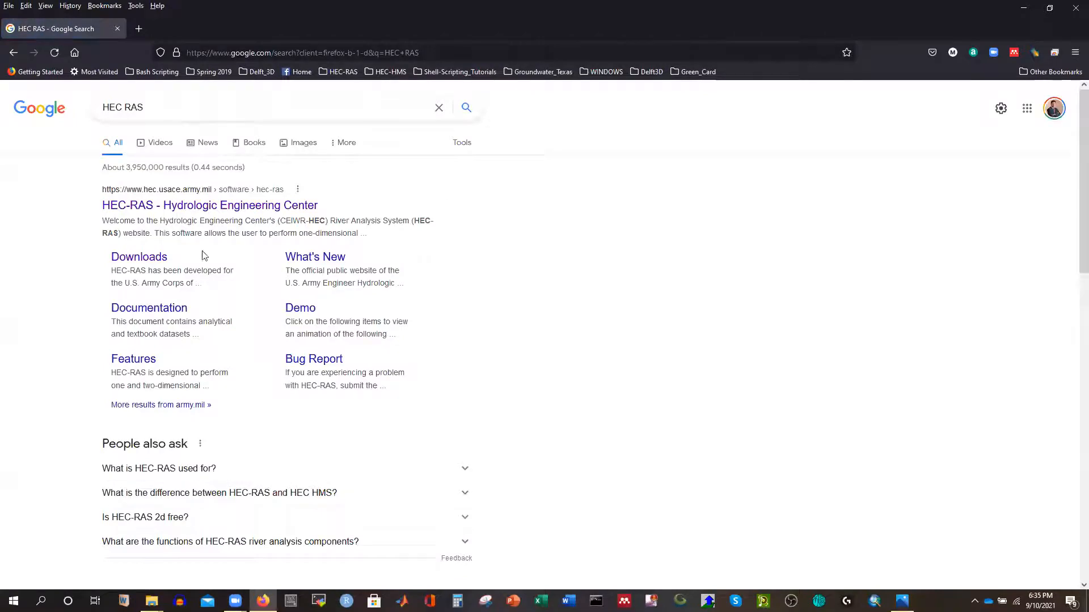
Step: Open the HEC-RAS Downloads page and request the 6.0 setup package with documentation and example data sets, dismissing the save prompt
{"action": "left_click", "coordinate": [146, 258]}
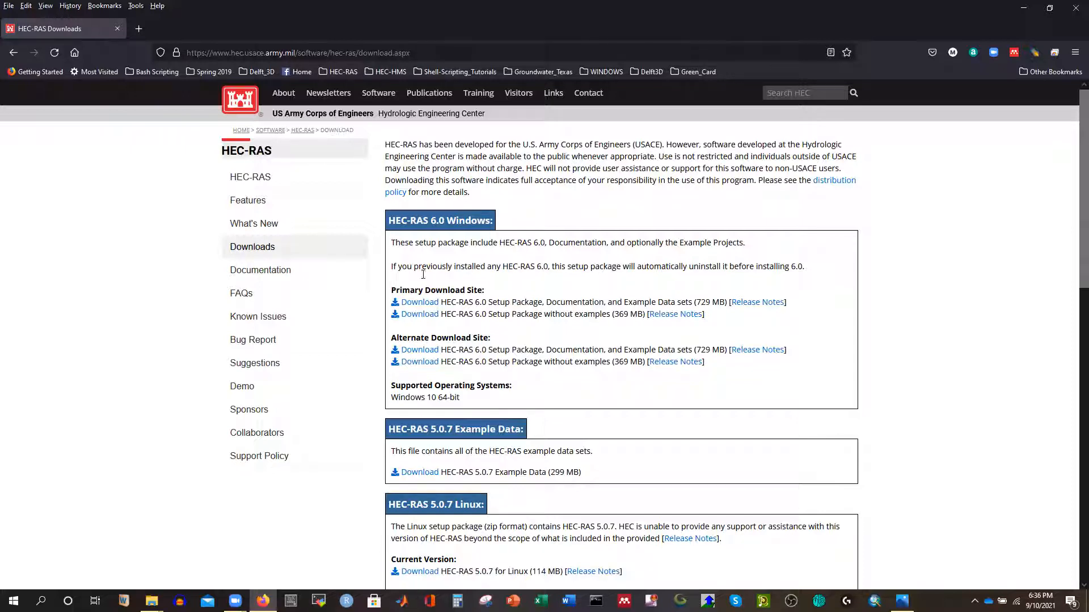
{"action": "left_click", "coordinate": [418, 307]}
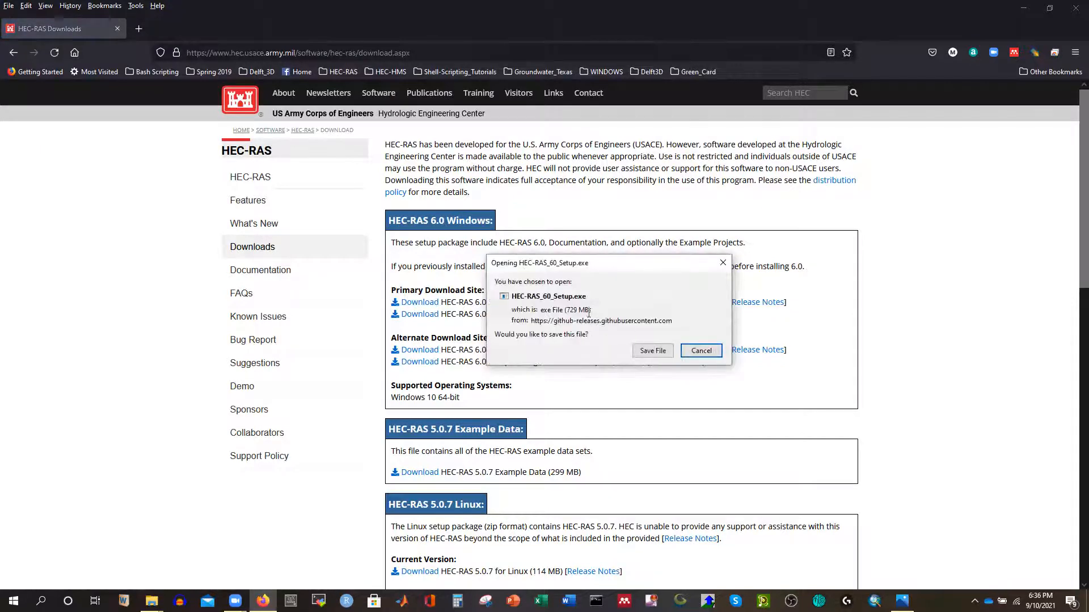
{"action": "left_click", "coordinate": [723, 264]}
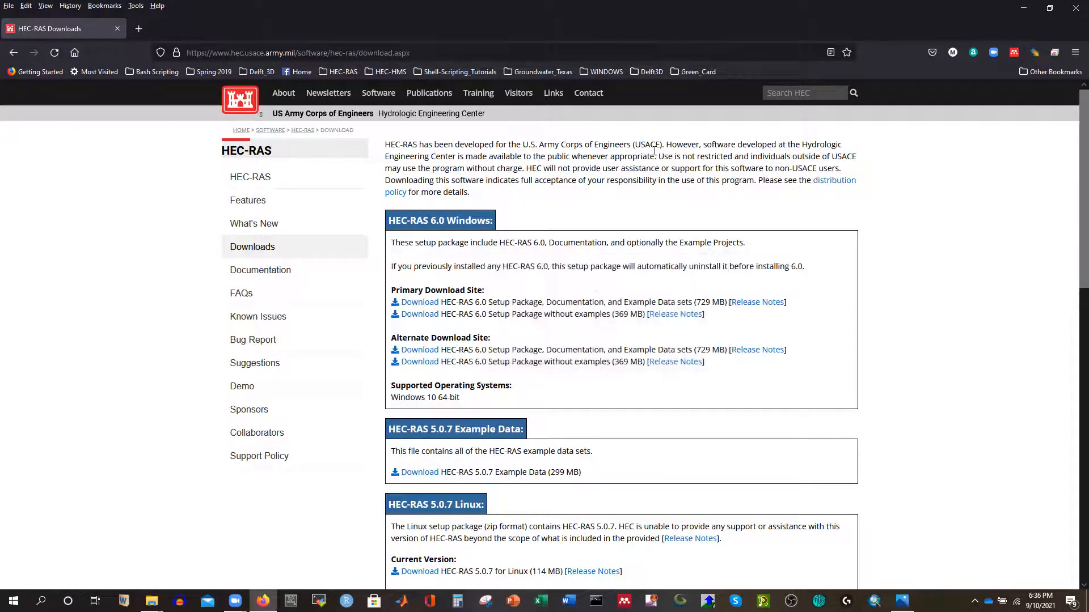
Step: Run HEC-RAS_60_Setup.exe from the DATA (D:) drive in File Explorer and minimize the folder window
{"action": "mouse_move", "coordinate": [141, 601]}
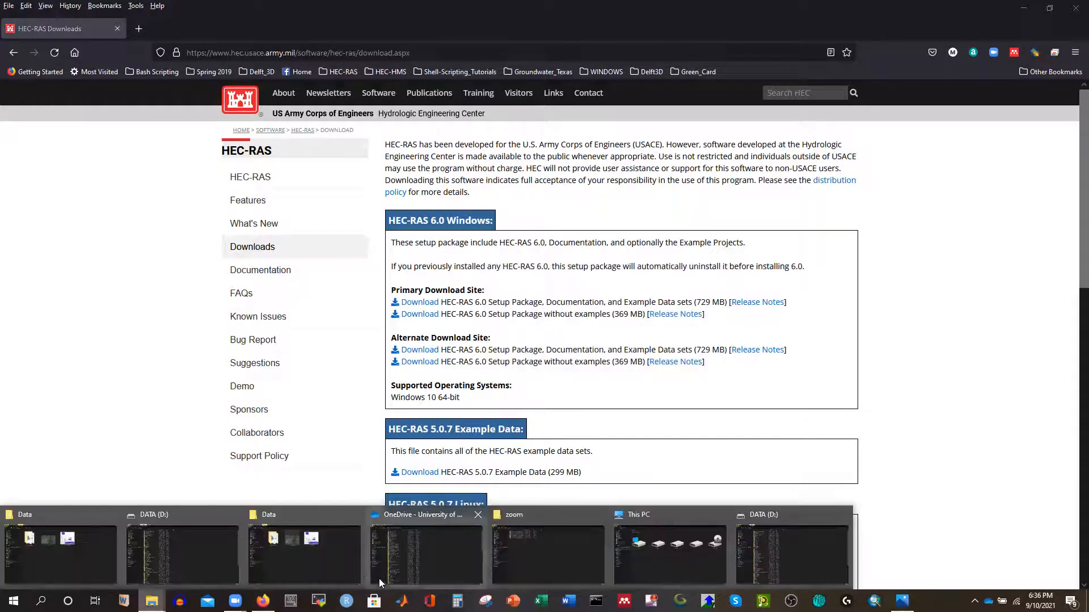
{"action": "left_click", "coordinate": [203, 558]}
{"action": "scroll", "coordinate": [400, 419], "scroll_direction": "down", "scroll_amount": 5}
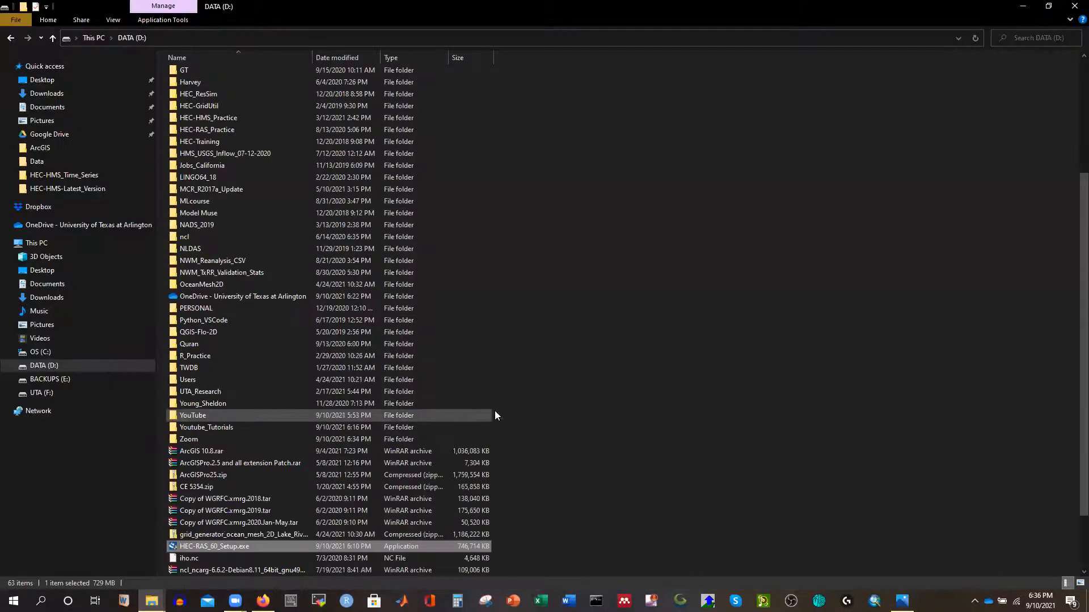
{"action": "scroll", "coordinate": [597, 357], "scroll_direction": "down", "scroll_amount": 1}
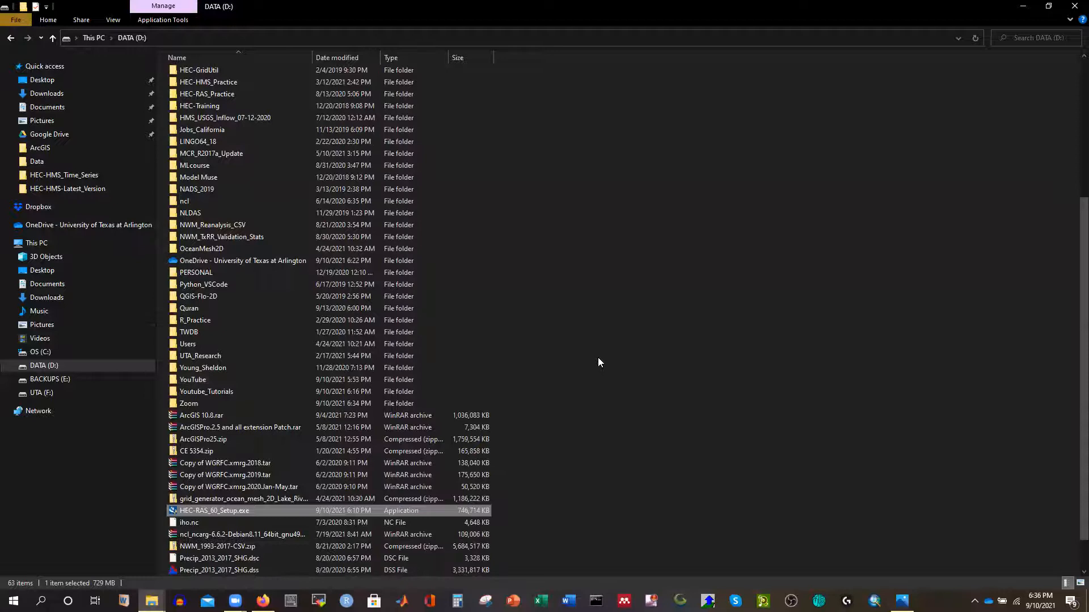
{"action": "scroll", "coordinate": [598, 357], "scroll_direction": "down", "scroll_amount": 1}
{"action": "left_click", "coordinate": [646, 385]}
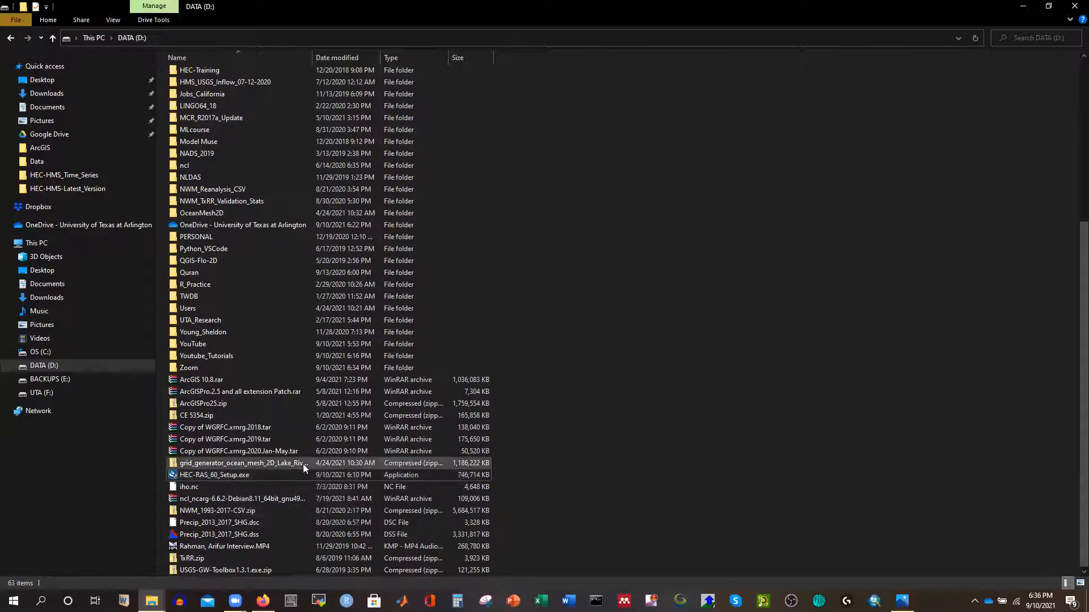
{"action": "double_click", "coordinate": [227, 478]}
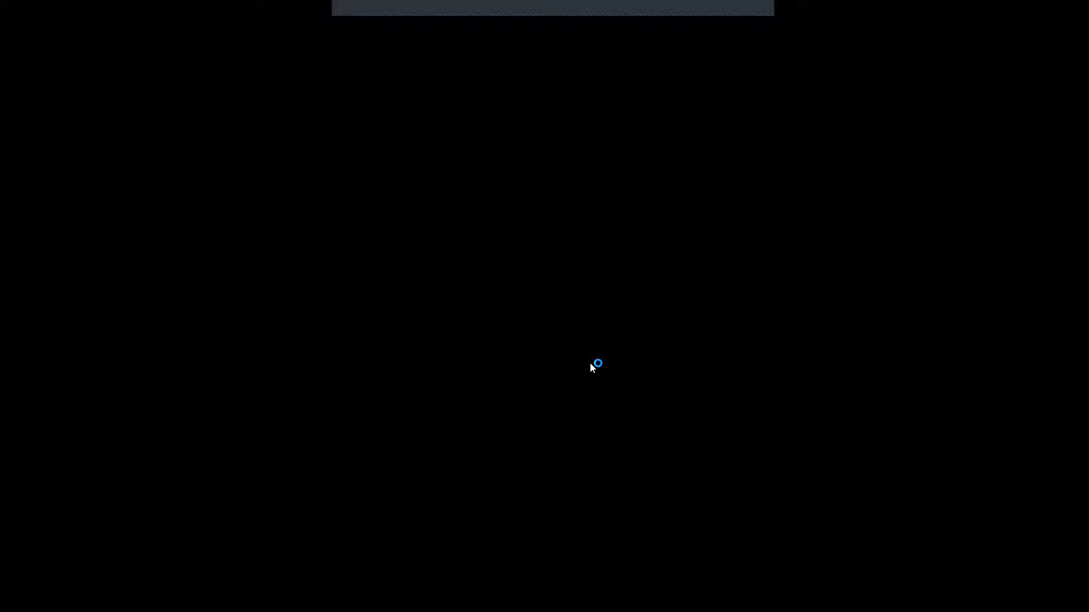
{"action": "left_click", "coordinate": [501, 376]}
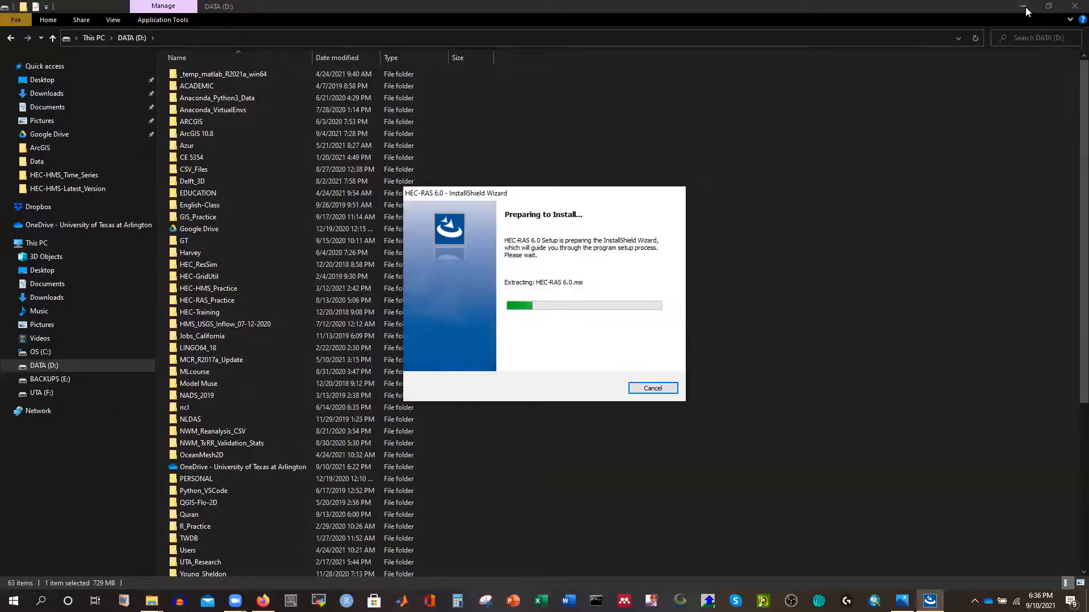
{"action": "left_click", "coordinate": [1023, 5]}
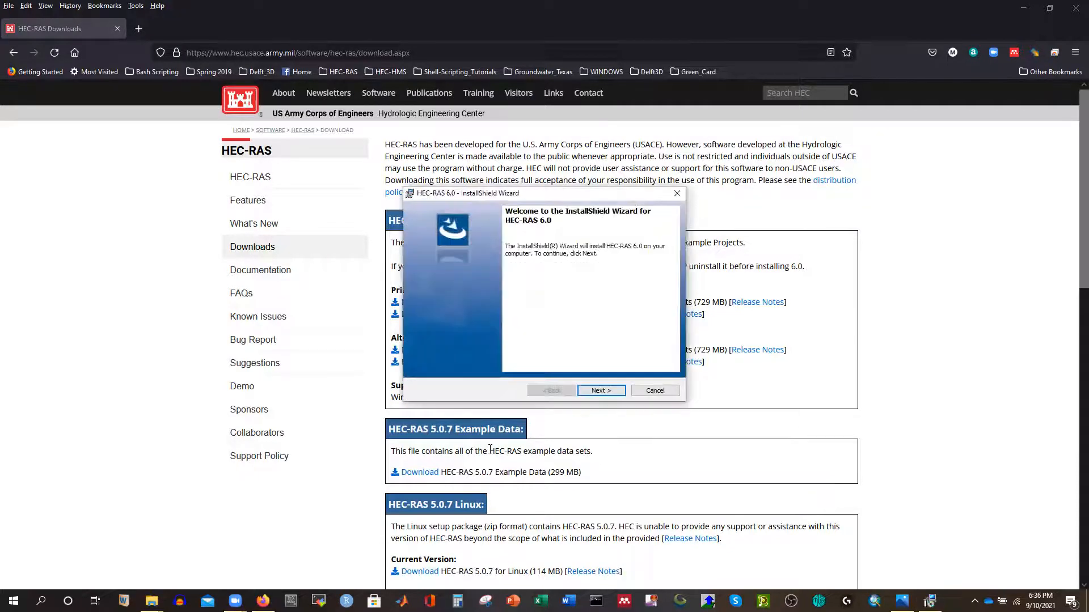
Step: Proceed past the installer's welcome page and agree to the HEC-RAS Terms and Conditions for Use
{"action": "left_click", "coordinate": [607, 393]}
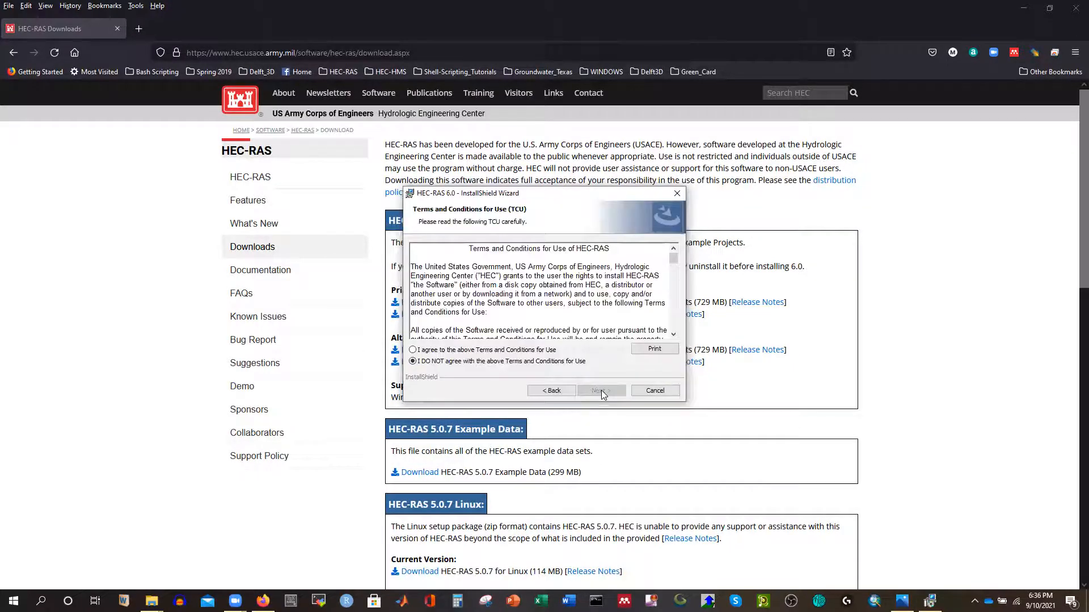
{"action": "scroll", "coordinate": [498, 306], "scroll_direction": "down", "scroll_amount": 15}
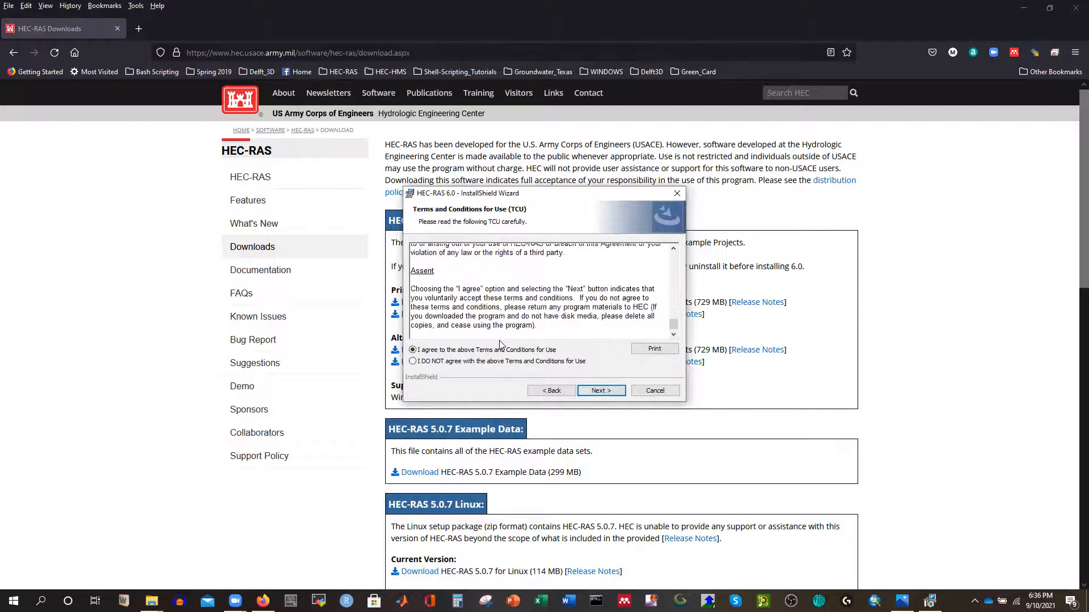
{"action": "left_click", "coordinate": [511, 350]}
{"action": "left_click", "coordinate": [602, 391]}
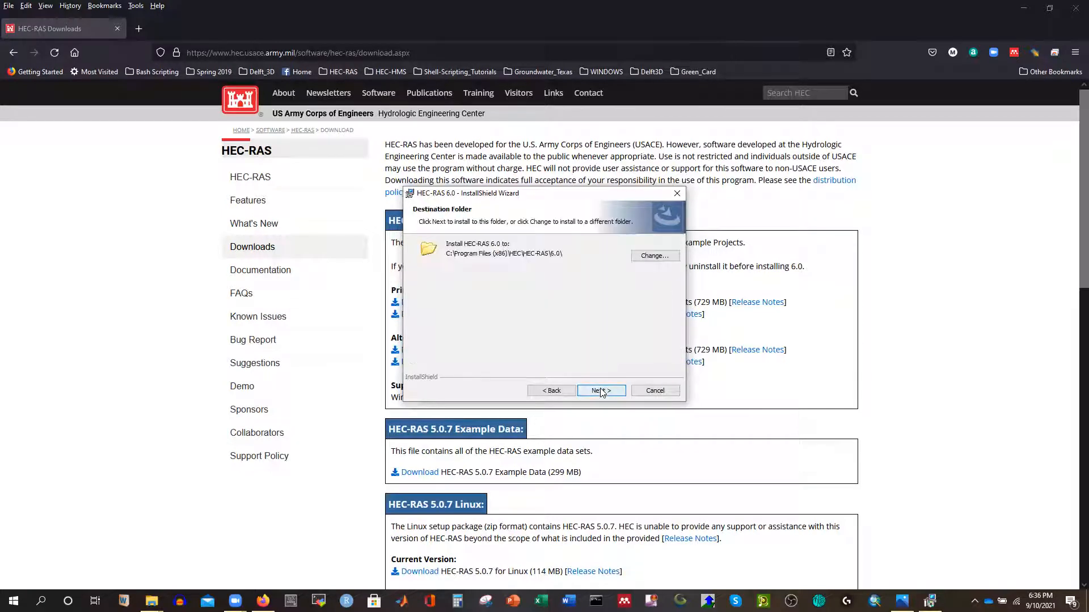
Step: Install HEC-RAS 6.0 to C:\Program Files (x86)\HEC\HEC-RAS\6.0\ with a desktop shortcut and finish the wizard
{"action": "left_click", "coordinate": [601, 393]}
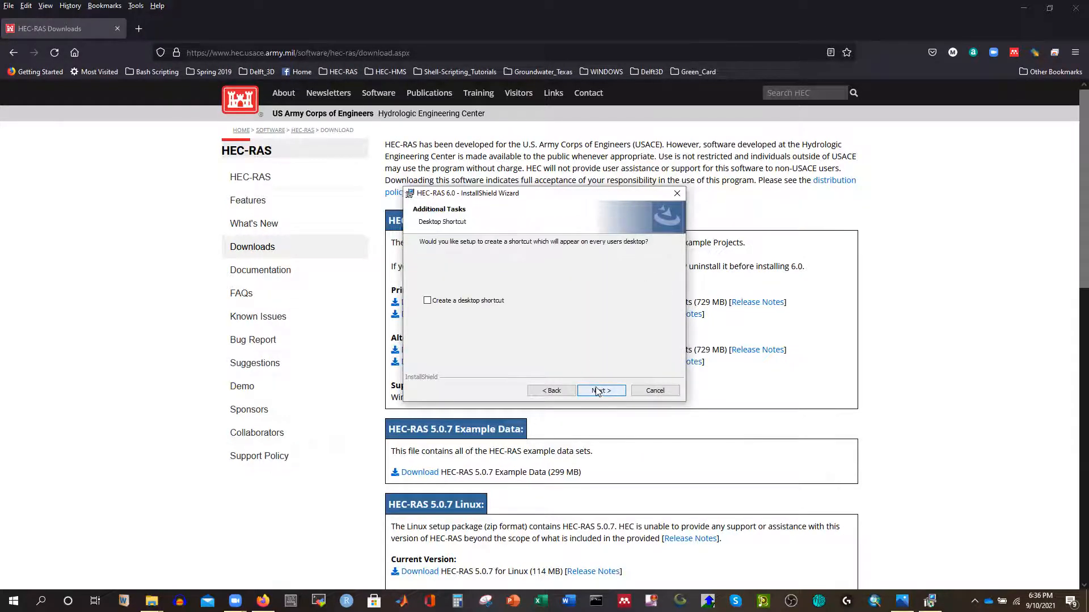
{"action": "left_click", "coordinate": [476, 301]}
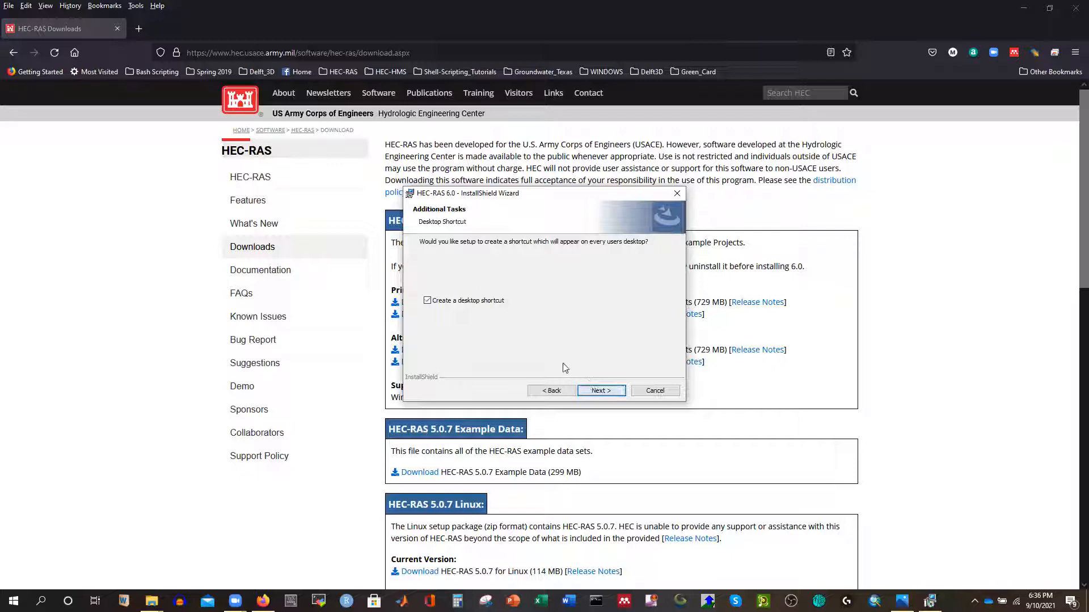
{"action": "left_click", "coordinate": [596, 391]}
{"action": "left_click", "coordinate": [596, 392]}
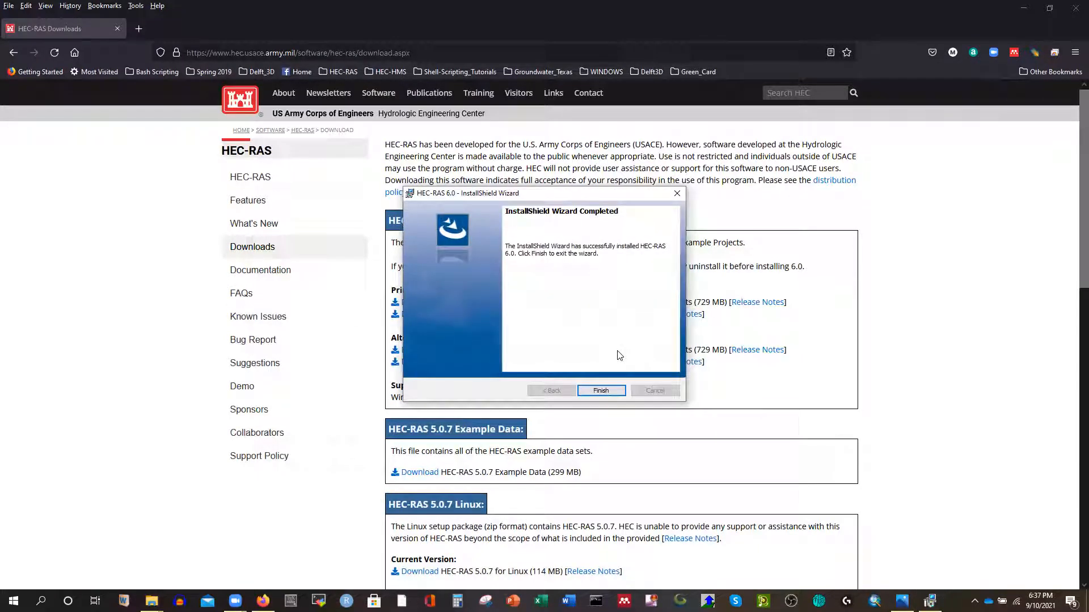
{"action": "left_click", "coordinate": [601, 391]}
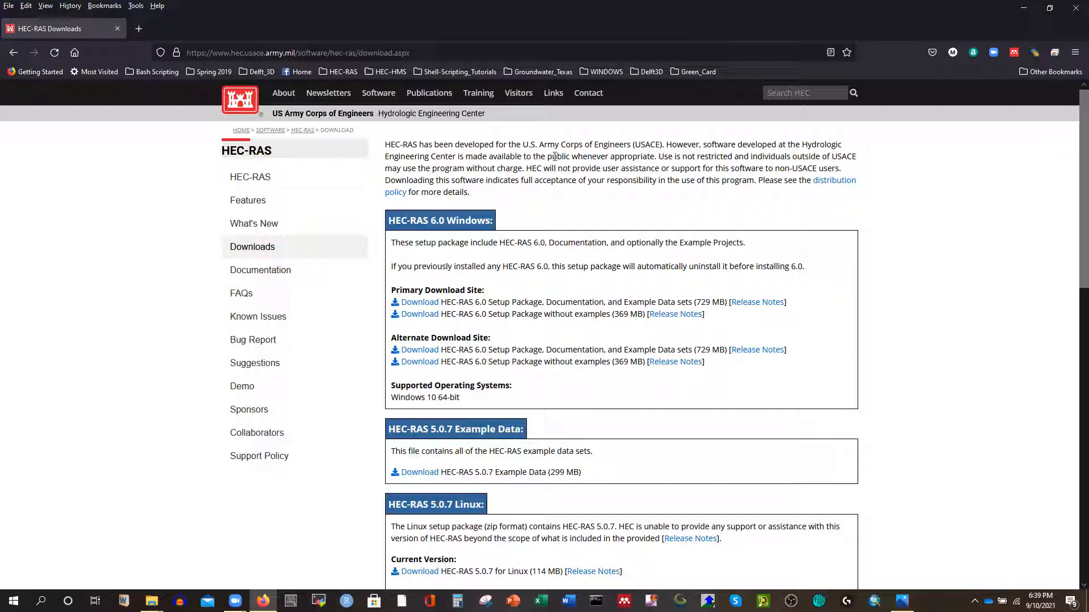
Step: Minimize the browser and launch the newly installed HEC-RAS 6.0
{"action": "left_click", "coordinate": [1023, 8]}
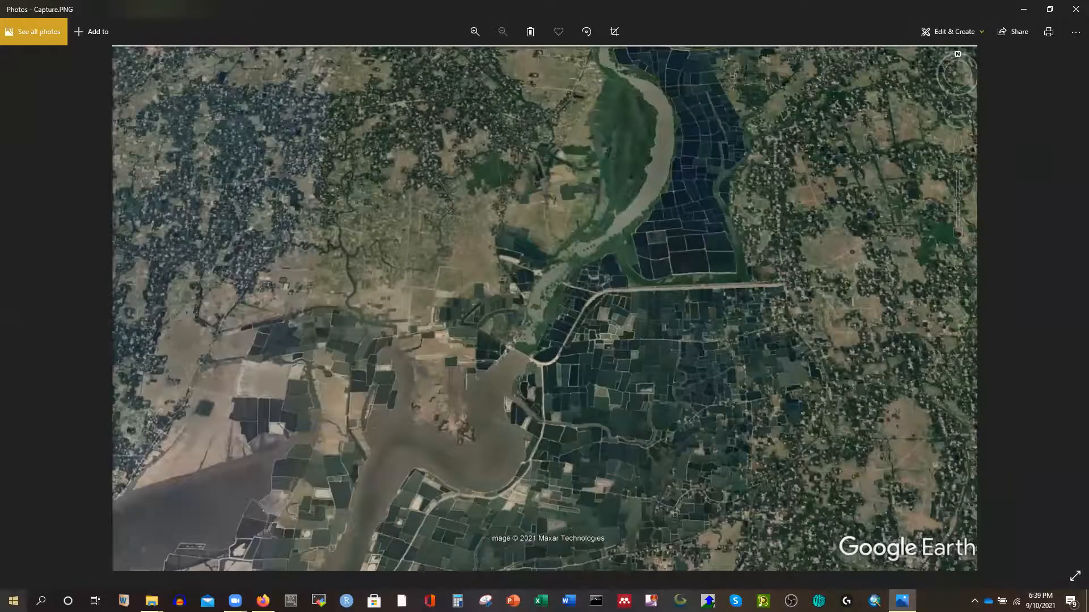
{"action": "left_click", "coordinate": [13, 601]}
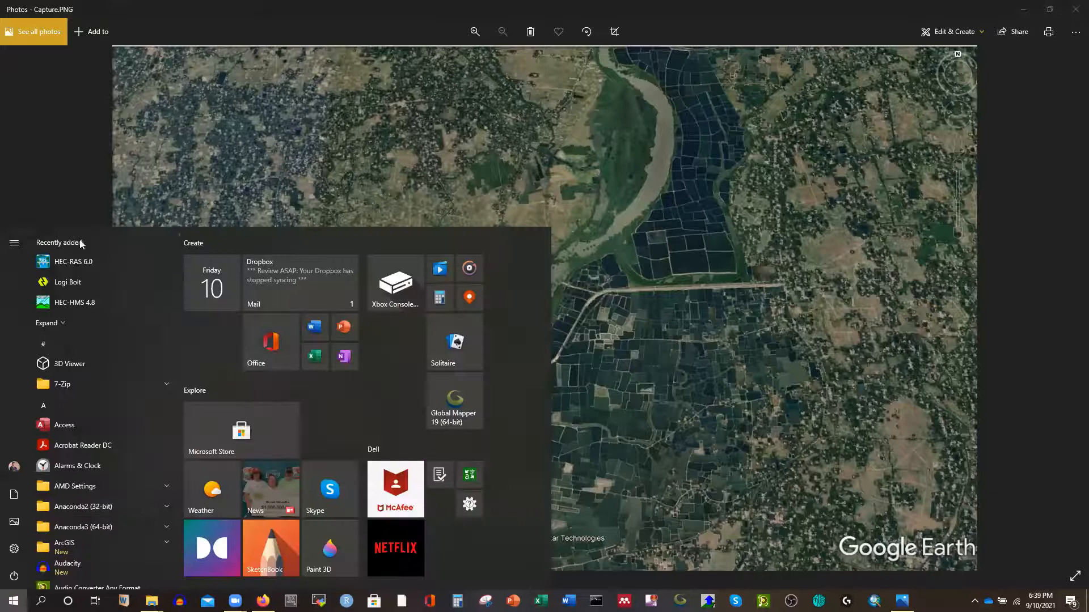
{"action": "left_click", "coordinate": [66, 261]}
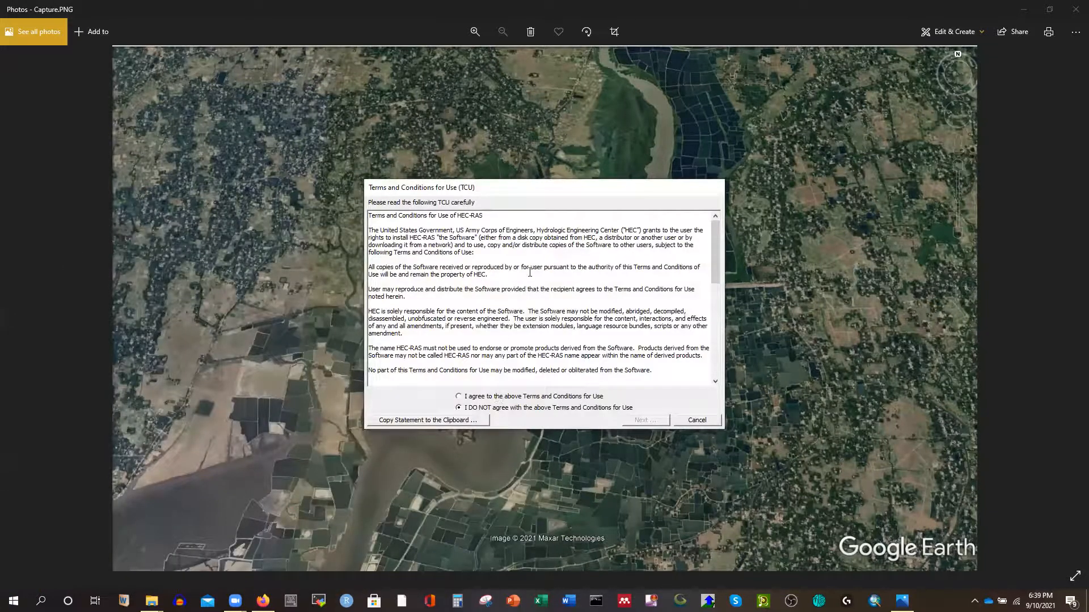
Step: Agree to HEC-RAS's terms of use, decline installing the example projects, and place the main window nearer the middle of the screen
{"action": "scroll", "coordinate": [530, 273], "scroll_direction": "down", "scroll_amount": 10}
{"action": "left_click", "coordinate": [473, 397]}
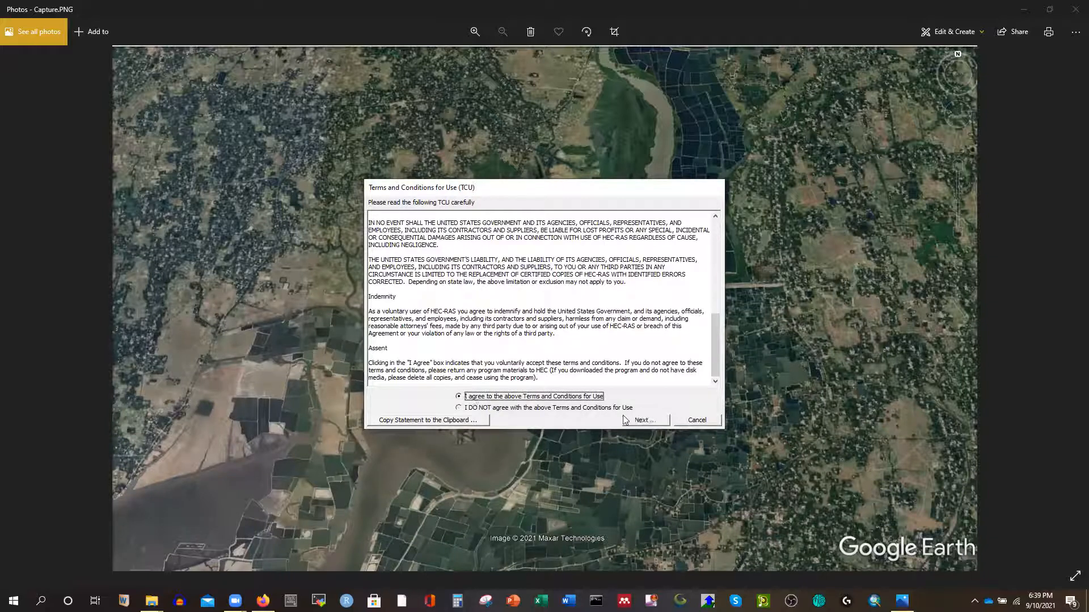
{"action": "left_click", "coordinate": [645, 421]}
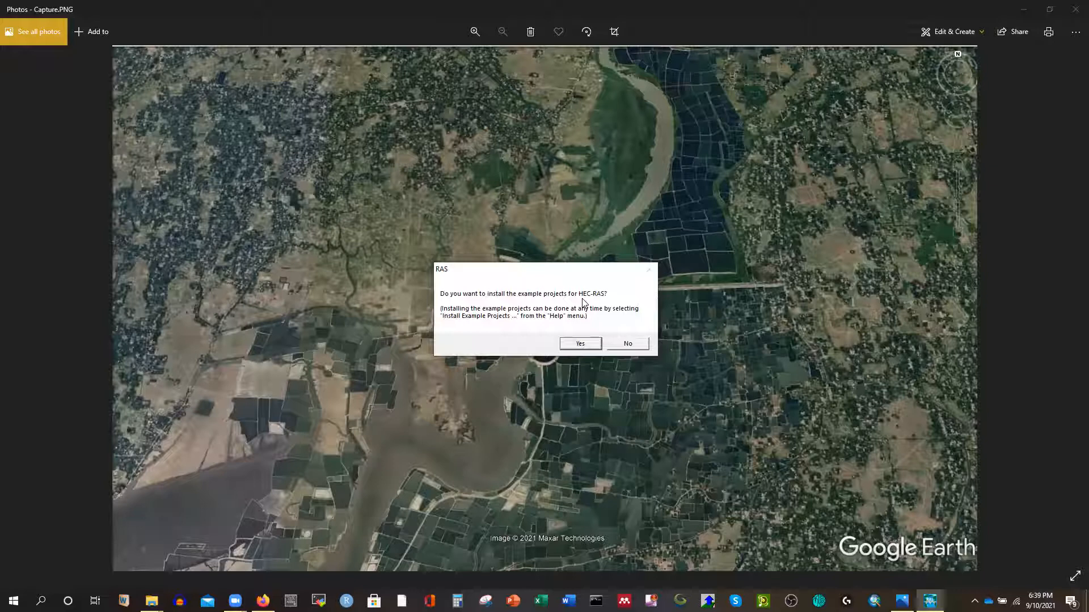
{"action": "left_click", "coordinate": [629, 344]}
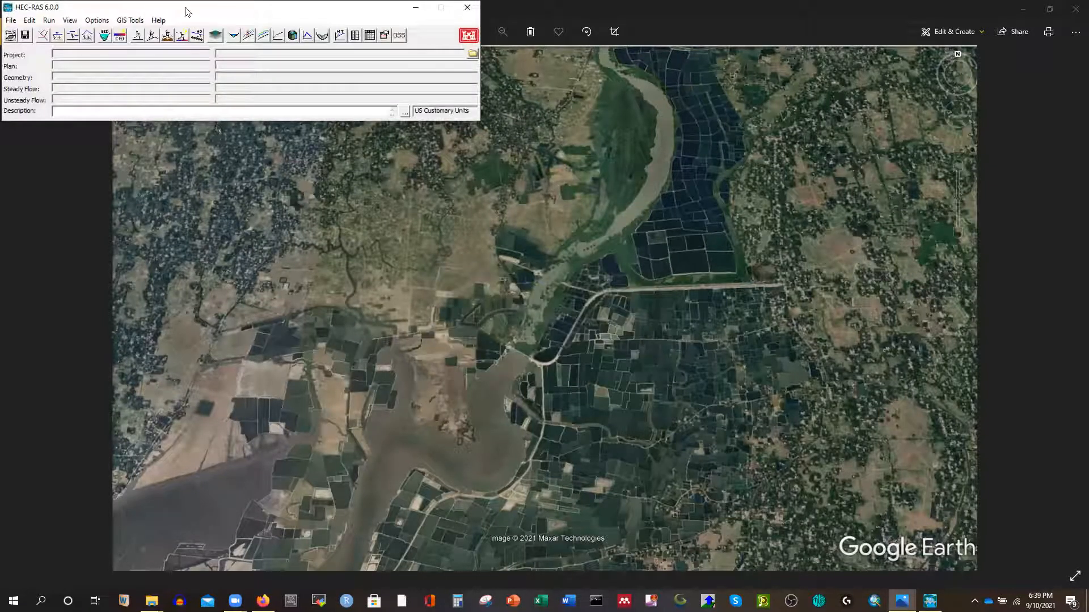
{"action": "left_click_drag", "start_coordinate": [187, 12], "coordinate": [408, 144]}
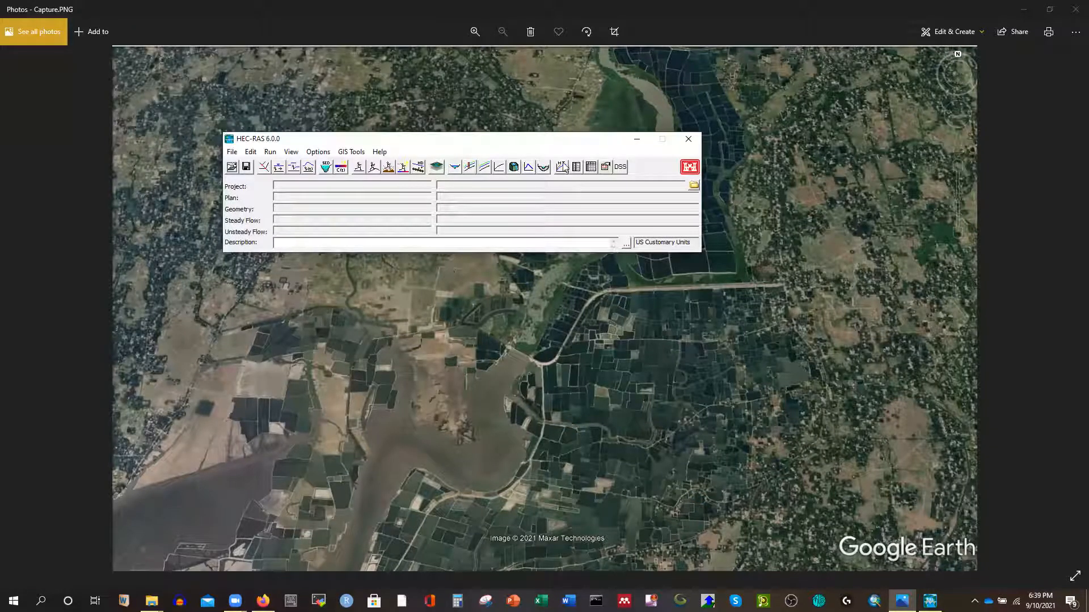
Step: Minimize HEC-RAS and annotate the satellite image with a flow arrow along the river, u/s upstream and d/s downstream
{"action": "left_click", "coordinate": [634, 142]}
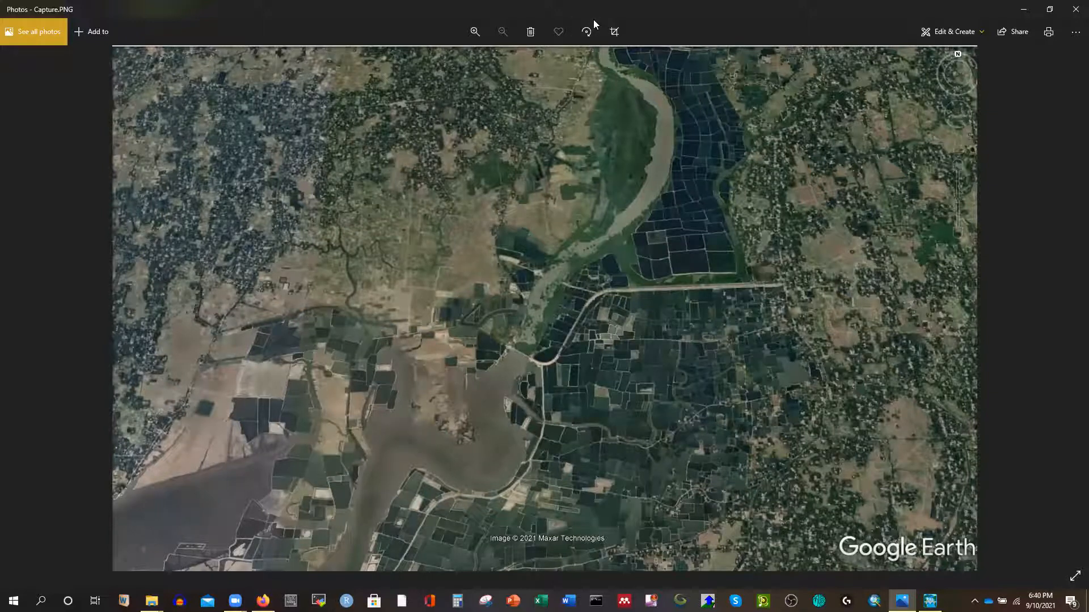
{"action": "mouse_move", "coordinate": [677, 98]}
{"action": "left_mouse_down"}
{"action": "mouse_move", "coordinate": [582, 278]}
{"action": "mouse_move", "coordinate": [605, 255]}
{"action": "left_mouse_up"}
{"action": "left_click_drag", "start_coordinate": [674, 135], "coordinate": [701, 165]}
{"action": "left_click_drag", "start_coordinate": [715, 122], "coordinate": [731, 152]}
{"action": "mouse_move", "coordinate": [460, 428]}
{"action": "left_mouse_down"}
{"action": "mouse_move", "coordinate": [452, 405]}
{"action": "mouse_move", "coordinate": [462, 434]}
{"action": "left_mouse_up"}
{"action": "mouse_move", "coordinate": [473, 396]}
{"action": "left_mouse_down"}
{"action": "mouse_move", "coordinate": [478, 433]}
{"action": "mouse_move", "coordinate": [502, 419]}
{"action": "mouse_move", "coordinate": [501, 440]}
{"action": "left_mouse_up"}
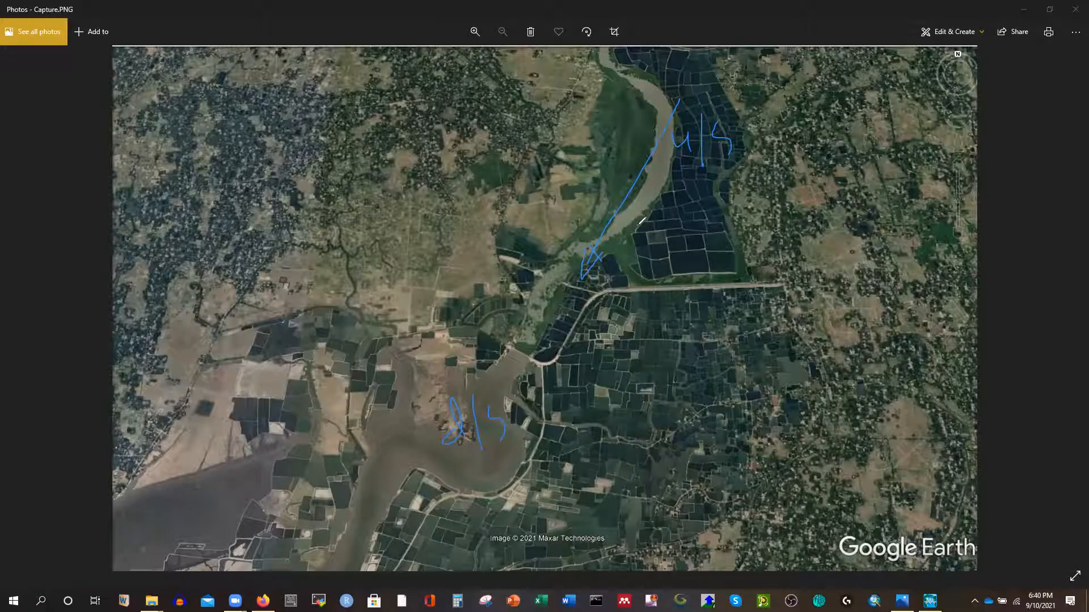
Step: Sketch a bridge across the river with two parallel lines, hatching over the channel and angled strokes at the banks
{"action": "left_click_drag", "start_coordinate": [503, 258], "coordinate": [626, 296]}
{"action": "left_click_drag", "start_coordinate": [503, 268], "coordinate": [615, 296]}
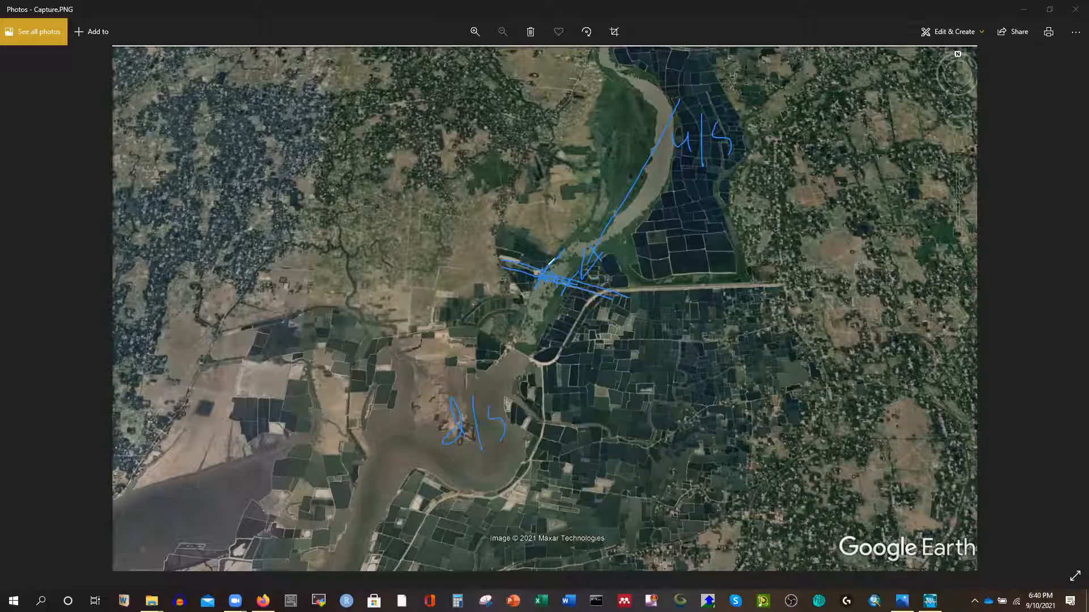
{"action": "left_click_drag", "start_coordinate": [581, 271], "coordinate": [561, 298]}
Step: Draw a series of short cross-section lines across the river upstream and downstream of the sketched bridge
{"action": "mouse_move", "coordinate": [635, 137]}
{"action": "left_mouse_down"}
{"action": "mouse_move", "coordinate": [688, 157]}
{"action": "mouse_move", "coordinate": [677, 194]}
{"action": "left_mouse_up"}
{"action": "left_click_drag", "start_coordinate": [609, 191], "coordinate": [655, 219]}
{"action": "left_click_drag", "start_coordinate": [566, 233], "coordinate": [617, 269]}
{"action": "mouse_move", "coordinate": [512, 290]}
{"action": "left_mouse_down"}
{"action": "mouse_move", "coordinate": [571, 316]}
{"action": "mouse_move", "coordinate": [528, 380]}
{"action": "left_mouse_up"}
{"action": "left_click", "coordinate": [725, 68]}
Step: Open the survey drawing Scan10035.png from the HEC-RAS Data folder and clear the hand-drawn annotations from the screen
{"action": "mouse_move", "coordinate": [152, 600]}
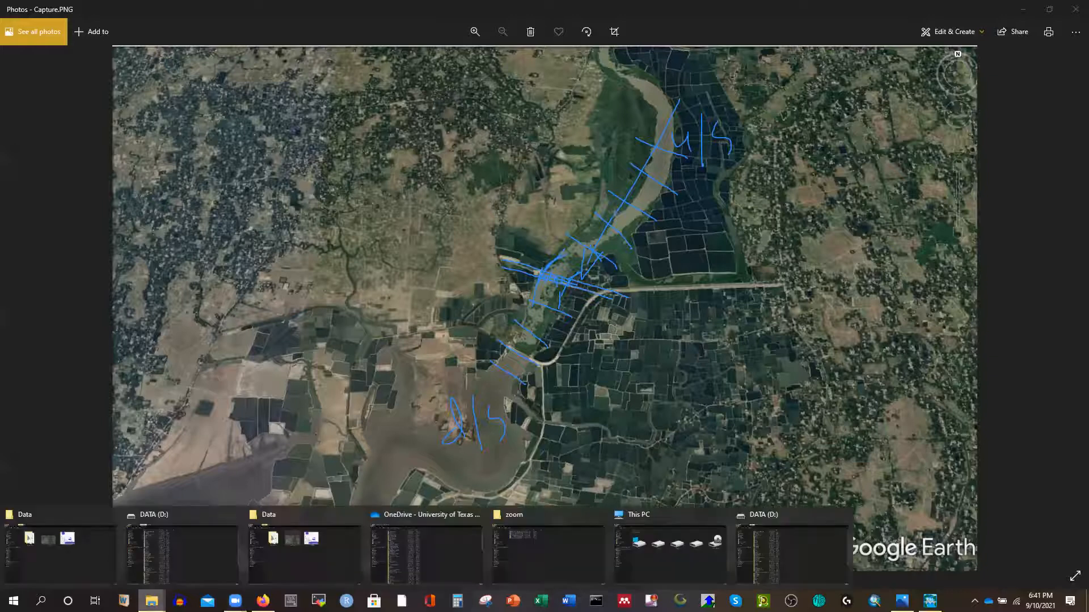
{"action": "left_click", "coordinate": [326, 539]}
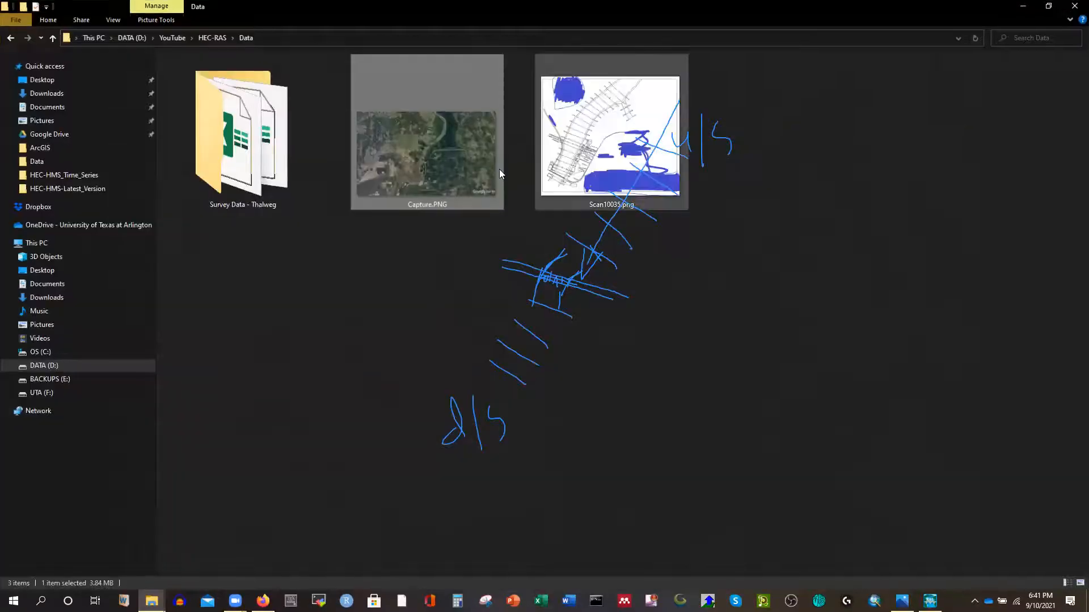
{"action": "double_click", "coordinate": [608, 116]}
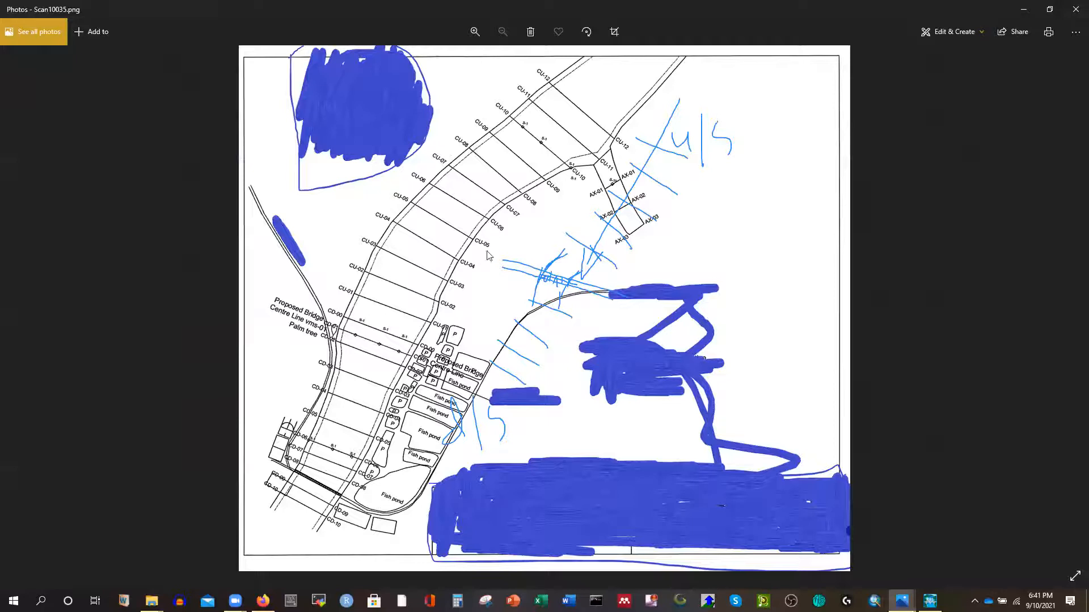
{"action": "left_click", "coordinate": [690, 21]}
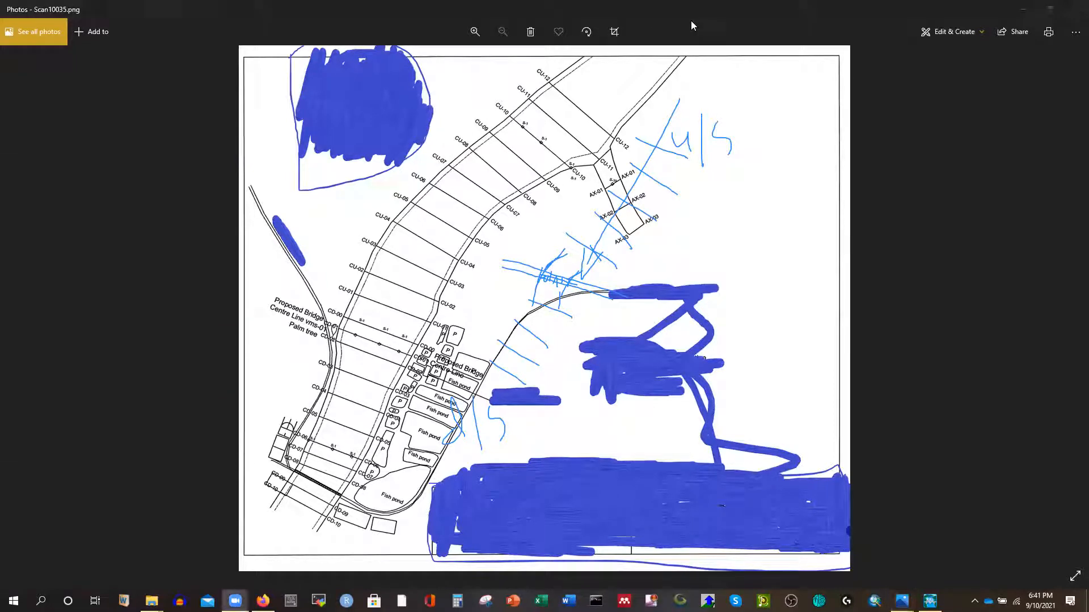
{"action": "left_click", "coordinate": [754, 43]}
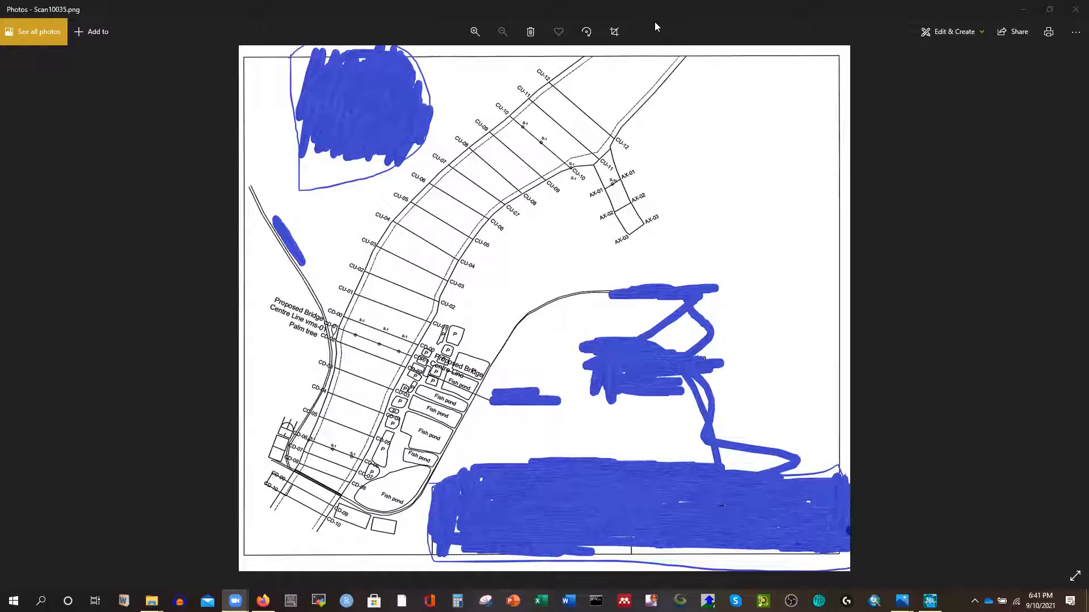
Step: Label the river's left bank LB and right bank RB on the survey drawing and draw a downstream flow arrow between them
{"action": "left_click_drag", "start_coordinate": [570, 262], "coordinate": [588, 246]}
{"action": "mouse_move", "coordinate": [585, 195]}
{"action": "left_mouse_down"}
{"action": "mouse_move", "coordinate": [609, 216]}
{"action": "mouse_move", "coordinate": [602, 241]}
{"action": "left_mouse_up"}
{"action": "mouse_move", "coordinate": [434, 143]}
{"action": "left_mouse_down"}
{"action": "mouse_move", "coordinate": [452, 137]}
{"action": "mouse_move", "coordinate": [468, 162]}
{"action": "mouse_move", "coordinate": [463, 131]}
{"action": "mouse_move", "coordinate": [493, 125]}
{"action": "mouse_move", "coordinate": [489, 154]}
{"action": "left_mouse_up"}
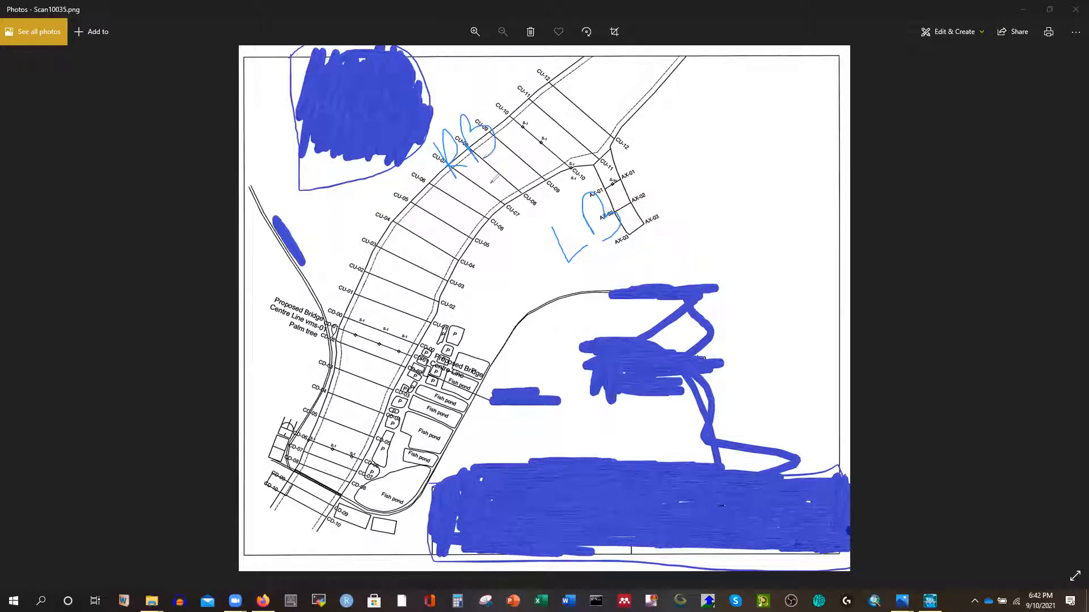
{"action": "mouse_move", "coordinate": [608, 110]}
{"action": "left_mouse_down"}
{"action": "mouse_move", "coordinate": [492, 204]}
{"action": "mouse_move", "coordinate": [524, 202]}
{"action": "mouse_move", "coordinate": [507, 193]}
{"action": "left_mouse_up"}
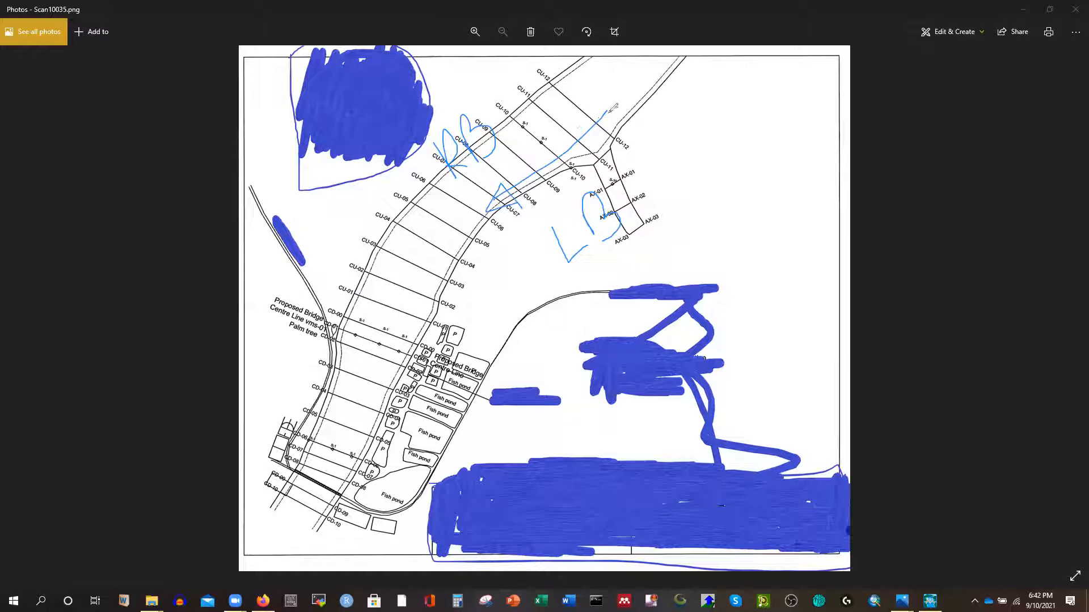
Step: Draw arrows across the channel around CU-08 to CU-10 towards both banks, and clear all annotations
{"action": "mouse_move", "coordinate": [609, 107]}
{"action": "left_mouse_down"}
{"action": "mouse_move", "coordinate": [521, 165]}
{"action": "mouse_move", "coordinate": [567, 195]}
{"action": "mouse_move", "coordinate": [570, 182]}
{"action": "left_mouse_up"}
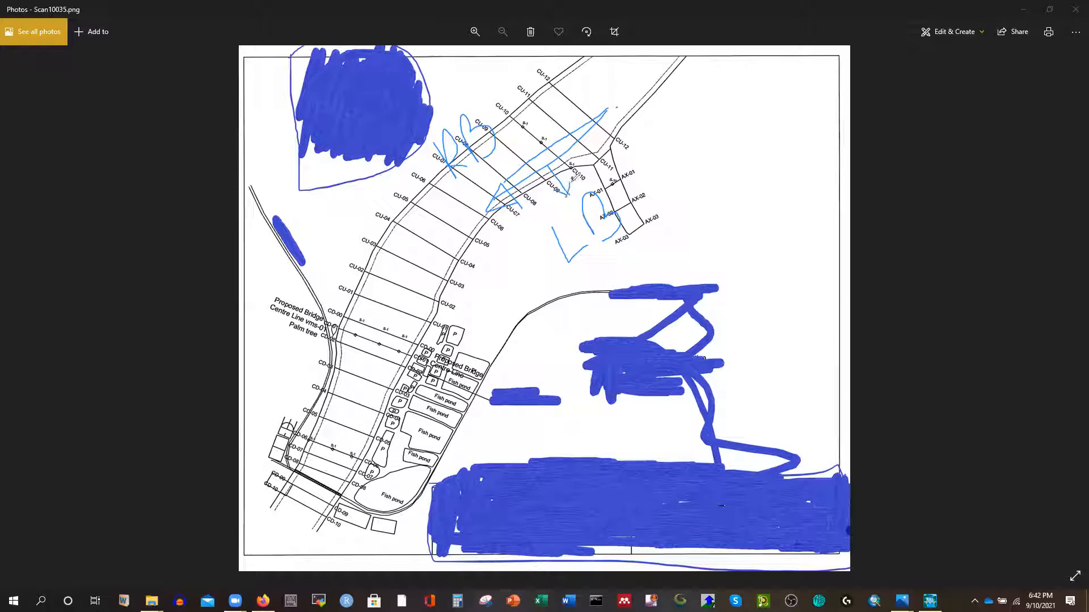
{"action": "mouse_move", "coordinate": [532, 150]}
{"action": "left_mouse_down"}
{"action": "mouse_move", "coordinate": [504, 120]}
{"action": "mouse_move", "coordinate": [514, 127]}
{"action": "left_mouse_up"}
{"action": "left_click_drag", "start_coordinate": [547, 184], "coordinate": [491, 134]}
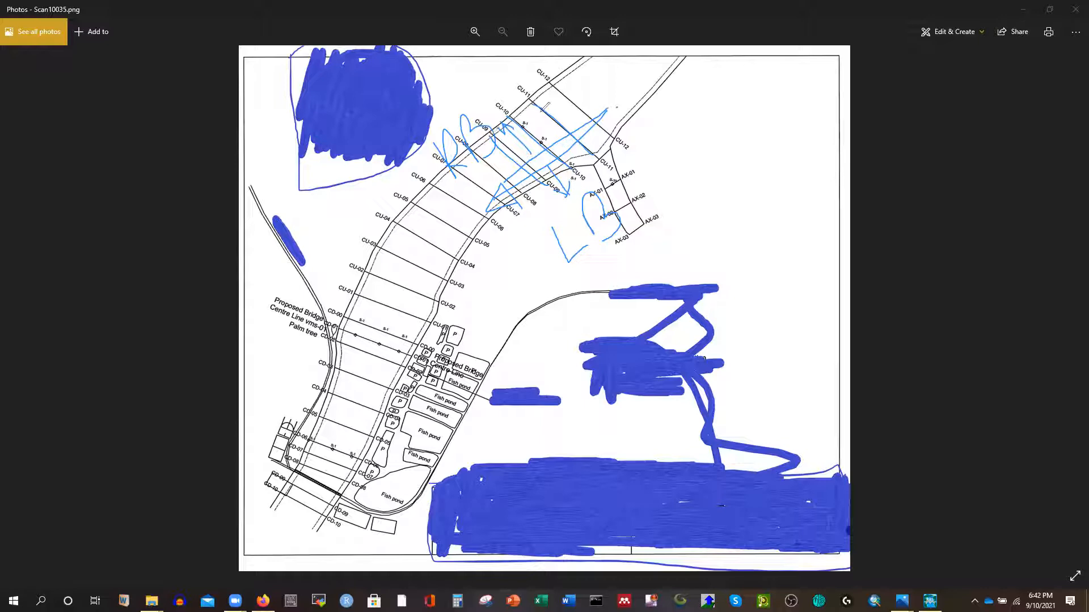
{"action": "left_click", "coordinate": [630, 92]}
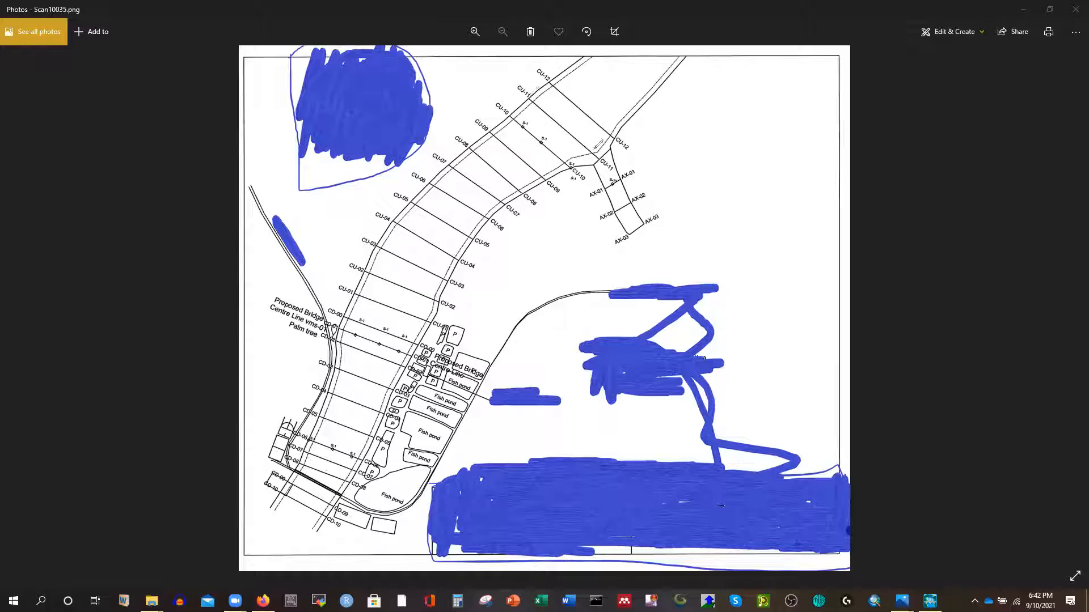
Step: Write 500 beside CU-12 and trace the proposed bridge centre line and the neighbouring cross-sections down to CD-05
{"action": "mouse_move", "coordinate": [566, 130]}
{"action": "left_mouse_down"}
{"action": "mouse_move", "coordinate": [589, 115]}
{"action": "mouse_move", "coordinate": [598, 133]}
{"action": "mouse_move", "coordinate": [596, 115]}
{"action": "mouse_move", "coordinate": [605, 131]}
{"action": "mouse_move", "coordinate": [599, 116]}
{"action": "mouse_move", "coordinate": [617, 121]}
{"action": "left_mouse_up"}
{"action": "left_click_drag", "start_coordinate": [322, 316], "coordinate": [432, 352]}
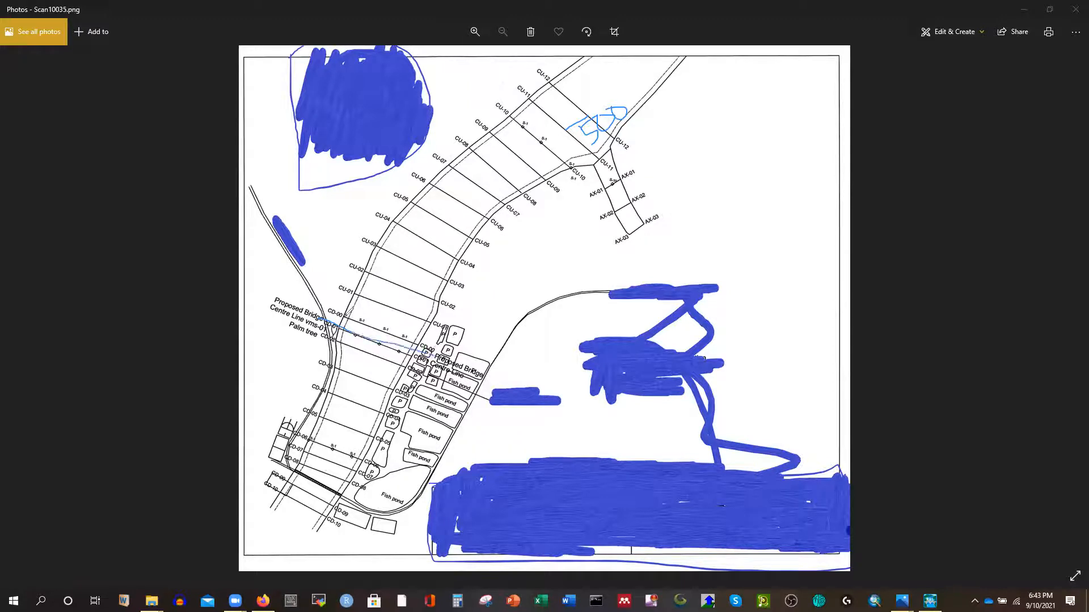
{"action": "left_click_drag", "start_coordinate": [334, 324], "coordinate": [425, 353]}
{"action": "left_click_drag", "start_coordinate": [345, 316], "coordinate": [435, 344]}
{"action": "left_click_drag", "start_coordinate": [355, 290], "coordinate": [358, 296]}
{"action": "left_click_drag", "start_coordinate": [343, 344], "coordinate": [403, 369]}
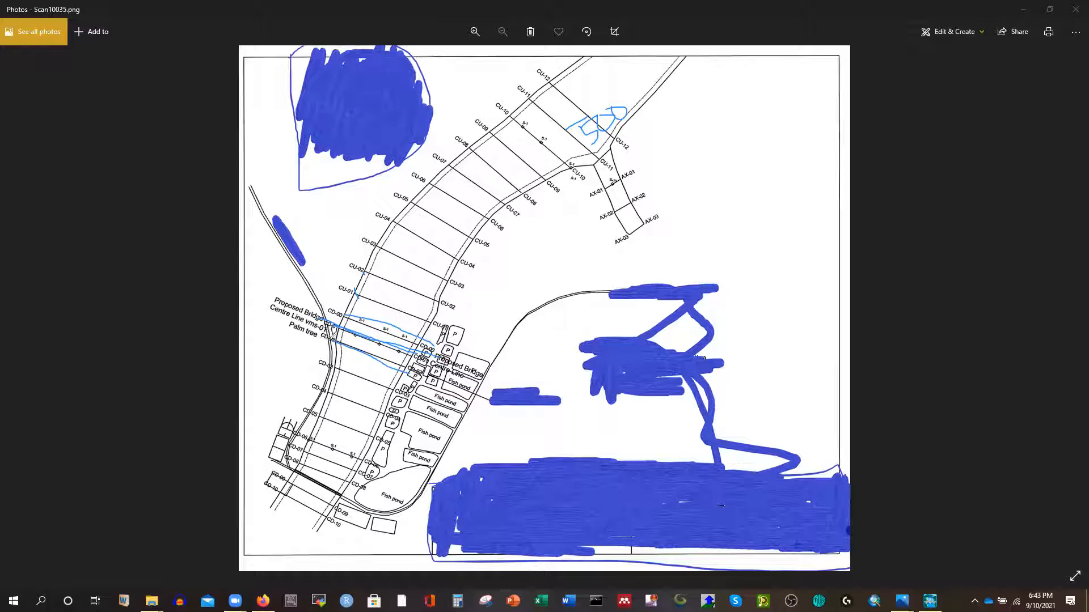
{"action": "left_click_drag", "start_coordinate": [335, 369], "coordinate": [423, 423]}
{"action": "mouse_move", "coordinate": [327, 379]}
{"action": "left_mouse_down"}
{"action": "mouse_move", "coordinate": [319, 412]}
{"action": "mouse_move", "coordinate": [328, 416]}
{"action": "left_mouse_up"}
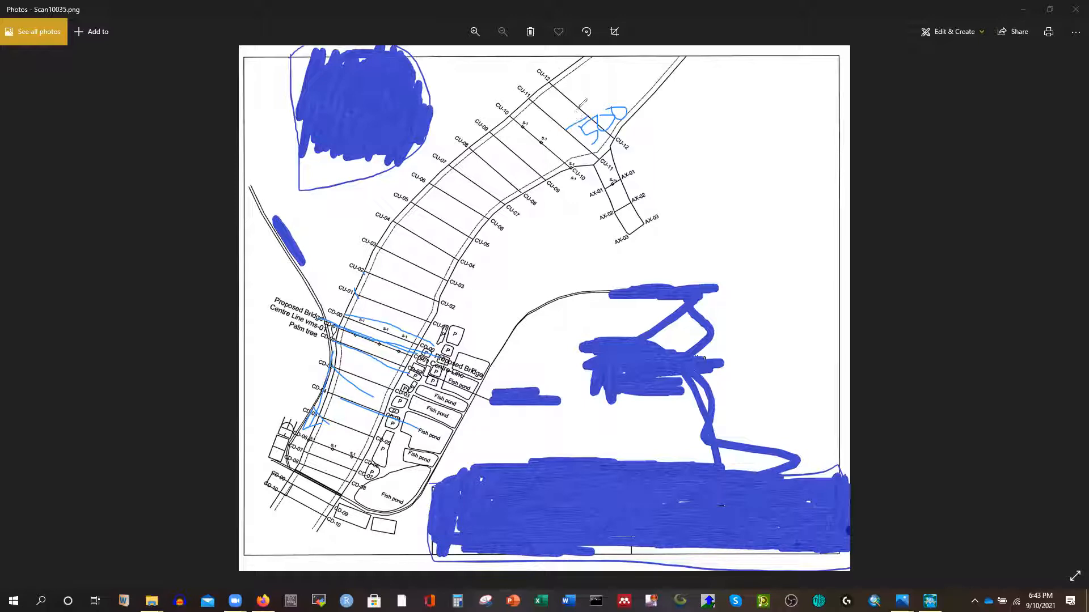
Step: Draw a flow arrow from CU-12 to the bridge, an arrow across CU-09 to the right bank, and a circled 17
{"action": "mouse_move", "coordinate": [577, 109]}
{"action": "left_mouse_down"}
{"action": "mouse_move", "coordinate": [372, 338]}
{"action": "mouse_move", "coordinate": [391, 338]}
{"action": "left_mouse_up"}
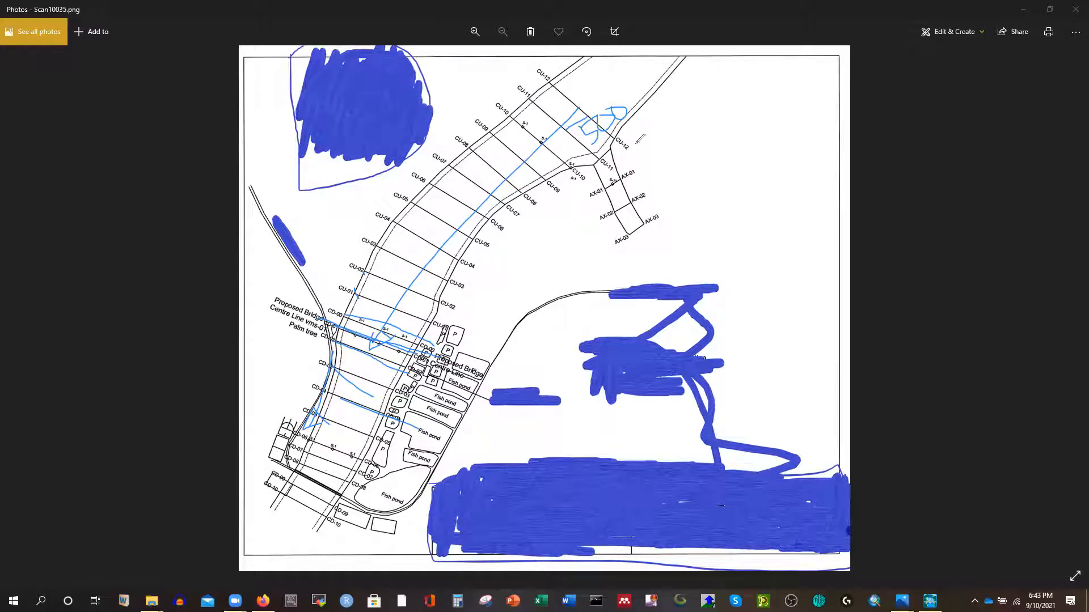
{"action": "mouse_move", "coordinate": [637, 144]}
{"action": "left_mouse_down"}
{"action": "mouse_move", "coordinate": [646, 160]}
{"action": "mouse_move", "coordinate": [667, 145]}
{"action": "mouse_move", "coordinate": [664, 157]}
{"action": "left_mouse_up"}
{"action": "mouse_move", "coordinate": [546, 180]}
{"action": "left_mouse_down"}
{"action": "mouse_move", "coordinate": [474, 122]}
{"action": "mouse_move", "coordinate": [480, 150]}
{"action": "left_mouse_up"}
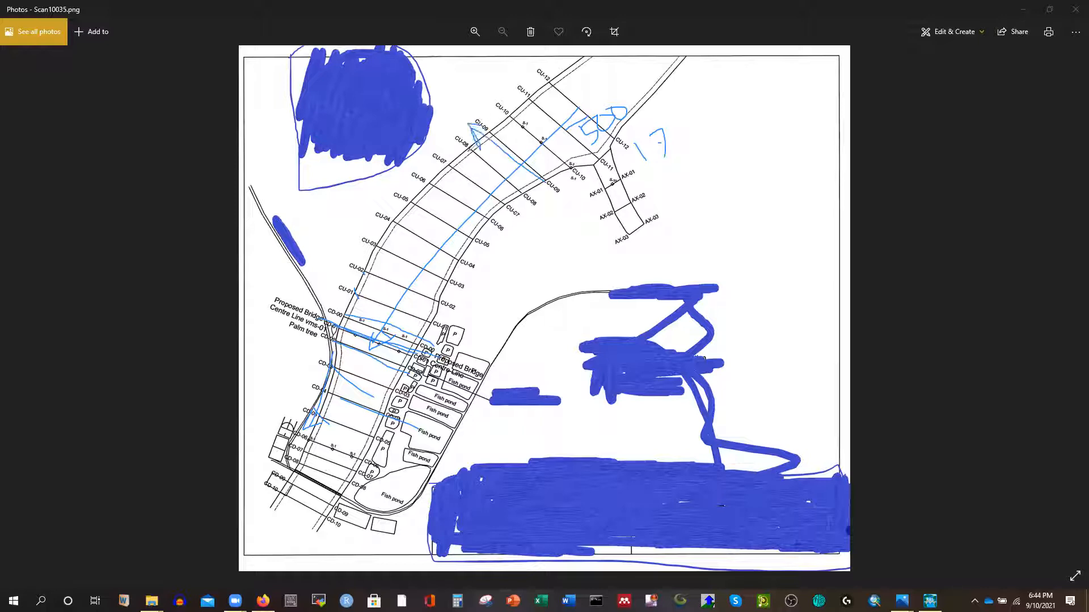
{"action": "mouse_move", "coordinate": [655, 121]}
{"action": "left_mouse_down"}
{"action": "mouse_move", "coordinate": [620, 144]}
{"action": "mouse_move", "coordinate": [696, 169]}
{"action": "mouse_move", "coordinate": [639, 109]}
{"action": "left_mouse_up"}
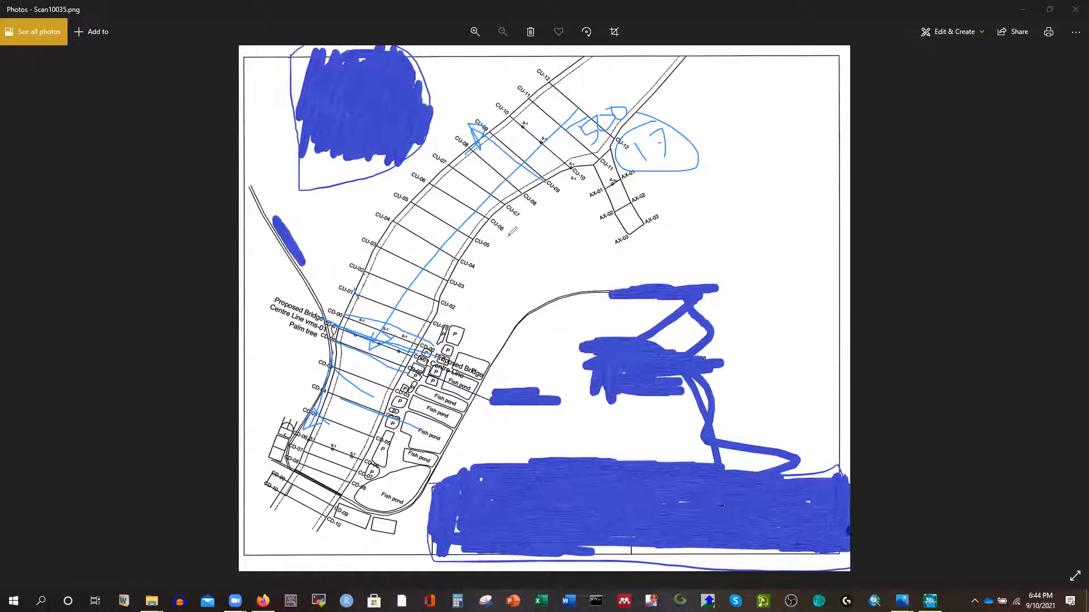
Step: Trace cross-section CU-06 and label its ends LB on the left bank and RB on the right bank
{"action": "mouse_move", "coordinate": [494, 219]}
{"action": "left_mouse_down"}
{"action": "mouse_move", "coordinate": [417, 187]}
{"action": "mouse_move", "coordinate": [422, 198]}
{"action": "mouse_move", "coordinate": [415, 185]}
{"action": "mouse_move", "coordinate": [419, 196]}
{"action": "left_mouse_up"}
{"action": "mouse_move", "coordinate": [534, 233]}
{"action": "left_mouse_down"}
{"action": "mouse_move", "coordinate": [551, 259]}
{"action": "mouse_move", "coordinate": [567, 246]}
{"action": "left_mouse_up"}
{"action": "mouse_move", "coordinate": [558, 204]}
{"action": "left_mouse_down"}
{"action": "mouse_move", "coordinate": [567, 236]}
{"action": "mouse_move", "coordinate": [580, 219]}
{"action": "mouse_move", "coordinate": [575, 249]}
{"action": "left_mouse_up"}
{"action": "mouse_move", "coordinate": [399, 184]}
{"action": "left_mouse_down"}
{"action": "mouse_move", "coordinate": [420, 183]}
{"action": "mouse_move", "coordinate": [408, 170]}
{"action": "mouse_move", "coordinate": [430, 170]}
{"action": "left_mouse_up"}
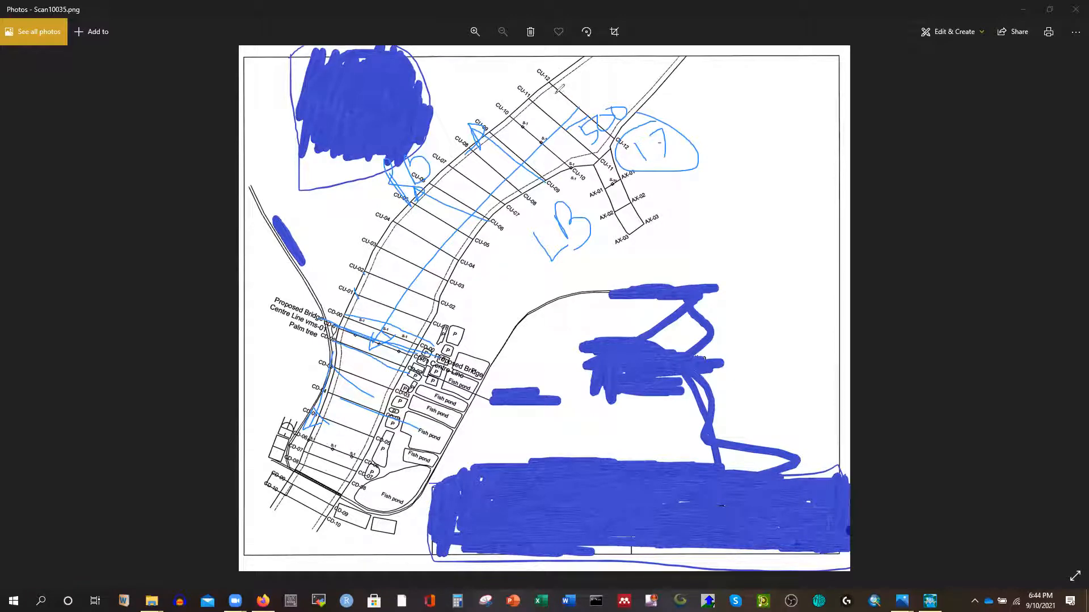
Step: Mark the upstream section CU-12 with the note Q - 100 and mark the downstream section near CD-08 with a labelled line
{"action": "mouse_move", "coordinate": [564, 93]}
{"action": "left_mouse_down"}
{"action": "mouse_move", "coordinate": [661, 180]}
{"action": "mouse_move", "coordinate": [691, 190]}
{"action": "mouse_move", "coordinate": [654, 177]}
{"action": "mouse_move", "coordinate": [721, 176]}
{"action": "mouse_move", "coordinate": [710, 180]}
{"action": "left_mouse_up"}
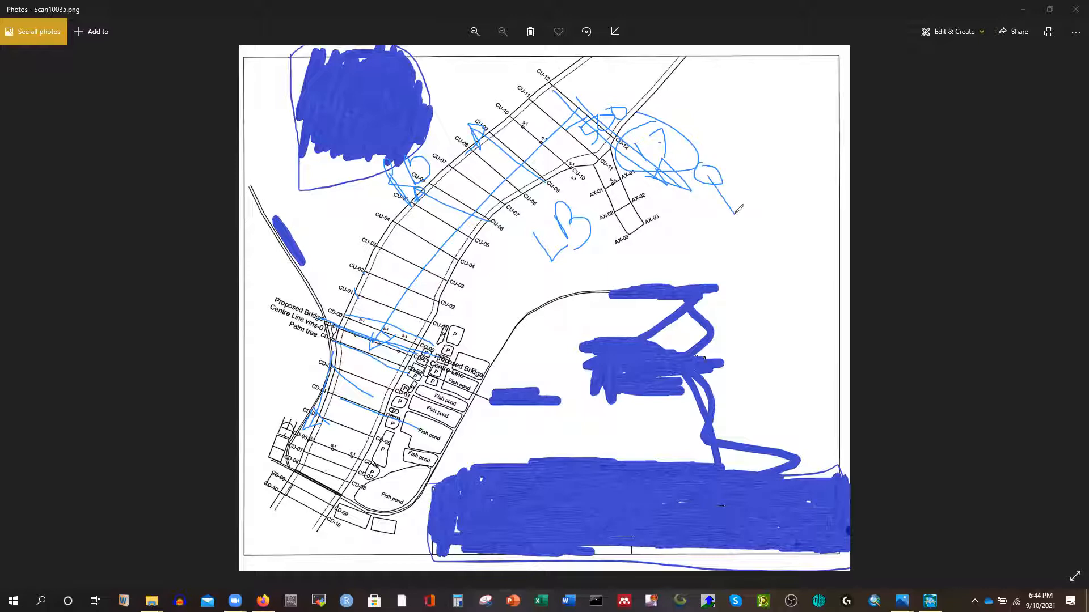
{"action": "mouse_move", "coordinate": [259, 444]}
{"action": "left_mouse_down"}
{"action": "mouse_move", "coordinate": [403, 516]}
{"action": "mouse_move", "coordinate": [269, 438]}
{"action": "mouse_move", "coordinate": [377, 508]}
{"action": "mouse_move", "coordinate": [453, 504]}
{"action": "left_mouse_up"}
{"action": "left_click_drag", "start_coordinate": [432, 477], "coordinate": [454, 506]}
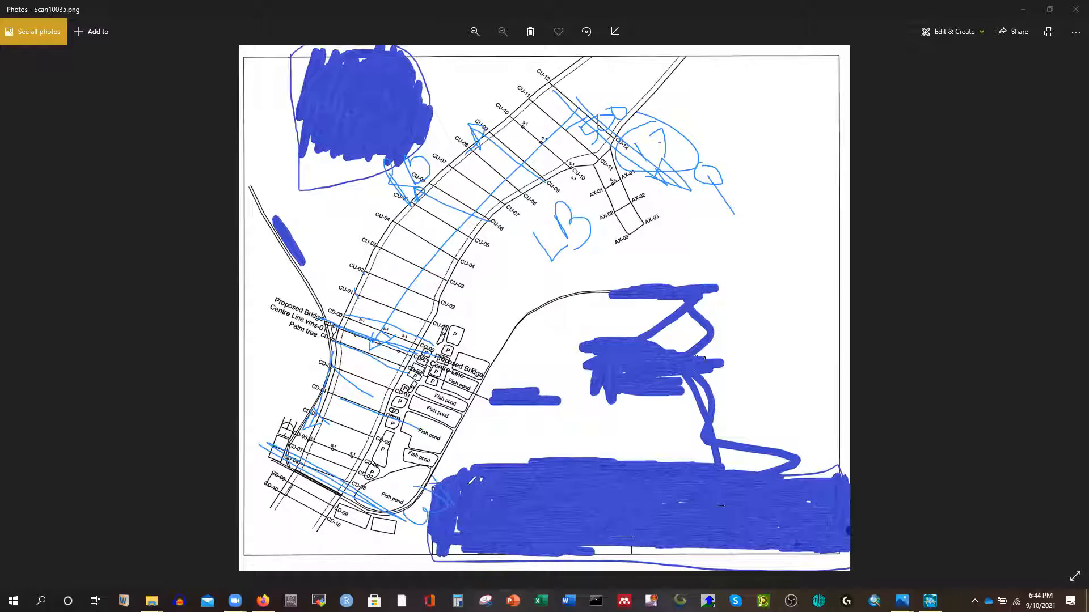
{"action": "mouse_move", "coordinate": [718, 167]}
{"action": "left_mouse_down"}
{"action": "mouse_move", "coordinate": [738, 149]}
{"action": "mouse_move", "coordinate": [766, 164]}
{"action": "mouse_move", "coordinate": [768, 129]}
{"action": "left_mouse_up"}
{"action": "mouse_move", "coordinate": [794, 128]}
{"action": "left_mouse_down"}
{"action": "mouse_move", "coordinate": [783, 113]}
{"action": "mouse_move", "coordinate": [776, 132]}
{"action": "left_mouse_up"}
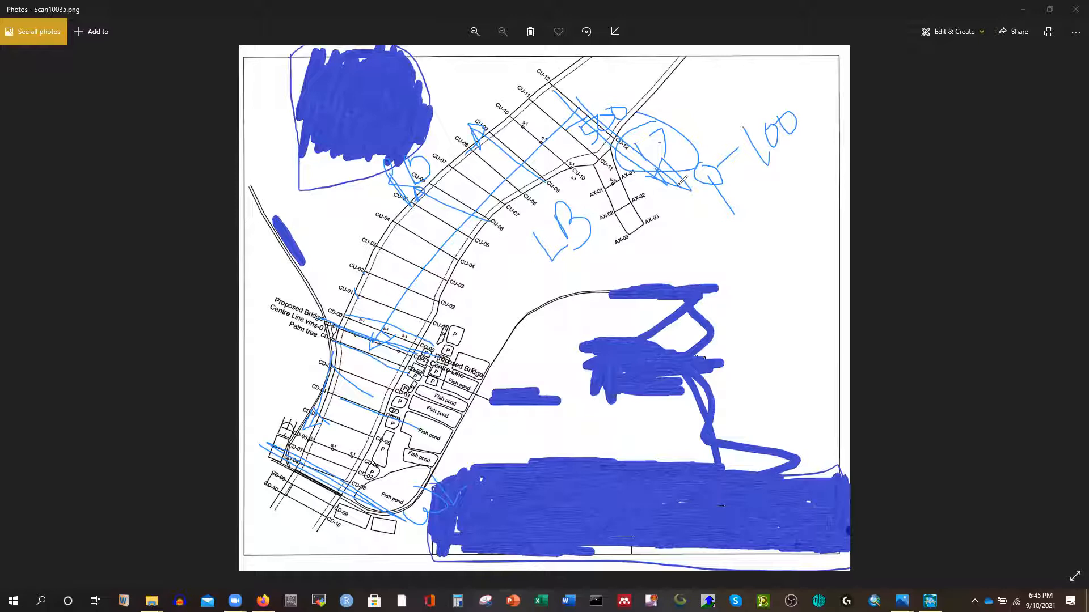
Step: Circle the upstream Q - 100 note and the downstream section's note, and clear all annotations from the drawing
{"action": "mouse_move", "coordinate": [793, 98]}
{"action": "left_mouse_down"}
{"action": "mouse_move", "coordinate": [780, 186]}
{"action": "mouse_move", "coordinate": [782, 110]}
{"action": "left_mouse_up"}
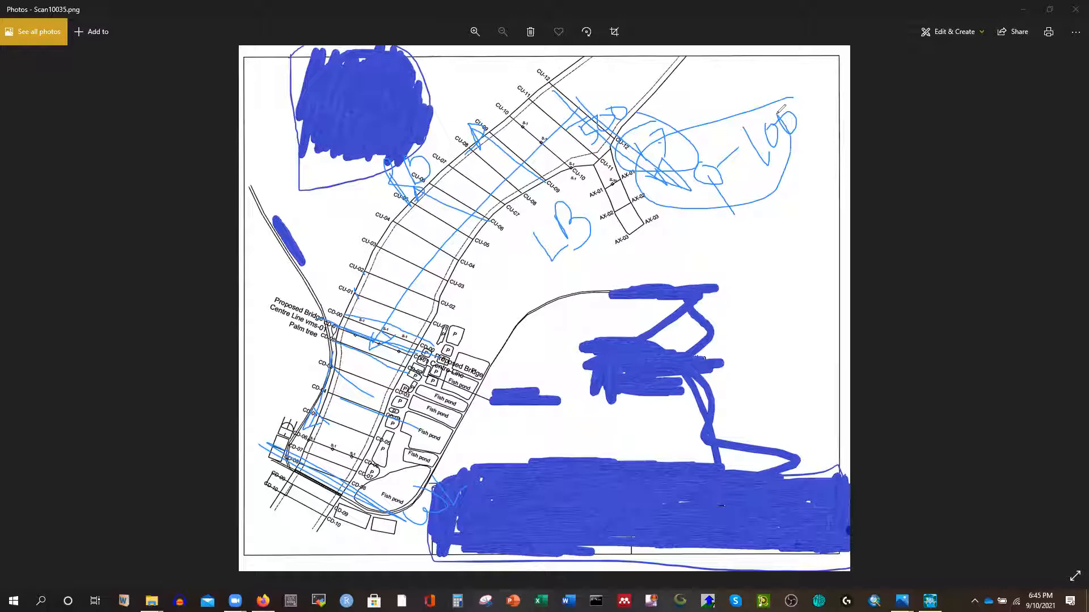
{"action": "mouse_move", "coordinate": [448, 459]}
{"action": "left_mouse_down"}
{"action": "mouse_move", "coordinate": [402, 516]}
{"action": "mouse_move", "coordinate": [423, 448]}
{"action": "left_mouse_up"}
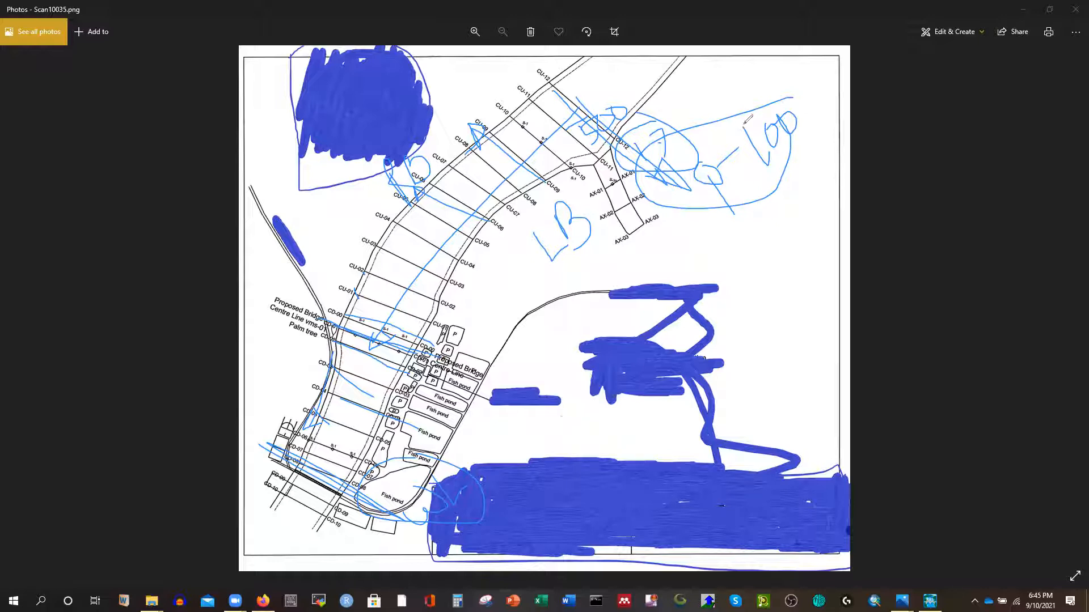
{"action": "mouse_move", "coordinate": [758, 96]}
{"action": "left_mouse_down"}
{"action": "mouse_move", "coordinate": [743, 101]}
{"action": "mouse_move", "coordinate": [785, 100]}
{"action": "mouse_move", "coordinate": [763, 92]}
{"action": "left_mouse_up"}
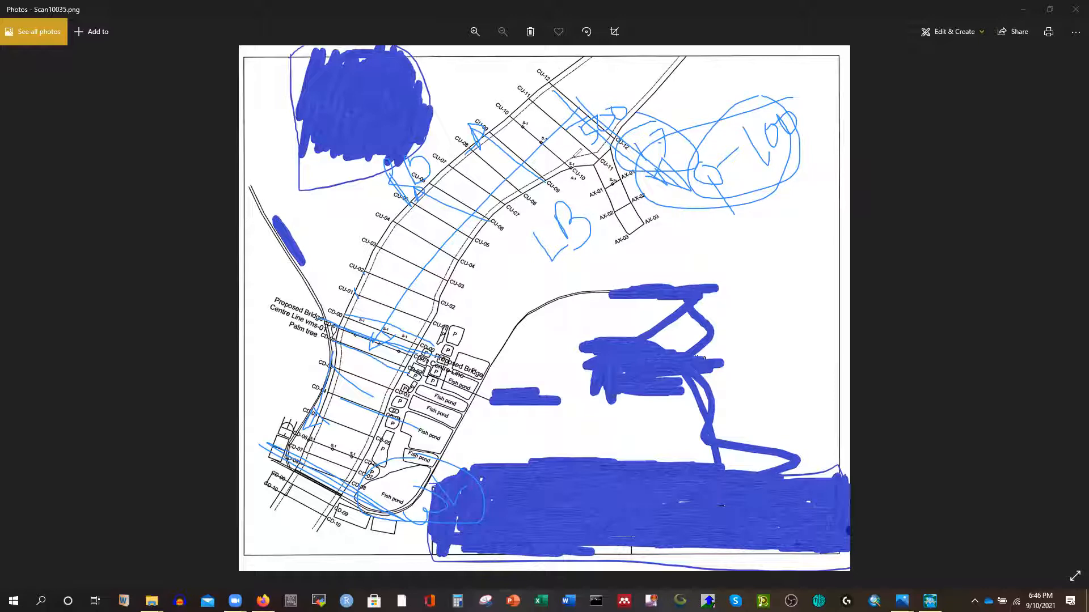
{"action": "left_click_drag", "start_coordinate": [784, 93], "coordinate": [675, 184]}
{"action": "left_click_drag", "start_coordinate": [754, 160], "coordinate": [767, 101]}
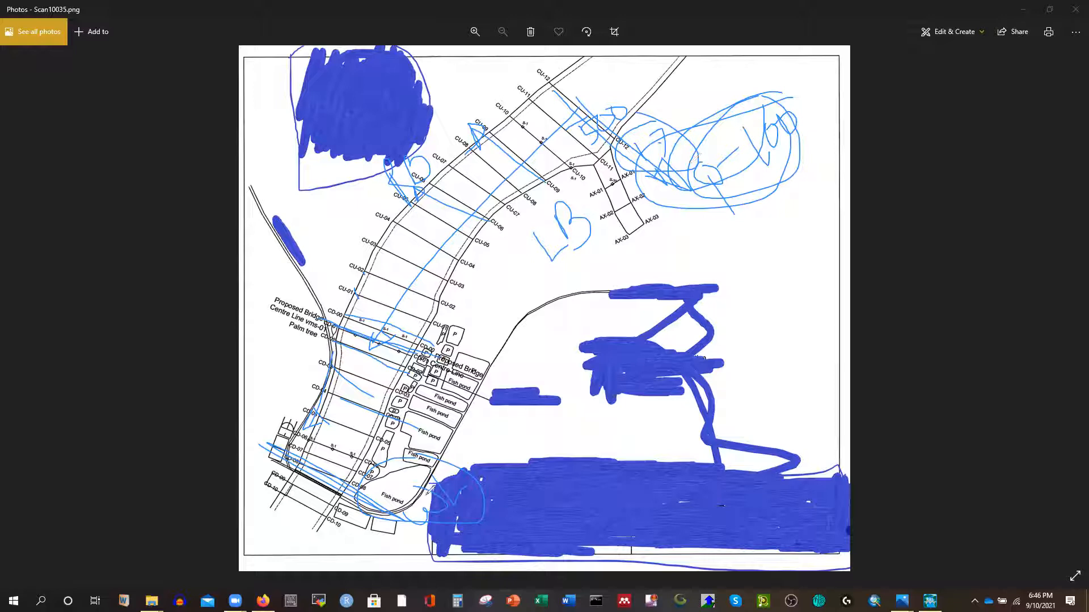
{"action": "left_click", "coordinate": [672, 97]}
{"action": "left_click", "coordinate": [716, 89]}
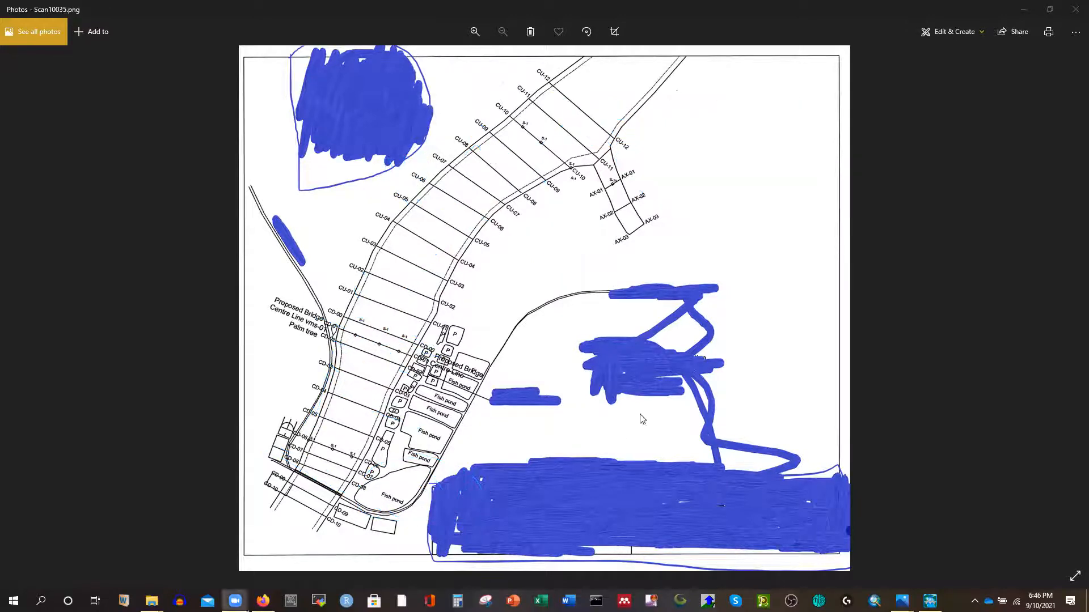
Step: Minimize the survey drawing, switch to HEC-RAS, and view the empty Geometric Data editor before closing it
{"action": "left_click", "coordinate": [1021, 12]}
{"action": "left_click", "coordinate": [930, 602]}
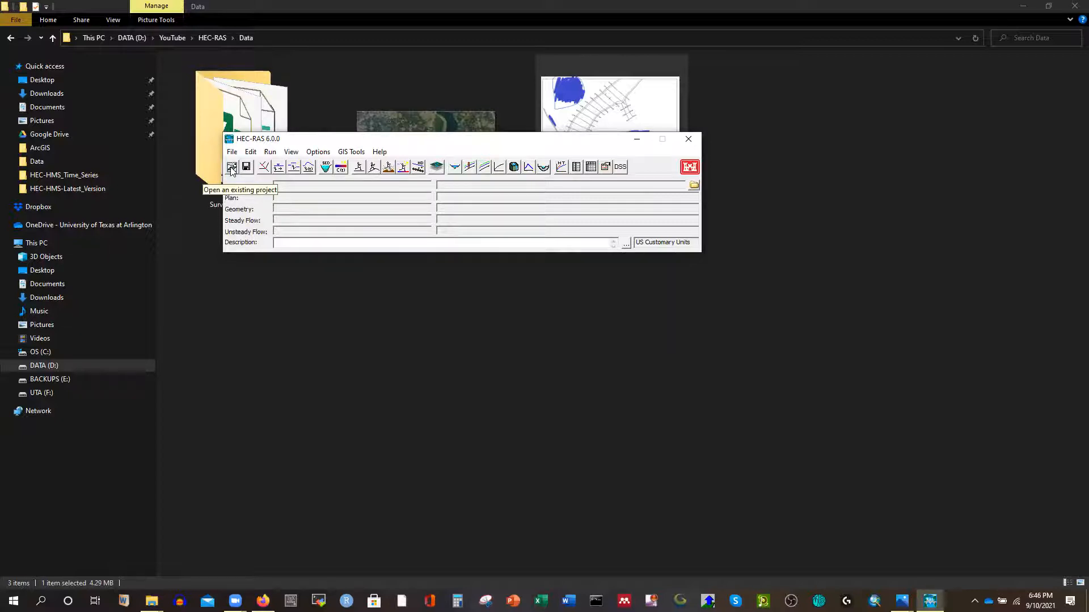
{"action": "left_click", "coordinate": [264, 168]}
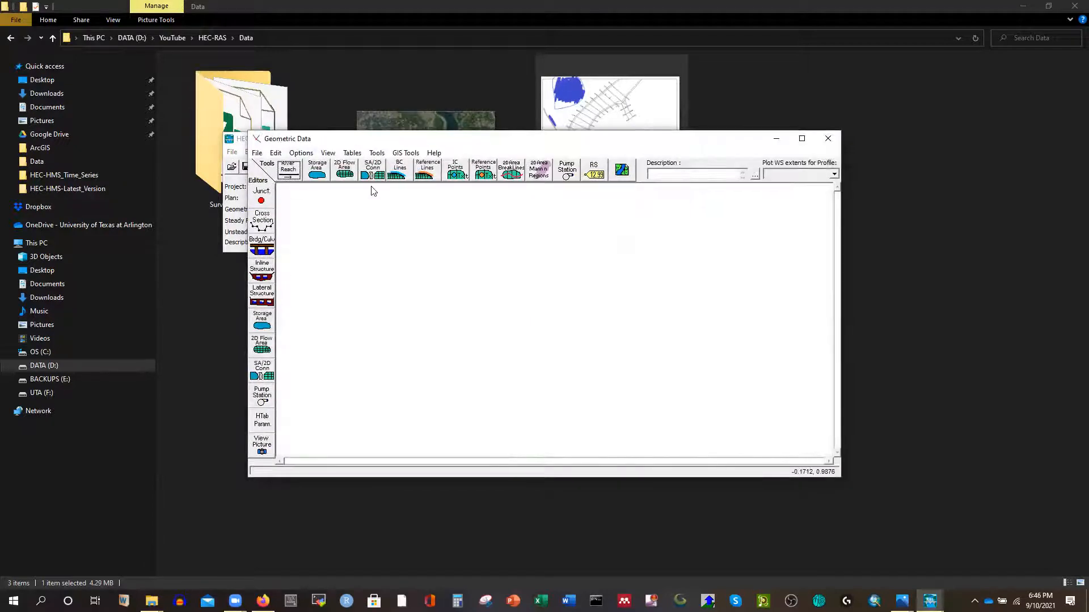
{"action": "left_click", "coordinate": [828, 139]}
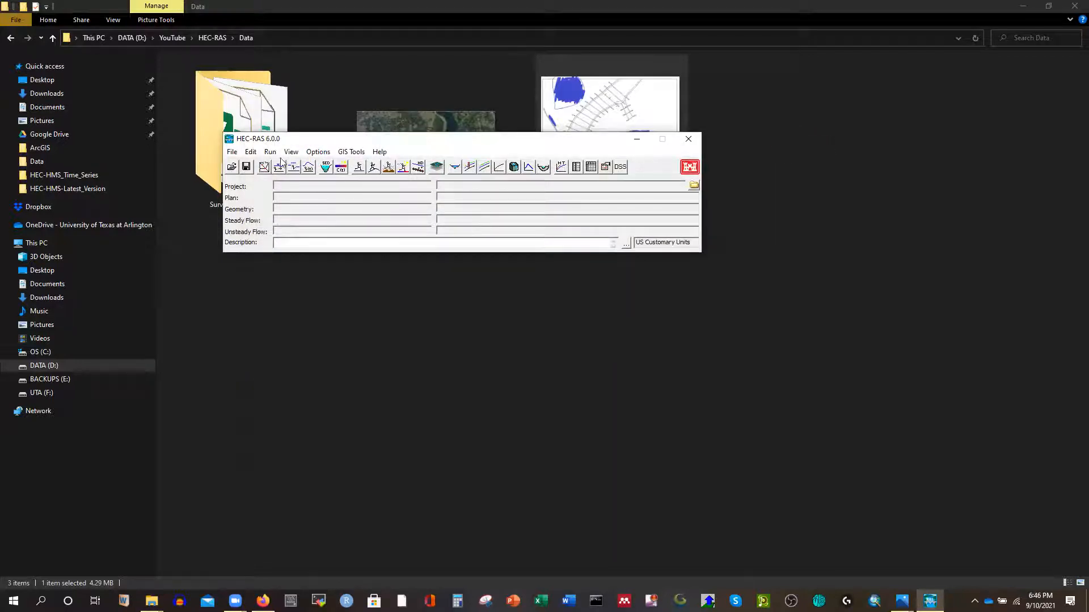
{"action": "left_click", "coordinate": [251, 152]}
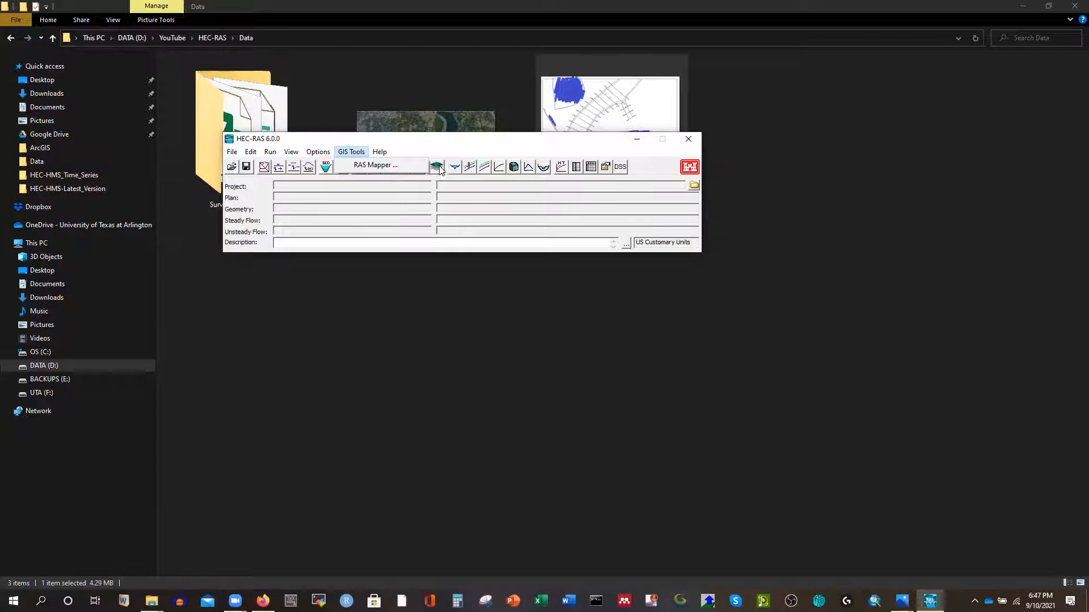
{"action": "left_click", "coordinate": [376, 165]}
{"action": "left_click", "coordinate": [420, 142]}
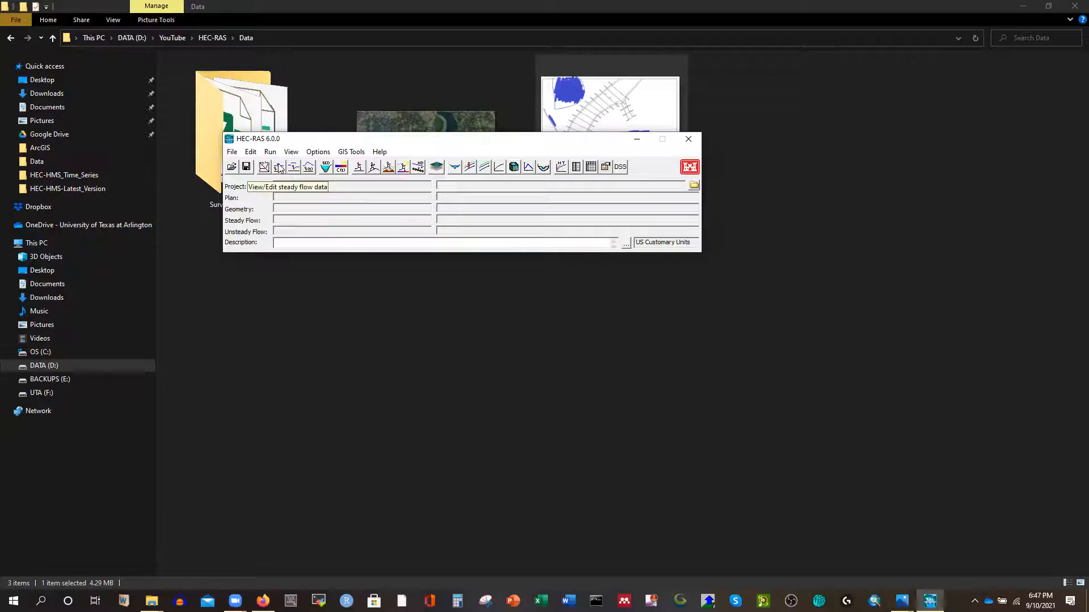
{"action": "left_click", "coordinate": [250, 152]}
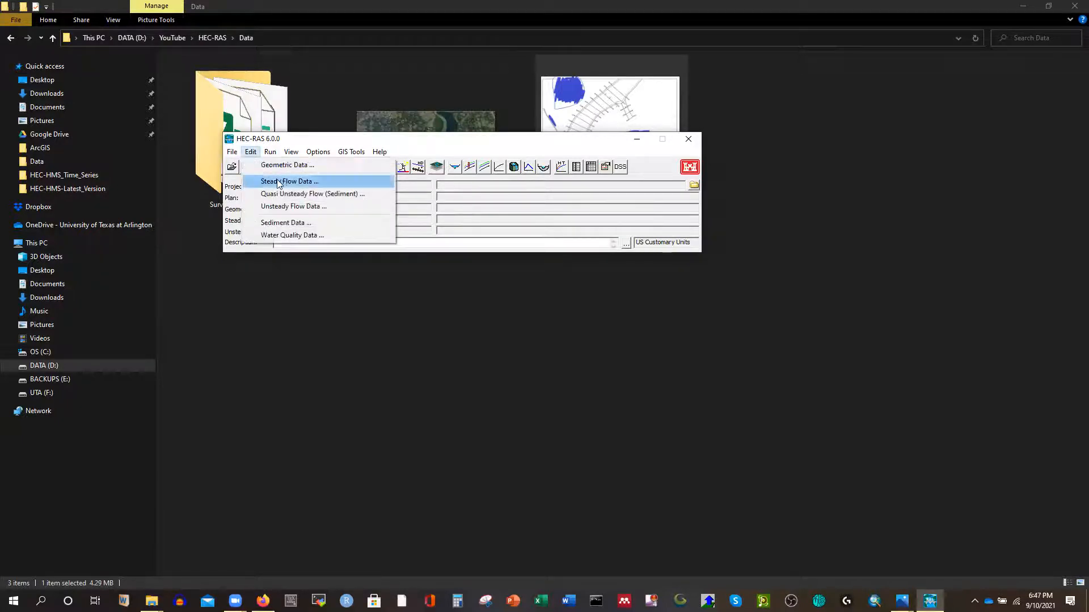
{"action": "left_click", "coordinate": [434, 147]}
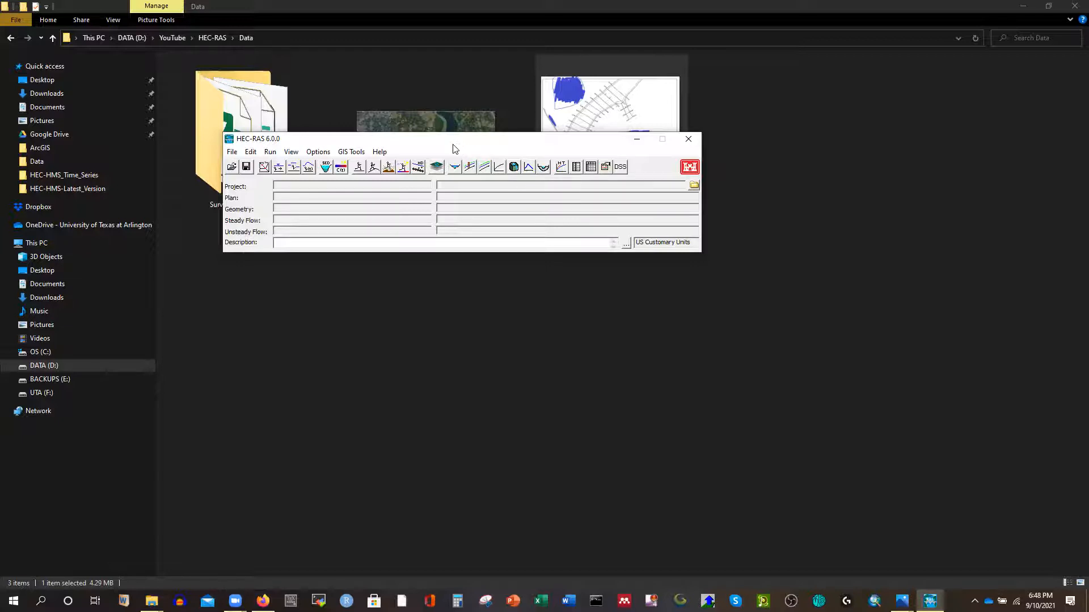
Step: Start a new HEC-RAS project and select the folder d:\YouTube\HEC-RAS as its location
{"action": "left_click_drag", "start_coordinate": [453, 145], "coordinate": [439, 146]}
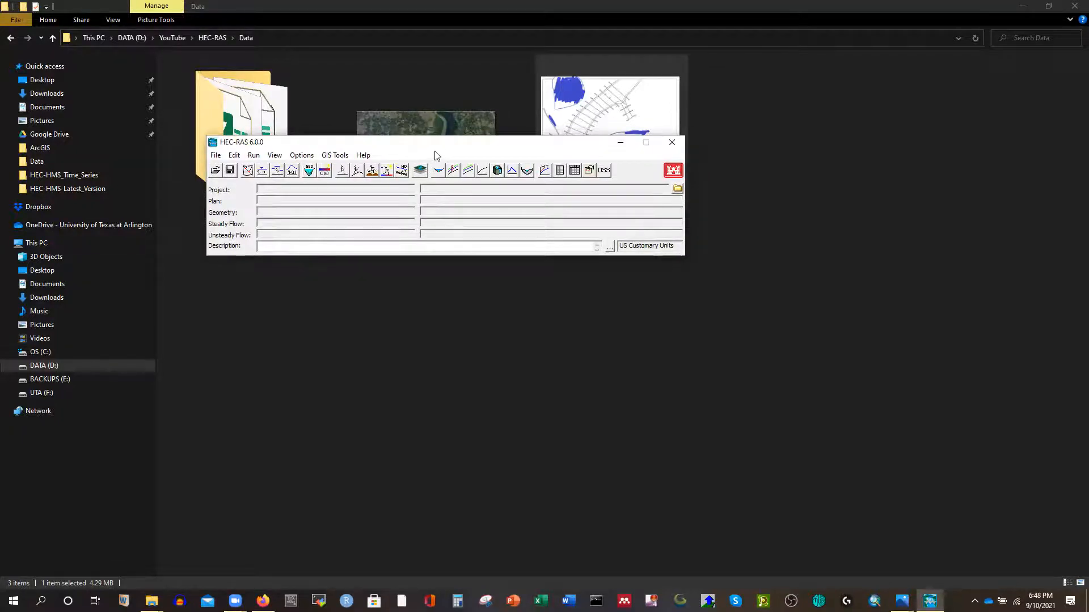
{"action": "left_click", "coordinate": [216, 156]}
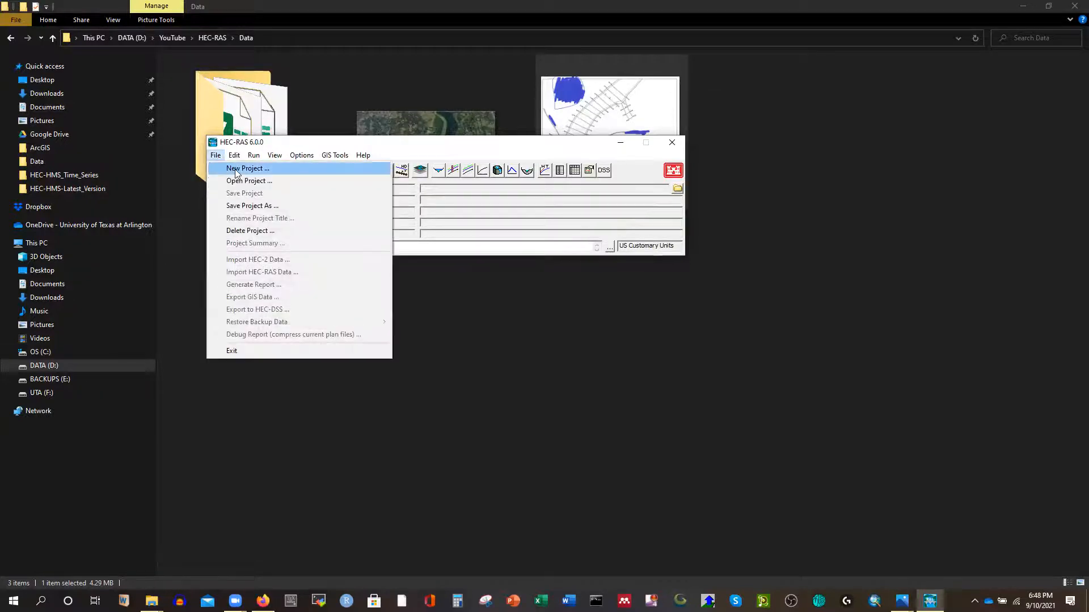
{"action": "left_click", "coordinate": [235, 169]}
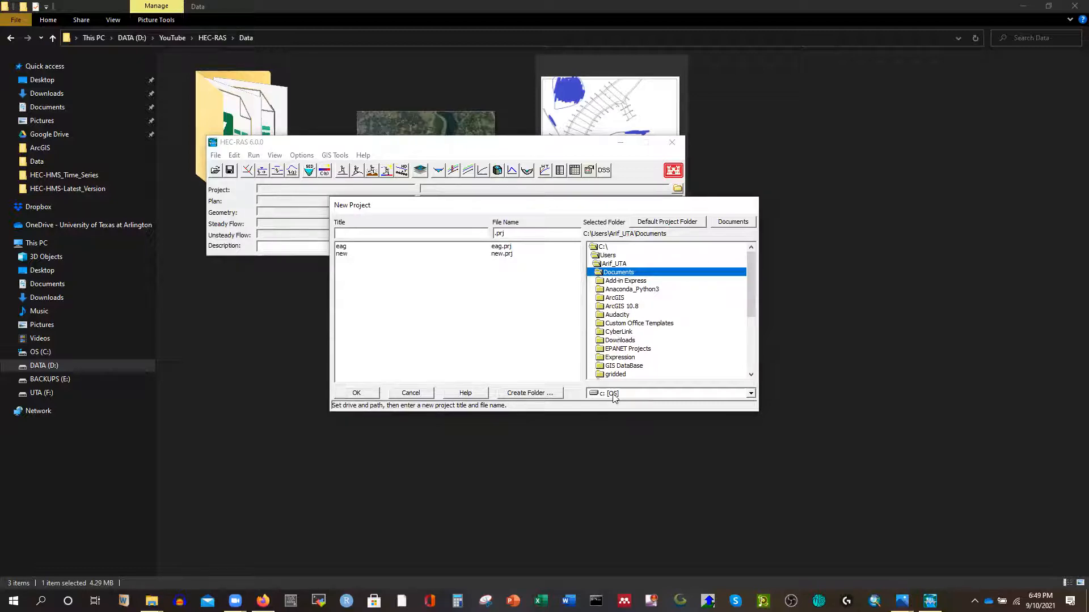
{"action": "left_click", "coordinate": [752, 395]}
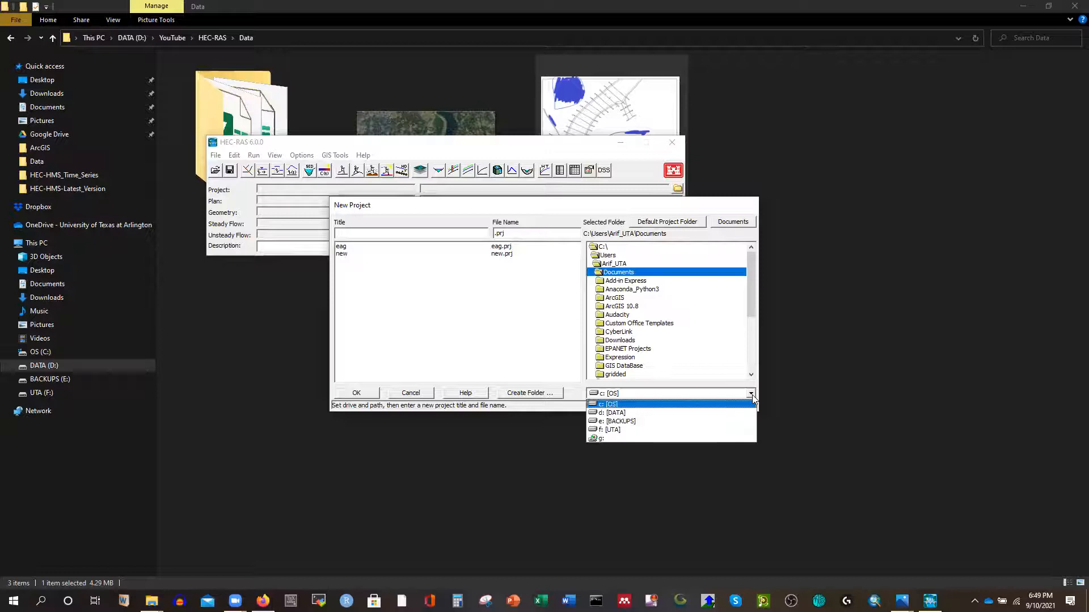
{"action": "left_click", "coordinate": [616, 413]}
{"action": "scroll", "coordinate": [632, 351], "scroll_direction": "down", "scroll_amount": 10}
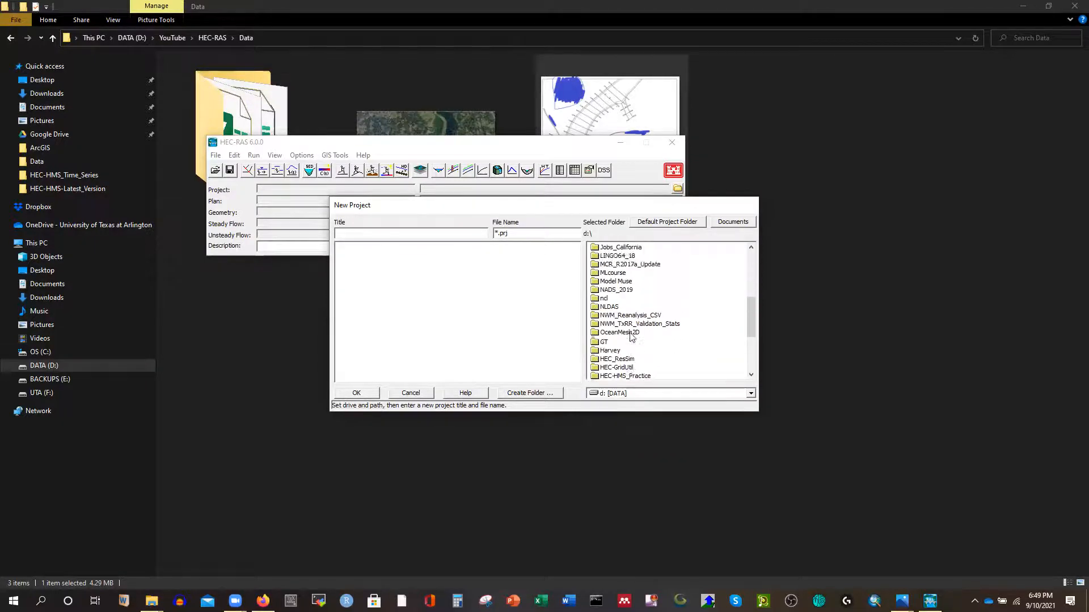
{"action": "scroll", "coordinate": [630, 361], "scroll_direction": "down", "scroll_amount": 1}
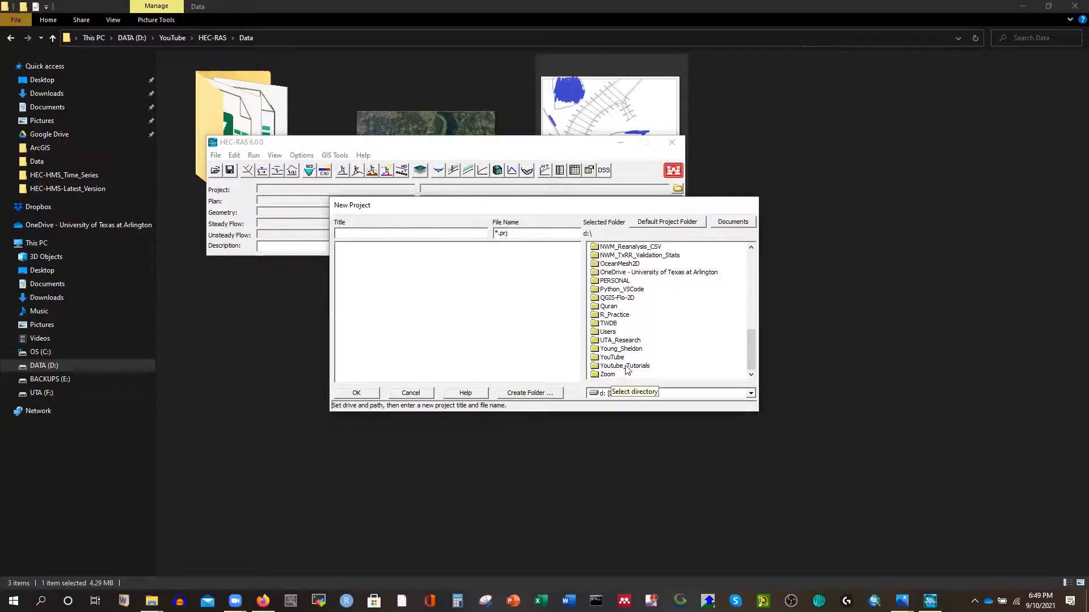
{"action": "double_click", "coordinate": [614, 358]}
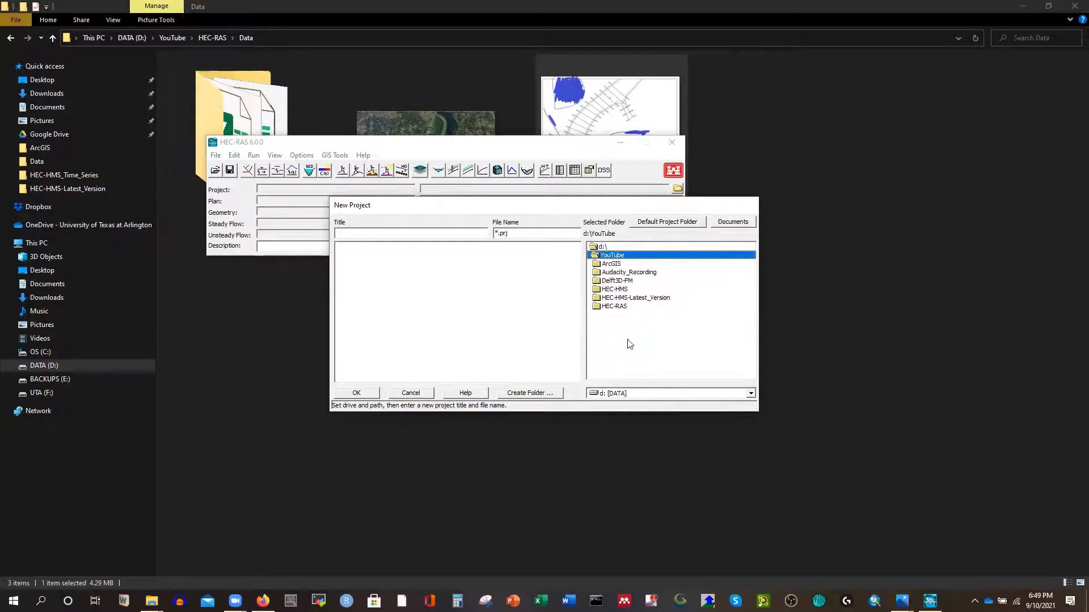
{"action": "double_click", "coordinate": [616, 306]}
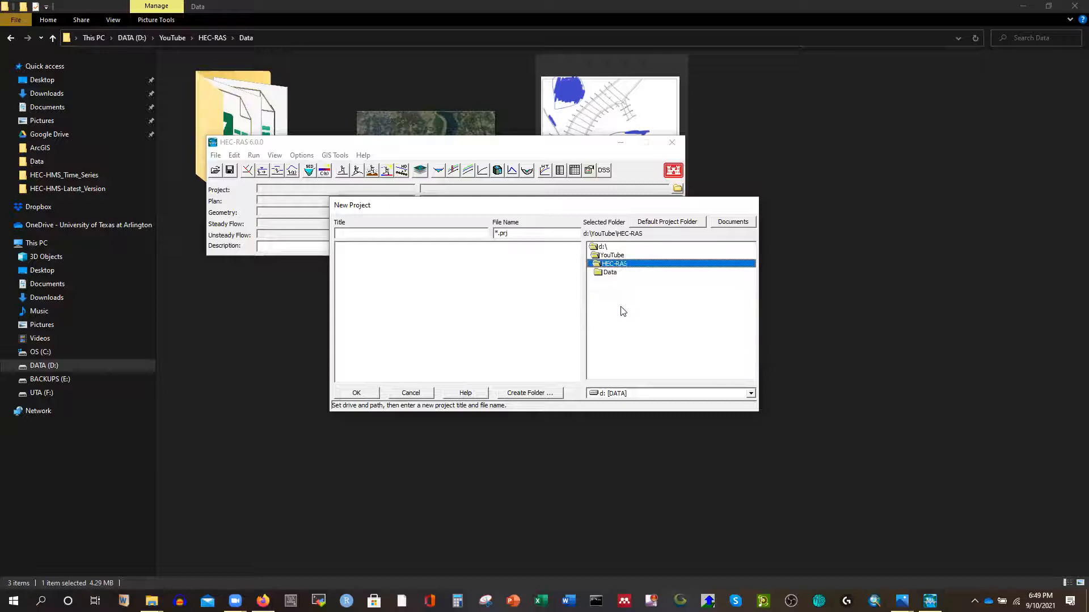
Step: Title the new project Bridge_Scour_Model and create it in the selected folder
{"action": "left_click", "coordinate": [376, 237]}
{"action": "type", "text": "Bridge"}
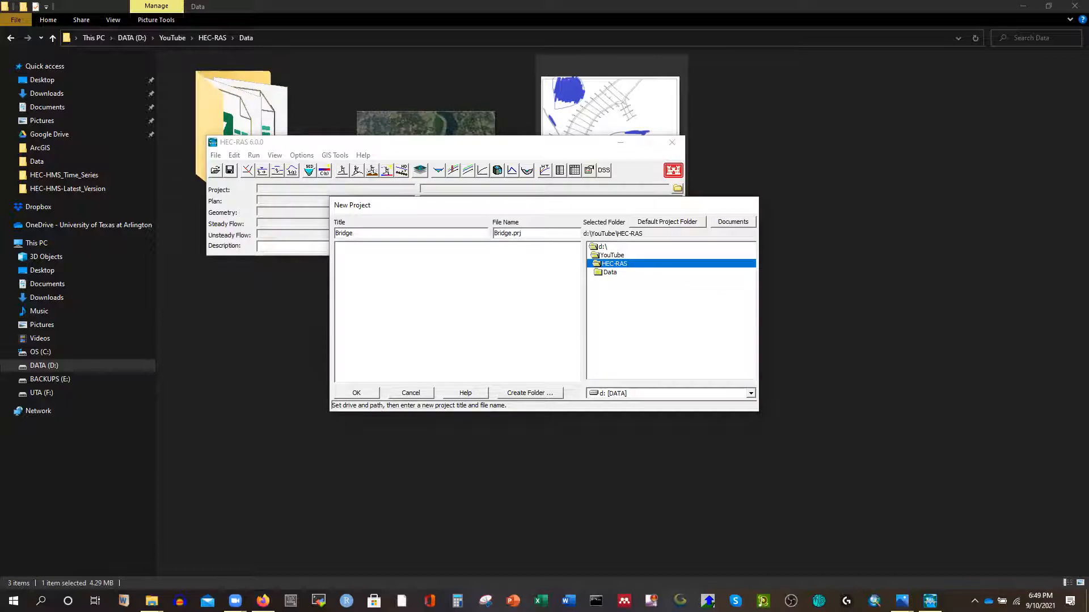
{"action": "type", "text": "_Scour_Model"}
{"action": "left_click", "coordinate": [357, 393]}
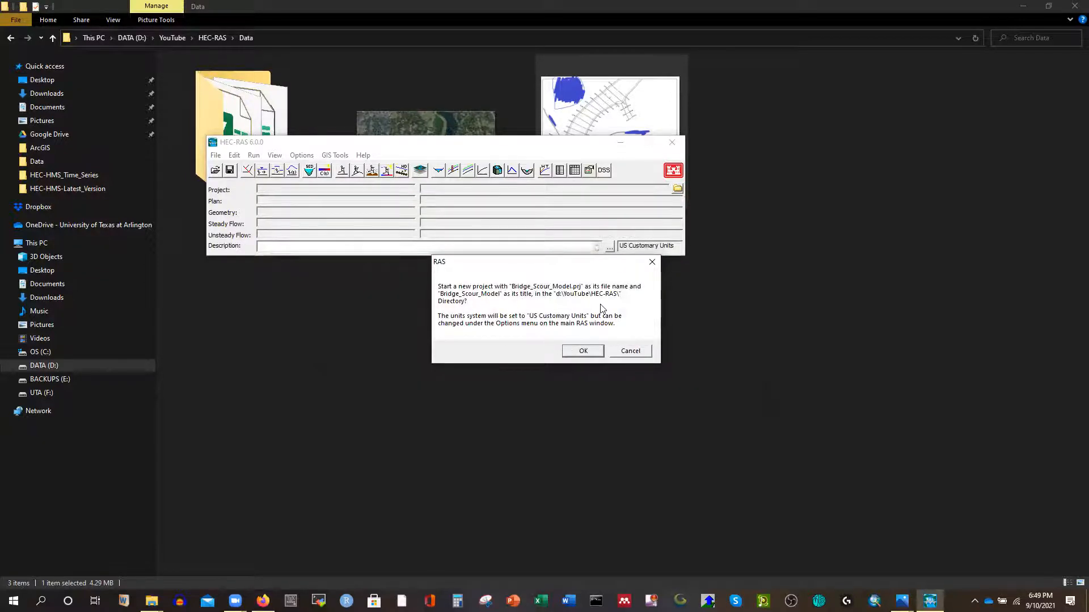
{"action": "left_click", "coordinate": [578, 351]}
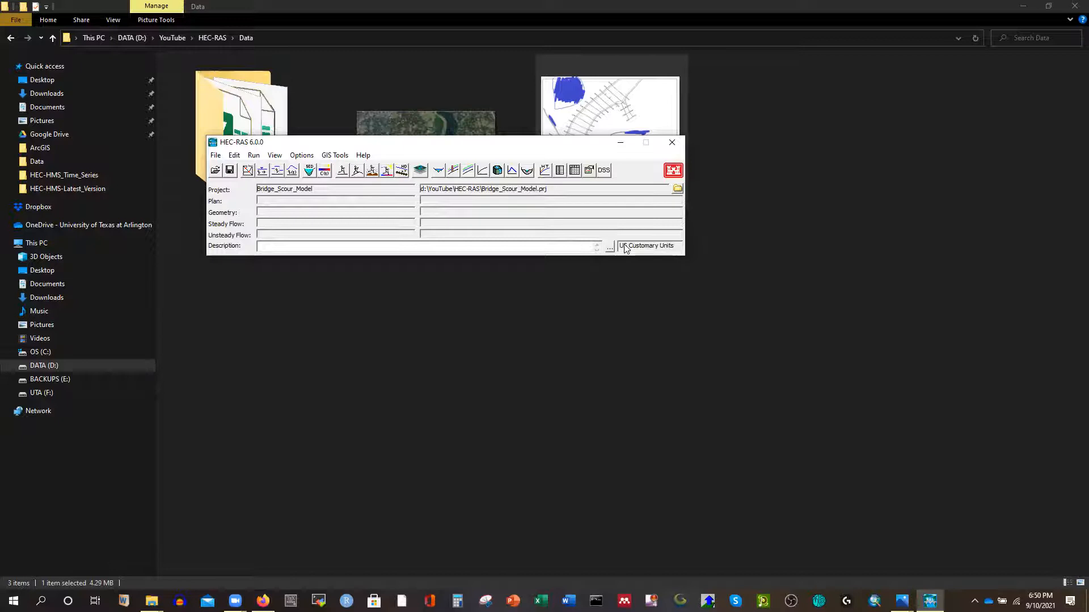
Step: Set the project's unit system to System International (Metric System)
{"action": "left_click", "coordinate": [301, 156]}
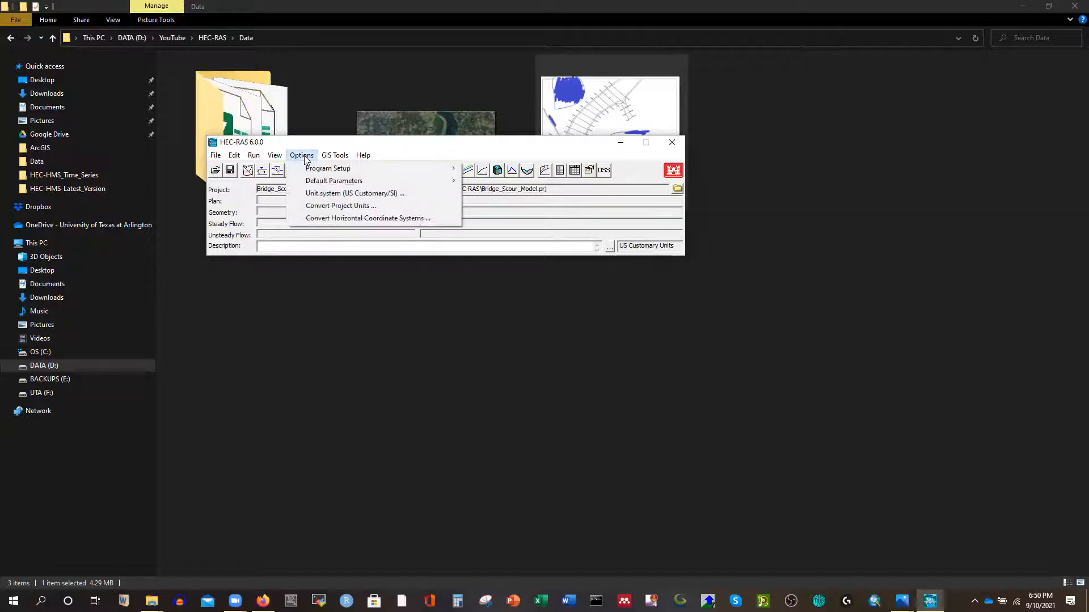
{"action": "left_click", "coordinate": [319, 194]}
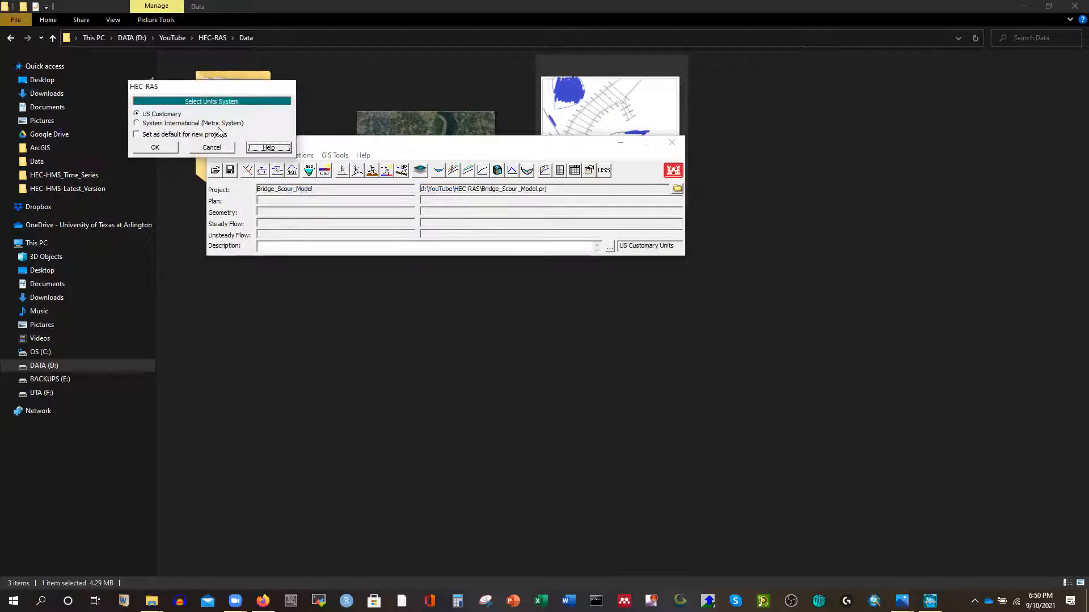
{"action": "left_click", "coordinate": [159, 125]}
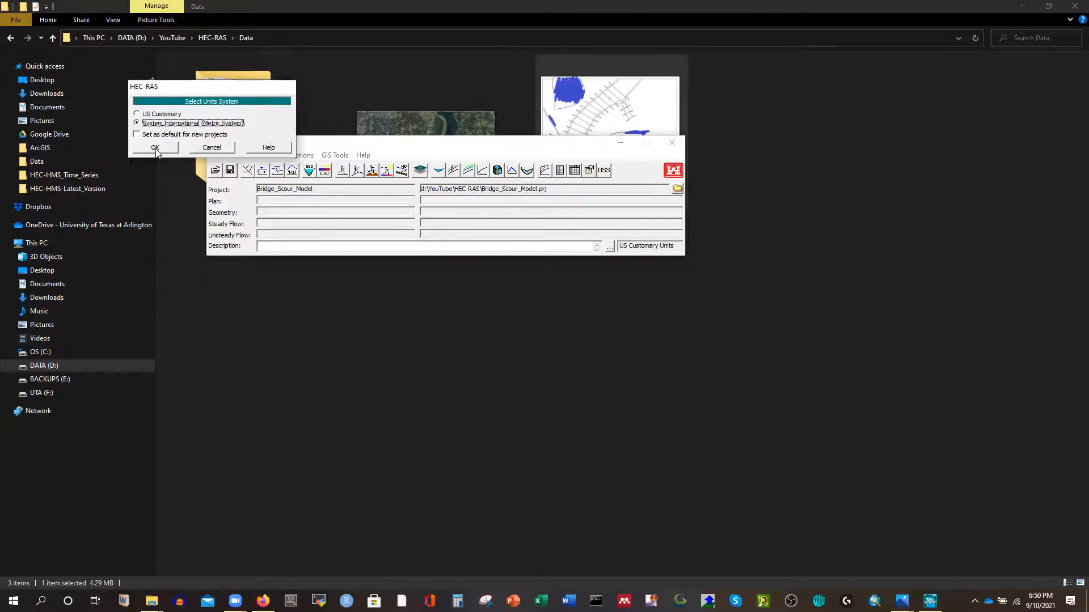
{"action": "left_click", "coordinate": [156, 150]}
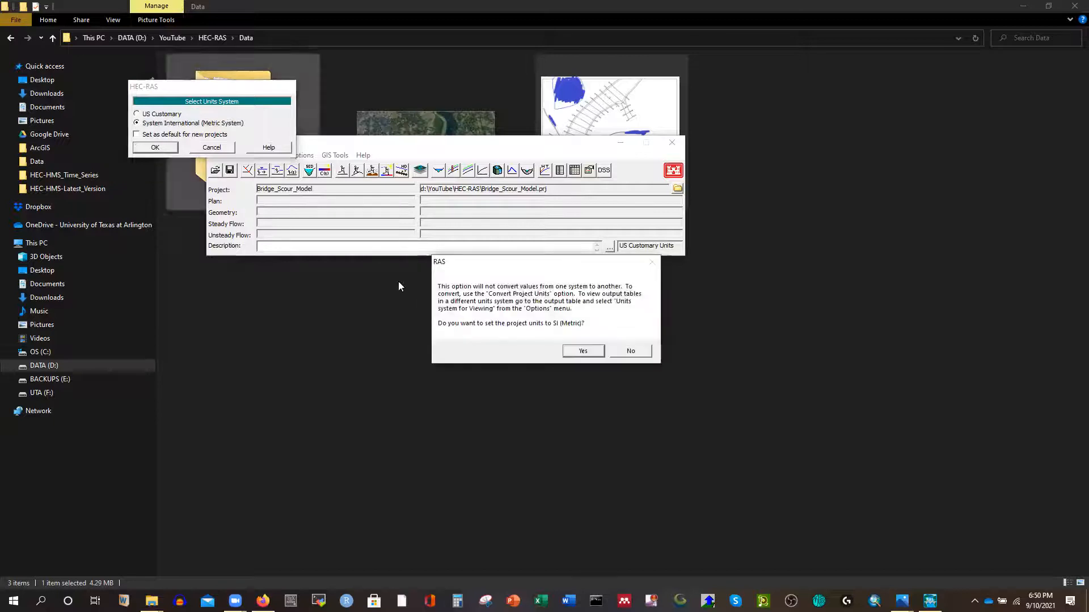
{"action": "left_click", "coordinate": [583, 352]}
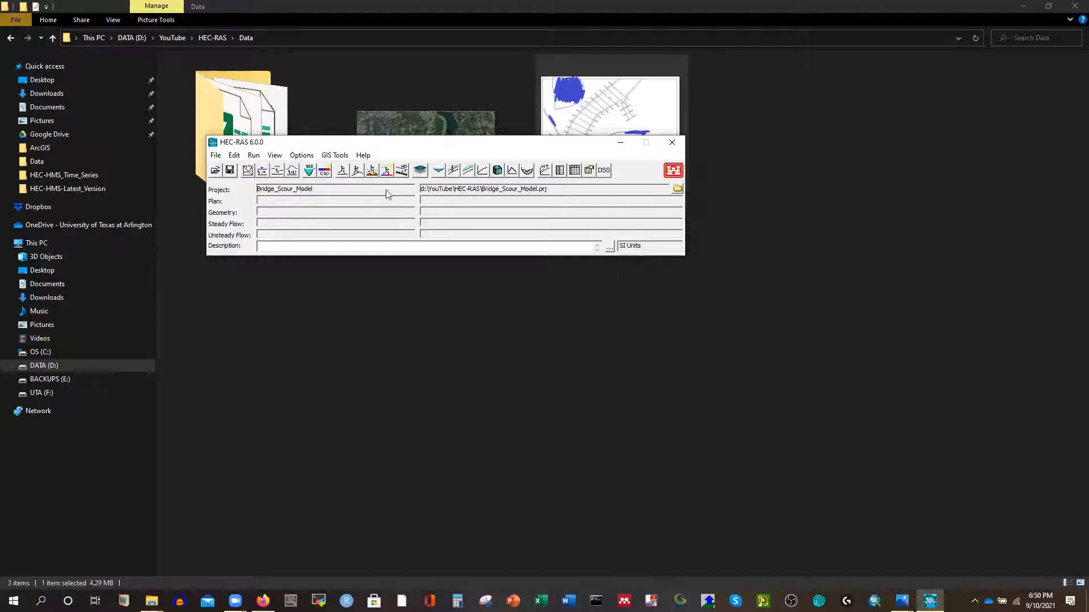
Step: Open the Geometric Data editor in a full-screen window
{"action": "left_click", "coordinate": [235, 160]}
{"action": "left_click", "coordinate": [247, 170]}
{"action": "left_click", "coordinate": [809, 128]}
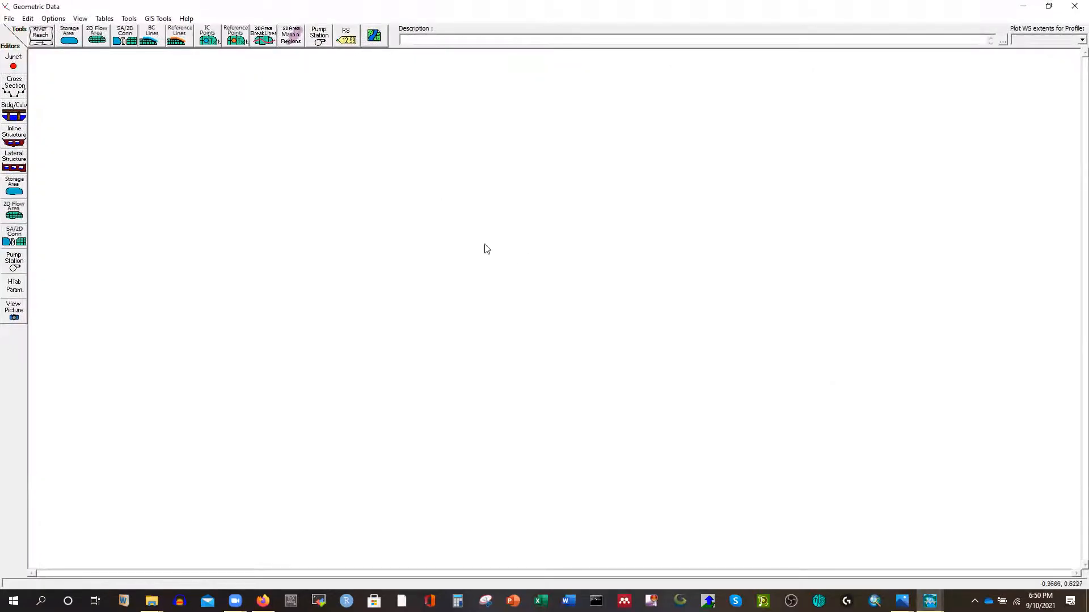
Step: Check the river alignment on the survey drawing Scan10035.png and return to the Geometric Data editor
{"action": "left_click", "coordinate": [901, 601]}
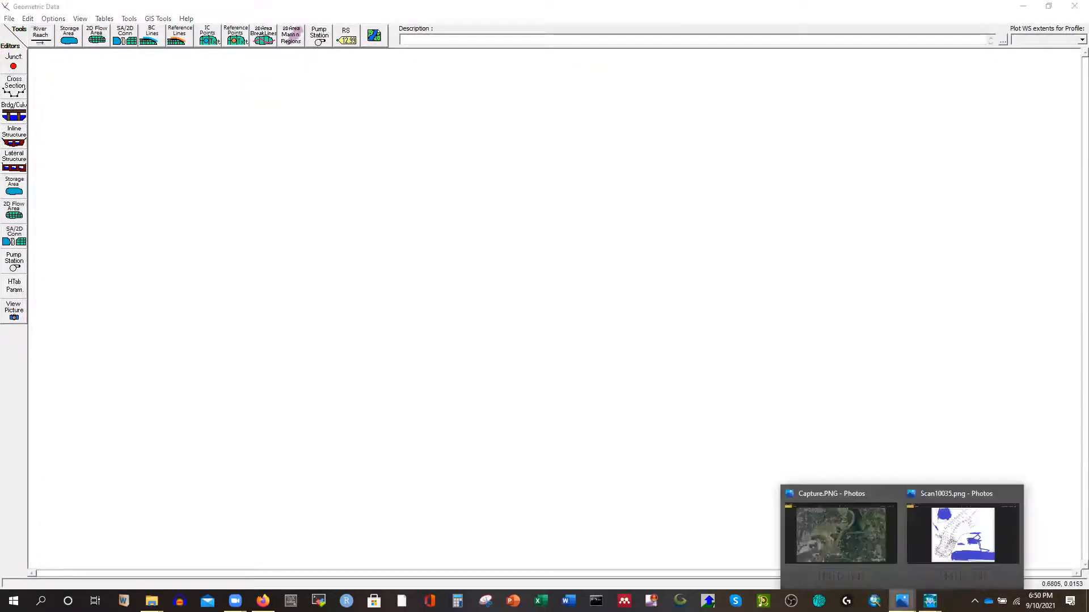
{"action": "left_click", "coordinate": [962, 536]}
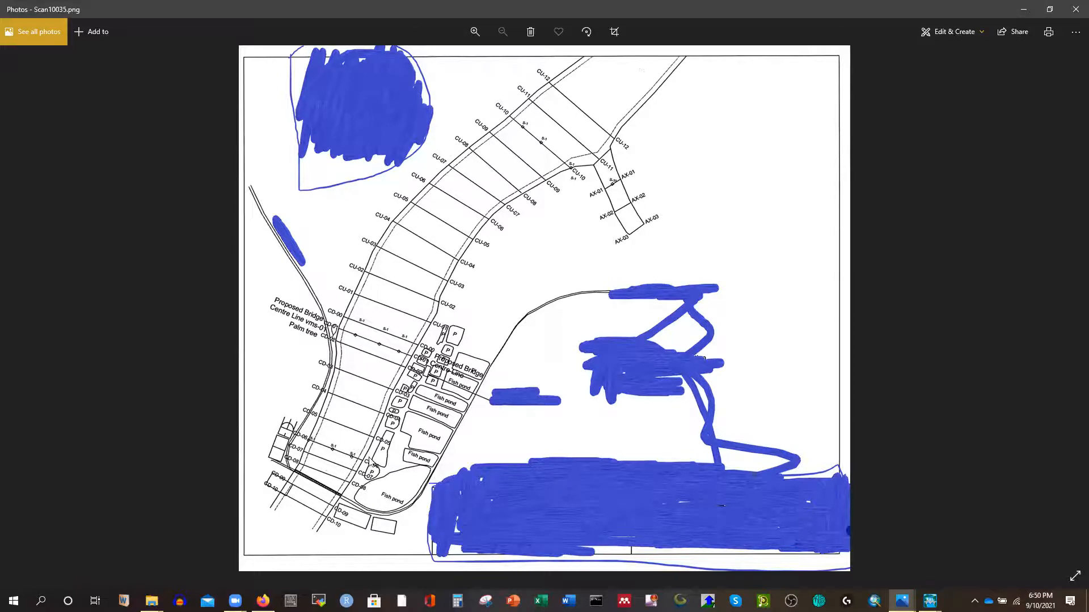
{"action": "left_click", "coordinate": [1027, 11]}
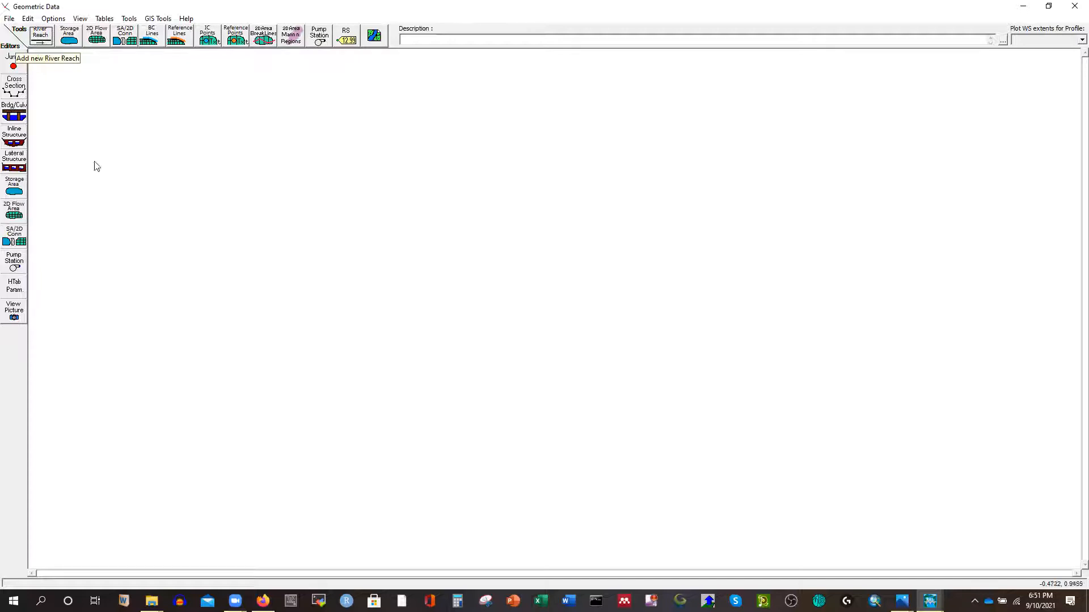
{"action": "mouse_move", "coordinate": [902, 601]}
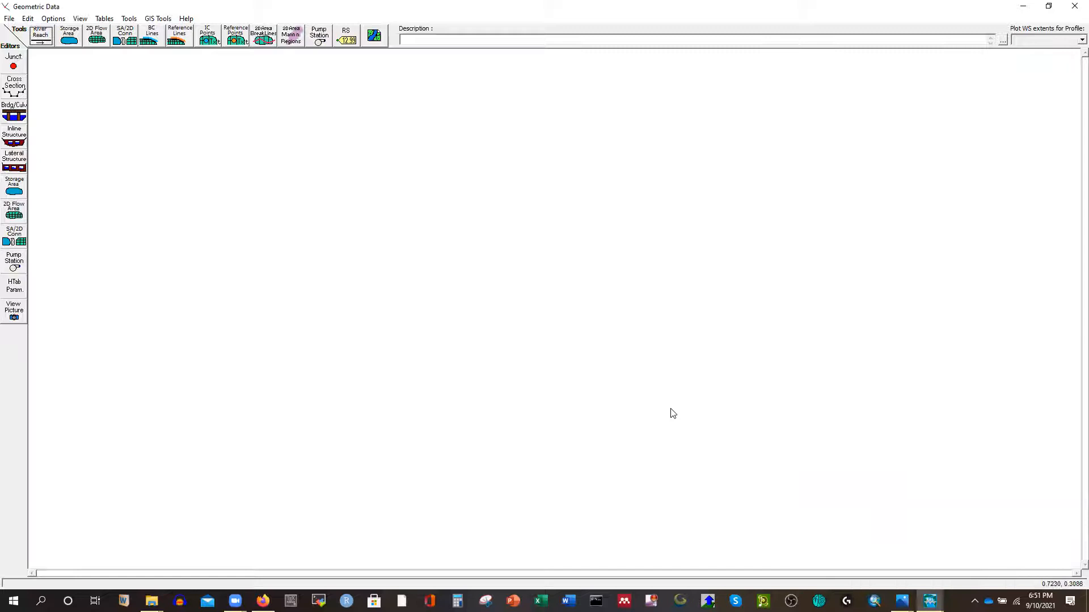
Step: Draw a straight river reach from the upper right to the lower left of the schematic, naming the river River and the reach River_Reach
{"action": "left_click", "coordinate": [40, 35]}
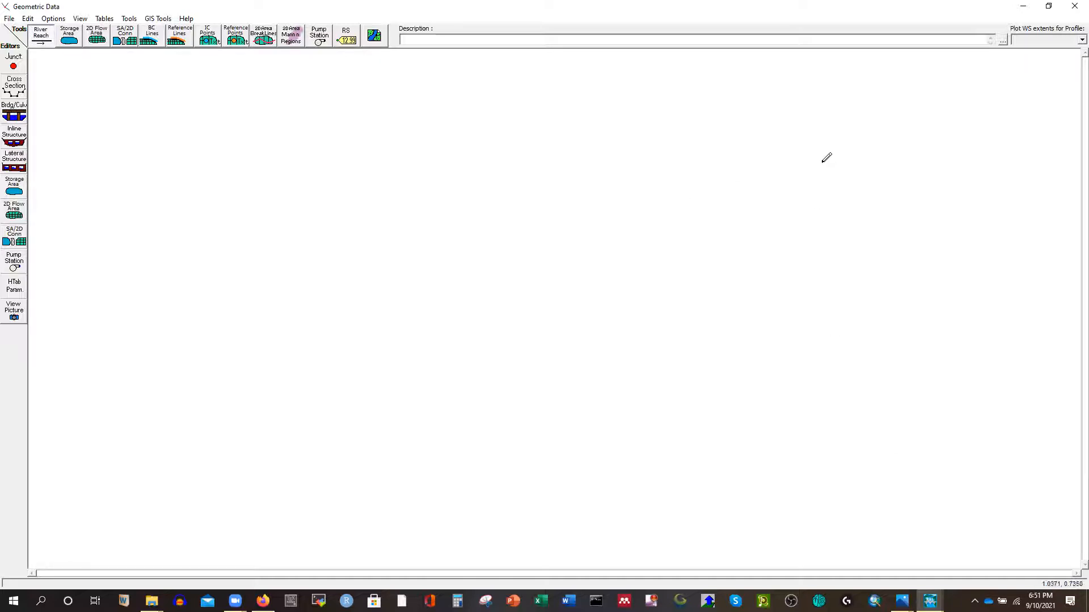
{"action": "left_click", "coordinate": [841, 115]}
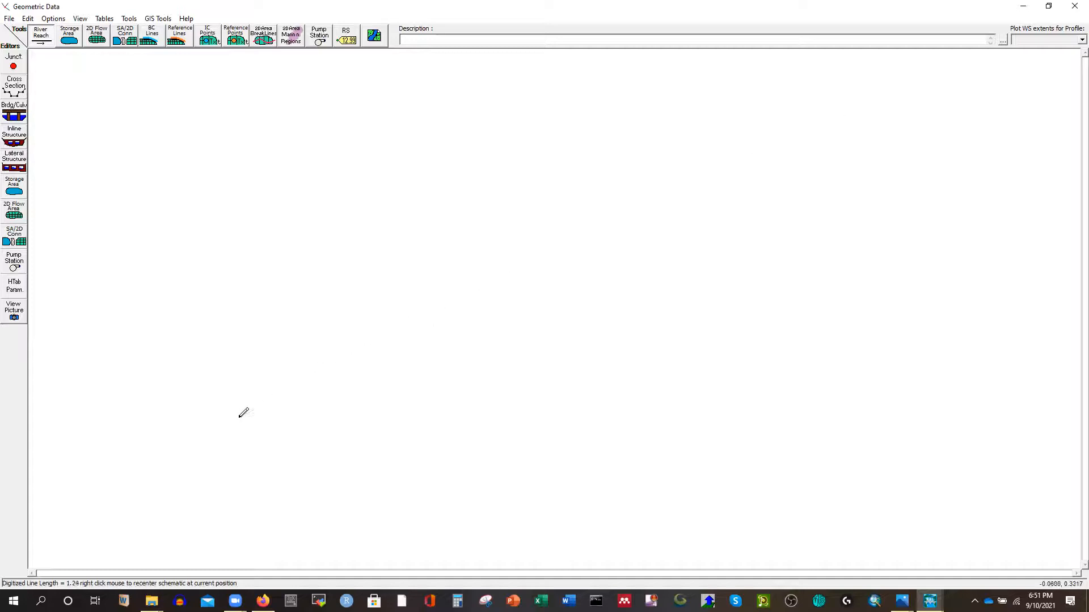
{"action": "double_click", "coordinate": [214, 435]}
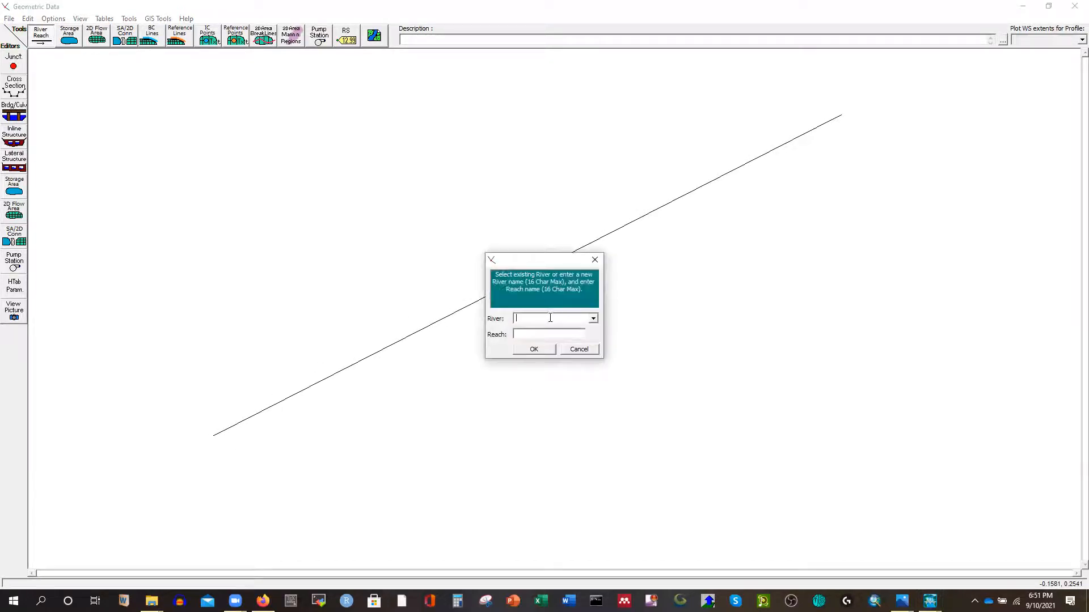
{"action": "type", "text": "Riv"}
{"action": "left_click", "coordinate": [533, 349]}
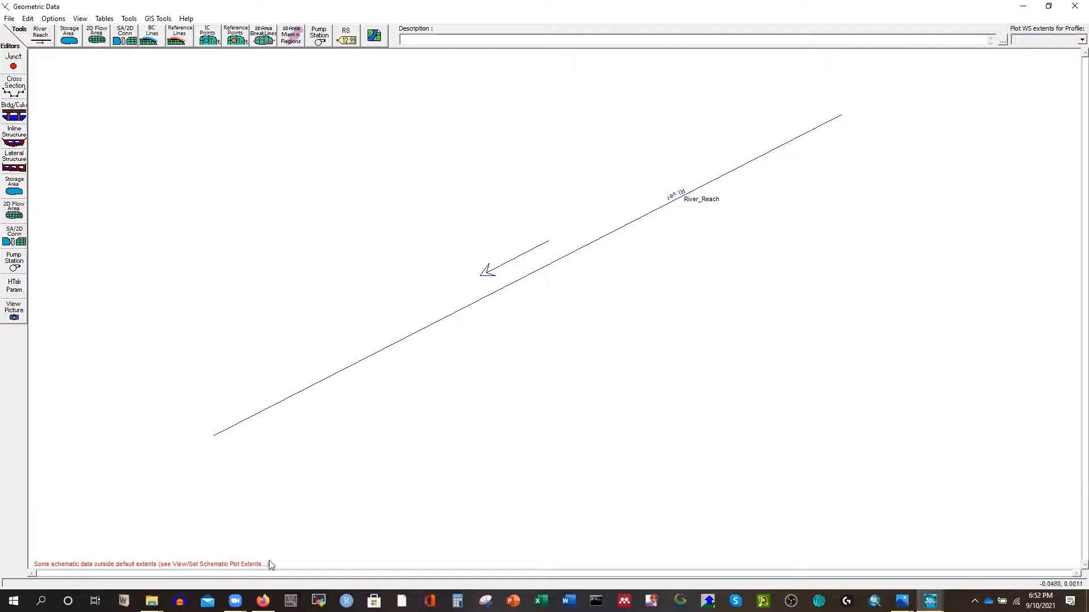
Step: Open the Cross Section Data editor and examine the Station and Elevation columns of its coordinates table
{"action": "left_click", "coordinate": [14, 91]}
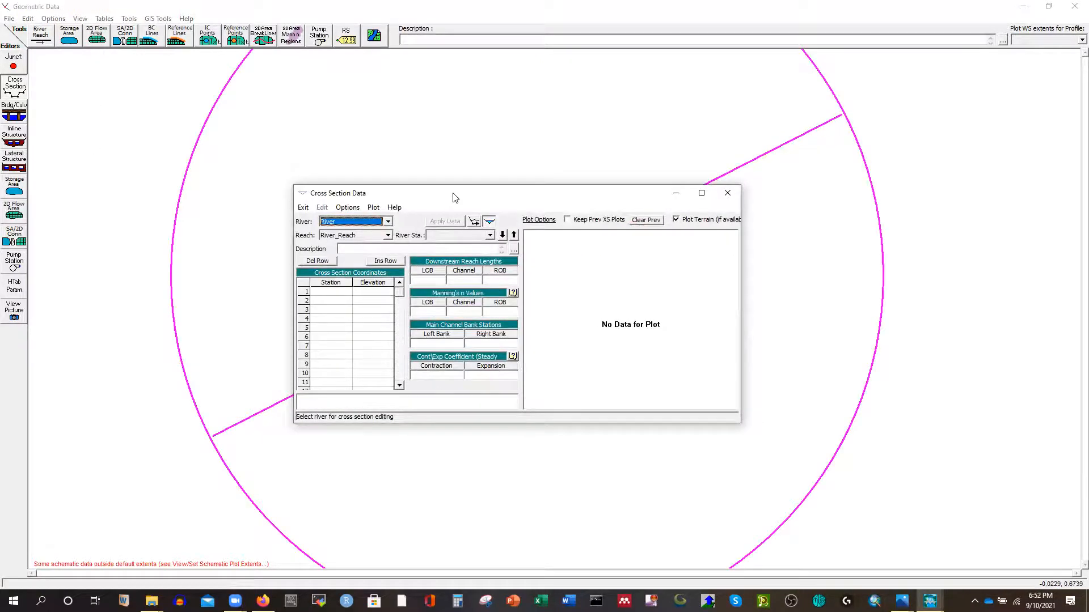
{"action": "left_click_drag", "start_coordinate": [454, 198], "coordinate": [438, 157]}
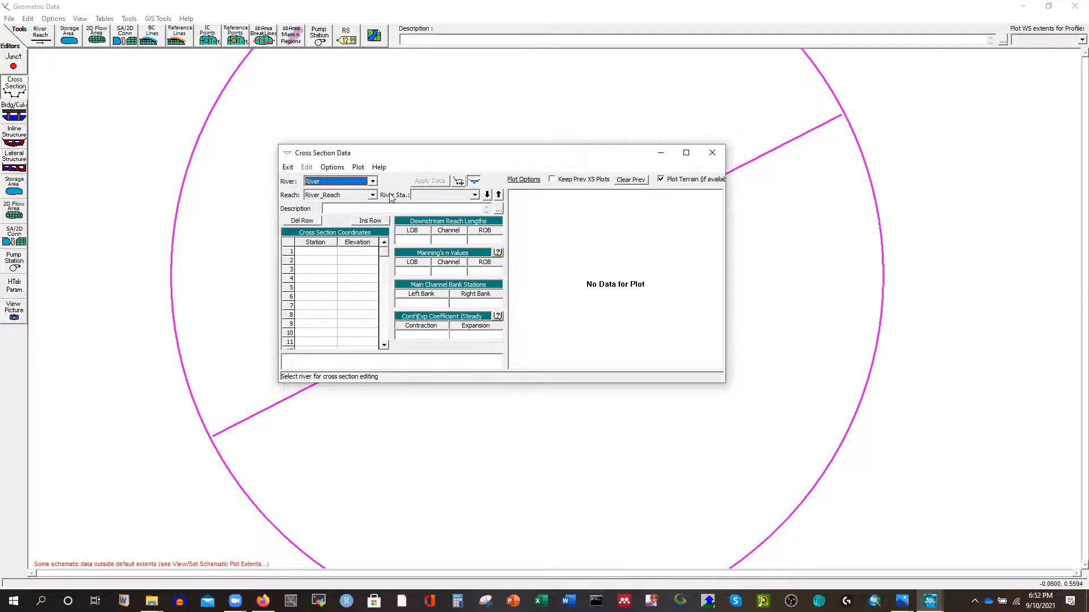
{"action": "left_click", "coordinate": [312, 259]}
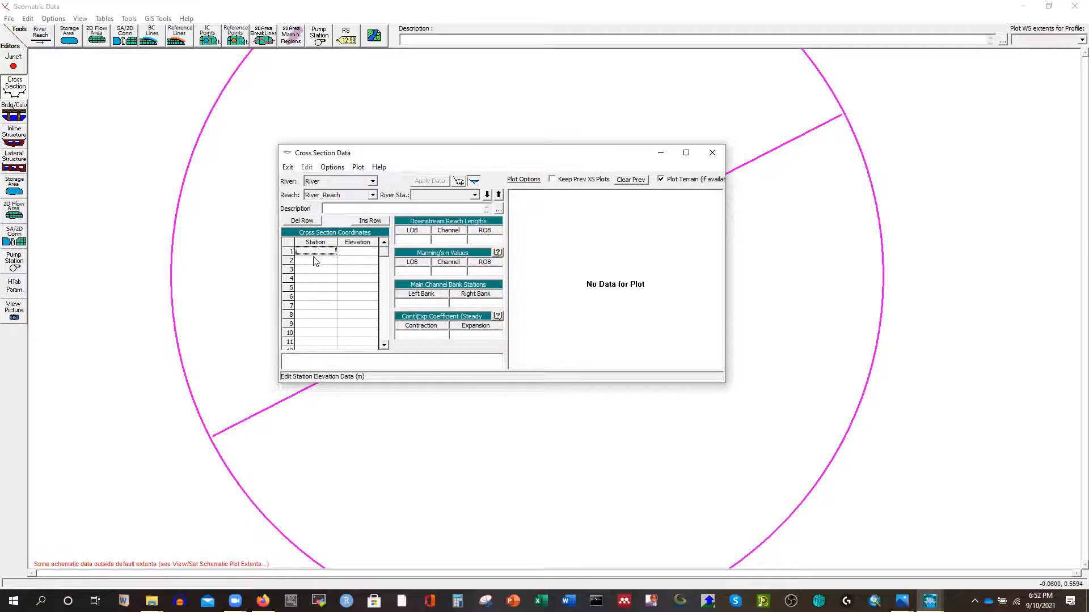
{"action": "left_click", "coordinate": [314, 253]}
{"action": "left_click", "coordinate": [312, 261]}
{"action": "left_click", "coordinate": [310, 251]}
{"action": "left_click", "coordinate": [311, 259]}
{"action": "left_click", "coordinate": [311, 251]}
{"action": "left_click", "coordinate": [313, 261]}
{"action": "left_click", "coordinate": [356, 261]}
{"action": "left_click", "coordinate": [357, 308]}
{"action": "left_click_drag", "start_coordinate": [357, 333], "coordinate": [355, 342]}
Step: Switch to File Explorer and open the Survey Data - Thalweg folder inside Data
{"action": "left_click", "coordinate": [151, 601]}
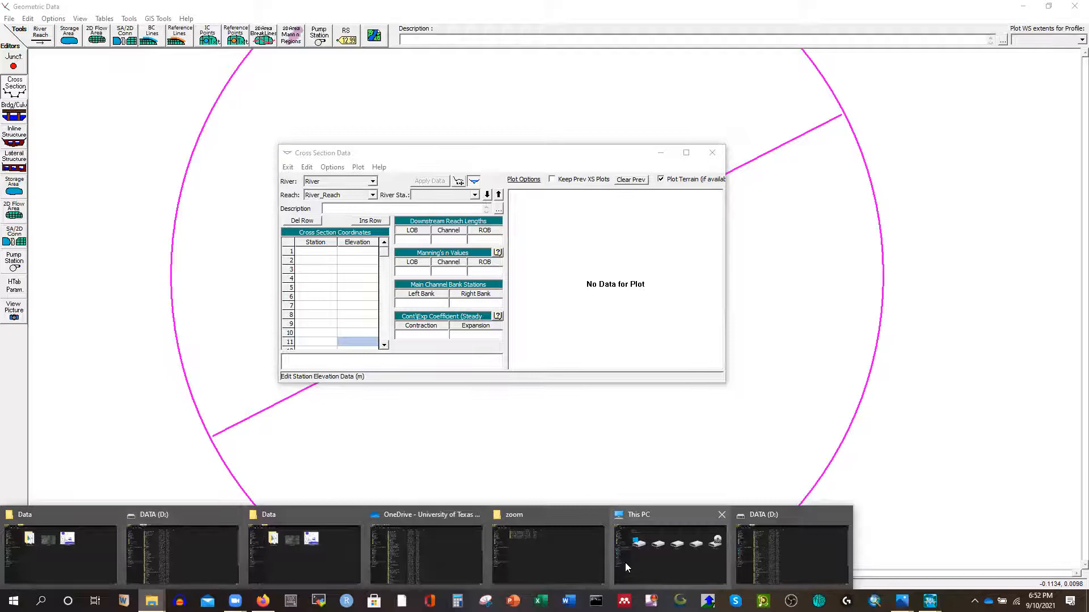
{"action": "left_click", "coordinate": [282, 552]}
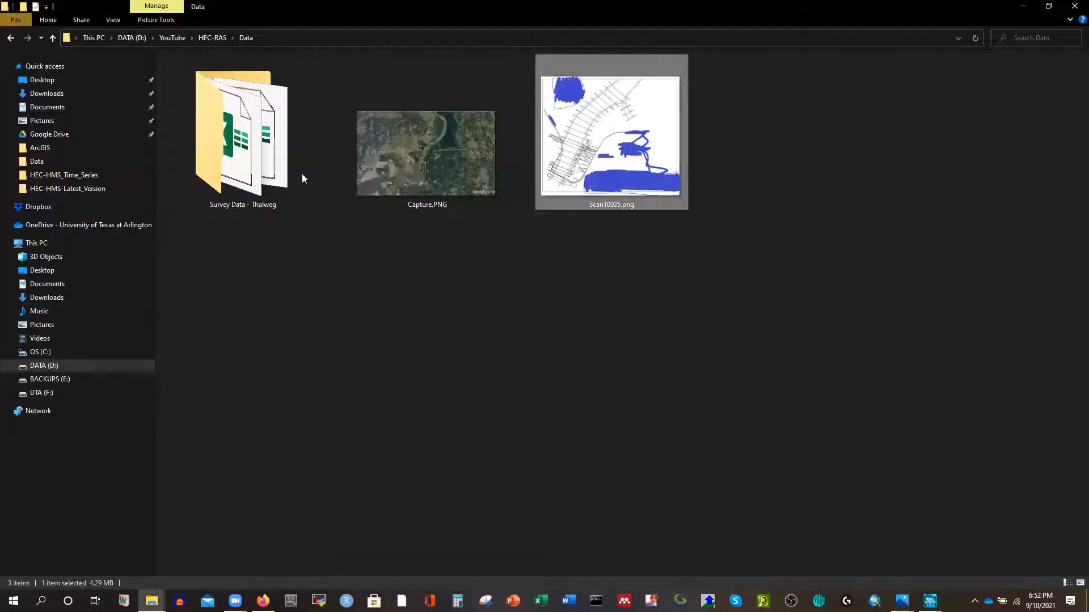
{"action": "double_click", "coordinate": [280, 144]}
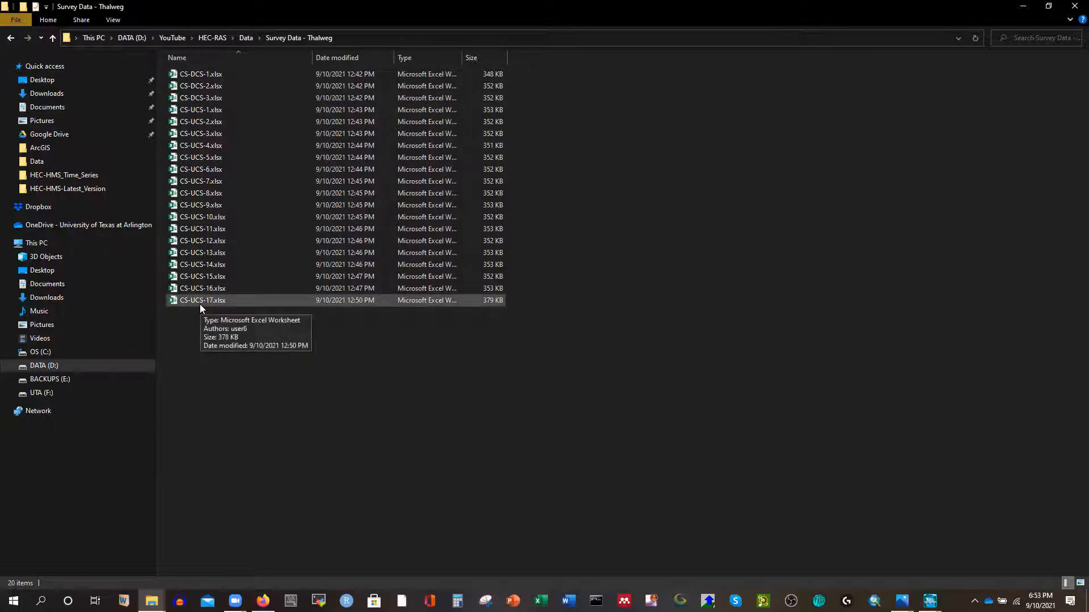
Step: Compare the section layout on the survey drawing Scan10035.png with the files in the Survey Data - Thalweg folder
{"action": "mouse_move", "coordinate": [901, 601]}
{"action": "left_click", "coordinate": [970, 553]}
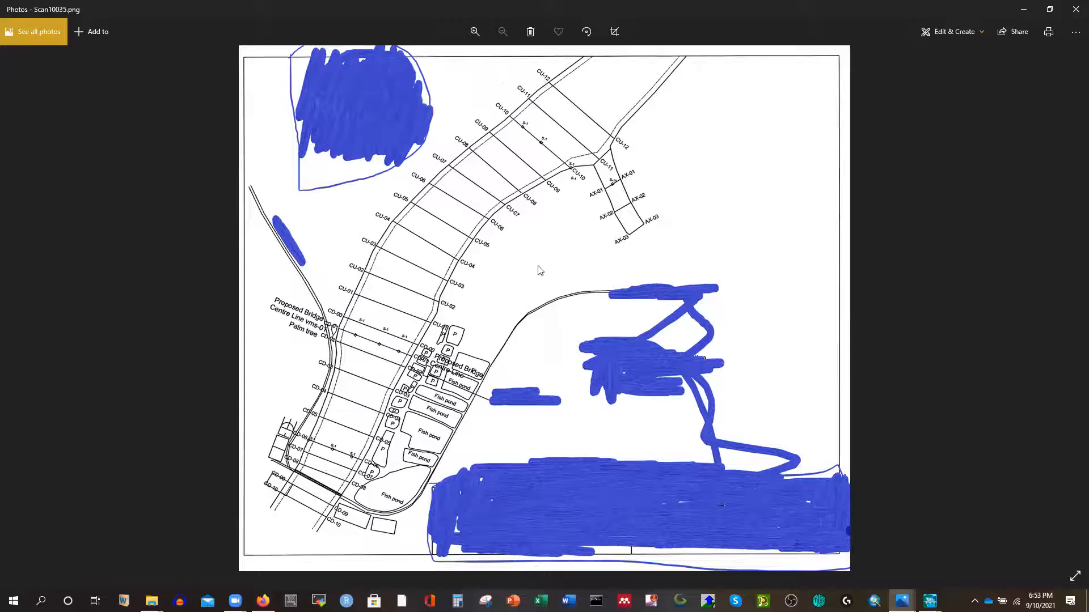
{"action": "left_click", "coordinate": [151, 601]}
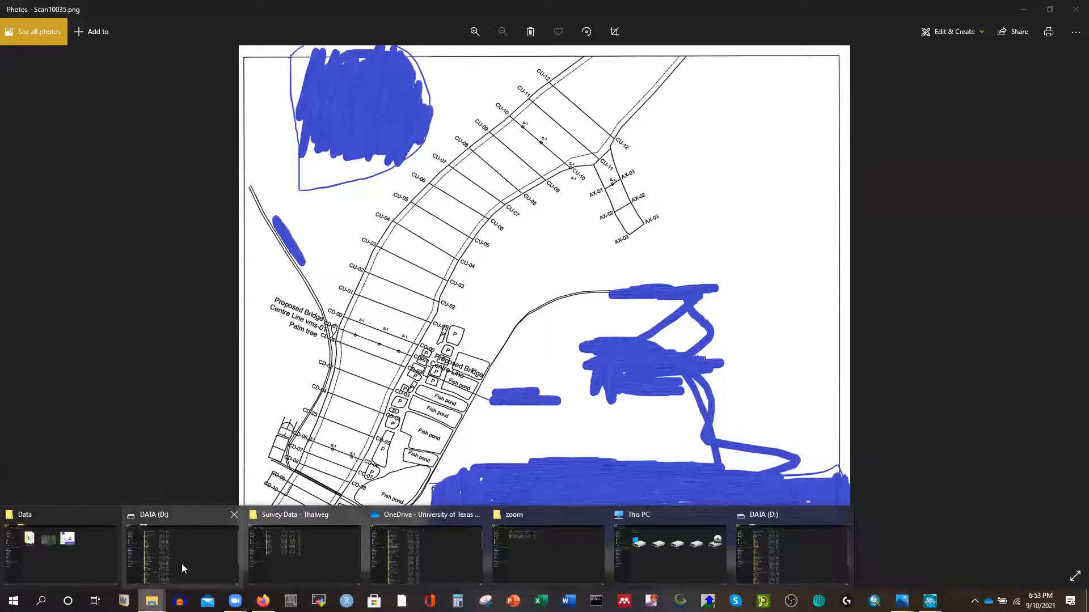
{"action": "left_click", "coordinate": [273, 551]}
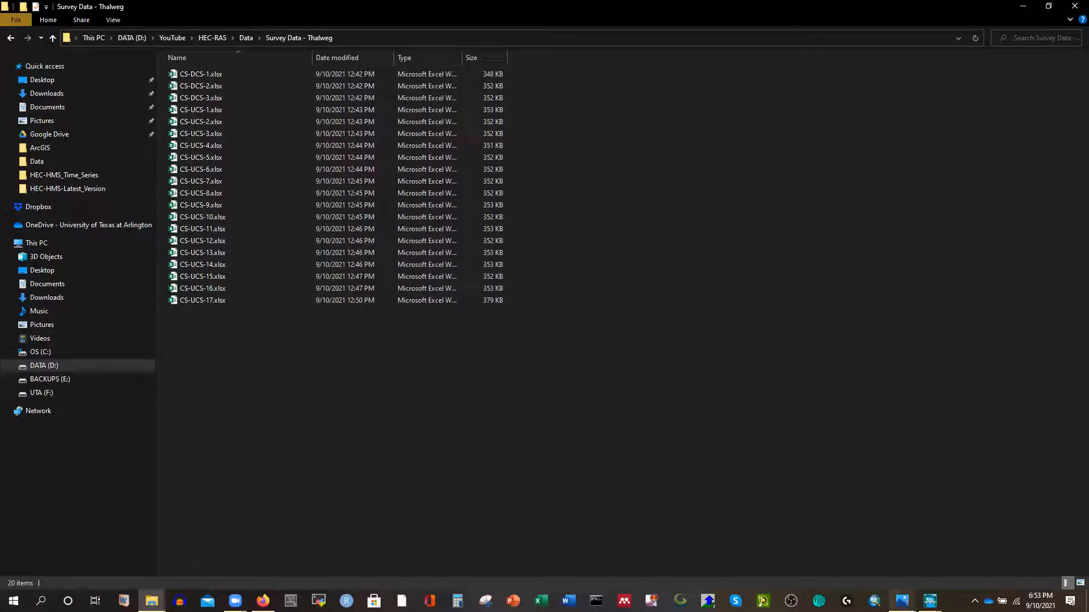
Step: Return to the HEC-RAS Cross Section Data editor and view the available cross-section options
{"action": "mouse_move", "coordinate": [930, 602]}
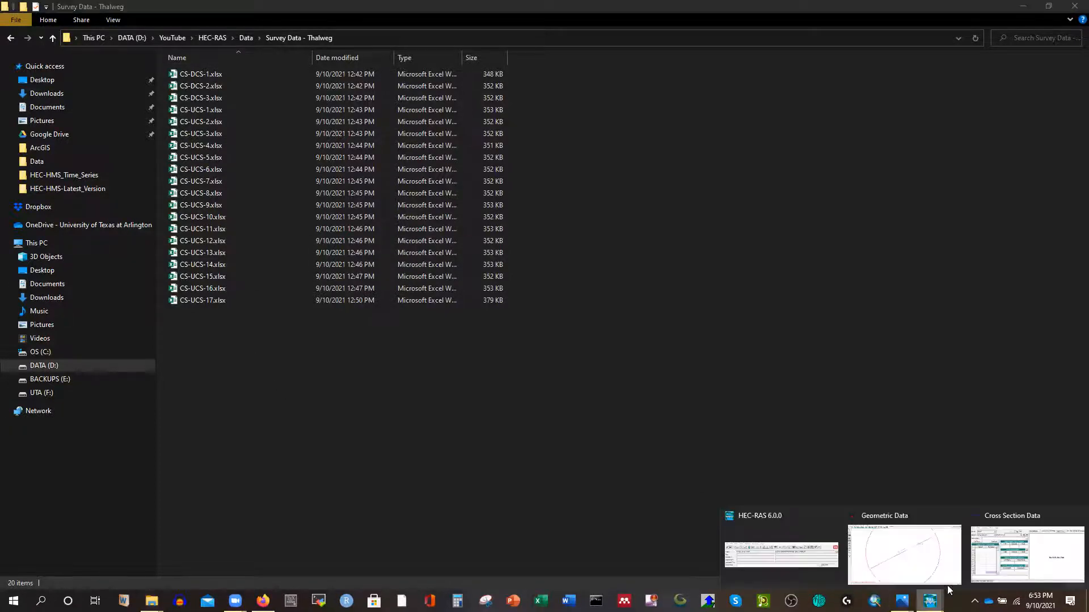
{"action": "left_click", "coordinate": [1029, 547]}
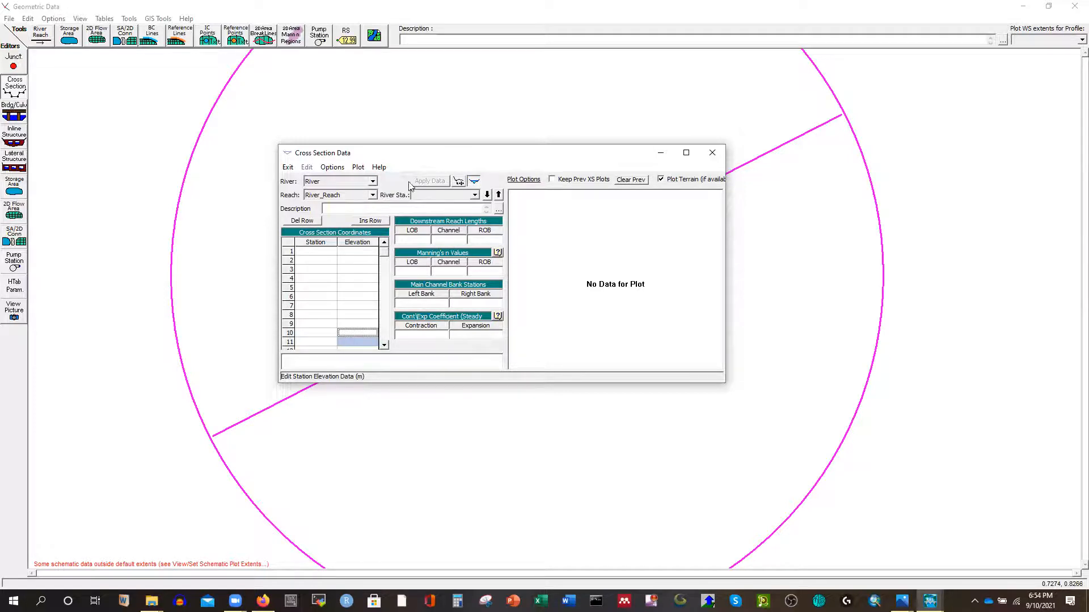
{"action": "left_click", "coordinate": [332, 167]}
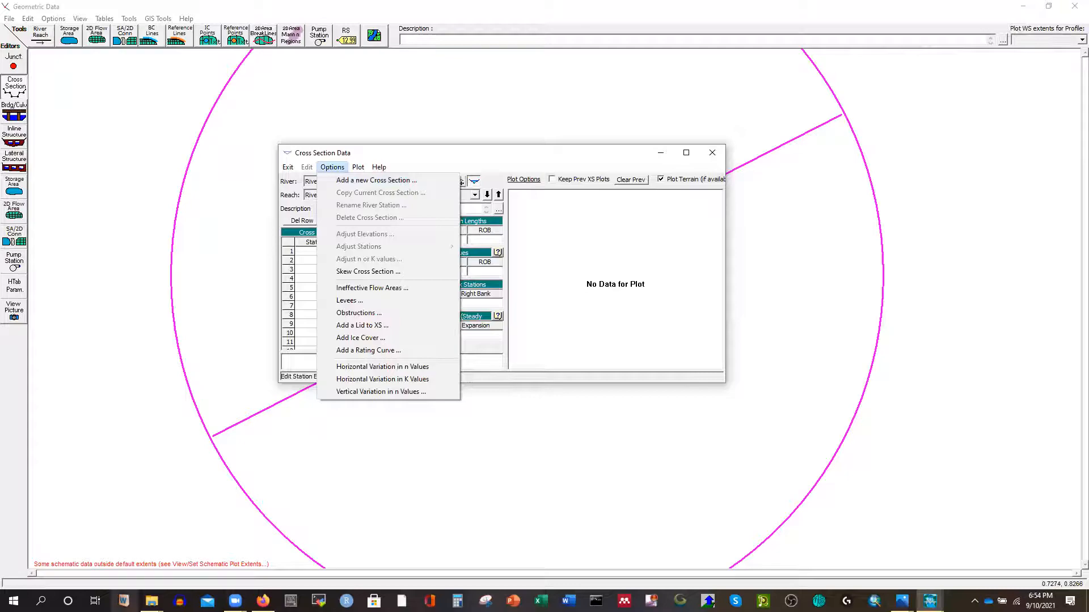
Step: Switch to the Survey Data - Thalweg folder and open the workbook CS-UCS-17.xlsx in Excel
{"action": "left_click", "coordinate": [152, 600]}
{"action": "left_click", "coordinate": [287, 558]}
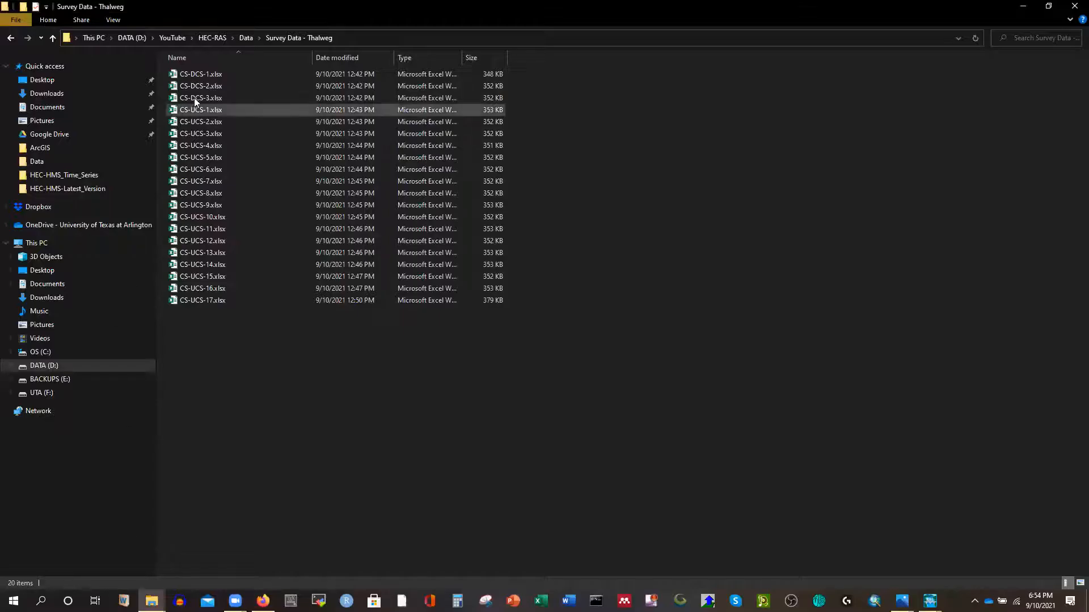
{"action": "double_click", "coordinate": [201, 298]}
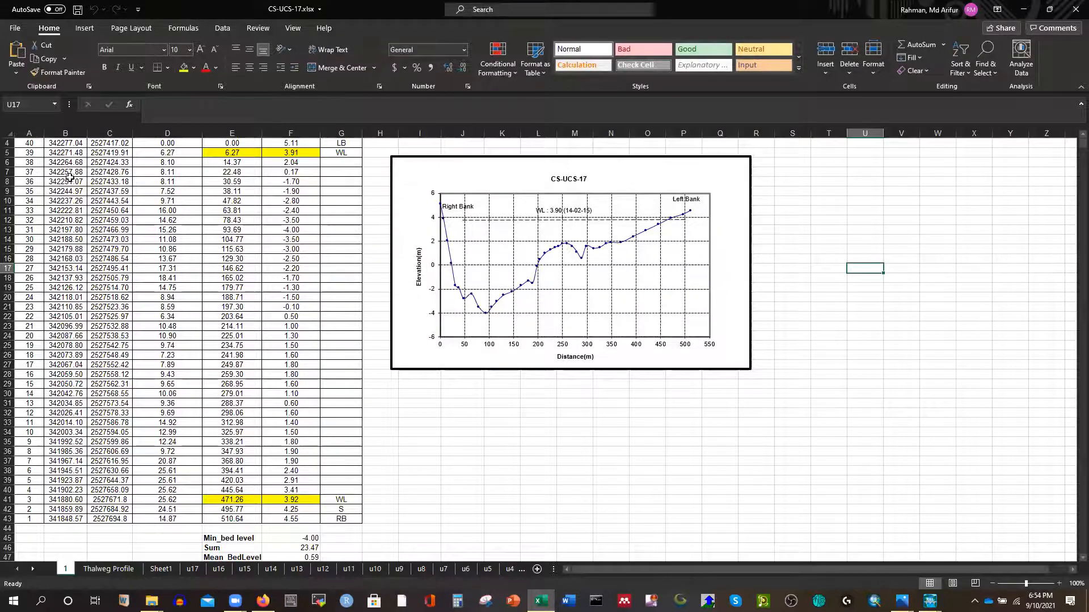
Step: Swap the bank labels on the CS-UCS-17 chart, placing Left Bank at distance 0 and Right Bank at the far end
{"action": "left_click", "coordinate": [453, 208]}
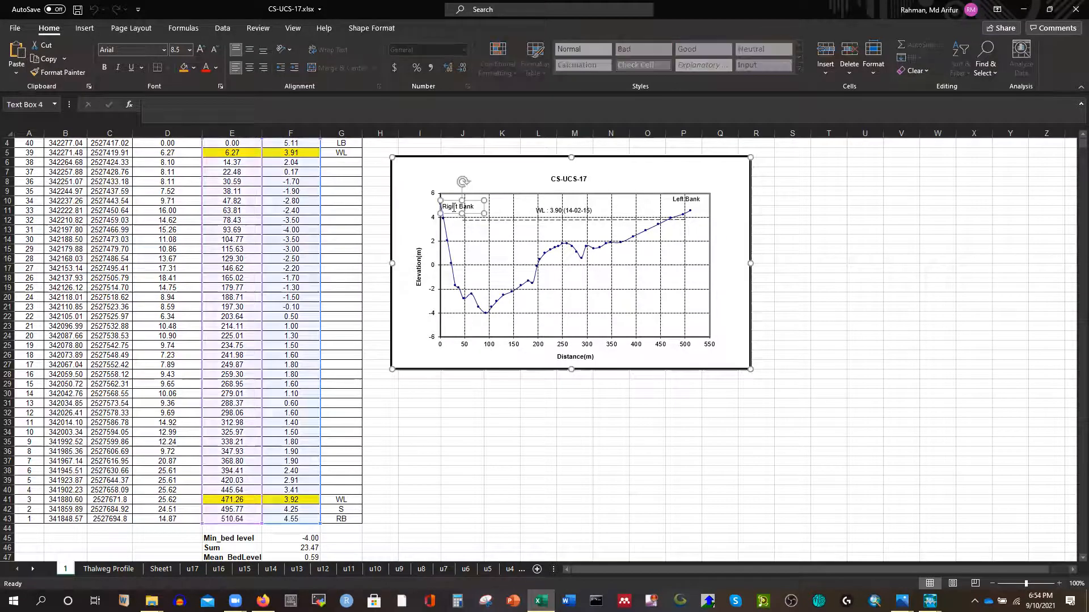
{"action": "mouse_move", "coordinate": [453, 202]}
{"action": "left_mouse_down"}
{"action": "mouse_move", "coordinate": [688, 214]}
{"action": "mouse_move", "coordinate": [446, 207]}
{"action": "left_mouse_up"}
{"action": "left_click", "coordinate": [672, 203]}
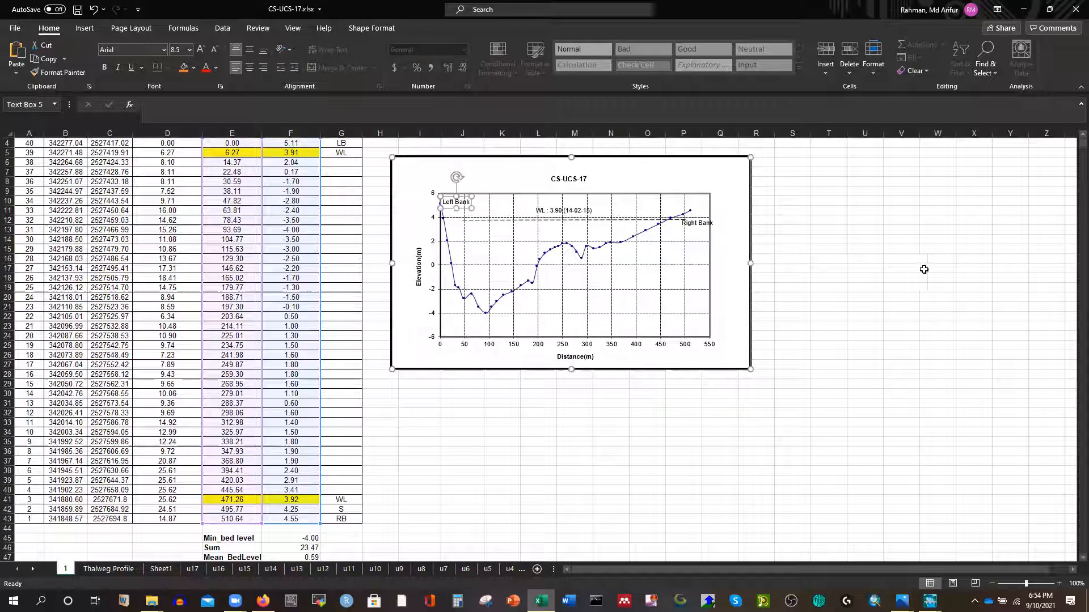
{"action": "left_click", "coordinate": [441, 215]}
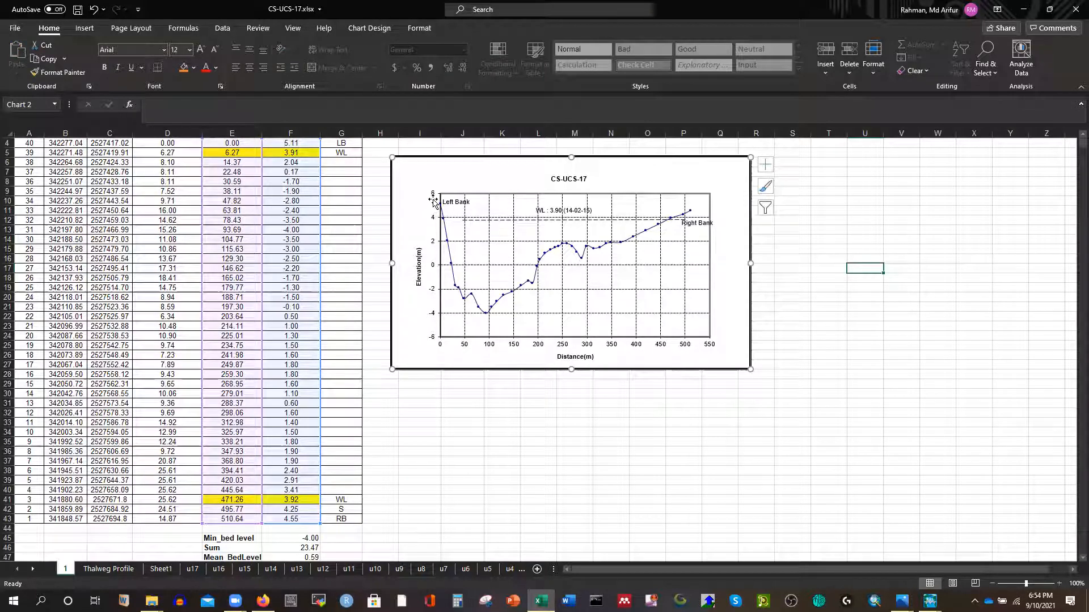
{"action": "mouse_move", "coordinate": [441, 210]}
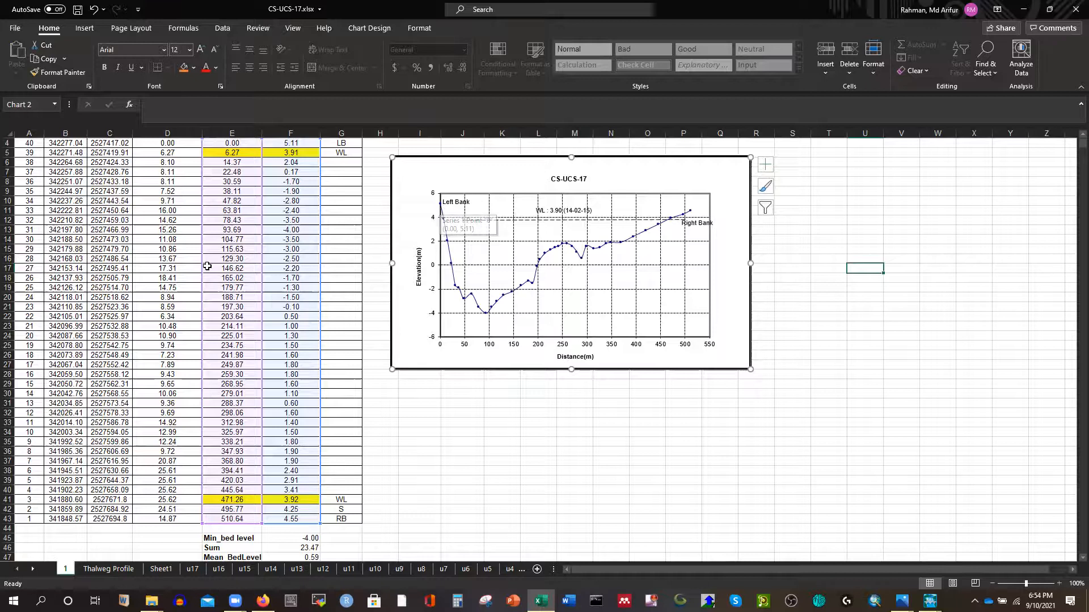
Step: Check the CS-UCS-17 table's cumulative distances, elevations and LB/RB remarks against the two bank ends of the chart
{"action": "scroll", "coordinate": [204, 238], "scroll_direction": "up", "scroll_amount": 1}
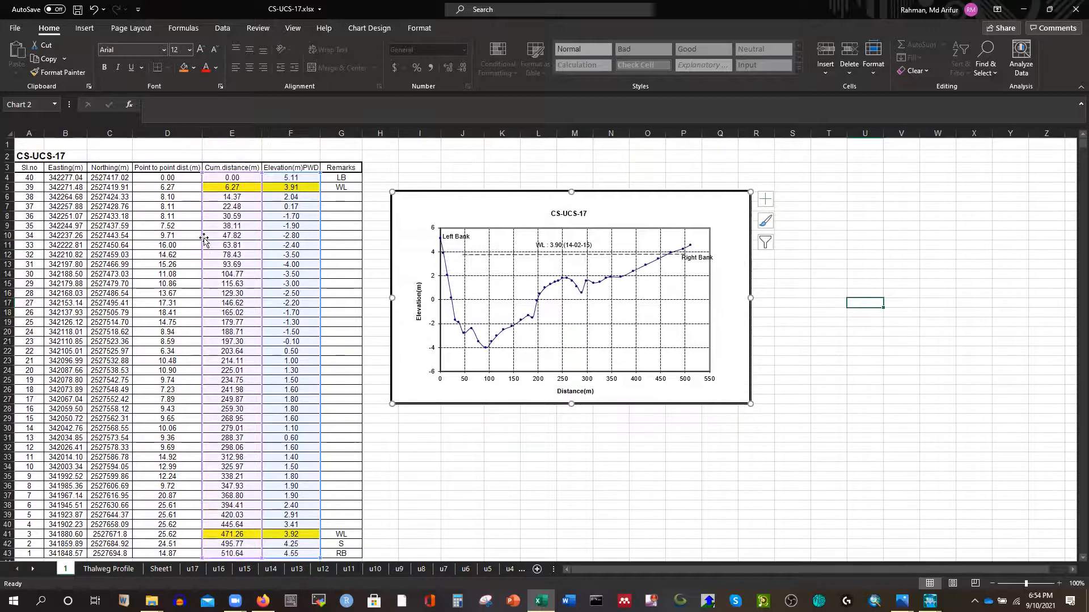
{"action": "left_click", "coordinate": [165, 177]}
{"action": "left_click", "coordinate": [231, 177]}
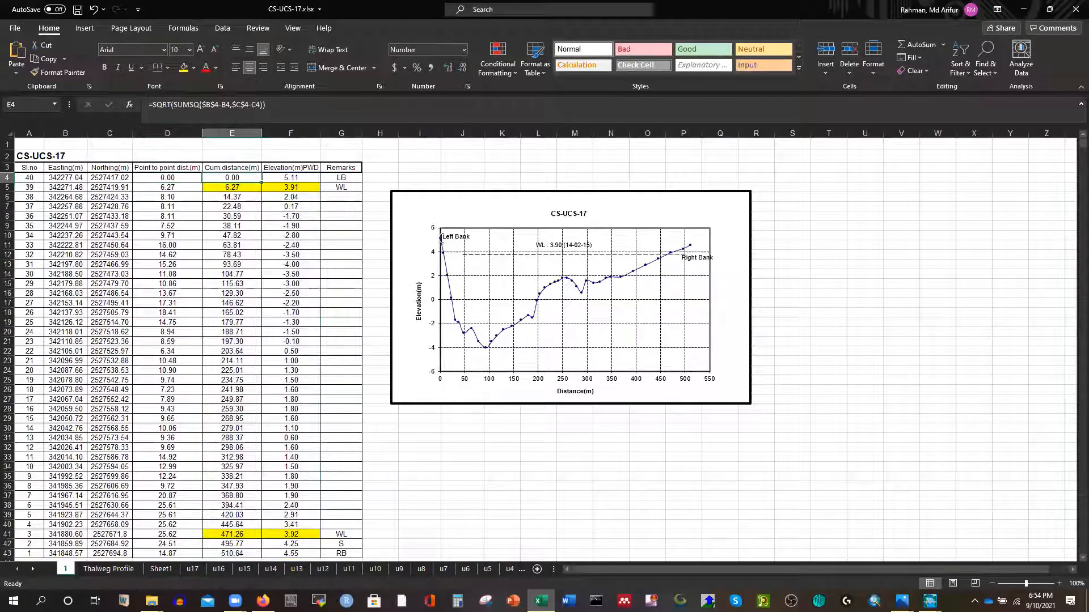
{"action": "left_click", "coordinate": [293, 178]}
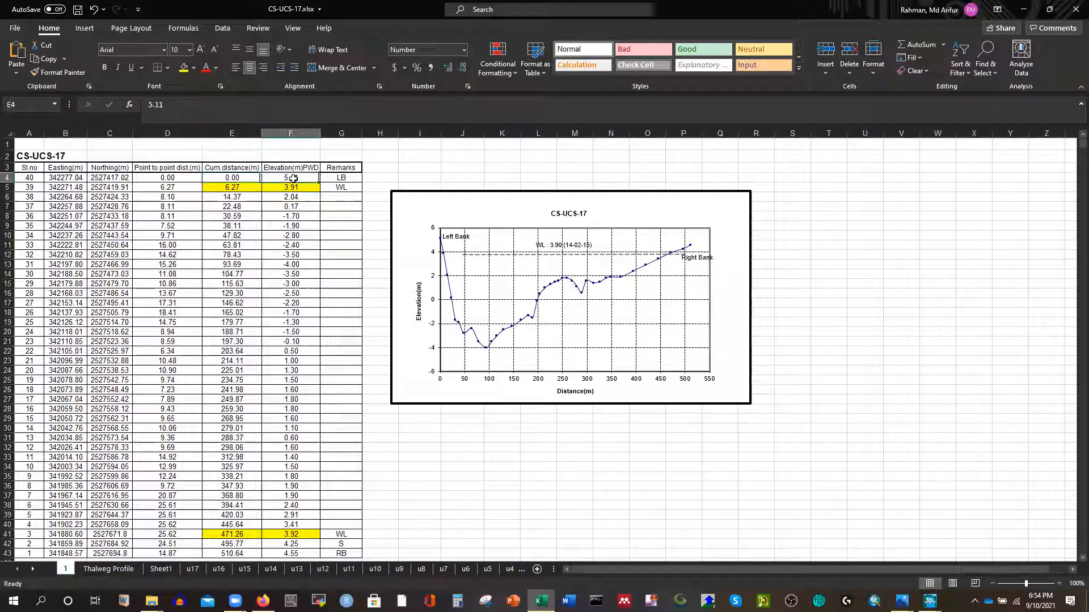
{"action": "mouse_move", "coordinate": [444, 256]}
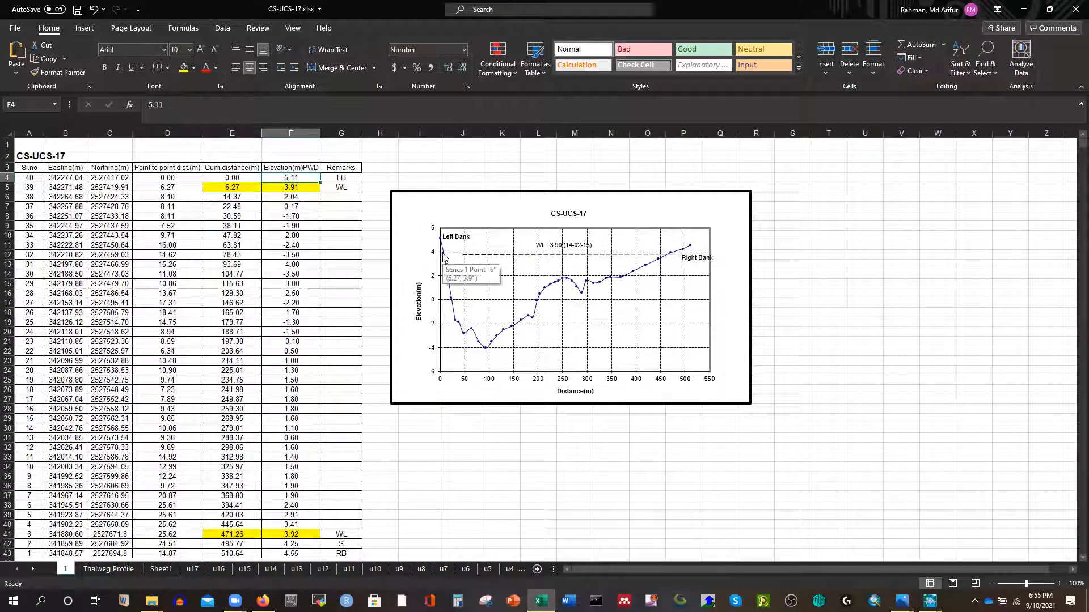
{"action": "left_click", "coordinate": [176, 188]}
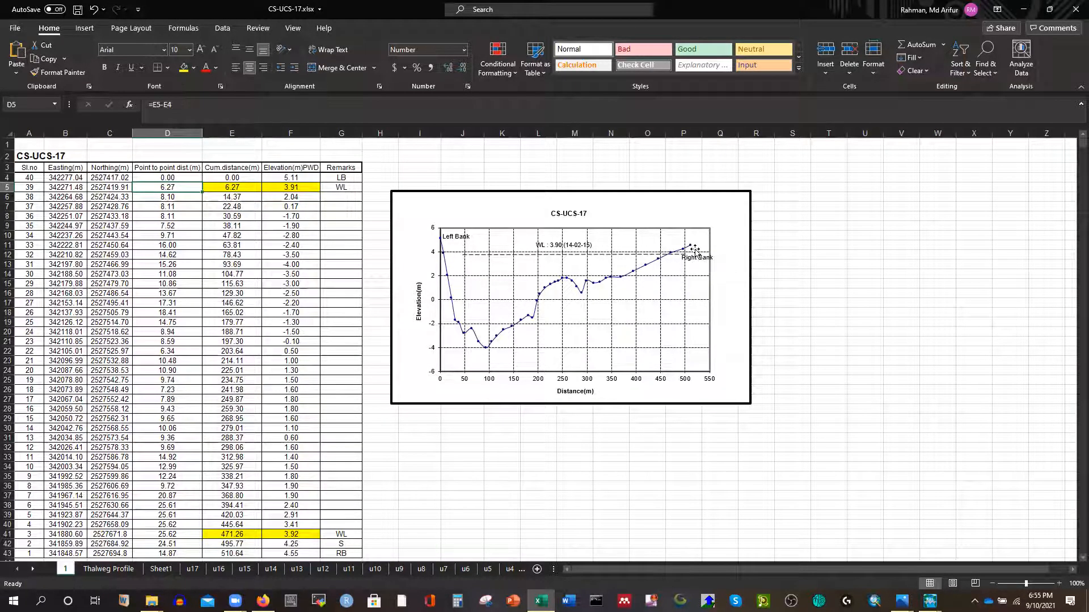
{"action": "scroll", "coordinate": [260, 289], "scroll_direction": "down", "scroll_amount": 3}
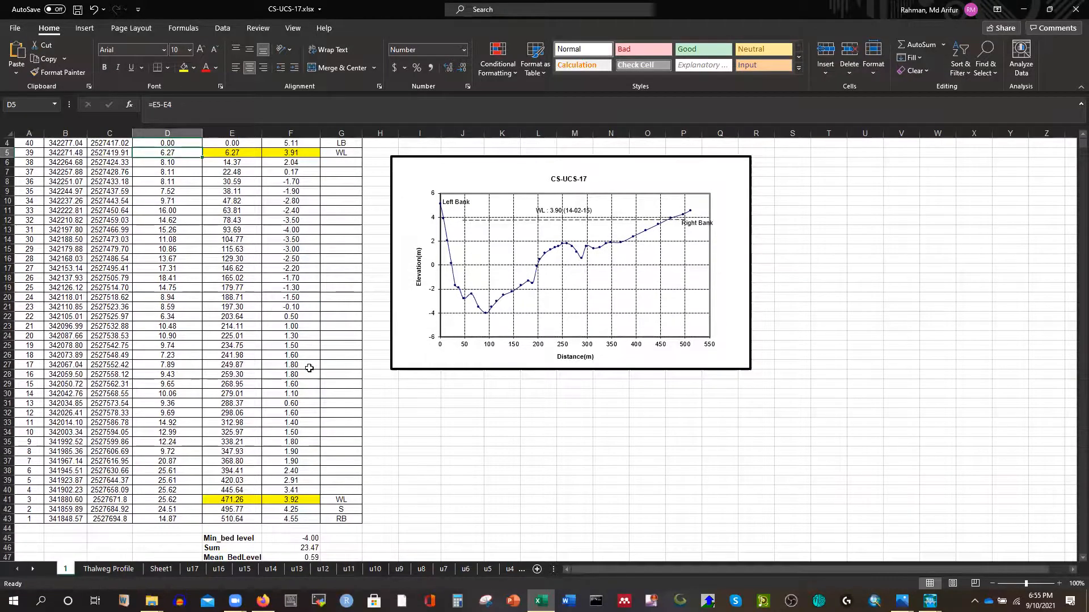
{"action": "scroll", "coordinate": [308, 365], "scroll_direction": "up", "scroll_amount": 3}
{"action": "left_click", "coordinate": [336, 177]}
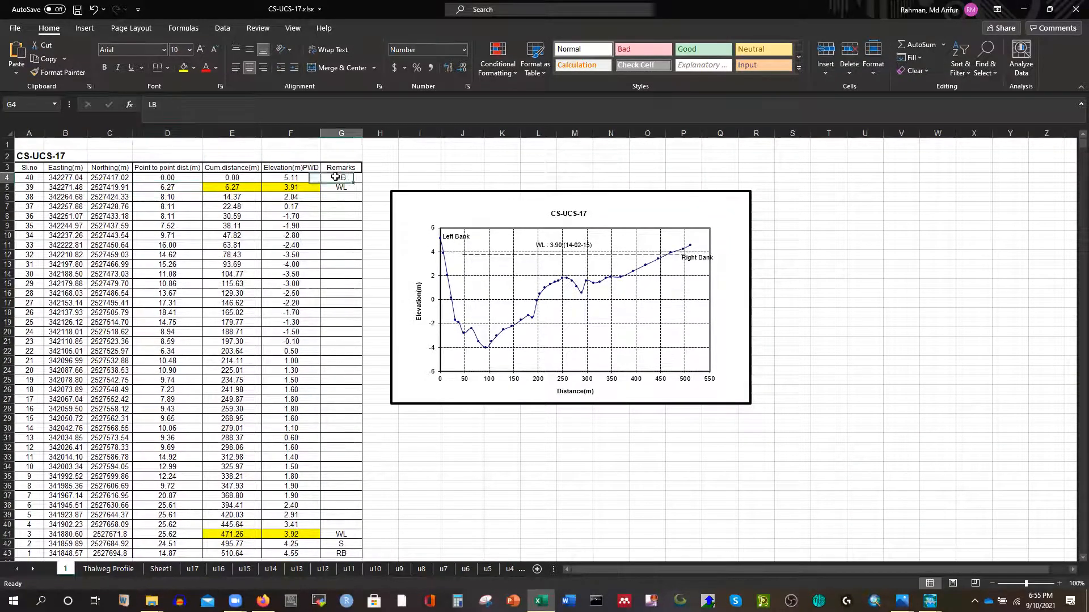
{"action": "scroll", "coordinate": [272, 319], "scroll_direction": "down", "scroll_amount": 1}
{"action": "scroll", "coordinate": [271, 319], "scroll_direction": "down", "scroll_amount": 2}
{"action": "left_click", "coordinate": [347, 491]}
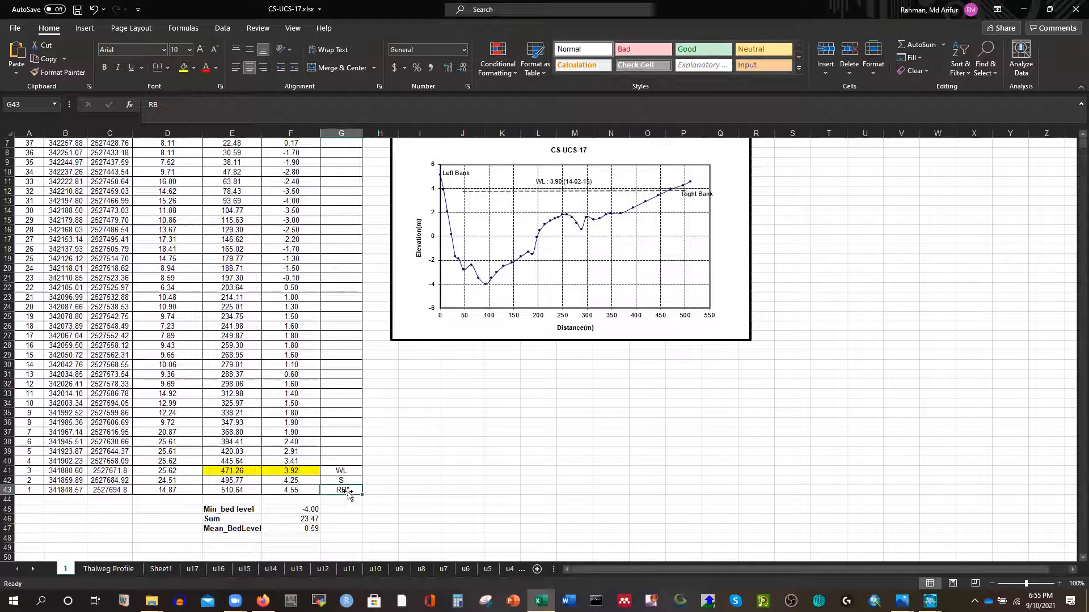
{"action": "scroll", "coordinate": [627, 379], "scroll_direction": "up", "scroll_amount": 2}
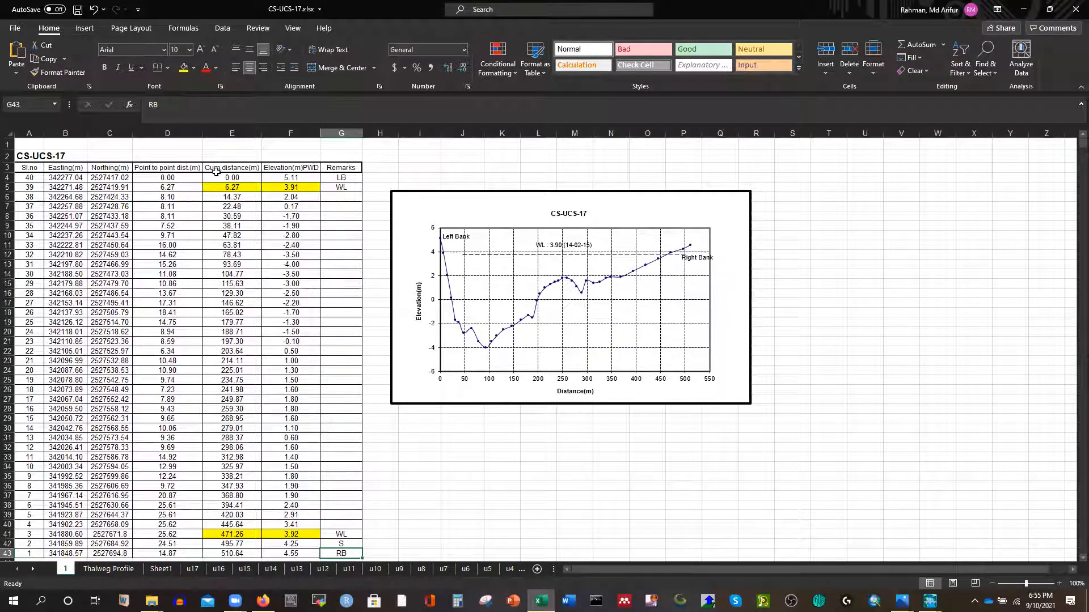
{"action": "left_click_drag", "start_coordinate": [220, 177], "coordinate": [291, 313]}
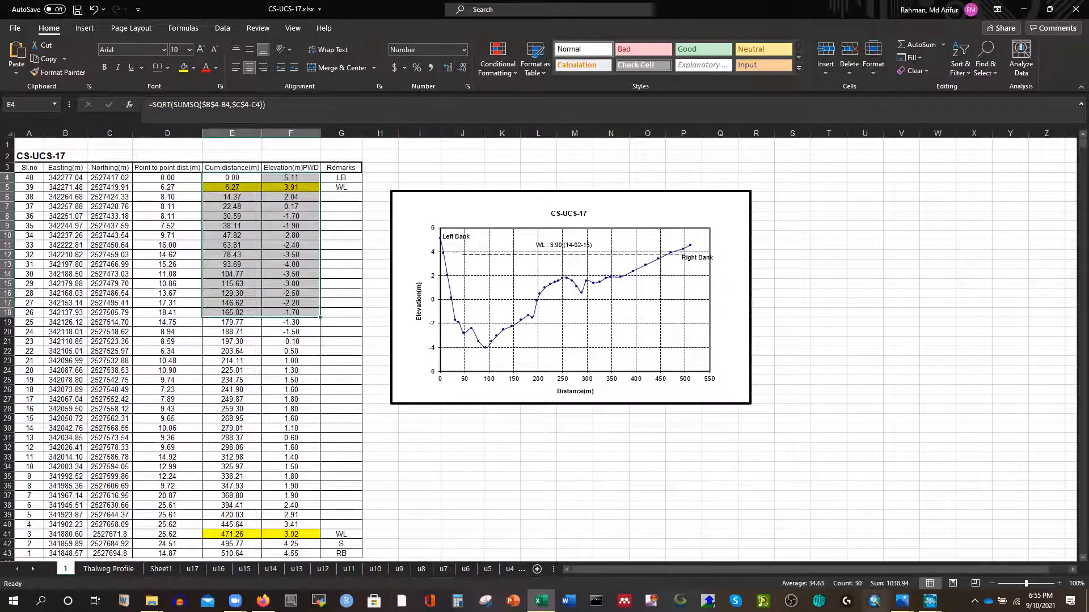
Step: Switch to the HEC-RAS Cross Section Data editor and add a new cross section at river station 20 in River_Reach
{"action": "left_click", "coordinate": [930, 601]}
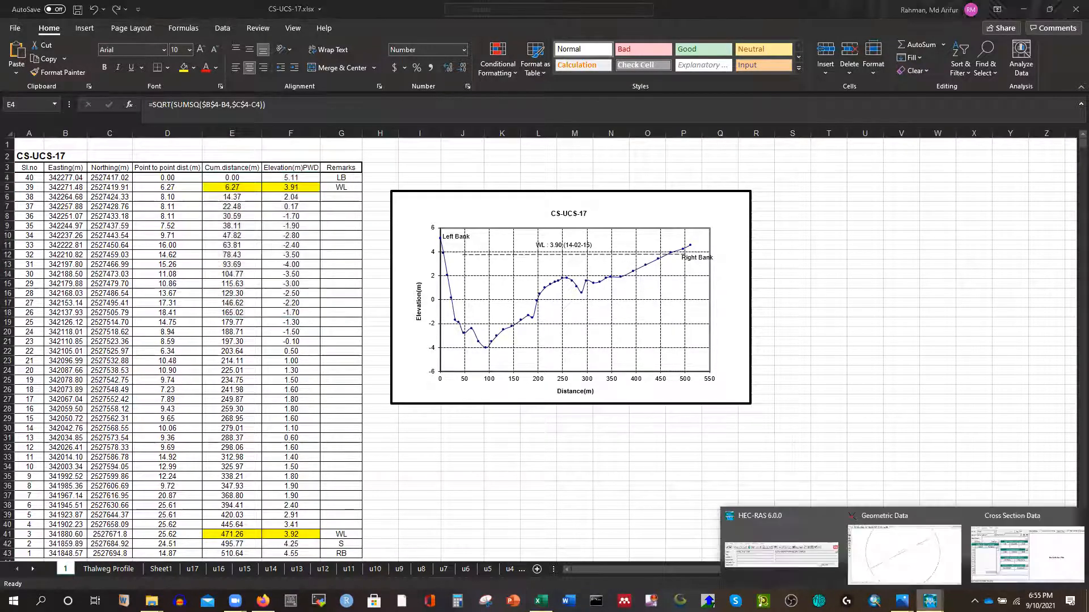
{"action": "left_click", "coordinate": [1047, 549]}
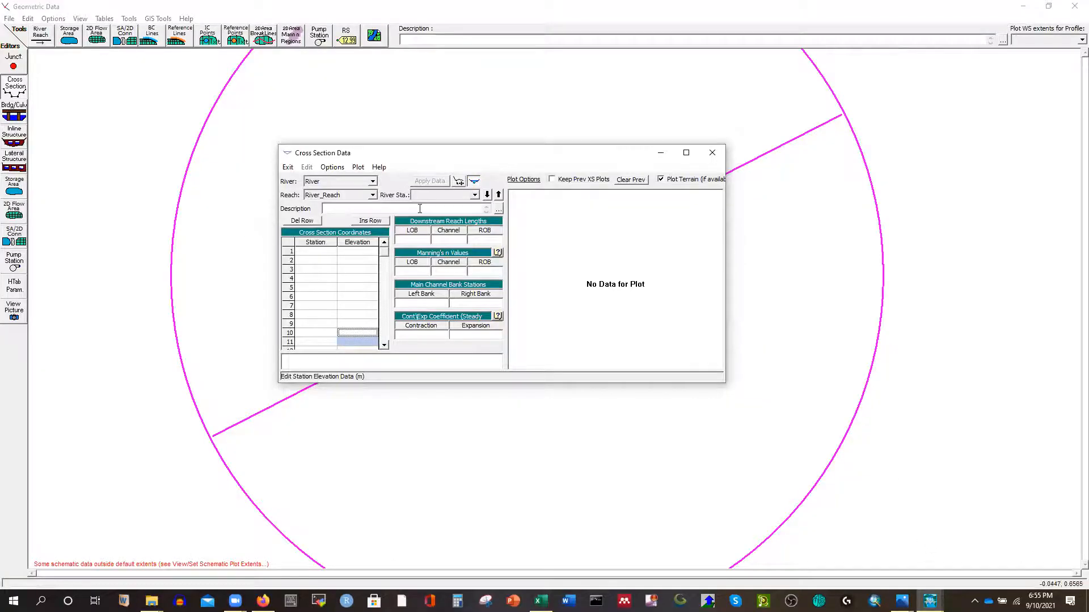
{"action": "left_click_drag", "start_coordinate": [442, 160], "coordinate": [394, 153]}
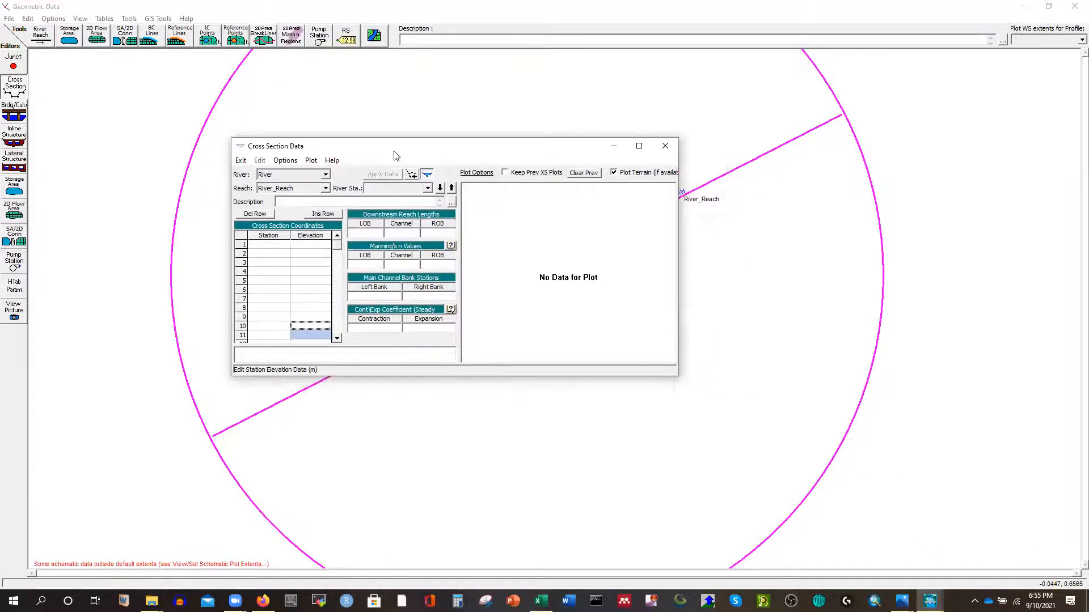
{"action": "left_click", "coordinate": [284, 161]}
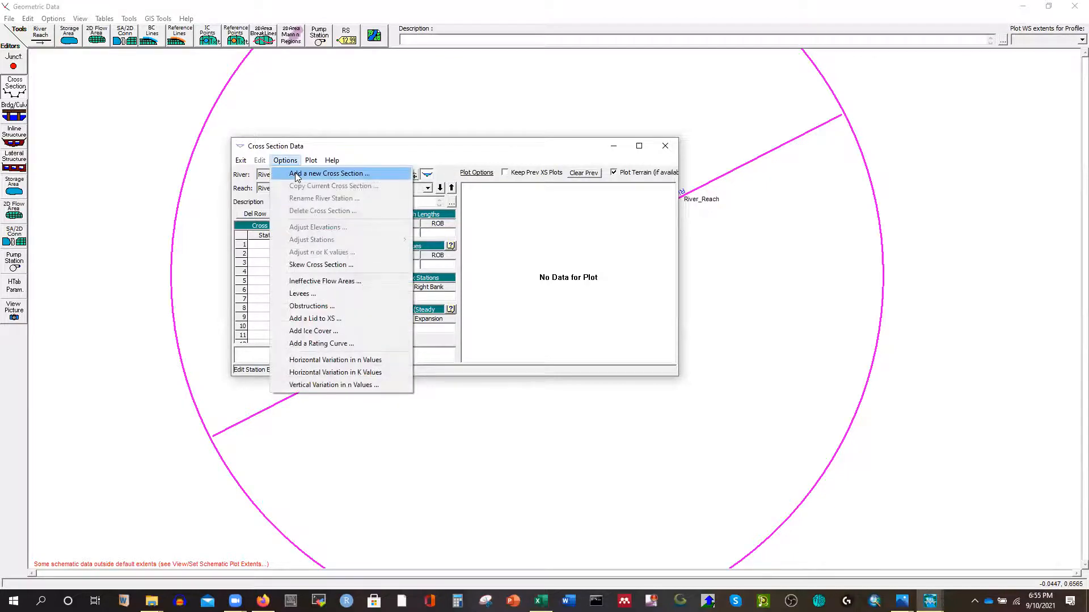
{"action": "left_click", "coordinate": [294, 177]}
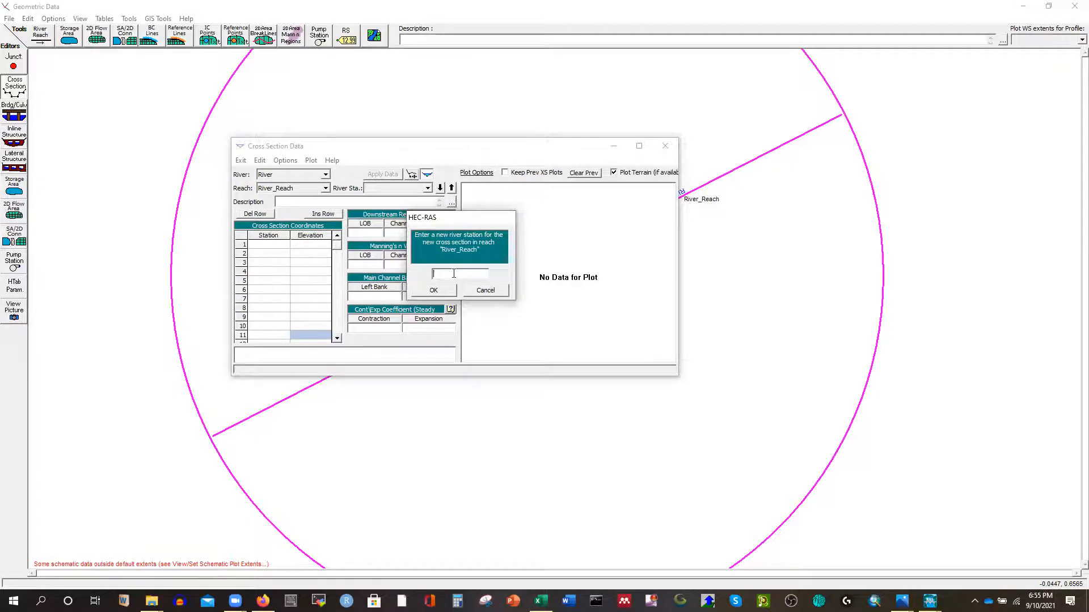
{"action": "type", "text": "20"}
{"action": "left_click", "coordinate": [436, 291]}
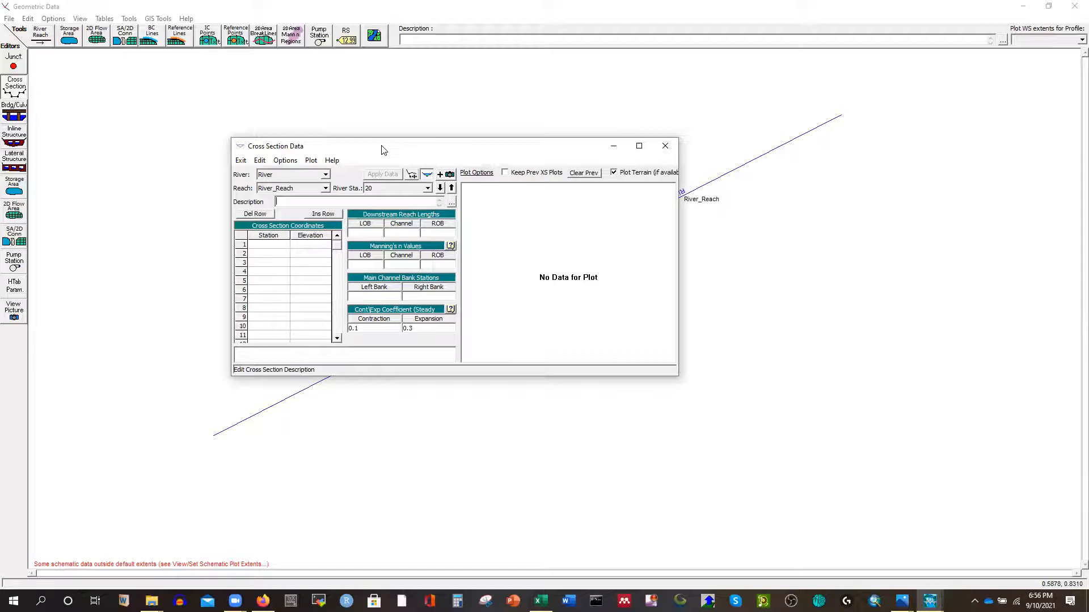
{"action": "left_click", "coordinate": [283, 162]}
{"action": "left_click", "coordinate": [420, 152]}
Step: Switch to Excel and copy all cumulative distance and elevation values of CS-UCS-17, cells E4:F43
{"action": "left_click", "coordinate": [541, 601]}
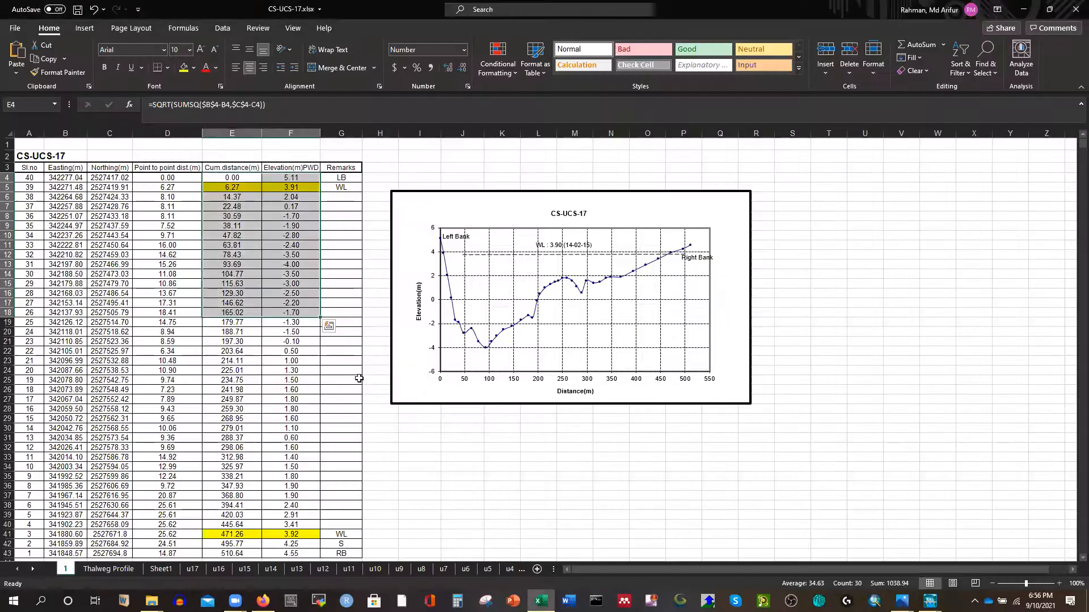
{"action": "left_click", "coordinate": [412, 426]}
{"action": "left_click_drag", "start_coordinate": [220, 178], "coordinate": [291, 553]}
{"action": "key", "text": "ctrl+c"}
Step: Return to the HEC-RAS Cross Section Data editor and paste the copied data into the station and elevation coordinates of river station 20
{"action": "left_click", "coordinate": [930, 601]}
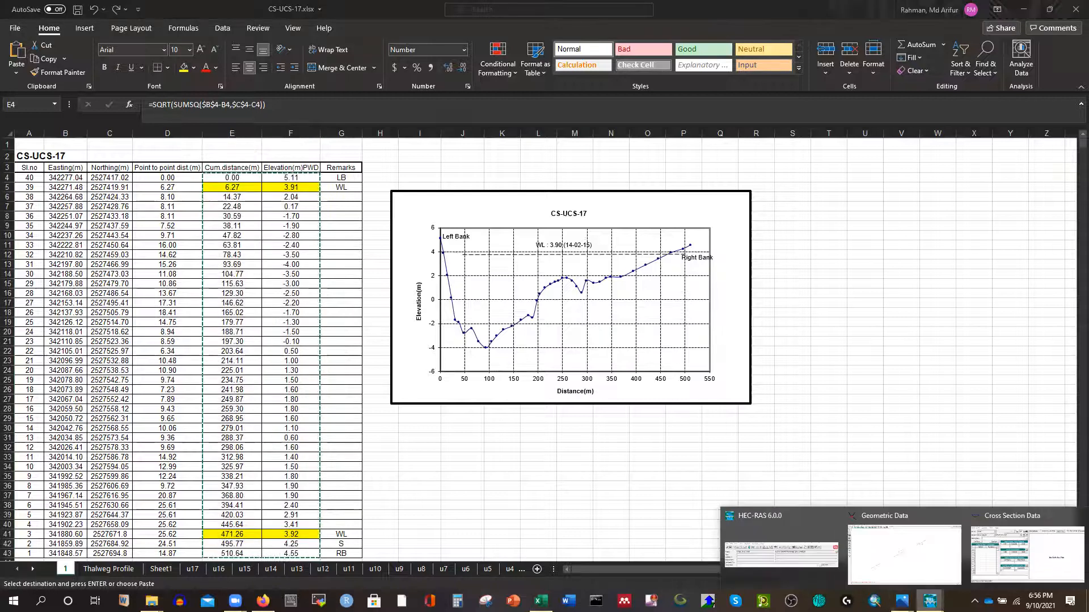
{"action": "left_click", "coordinate": [1059, 548]}
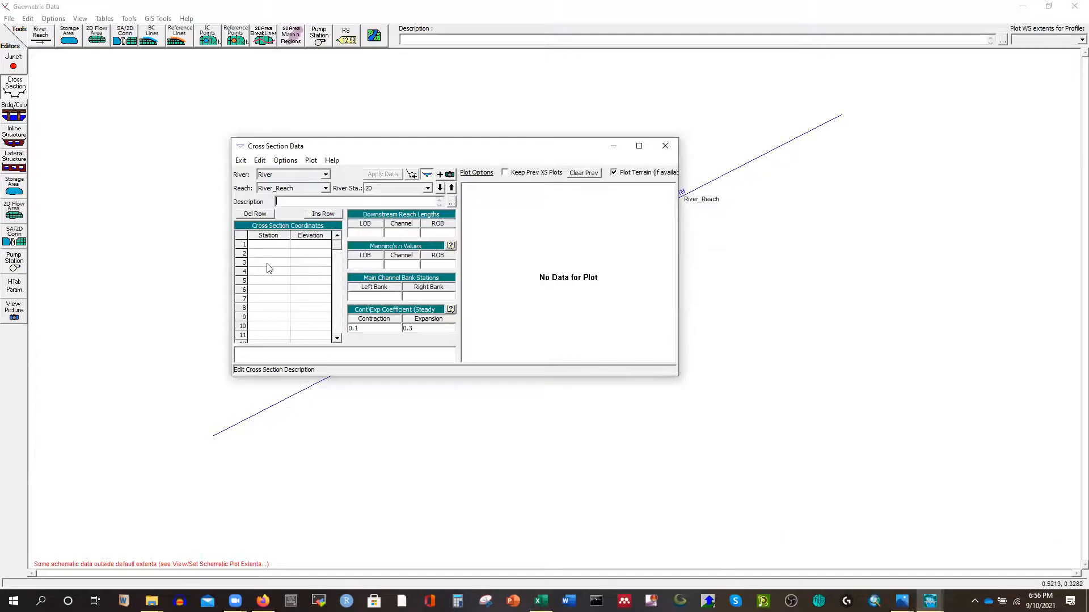
{"action": "left_click", "coordinate": [262, 245]}
{"action": "left_click", "coordinate": [298, 245]}
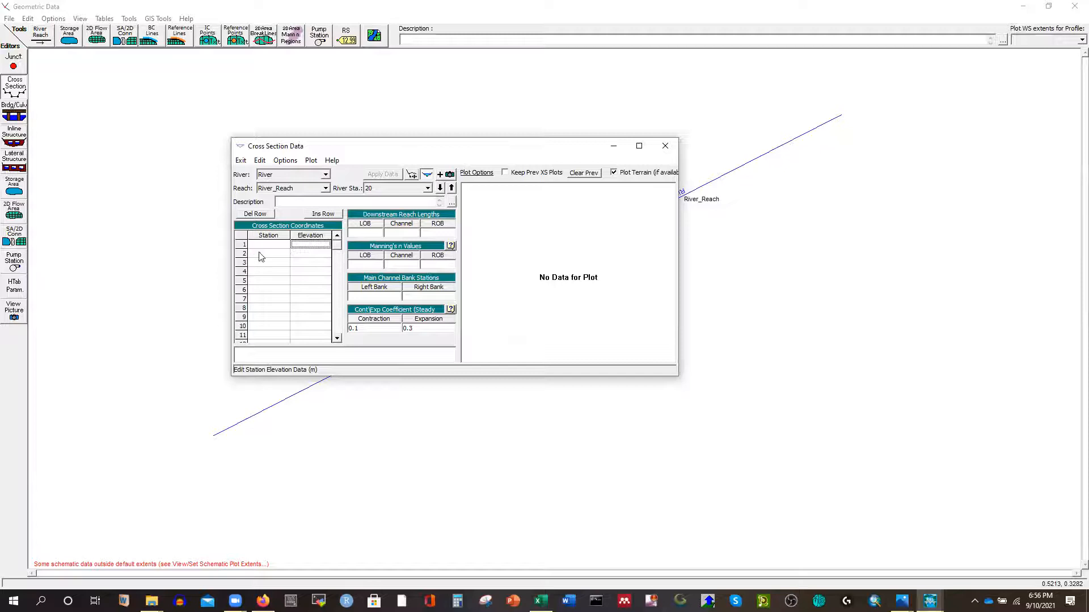
{"action": "left_click", "coordinate": [238, 236]}
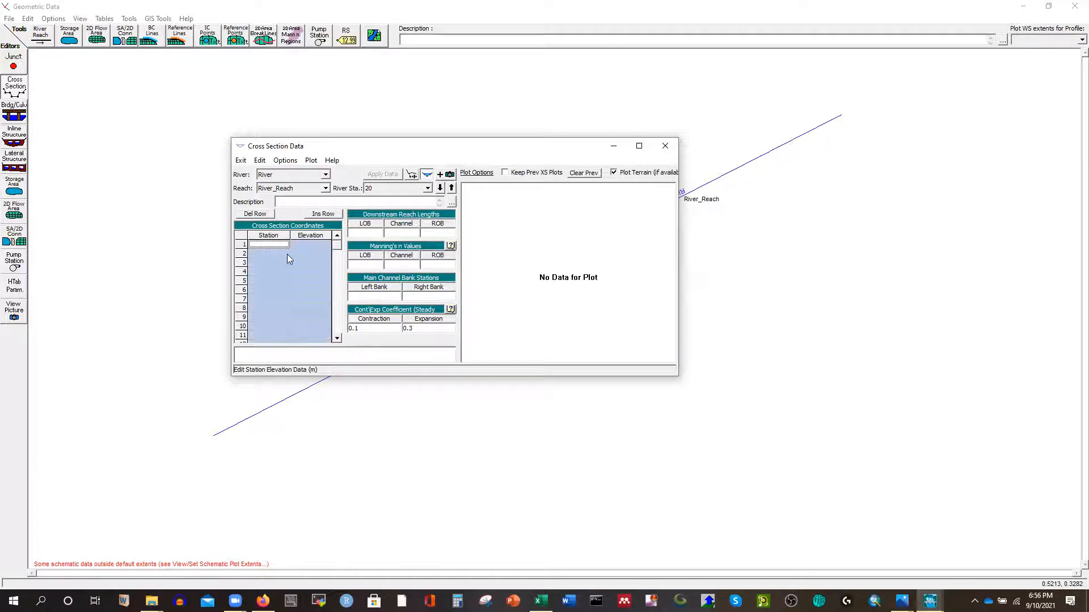
{"action": "key", "text": "ctrl+v"}
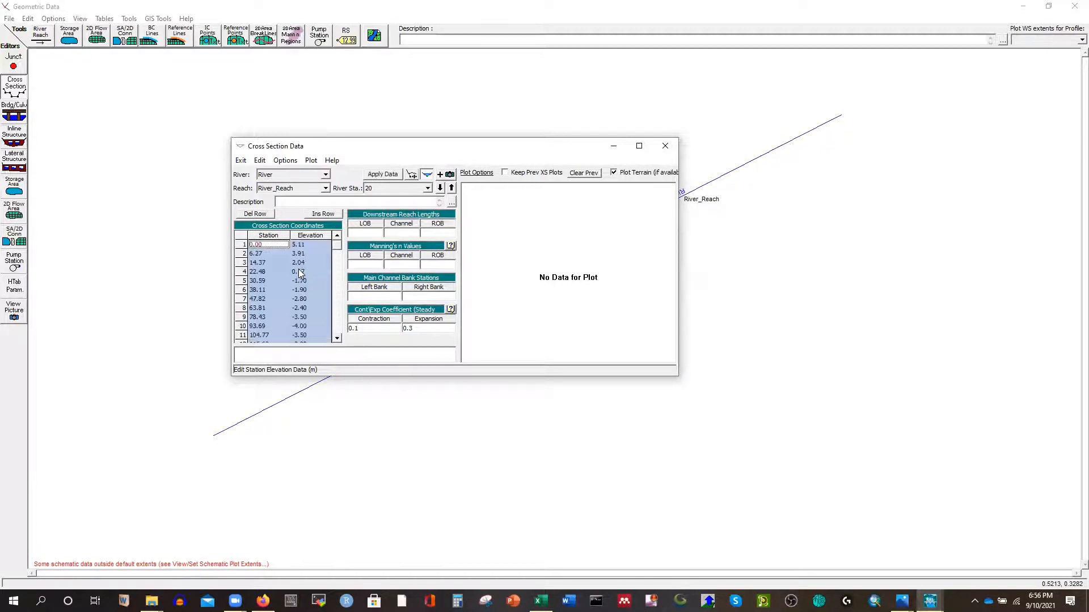
{"action": "scroll", "coordinate": [279, 284], "scroll_direction": "down", "scroll_amount": 15}
{"action": "scroll", "coordinate": [283, 290], "scroll_direction": "up", "scroll_amount": 9}
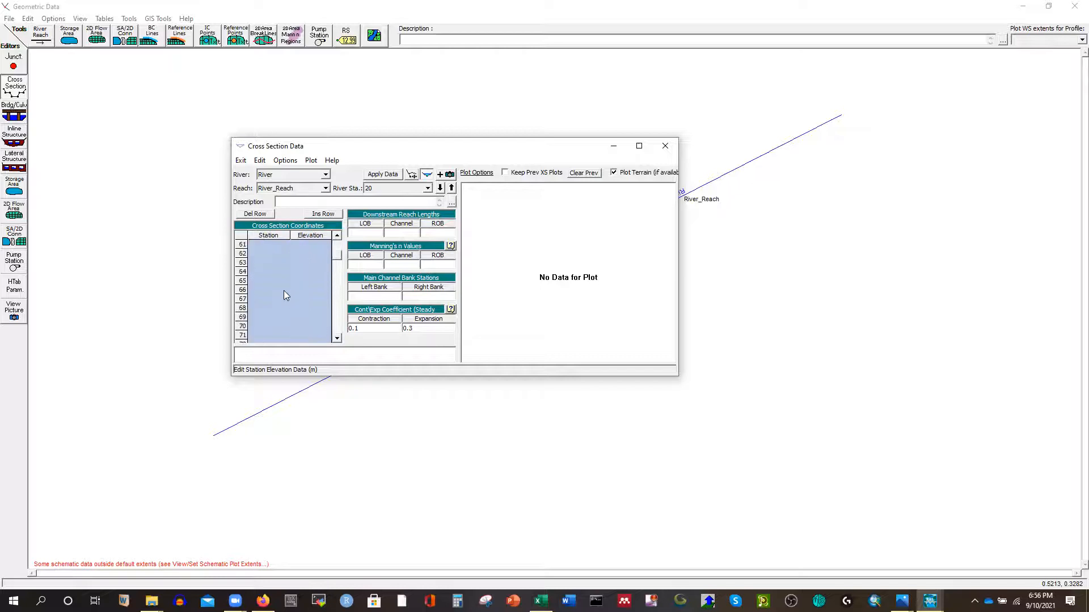
{"action": "scroll", "coordinate": [285, 290], "scroll_direction": "up", "scroll_amount": 8}
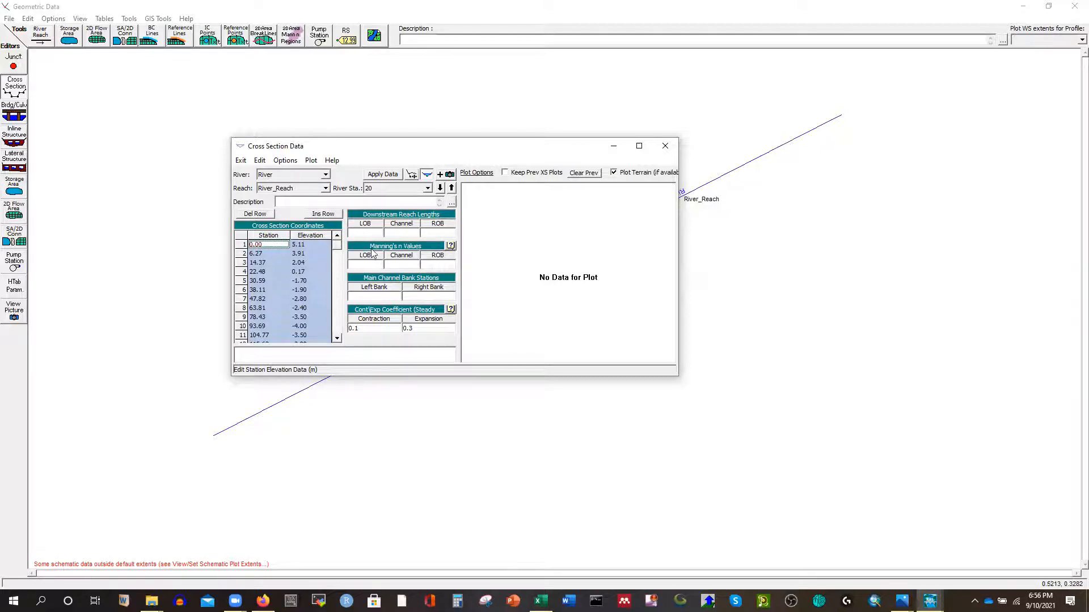
Step: Set the downstream reach lengths of river station 20 to 500 m for LOB, Channel and ROB
{"action": "left_click", "coordinate": [414, 234]}
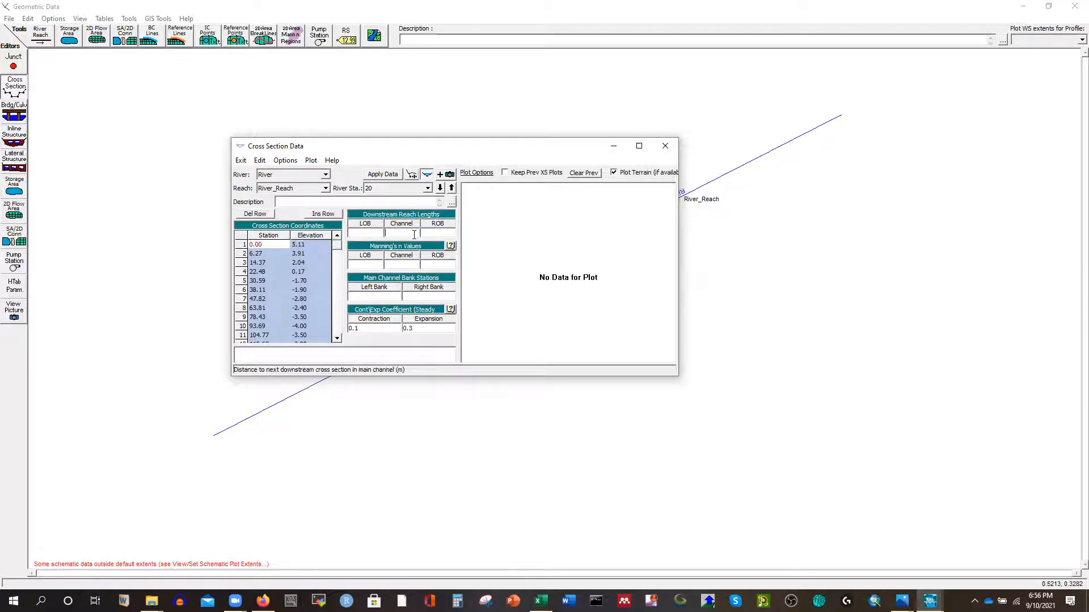
{"action": "left_click", "coordinate": [369, 232]}
{"action": "left_click", "coordinate": [400, 233]}
{"action": "left_click", "coordinate": [434, 233]}
{"action": "type", "text": "500"}
Step: Set Manning's n for river station 20 to 0.023 for LOB, 0.020 for Channel and 0.023 for ROB
{"action": "left_click", "coordinate": [375, 264]}
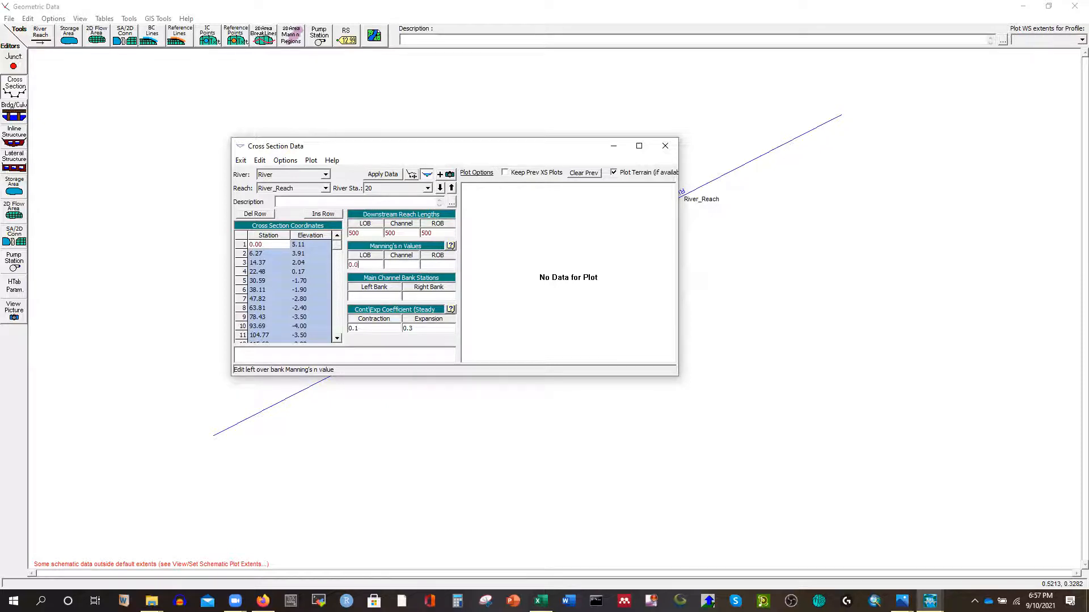
{"action": "left_click", "coordinate": [401, 266]}
{"action": "type", "text": "0.020"}
{"action": "left_click", "coordinate": [429, 266]}
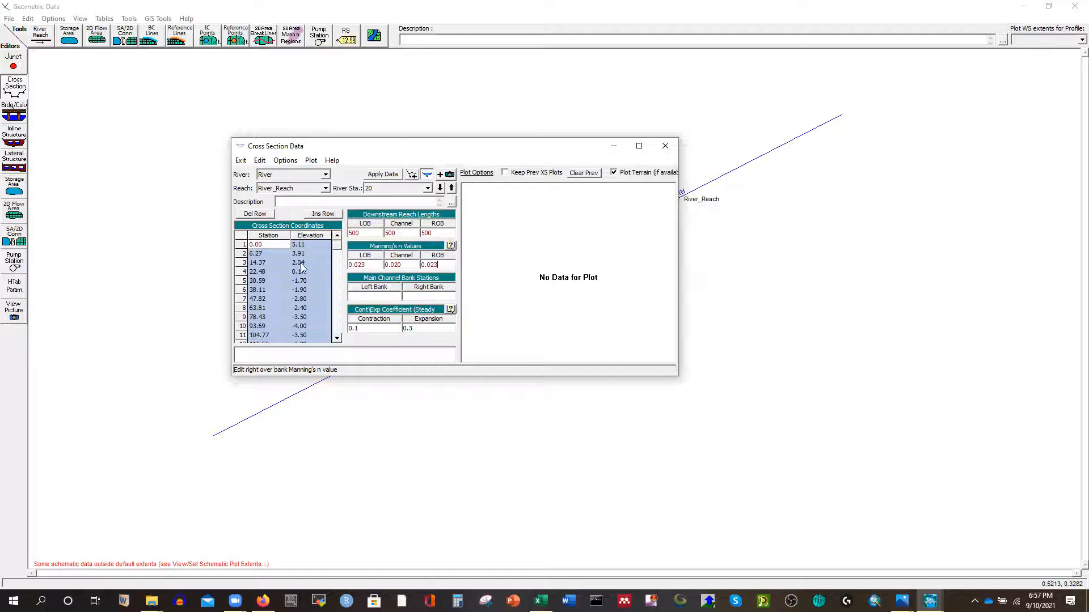
Step: Set the main channel bank stations to 0.00 on the left and 510.64 on the right, and apply the cross-section data
{"action": "left_click", "coordinate": [266, 245]}
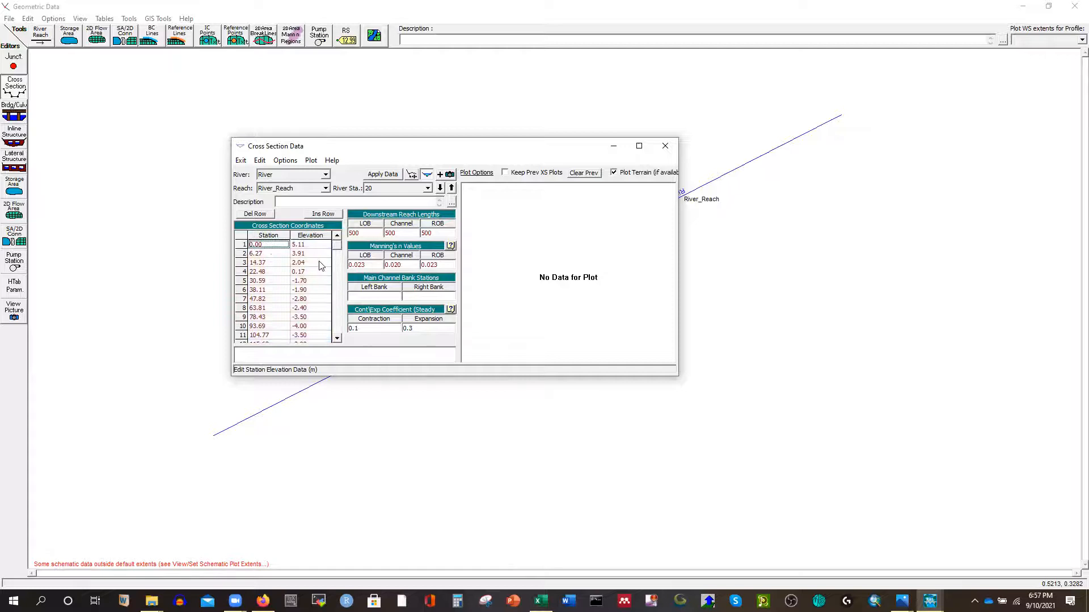
{"action": "left_click", "coordinate": [377, 296]}
{"action": "type", "text": "0.00"}
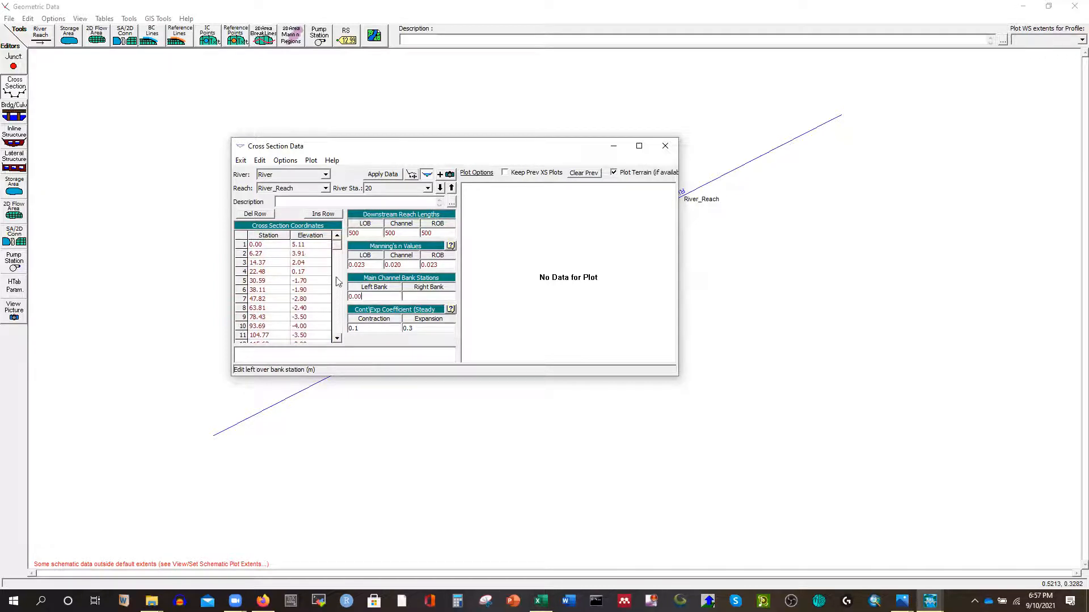
{"action": "mouse_move", "coordinate": [337, 247]}
{"action": "left_mouse_down"}
{"action": "mouse_move", "coordinate": [336, 331]}
{"action": "mouse_move", "coordinate": [339, 251]}
{"action": "left_mouse_up"}
{"action": "left_click", "coordinate": [264, 264]}
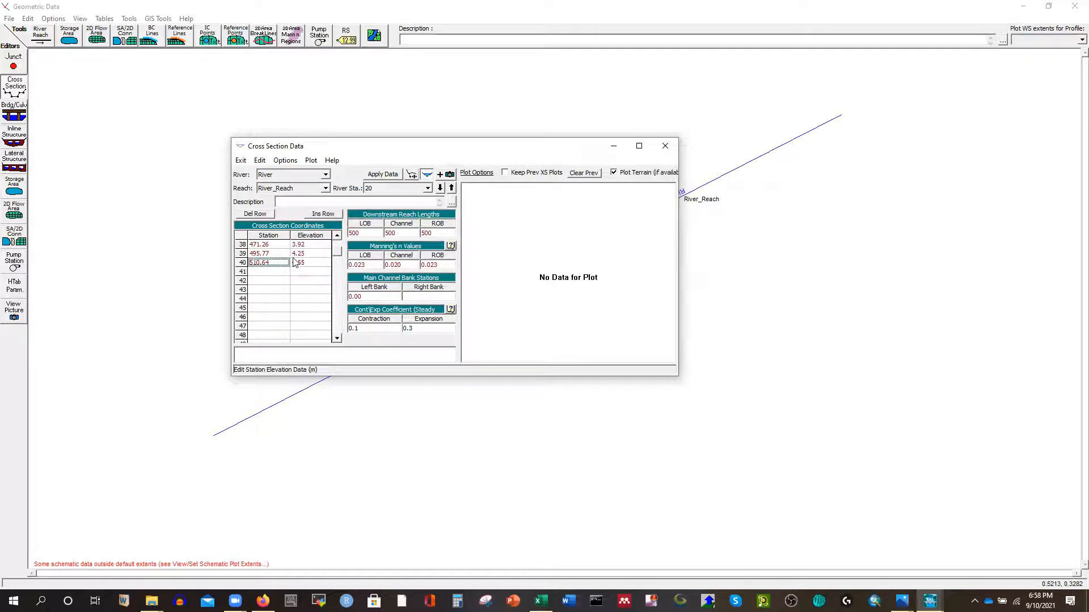
{"action": "left_click", "coordinate": [418, 295]}
{"action": "key", "text": "ctrl+v"}
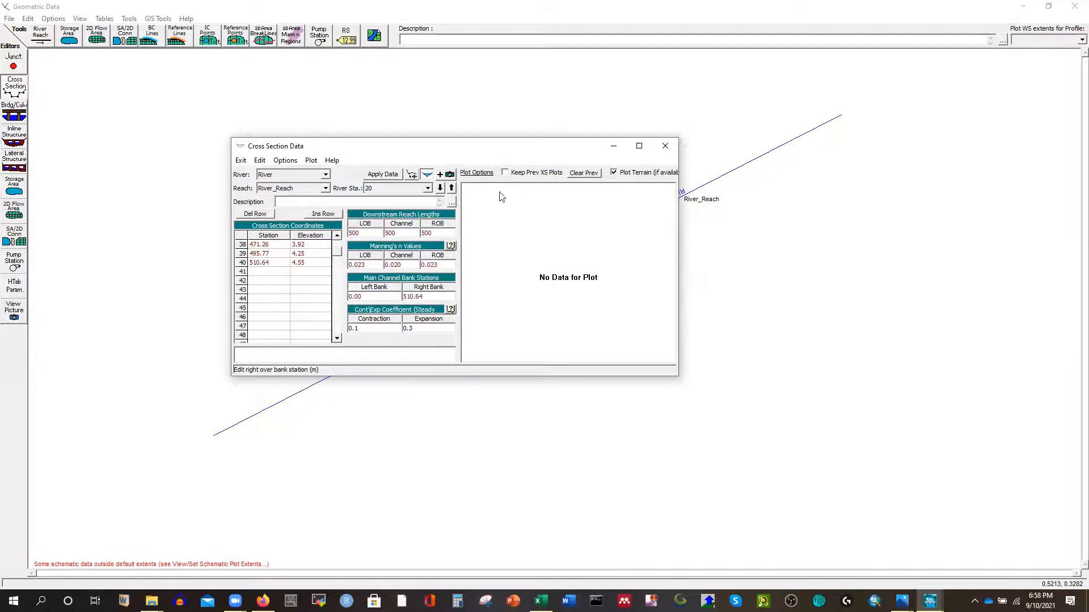
{"action": "left_click", "coordinate": [383, 176]}
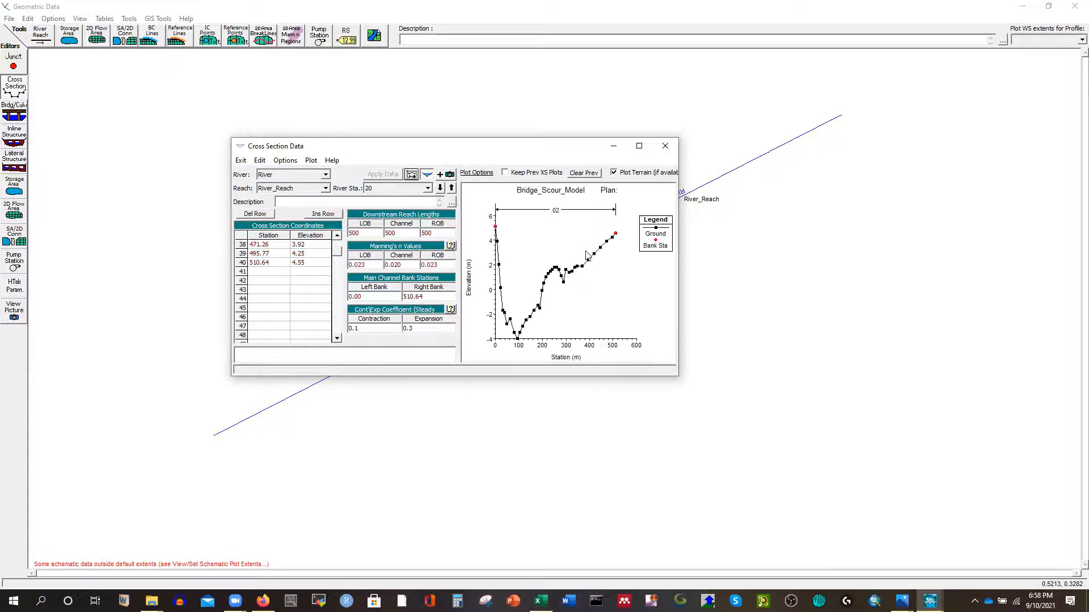
Step: Enlarge and reposition the Cross Section Data editor to review the plotted section and its contraction and expansion coefficients
{"action": "left_click_drag", "start_coordinate": [676, 379], "coordinate": [888, 542]}
{"action": "left_click_drag", "start_coordinate": [452, 150], "coordinate": [368, 100]}
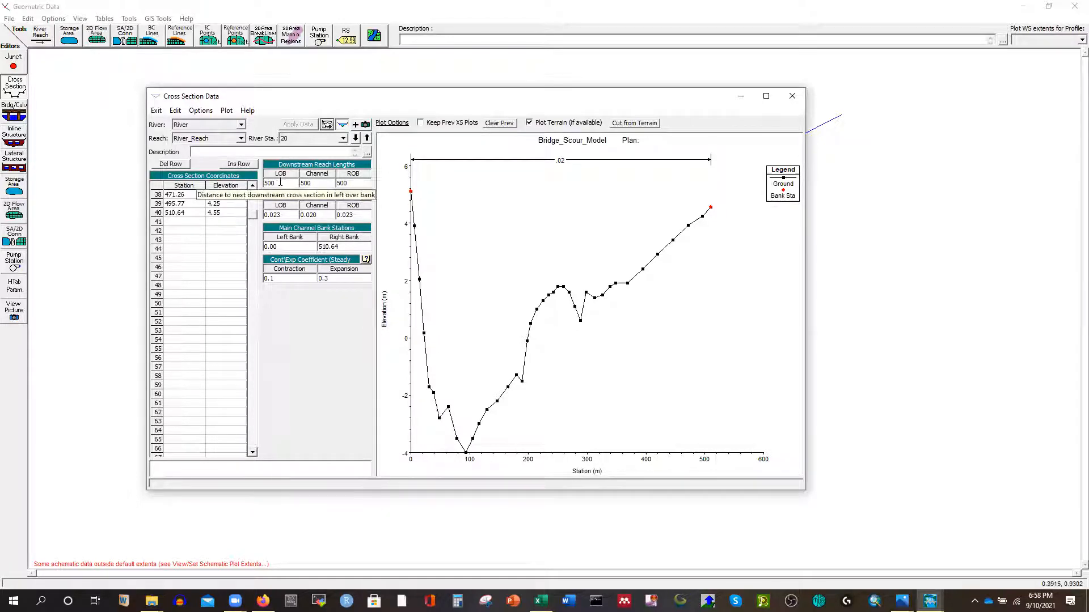
{"action": "left_click", "coordinate": [201, 111]}
{"action": "left_click", "coordinate": [247, 111]}
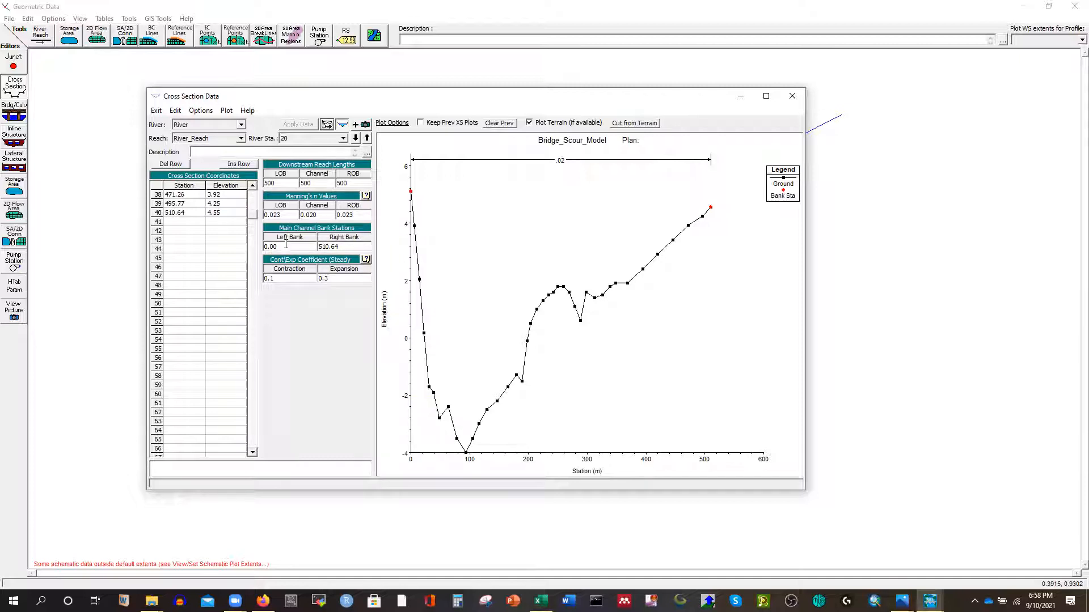
{"action": "left_click", "coordinate": [289, 280]}
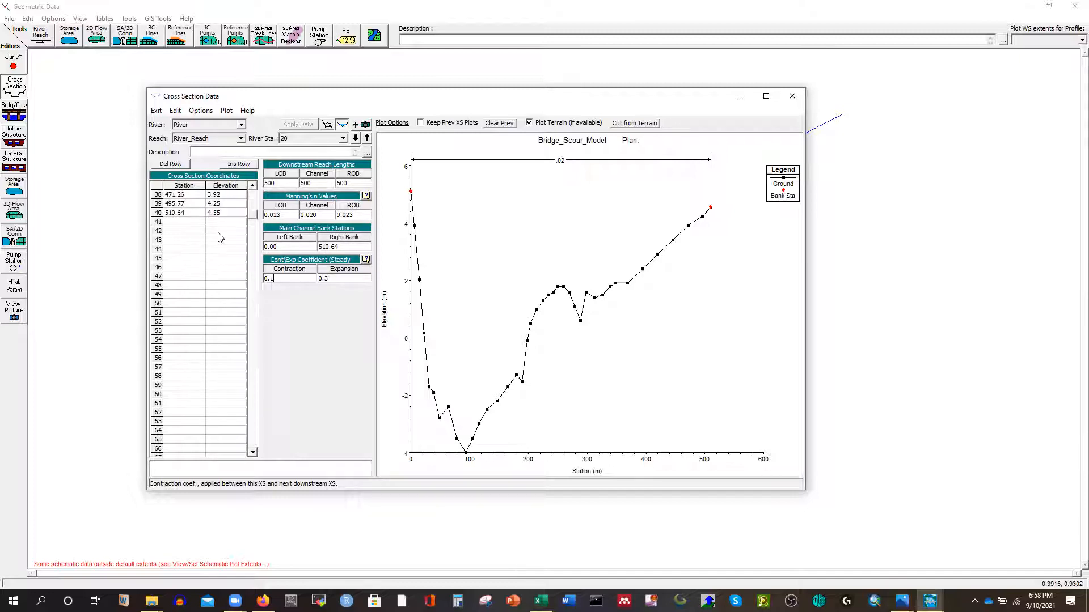
Step: Add a new cross section to River_Reach at river station 1
{"action": "left_click_drag", "start_coordinate": [253, 216], "coordinate": [253, 193]}
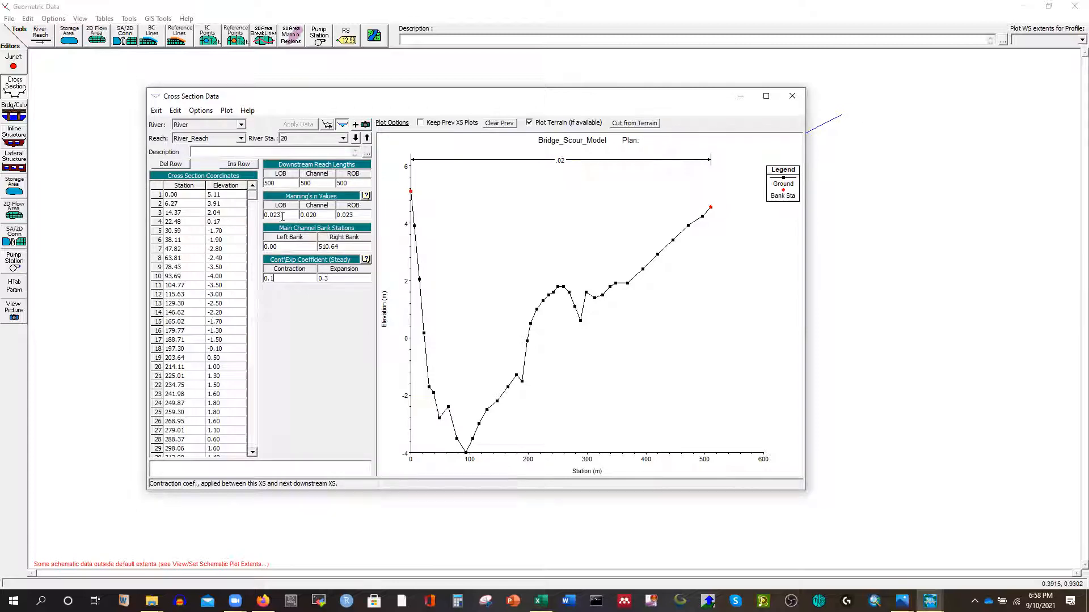
{"action": "left_click", "coordinate": [202, 112]}
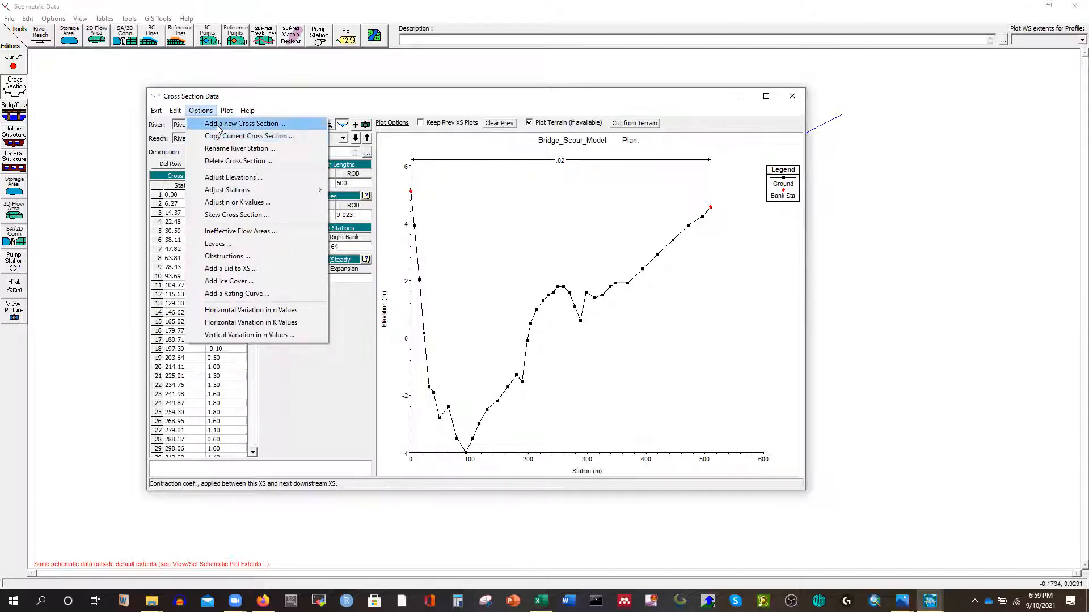
{"action": "left_click", "coordinate": [219, 123]}
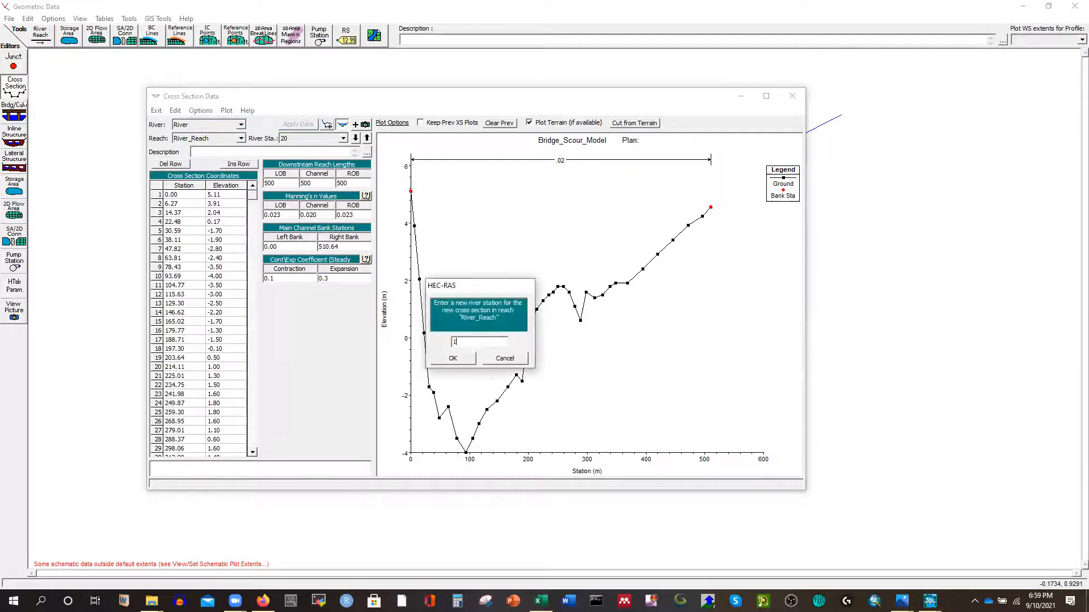
{"action": "left_click", "coordinate": [457, 359]}
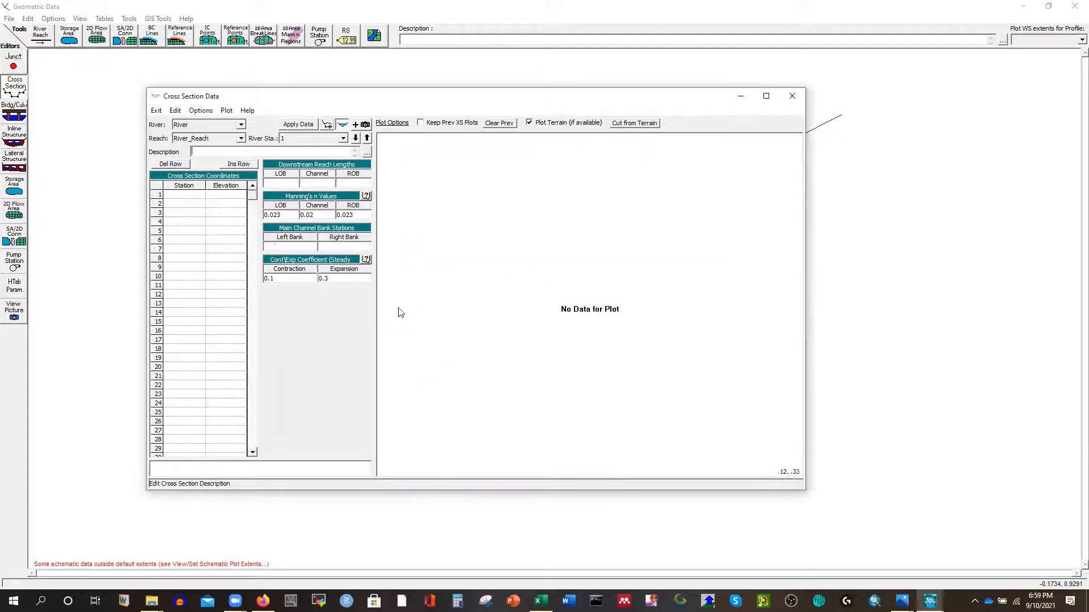
Step: Set the downstream reach lengths of river station 1 to 0 for LOB, Channel and ROB, apply the data and close the editor
{"action": "left_click", "coordinate": [280, 179]}
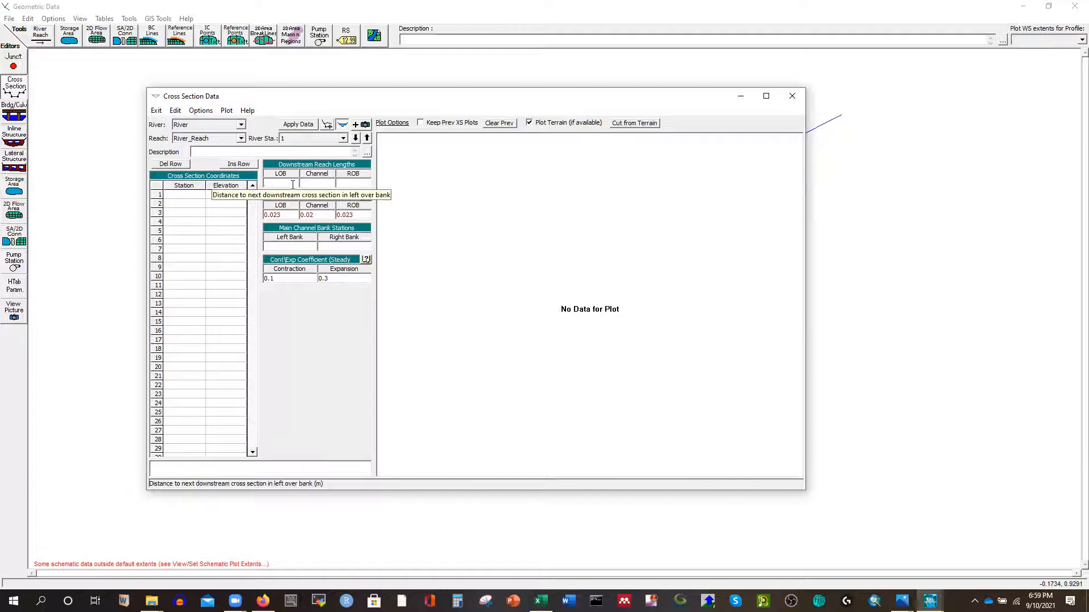
{"action": "type", "text": "0"}
{"action": "left_click", "coordinate": [313, 184]}
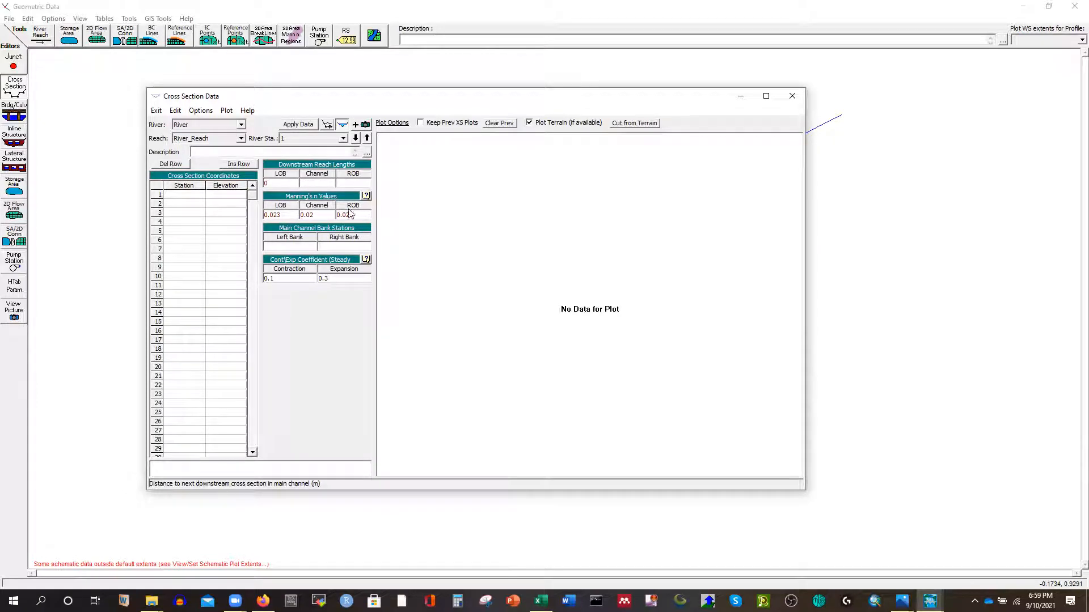
{"action": "left_click", "coordinate": [351, 181]}
{"action": "left_click", "coordinate": [296, 247]}
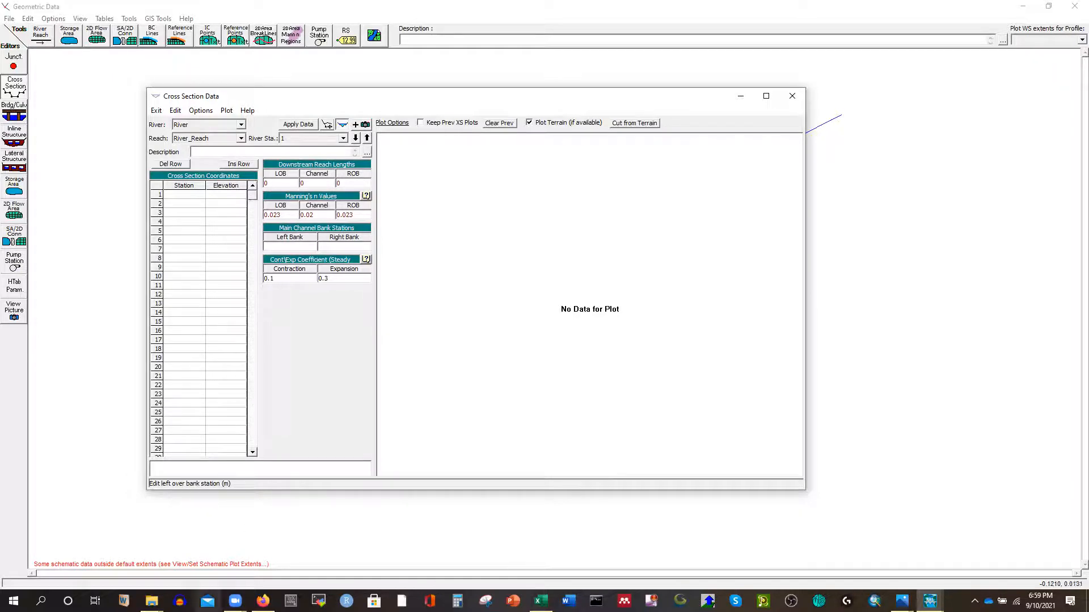
{"action": "left_click", "coordinate": [295, 125]}
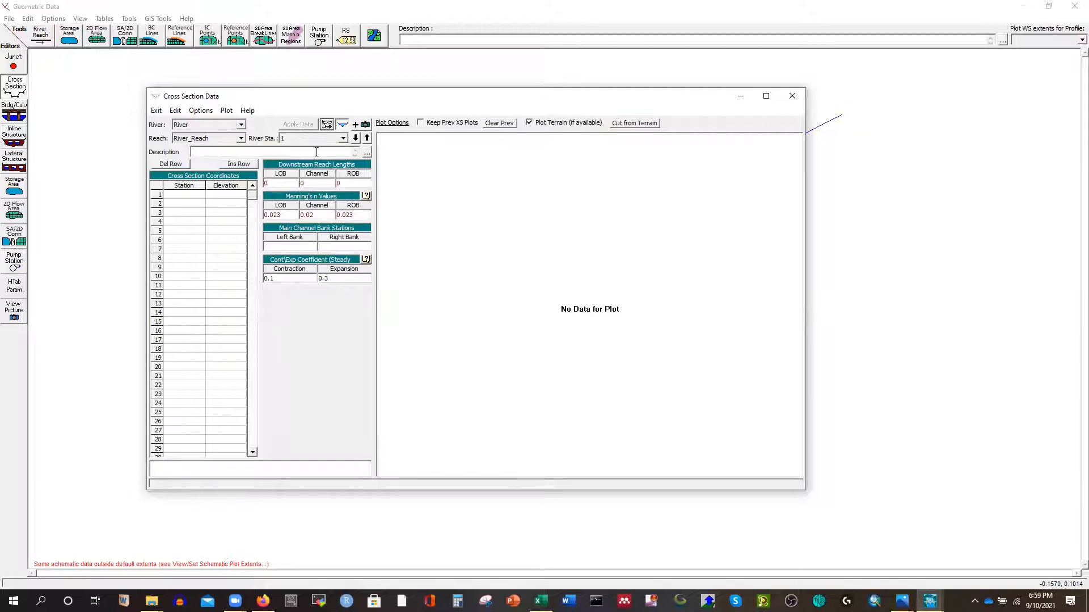
{"action": "left_click", "coordinate": [792, 96]}
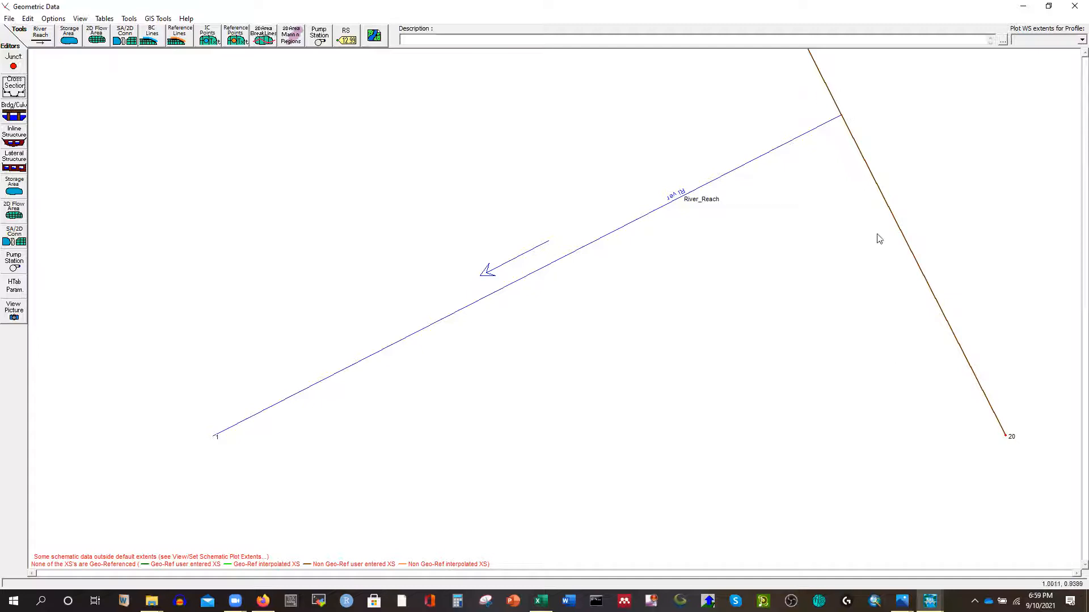
Step: Reopen the cross-section editor, then open CS-DCS-3.xlsx from the survey data folder and copy its cumulative distance and elevation values
{"action": "left_click", "coordinate": [14, 88]}
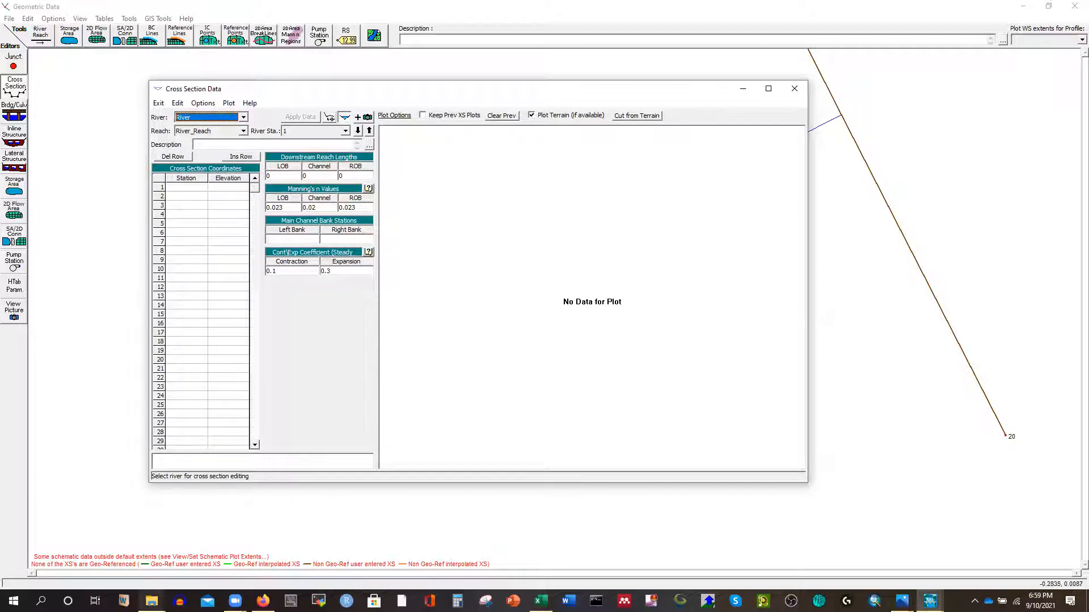
{"action": "mouse_move", "coordinate": [152, 601]}
{"action": "left_click", "coordinate": [181, 547]}
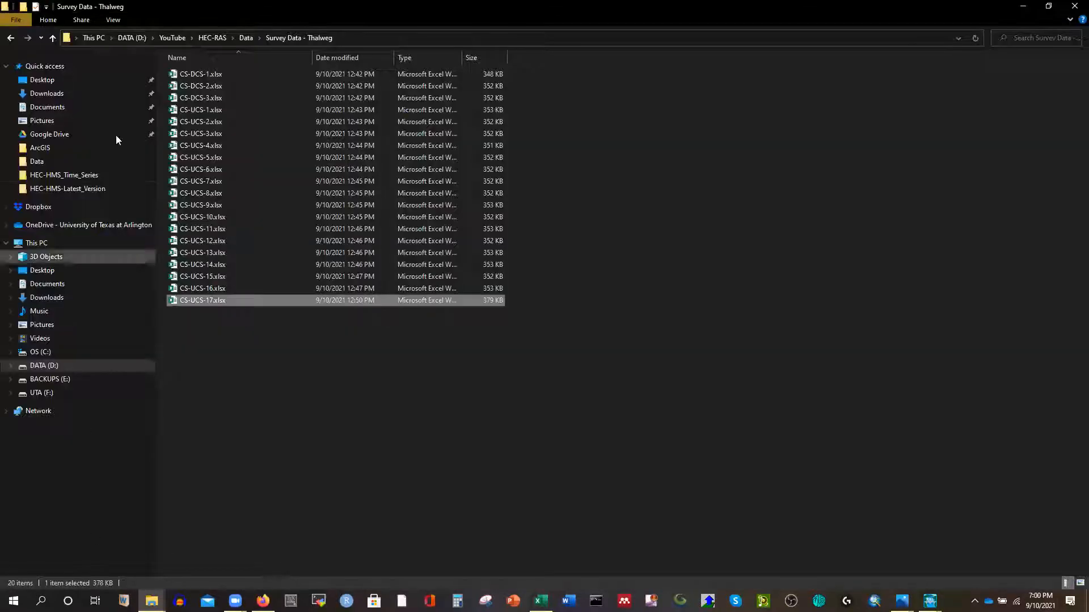
{"action": "double_click", "coordinate": [202, 98]}
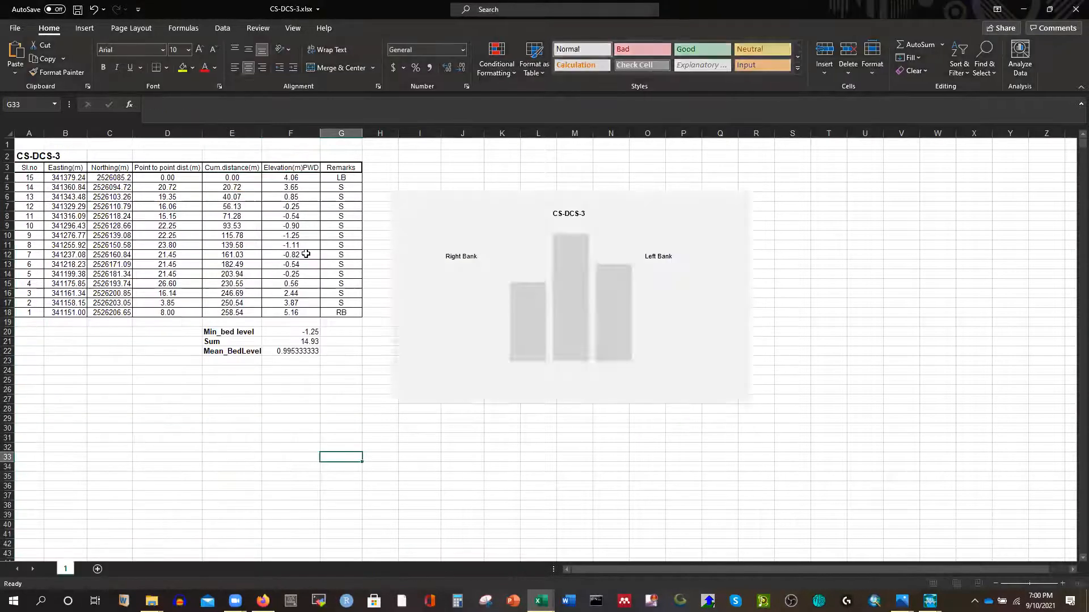
{"action": "left_click_drag", "start_coordinate": [217, 177], "coordinate": [290, 312]}
{"action": "key", "text": "ctrl+c"}
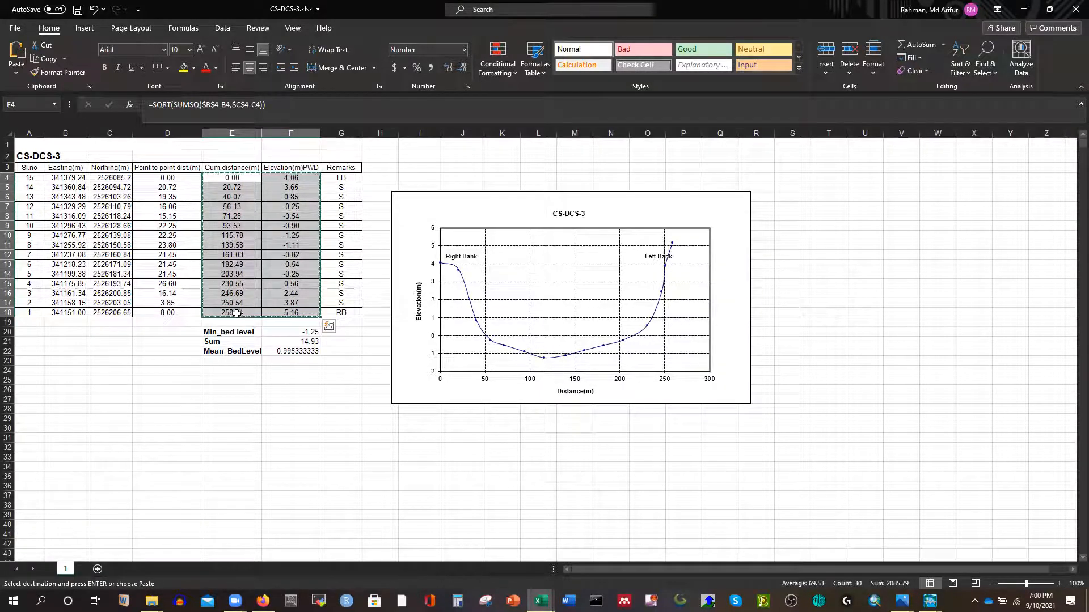
Step: Return to HEC-RAS and paste the copied CS-DCS-3 survey data into the station and elevation table of river station 1
{"action": "left_click", "coordinate": [930, 601]}
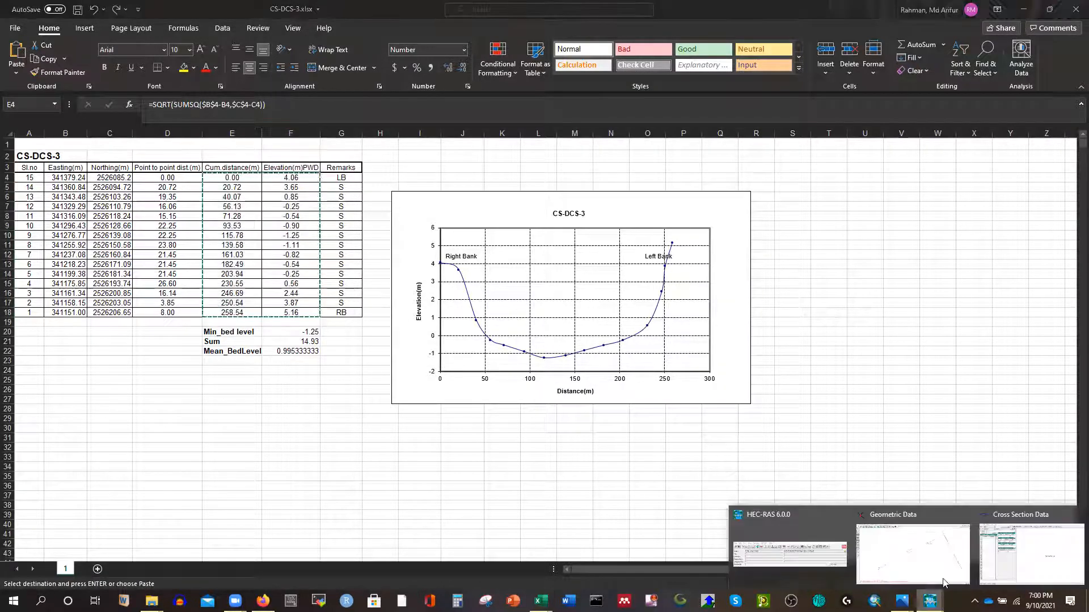
{"action": "left_click", "coordinate": [1023, 554]}
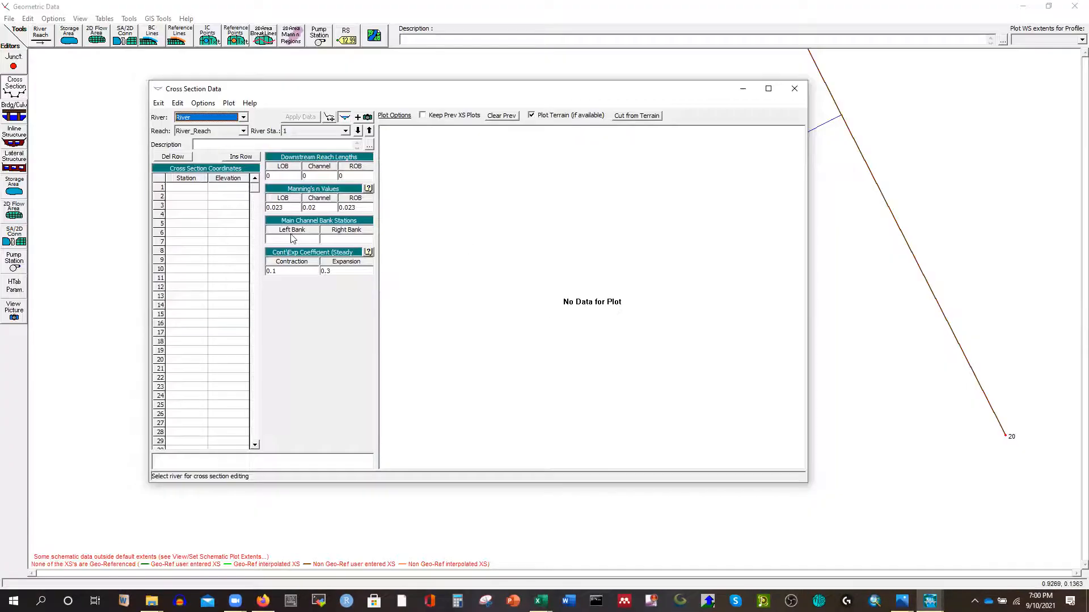
{"action": "left_click", "coordinate": [180, 188]}
{"action": "left_click", "coordinate": [161, 180]}
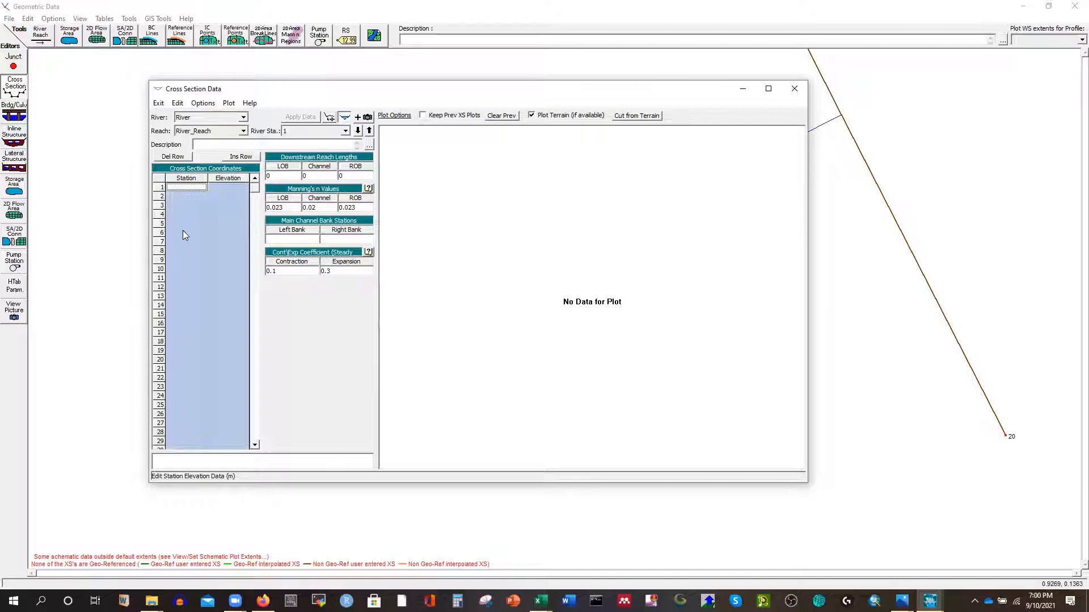
{"action": "key", "text": "ctrl+v"}
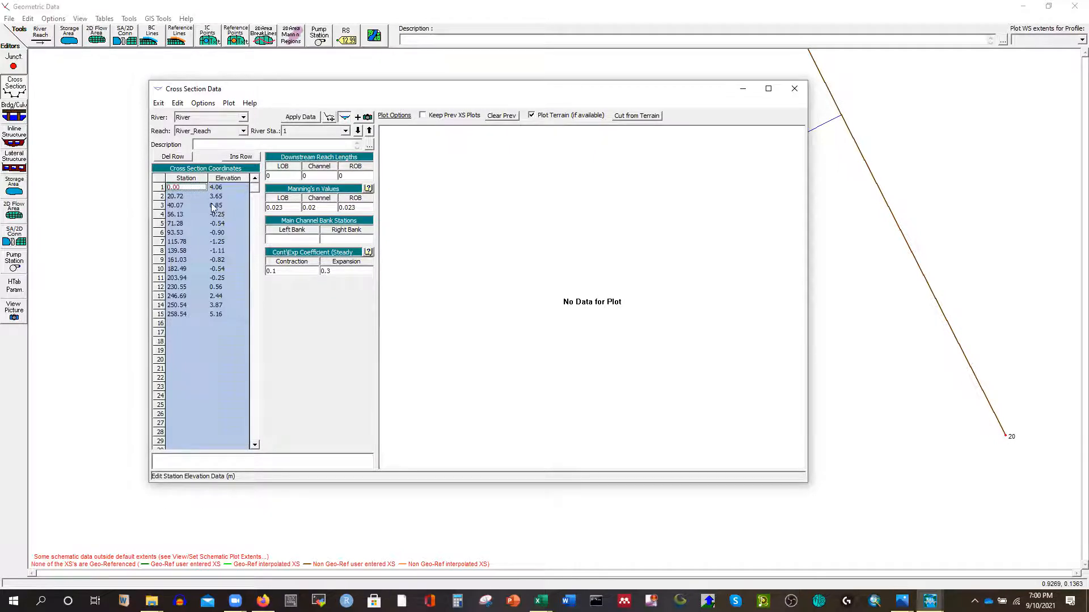
Step: Set the main channel bank stations of river station 1 to 0.00 left and 258.54 right, apply the data and close the editor
{"action": "left_click", "coordinate": [181, 188]}
{"action": "left_click", "coordinate": [290, 237]}
{"action": "type", "text": "0.00"}
{"action": "left_click", "coordinate": [188, 314]}
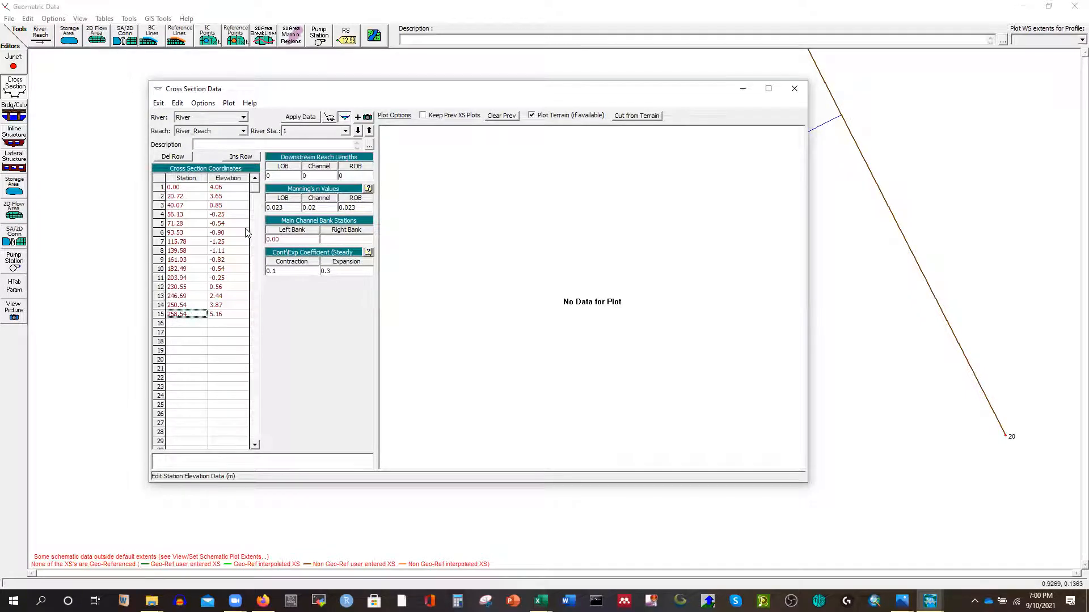
{"action": "left_click", "coordinate": [351, 236]}
{"action": "key", "text": "ctrl+v"}
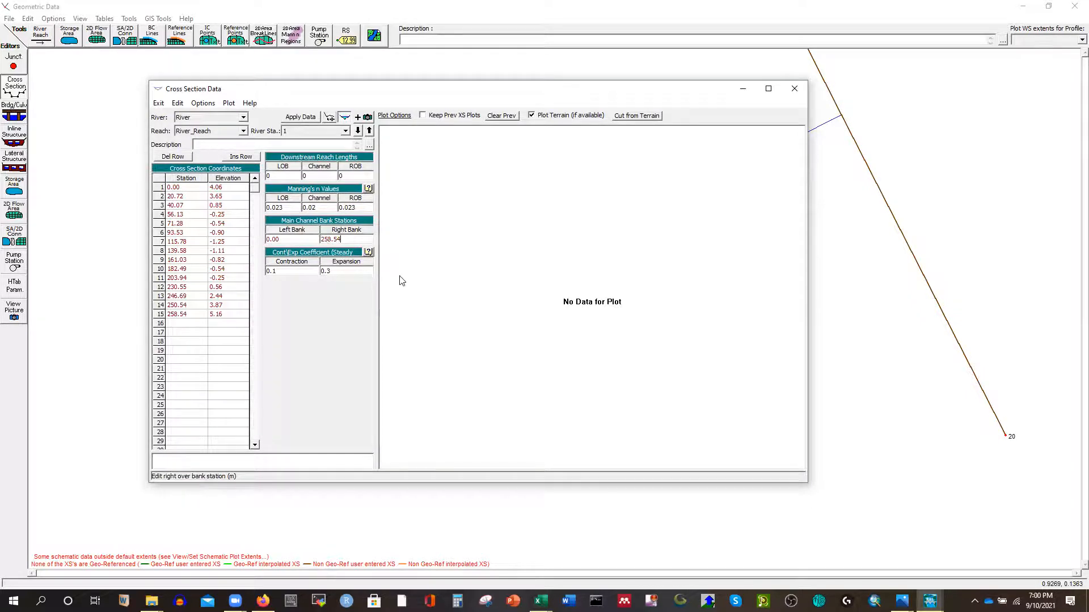
{"action": "left_click", "coordinate": [301, 117]}
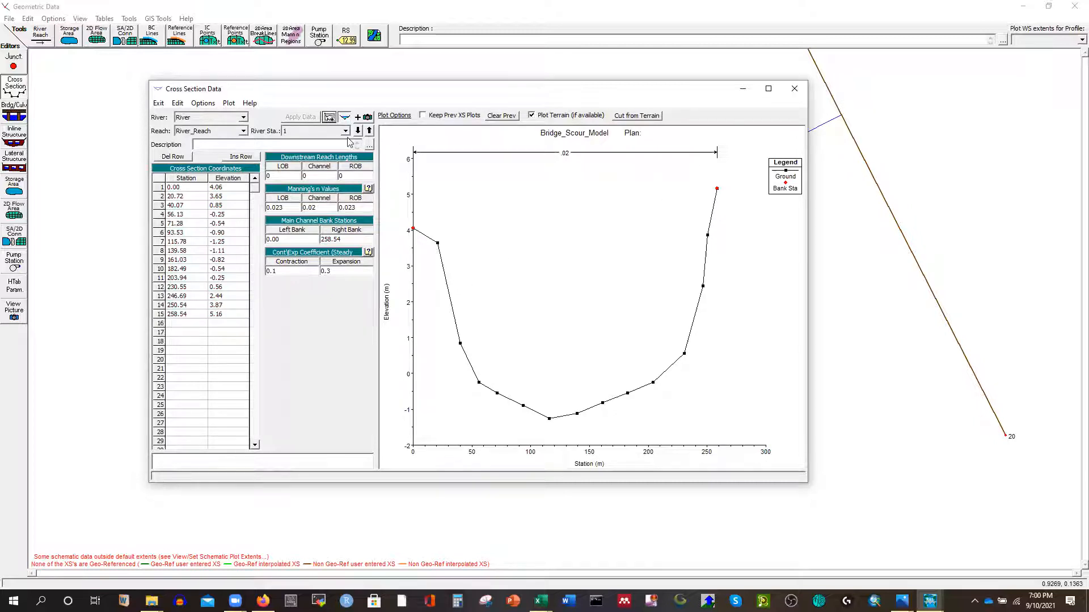
{"action": "left_click", "coordinate": [792, 90]}
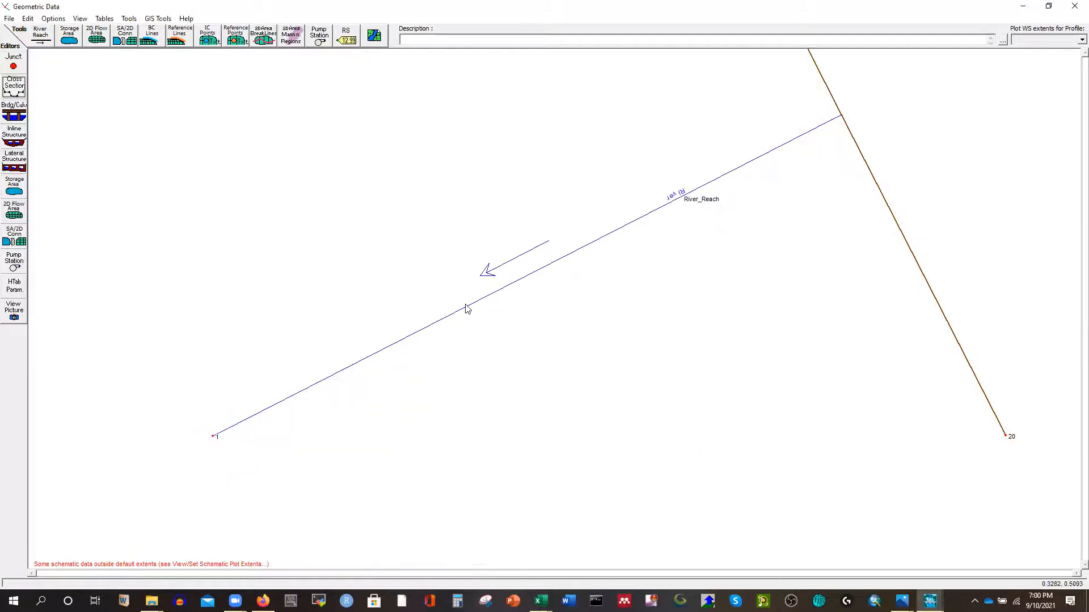
Step: Reopen the cross-section editor and examine river station 1's schematic location, coordinates and plotted profile
{"action": "left_click", "coordinate": [253, 156]}
{"action": "mouse_move", "coordinate": [930, 601]}
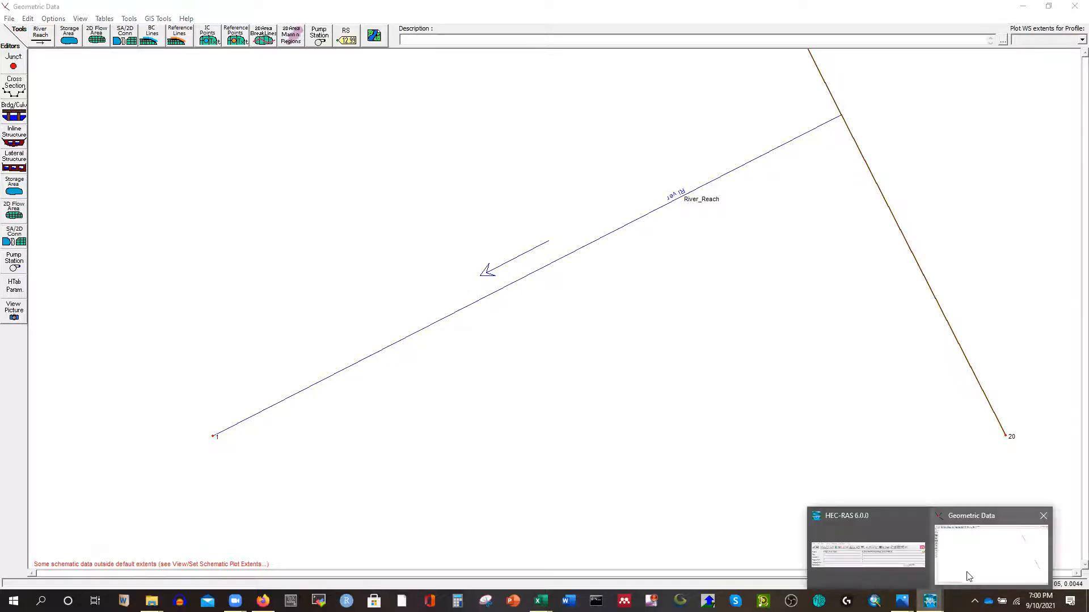
{"action": "left_click", "coordinate": [940, 564]}
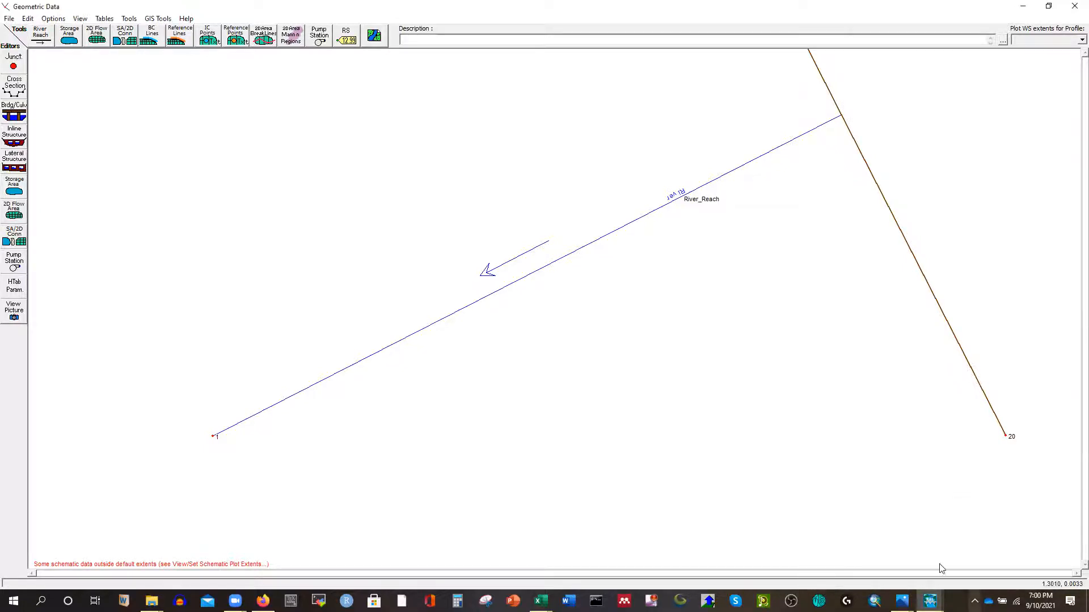
{"action": "left_click", "coordinate": [16, 88]}
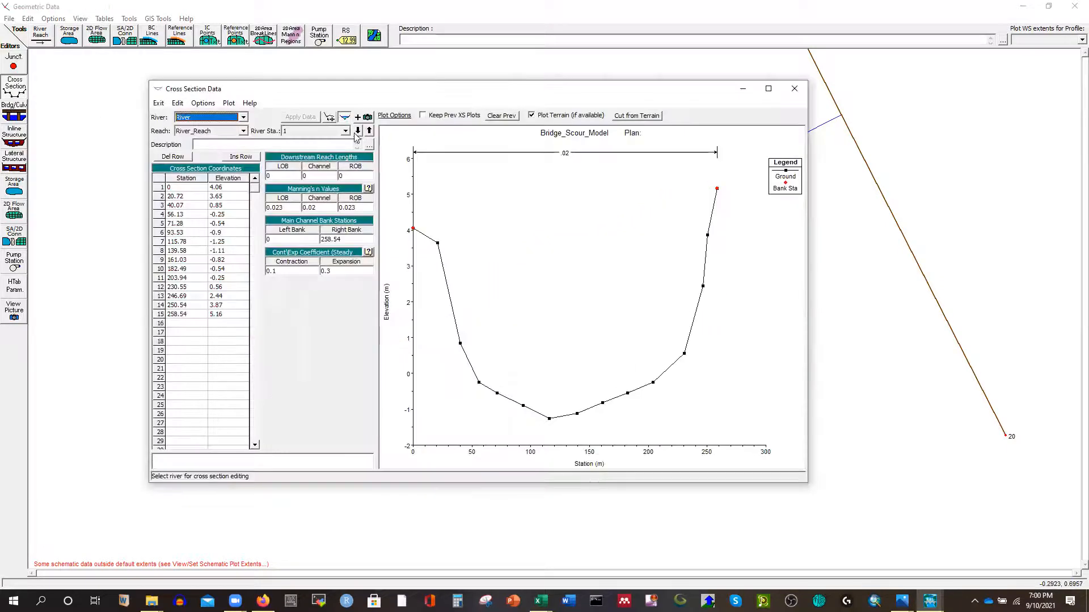
{"action": "left_click_drag", "start_coordinate": [399, 94], "coordinate": [634, 104]}
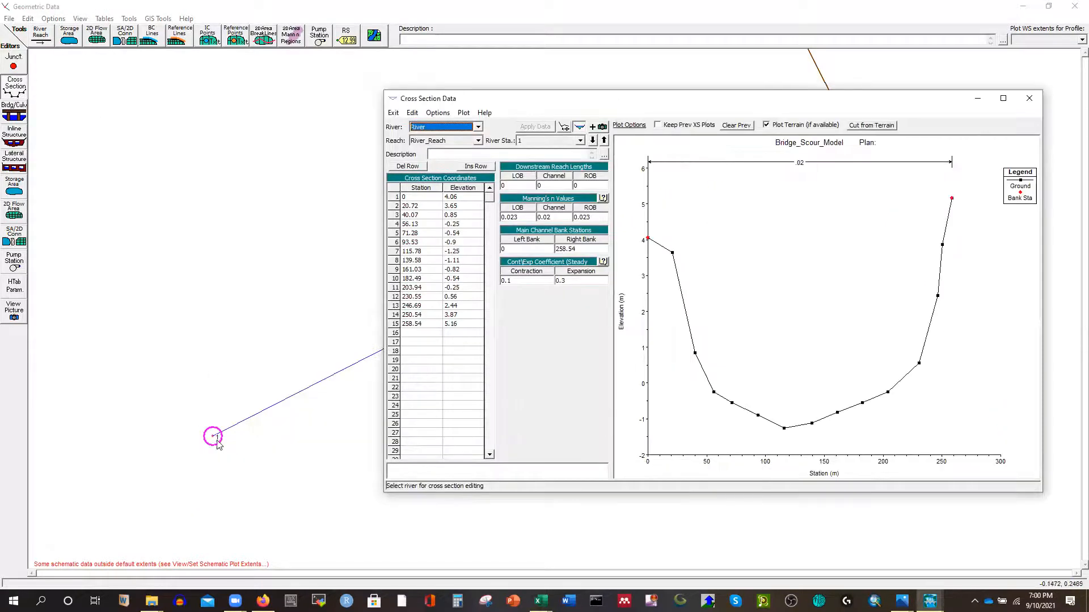
{"action": "left_click_drag", "start_coordinate": [548, 106], "coordinate": [358, 85]}
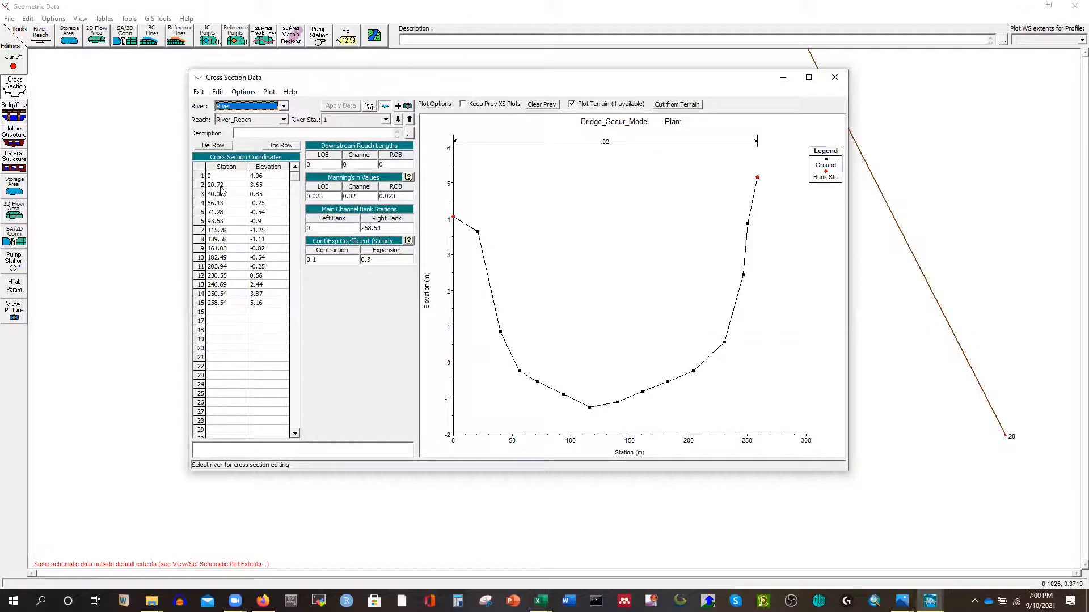
{"action": "left_click", "coordinate": [260, 184]}
{"action": "left_click", "coordinate": [259, 221]}
{"action": "left_click", "coordinate": [234, 258]}
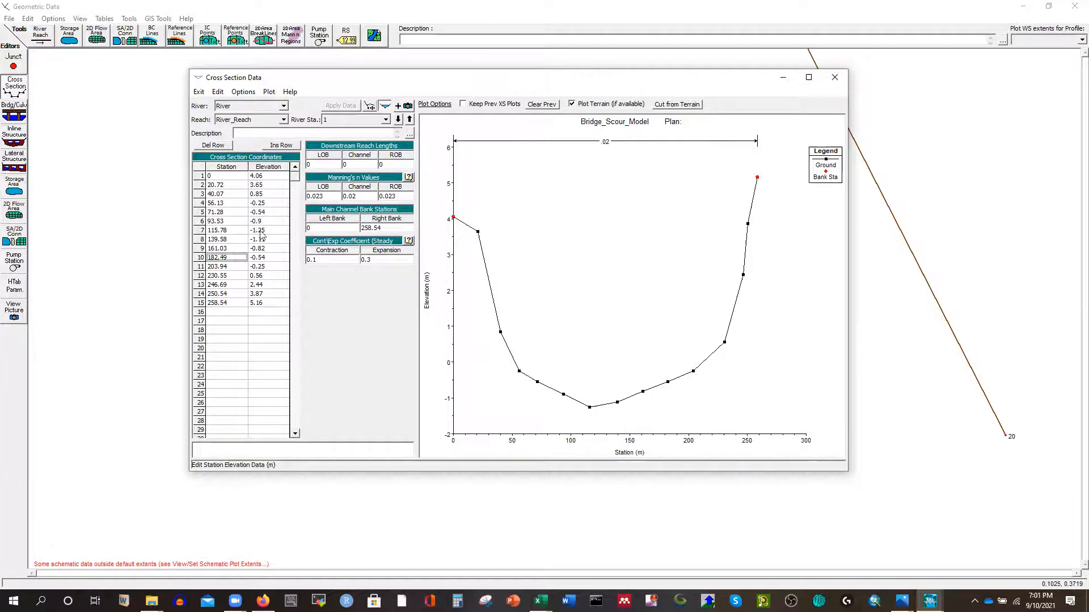
Step: Switch between river stations 20 and 1 to compare their coordinates, reach lengths and plotted profiles
{"action": "left_click", "coordinate": [398, 120]}
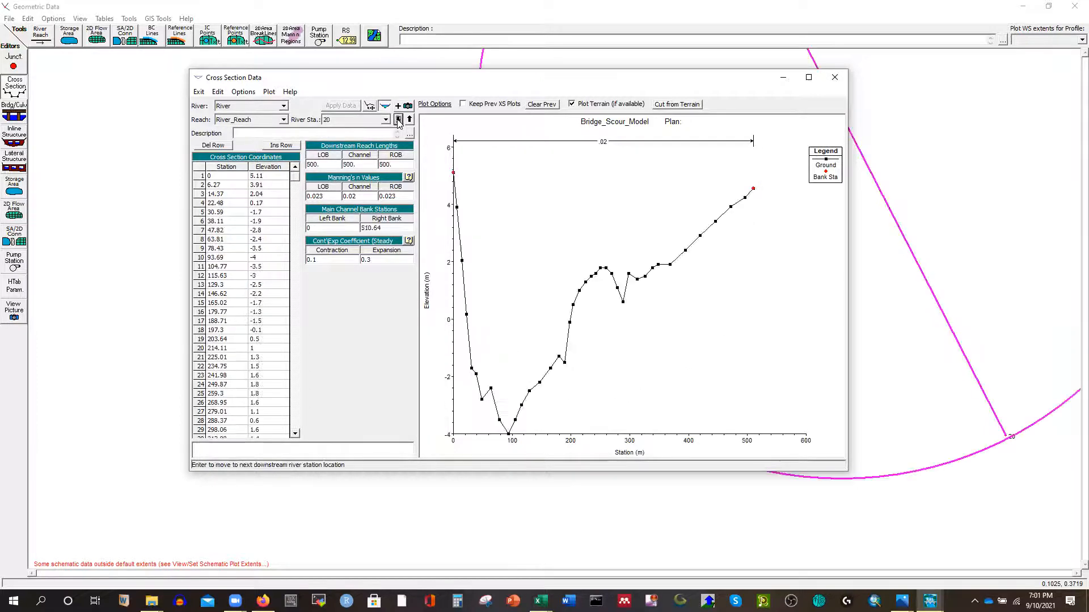
{"action": "left_click_drag", "start_coordinate": [460, 78], "coordinate": [390, 128]}
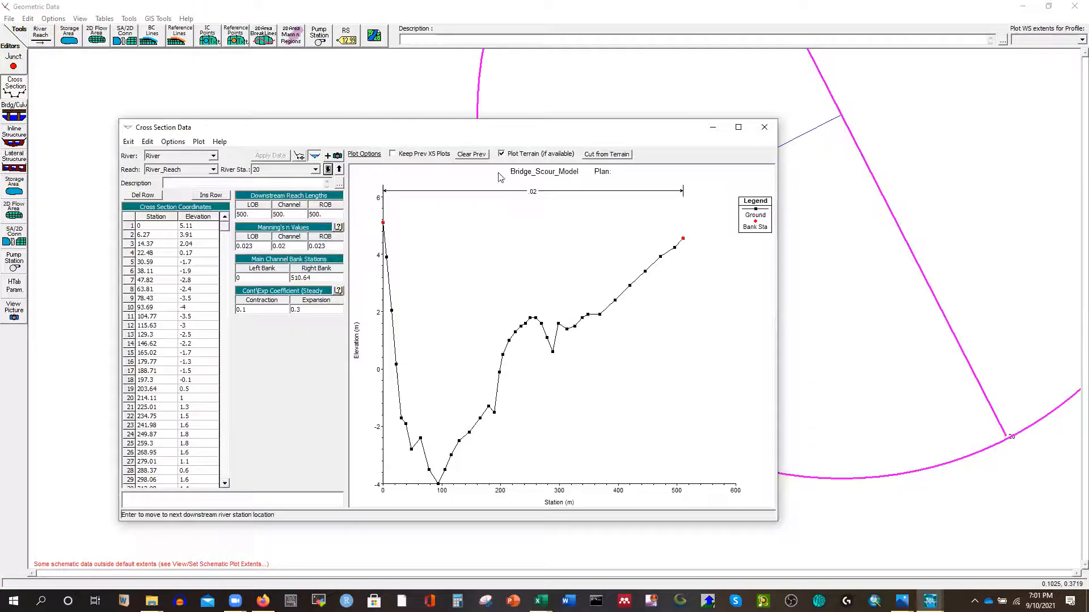
{"action": "left_click", "coordinate": [337, 170]}
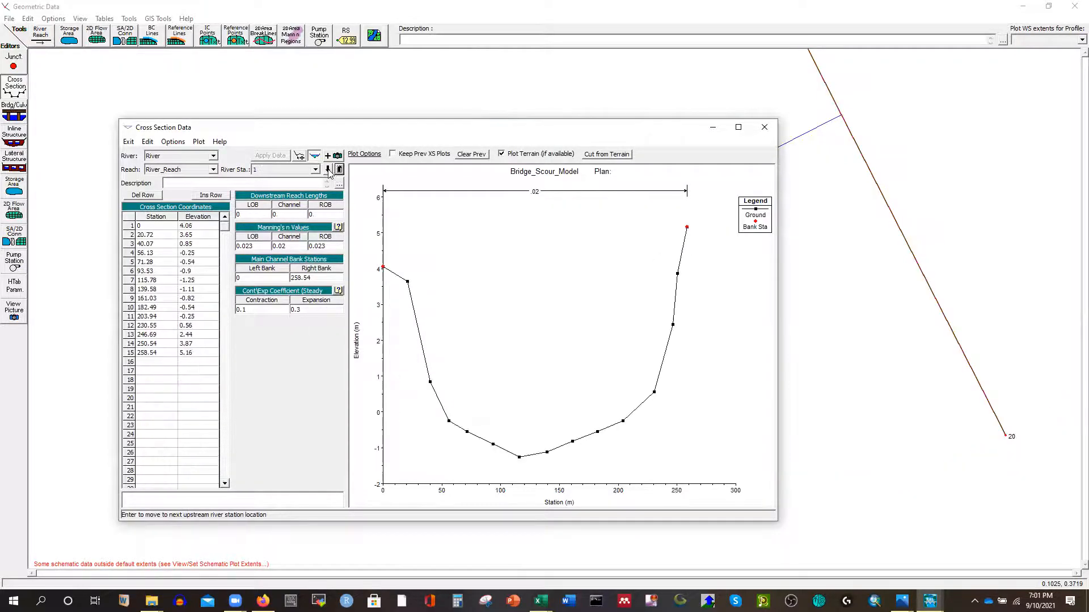
{"action": "left_click", "coordinate": [327, 170]}
{"action": "left_click", "coordinate": [338, 170]}
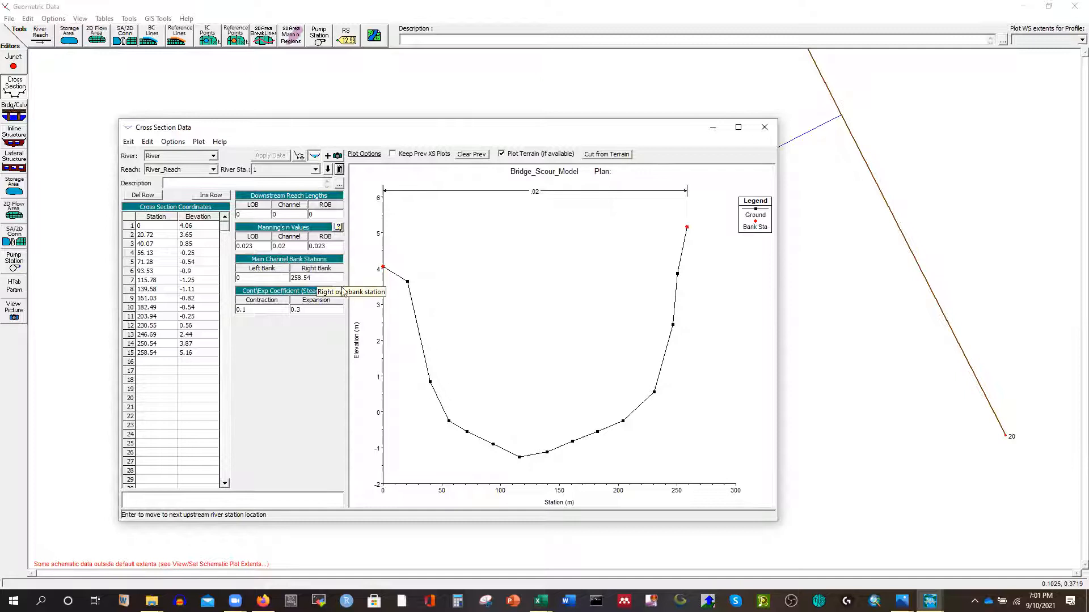
{"action": "left_click", "coordinate": [199, 299]}
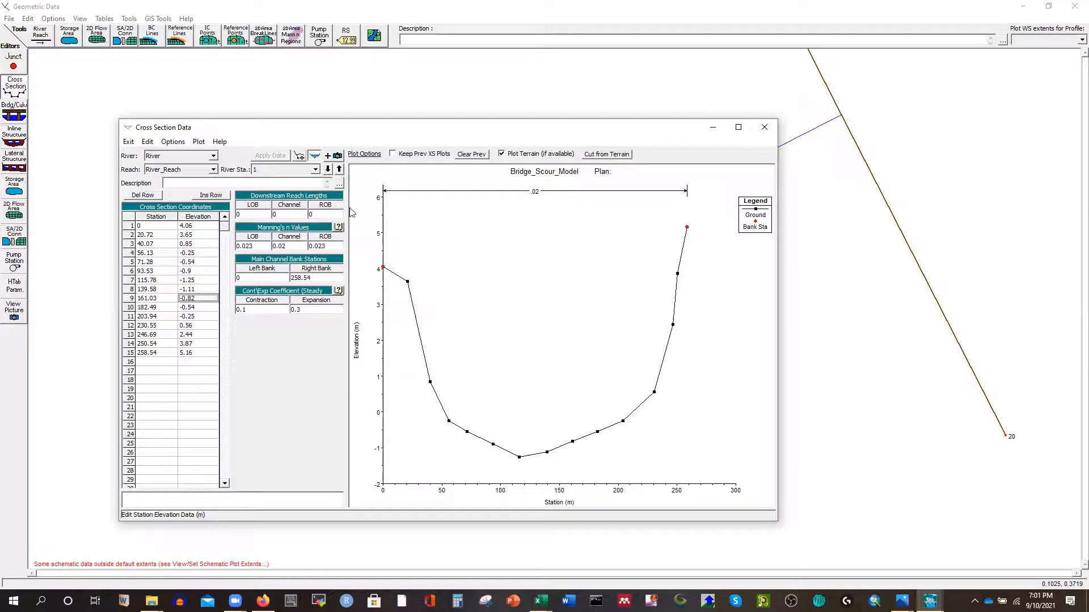
Step: Copy the cross section of river station 20 to a new river station 19 in River_Reach
{"action": "left_click", "coordinate": [328, 169]}
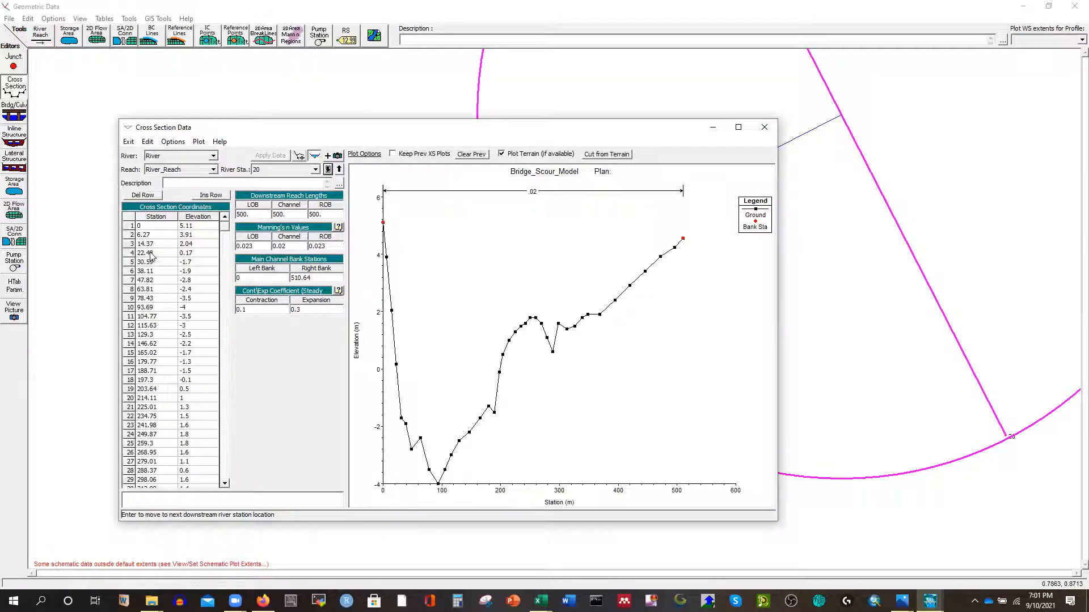
{"action": "left_click", "coordinate": [178, 145]}
{"action": "left_click", "coordinate": [195, 167]}
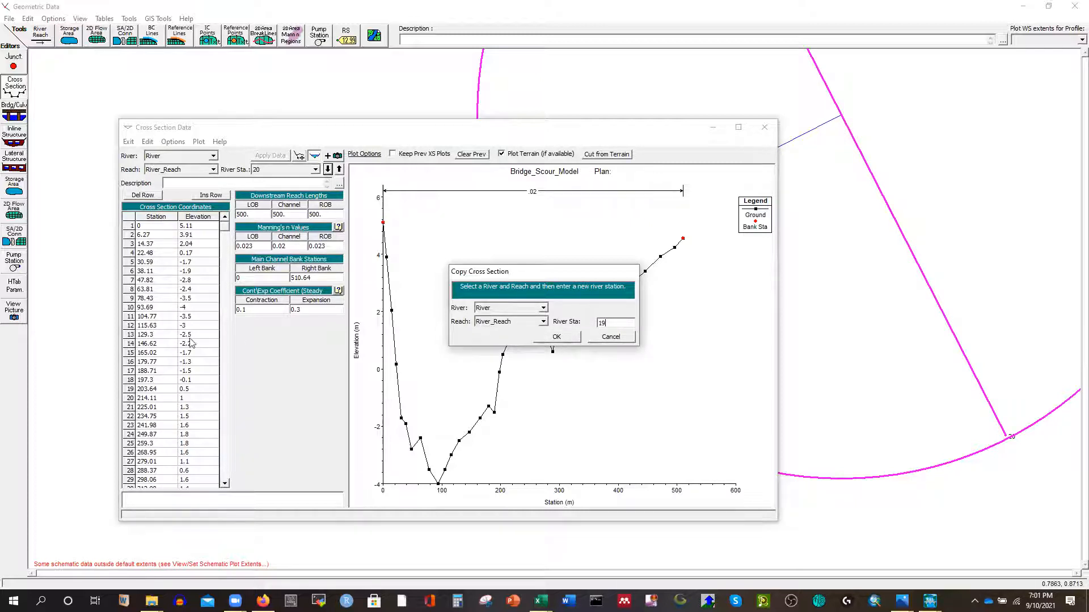
{"action": "left_click", "coordinate": [554, 336]}
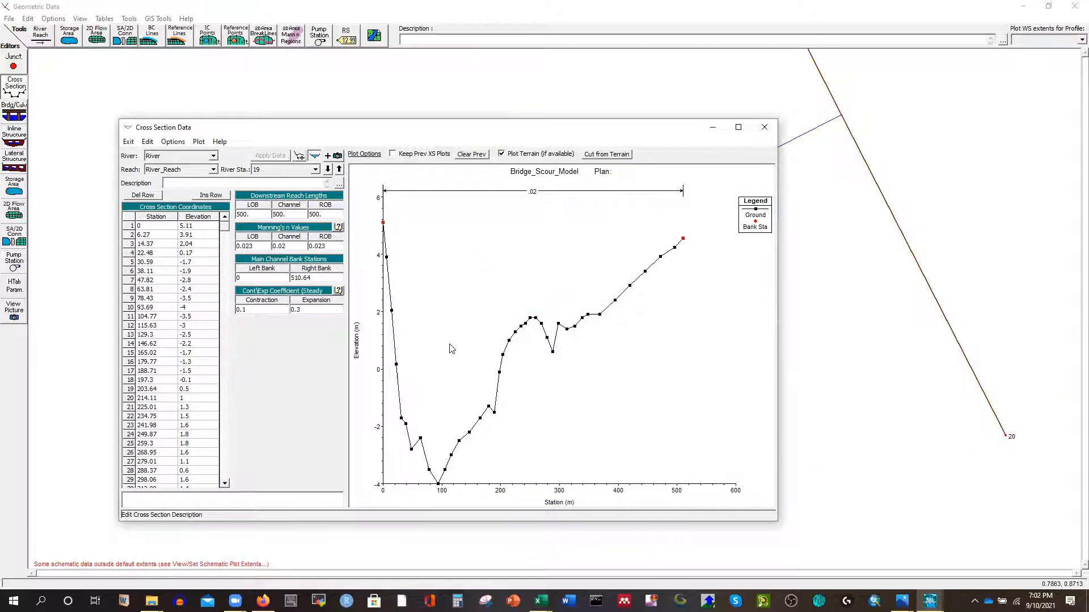
Step: Copy the current cross section to new river stations 18 and 17 in River_Reach
{"action": "left_click", "coordinate": [173, 141]}
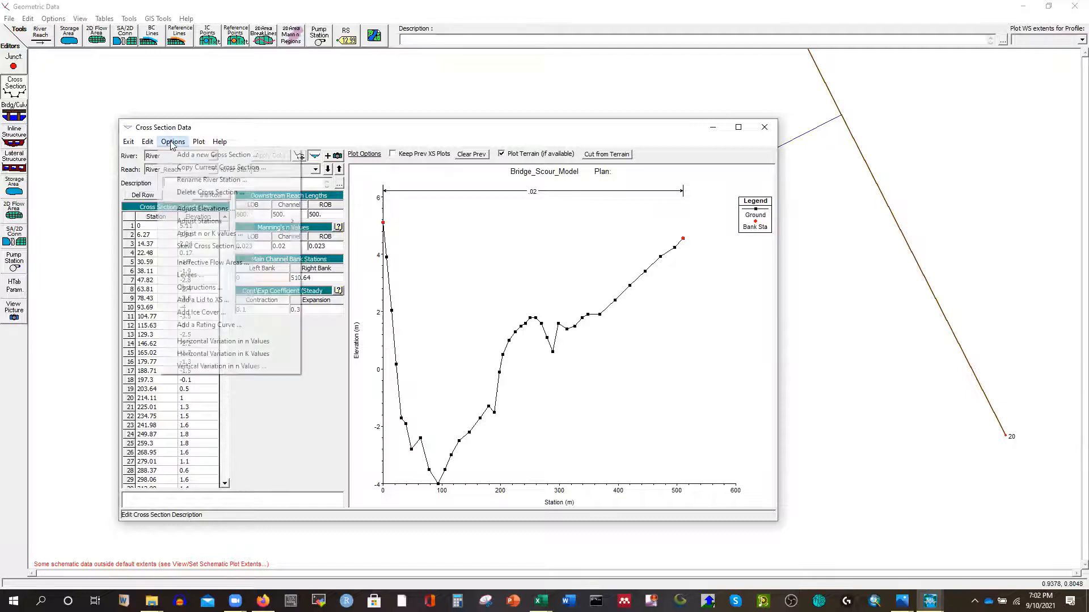
{"action": "left_click", "coordinate": [185, 169]}
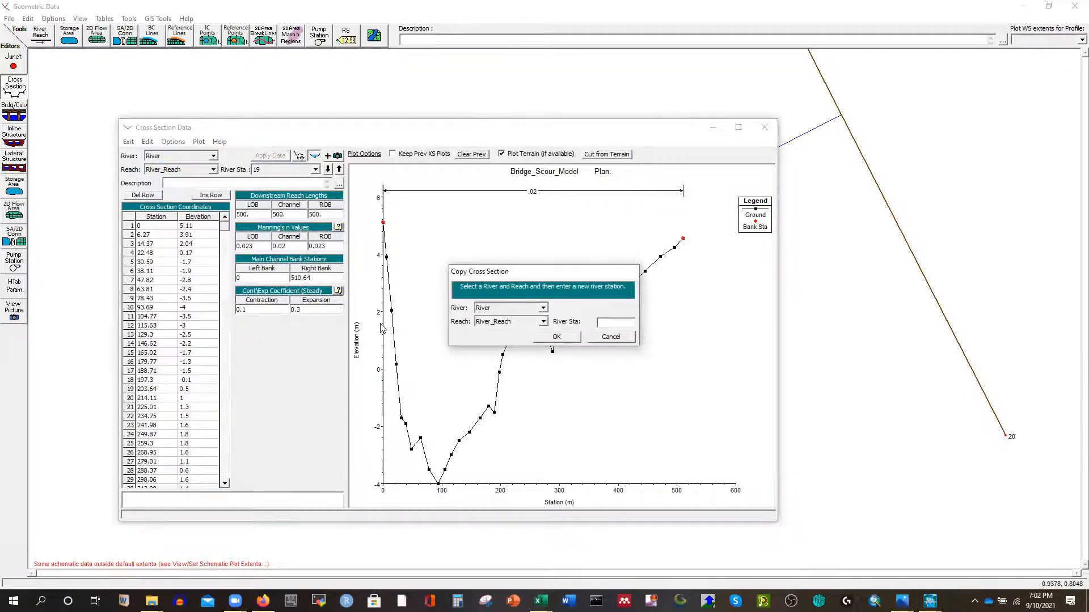
{"action": "type", "text": "18"}
{"action": "left_click", "coordinate": [557, 336]}
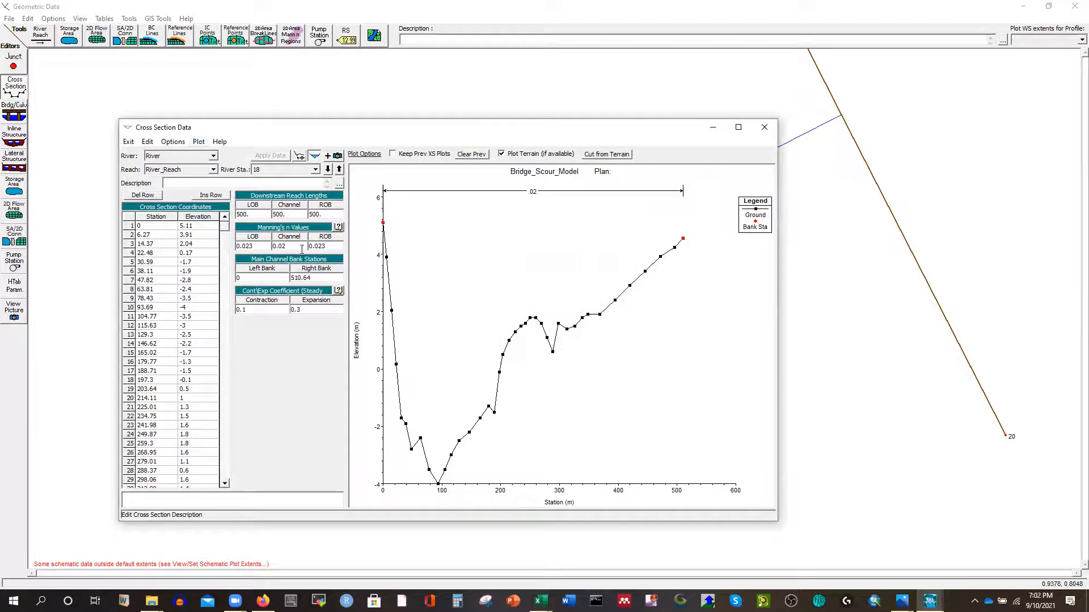
{"action": "left_click", "coordinate": [177, 143]}
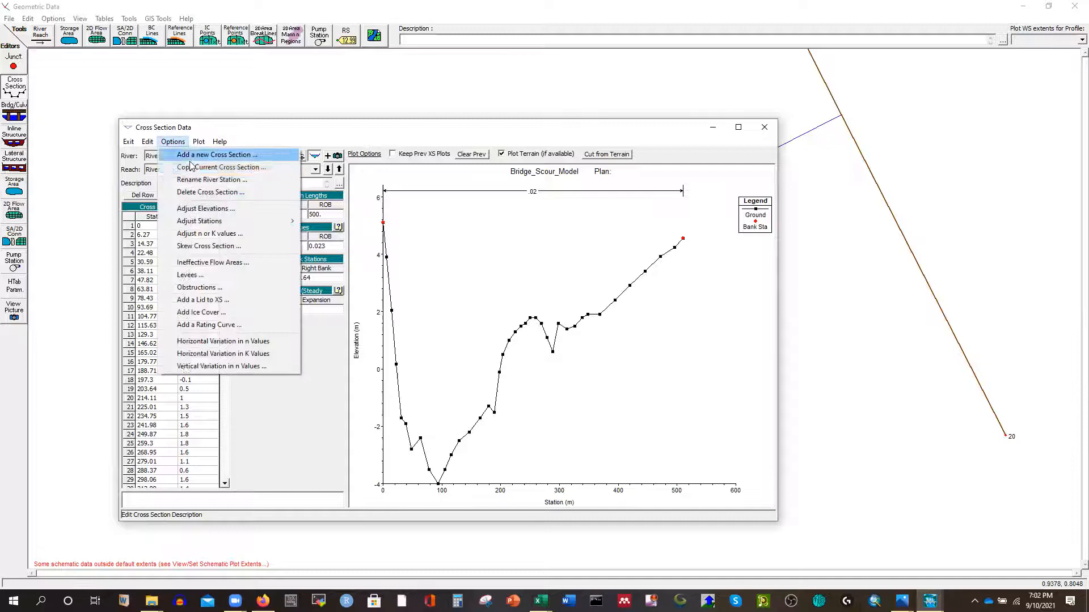
{"action": "left_click", "coordinate": [194, 169]}
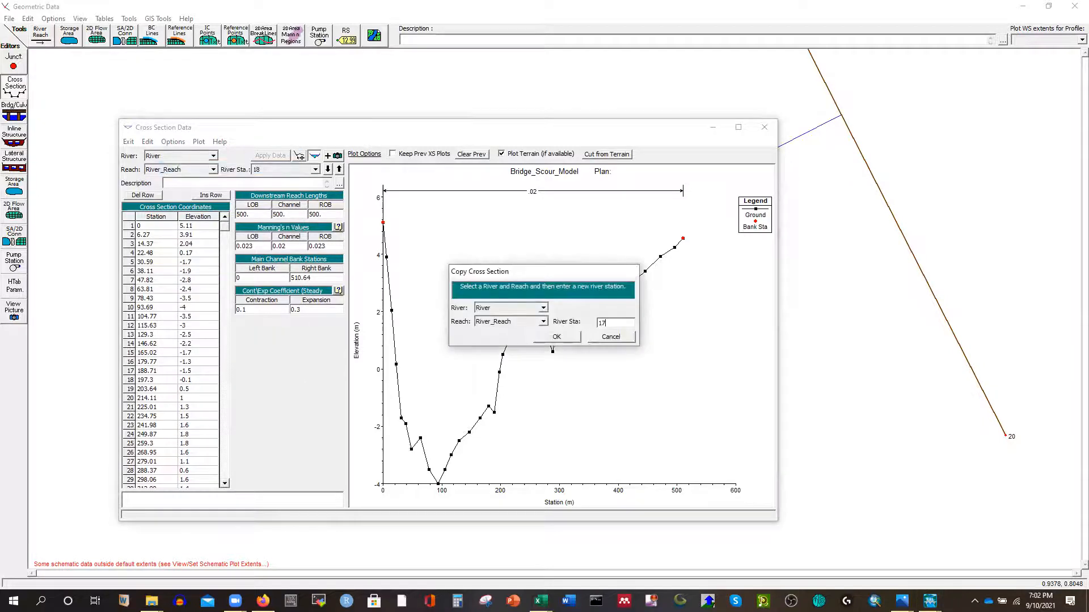
{"action": "type", "text": "17"}
{"action": "left_click", "coordinate": [556, 337]}
Step: Copy the river station 17 cross section to new river stations 16 and 15, checking the station list in between
{"action": "left_click", "coordinate": [173, 141]}
{"action": "left_click", "coordinate": [185, 166]}
{"action": "left_click", "coordinate": [567, 339]}
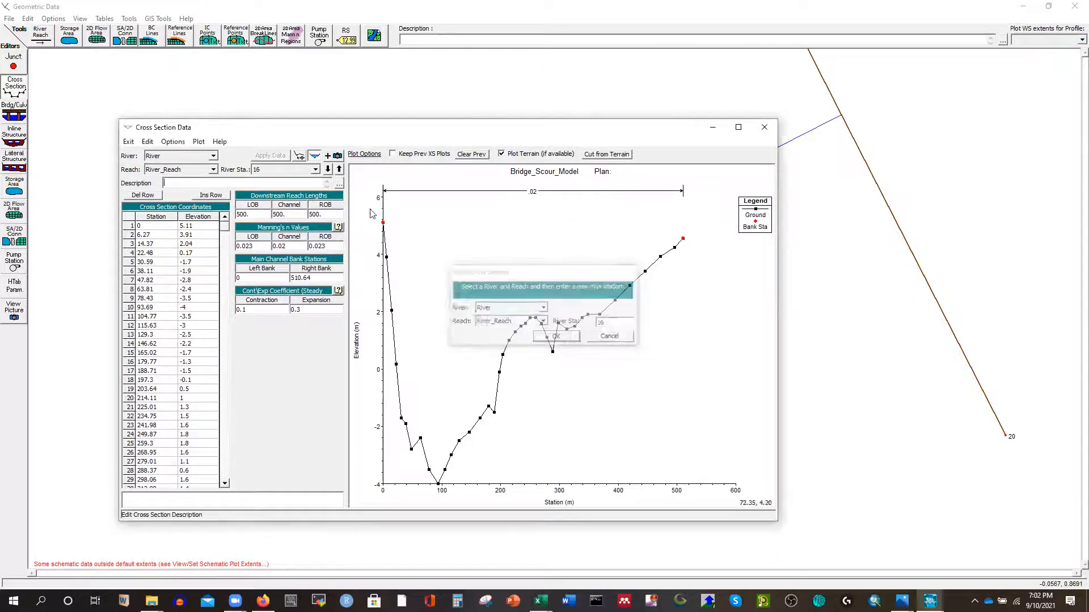
{"action": "left_click", "coordinate": [315, 170]}
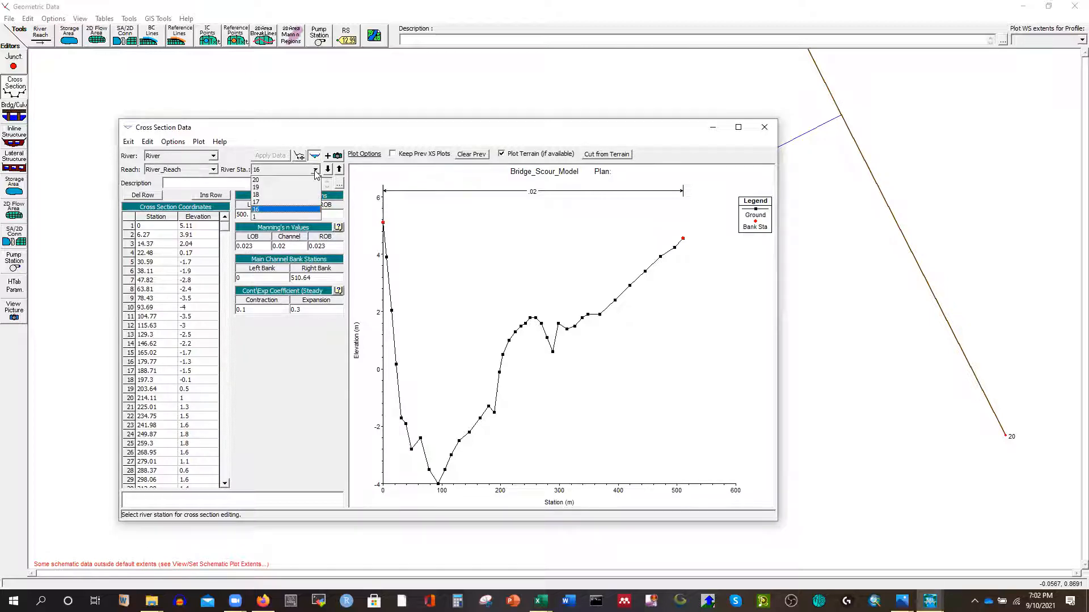
{"action": "left_click", "coordinate": [244, 141]}
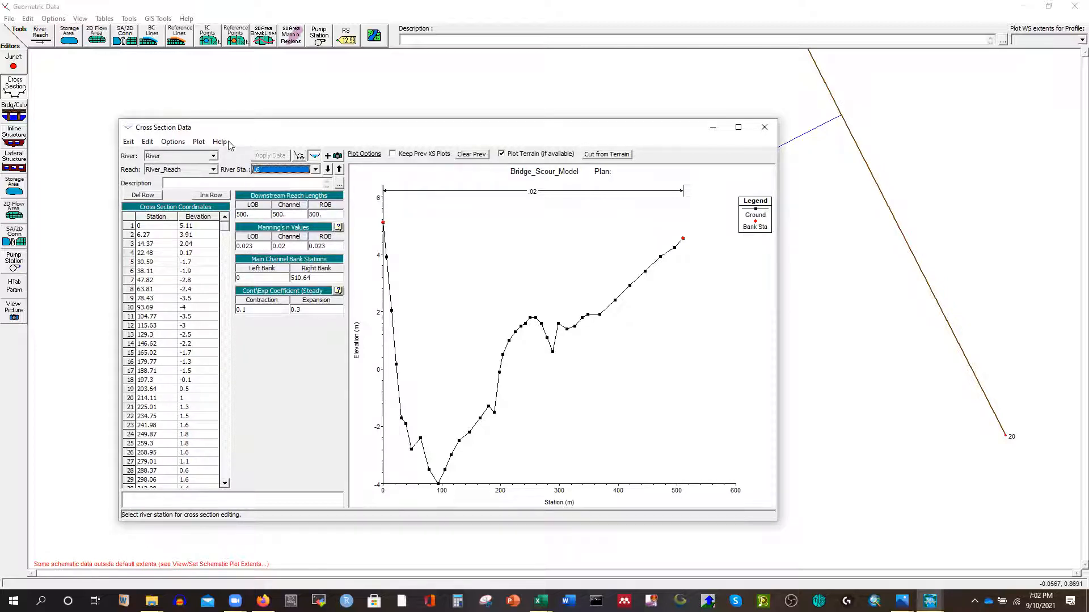
{"action": "left_click", "coordinate": [172, 141]}
{"action": "left_click", "coordinate": [189, 168]}
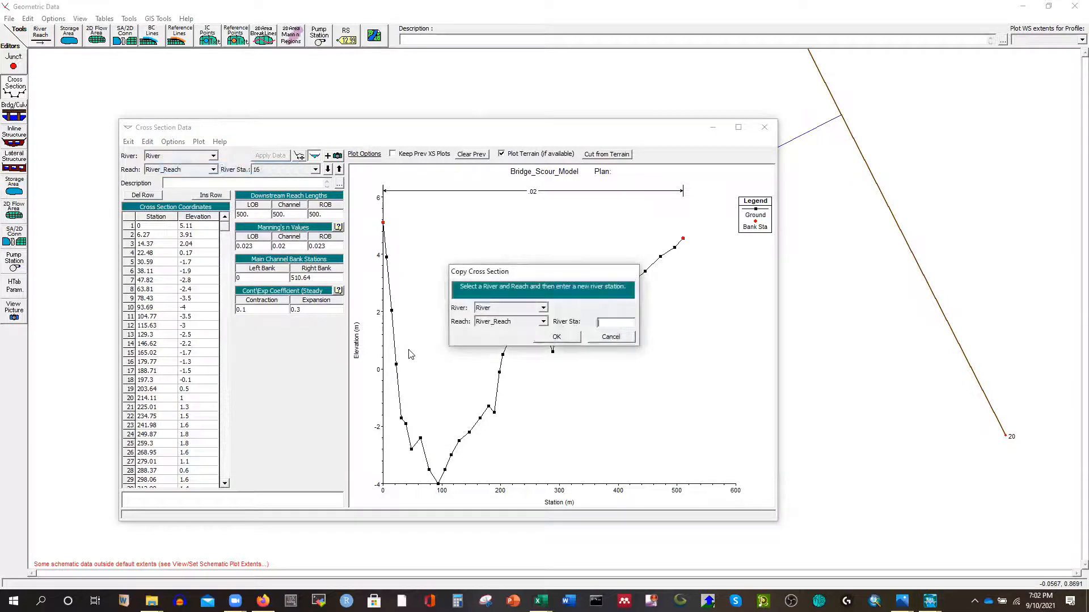
{"action": "left_click", "coordinate": [556, 337]}
Step: Copy the river station 15 cross section to new river stations 14 and 13 in River_Reach
{"action": "left_click", "coordinate": [173, 142]}
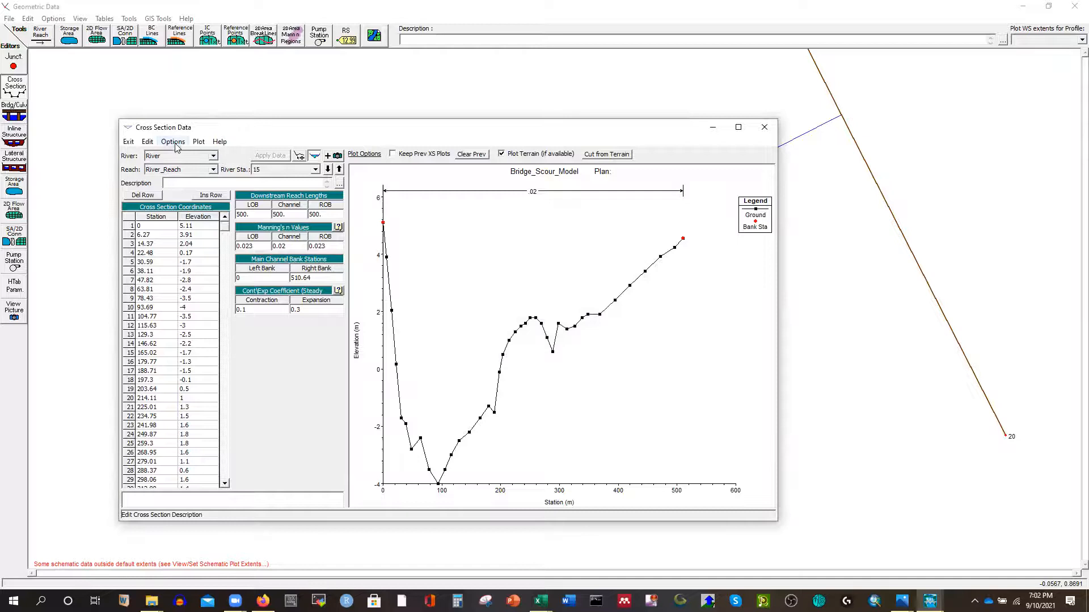
{"action": "left_click", "coordinate": [198, 168]}
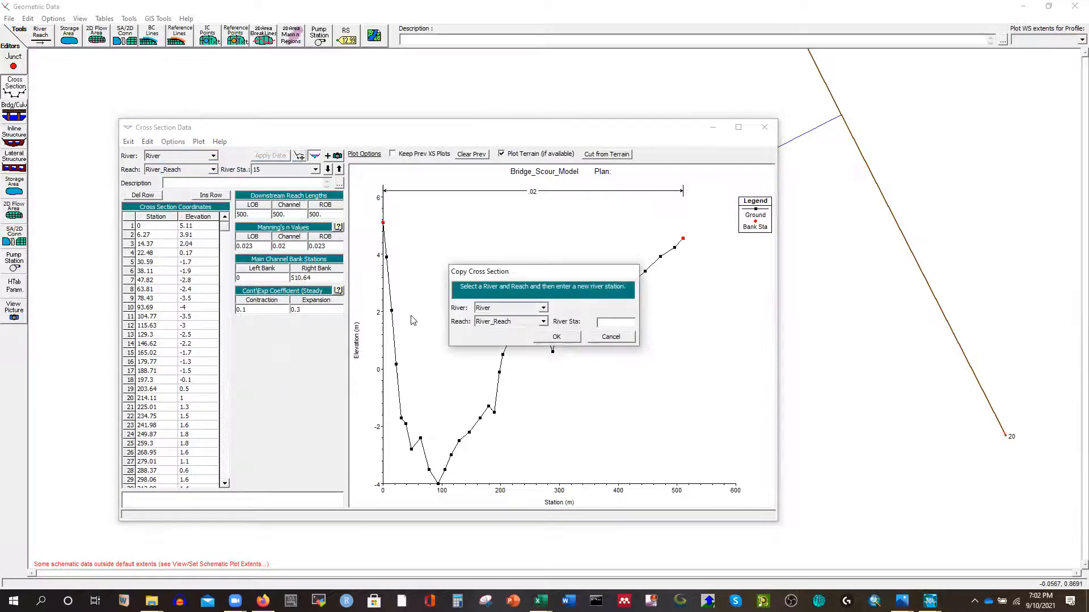
{"action": "left_click", "coordinate": [554, 337]}
{"action": "left_click", "coordinate": [172, 142]}
{"action": "left_click", "coordinate": [185, 169]}
{"action": "type", "text": "13"}
{"action": "left_click", "coordinate": [547, 340]}
Step: Duplicate the cross section of river station 13 as new river stations 12 and 11
{"action": "left_click", "coordinate": [173, 141]}
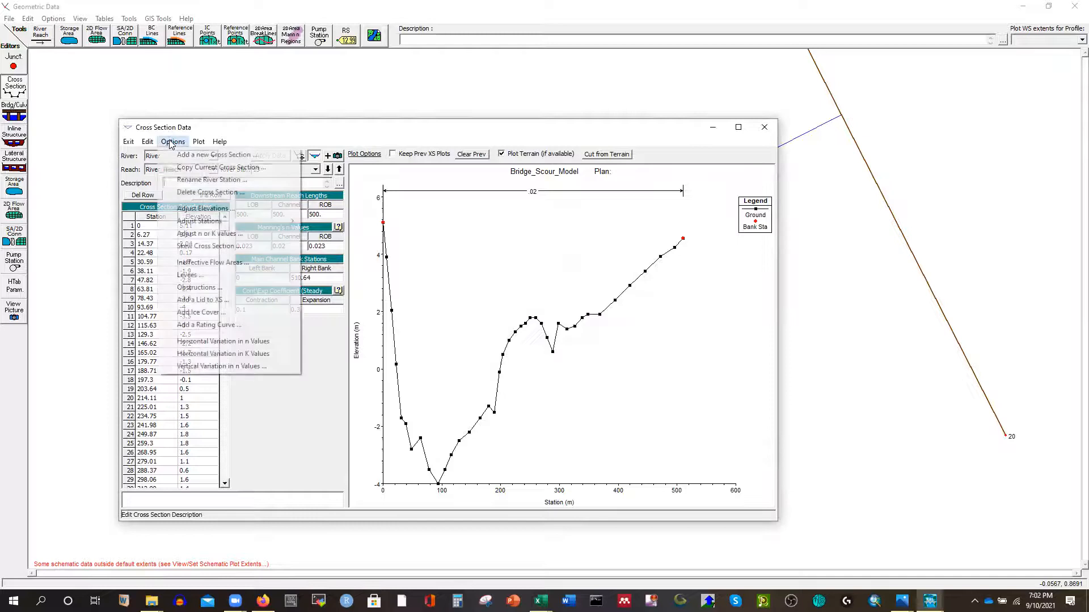
{"action": "left_click", "coordinate": [186, 168]}
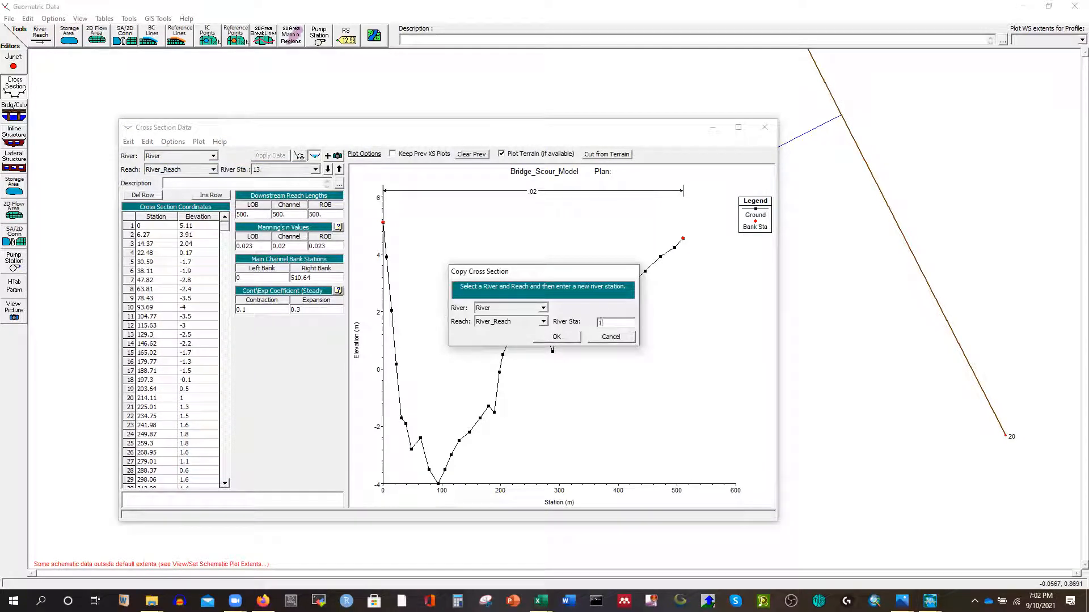
{"action": "left_click", "coordinate": [560, 339]}
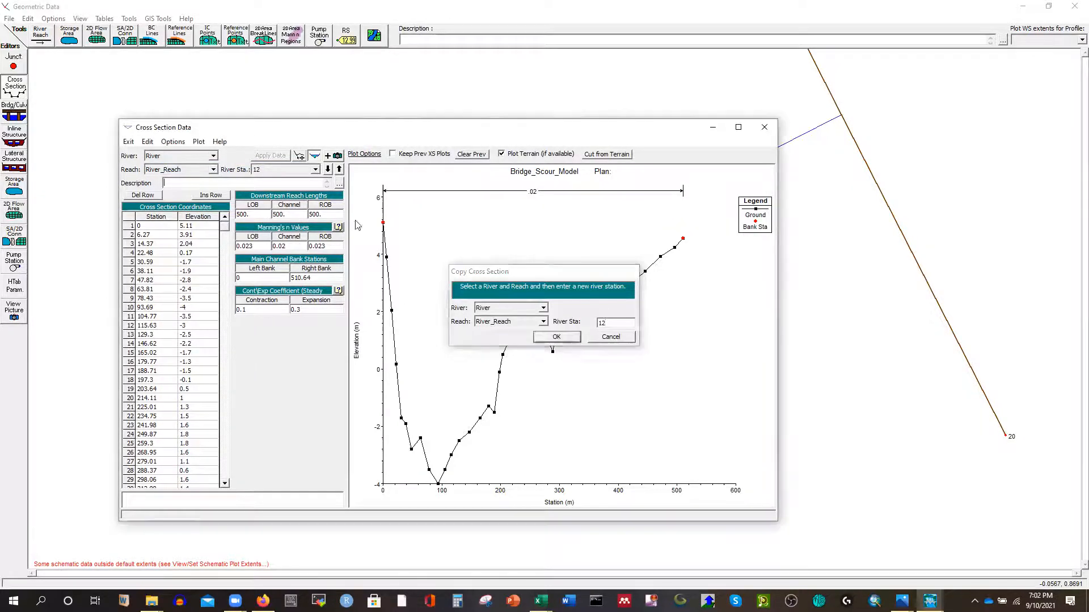
{"action": "left_click", "coordinate": [173, 141]}
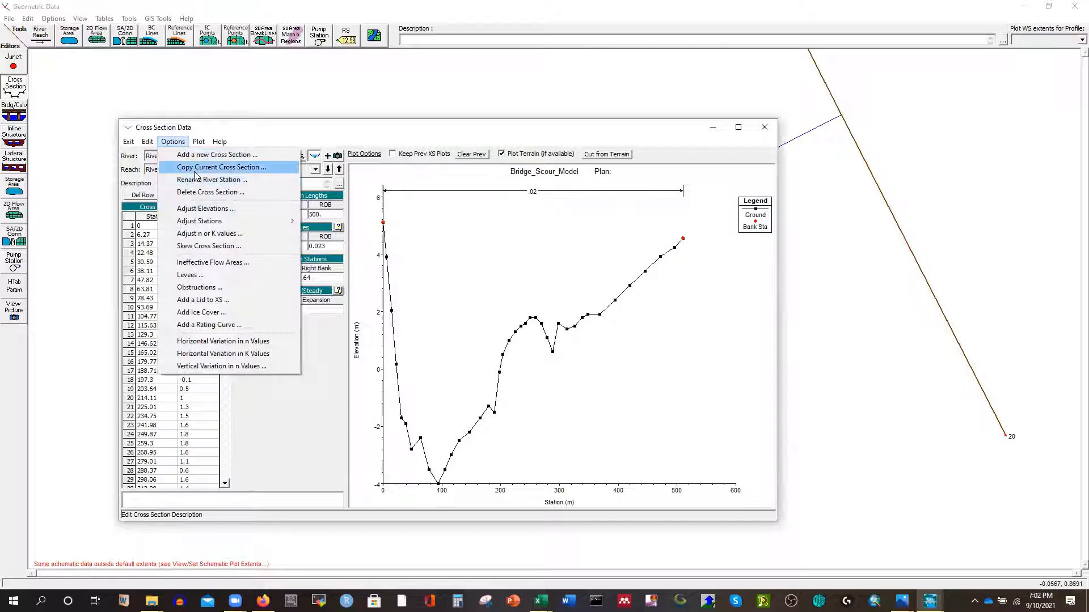
{"action": "left_click", "coordinate": [203, 169]}
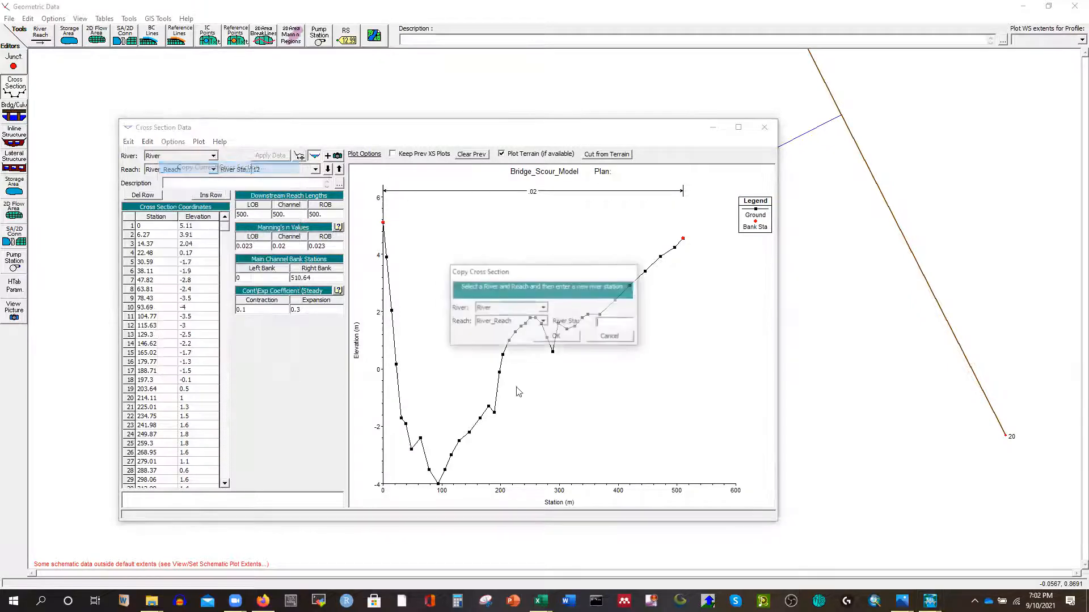
{"action": "left_click", "coordinate": [572, 338]}
Step: Copy the river station 11 cross section to new river stations 10 and 9 in River_Reach
{"action": "left_click", "coordinate": [169, 145]}
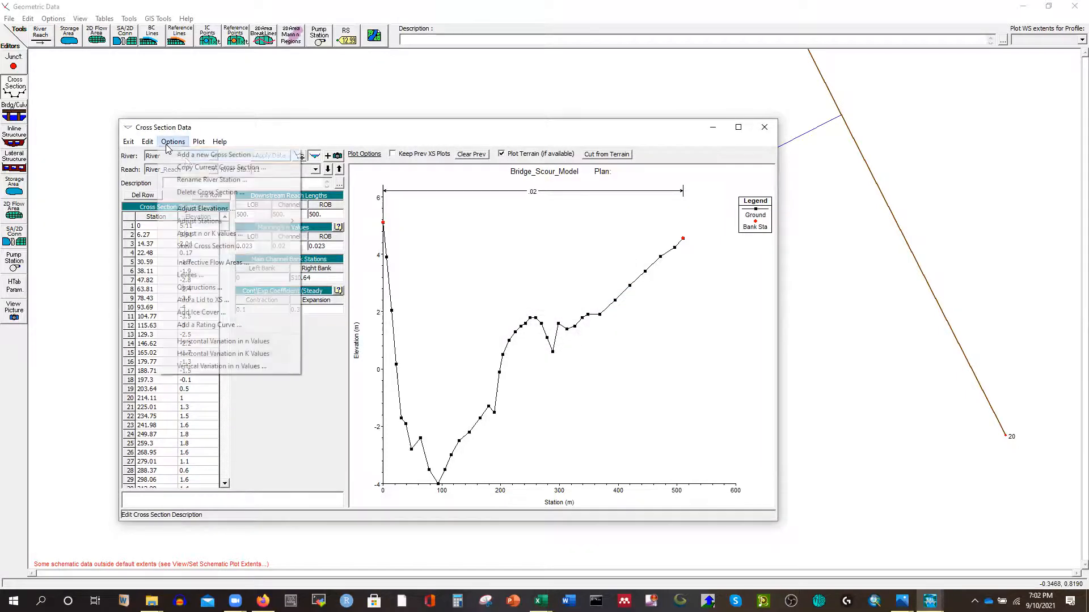
{"action": "left_click", "coordinate": [204, 167]}
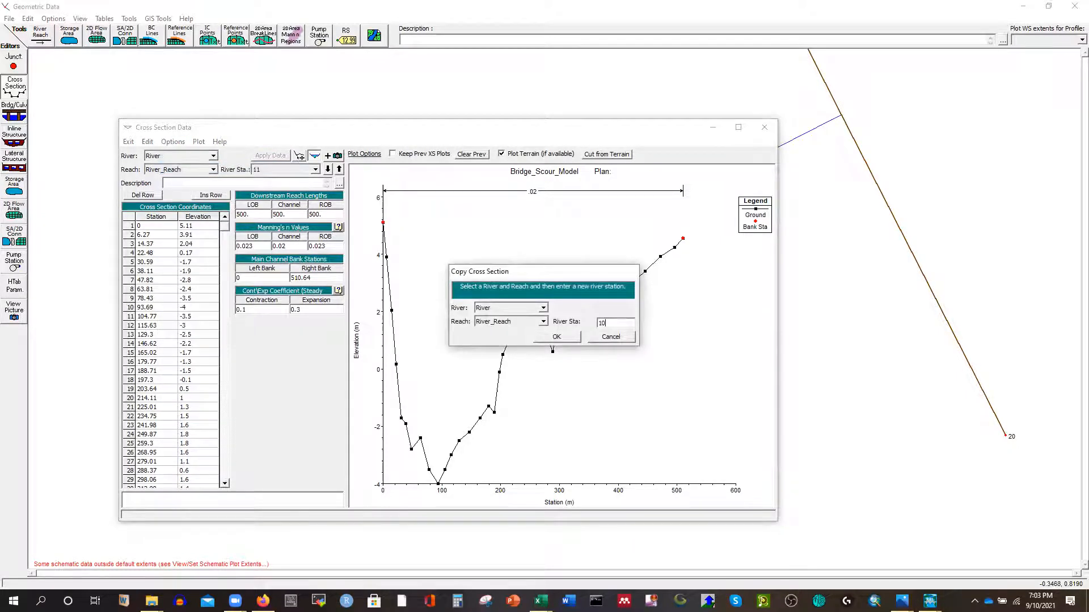
{"action": "left_click", "coordinate": [558, 337]}
{"action": "left_click", "coordinate": [181, 142]}
{"action": "left_click", "coordinate": [199, 166]}
{"action": "type", "text": "9"}
{"action": "left_click", "coordinate": [556, 337]}
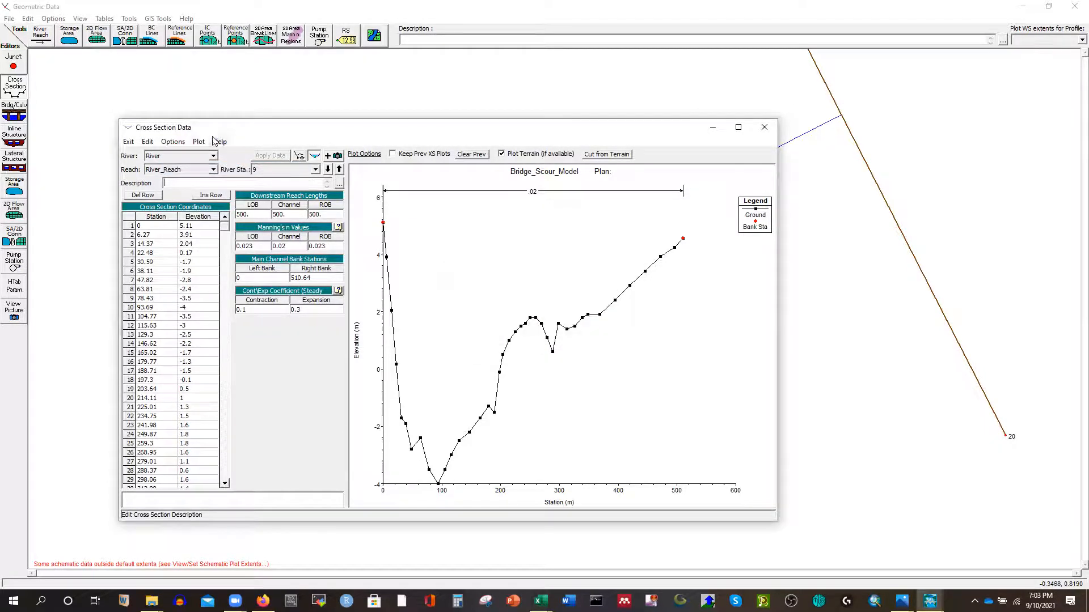
Step: Copy the river station 9 cross section to new river stations 8 and 7 in River_Reach
{"action": "left_click", "coordinate": [173, 142]}
{"action": "left_click", "coordinate": [212, 168]}
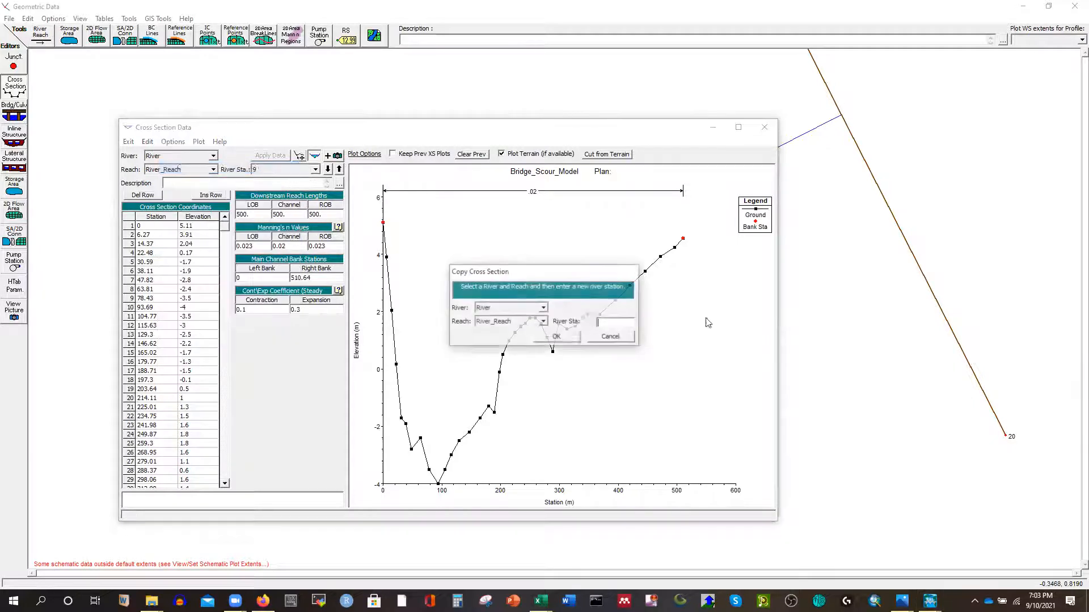
{"action": "type", "text": "8"}
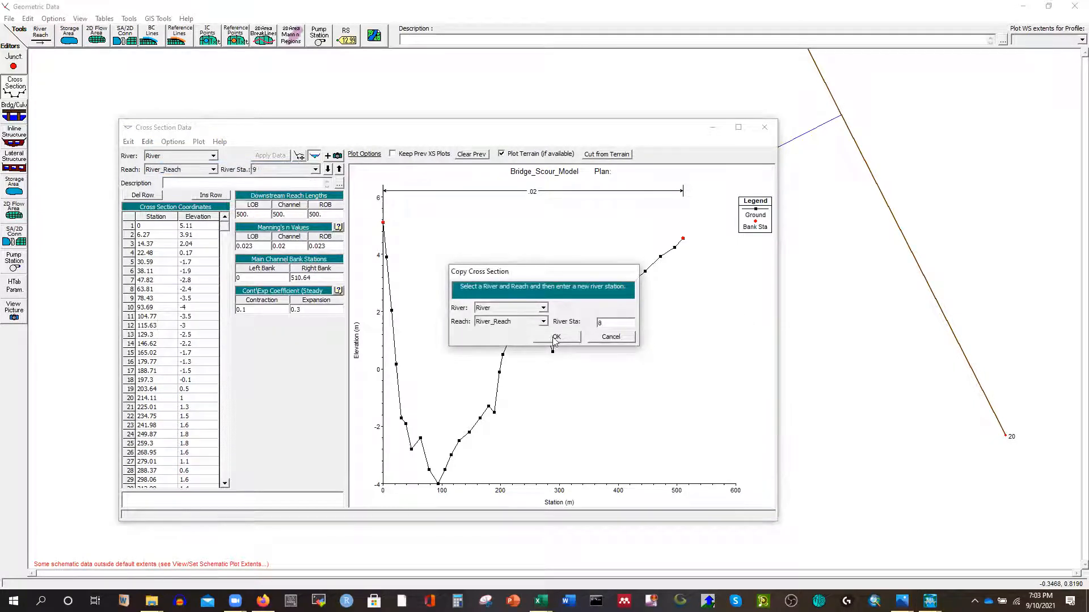
{"action": "left_click", "coordinate": [555, 338]}
{"action": "left_click", "coordinate": [173, 142]}
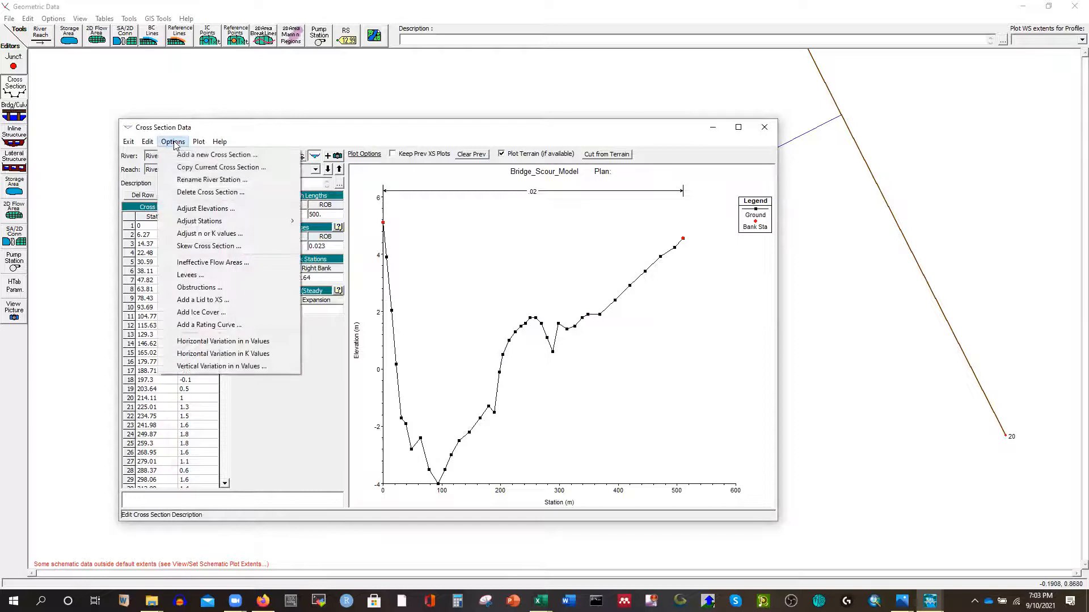
{"action": "left_click", "coordinate": [212, 168]}
{"action": "type", "text": "7"}
{"action": "left_click", "coordinate": [556, 337]}
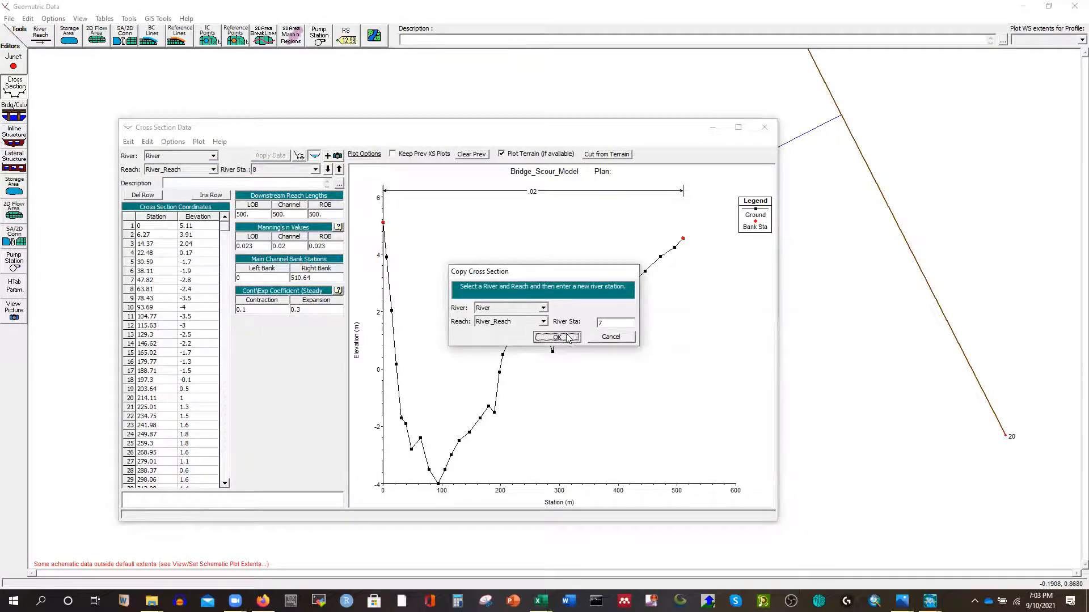
Step: Duplicate the cross section of river station 7 as new river stations 6 and 5
{"action": "left_click", "coordinate": [173, 142]}
{"action": "left_click", "coordinate": [199, 170]}
{"action": "type", "text": "6"}
{"action": "left_click", "coordinate": [567, 337]}
{"action": "left_click", "coordinate": [172, 142]}
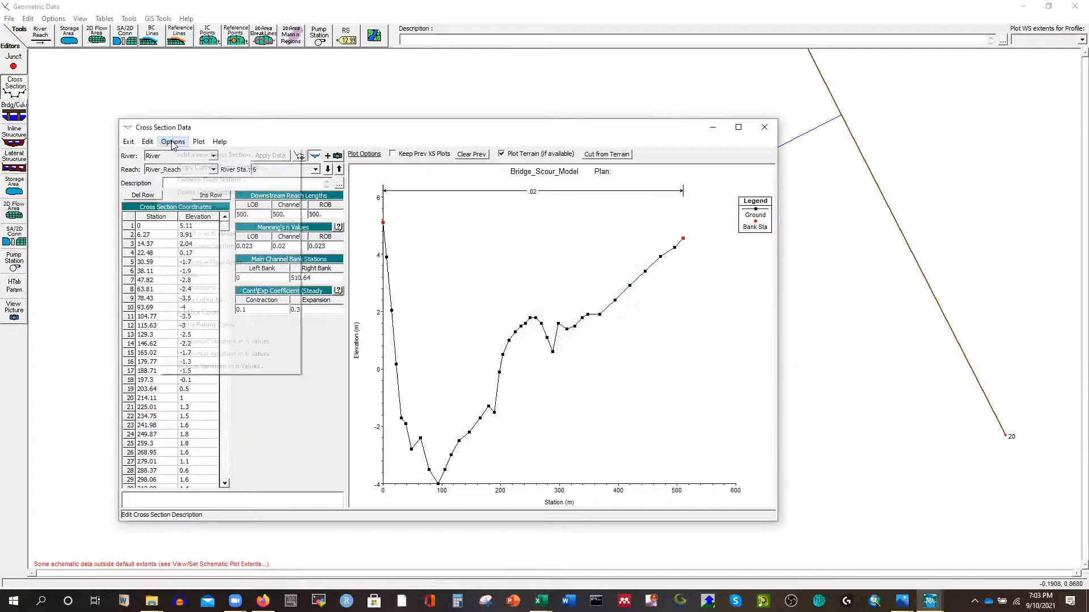
{"action": "left_click", "coordinate": [199, 168]}
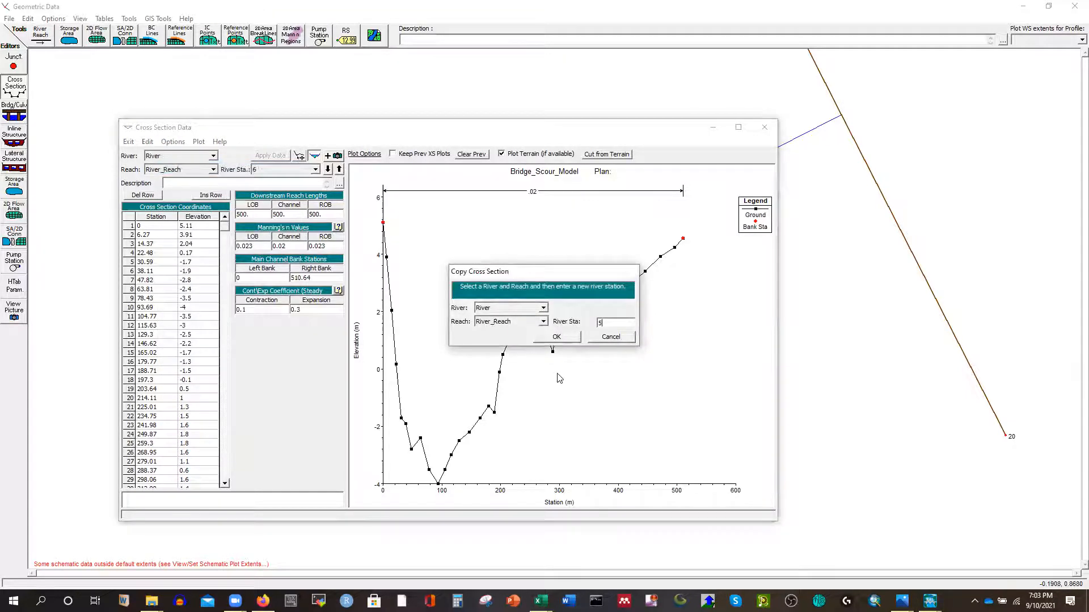
{"action": "left_click", "coordinate": [556, 337]}
Step: Copy the river station 5 cross section to new river stations 4 and 3 in River_Reach
{"action": "left_click", "coordinate": [172, 142]}
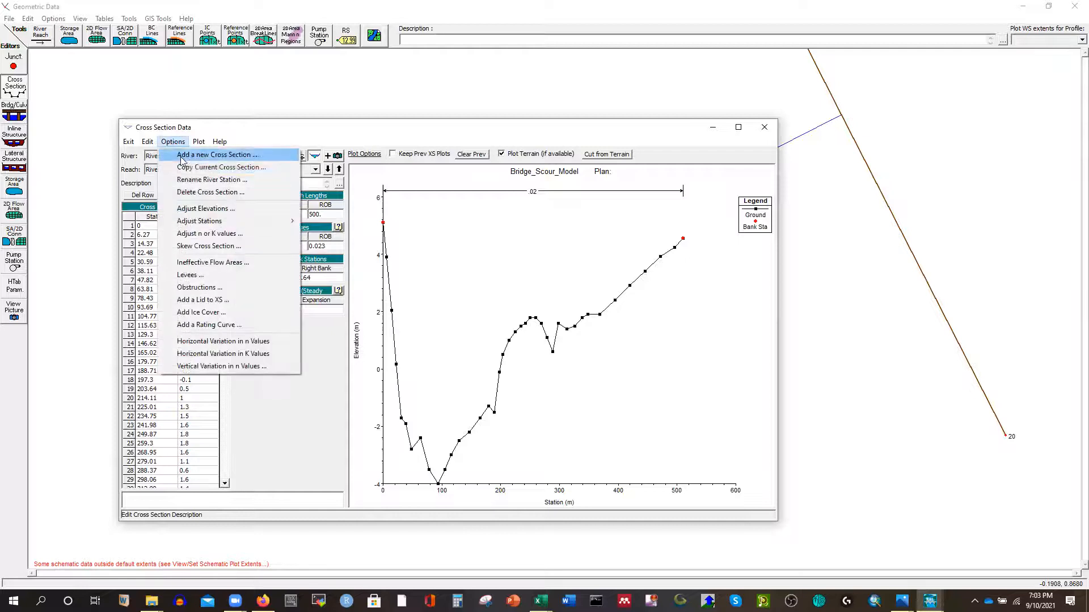
{"action": "left_click", "coordinate": [199, 168]}
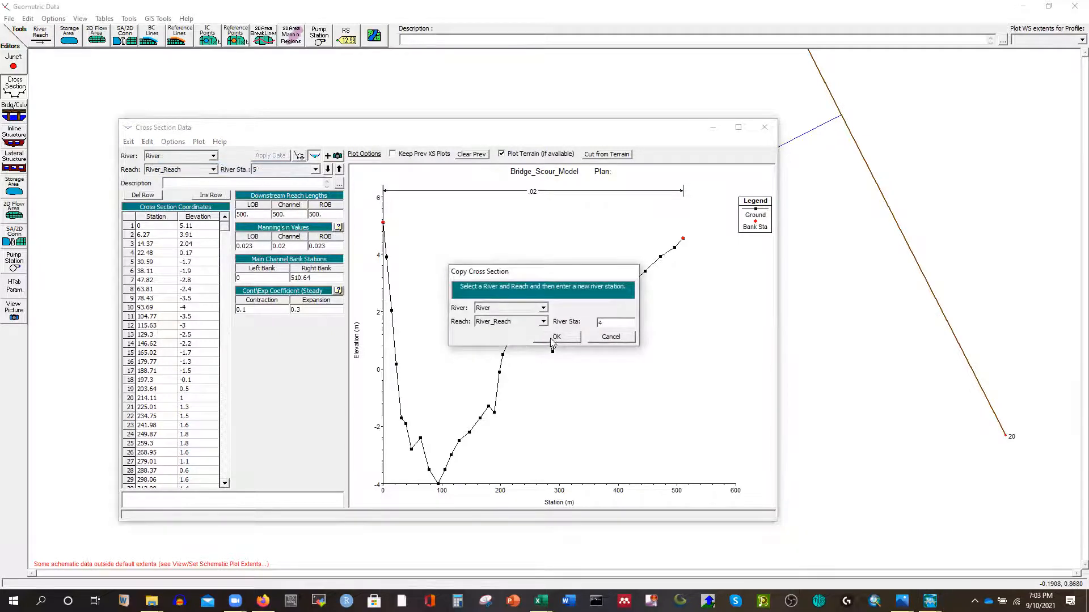
{"action": "left_click", "coordinate": [552, 339]}
{"action": "left_click", "coordinate": [173, 142]}
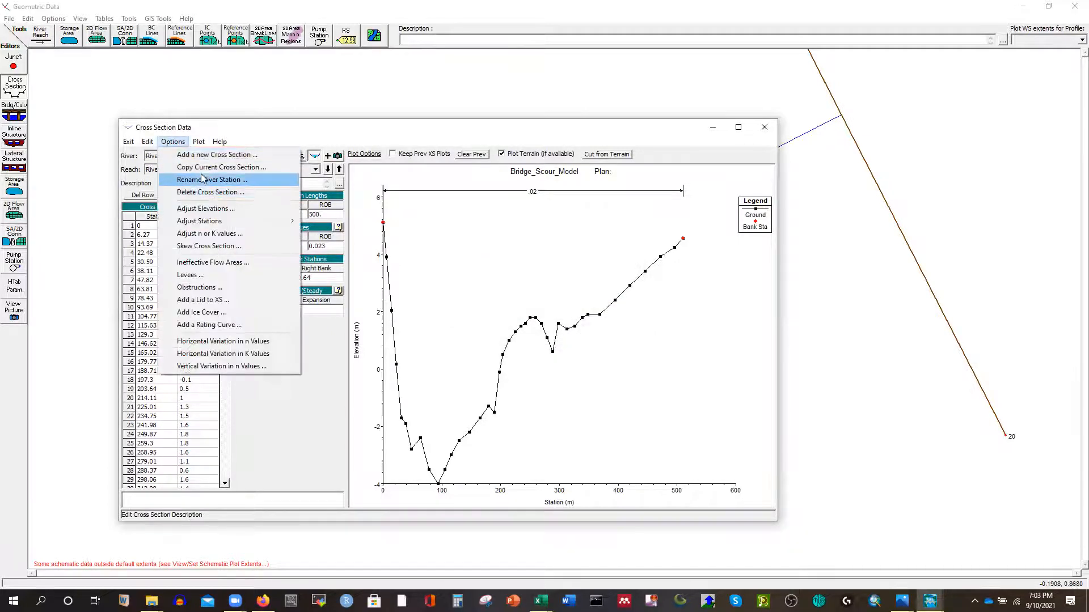
{"action": "left_click", "coordinate": [196, 167]}
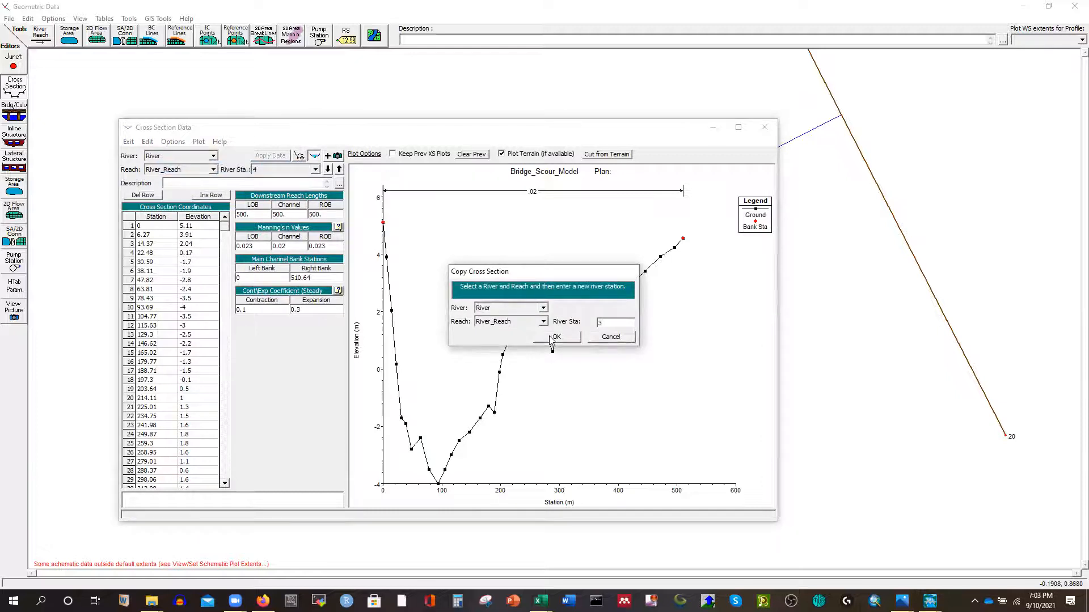
{"action": "type", "text": "3"}
{"action": "left_click", "coordinate": [552, 338]}
Step: Copy the river station 3 cross section to new river station 2 and close the cross-section editor
{"action": "left_click", "coordinate": [173, 142]}
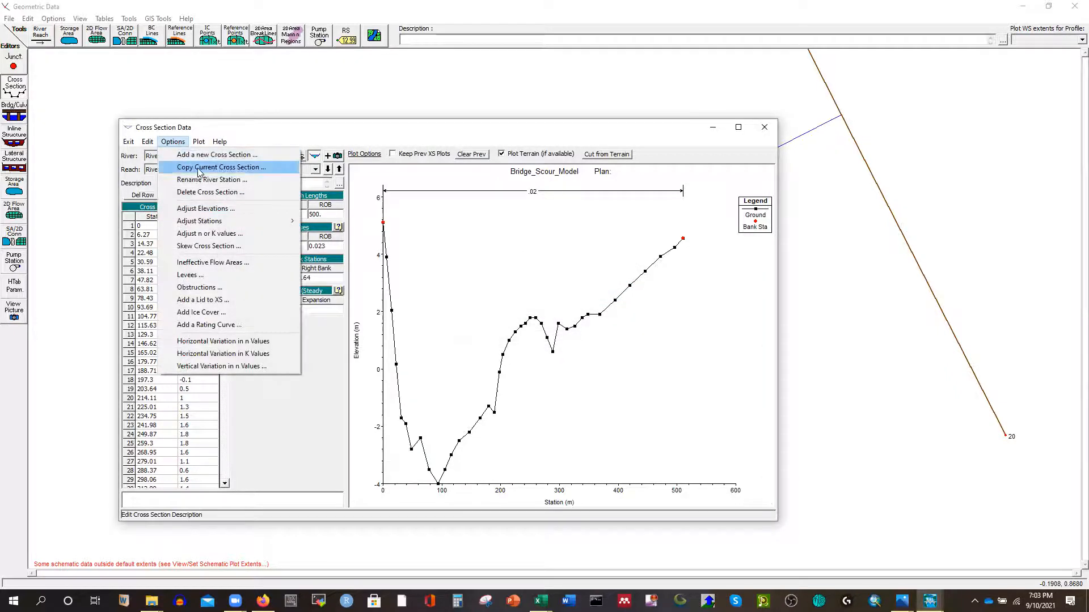
{"action": "left_click", "coordinate": [200, 168]}
{"action": "type", "text": "2"}
{"action": "left_click", "coordinate": [551, 339]}
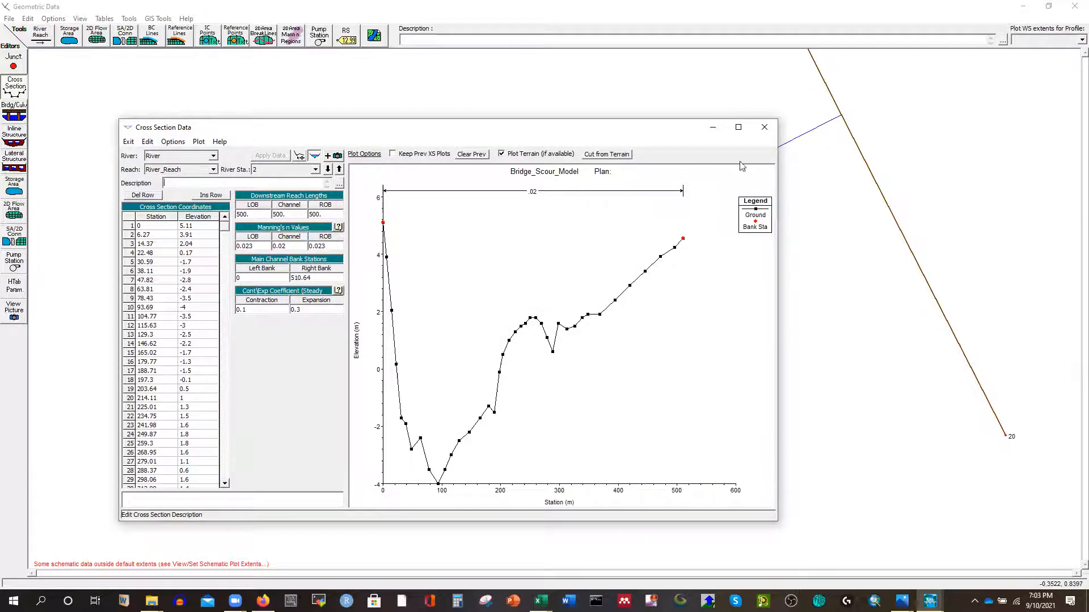
{"action": "left_click", "coordinate": [765, 127]}
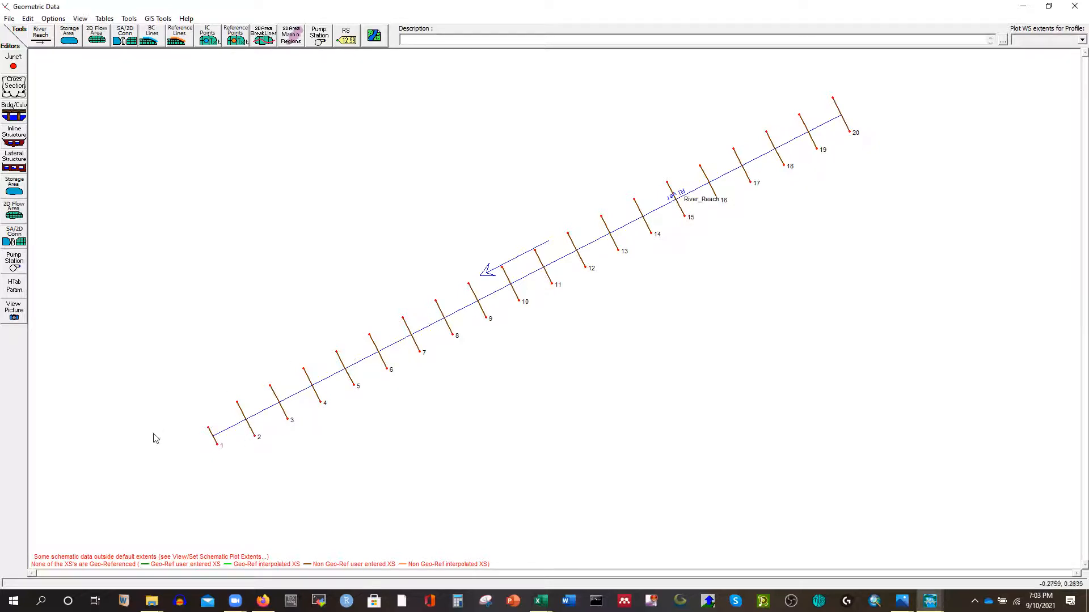
Step: Reopen the cross-section editor and bring up the data of river station 19
{"action": "left_click", "coordinate": [16, 87]}
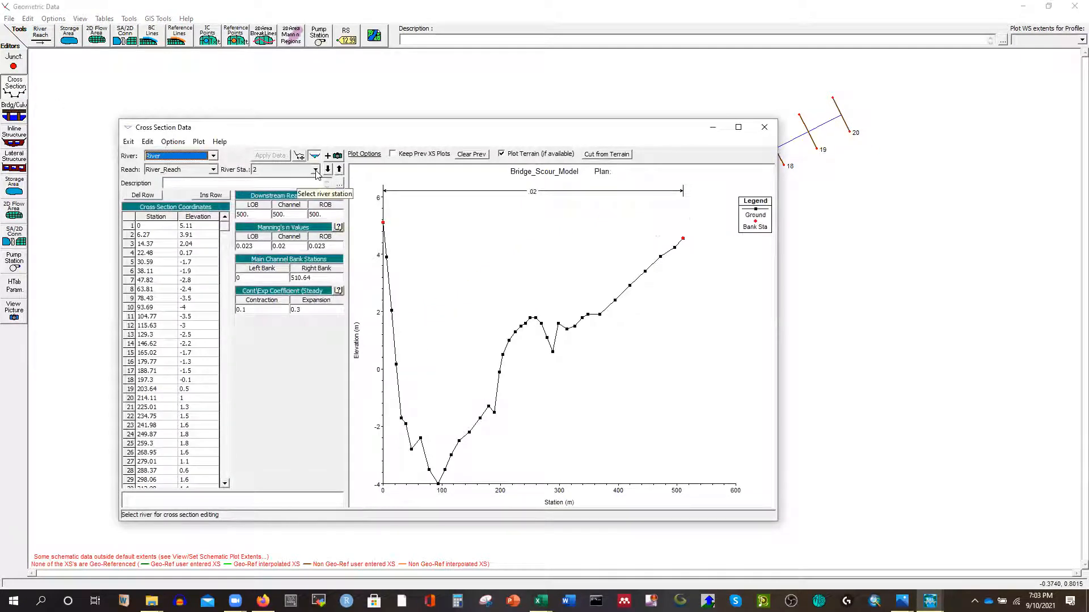
{"action": "left_click", "coordinate": [315, 169]}
{"action": "scroll", "coordinate": [295, 201], "scroll_direction": "up", "scroll_amount": 4}
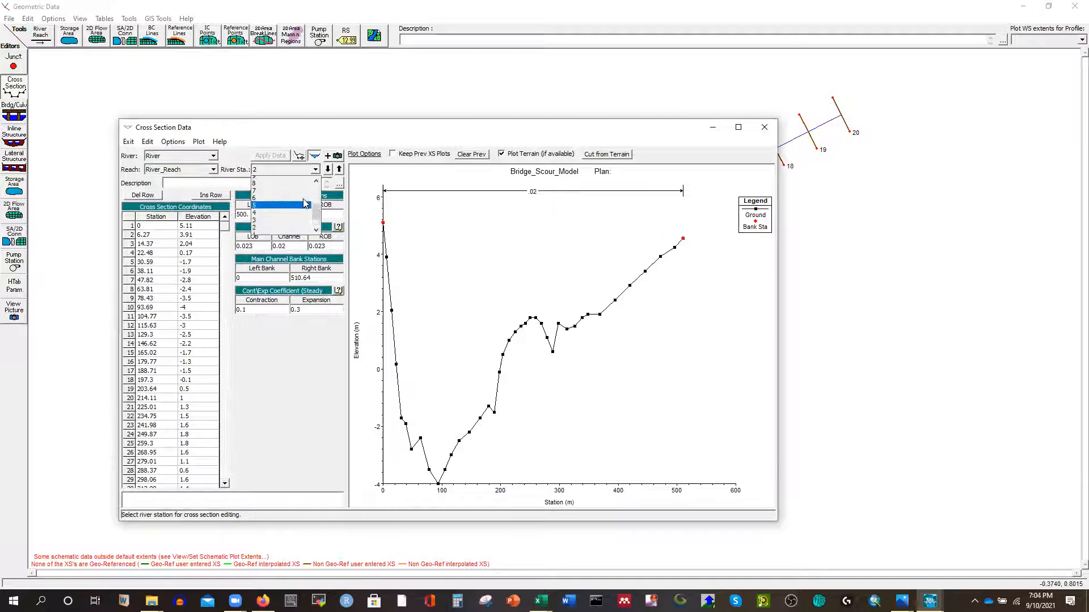
{"action": "left_click", "coordinate": [271, 187]}
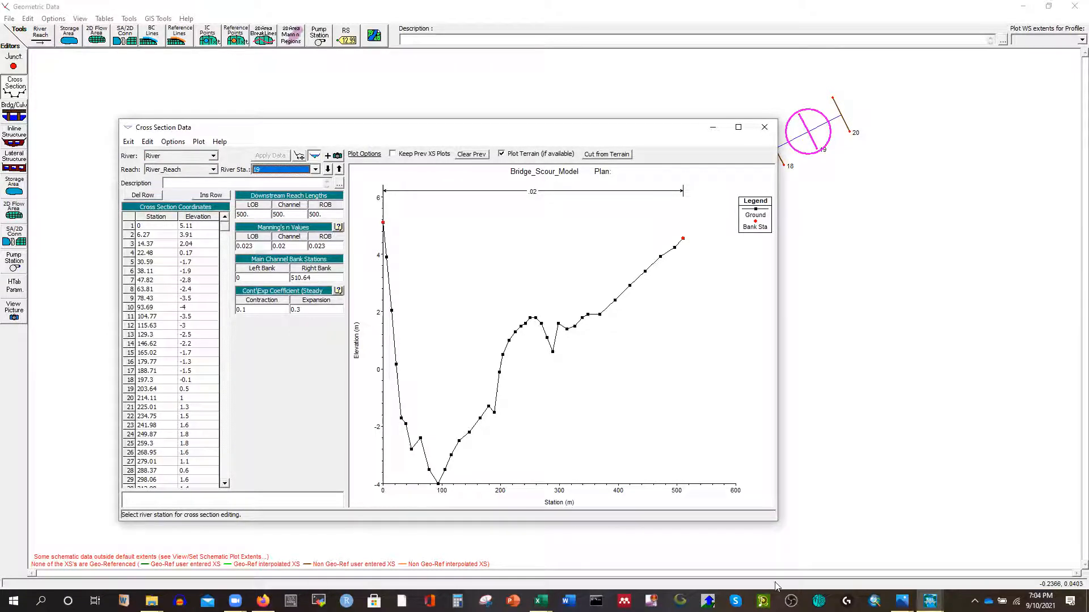
Step: Close the CS-UCS-17.xlsx workbook and open CS-UCS-16.xlsx from the Survey Data - Thalweg folder
{"action": "left_click", "coordinate": [540, 601]}
{"action": "left_click", "coordinate": [651, 515]}
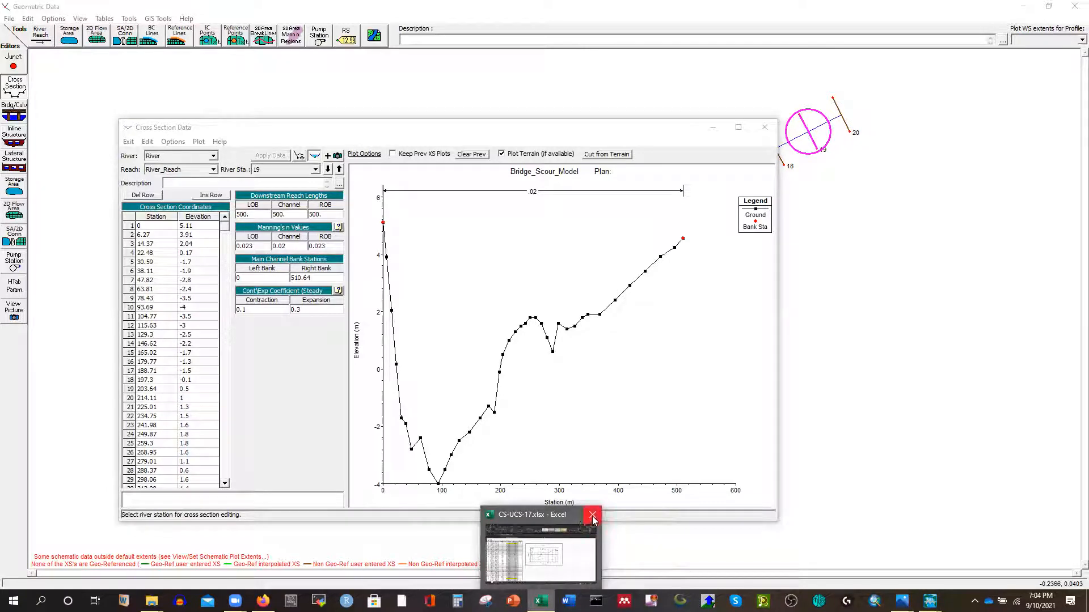
{"action": "left_click", "coordinate": [592, 516]}
{"action": "left_click", "coordinate": [543, 314]}
{"action": "mouse_move", "coordinate": [152, 601]}
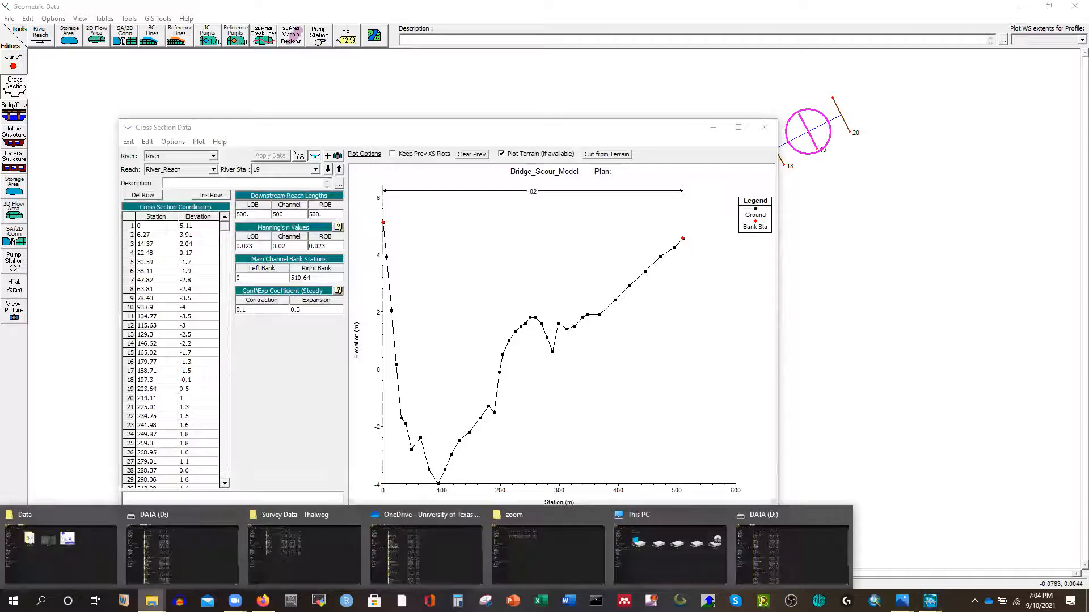
{"action": "left_click", "coordinate": [294, 556]}
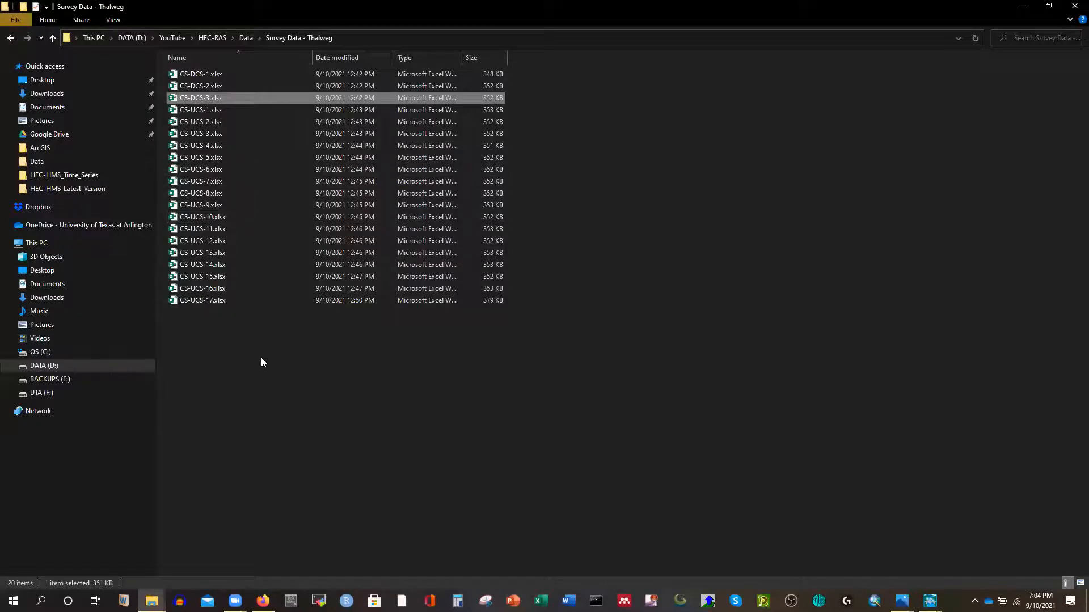
{"action": "double_click", "coordinate": [210, 288]}
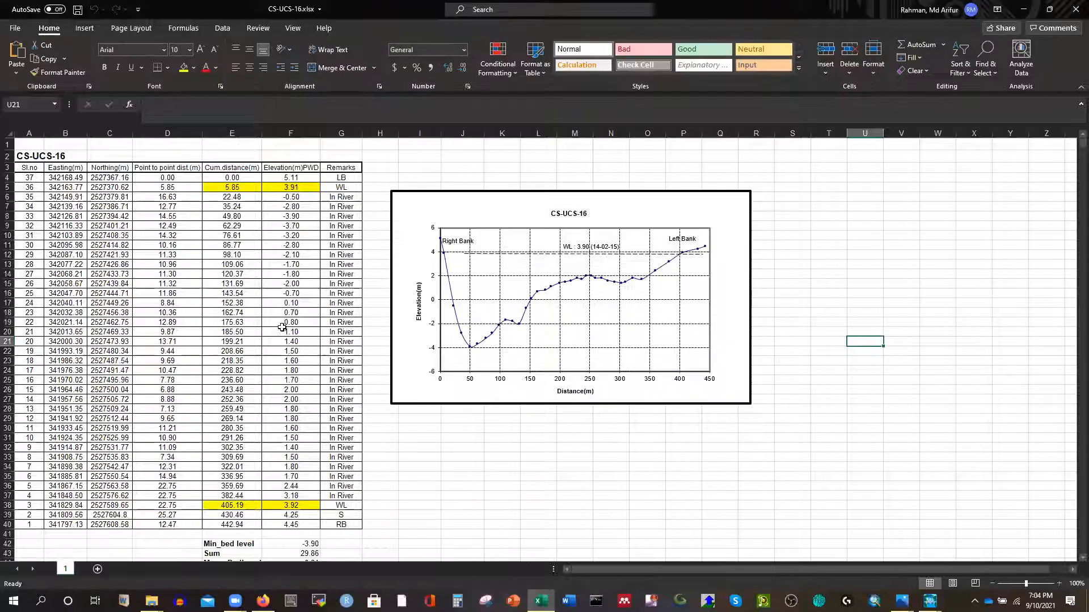
Step: Copy all cumulative distances and elevations of CS-UCS-16 into the cross-section coordinates of river station 19 in HEC-RAS
{"action": "left_click_drag", "start_coordinate": [230, 178], "coordinate": [283, 197]}
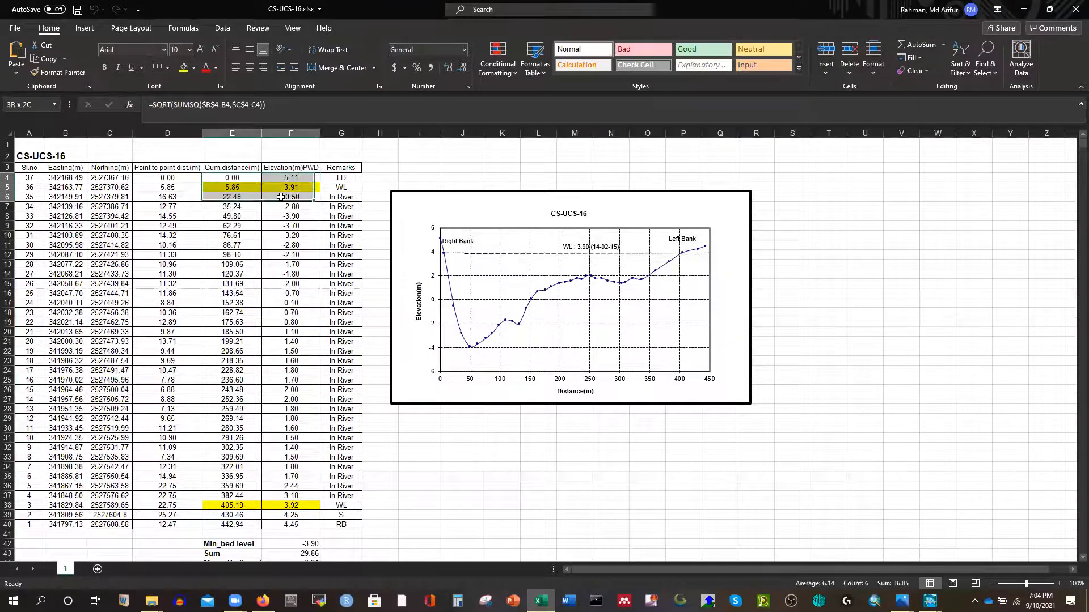
{"action": "key", "text": "ctrl+shift+Down"}
{"action": "key", "text": "ctrl+c"}
{"action": "left_click", "coordinate": [930, 601]}
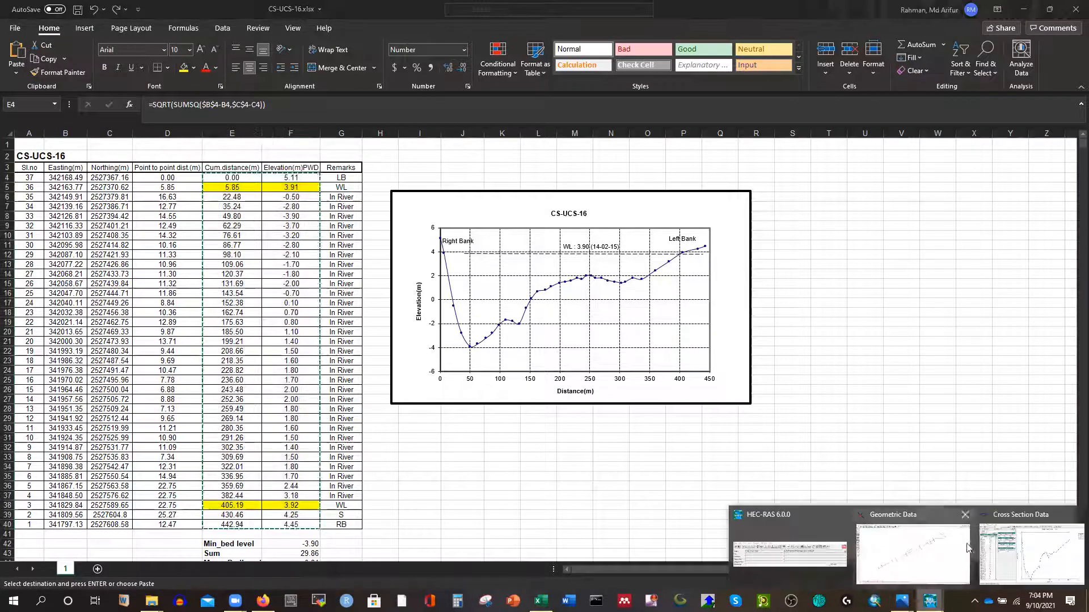
{"action": "left_click", "coordinate": [1010, 546]}
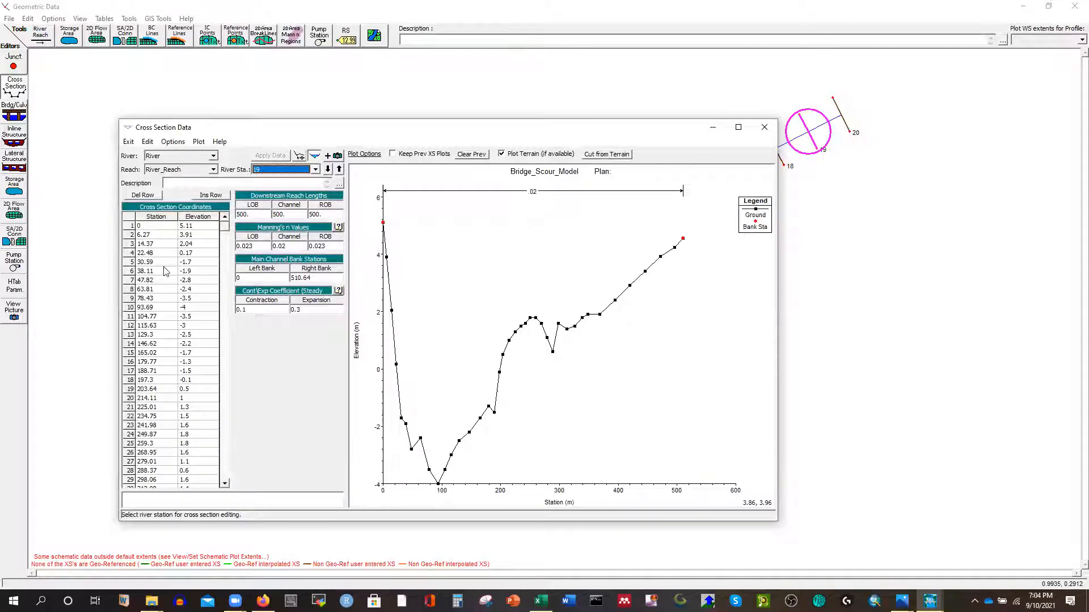
{"action": "left_click", "coordinate": [132, 221]}
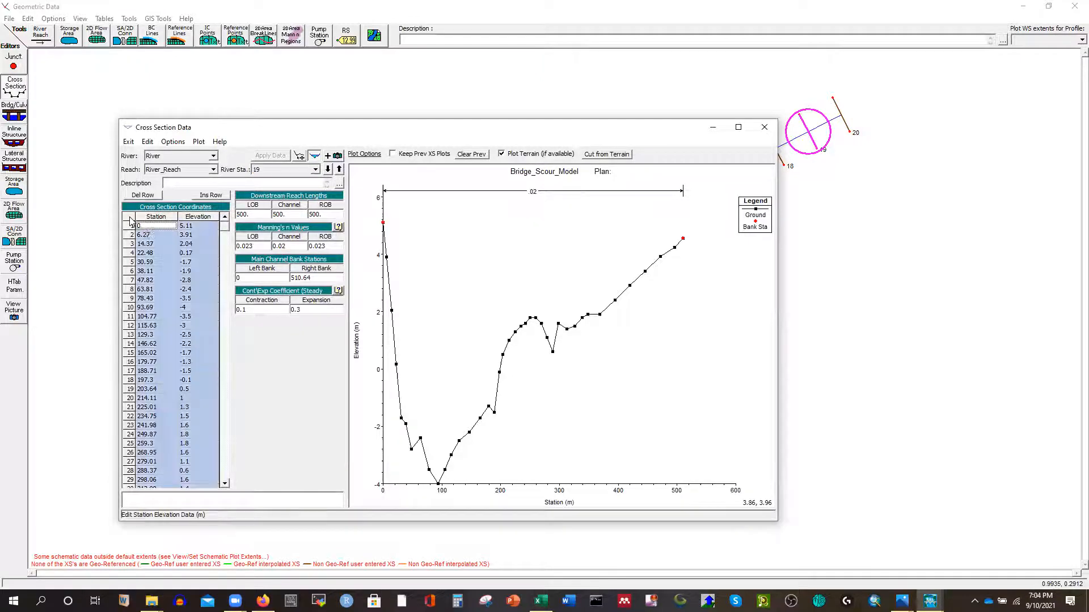
{"action": "key", "text": "ctrl+v"}
Step: Set the right bank station of river station 19 to the last station value, 442.94, and apply the data
{"action": "scroll", "coordinate": [189, 308], "scroll_direction": "down", "scroll_amount": 7}
{"action": "left_click", "coordinate": [145, 371]}
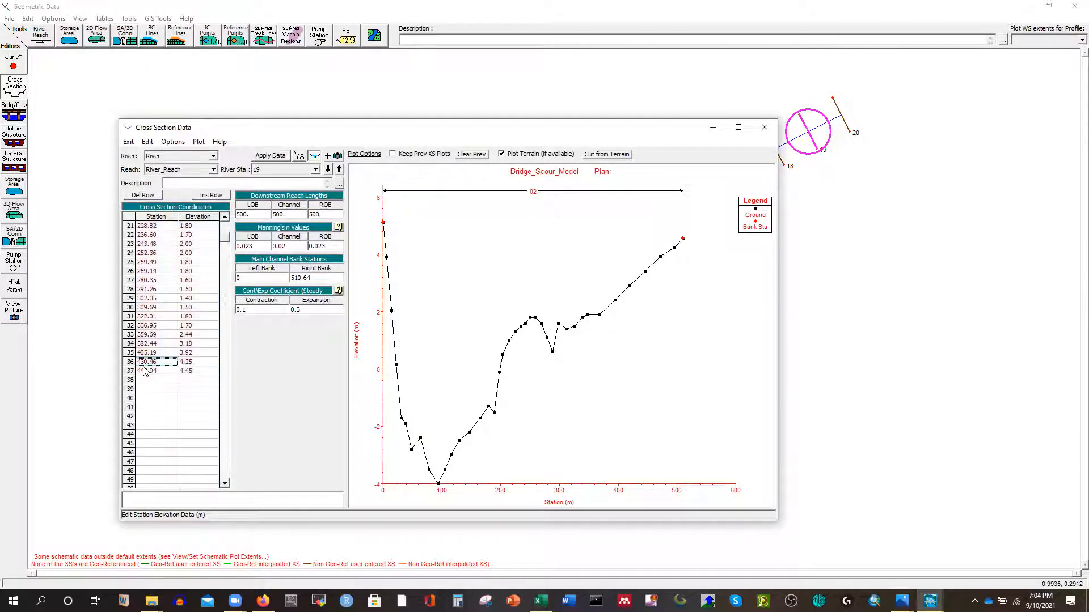
{"action": "left_click", "coordinate": [151, 372]}
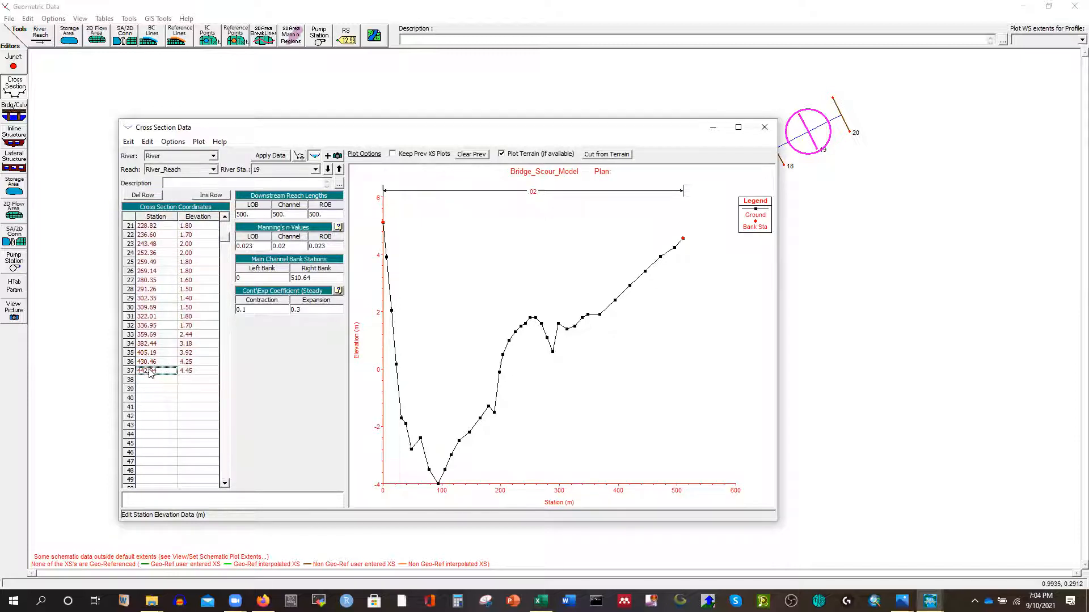
{"action": "left_click", "coordinate": [318, 278]}
{"action": "key", "text": "ctrl+v"}
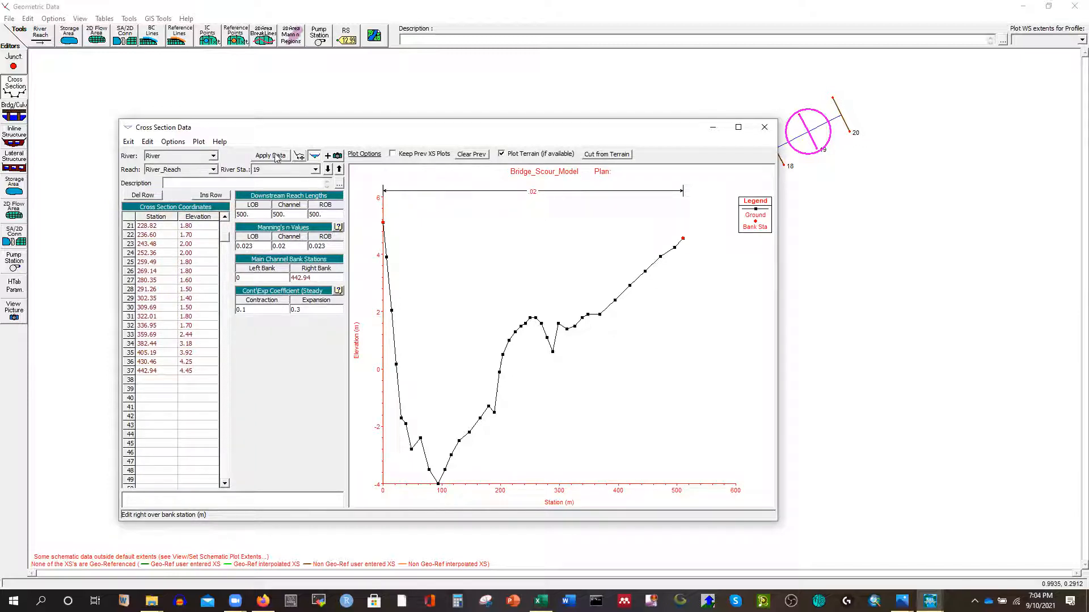
{"action": "left_click", "coordinate": [271, 155]}
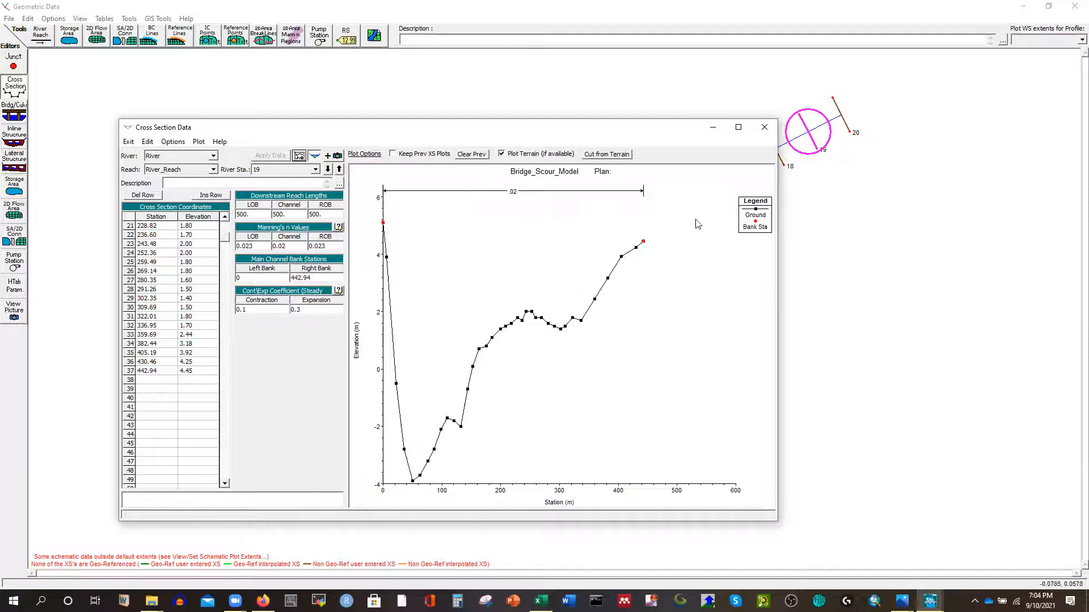
Step: Advance the cross-section editor to river station 18 and swap the open survey workbook for CS-UCS-15.xlsx
{"action": "left_click", "coordinate": [540, 601]}
{"action": "left_click", "coordinate": [1073, 6]}
{"action": "left_click", "coordinate": [327, 169]}
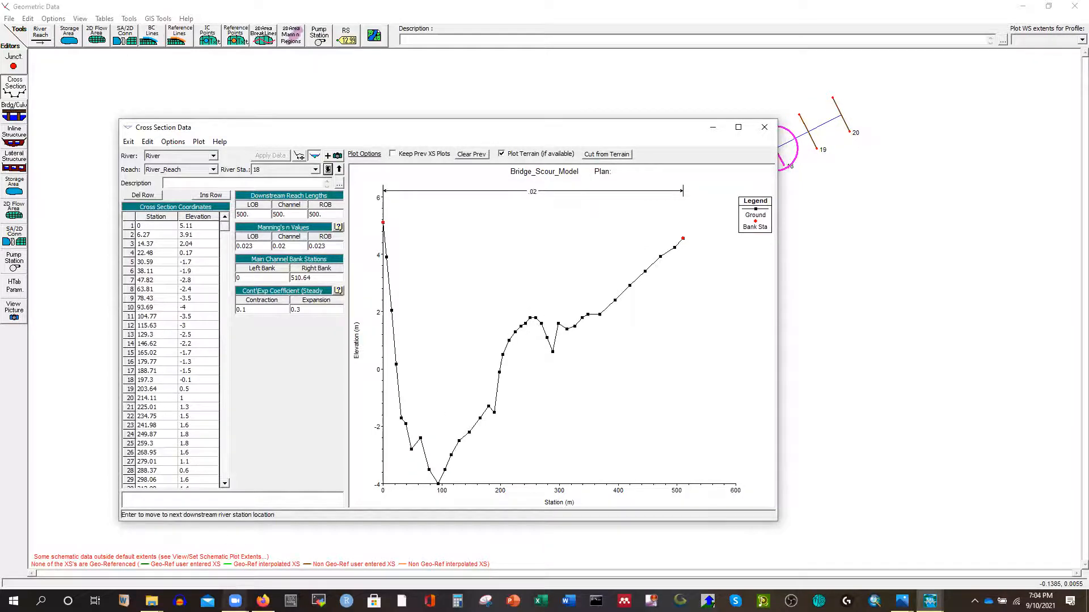
{"action": "left_click", "coordinate": [151, 601]}
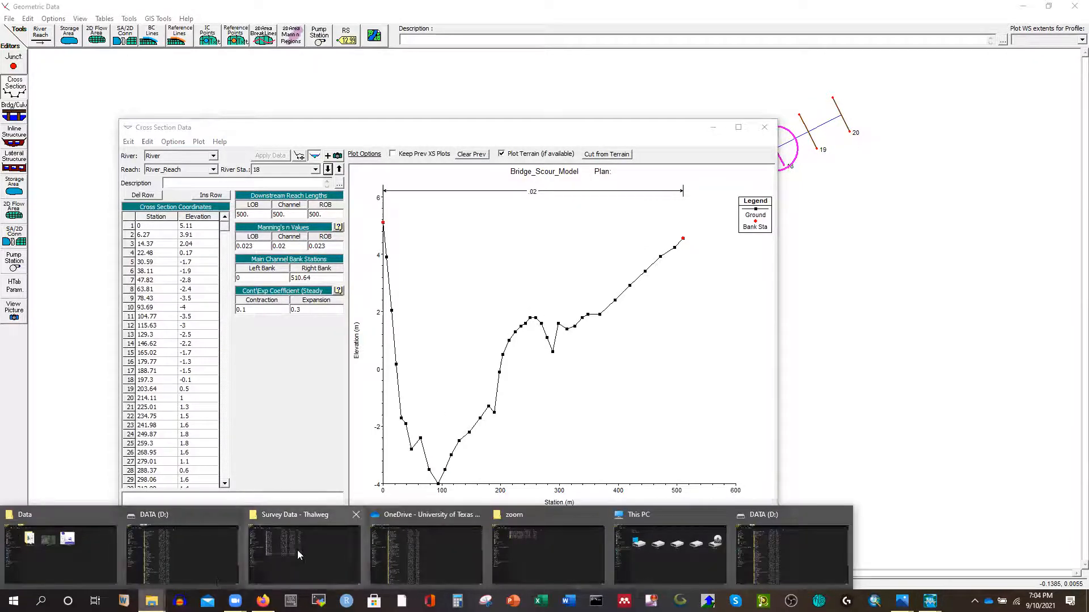
{"action": "left_click", "coordinate": [297, 550]}
{"action": "double_click", "coordinate": [221, 276]}
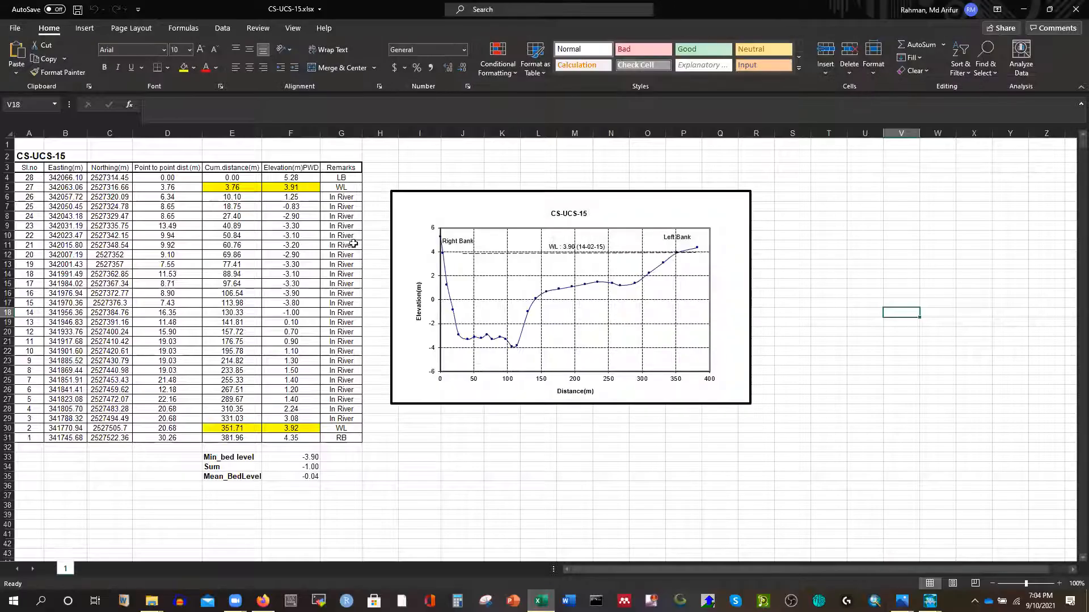
Step: Copy all cumulative distances and elevations of CS-UCS-15 into the cross-section coordinates of river station 18 in HEC-RAS
{"action": "left_click_drag", "start_coordinate": [230, 177], "coordinate": [282, 192]}
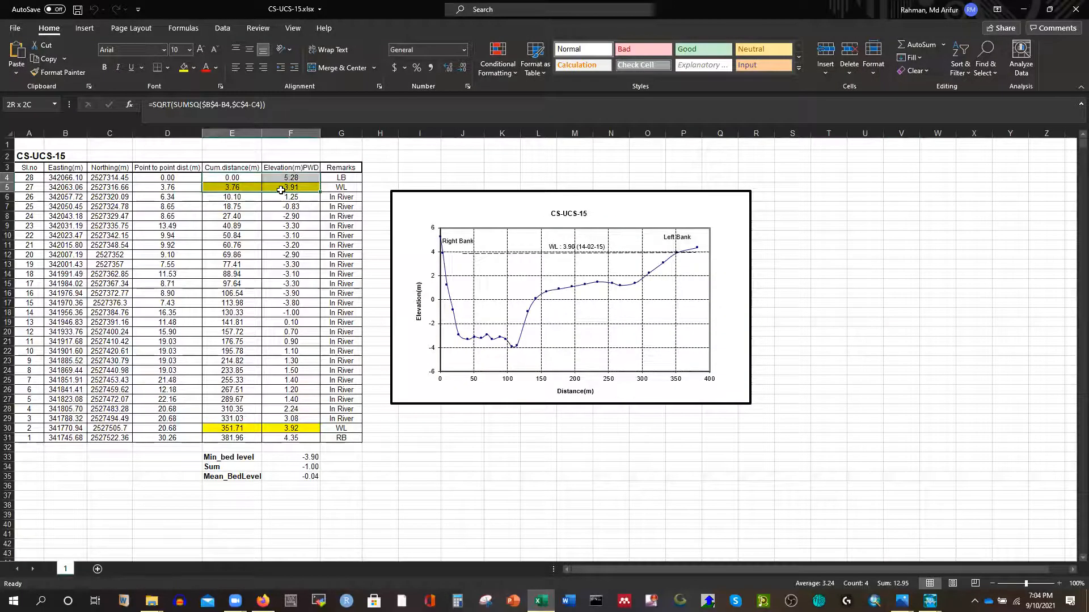
{"action": "key", "text": "ctrl+shift+Down"}
{"action": "key", "text": "ctrl+c"}
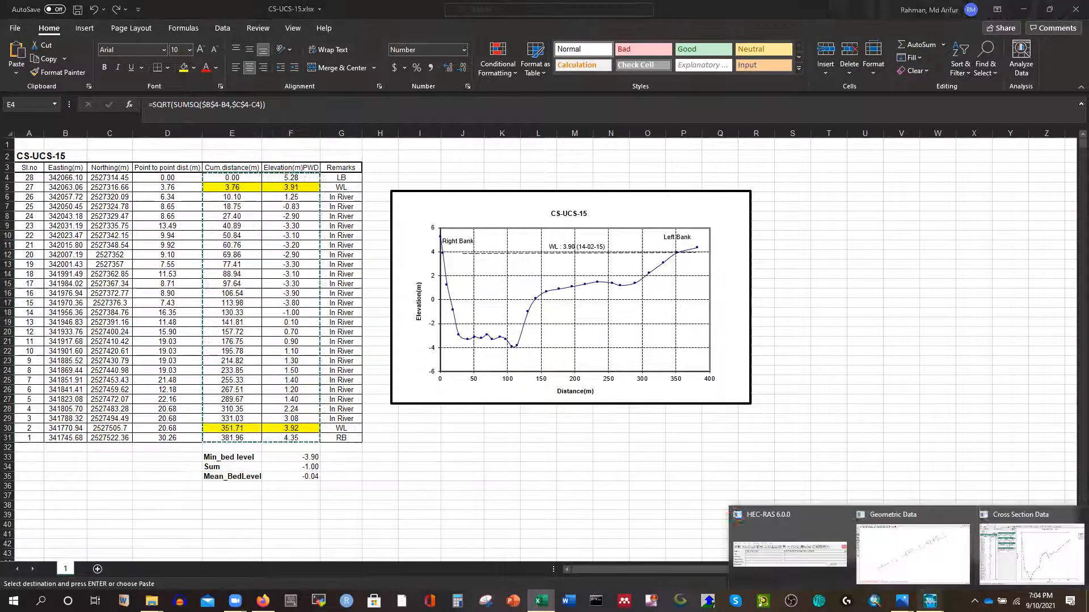
{"action": "left_click", "coordinate": [1029, 547]}
{"action": "left_click", "coordinate": [137, 225]}
{"action": "key", "text": "ctrl+v"}
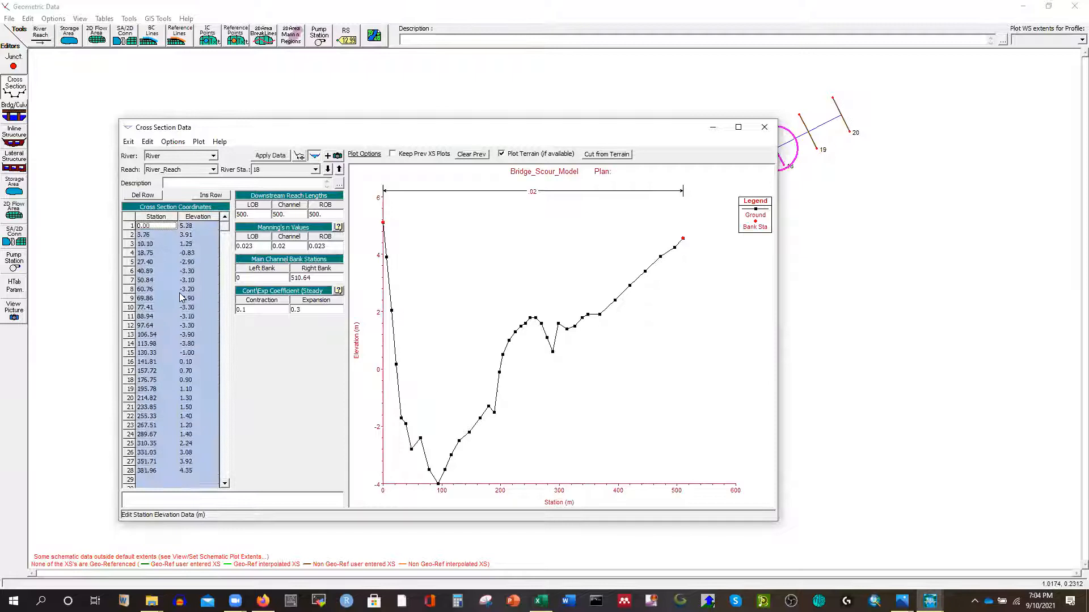
Step: Set the right bank station of river station 18 to its last station value, 381.96, and apply the data
{"action": "left_click", "coordinate": [148, 471]}
{"action": "left_click", "coordinate": [296, 279]}
{"action": "key", "text": "ctrl+v"}
{"action": "left_click", "coordinate": [271, 156]}
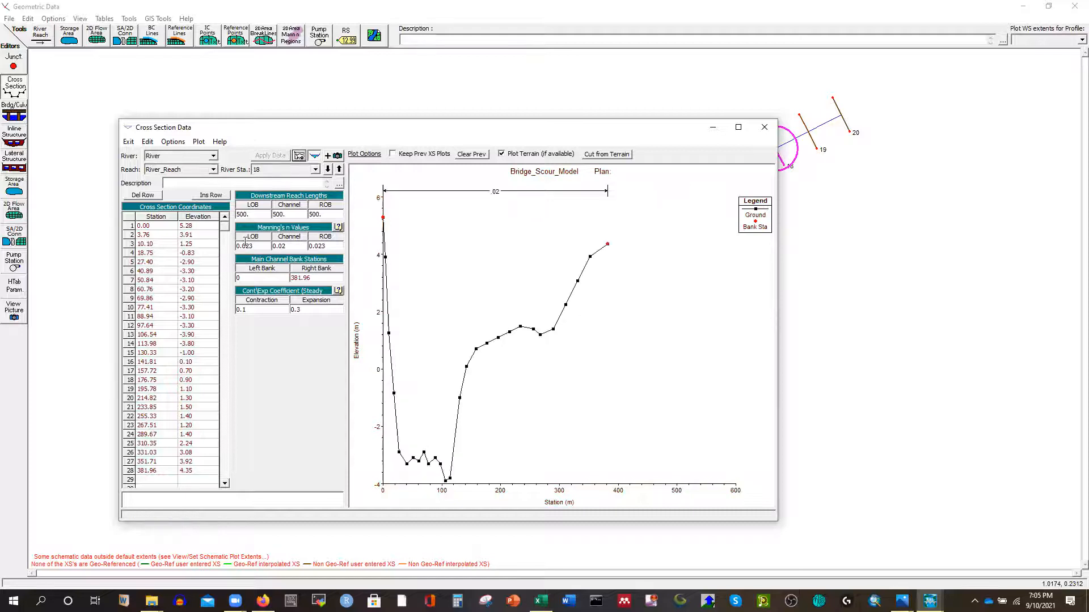
Step: Advance the cross-section editor to river station 17 and swap the open survey workbook for CS-UCS-14.xlsx
{"action": "left_click", "coordinate": [327, 171]}
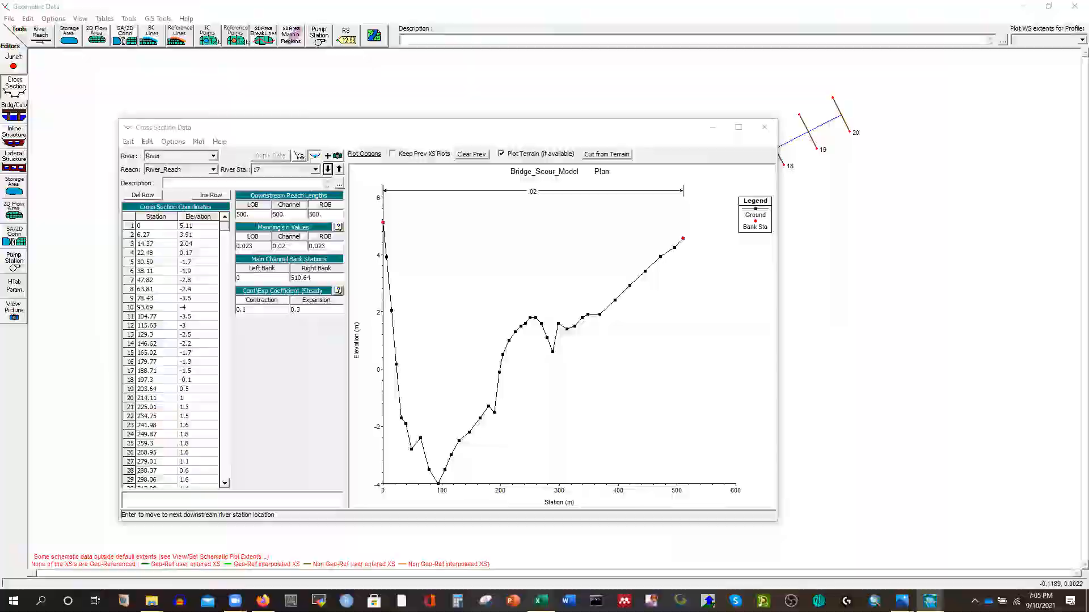
{"action": "left_click", "coordinate": [541, 601]}
{"action": "left_click", "coordinate": [1072, 13]}
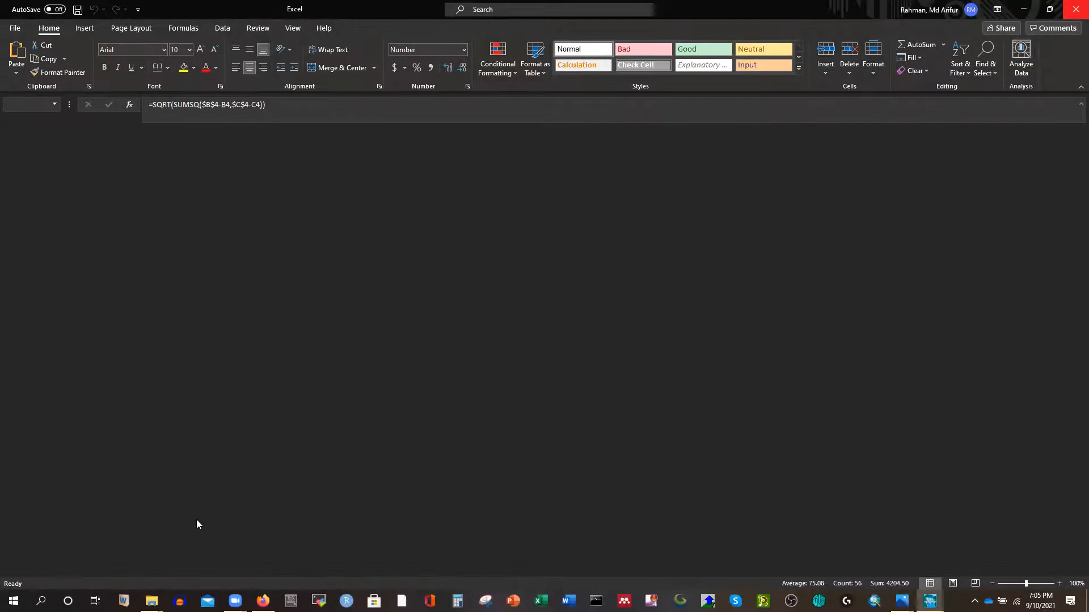
{"action": "mouse_move", "coordinate": [152, 601]}
{"action": "left_click", "coordinate": [283, 550]}
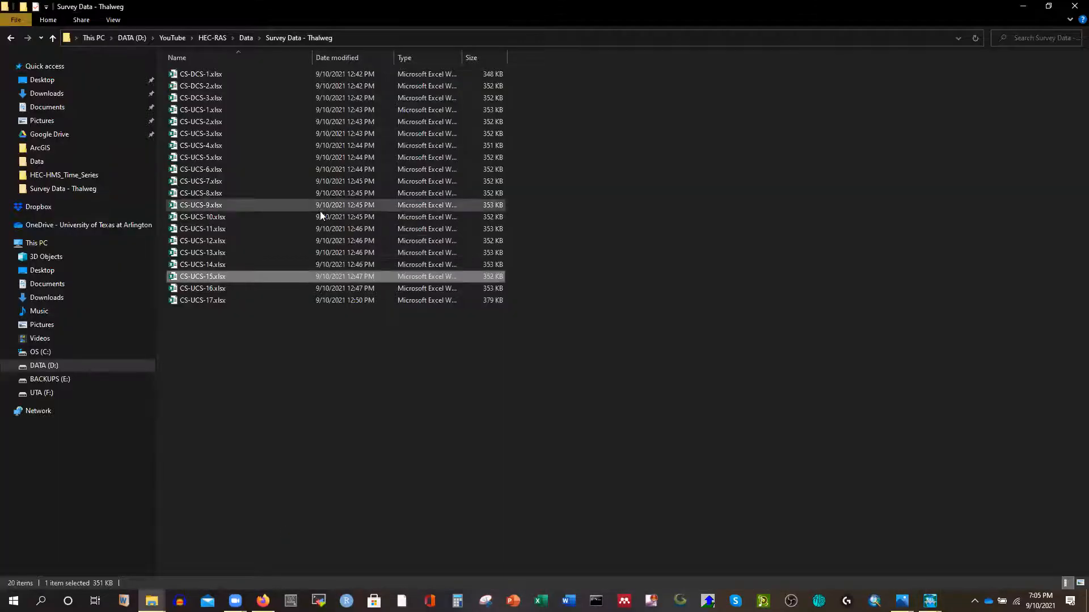
{"action": "double_click", "coordinate": [213, 264]}
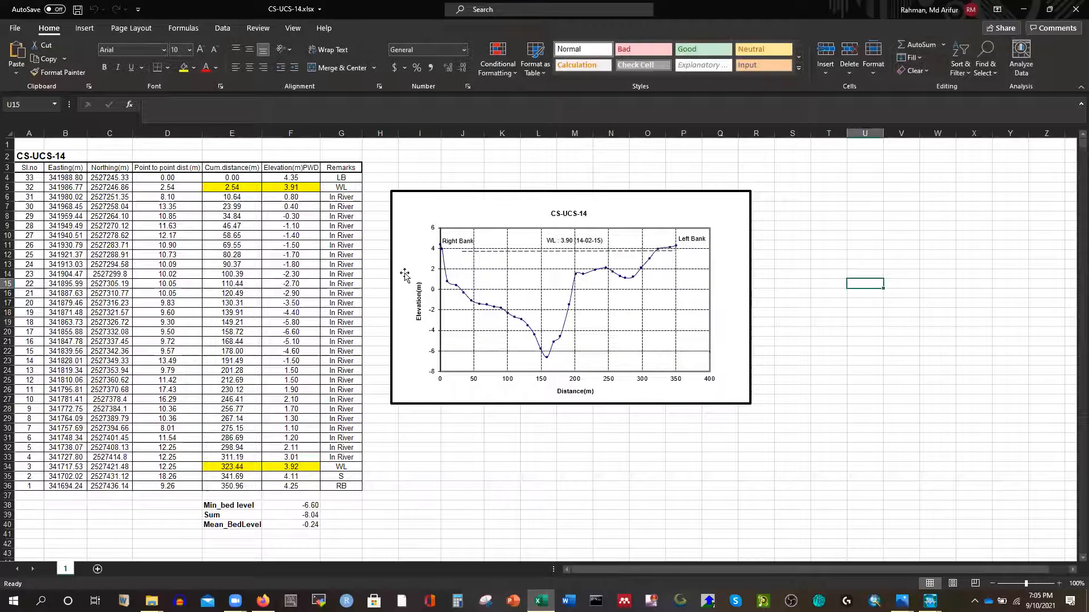
Step: Copy all cumulative distances and elevations of CS-UCS-14 into the cross-section coordinates of river station 17 in HEC-RAS
{"action": "left_click_drag", "start_coordinate": [246, 180], "coordinate": [284, 189]}
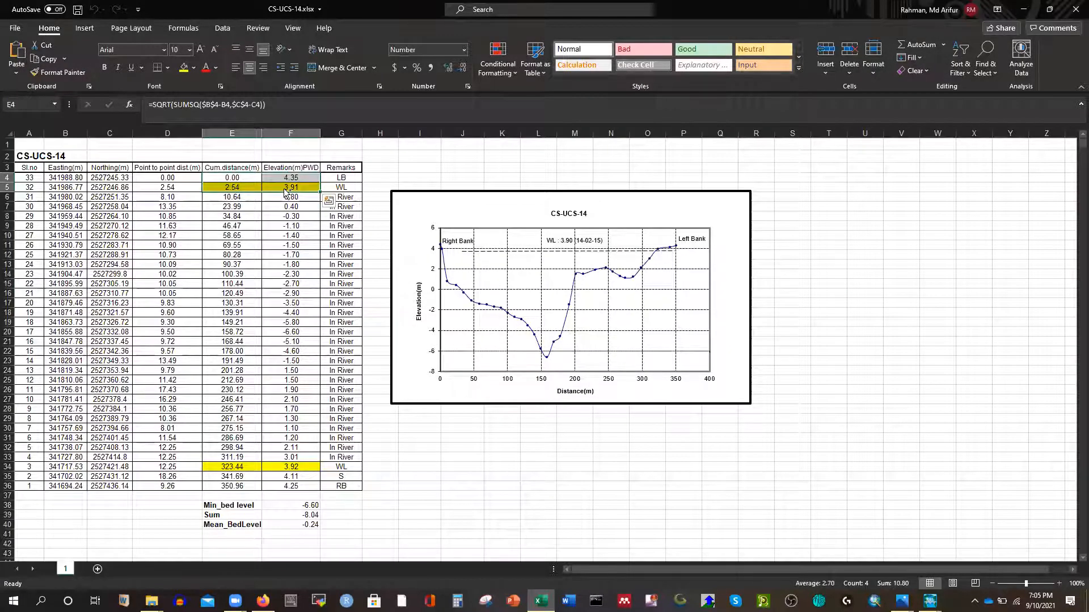
{"action": "key", "text": "ctrl+shift+Down"}
{"action": "key", "text": "ctrl+c"}
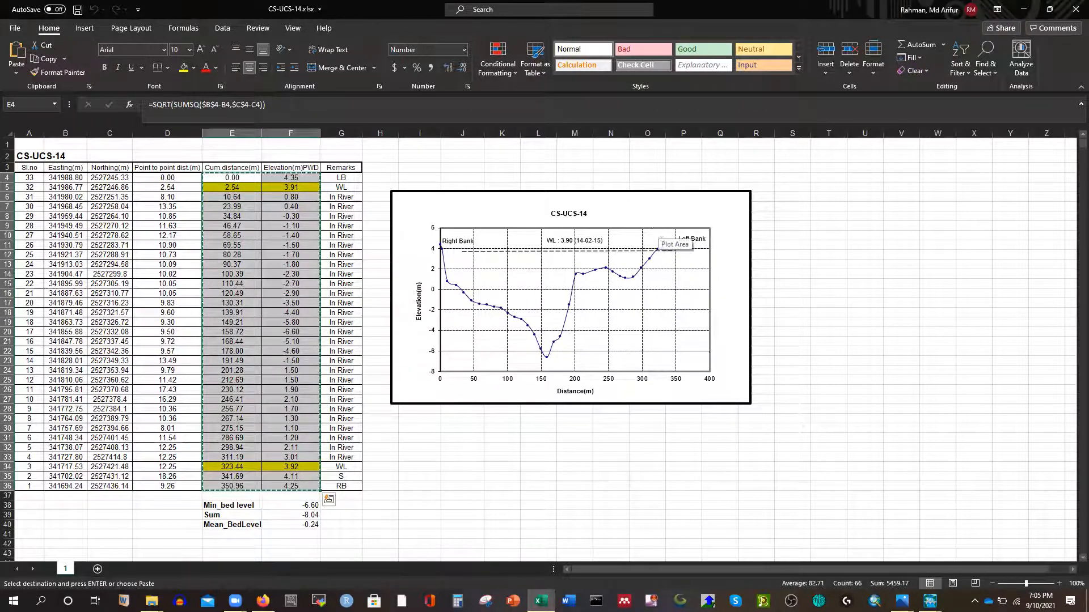
{"action": "left_click", "coordinate": [930, 601]}
{"action": "left_click", "coordinate": [1019, 562]}
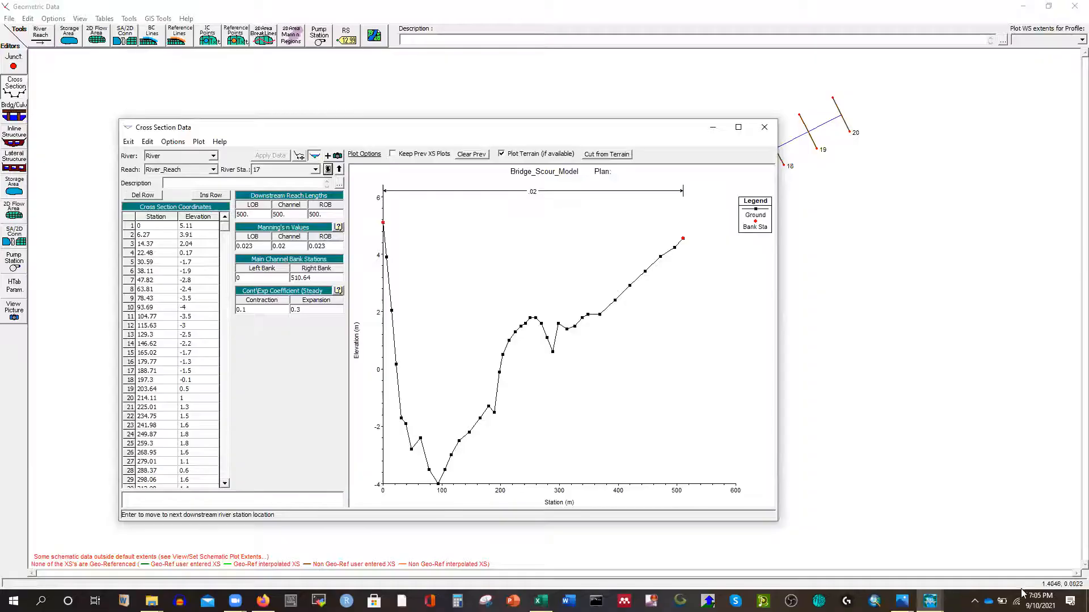
{"action": "left_click", "coordinate": [131, 224]}
{"action": "key", "text": "ctrl+v"}
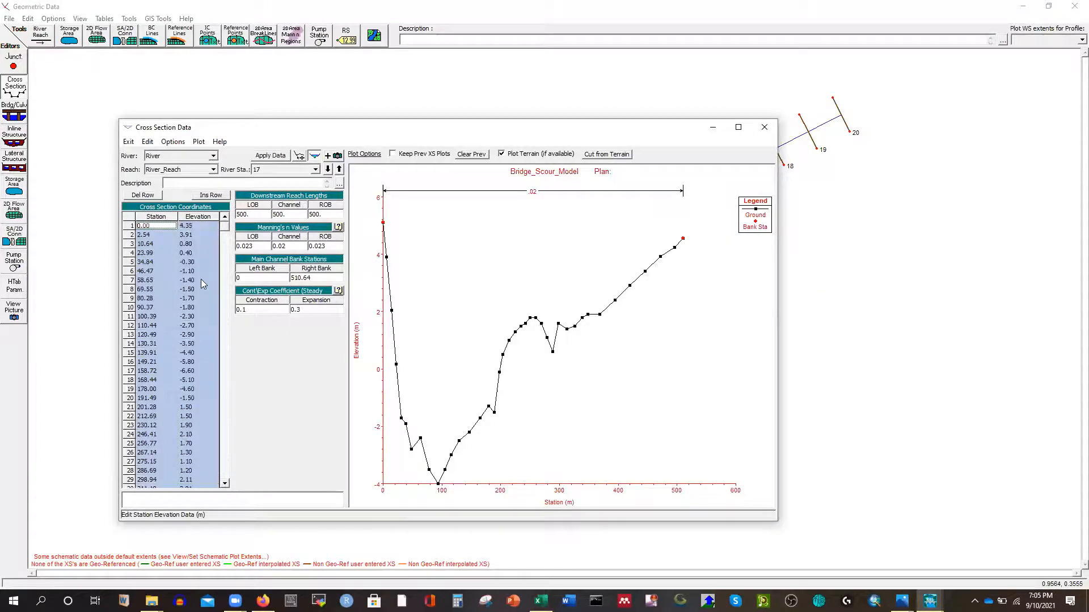
Step: Set the right bank station of river station 17 to its last station value, 350.96, and apply the data
{"action": "scroll", "coordinate": [162, 378], "scroll_direction": "down", "scroll_amount": 3}
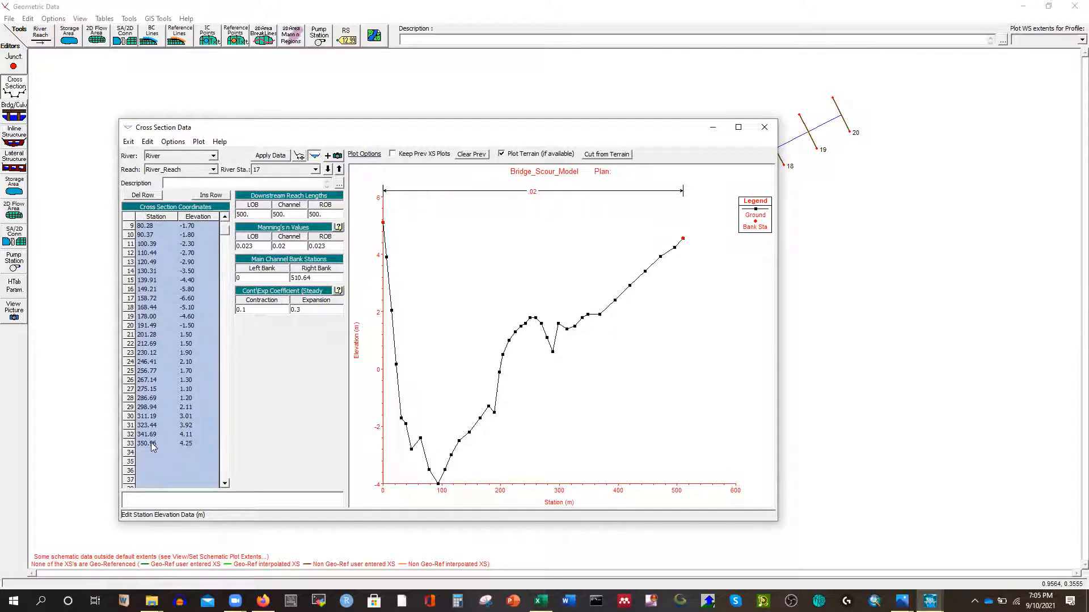
{"action": "left_click", "coordinate": [151, 445]}
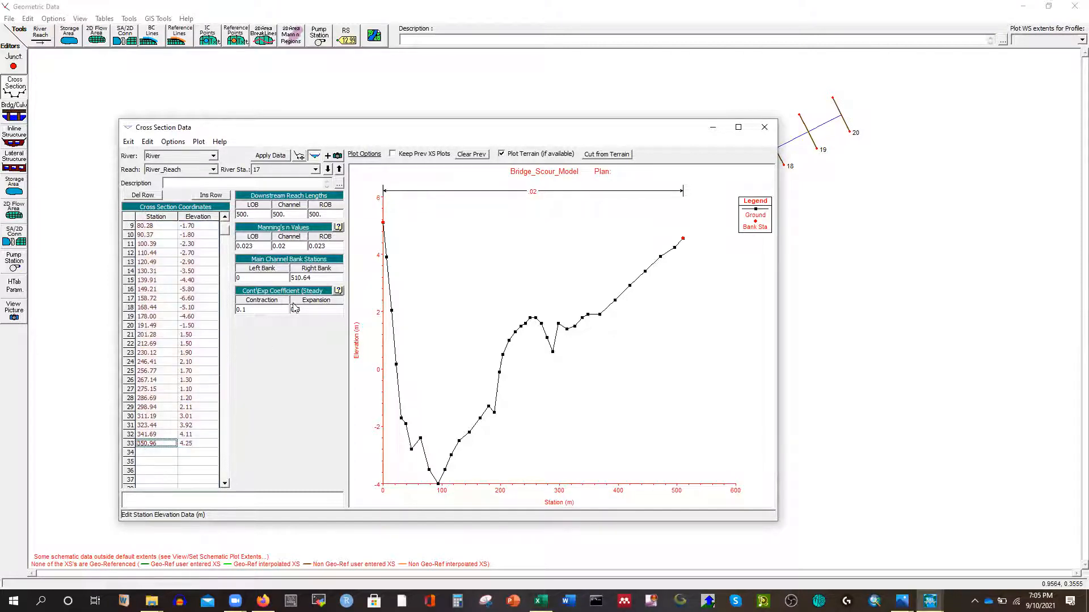
{"action": "double_click", "coordinate": [314, 277]}
{"action": "key", "text": "ctrl+v"}
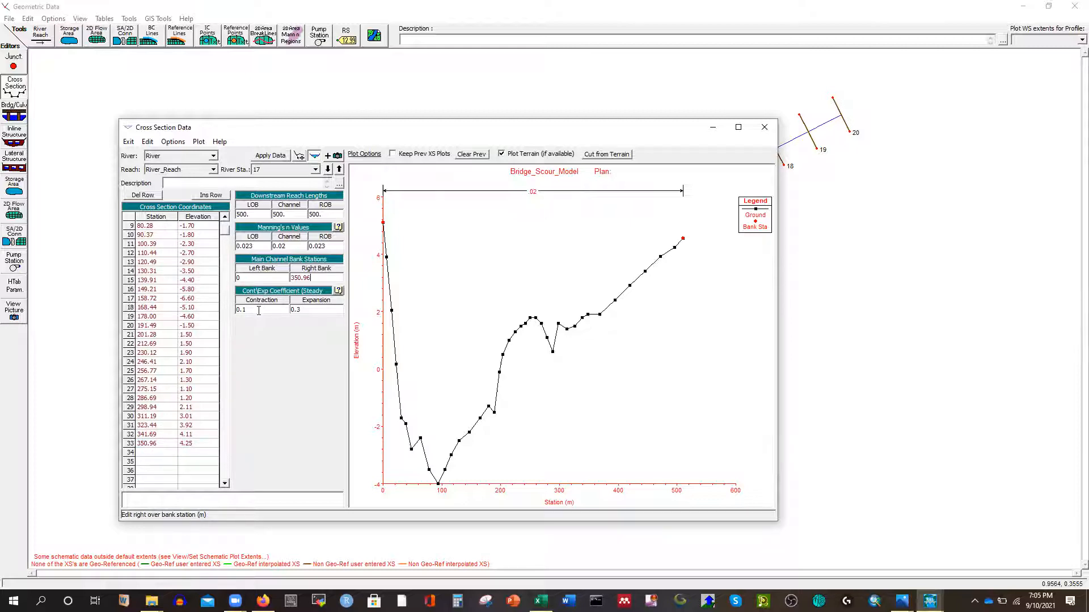
{"action": "left_click", "coordinate": [268, 158]}
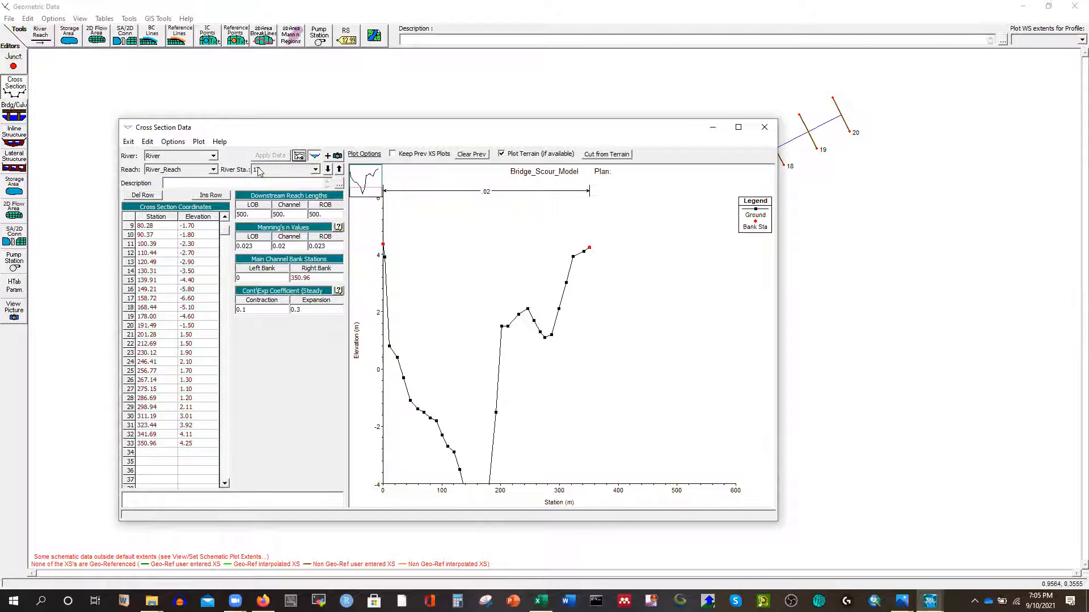
Step: Advance the cross-section editor to river station 16 and open CS-UCS-13.xlsx from the Survey Data - Thalweg folder
{"action": "left_click", "coordinate": [327, 169]}
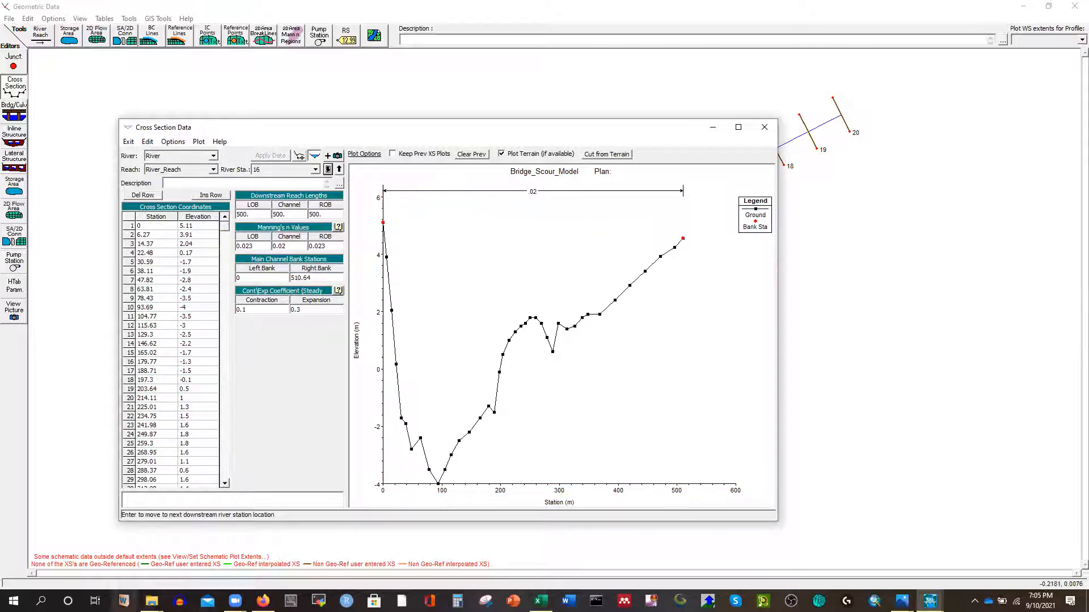
{"action": "left_click", "coordinate": [152, 600]}
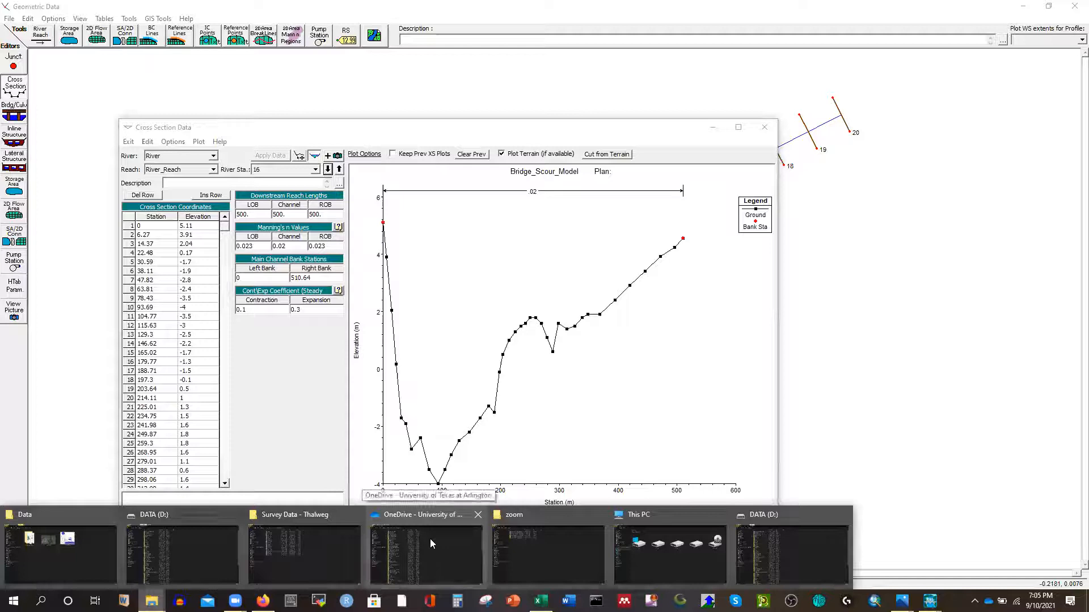
{"action": "left_click", "coordinate": [330, 543]}
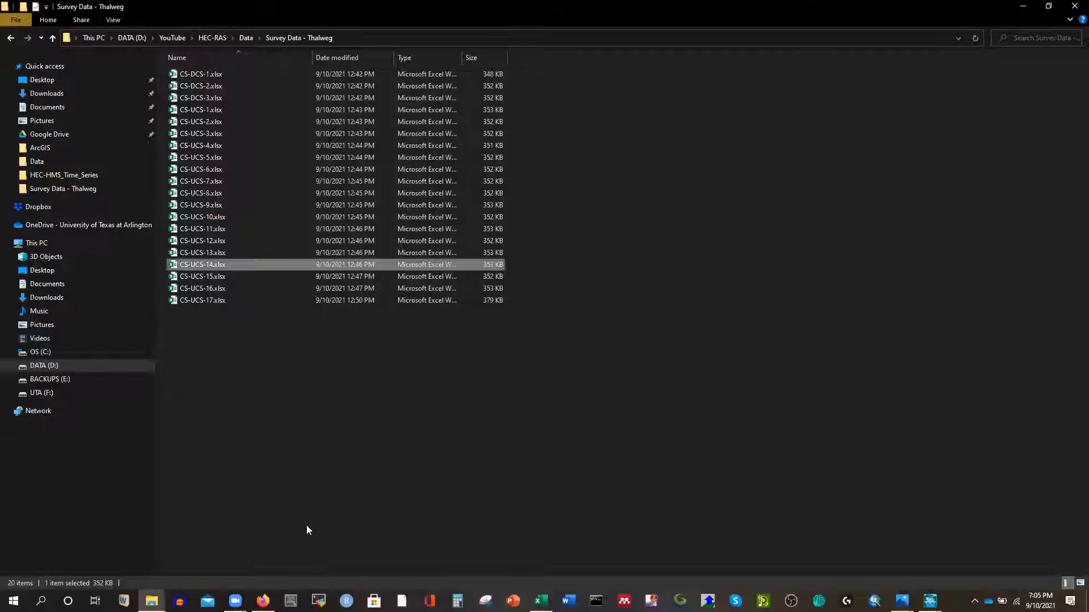
{"action": "double_click", "coordinate": [206, 253]}
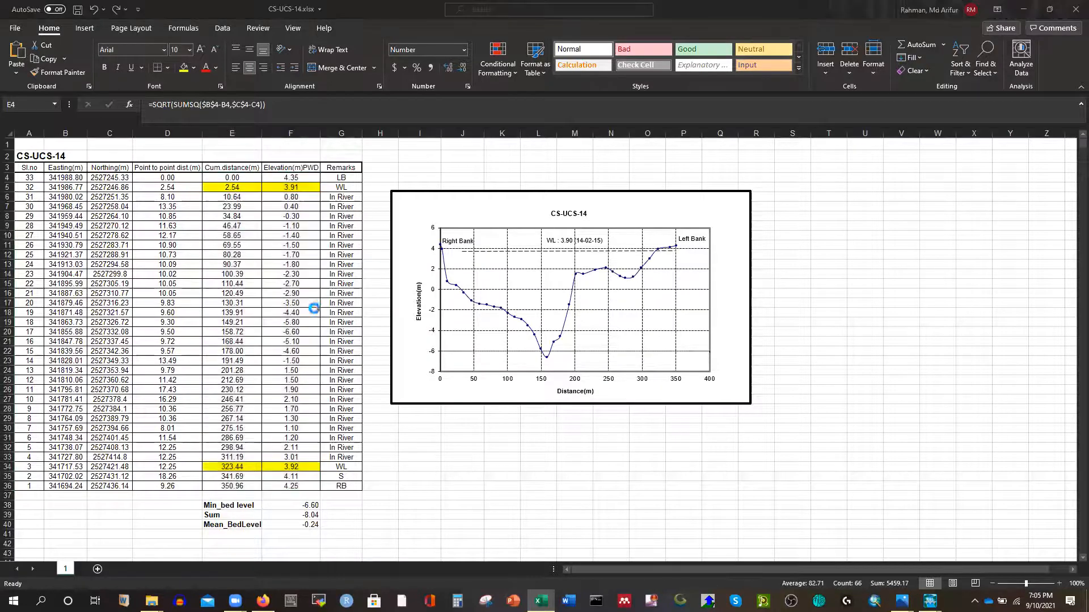
Step: Copy all cumulative distances and elevations of CS-UCS-13 into the cross-section coordinates of river station 16 in HEC-RAS
{"action": "left_click_drag", "start_coordinate": [252, 181], "coordinate": [285, 190]}
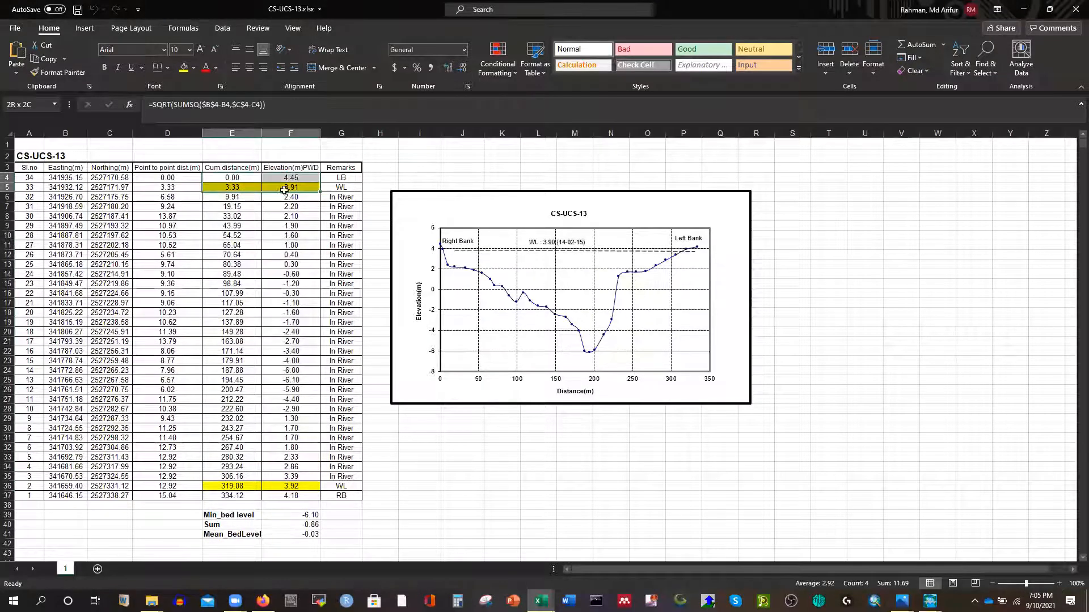
{"action": "key", "text": "ctrl+shift+Down"}
{"action": "key", "text": "ctrl+c"}
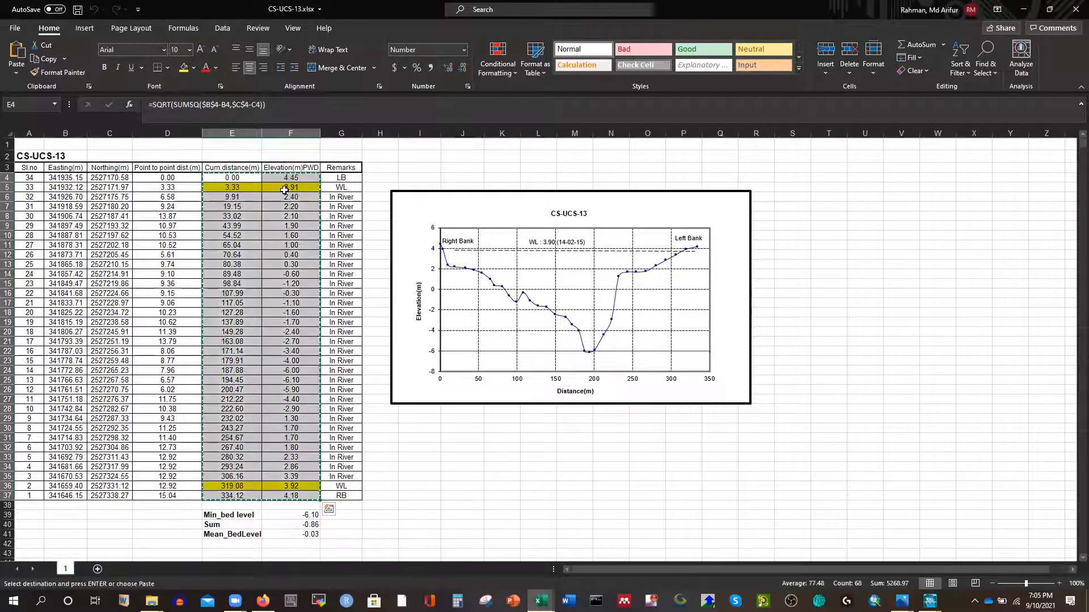
{"action": "mouse_move", "coordinate": [929, 601]}
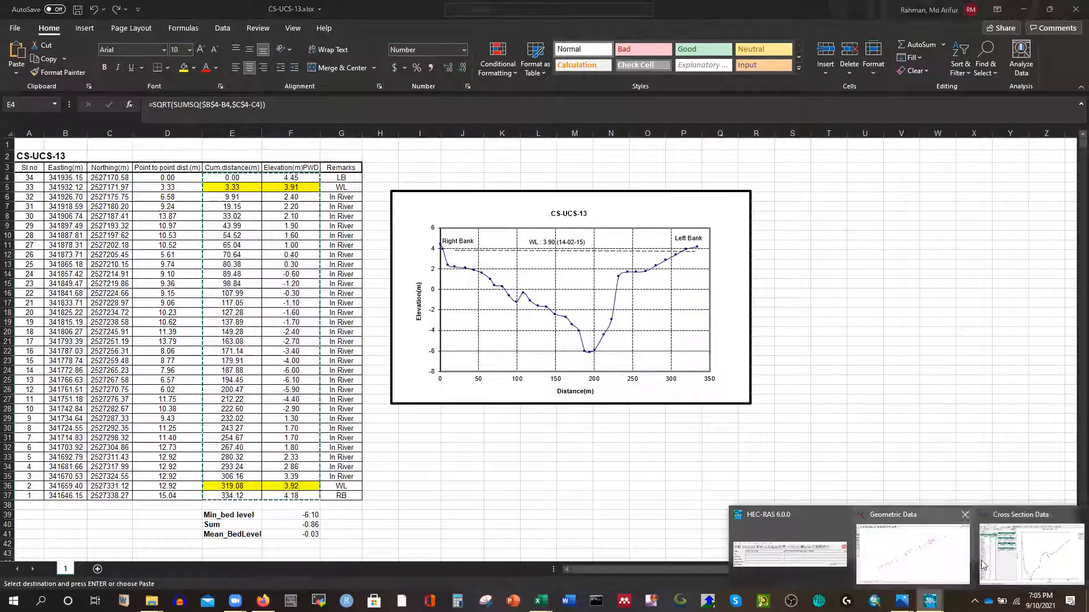
{"action": "left_click", "coordinate": [1028, 553]}
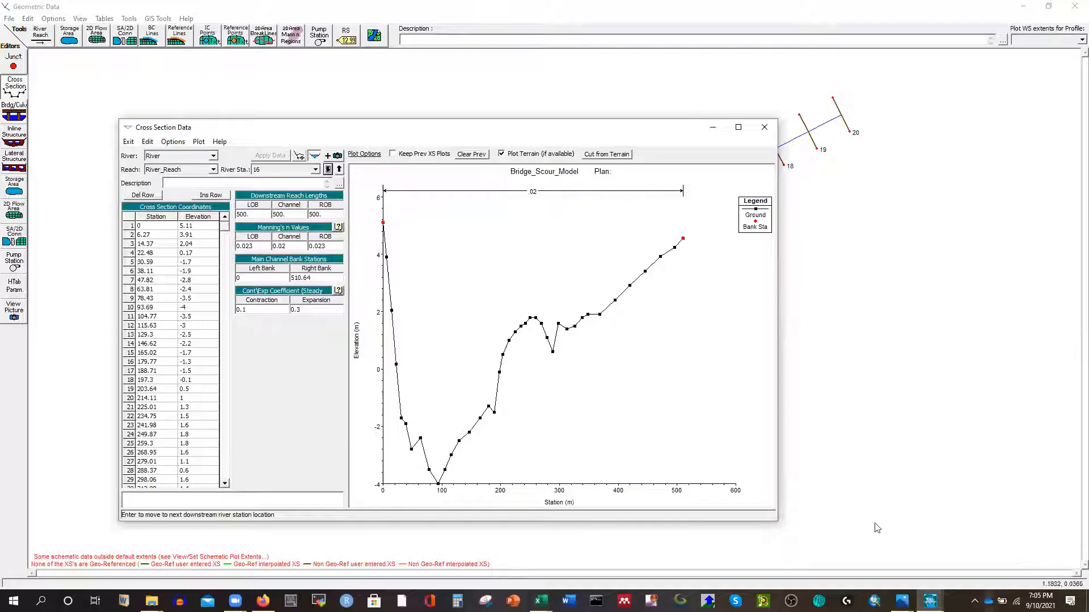
{"action": "left_click", "coordinate": [144, 225]}
{"action": "key", "text": "ctrl+a"}
{"action": "key", "text": "ctrl+v"}
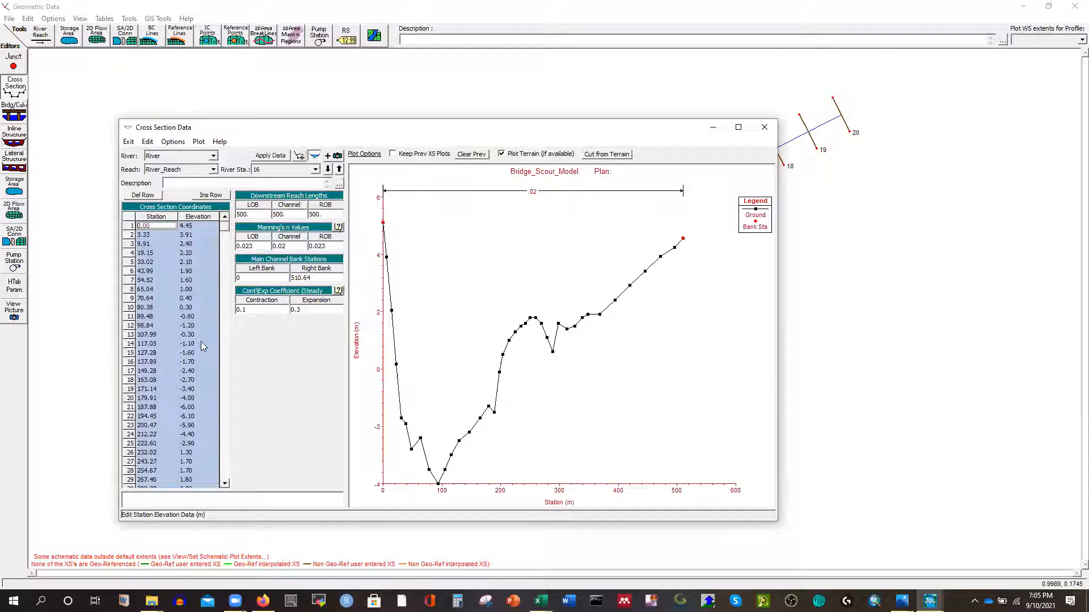
Step: Set the right bank station of river station 16 to its last station value, 334.12, and apply the data
{"action": "scroll", "coordinate": [162, 414], "scroll_direction": "down", "scroll_amount": 1}
{"action": "scroll", "coordinate": [162, 415], "scroll_direction": "down", "scroll_amount": 7}
{"action": "scroll", "coordinate": [162, 415], "scroll_direction": "up", "scroll_amount": 1}
{"action": "left_click", "coordinate": [150, 263]}
{"action": "left_click", "coordinate": [151, 273]}
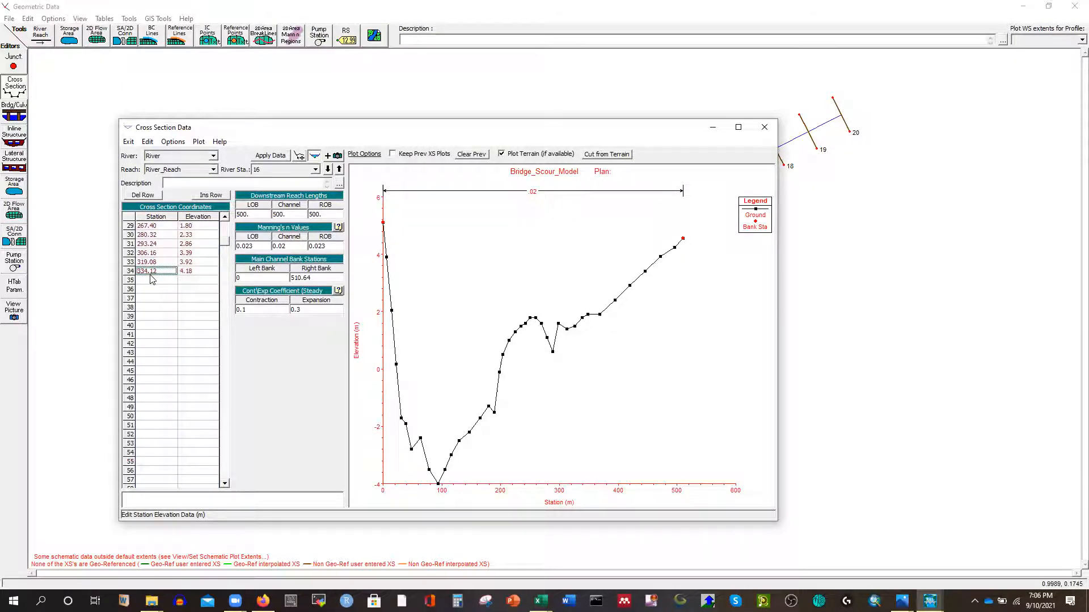
{"action": "left_click_drag", "start_coordinate": [313, 278], "coordinate": [255, 279]}
{"action": "key", "text": "ctrl+v"}
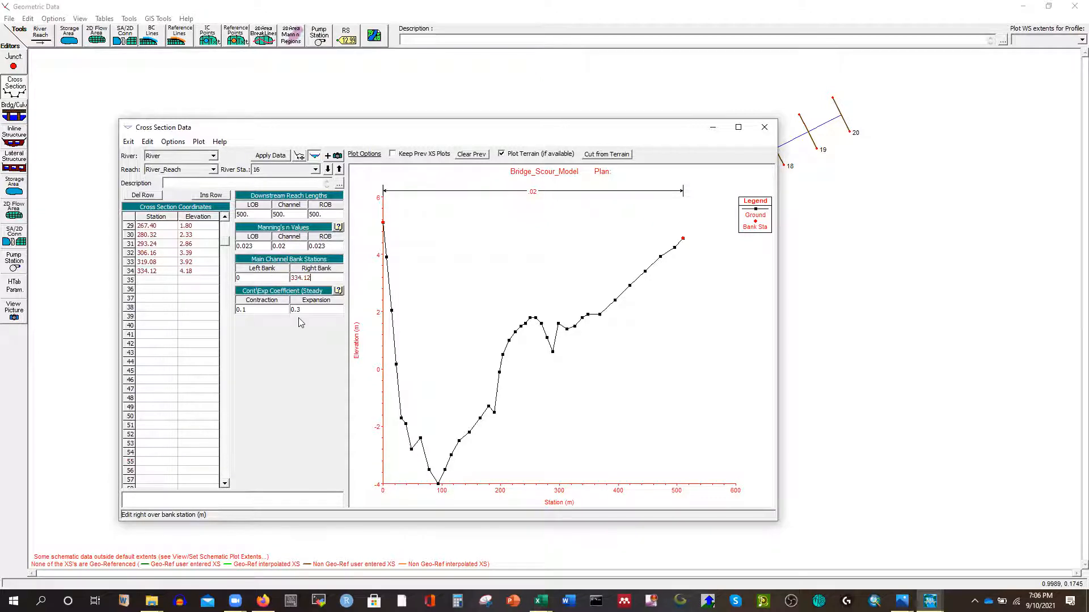
{"action": "left_click", "coordinate": [271, 157]}
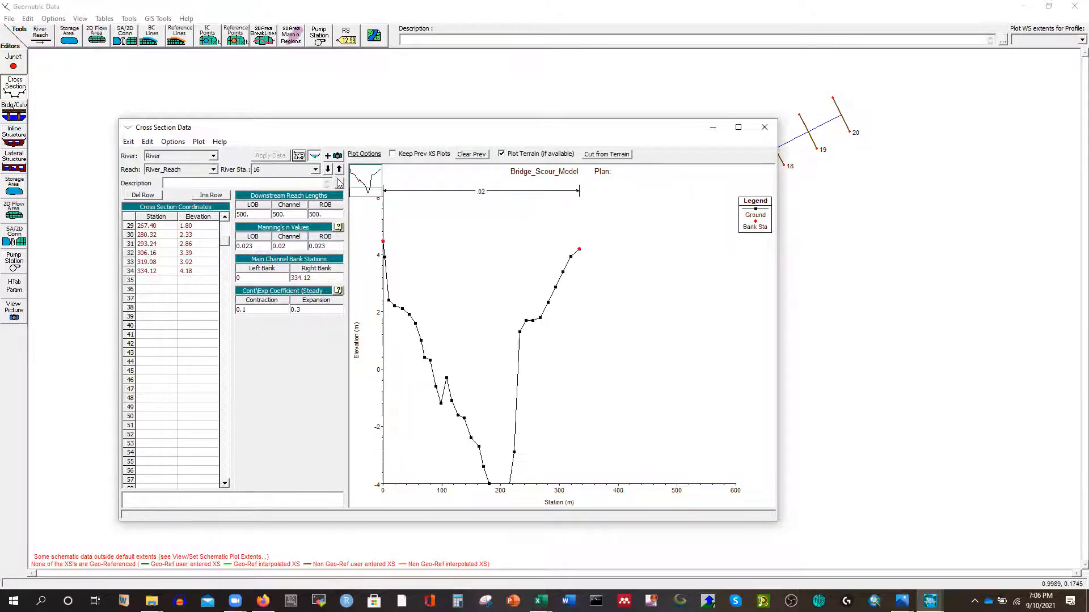
Step: Advance the cross-section editor to river station 15 and replace the open survey workbooks with CS-UCS-12.xlsx
{"action": "left_click", "coordinate": [328, 169]}
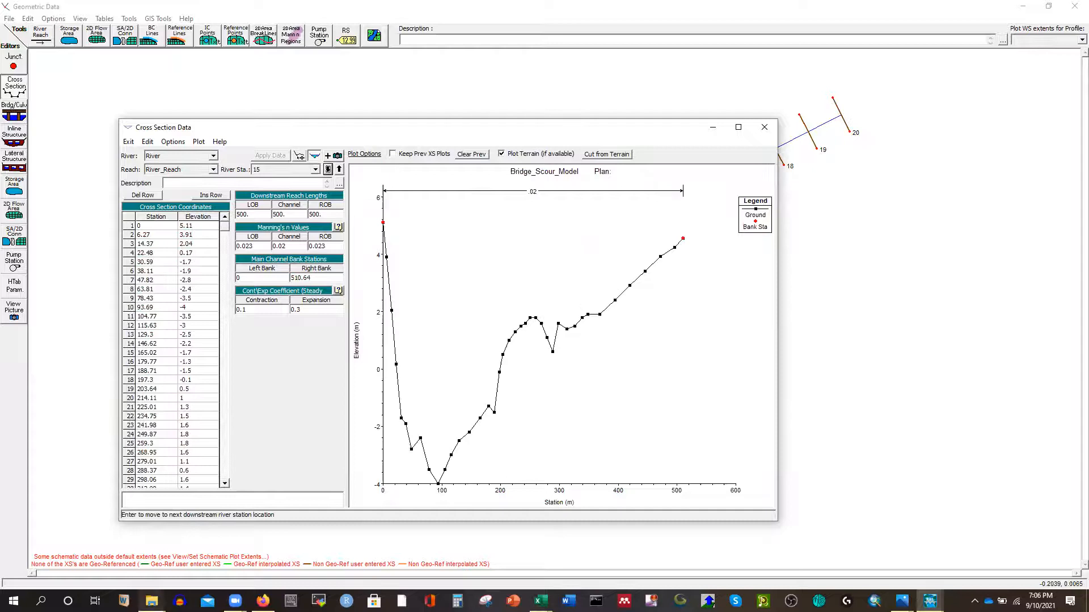
{"action": "left_click", "coordinate": [541, 601]}
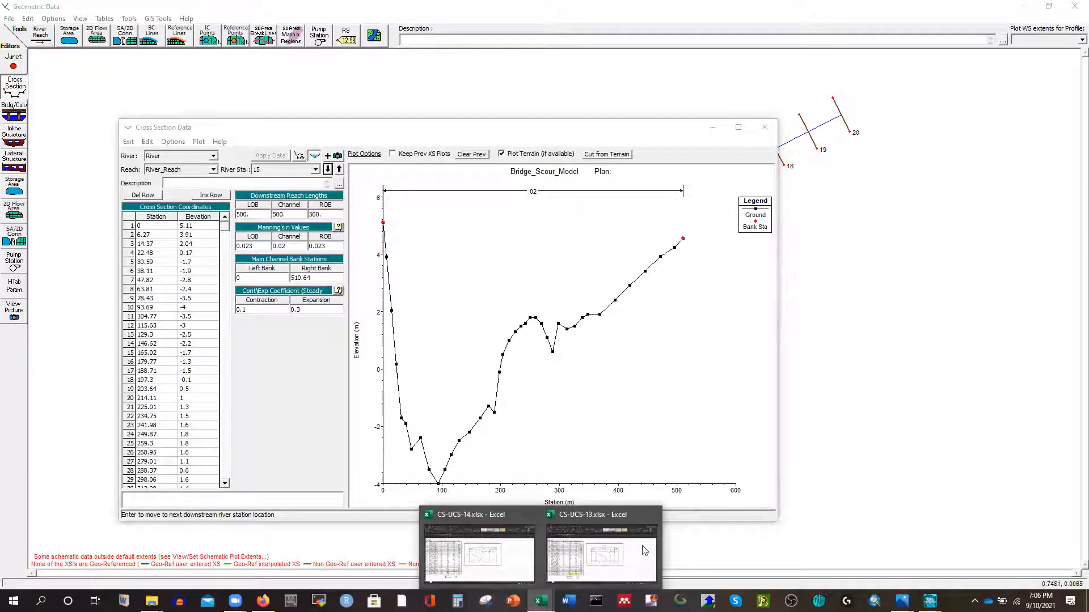
{"action": "left_click", "coordinate": [653, 515]}
{"action": "left_click", "coordinate": [592, 516]}
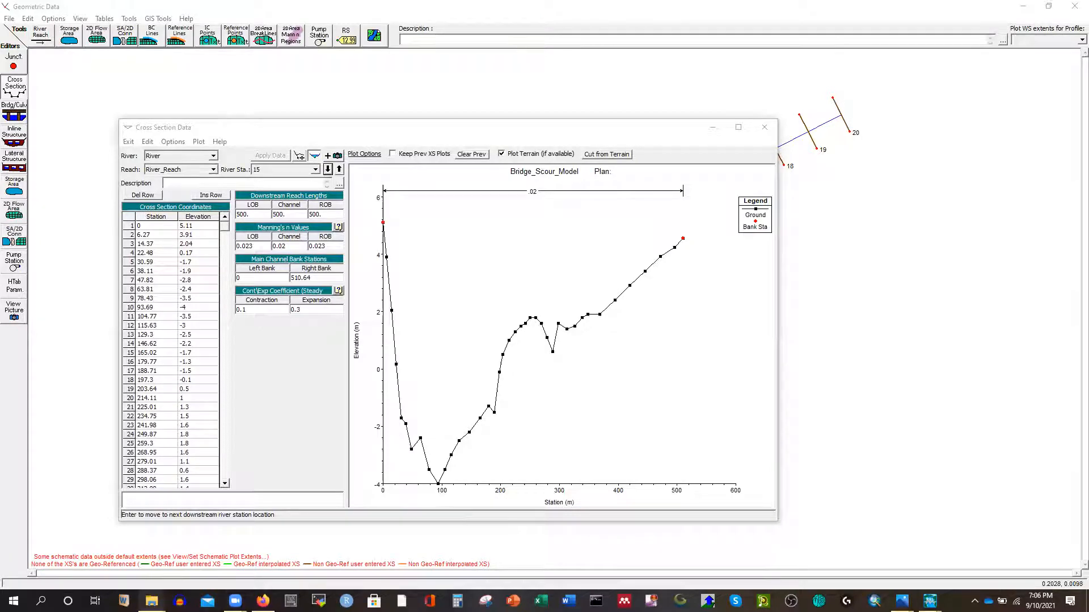
{"action": "mouse_move", "coordinate": [151, 601]}
{"action": "left_click", "coordinate": [282, 553]}
{"action": "double_click", "coordinate": [208, 241]}
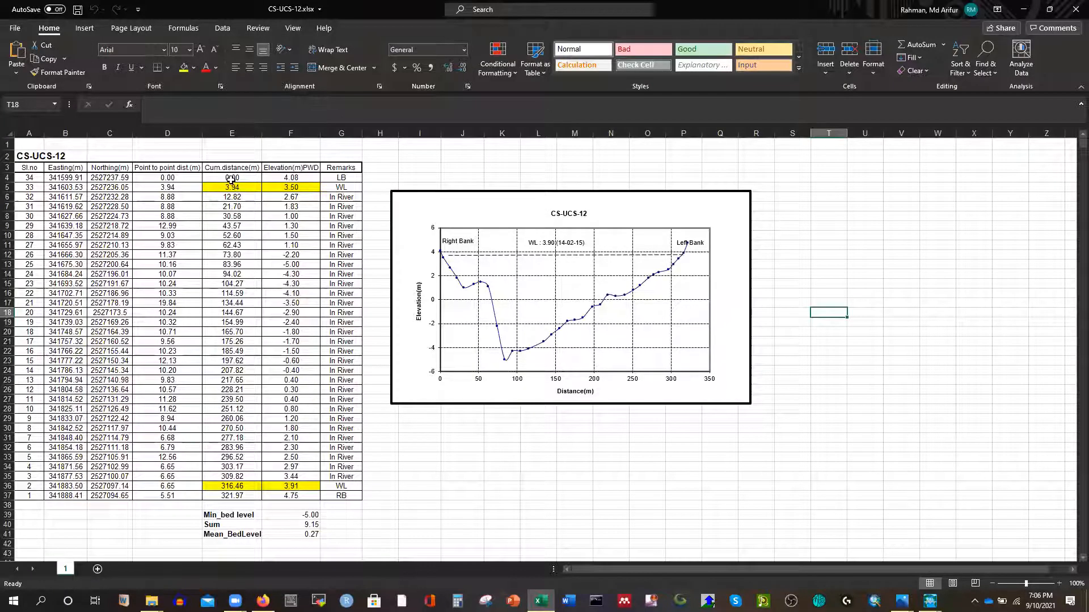
Step: Copy all cumulative distances and elevations of CS-UCS-12 into the cross-section coordinates of river station 15 in HEC-RAS
{"action": "left_click_drag", "start_coordinate": [231, 180], "coordinate": [285, 194]}
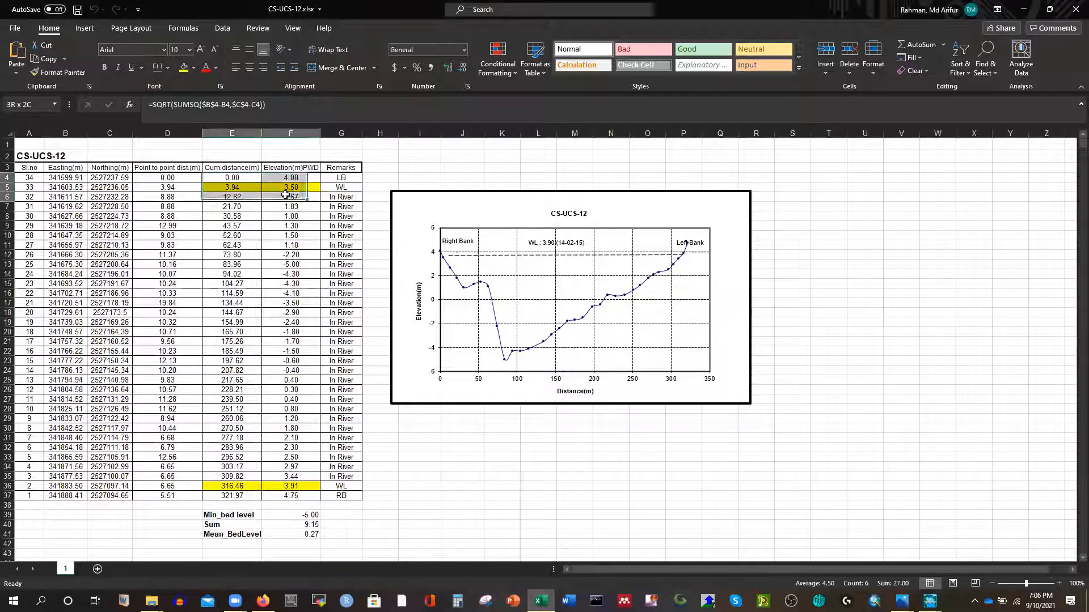
{"action": "key", "text": "ctrl+shift+Down"}
{"action": "key", "text": "ctrl+c"}
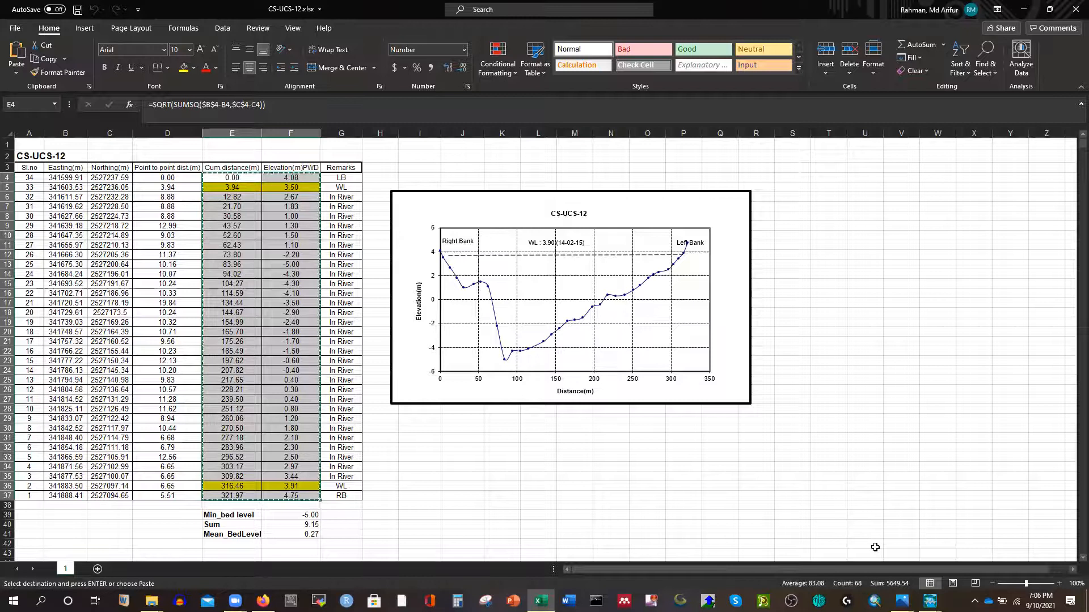
{"action": "mouse_move", "coordinate": [930, 600]}
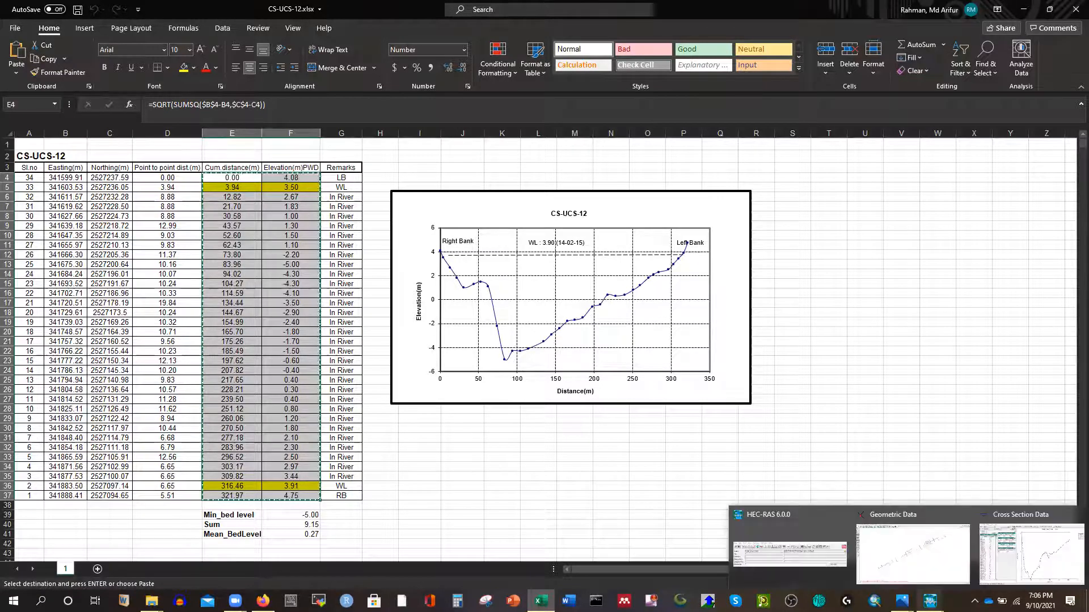
{"action": "left_click", "coordinate": [1031, 553]}
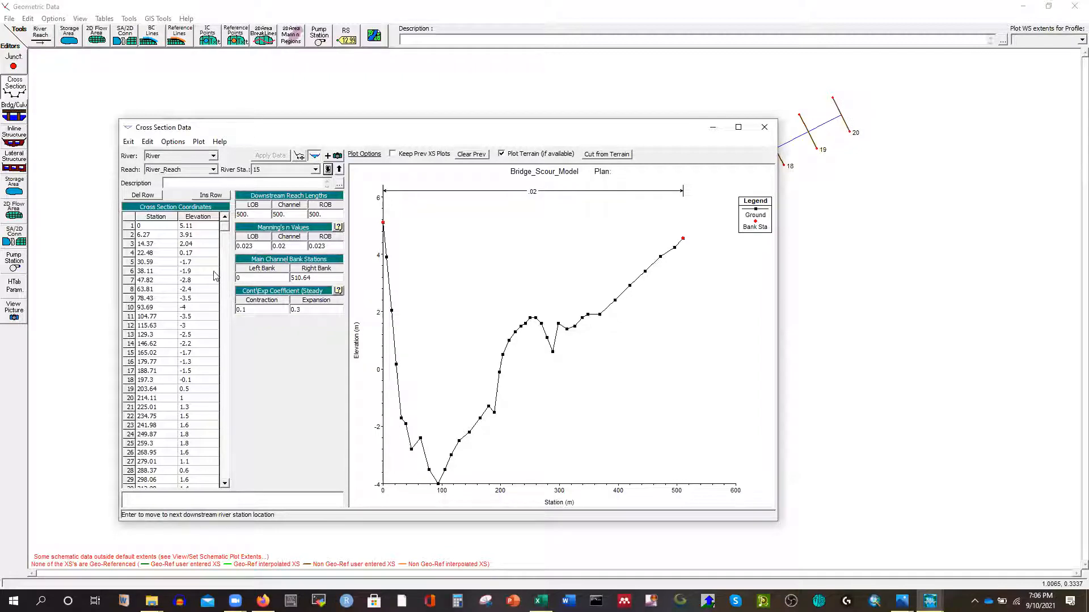
{"action": "mouse_move", "coordinate": [225, 229]}
{"action": "left_mouse_down"}
{"action": "mouse_move", "coordinate": [225, 238]}
{"action": "mouse_move", "coordinate": [224, 220]}
{"action": "left_mouse_up"}
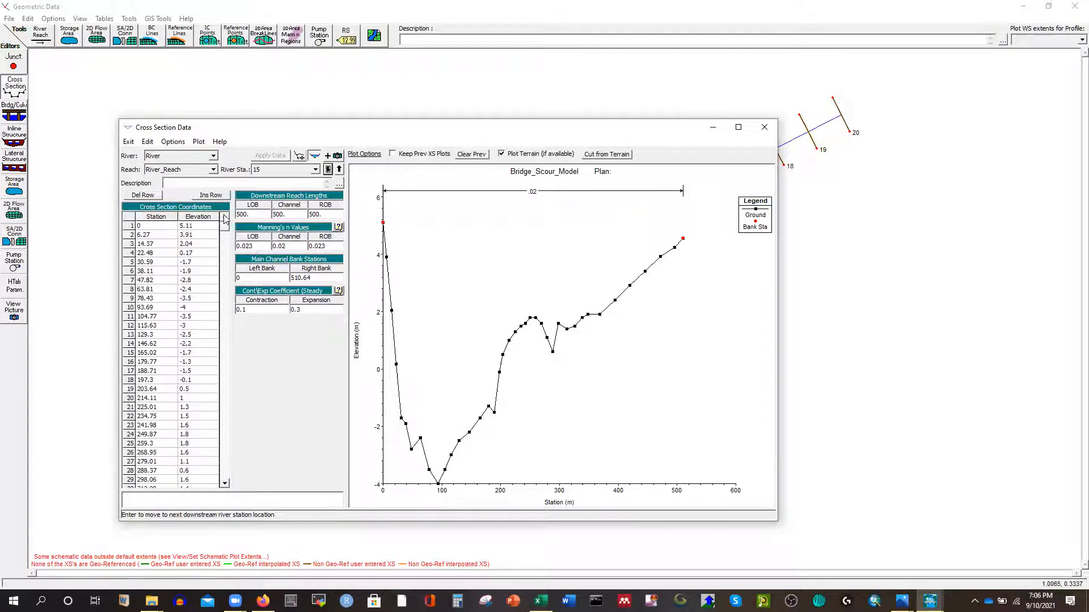
{"action": "left_click", "coordinate": [135, 217]}
{"action": "key", "text": "ctrl+v"}
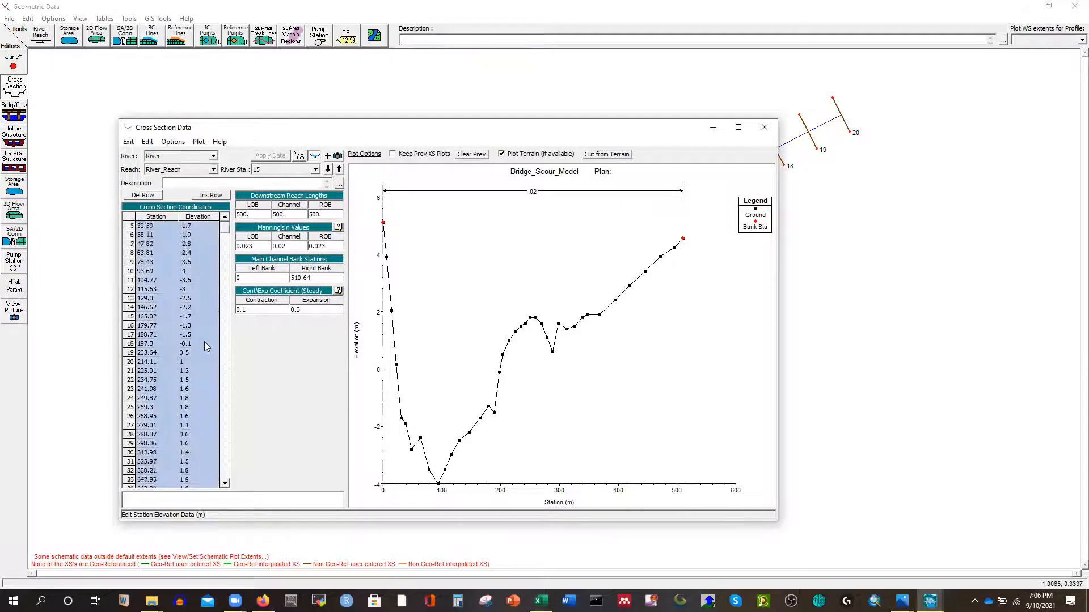
Step: Set the right bank station of river station 15 to its last station value, 321.97, and apply the data
{"action": "scroll", "coordinate": [179, 339], "scroll_direction": "down", "scroll_amount": 5}
{"action": "left_click", "coordinate": [145, 382]}
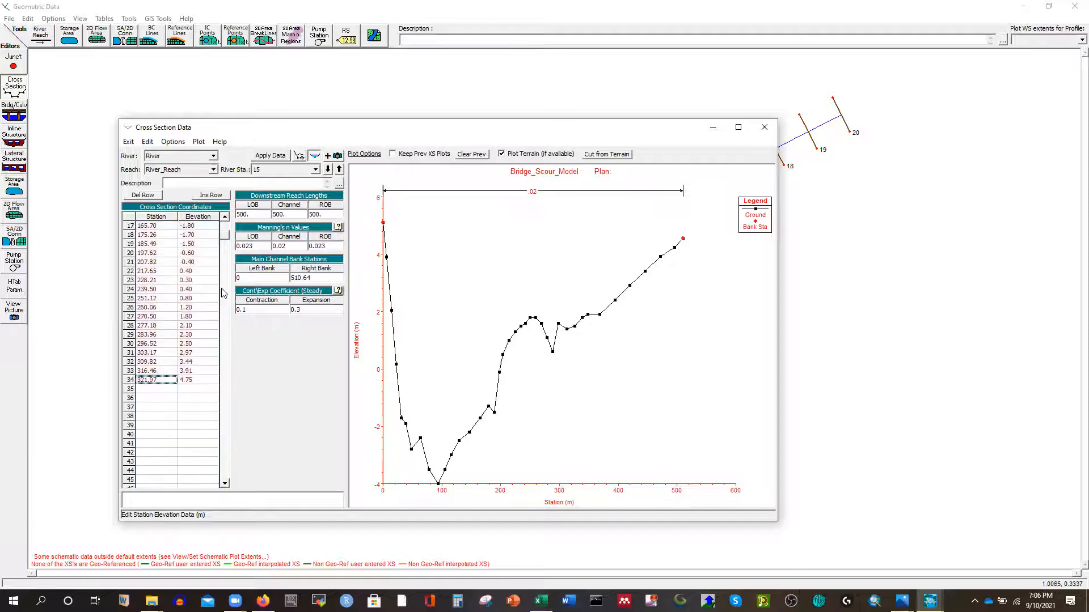
{"action": "double_click", "coordinate": [306, 278]}
{"action": "key", "text": "ctrl+v"}
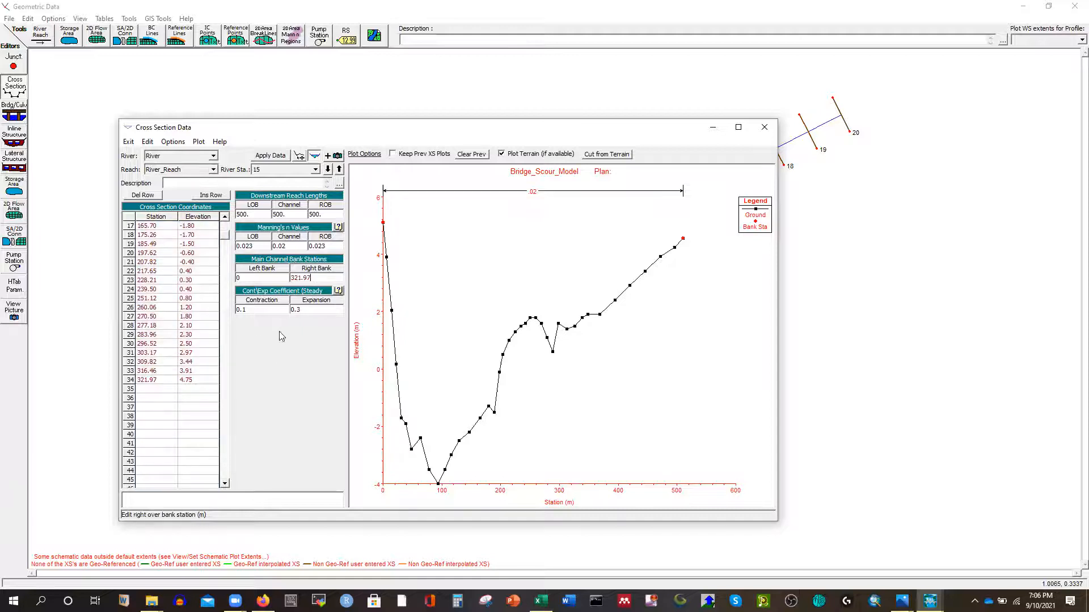
{"action": "left_click", "coordinate": [271, 156]}
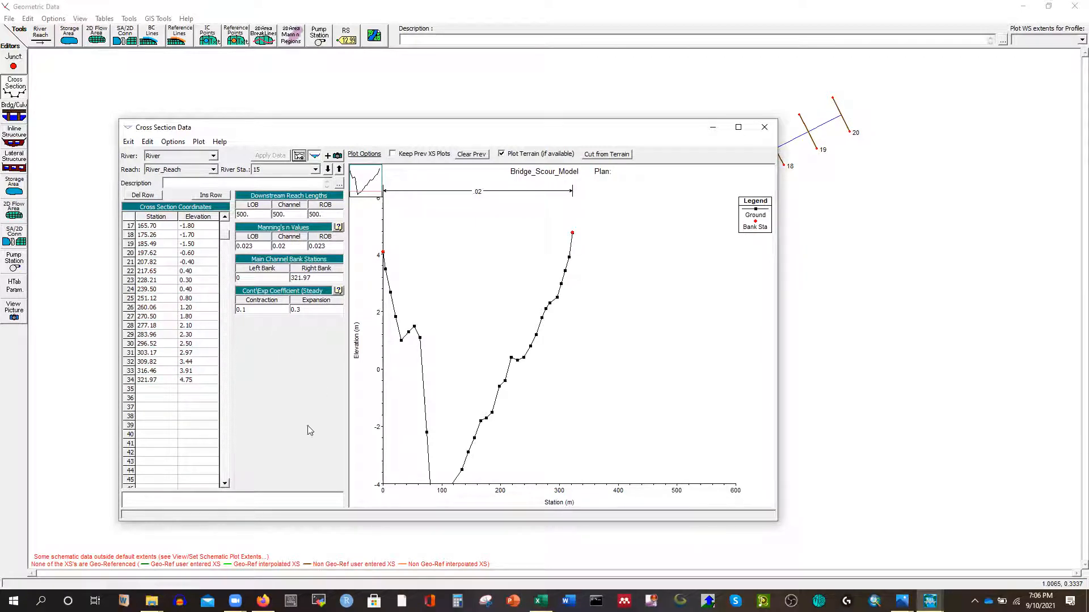
Step: Close the CS-UCS-12 workbook and open CS-UCS-11.xlsx from the Survey Data - Thalweg folder
{"action": "left_click", "coordinate": [540, 601]}
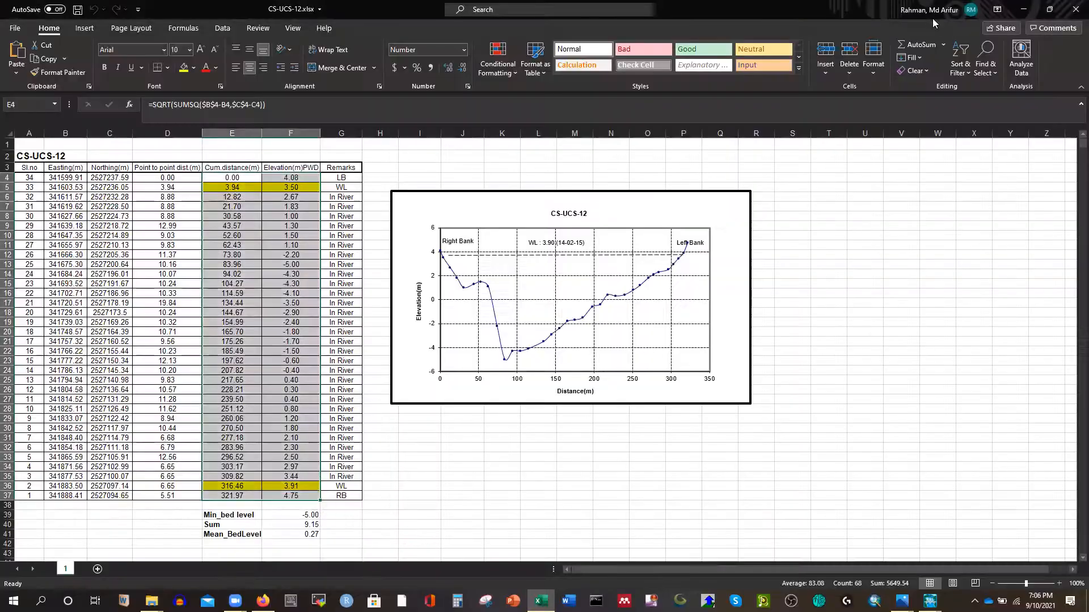
{"action": "left_click", "coordinate": [1075, 9]}
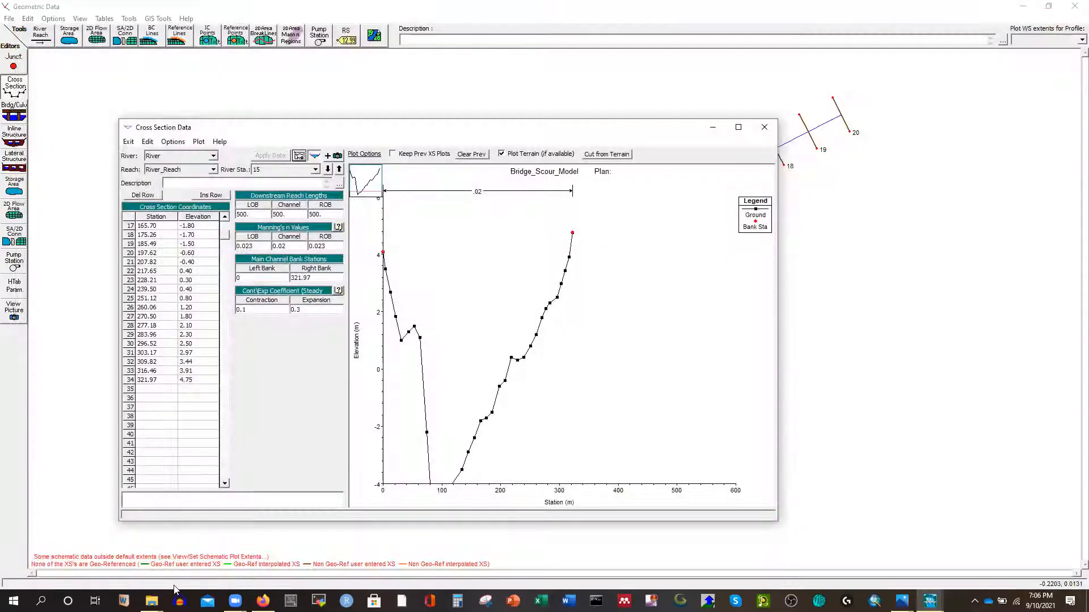
{"action": "mouse_move", "coordinate": [152, 598]}
{"action": "left_click", "coordinate": [284, 547]}
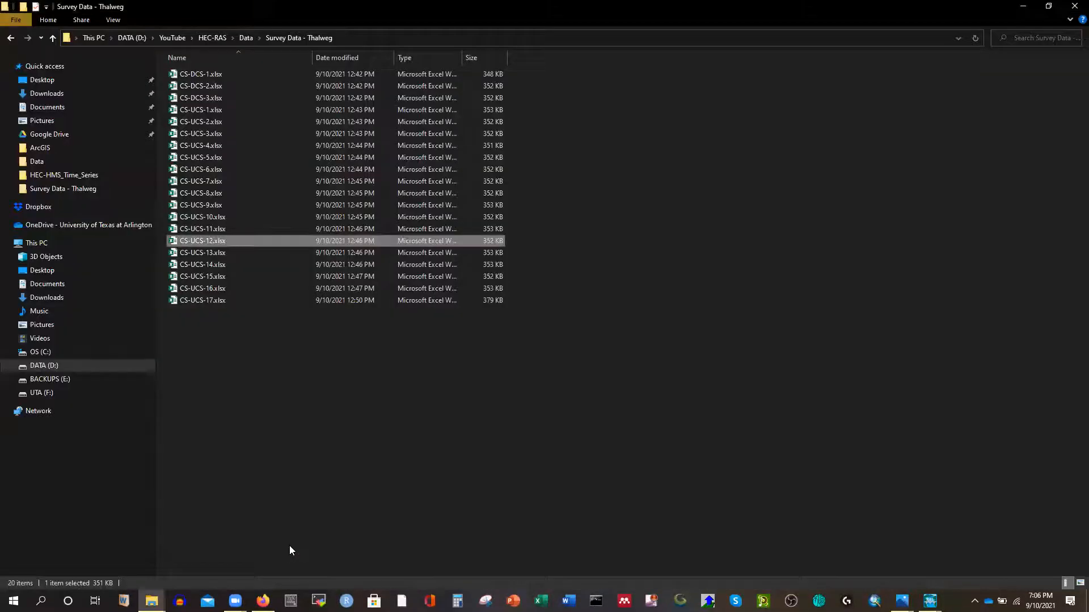
{"action": "double_click", "coordinate": [199, 228]}
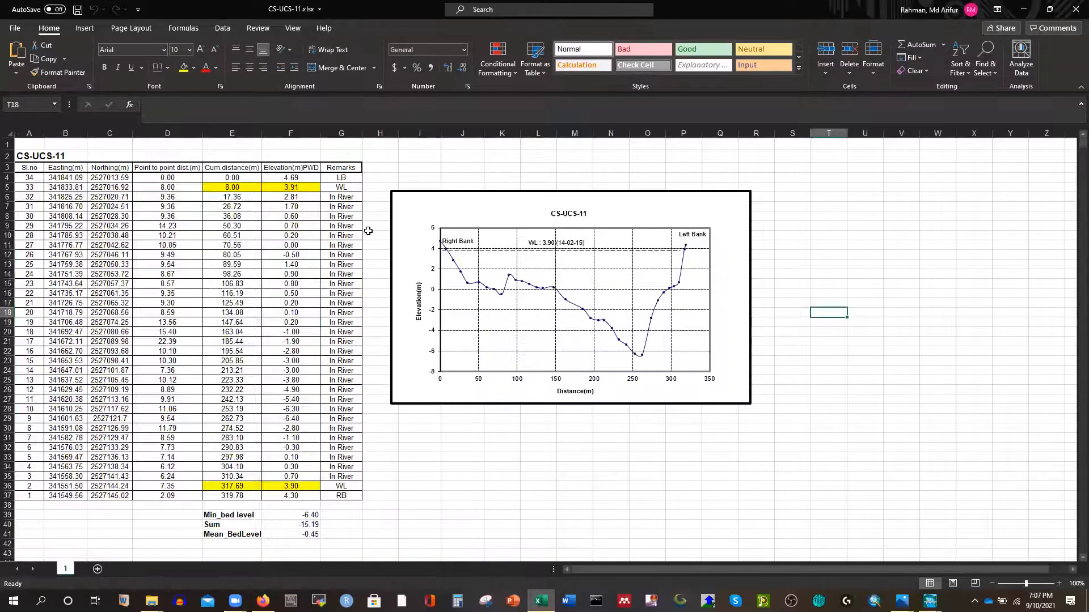
Step: Copy all cumulative distances and elevations of CS-UCS-11 into the cross-section coordinates of river station 14 in HEC-RAS
{"action": "left_click_drag", "start_coordinate": [227, 177], "coordinate": [284, 189]}
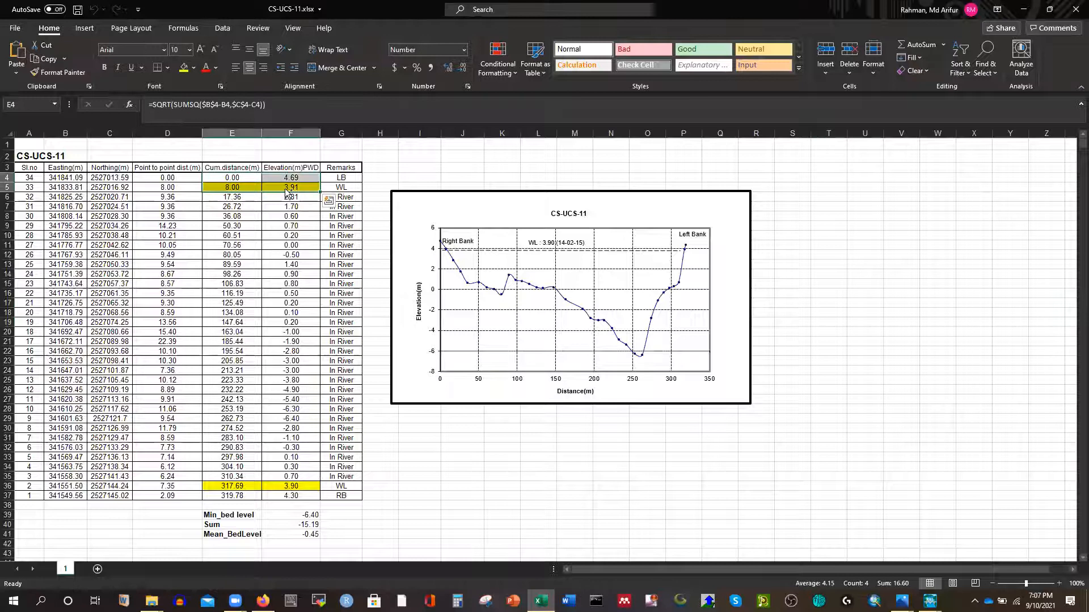
{"action": "key", "text": "ctrl+shift+Down"}
{"action": "key", "text": "ctrl+c"}
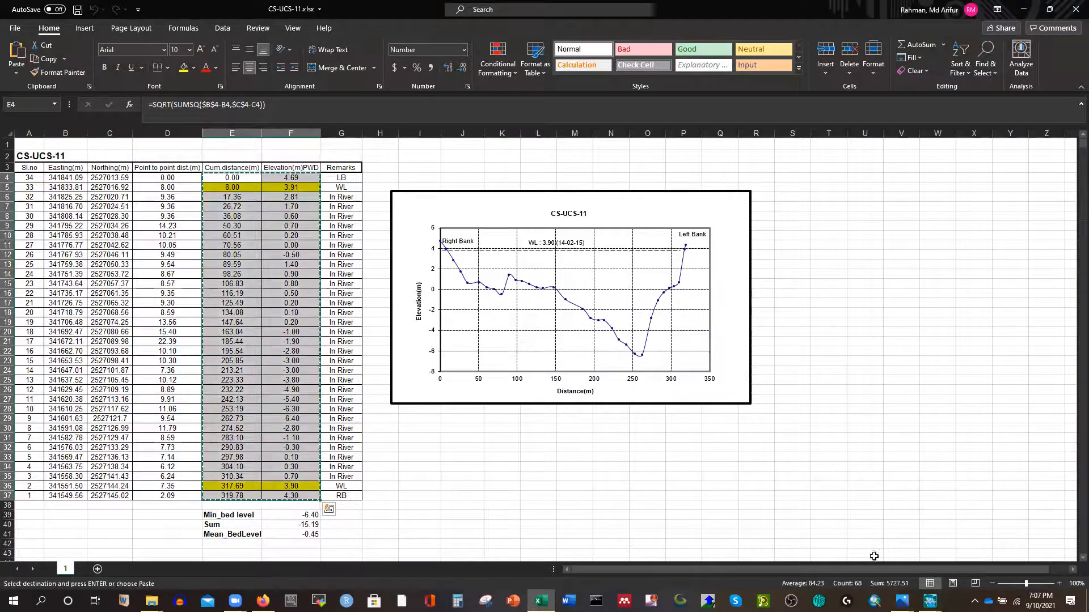
{"action": "left_click", "coordinate": [930, 601]}
{"action": "left_click", "coordinate": [960, 563]}
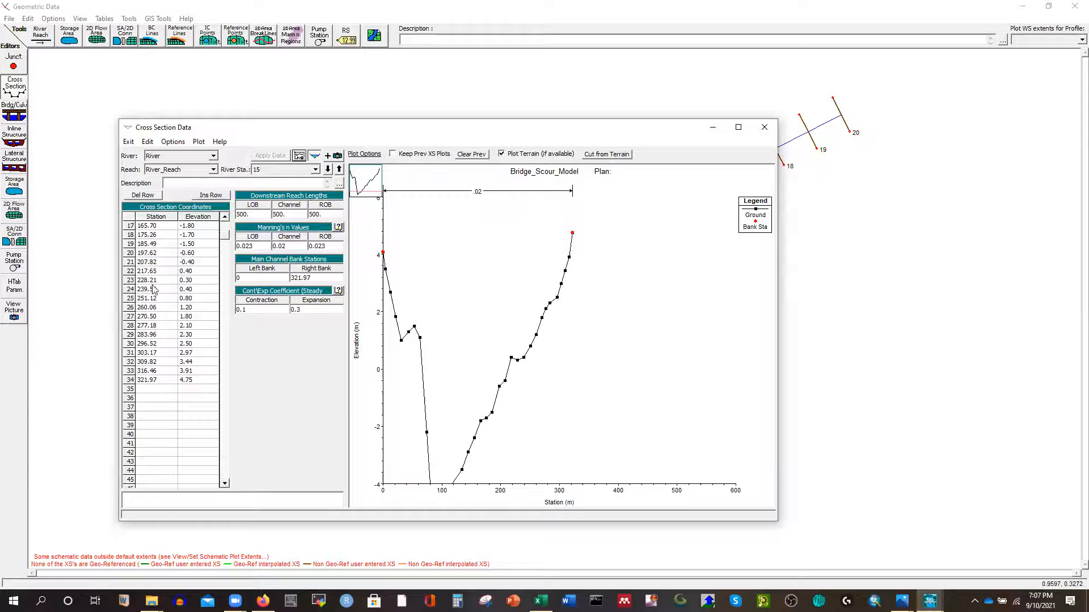
{"action": "left_click", "coordinate": [328, 169]}
{"action": "left_click", "coordinate": [132, 216]}
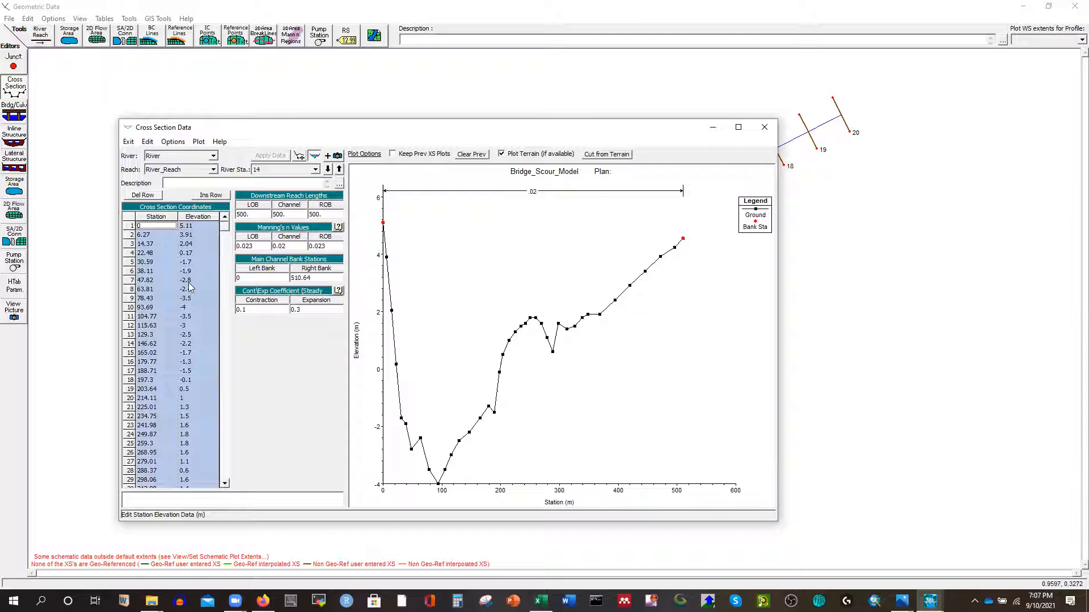
{"action": "key", "text": "ctrl+v"}
Step: Set the right bank station of river station 14 to its last station value, 319.78, and apply the data
{"action": "scroll", "coordinate": [176, 363], "scroll_direction": "down", "scroll_amount": 5}
{"action": "left_click", "coordinate": [145, 381]}
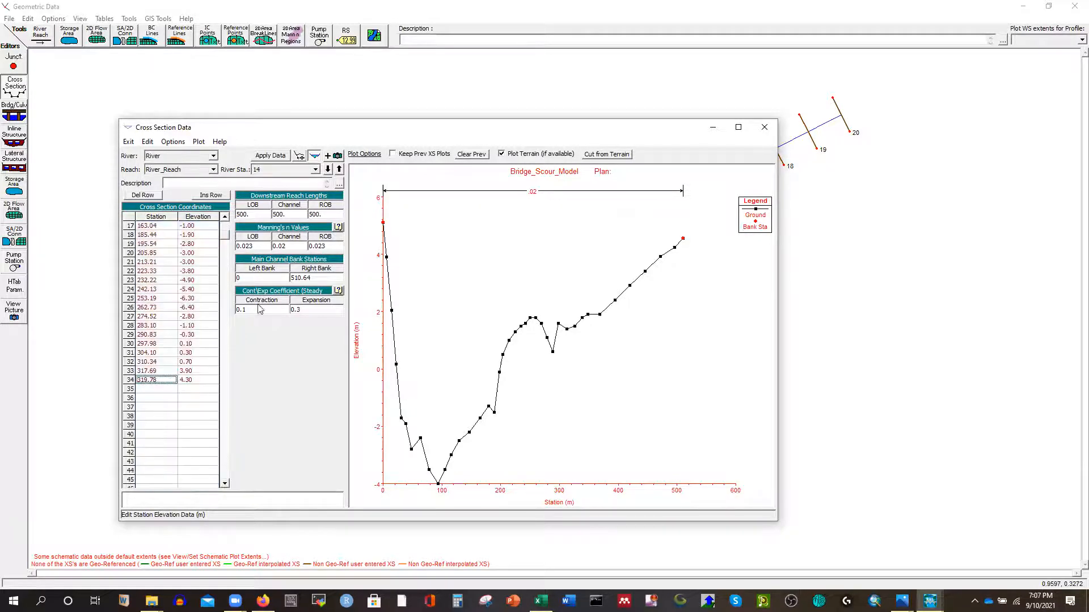
{"action": "double_click", "coordinate": [316, 278]}
{"action": "key", "text": "ctrl+v"}
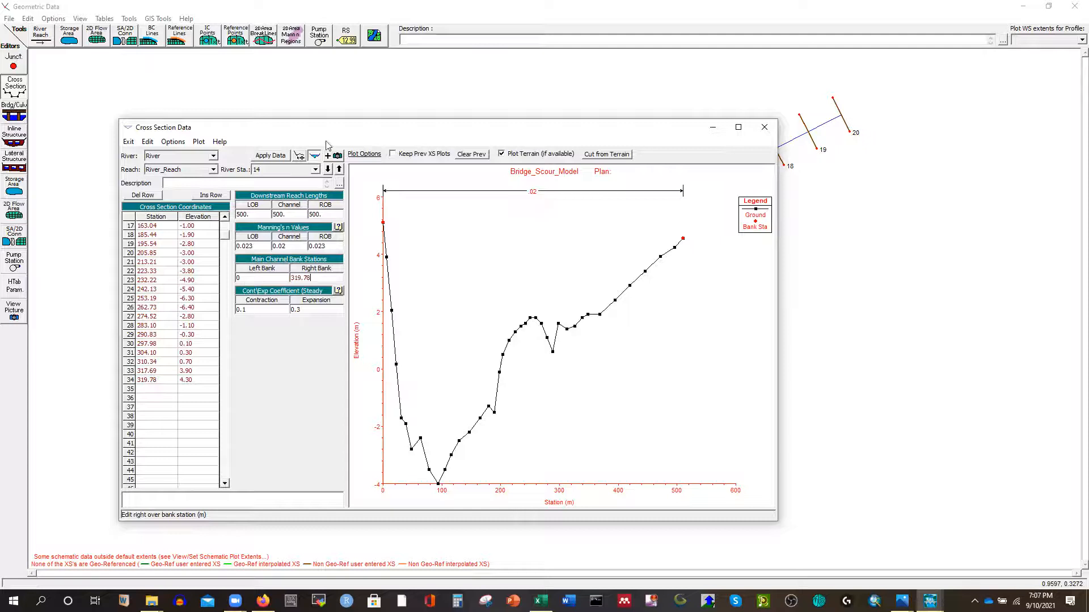
{"action": "left_click", "coordinate": [271, 155]}
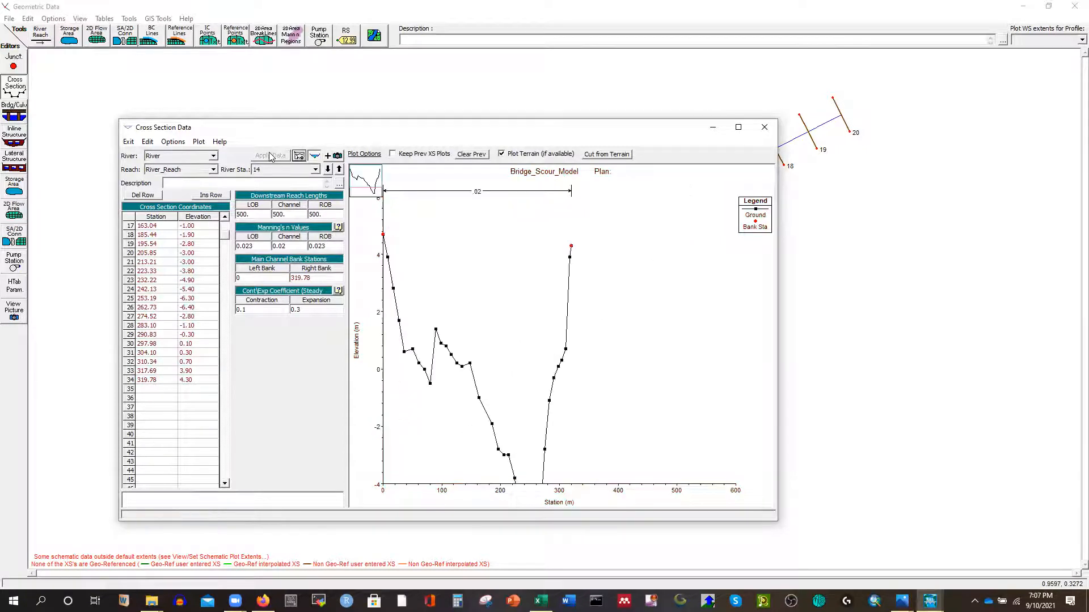
Step: Advance the cross-section editor to river station 13 and open CS-UCS-10.xlsx from the Survey Data - Thalweg folder
{"action": "left_click", "coordinate": [328, 170]}
{"action": "mouse_move", "coordinate": [152, 601]}
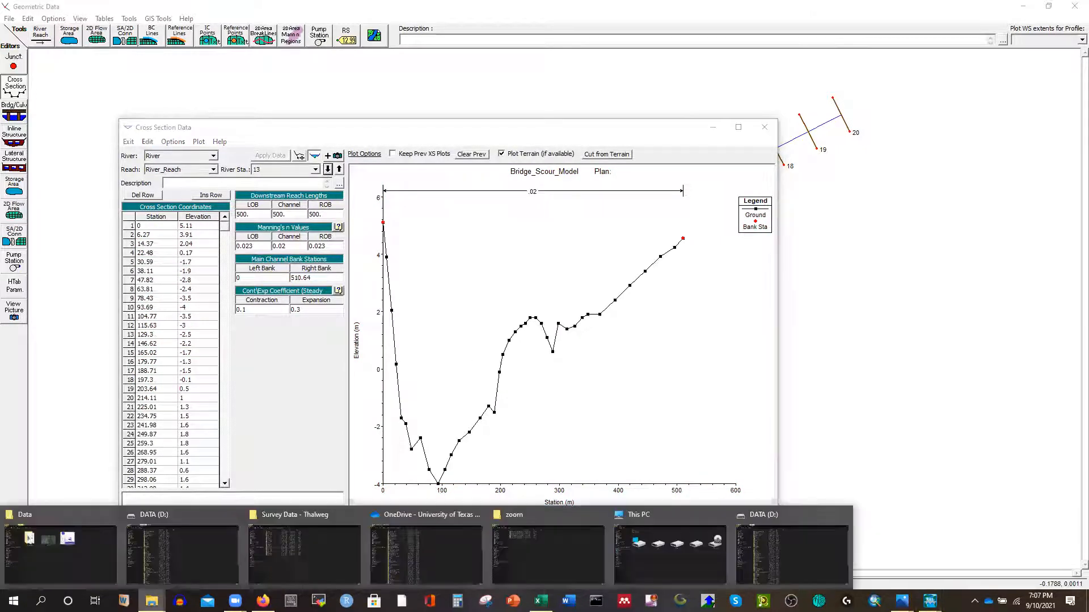
{"action": "left_click", "coordinate": [283, 558]}
{"action": "double_click", "coordinate": [216, 216]}
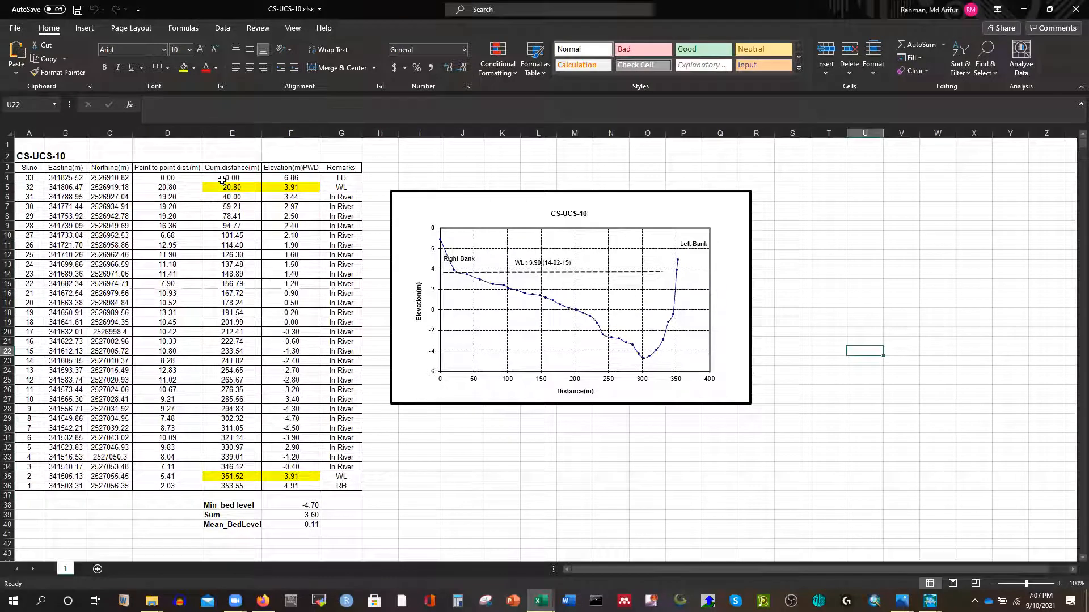
Step: Copy all cumulative distances and elevations of CS-UCS-10 into the cross-section coordinates of river station 13 in HEC-RAS
{"action": "left_click_drag", "start_coordinate": [222, 179], "coordinate": [283, 189]}
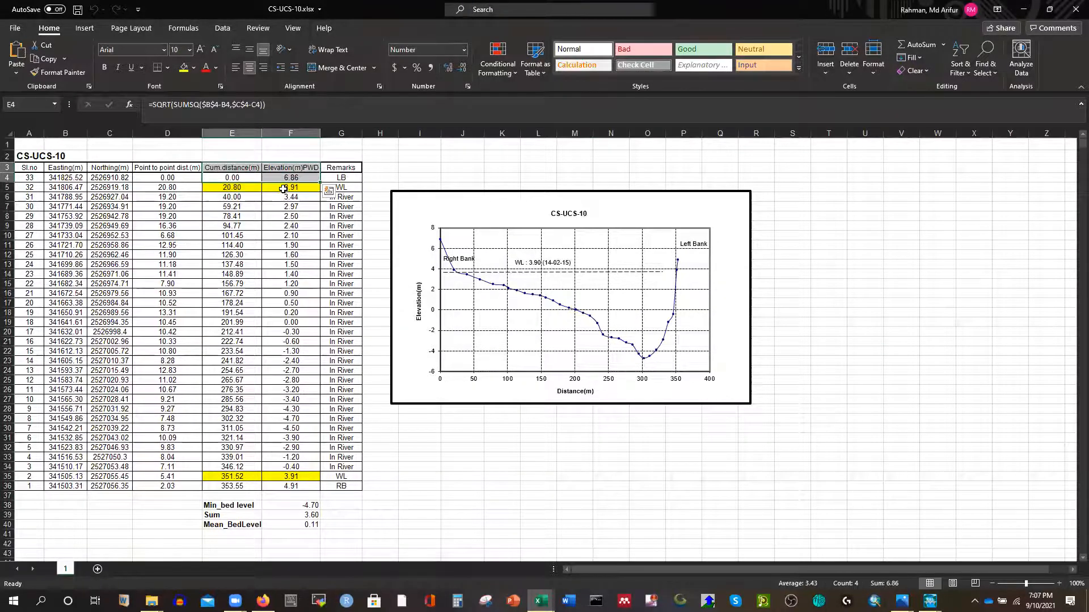
{"action": "left_click_drag", "start_coordinate": [231, 178], "coordinate": [286, 187]}
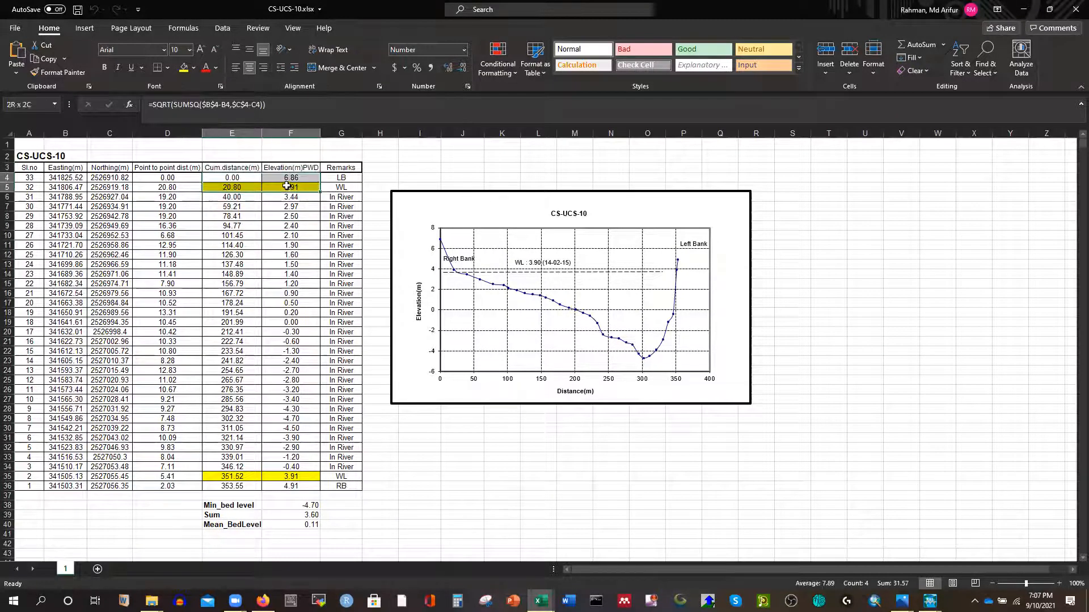
{"action": "key", "text": "ctrl+shift+Down"}
{"action": "key", "text": "ctrl+c"}
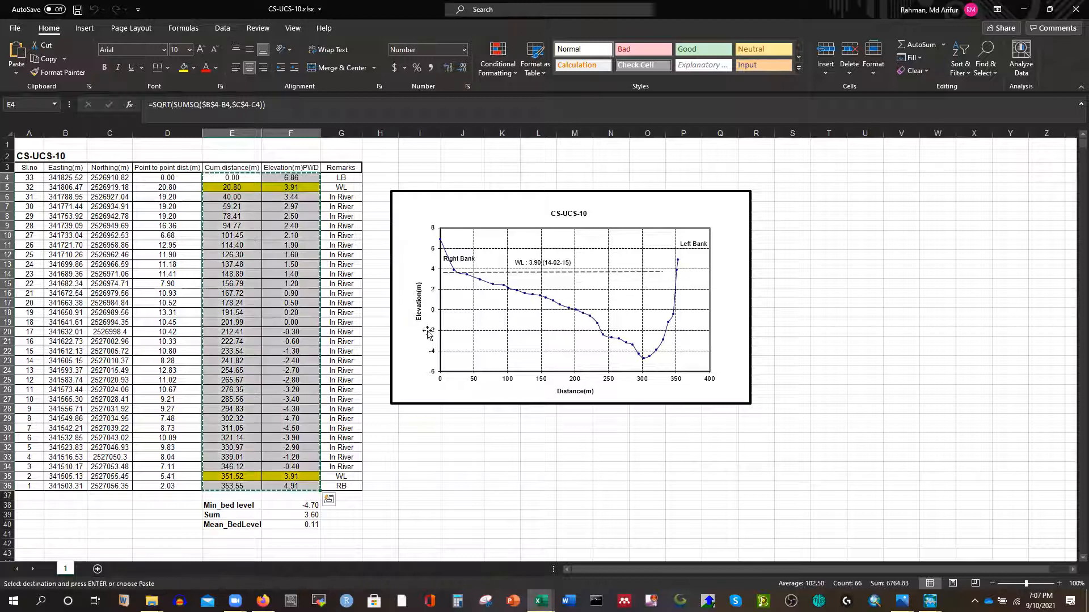
{"action": "mouse_move", "coordinate": [929, 600]}
{"action": "left_click", "coordinate": [893, 564]}
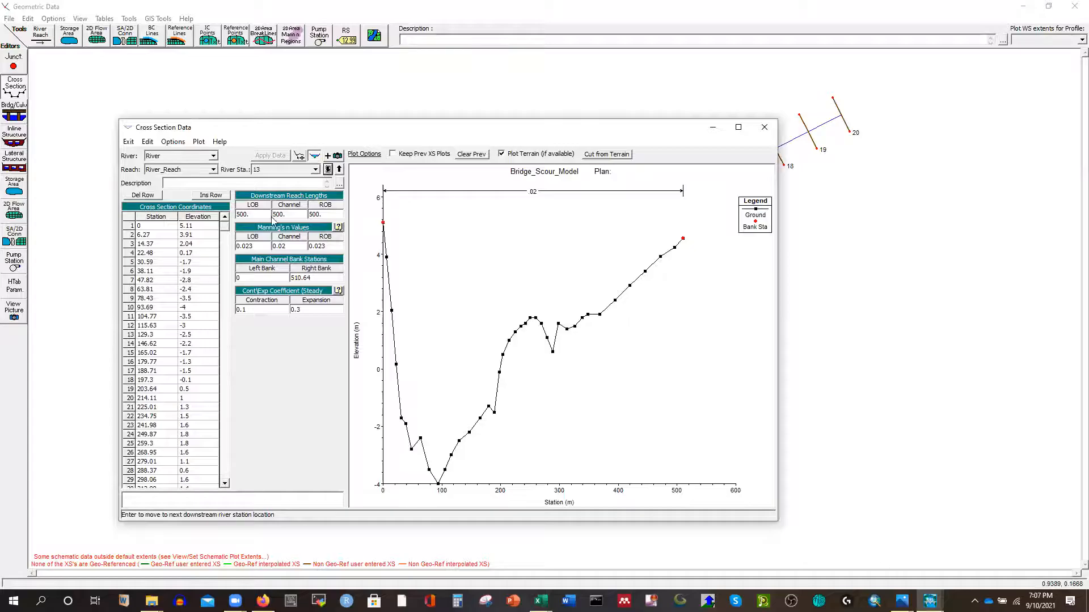
{"action": "left_click", "coordinate": [127, 219]}
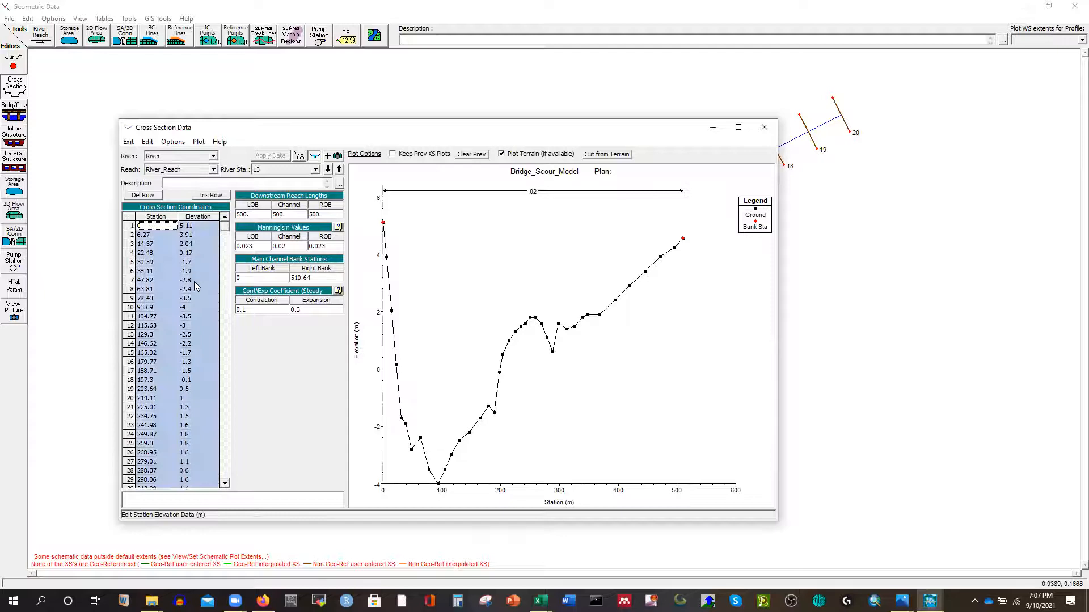
{"action": "key", "text": "ctrl+v"}
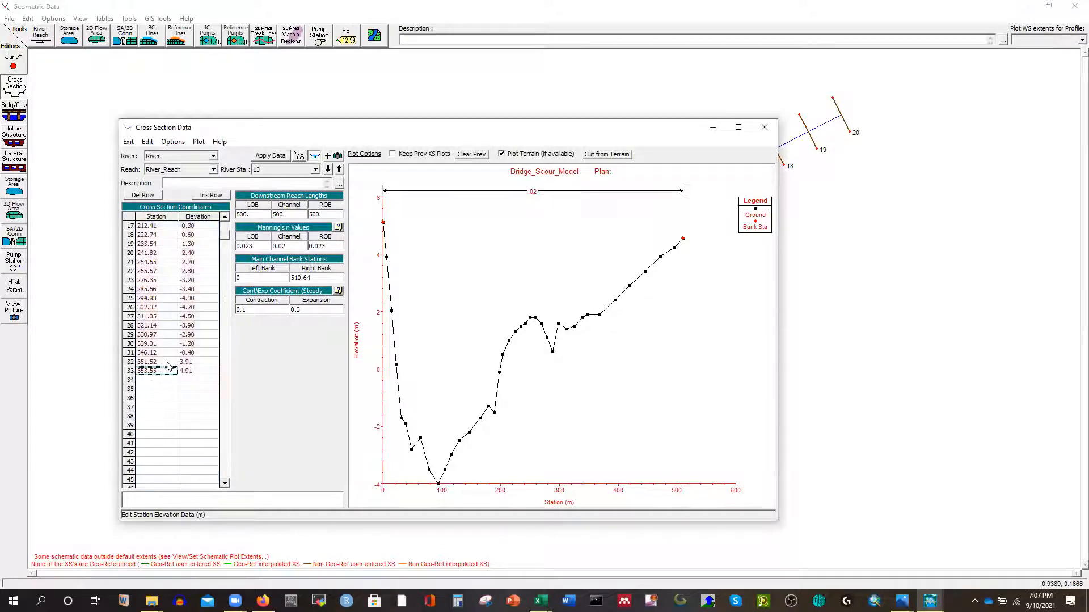
Step: Apply a right bank station of 353.55 to river station 13 and advance the cross-section editor to river station 12
{"action": "double_click", "coordinate": [320, 278]}
{"action": "type", "text": "353.55"}
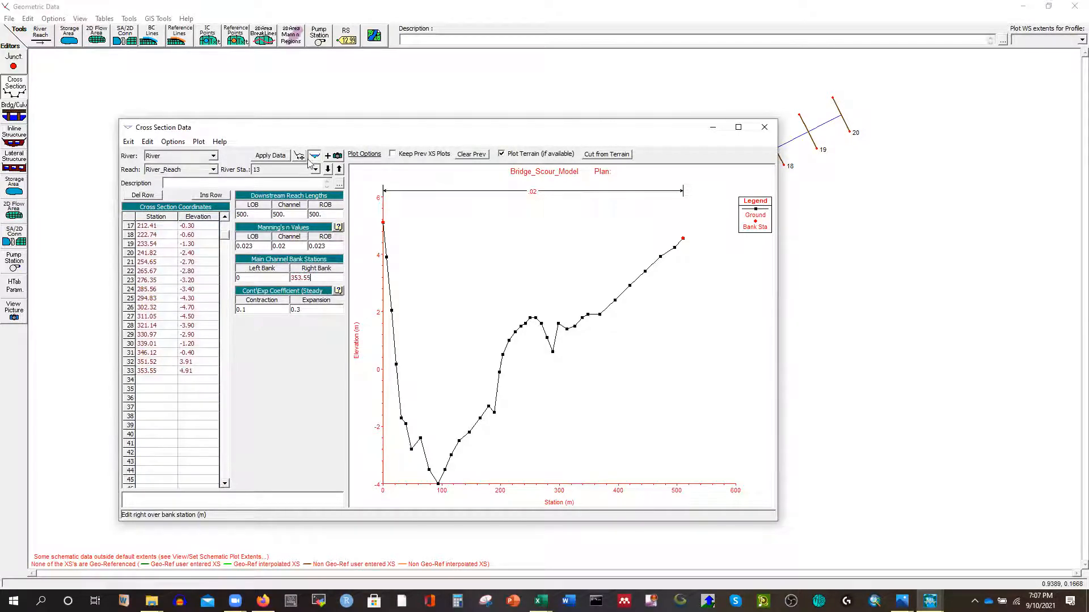
{"action": "left_click", "coordinate": [270, 158]}
{"action": "left_click", "coordinate": [329, 170]}
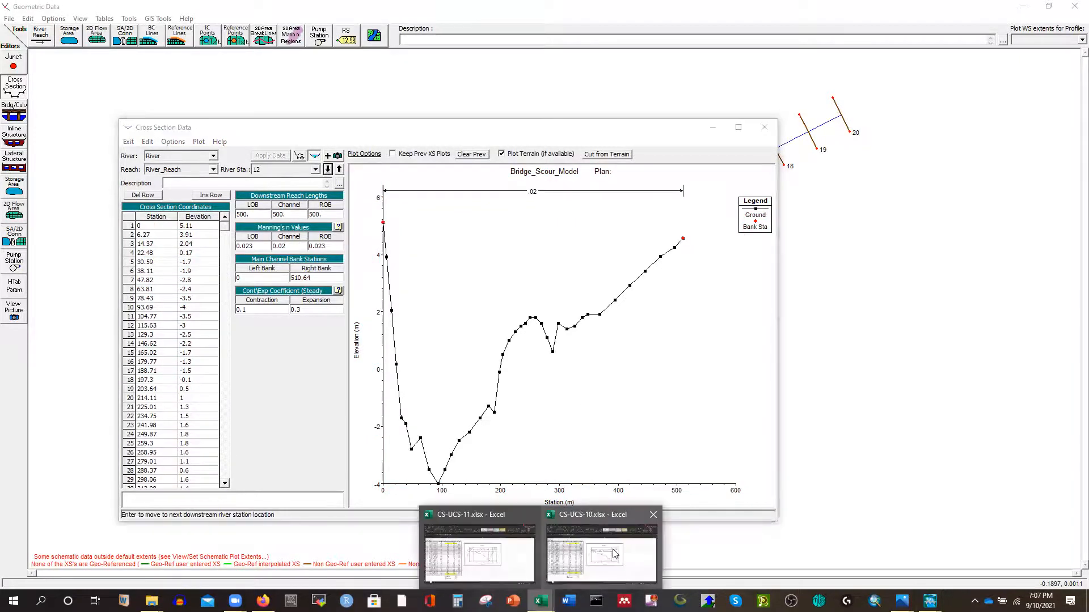
Step: Close the CS-UCS-10 and CS-UCS-11 workbooks and switch to the Survey Data - Thalweg folder in File Explorer
{"action": "left_click", "coordinate": [613, 550]}
{"action": "left_click", "coordinate": [1073, 8]}
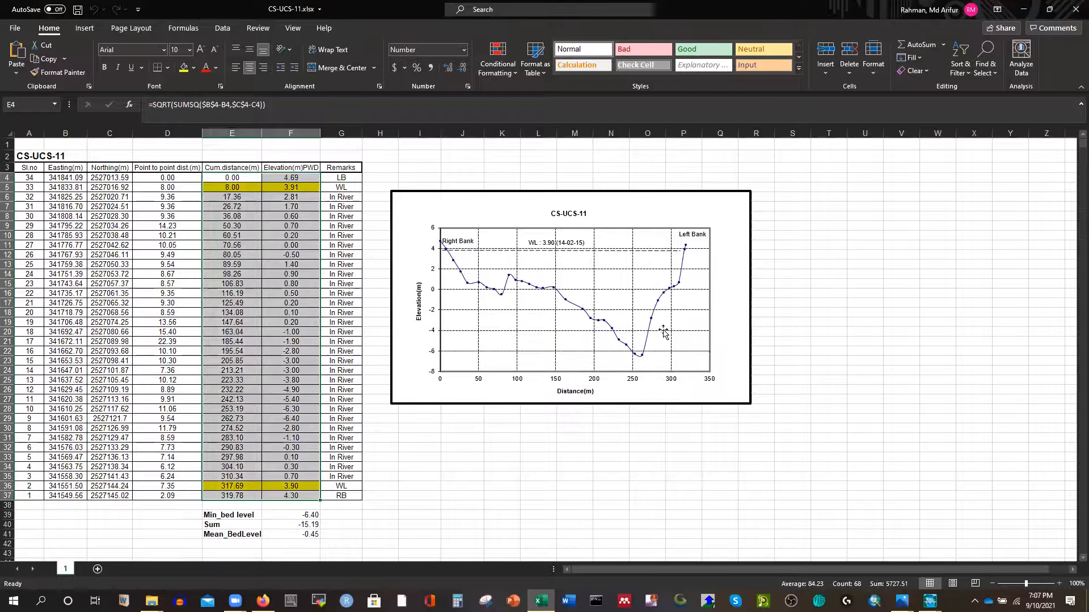
{"action": "left_click", "coordinate": [1075, 9]}
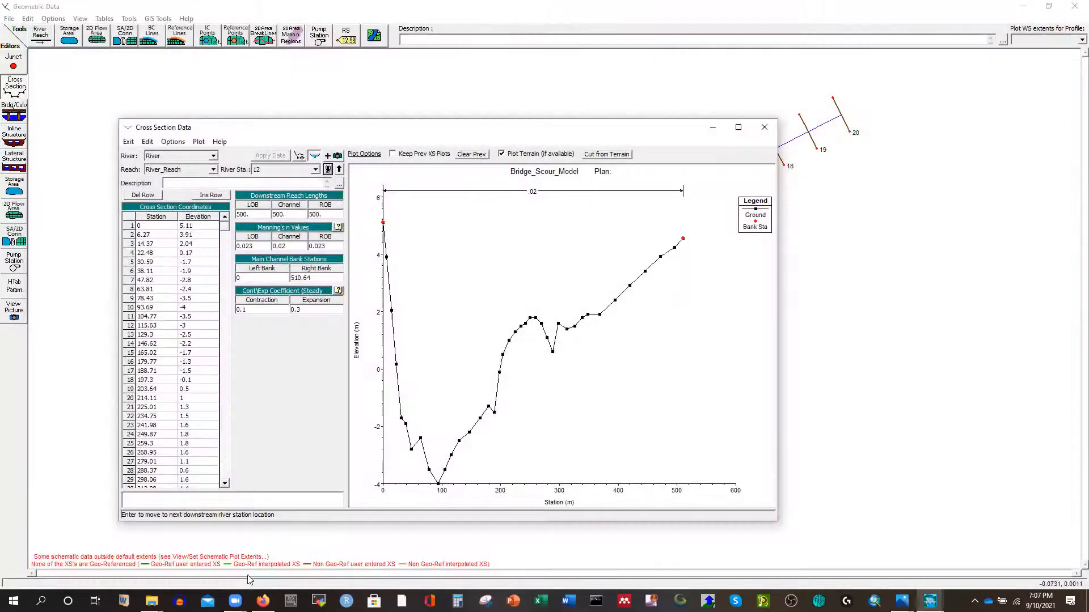
{"action": "mouse_move", "coordinate": [151, 600]}
{"action": "left_click", "coordinate": [318, 544]}
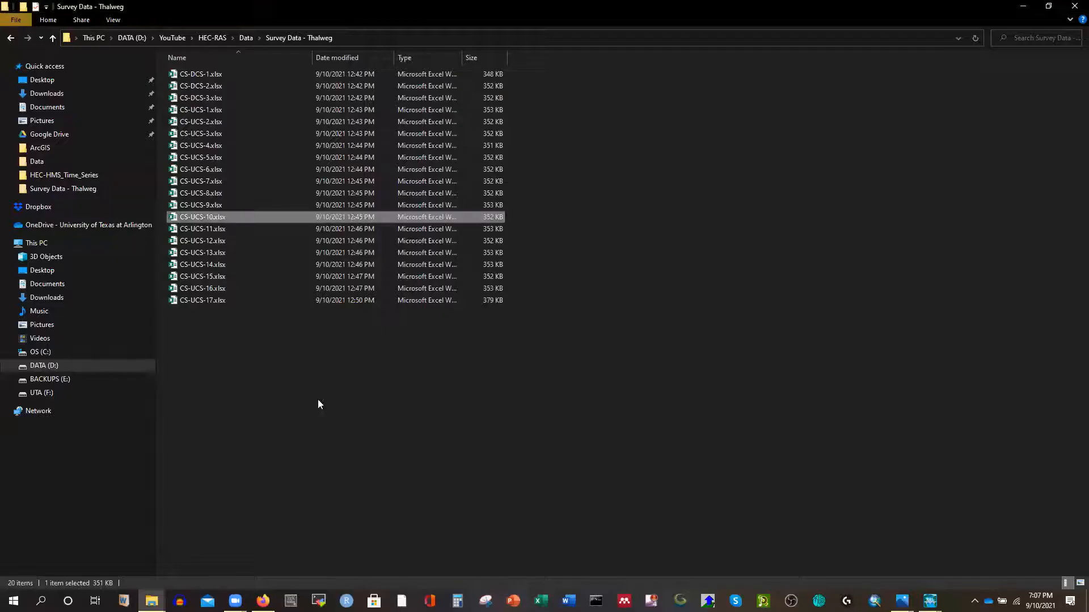
Step: Open CS-UCS-9.xlsx in Excel and copy all of its cumulative distance and elevation values
{"action": "double_click", "coordinate": [202, 204]}
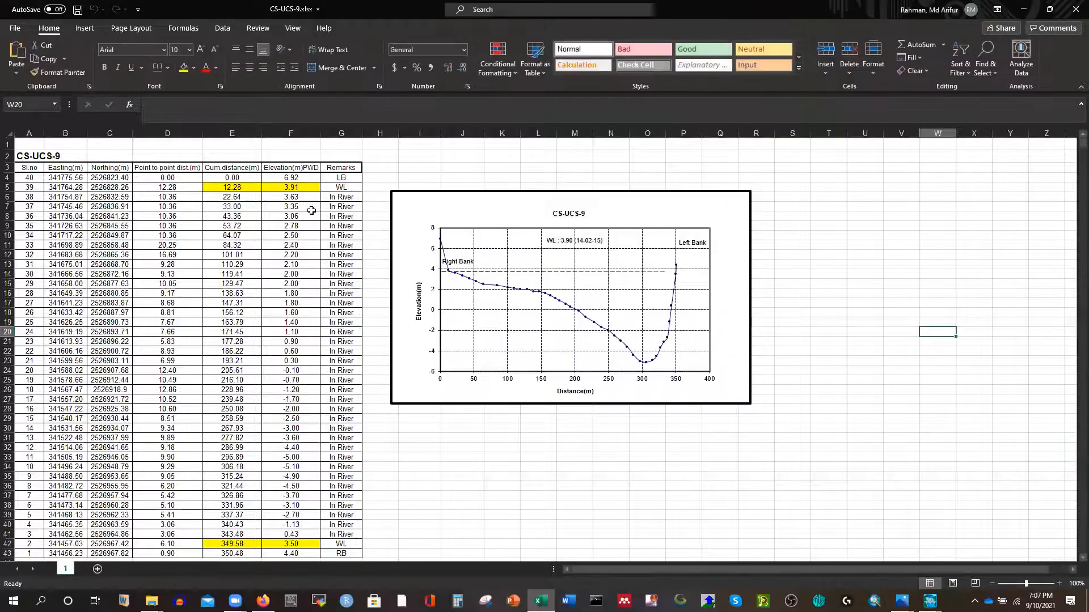
{"action": "left_click_drag", "start_coordinate": [235, 178], "coordinate": [280, 191]}
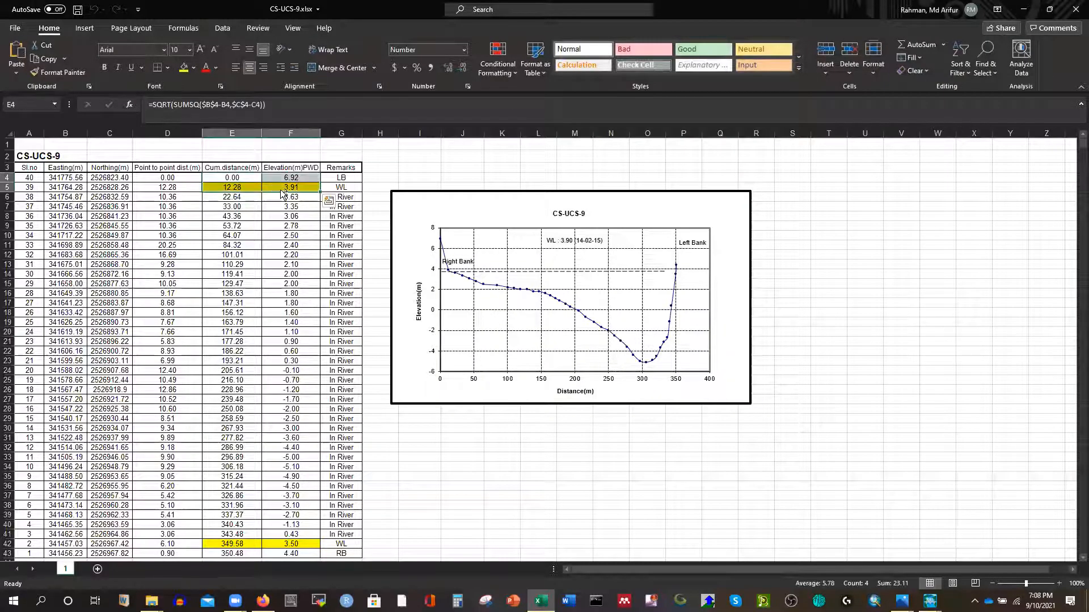
{"action": "key", "text": "ctrl+shift+Up"}
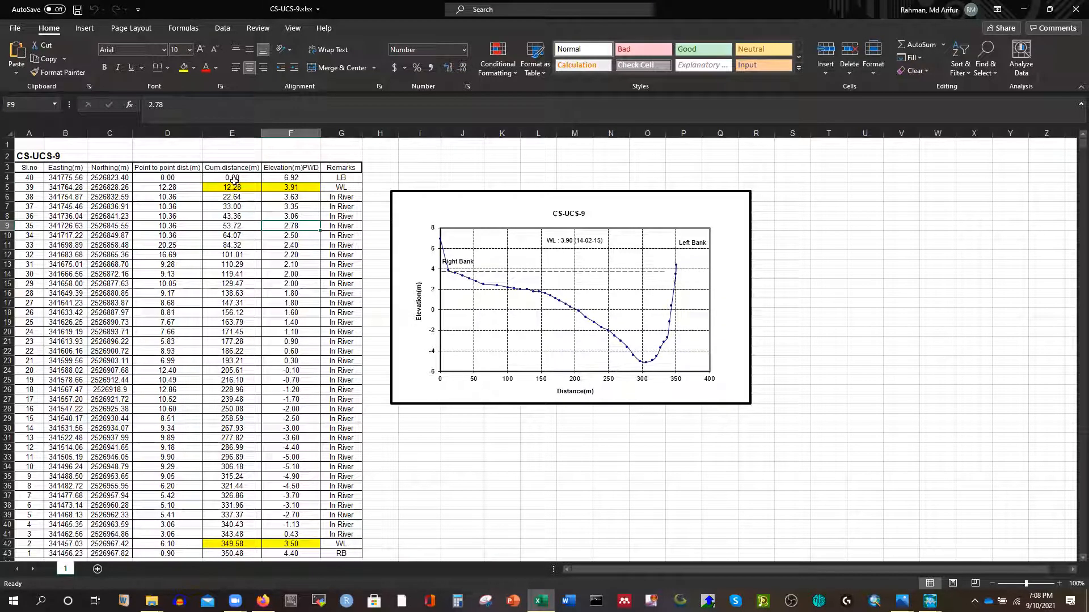
{"action": "left_click_drag", "start_coordinate": [229, 177], "coordinate": [283, 177]}
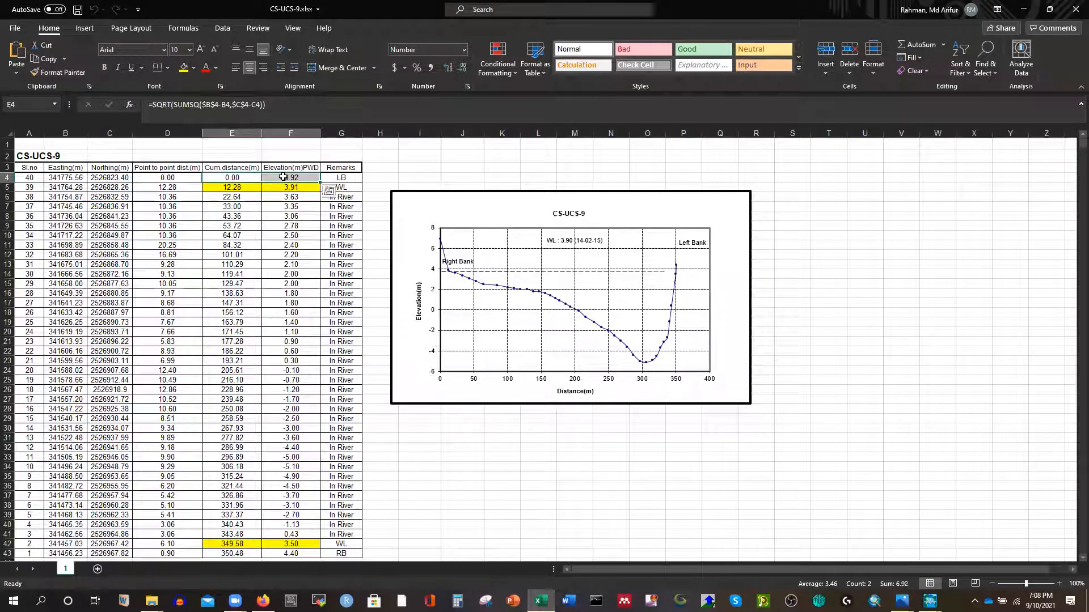
{"action": "key", "text": "ctrl+shift+Down"}
{"action": "key", "text": "ctrl+c"}
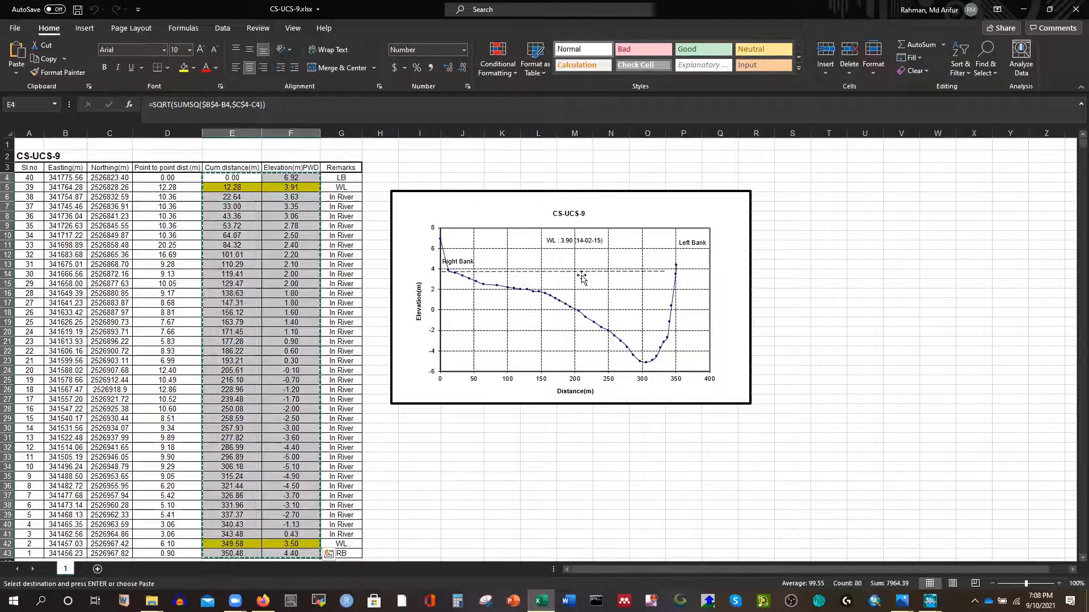
Step: Switch to the HEC-RAS Cross Section Data editor and replace river station 12's station-elevation coordinates with the copied CS-UCS-9 values
{"action": "left_click", "coordinate": [930, 601]}
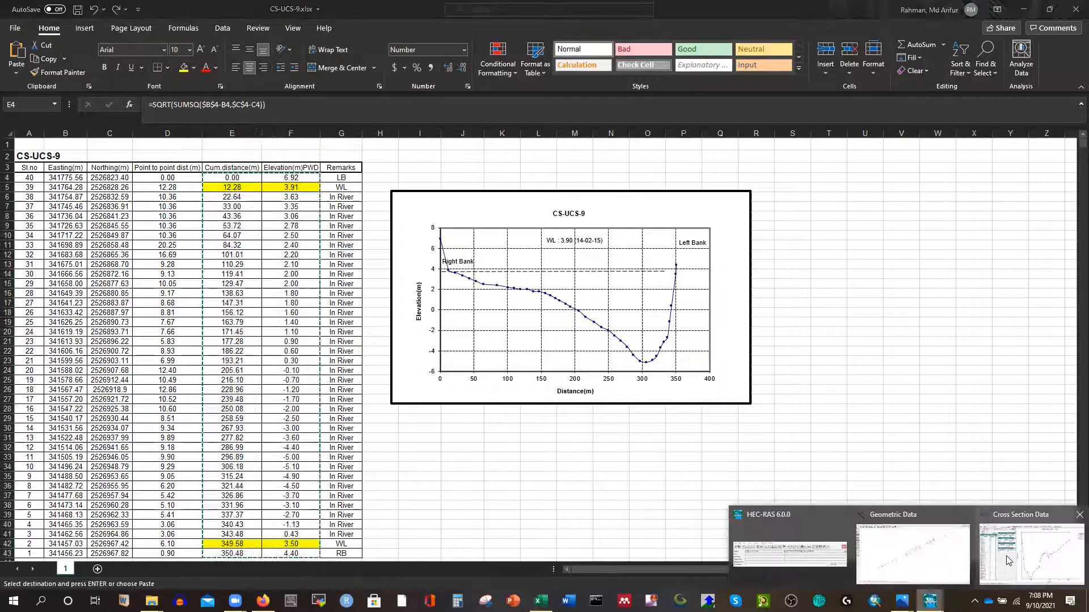
{"action": "left_click", "coordinate": [1007, 560]}
{"action": "left_click", "coordinate": [141, 226]}
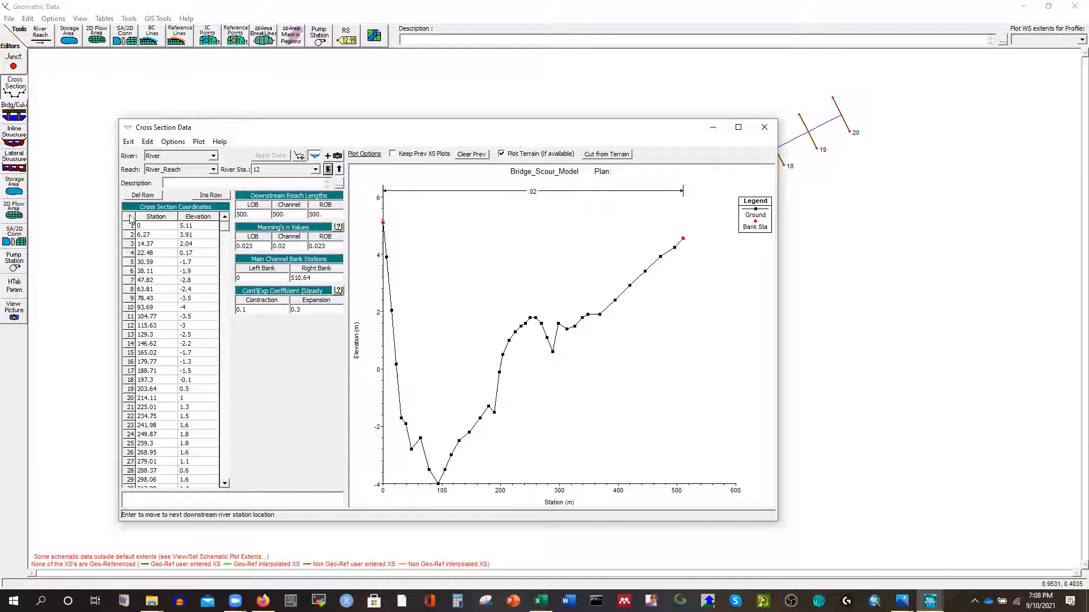
{"action": "key", "text": "ctrl+v"}
Step: Apply a right main channel bank station of 350.48 to river station 12 and advance to river station 11
{"action": "scroll", "coordinate": [158, 323], "scroll_direction": "down", "scroll_amount": 7}
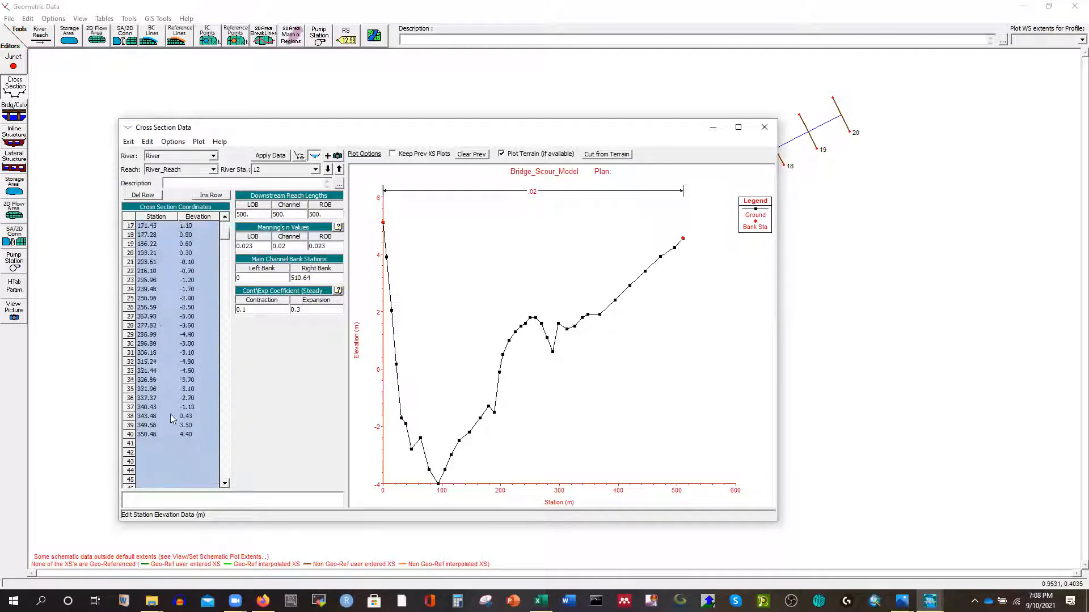
{"action": "left_click", "coordinate": [306, 278]}
{"action": "key", "text": "ctrl+v"}
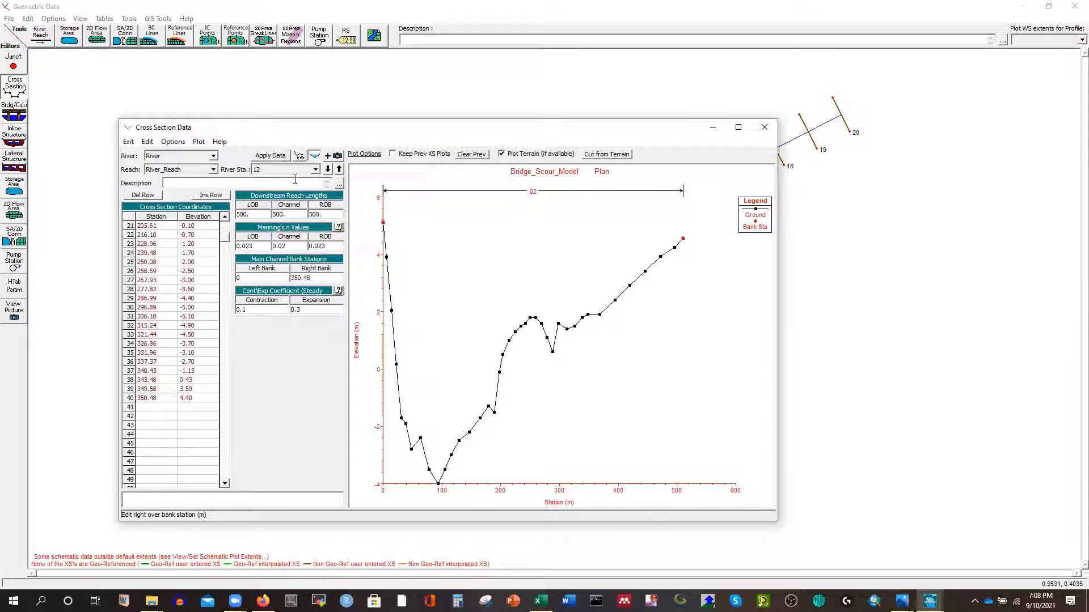
{"action": "left_click", "coordinate": [279, 155]}
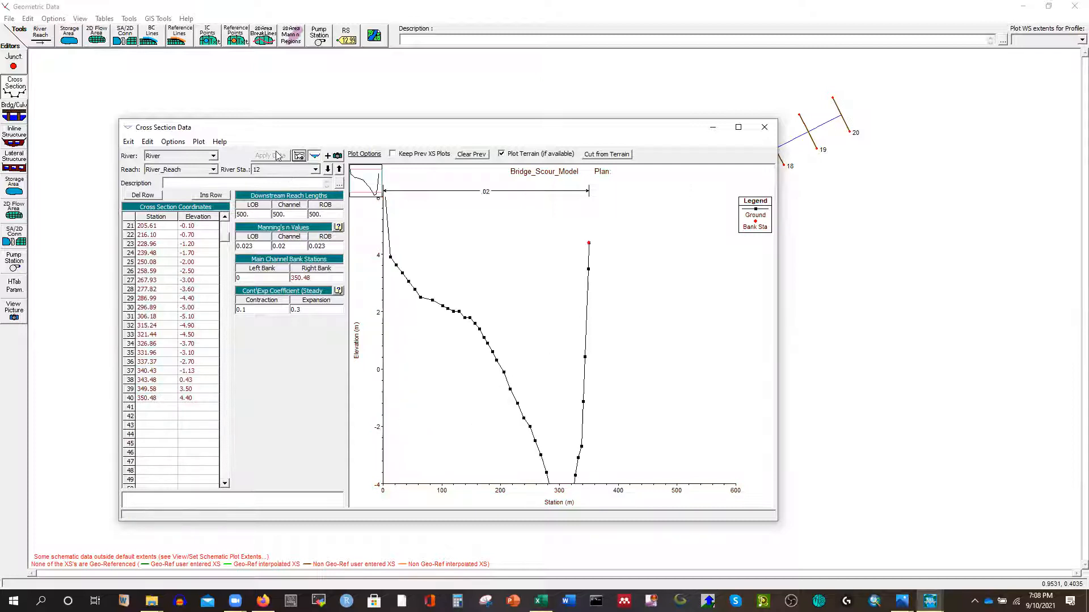
{"action": "left_click", "coordinate": [328, 170]}
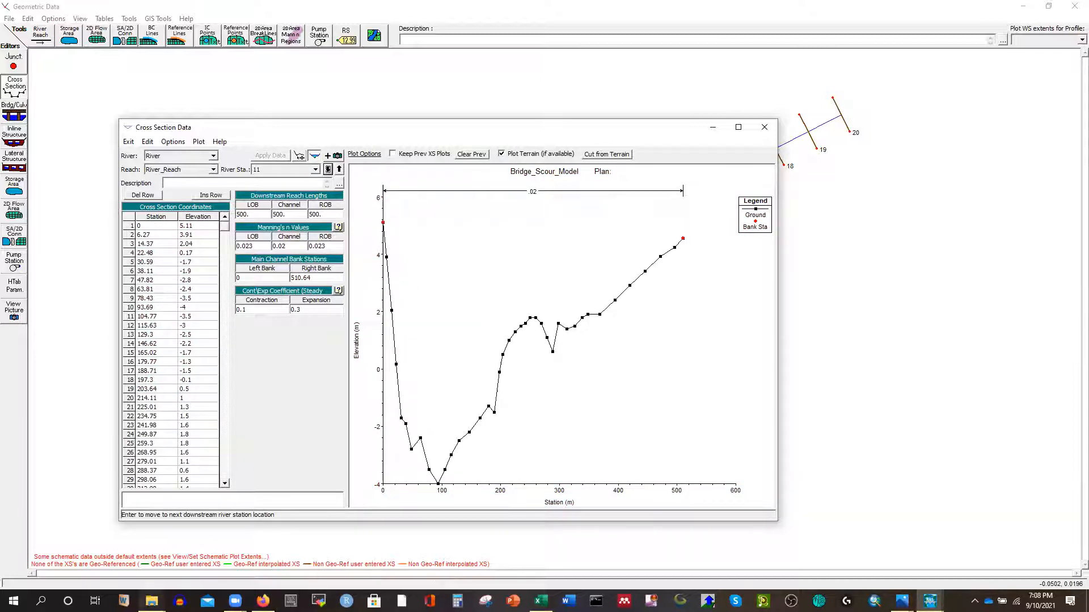
Step: Open CS-UCS-8.xlsx from the Survey Data - Thalweg folder in Excel and copy its cumulative distance and elevation values
{"action": "mouse_move", "coordinate": [152, 600]}
{"action": "left_click", "coordinate": [295, 542]}
{"action": "double_click", "coordinate": [209, 194]}
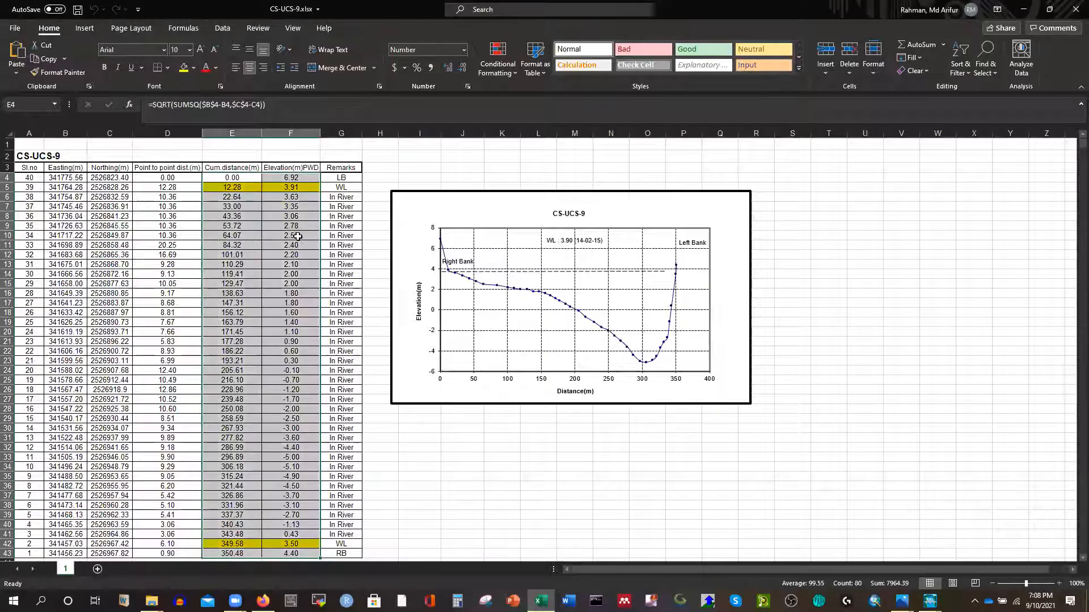
{"action": "left_click_drag", "start_coordinate": [210, 180], "coordinate": [273, 193]}
{"action": "key", "text": "ctrl+shift+Down"}
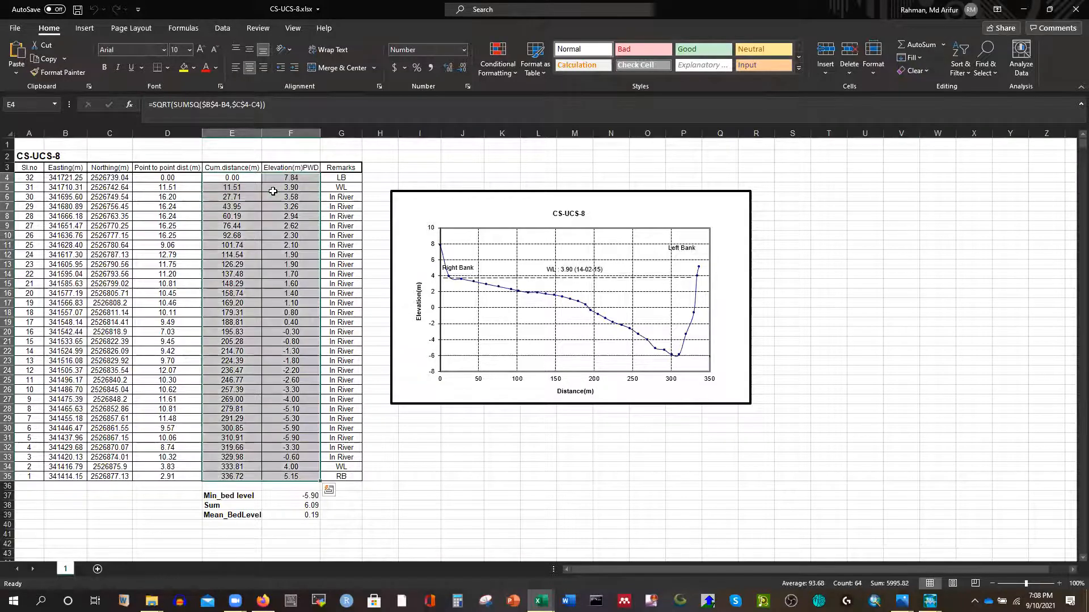
{"action": "key", "text": "ctrl+c"}
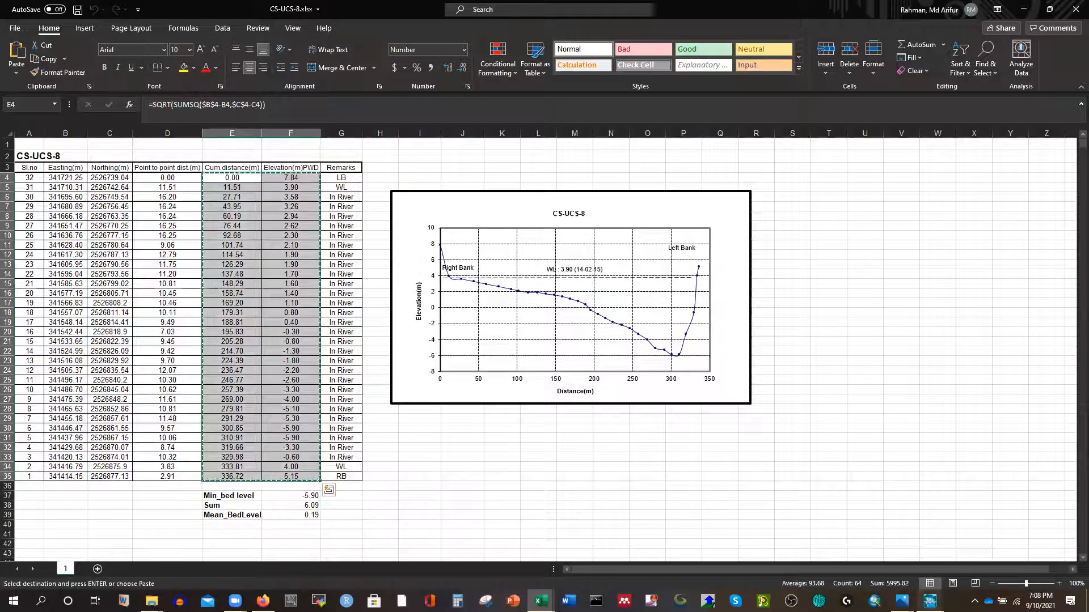
Step: Return to HEC-RAS and replace river station 11's station-elevation coordinates with the copied CS-UCS-8 values
{"action": "mouse_move", "coordinate": [930, 601]}
{"action": "left_click", "coordinate": [1016, 545]}
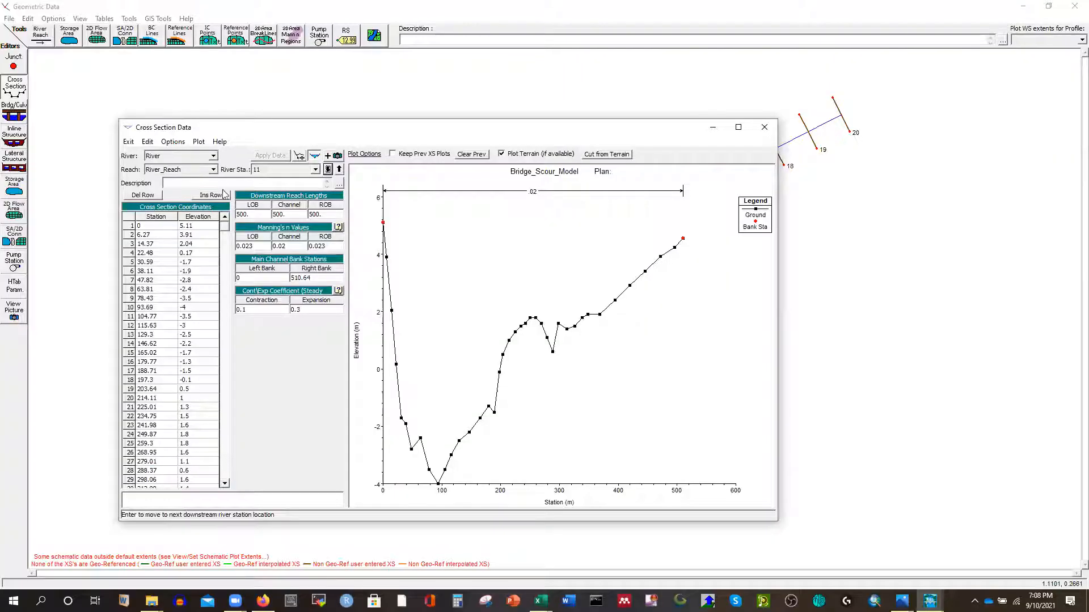
{"action": "left_click", "coordinate": [131, 218]}
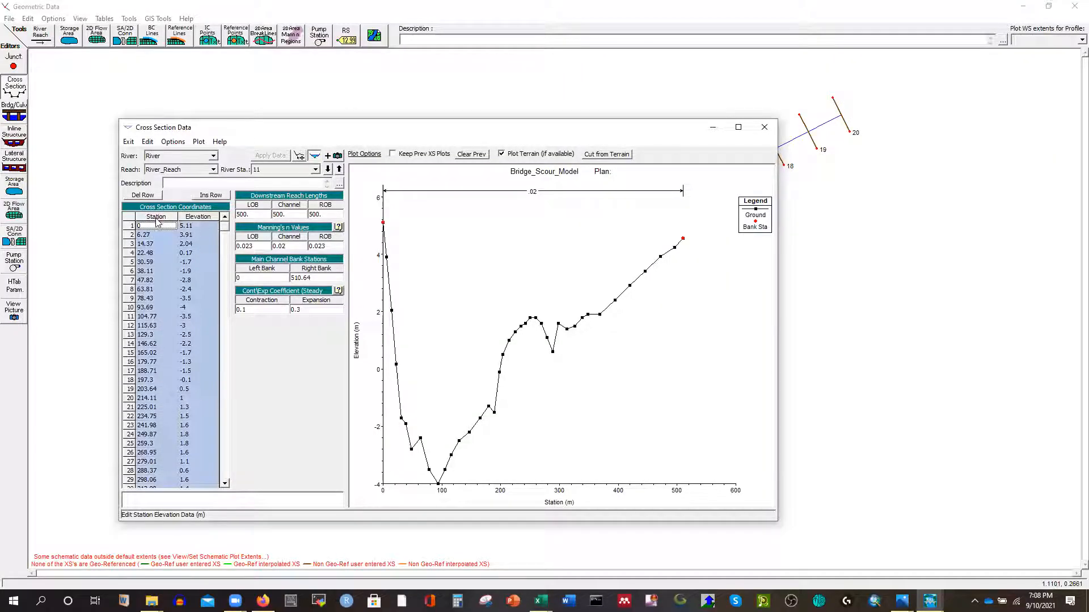
{"action": "key", "text": "ctrl+v"}
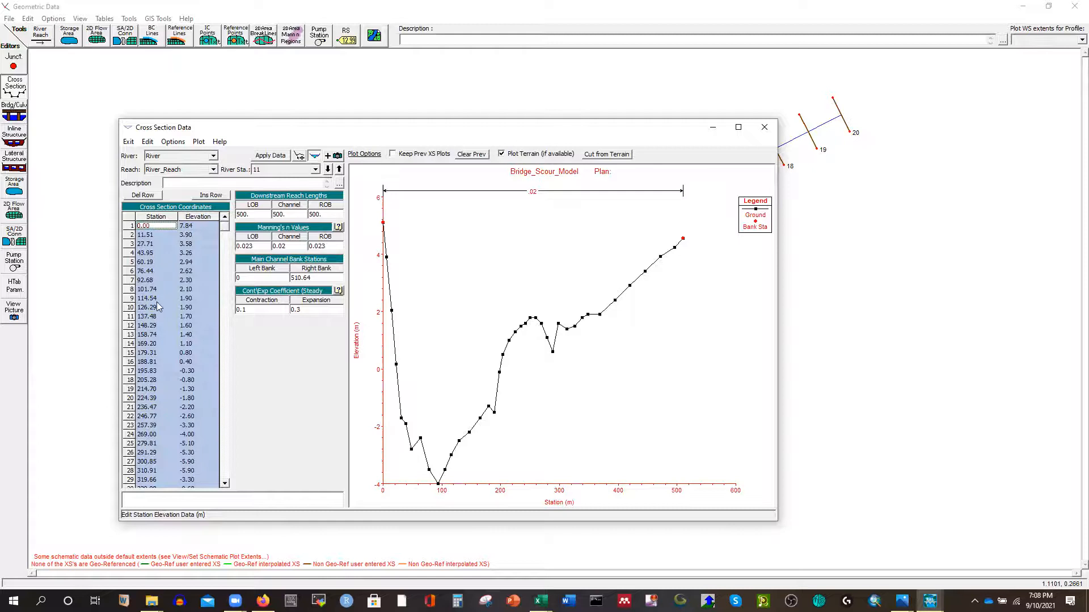
Step: Apply a right main channel bank station of 336.72 to river station 11 and advance to river station 10
{"action": "scroll", "coordinate": [158, 340], "scroll_direction": "down", "scroll_amount": 8}
{"action": "left_click", "coordinate": [146, 290]}
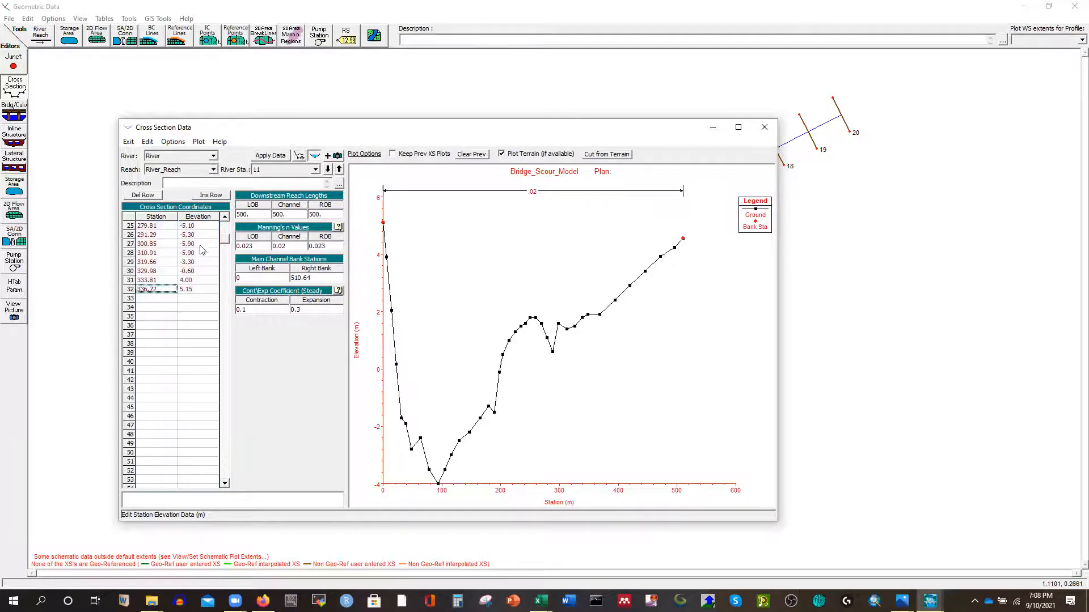
{"action": "left_click", "coordinate": [317, 279]}
{"action": "key", "text": "ctrl+v"}
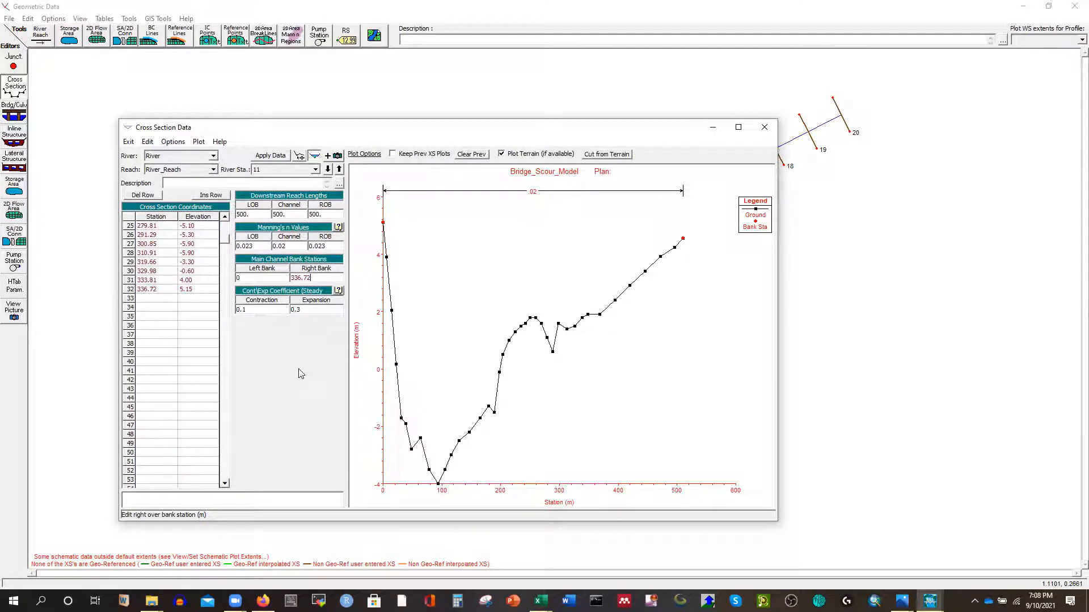
{"action": "left_click", "coordinate": [271, 155]}
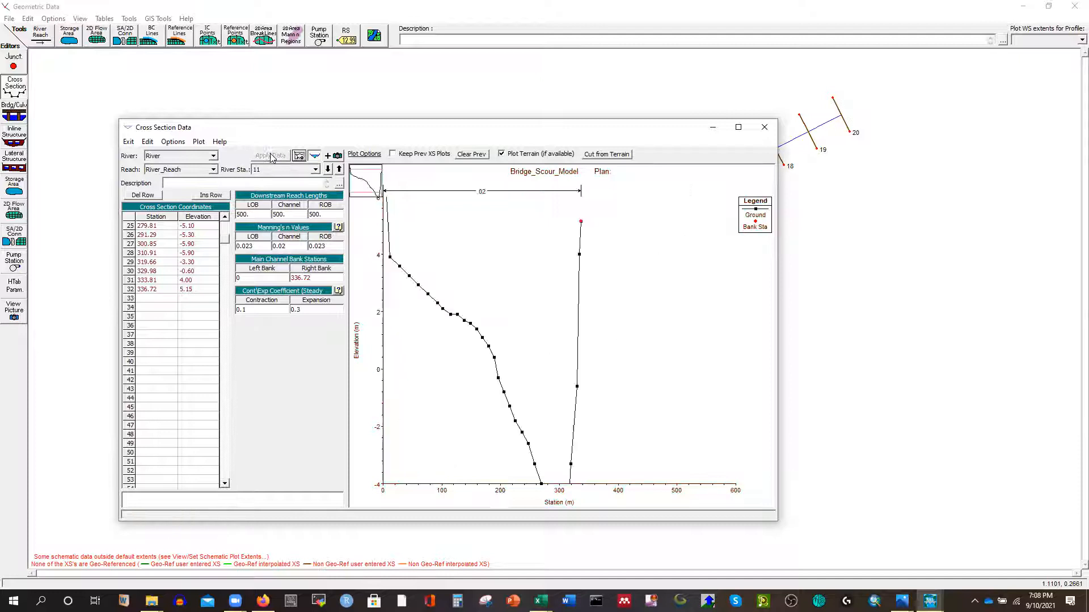
{"action": "left_click", "coordinate": [327, 169]}
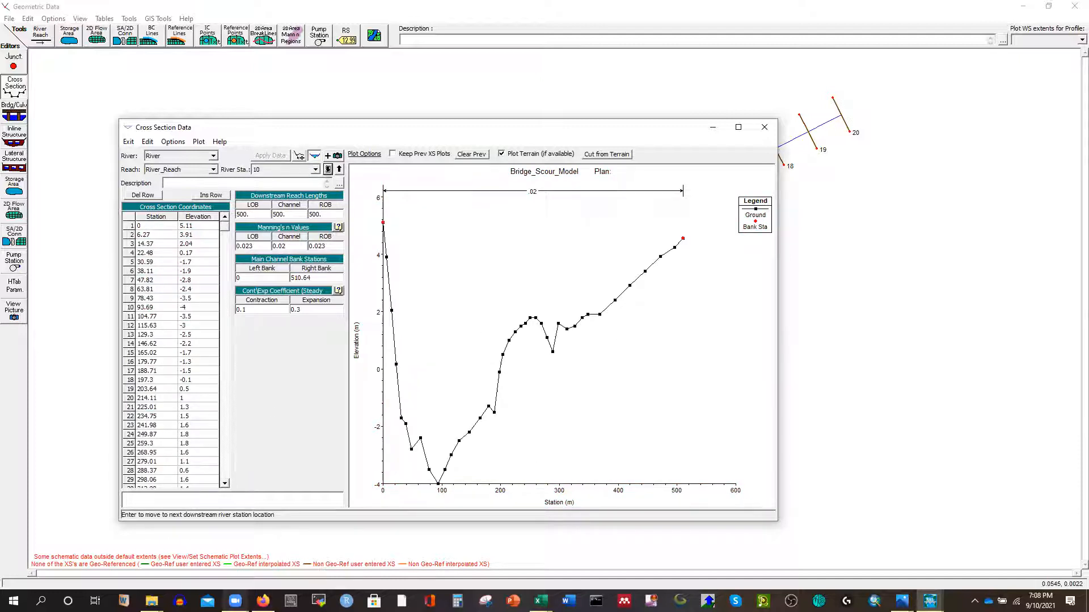
Step: Open CS-UCS-7.xlsx from the Survey Data - Thalweg folder in Excel and copy its cumulative distance and elevation values
{"action": "left_click", "coordinate": [151, 601]}
{"action": "left_click", "coordinate": [283, 547]}
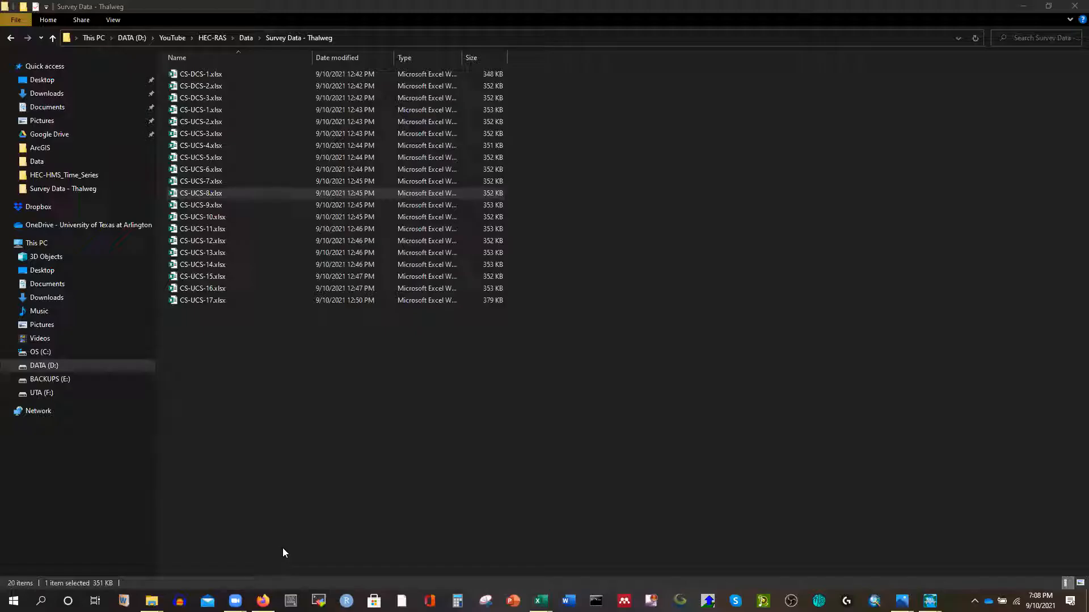
{"action": "double_click", "coordinate": [192, 183]}
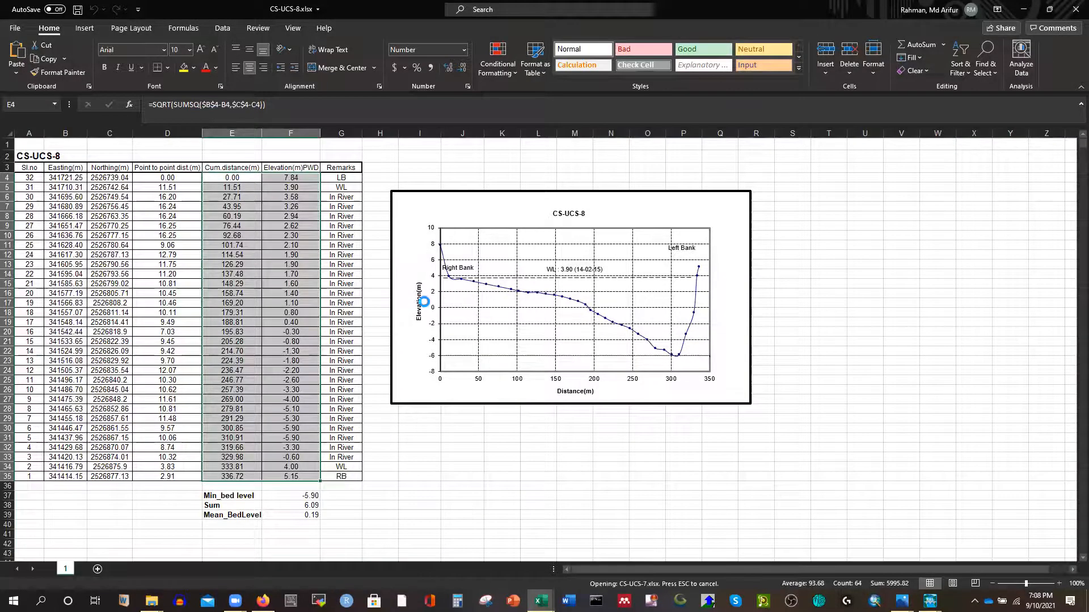
{"action": "left_click_drag", "start_coordinate": [231, 180], "coordinate": [271, 193]}
{"action": "key", "text": "ctrl+shift+Down"}
{"action": "key", "text": "ctrl+c"}
Step: Return to HEC-RAS and replace river station 10's station-elevation coordinates with the copied CS-UCS-7 values
{"action": "left_click", "coordinate": [930, 601]}
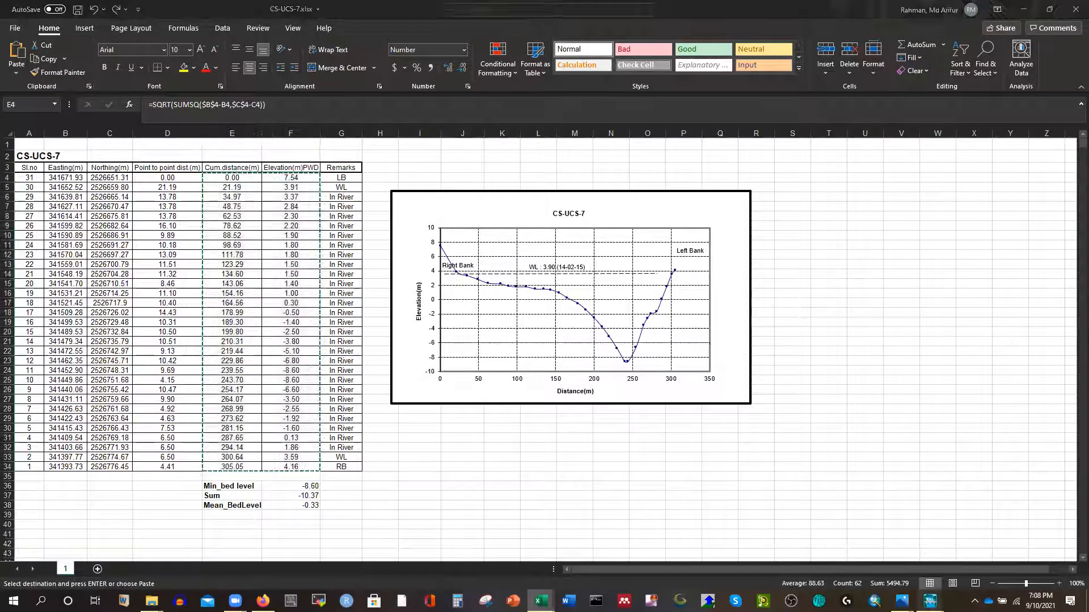
{"action": "left_click", "coordinate": [1028, 547]}
{"action": "left_click", "coordinate": [131, 216]}
{"action": "key", "text": "ctrl+v"}
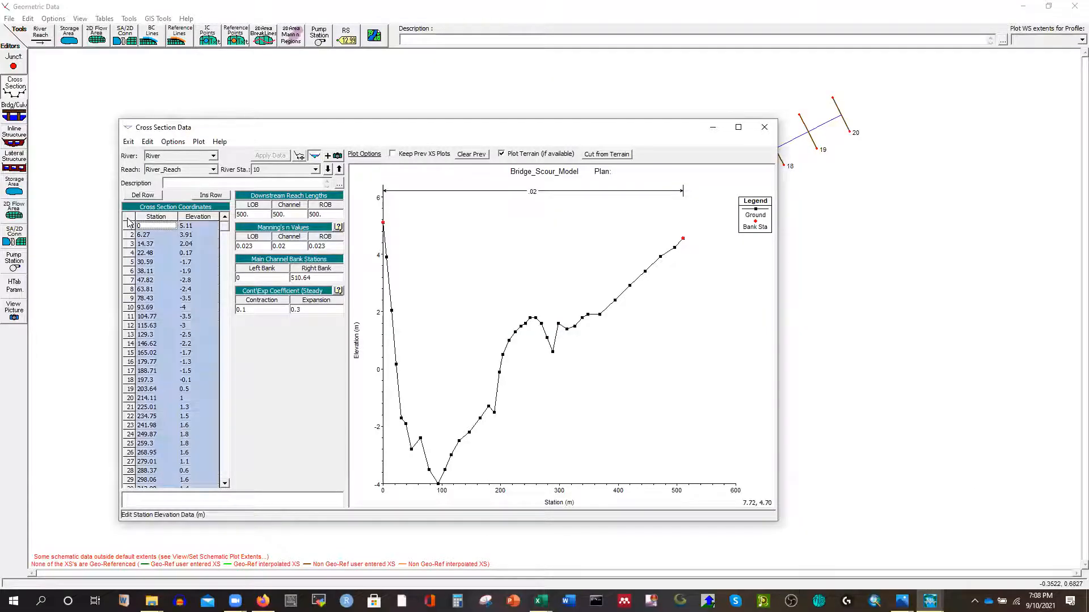
Step: Apply a right main channel bank station of 305.05 to river station 10 and advance to river station 9
{"action": "scroll", "coordinate": [174, 292], "scroll_direction": "down", "scroll_amount": 5}
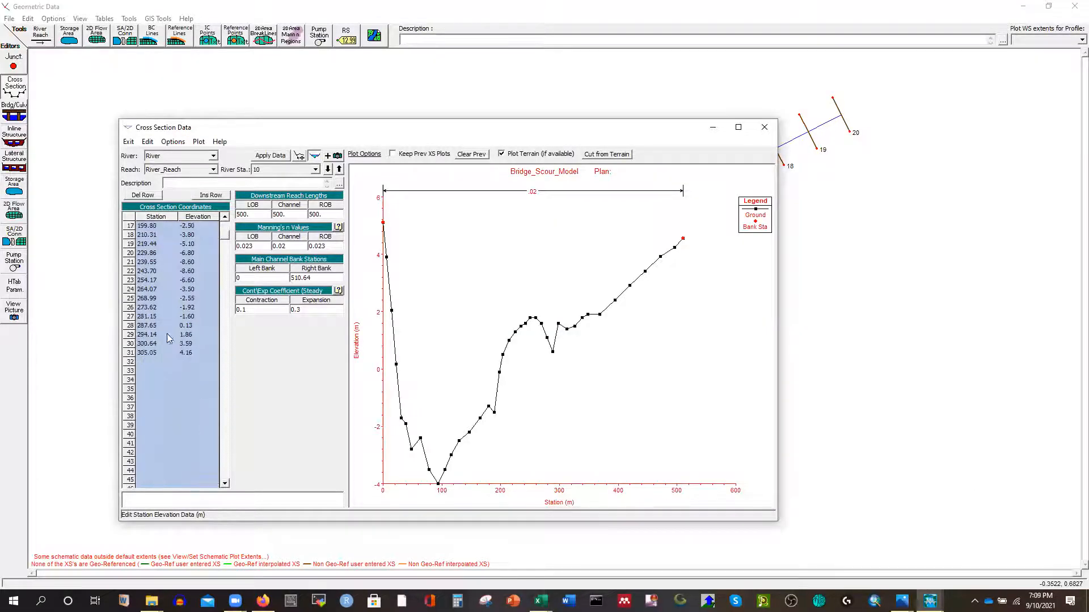
{"action": "left_click", "coordinate": [151, 354]}
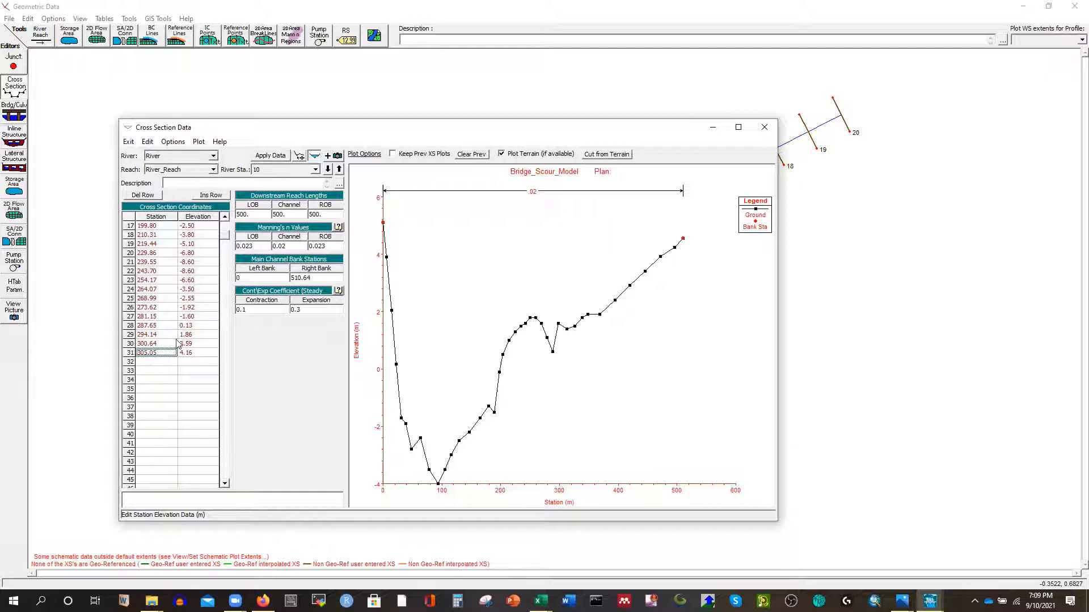
{"action": "left_click", "coordinate": [299, 278]}
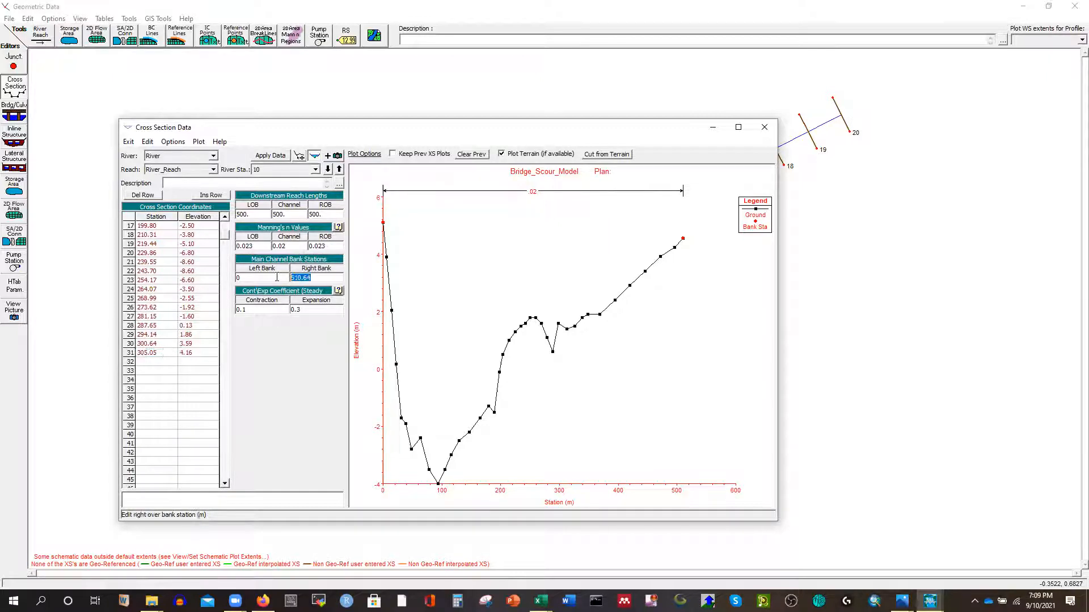
{"action": "key", "text": "ctrl+v"}
{"action": "left_click", "coordinate": [264, 155]}
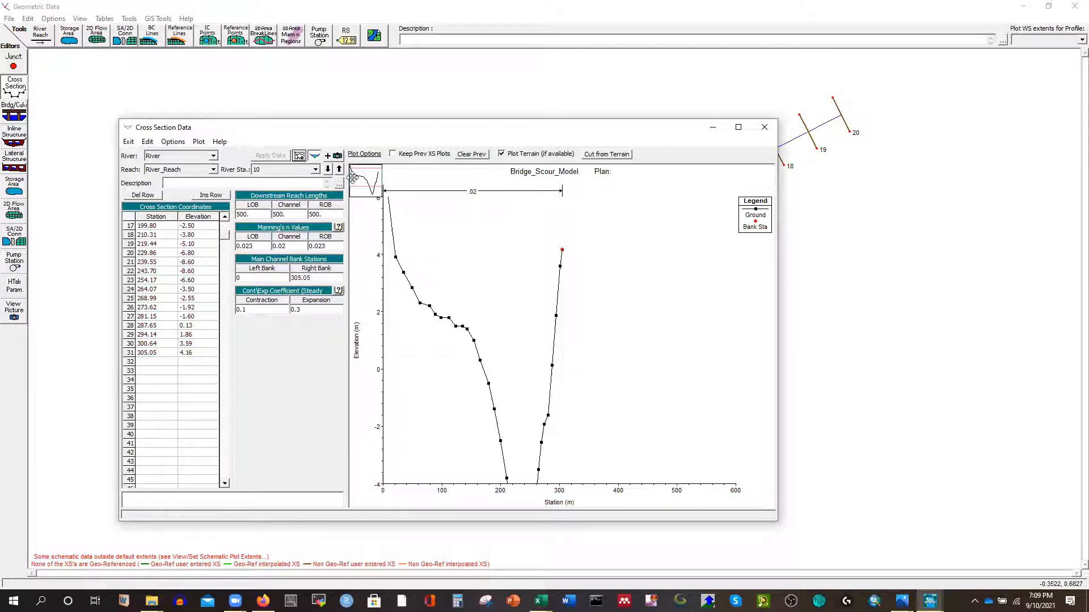
{"action": "mouse_move", "coordinate": [364, 182]}
{"action": "left_mouse_down"}
{"action": "mouse_move", "coordinate": [364, 192]}
{"action": "mouse_move", "coordinate": [373, 177]}
{"action": "left_mouse_up"}
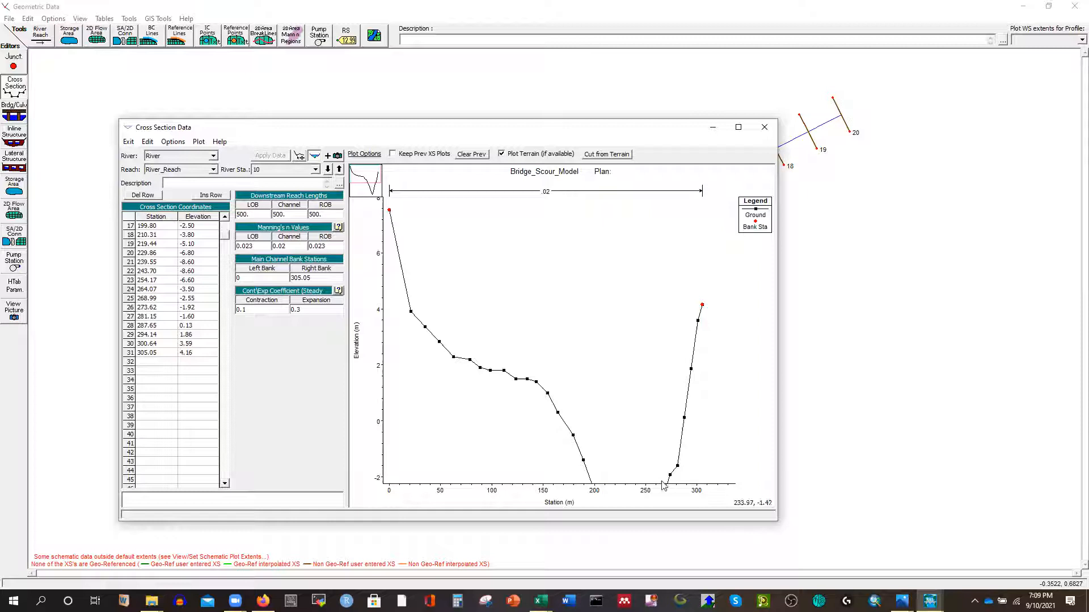
{"action": "left_click", "coordinate": [327, 169]}
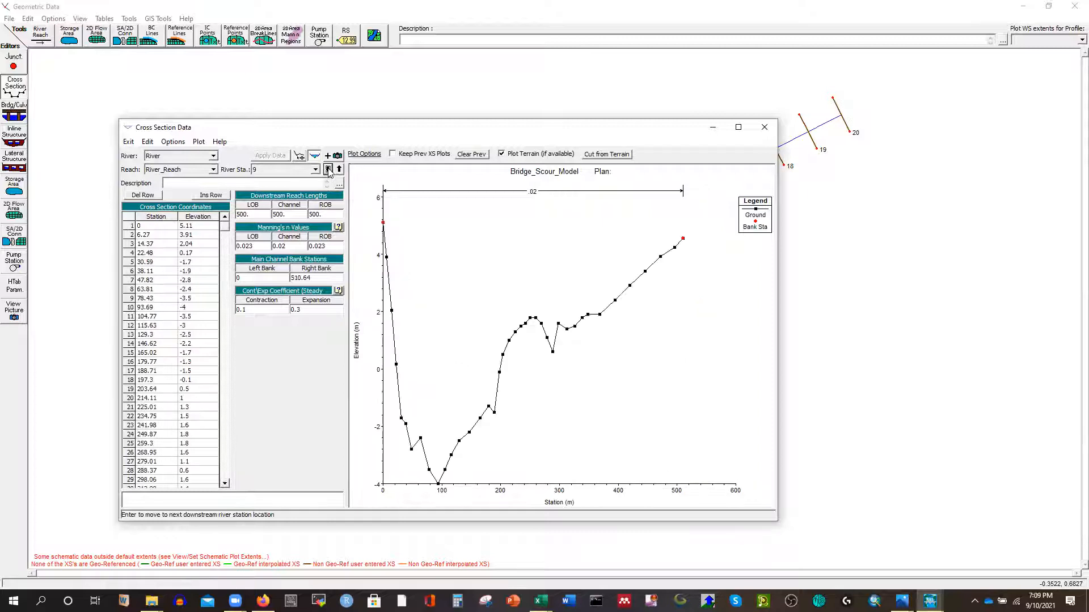
Step: Open CS-UCS-6.xlsx from the Survey Data - Thalweg folder in Excel and copy its cumulative distance and elevation values
{"action": "left_click", "coordinate": [151, 601]}
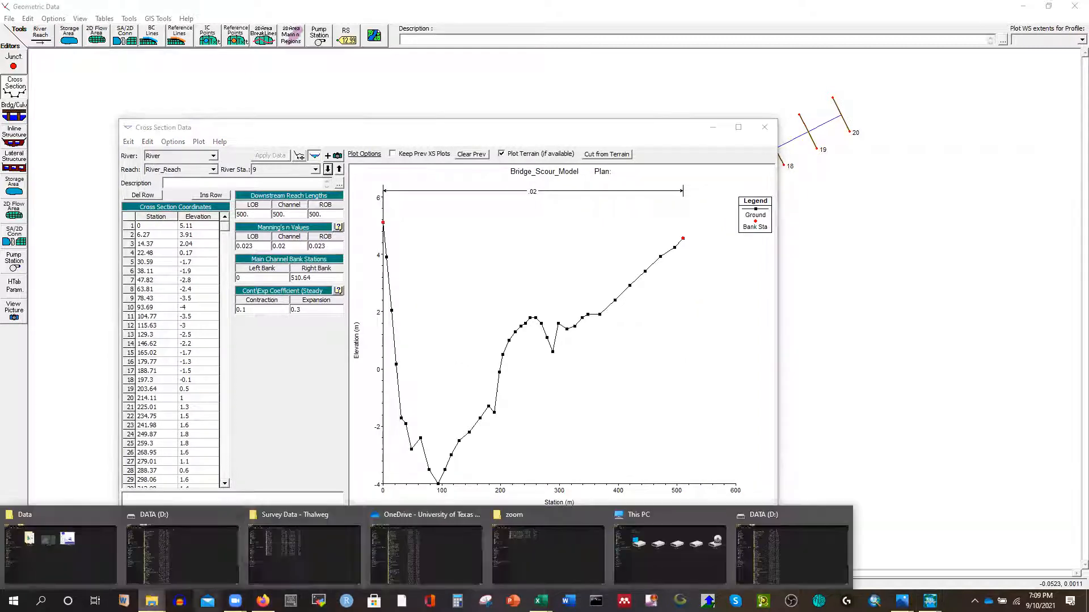
{"action": "left_click", "coordinate": [297, 499]}
{"action": "double_click", "coordinate": [208, 179]}
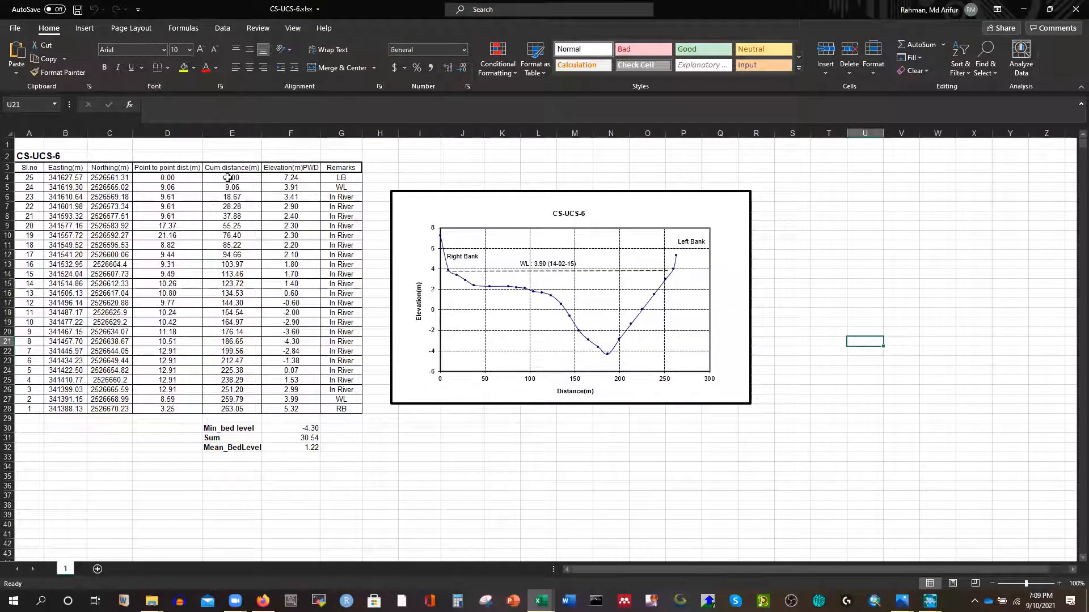
{"action": "left_click_drag", "start_coordinate": [227, 178], "coordinate": [289, 191]}
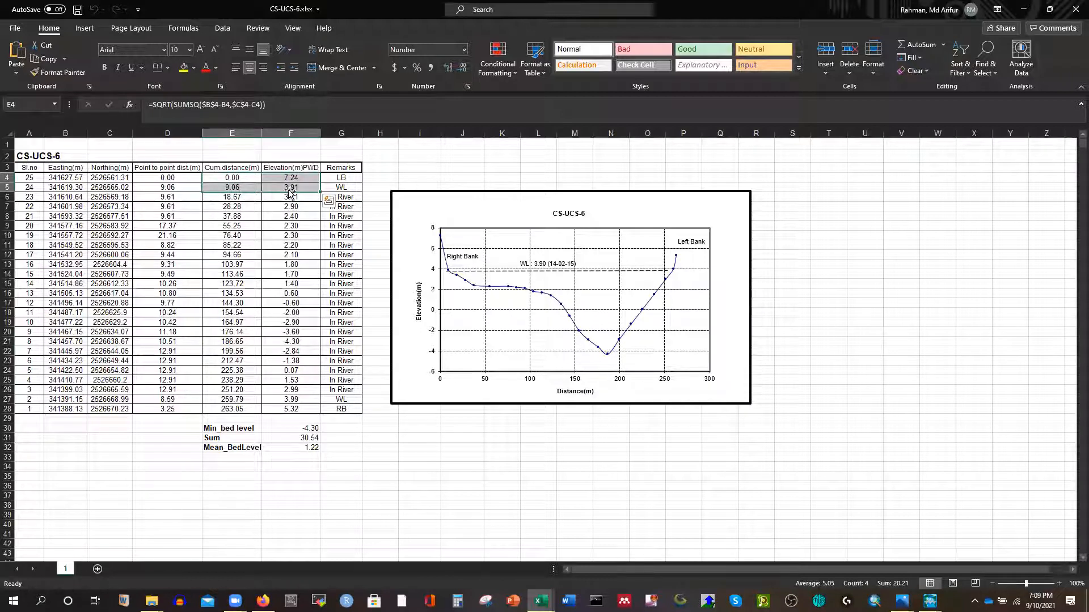
{"action": "key", "text": "shift+Up"}
{"action": "key", "text": "shift+Up"}
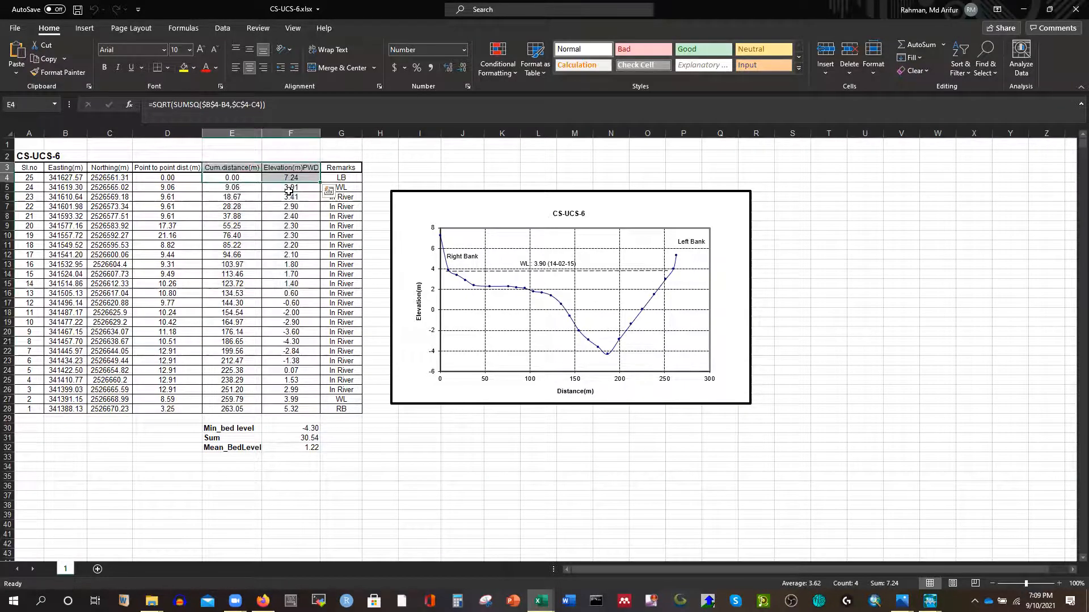
{"action": "left_click_drag", "start_coordinate": [230, 177], "coordinate": [284, 184]}
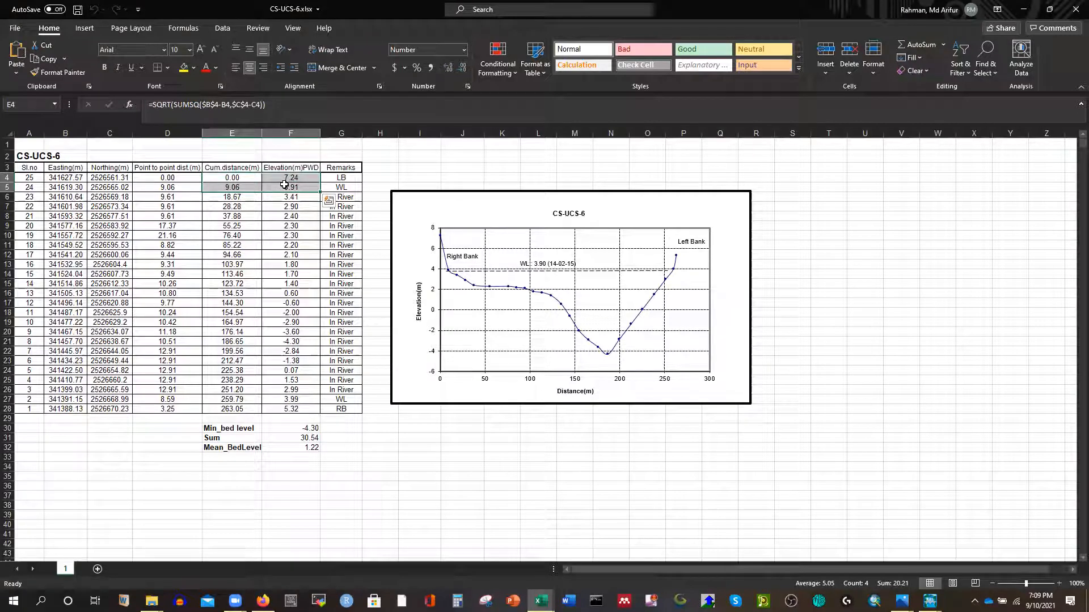
{"action": "key", "text": "ctrl+shift+Down"}
{"action": "key", "text": "ctrl+c"}
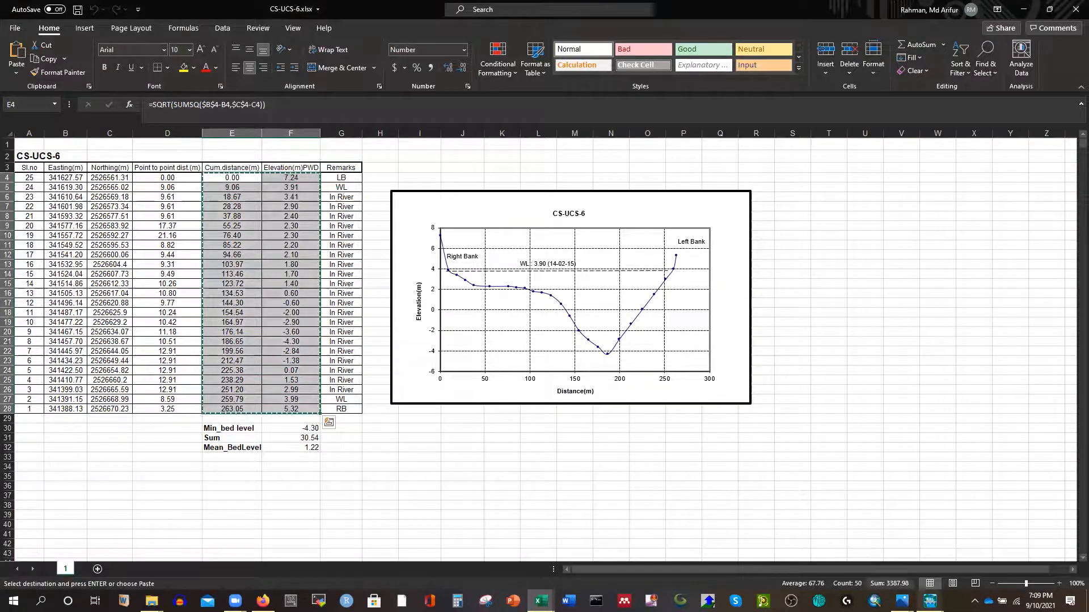
Step: Return to HEC-RAS and replace river station 9's station-elevation coordinates with the copied CS-UCS-6 values
{"action": "left_click", "coordinate": [1029, 544]}
{"action": "left_click", "coordinate": [146, 226]}
{"action": "key", "text": "ctrl+v"}
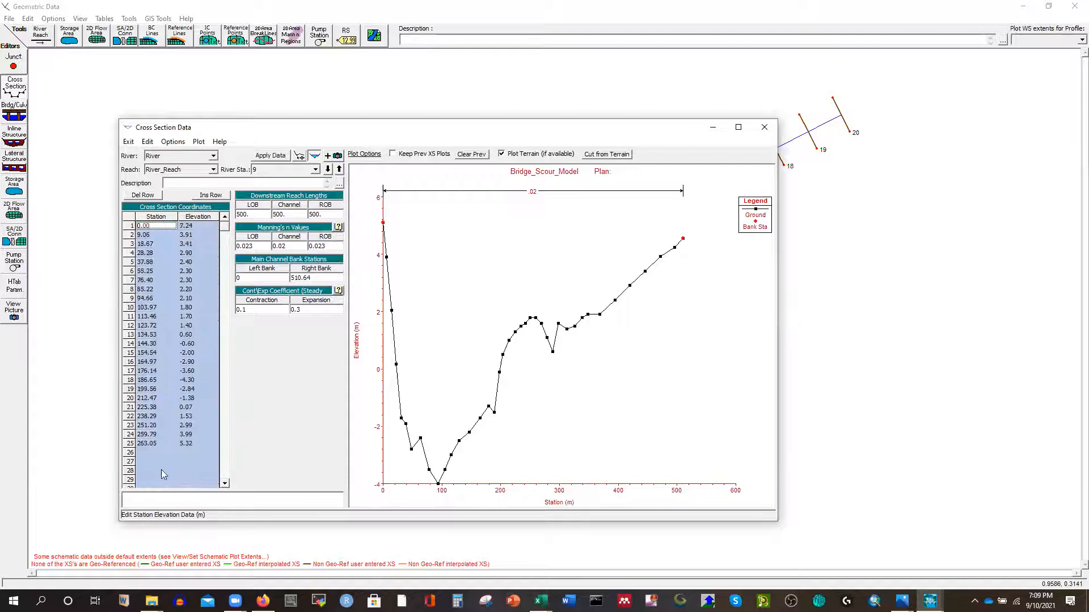
Step: Set river station 9's right main channel bank station to 263.05 and apply the cross-section data
{"action": "left_click", "coordinate": [151, 443]}
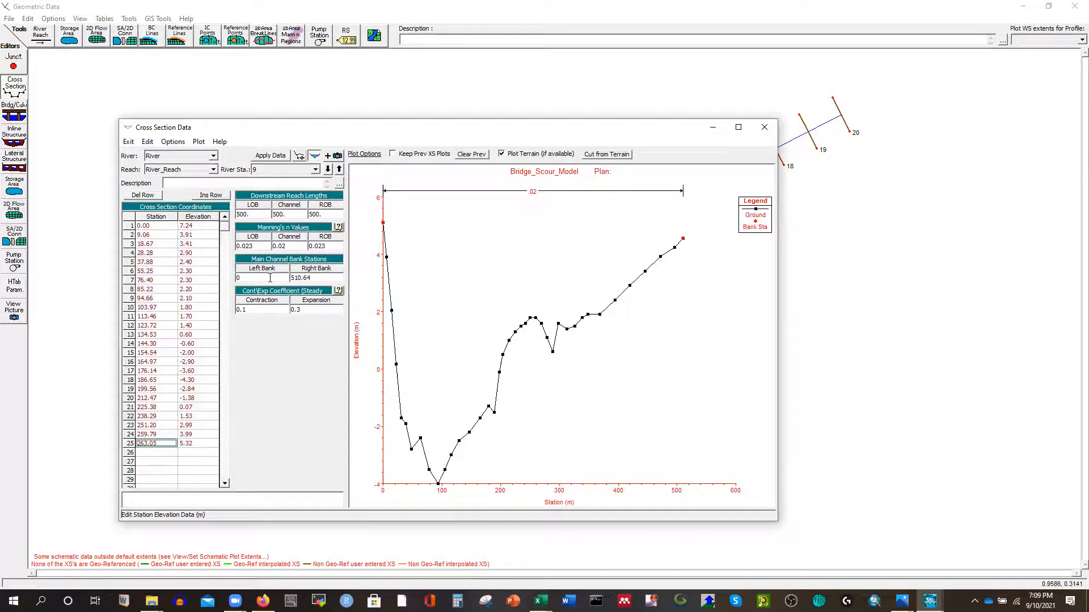
{"action": "left_click_drag", "start_coordinate": [323, 278], "coordinate": [278, 279]}
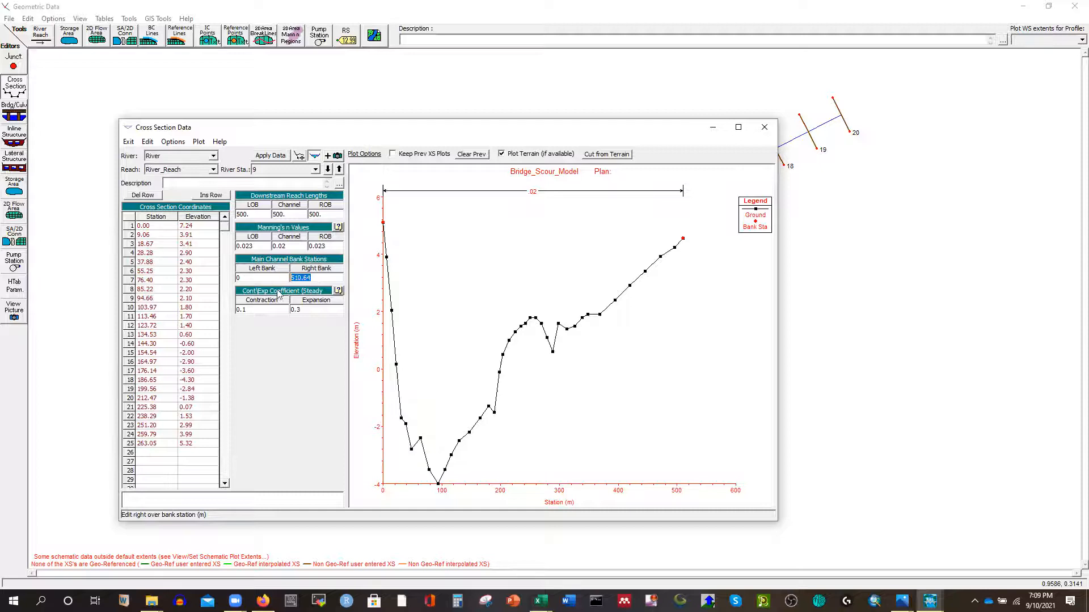
{"action": "key", "text": "ctrl+v"}
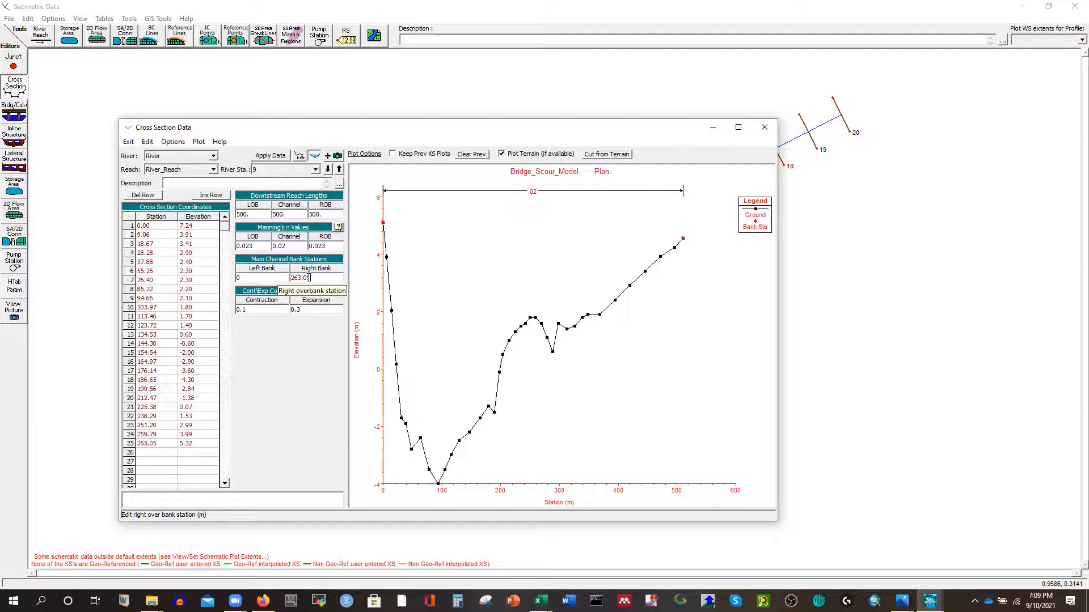
{"action": "left_click", "coordinate": [268, 155]}
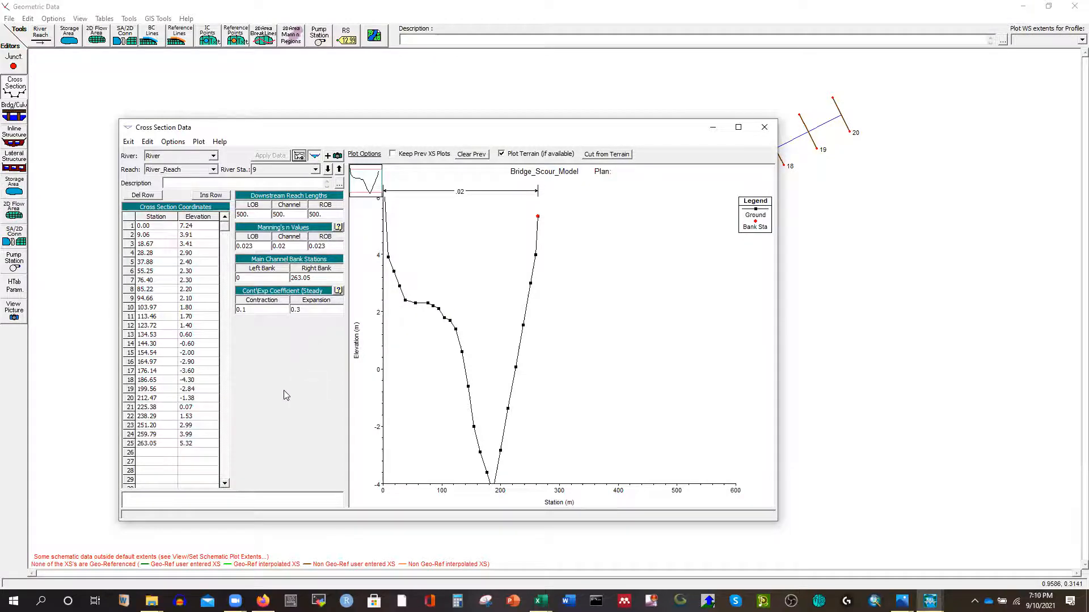
Step: Open CS-UCS-5.xlsx from the Survey Data - Thalweg folder in Excel and copy its cumulative distance and elevation values
{"action": "left_click", "coordinate": [152, 601]}
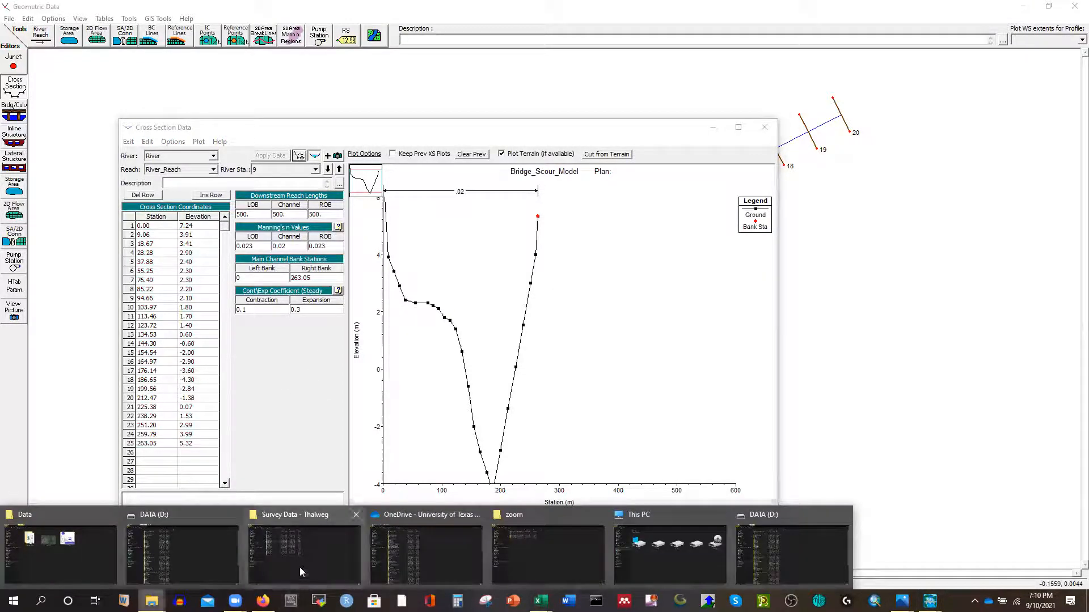
{"action": "left_click", "coordinate": [300, 568]}
{"action": "double_click", "coordinate": [199, 157]}
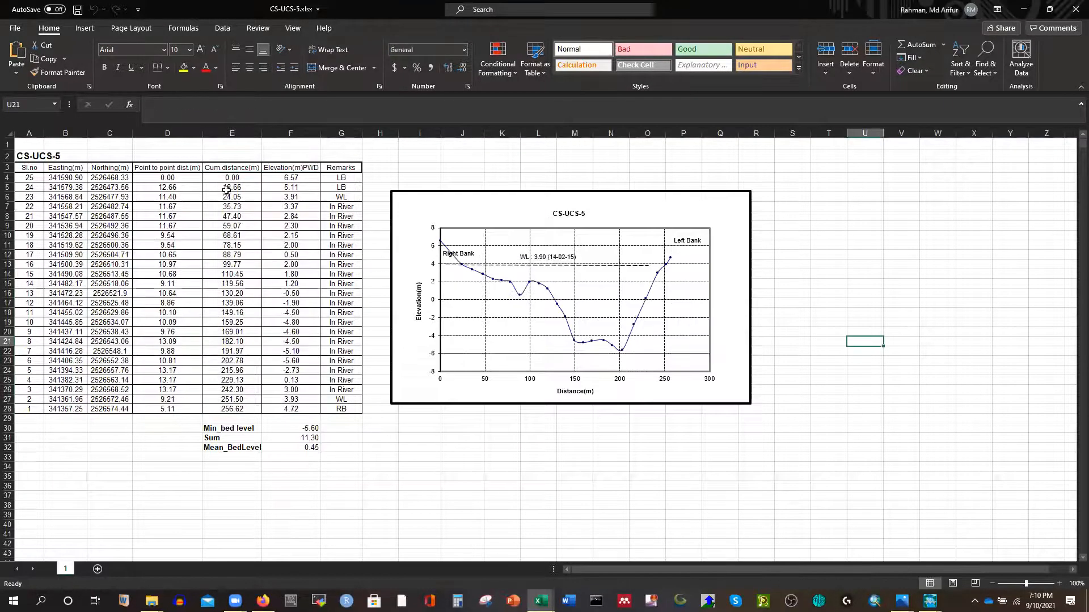
{"action": "left_click_drag", "start_coordinate": [223, 177], "coordinate": [284, 187]}
{"action": "key", "text": "ctrl+shift+Down"}
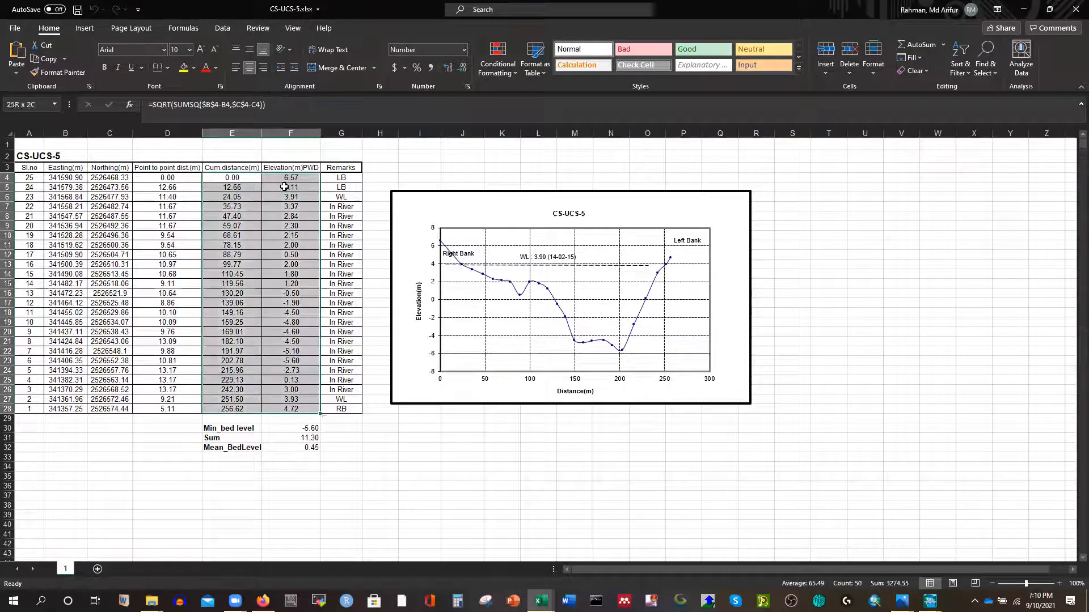
{"action": "key", "text": "ctrl+c"}
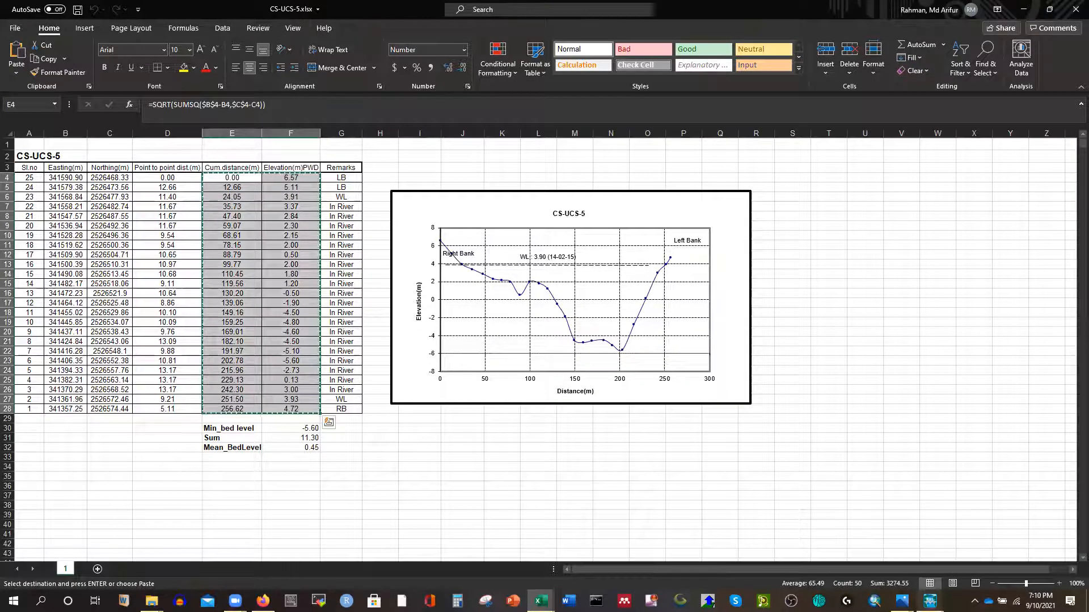
Step: Return to HEC-RAS, advance to river station 8 and replace its station-elevation coordinates with the copied CS-UCS-5 values
{"action": "mouse_move", "coordinate": [929, 601]}
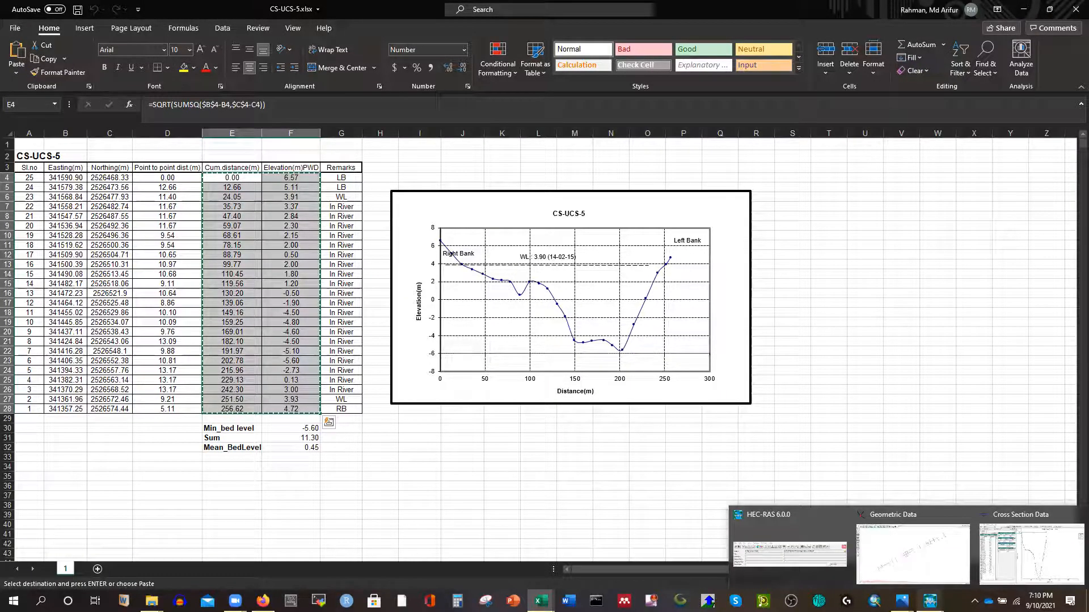
{"action": "left_click", "coordinate": [1024, 558]}
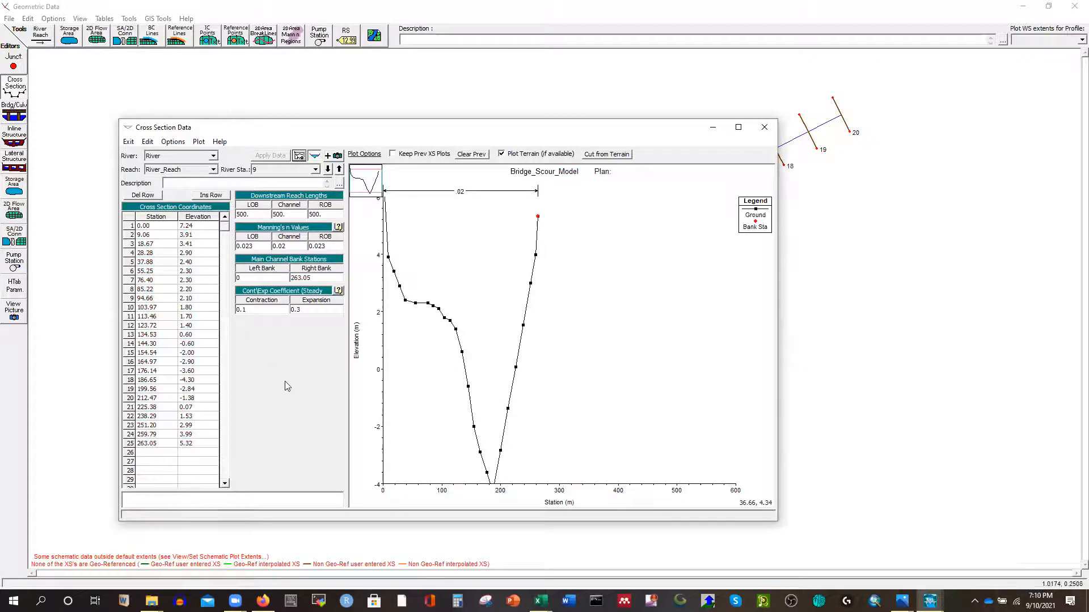
{"action": "left_click", "coordinate": [328, 170]}
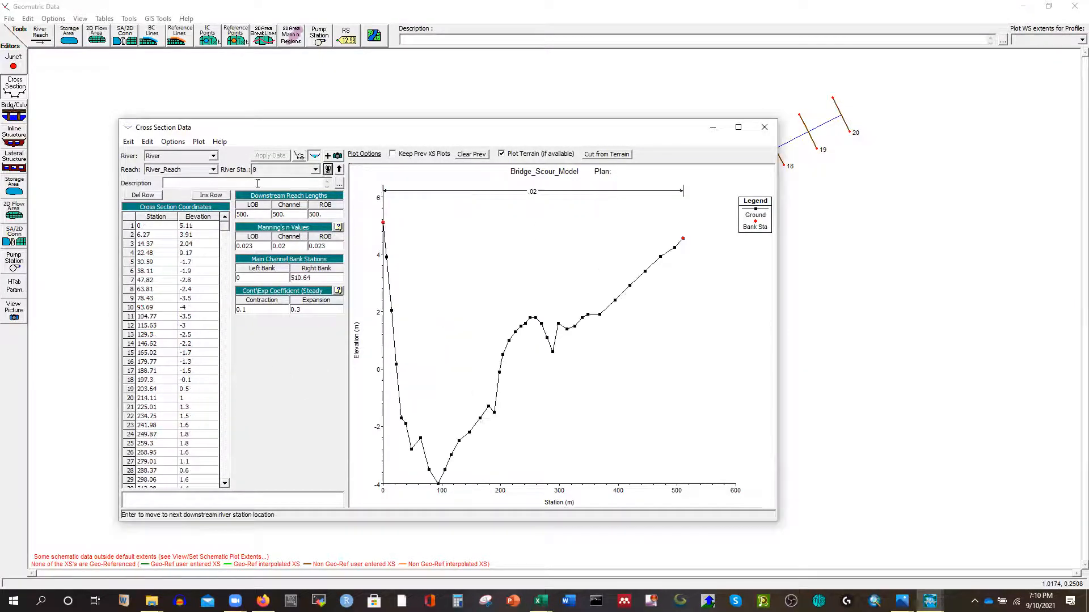
{"action": "left_click", "coordinate": [132, 220]}
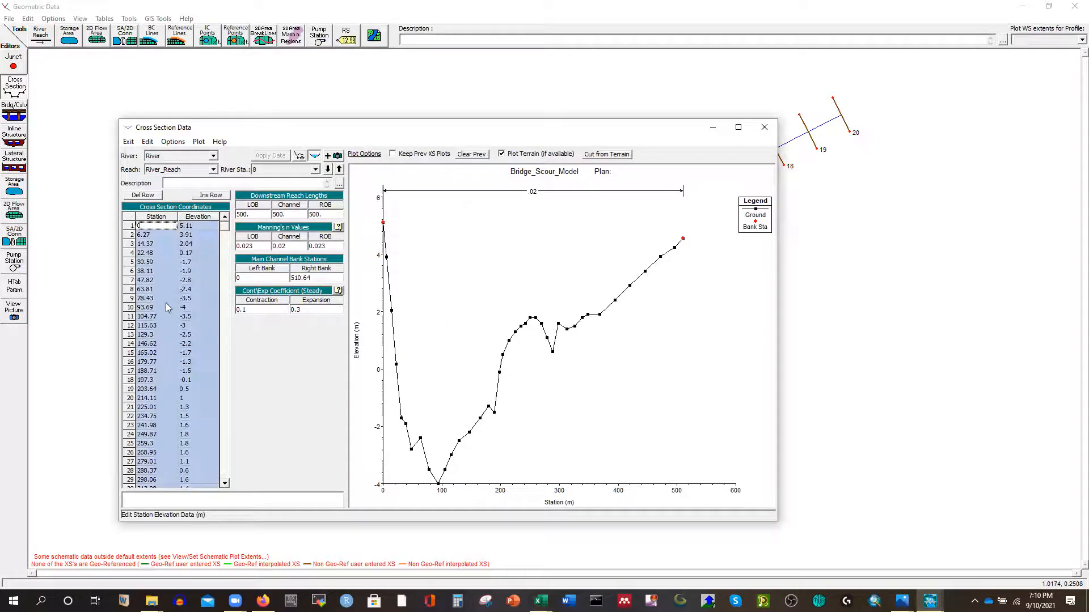
{"action": "key", "text": "ctrl+v"}
Step: Apply a right main channel bank station of 256.62 to river station 8 and advance to river station 7
{"action": "left_click", "coordinate": [152, 372]}
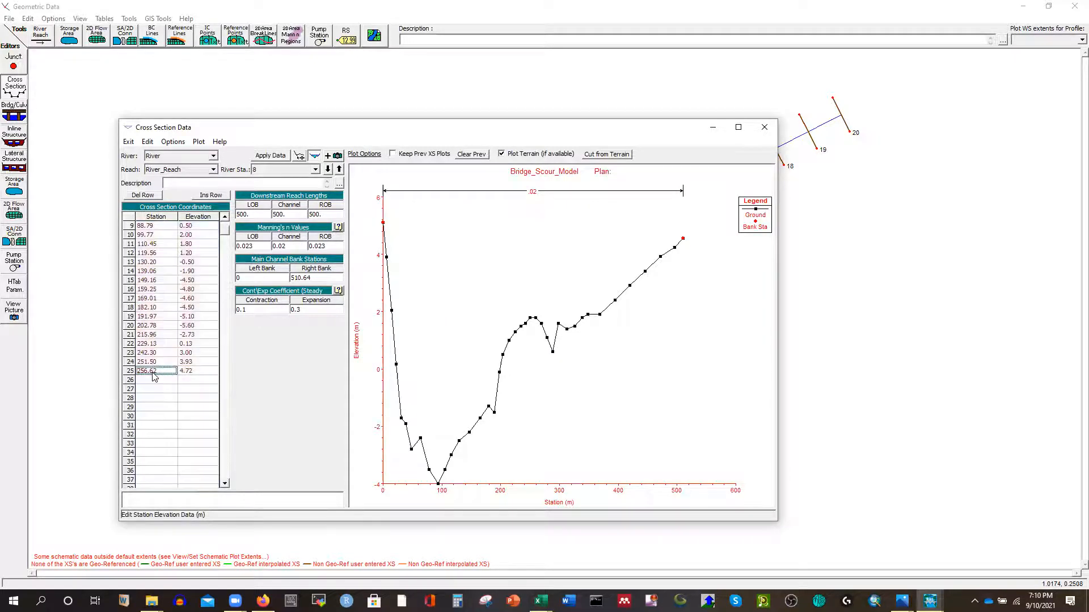
{"action": "double_click", "coordinate": [316, 277]}
{"action": "key", "text": "ctrl+v"}
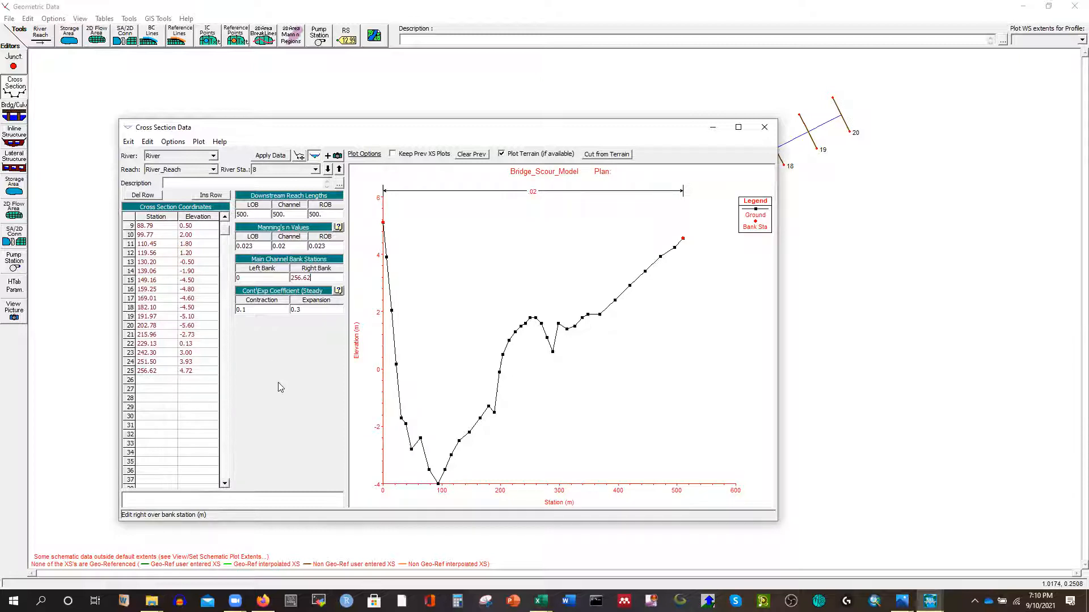
{"action": "left_click", "coordinate": [271, 156]}
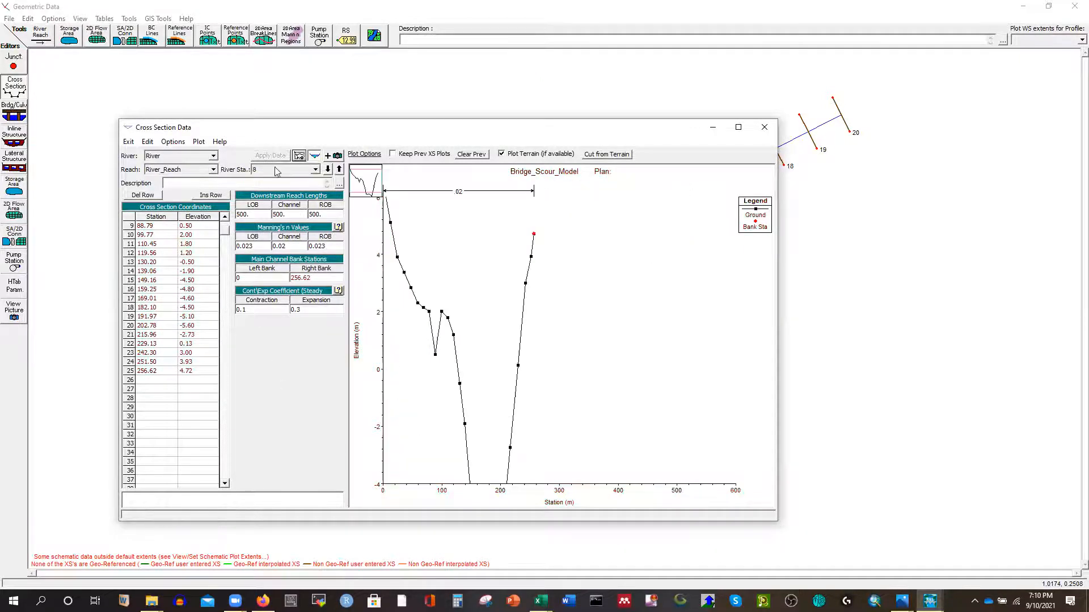
{"action": "left_click", "coordinate": [328, 170]}
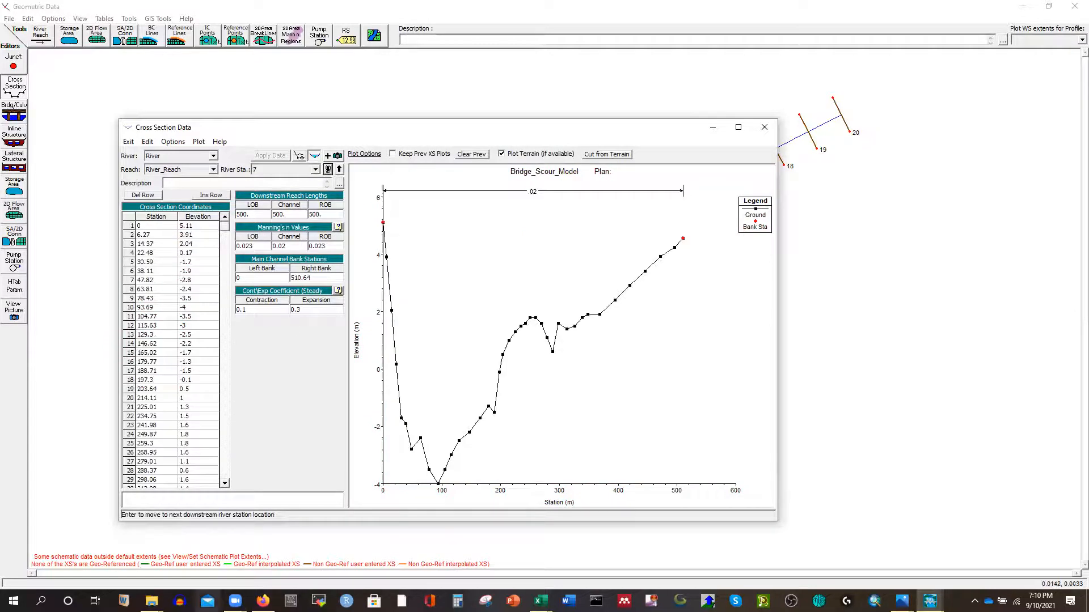
Step: Open CS-UCS-4.xlsx from the Survey Data - Thalweg folder in Excel and copy its cumulative distance and elevation values
{"action": "left_click", "coordinate": [308, 550]}
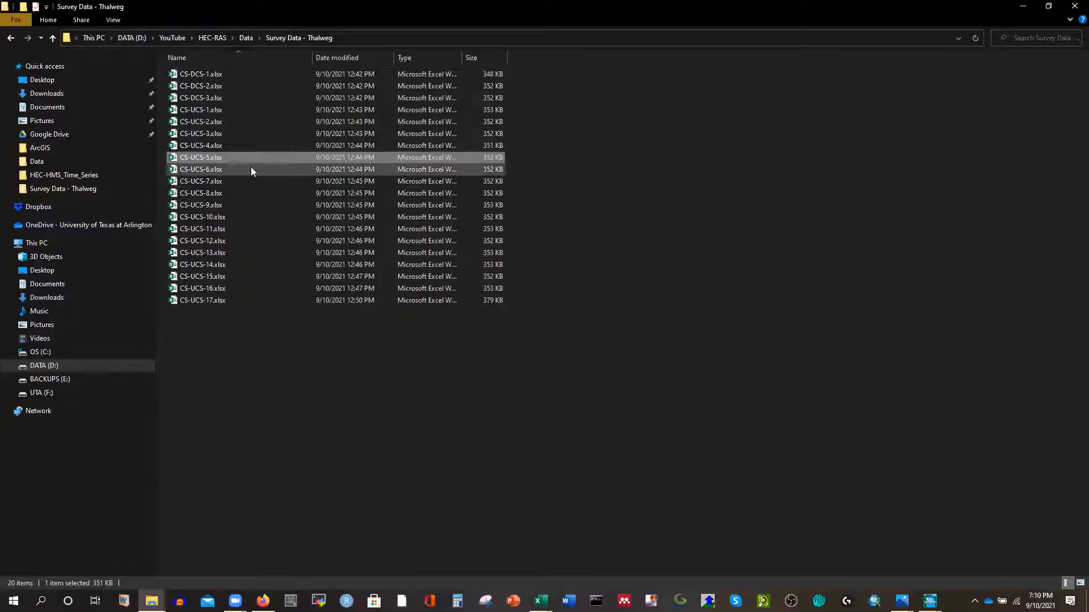
{"action": "key", "text": "Return"}
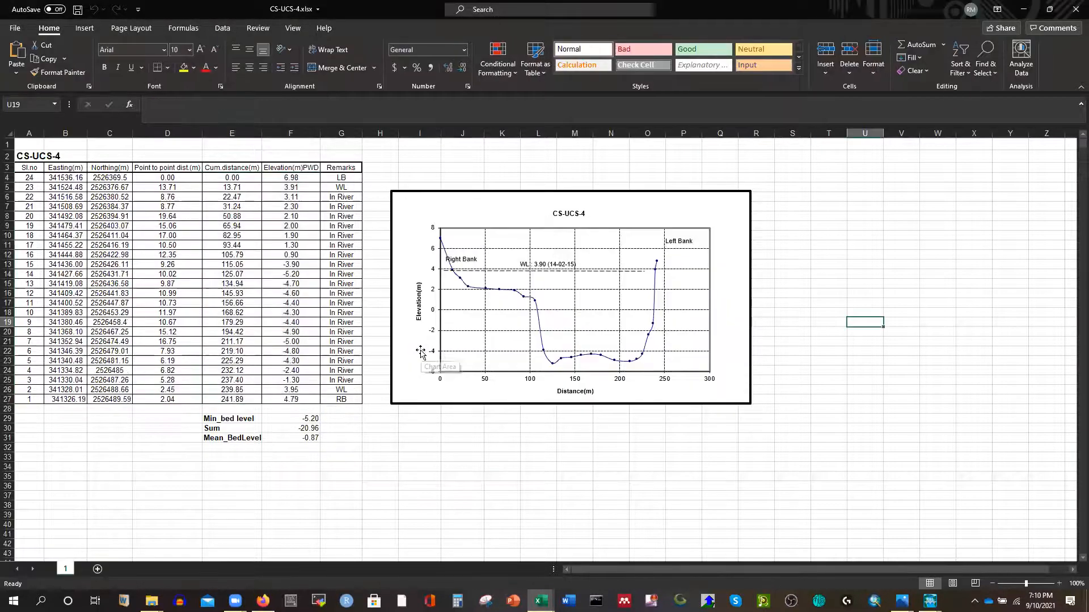
{"action": "left_click_drag", "start_coordinate": [224, 175], "coordinate": [283, 192]}
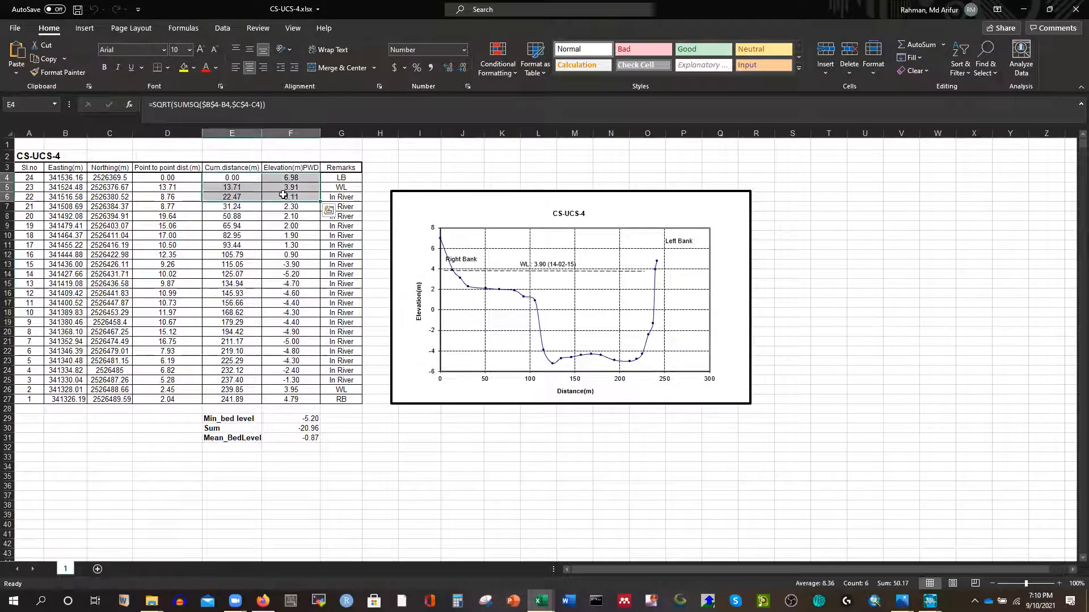
{"action": "key", "text": "ctrl+shift+Down"}
{"action": "key", "text": "ctrl+c"}
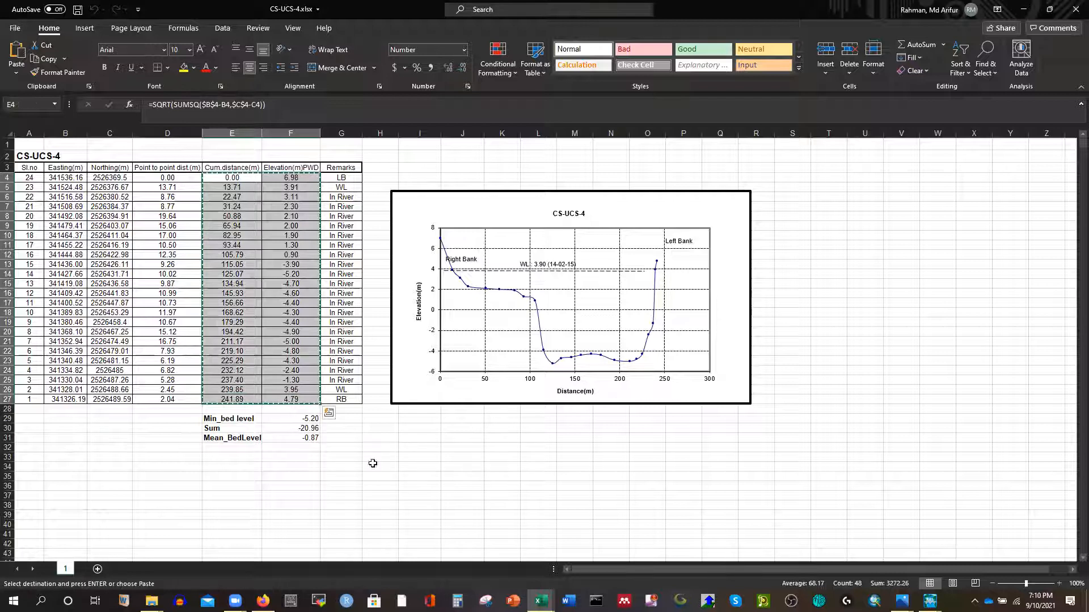
Step: Return to HEC-RAS and replace river station 7's station-elevation coordinates with the copied CS-UCS-4 values
{"action": "mouse_move", "coordinate": [930, 601]}
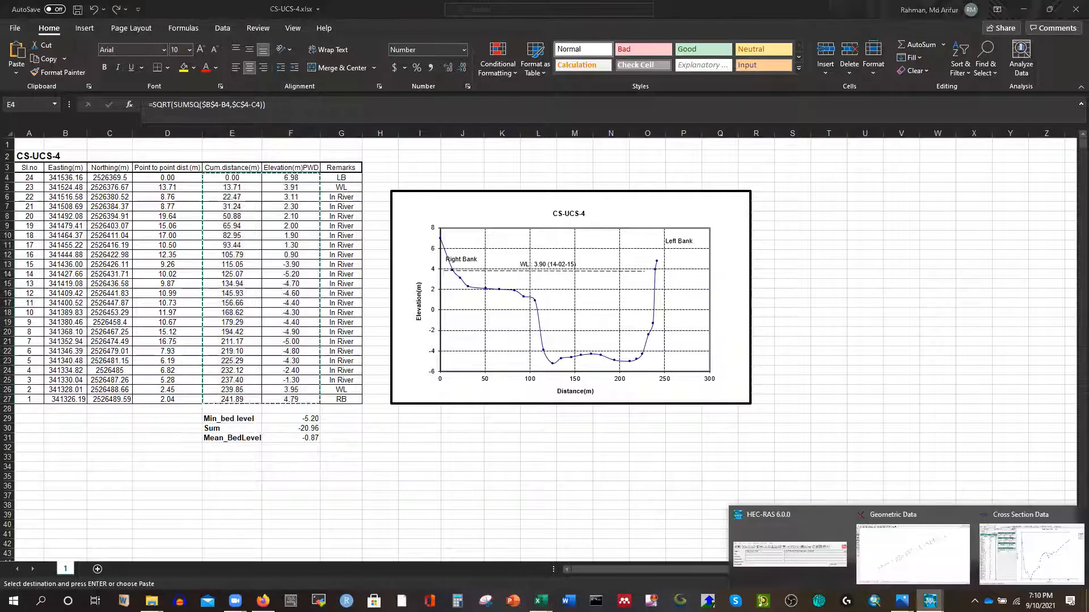
{"action": "left_click", "coordinate": [1031, 560]}
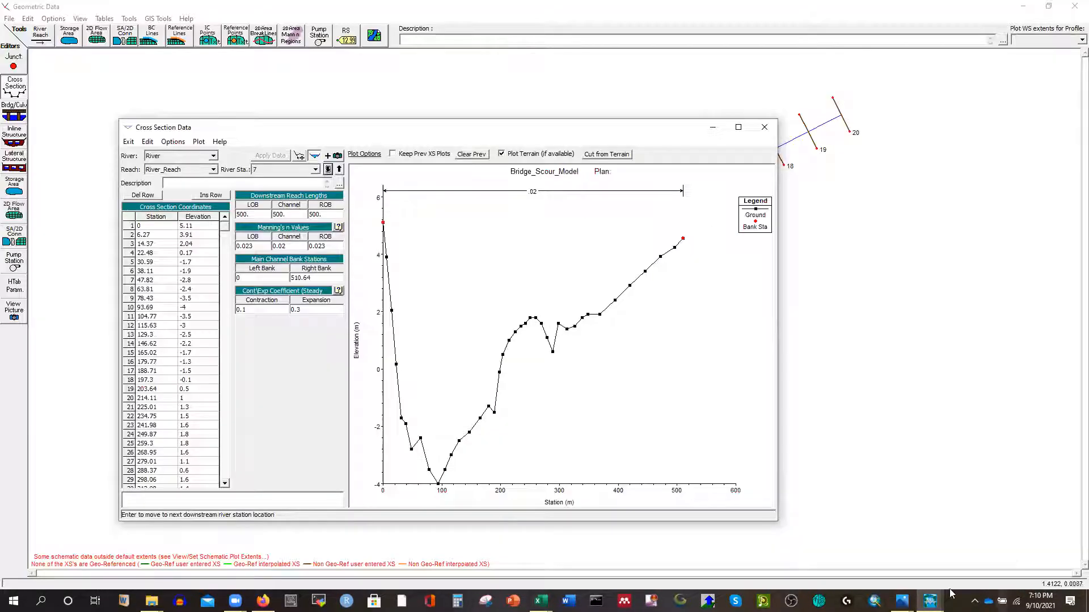
{"action": "left_click", "coordinate": [130, 217]}
{"action": "key", "text": "ctrl+v"}
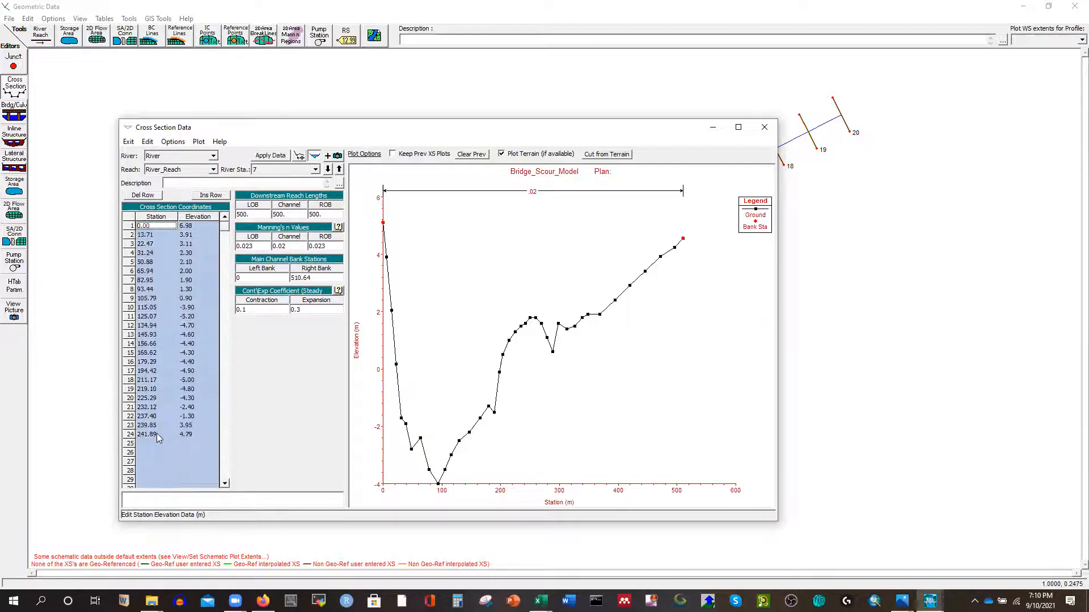
Step: Apply a right main channel bank station of 241.89 to river station 7 and advance to river station 6
{"action": "left_click", "coordinate": [156, 435]}
{"action": "left_click", "coordinate": [322, 280]}
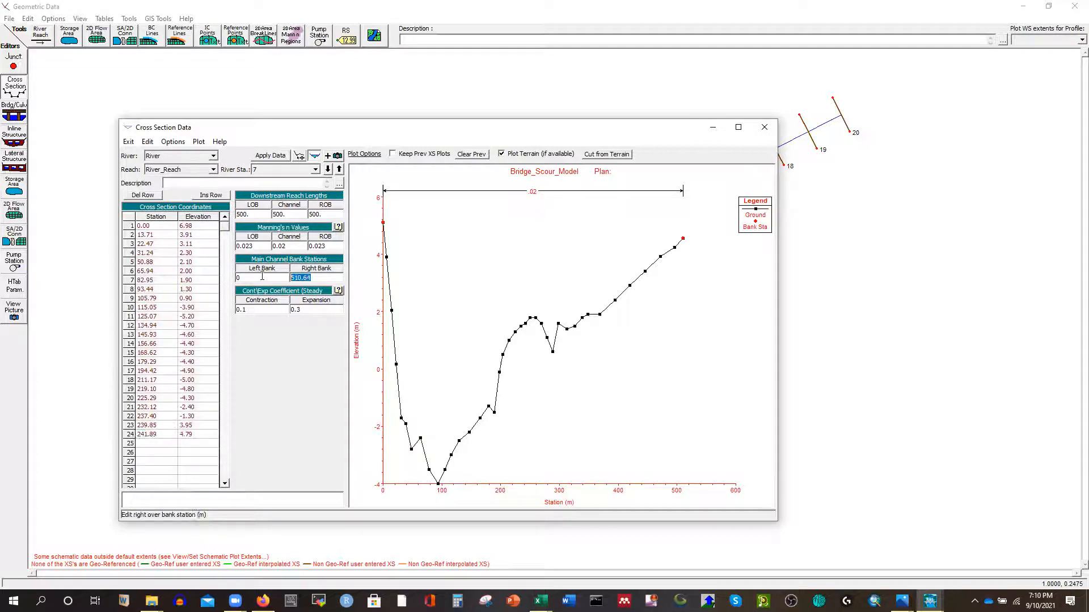
{"action": "type", "text": "241.89"}
{"action": "left_click", "coordinate": [269, 156]}
{"action": "left_click", "coordinate": [328, 169]}
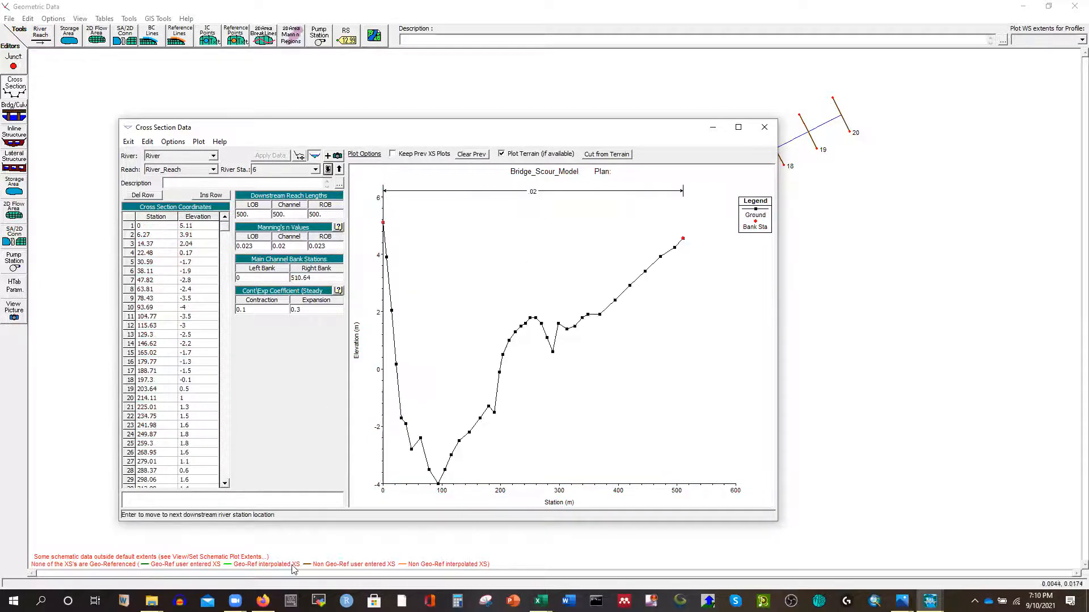
Step: Open CS-UCS-3.xlsx from the Survey Data - Thalweg folder in Excel and copy its cumulative distance and elevation values
{"action": "left_click", "coordinate": [151, 601]}
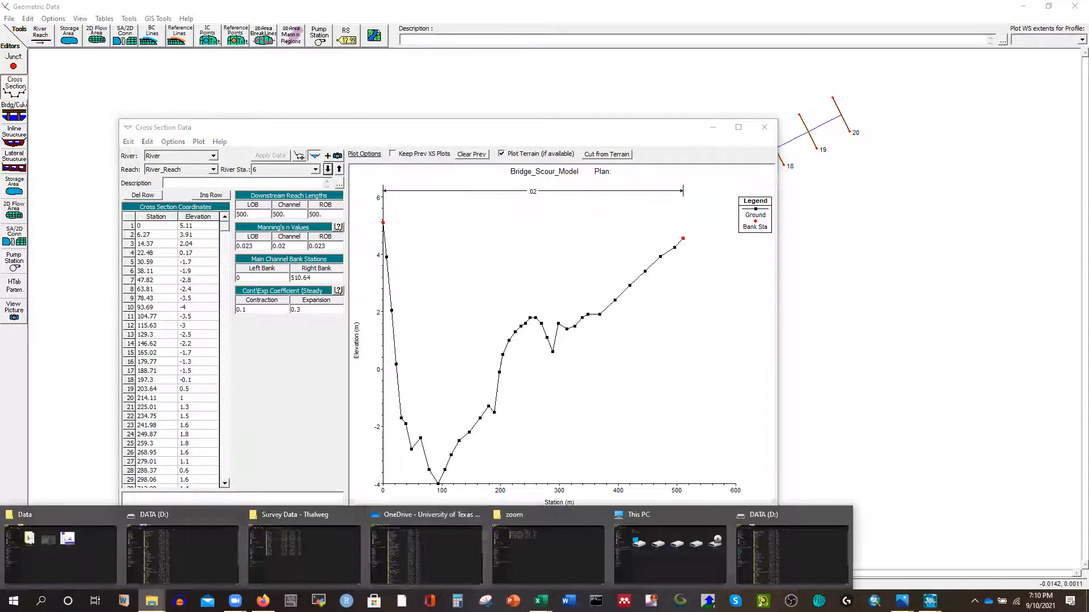
{"action": "left_click", "coordinate": [295, 549]}
{"action": "double_click", "coordinate": [212, 132]}
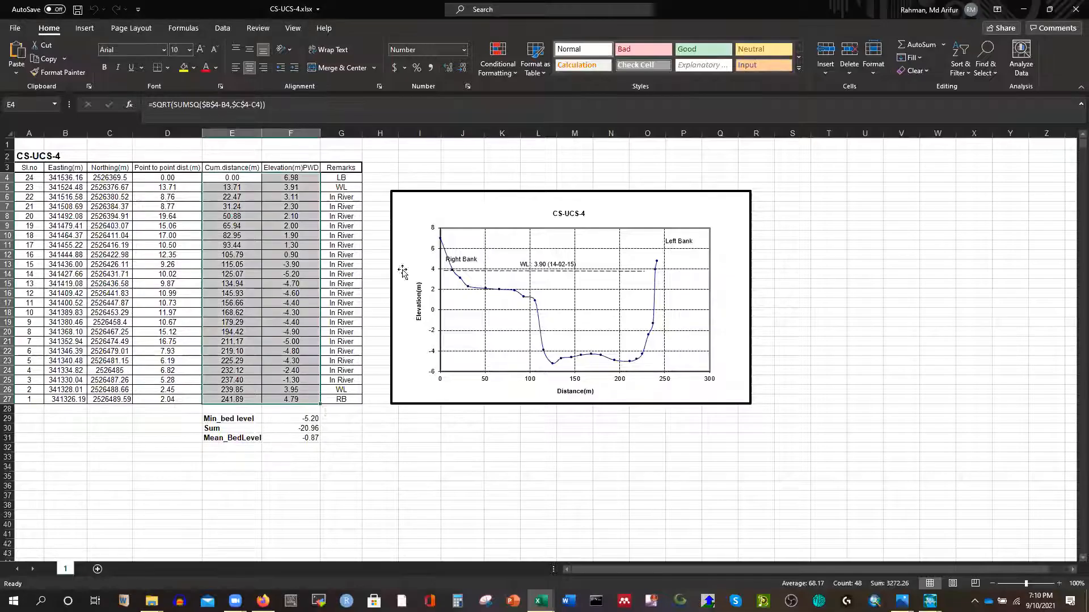
{"action": "left_click", "coordinate": [422, 382]}
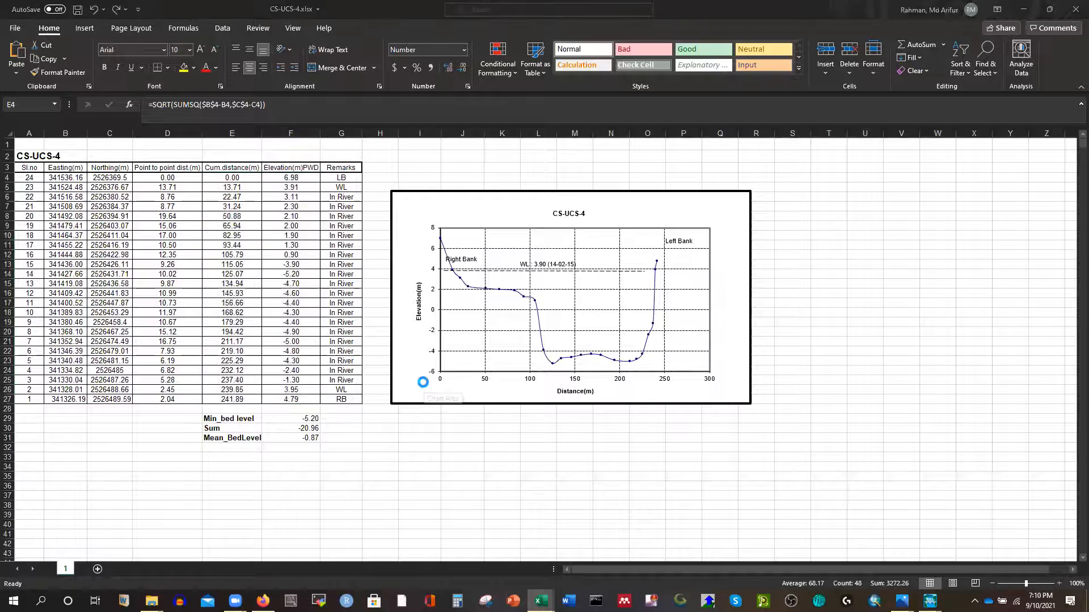
{"action": "left_click", "coordinate": [271, 178], "text": "shift"}
{"action": "key", "text": "ctrl+shift+Down"}
{"action": "key", "text": "ctrl+c"}
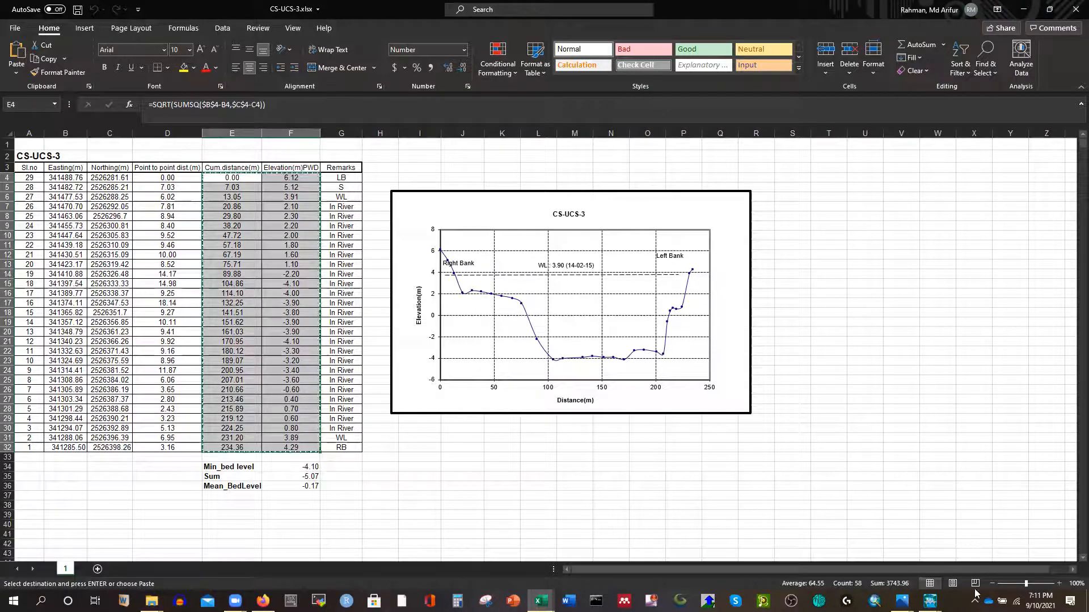
Step: Return to HEC-RAS and replace river station 6's station-elevation coordinates with the copied CS-UCS-3 values
{"action": "left_click", "coordinate": [1026, 536]}
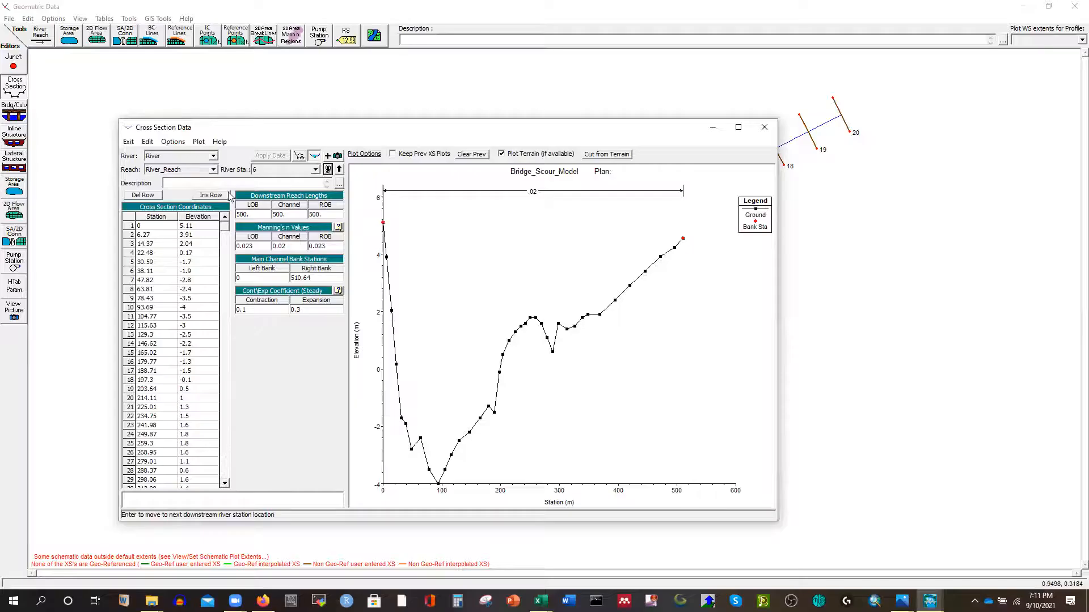
{"action": "left_click", "coordinate": [129, 216]}
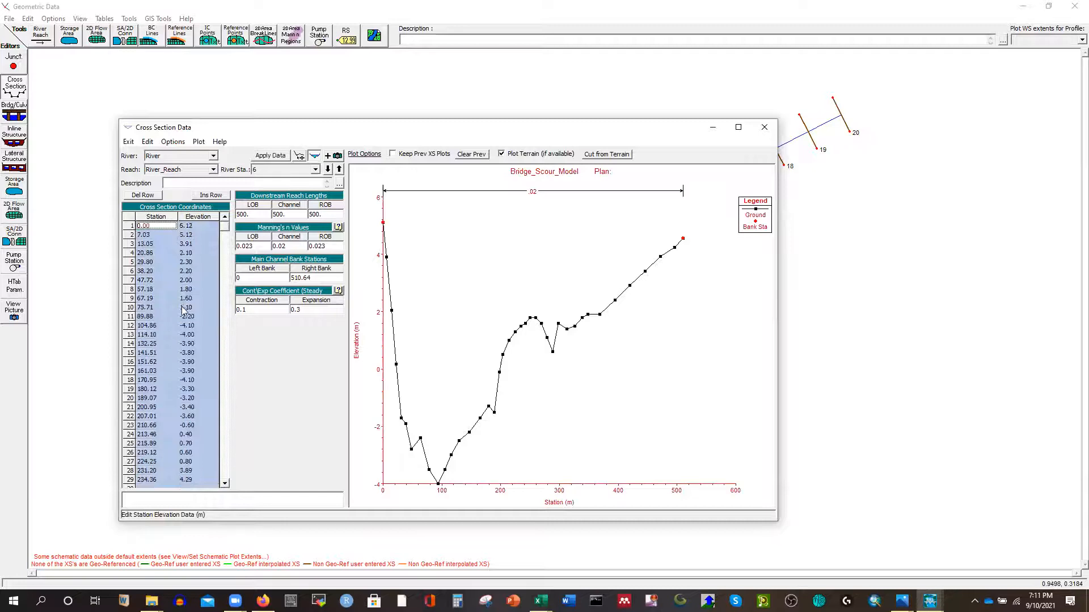
{"action": "key", "text": "ctrl+v"}
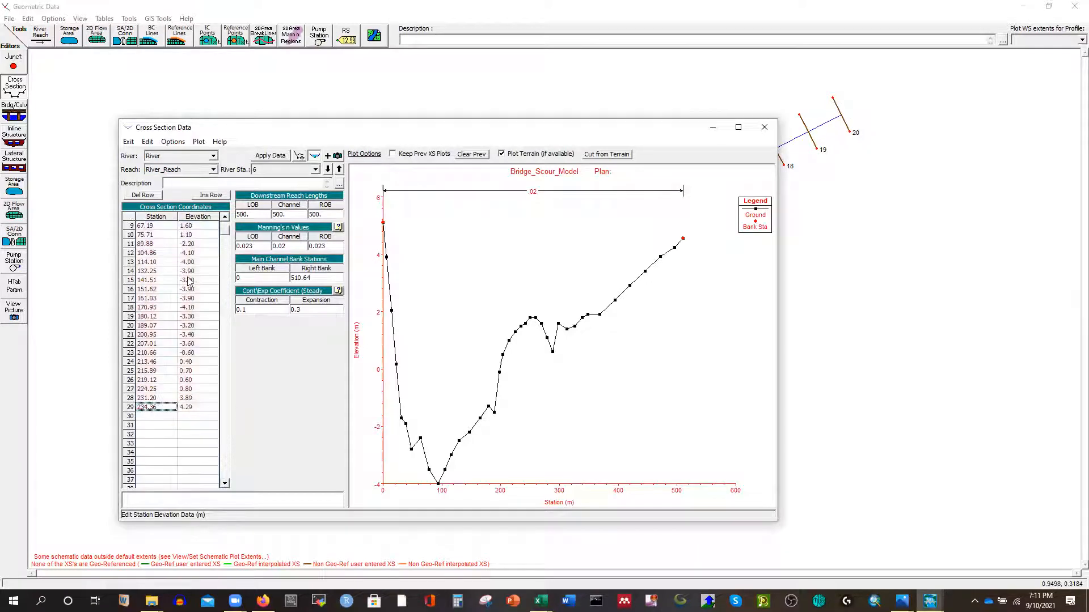
Step: Apply a right main channel bank station of 234.36 to river station 6 and advance to river station 5
{"action": "left_click", "coordinate": [329, 278]}
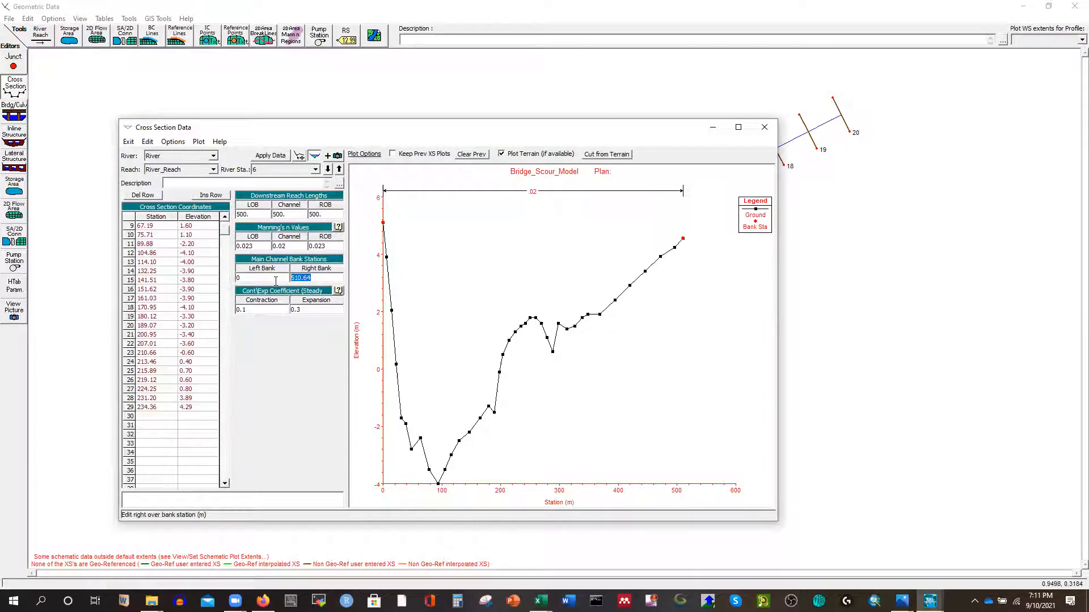
{"action": "type", "text": "234.36"}
{"action": "left_click", "coordinate": [275, 157]}
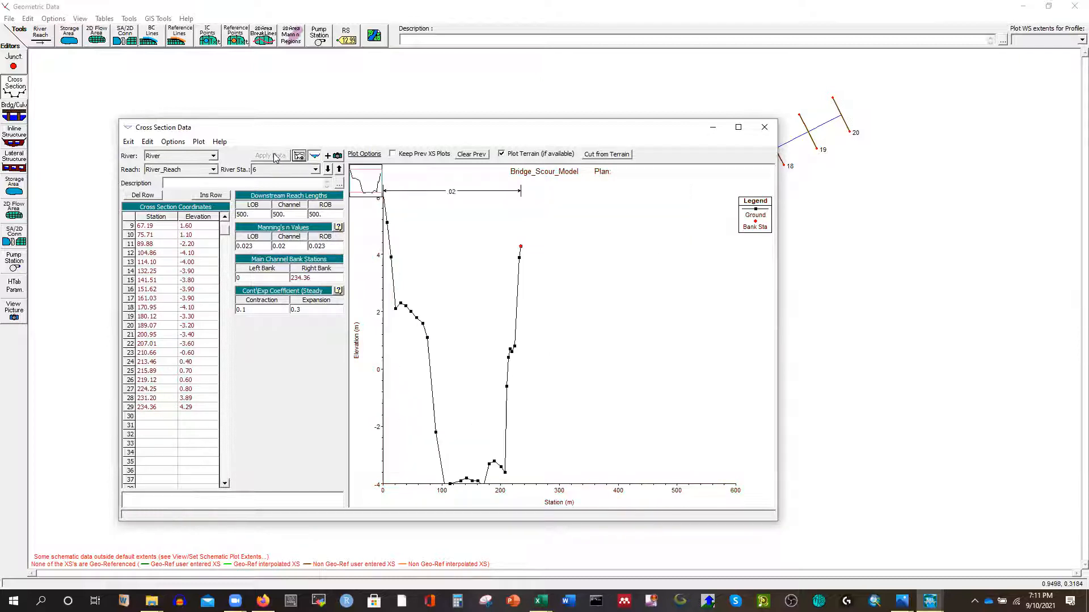
{"action": "left_click", "coordinate": [328, 170]}
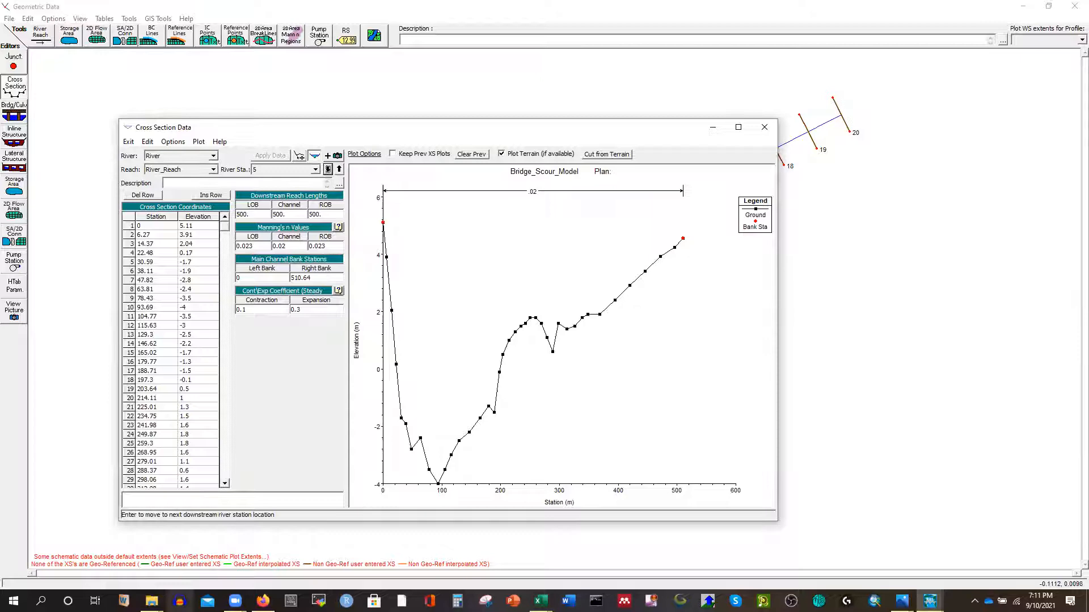
Step: Open CS-UCS-2.xlsx from the Survey Data - Thalweg folder in Excel and copy its cumulative distance and elevation values
{"action": "left_click", "coordinate": [151, 601]}
{"action": "left_click", "coordinate": [249, 579]}
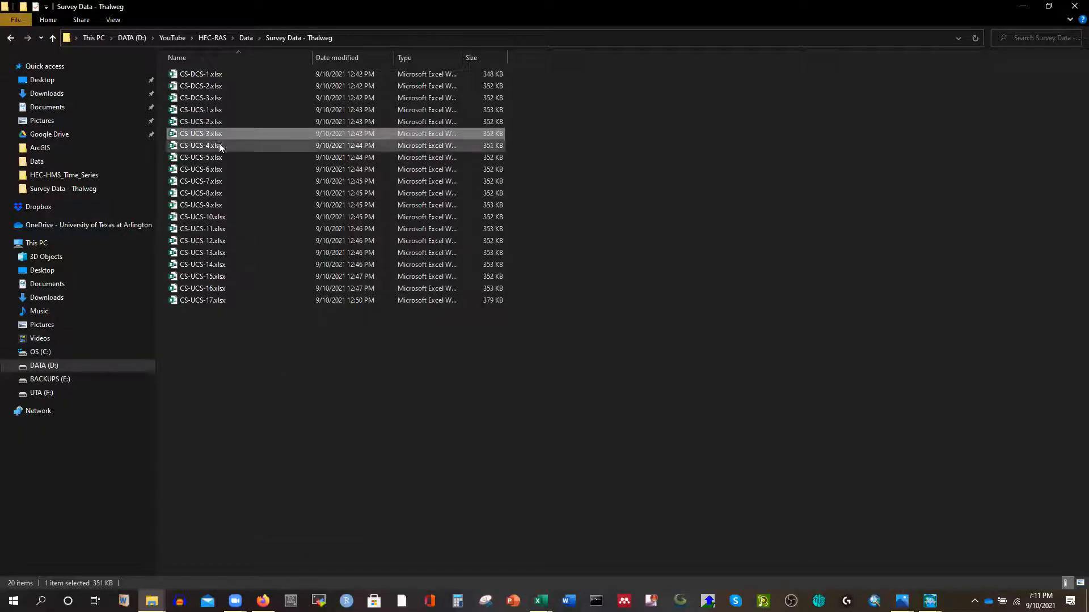
{"action": "double_click", "coordinate": [205, 121]}
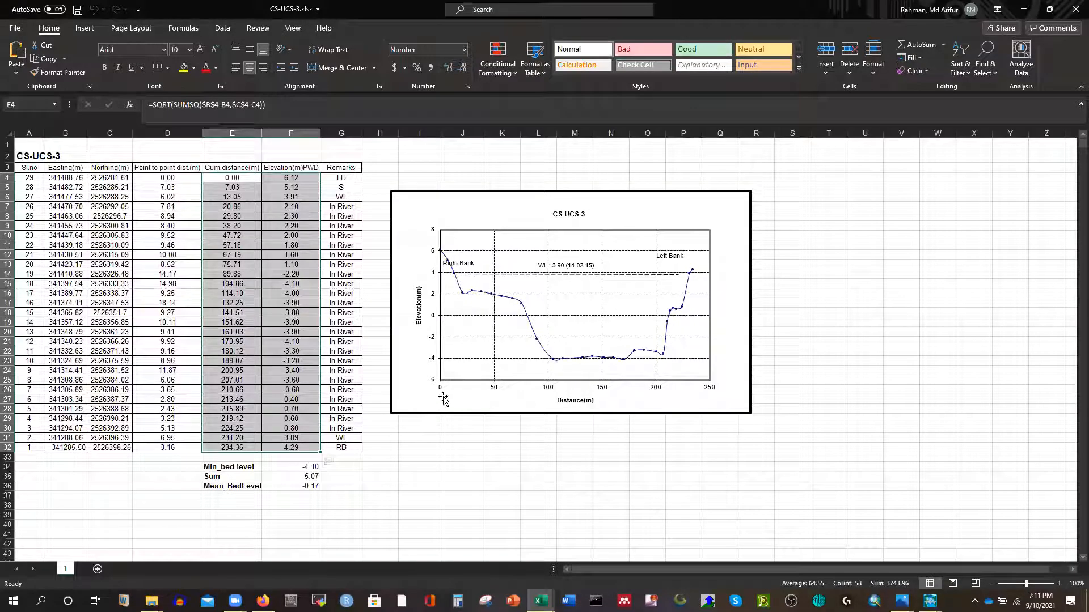
{"action": "left_click_drag", "start_coordinate": [234, 178], "coordinate": [306, 469]}
{"action": "key", "text": "ctrl+c"}
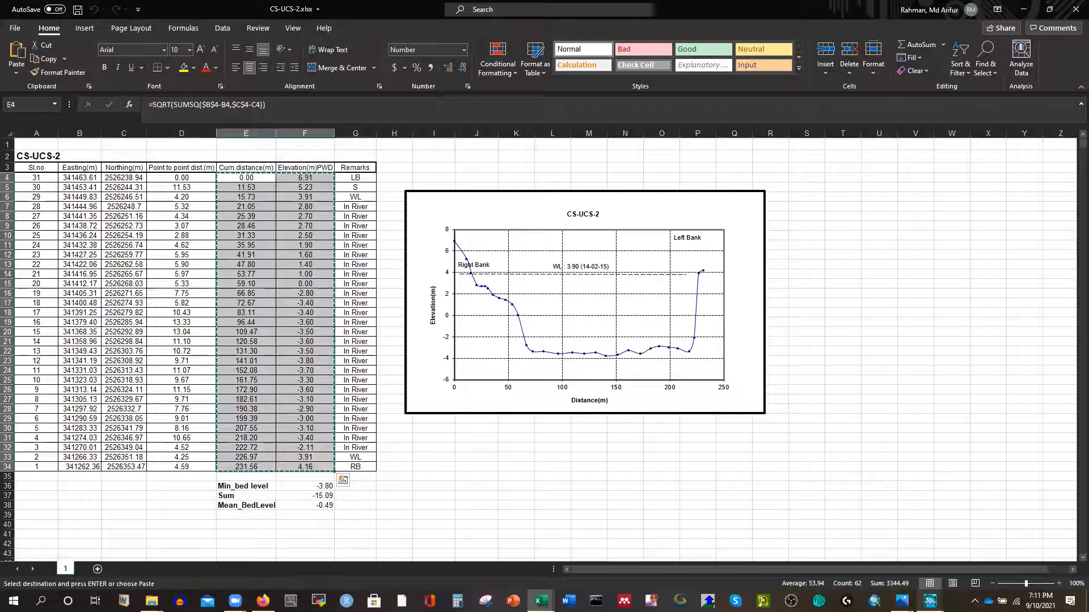
Step: Return to HEC-RAS and replace river station 5's station-elevation coordinates with the copied CS-UCS-2 values
{"action": "mouse_move", "coordinate": [929, 601]}
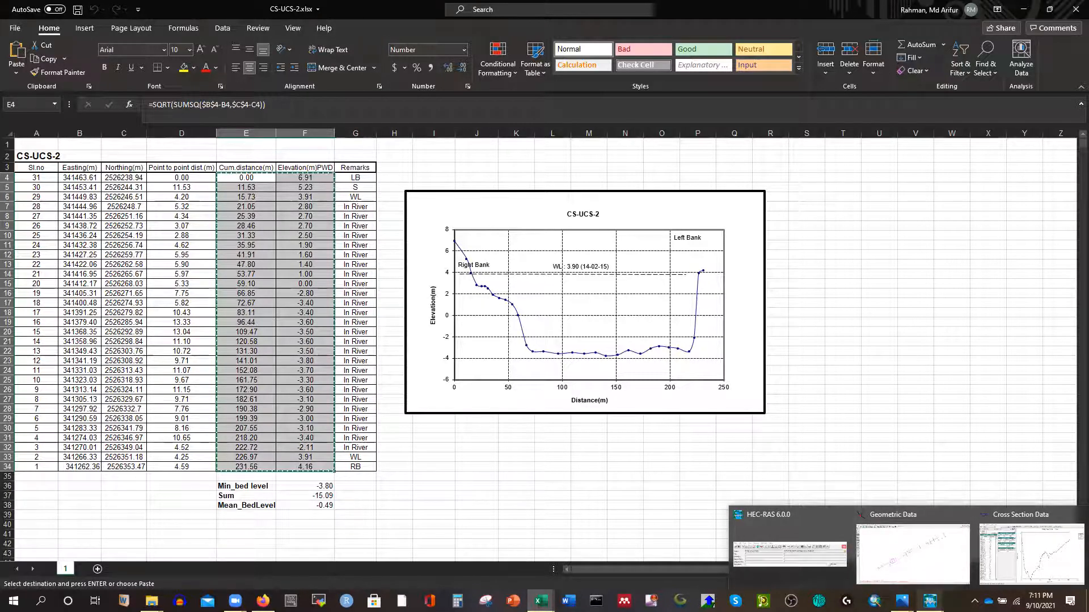
{"action": "left_click", "coordinate": [1031, 547]}
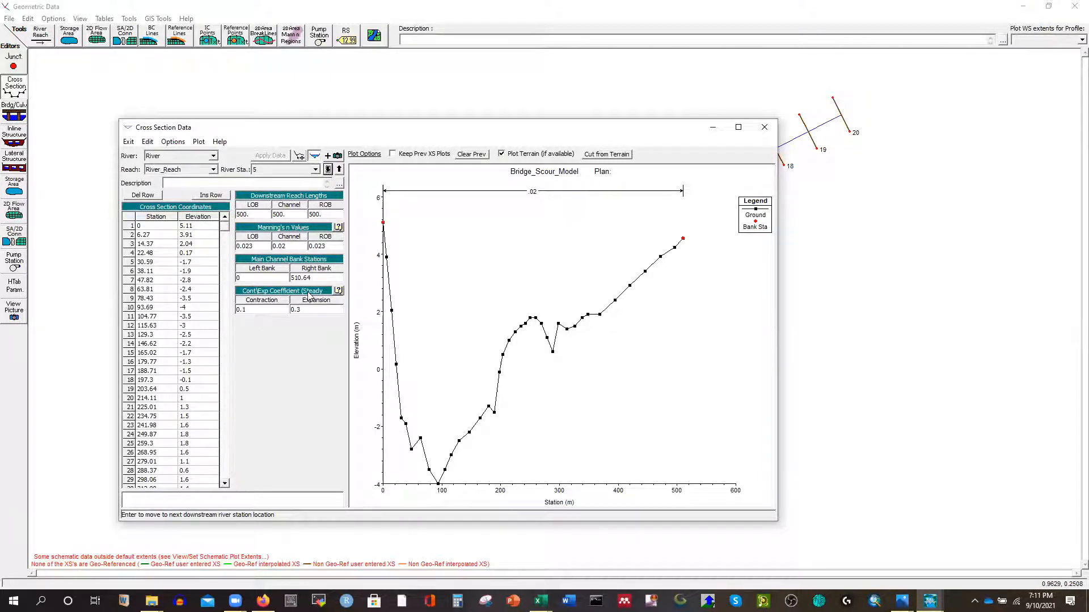
{"action": "scroll", "coordinate": [222, 233], "scroll_direction": "down", "scroll_amount": 6}
{"action": "scroll", "coordinate": [225, 223], "scroll_direction": "up", "scroll_amount": 6}
{"action": "left_click", "coordinate": [134, 218]}
{"action": "key", "text": "ctrl+v"}
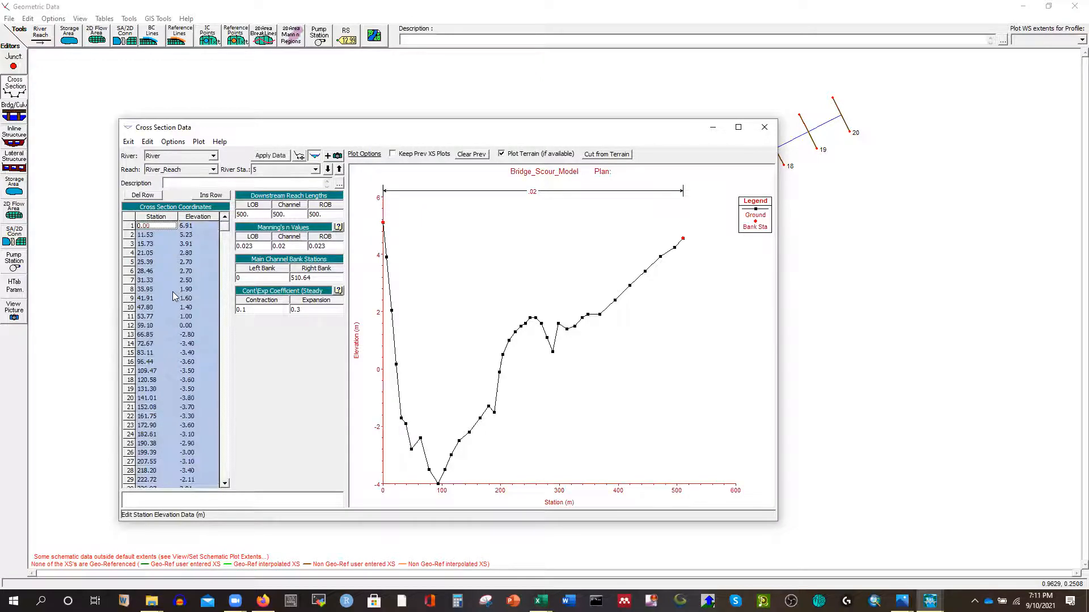
Step: Apply a right main channel bank station of 231.56 to river station 5 and advance to river station 4
{"action": "left_click", "coordinate": [155, 358]}
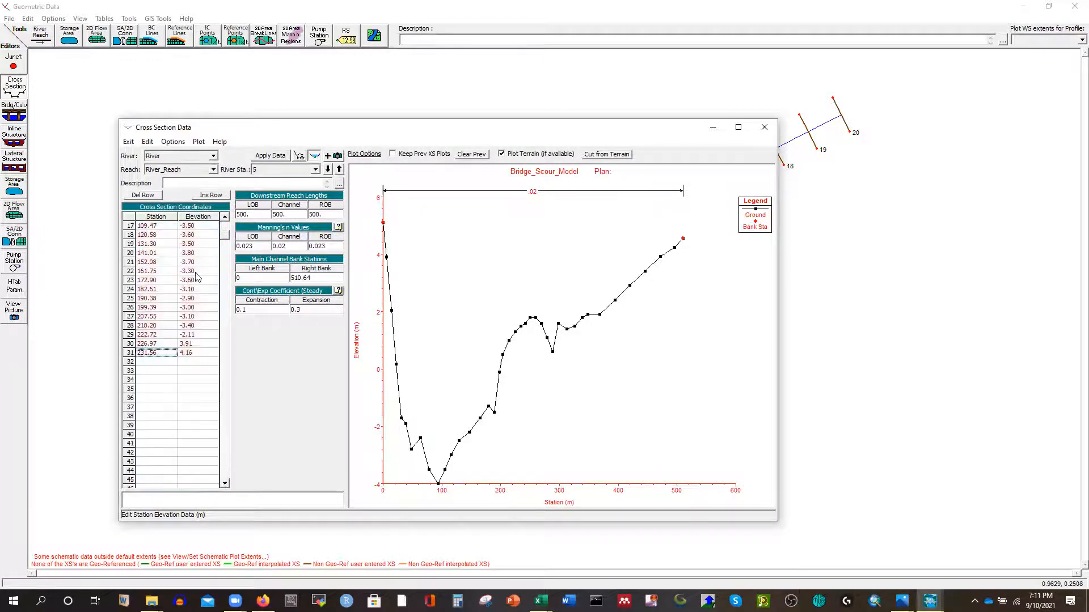
{"action": "double_click", "coordinate": [332, 279]}
{"action": "type", "text": "231.56"}
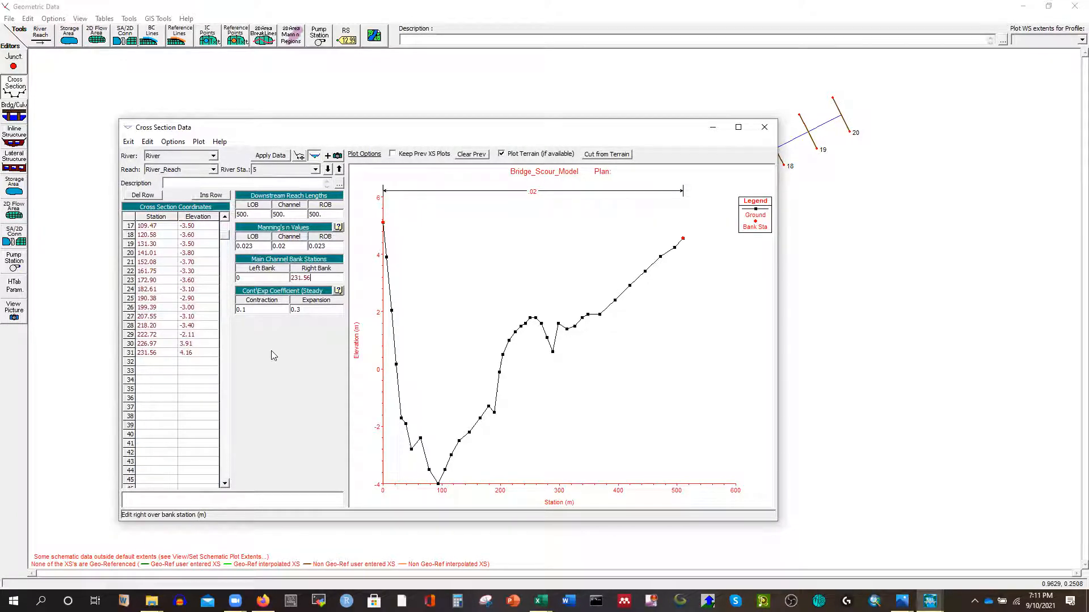
{"action": "left_click", "coordinate": [264, 157]}
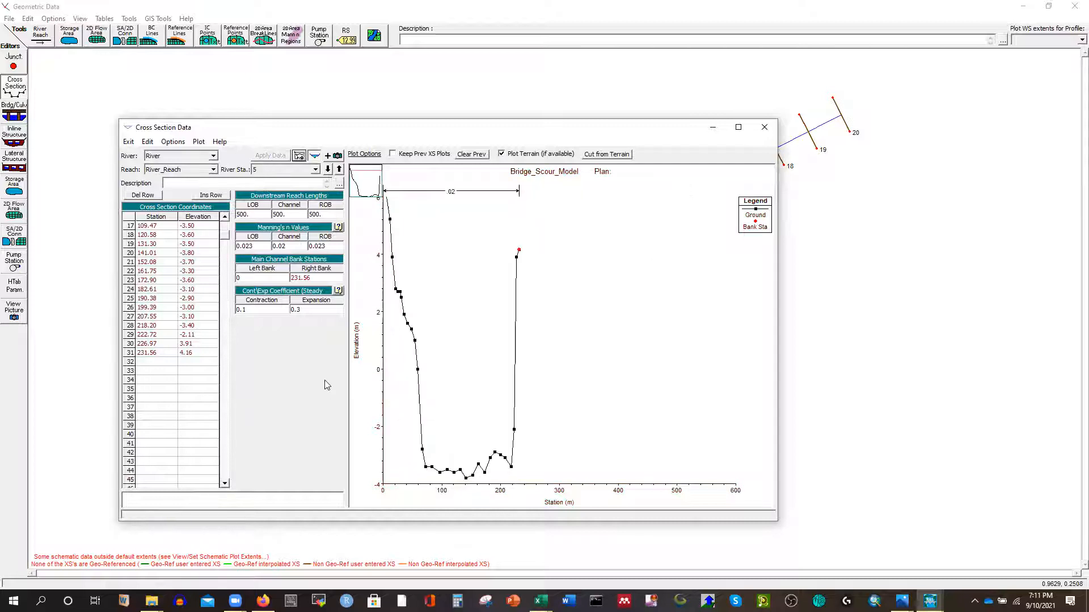
{"action": "left_click", "coordinate": [328, 169]}
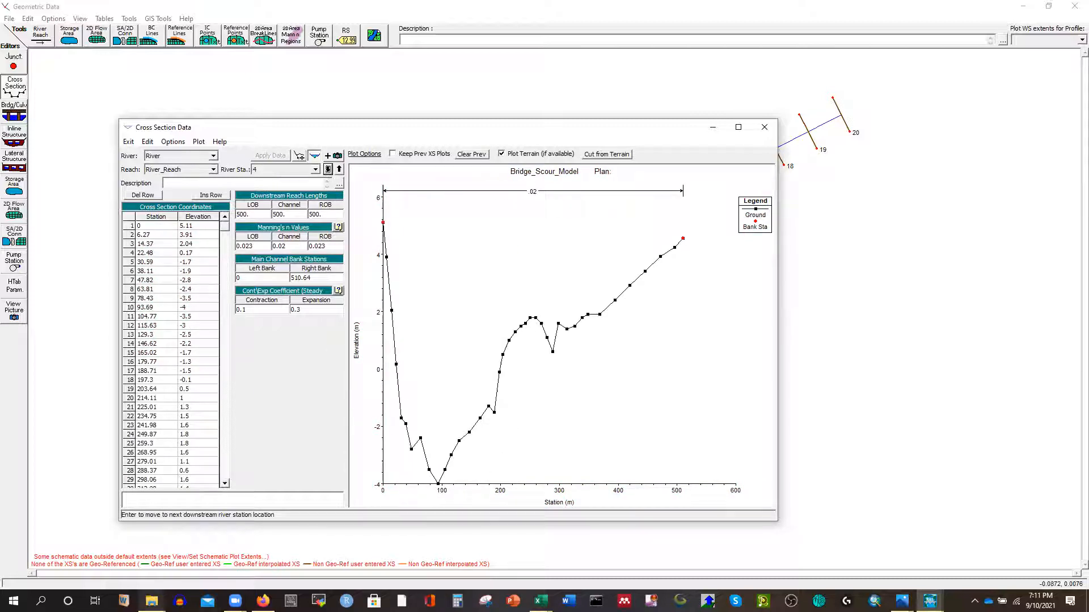
Step: Open CS-UCS-1.xlsx from the Survey Data - Thalweg folder in Excel and copy its cumulative distance and elevation values
{"action": "left_click", "coordinate": [152, 601]}
{"action": "left_click", "coordinate": [293, 538]}
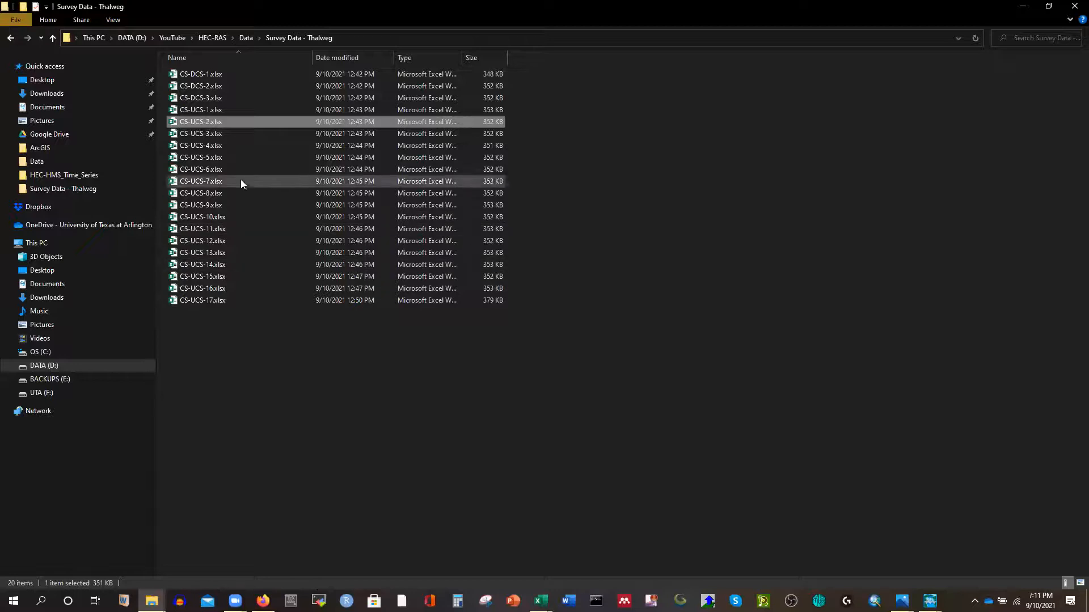
{"action": "double_click", "coordinate": [215, 120]}
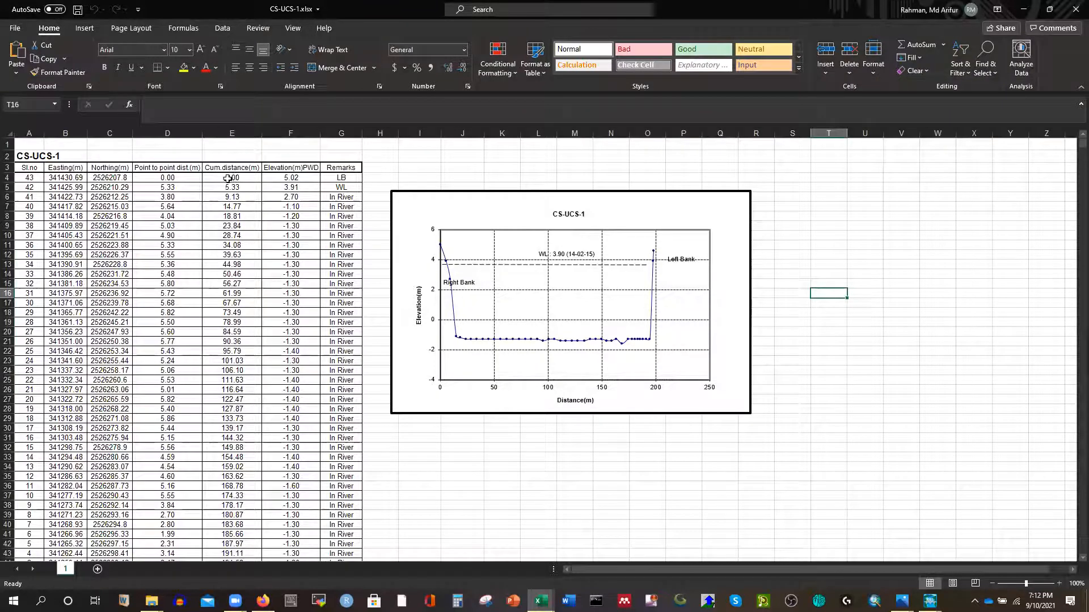
{"action": "left_click_drag", "start_coordinate": [230, 177], "coordinate": [282, 182]}
{"action": "key", "text": "ctrl+shift+Down"}
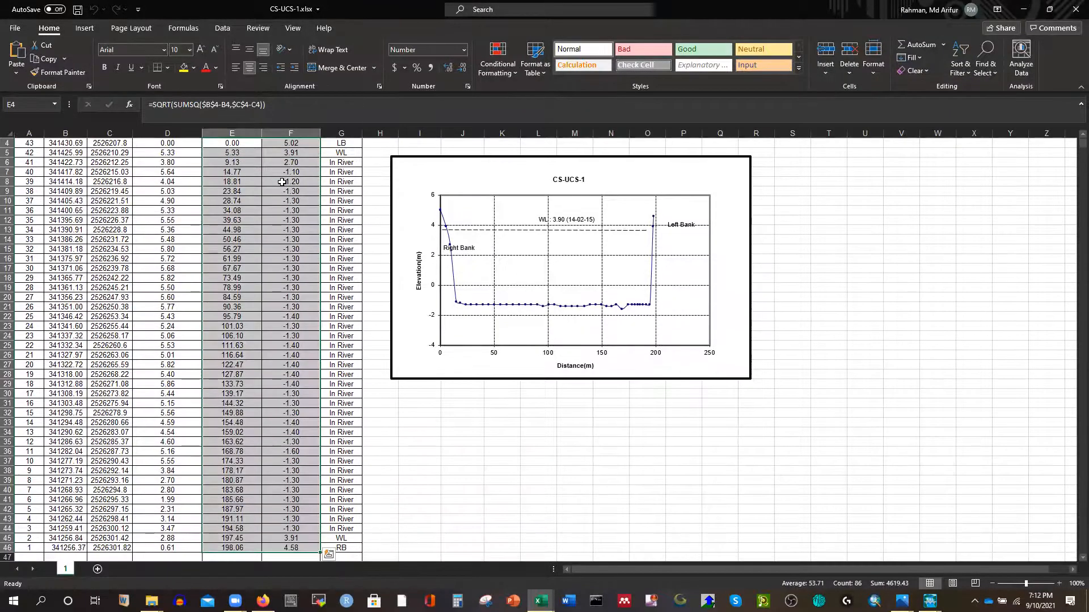
{"action": "key", "text": "ctrl+c"}
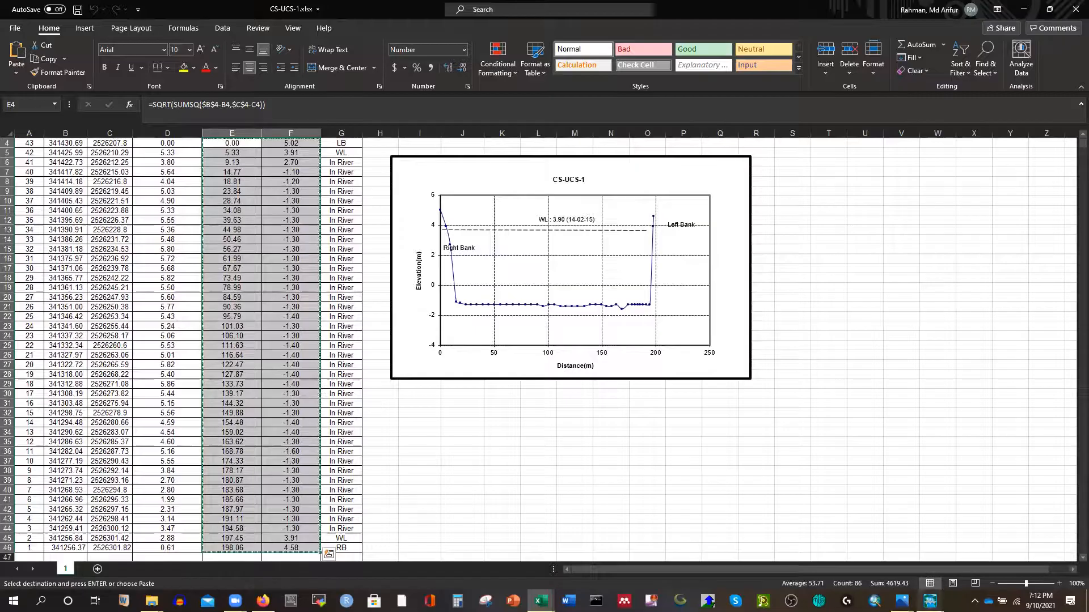
Step: Return to HEC-RAS and replace river station 4's station-elevation coordinates with the copied CS-UCS-1 values
{"action": "mouse_move", "coordinate": [930, 602]}
{"action": "left_click", "coordinate": [1029, 548]}
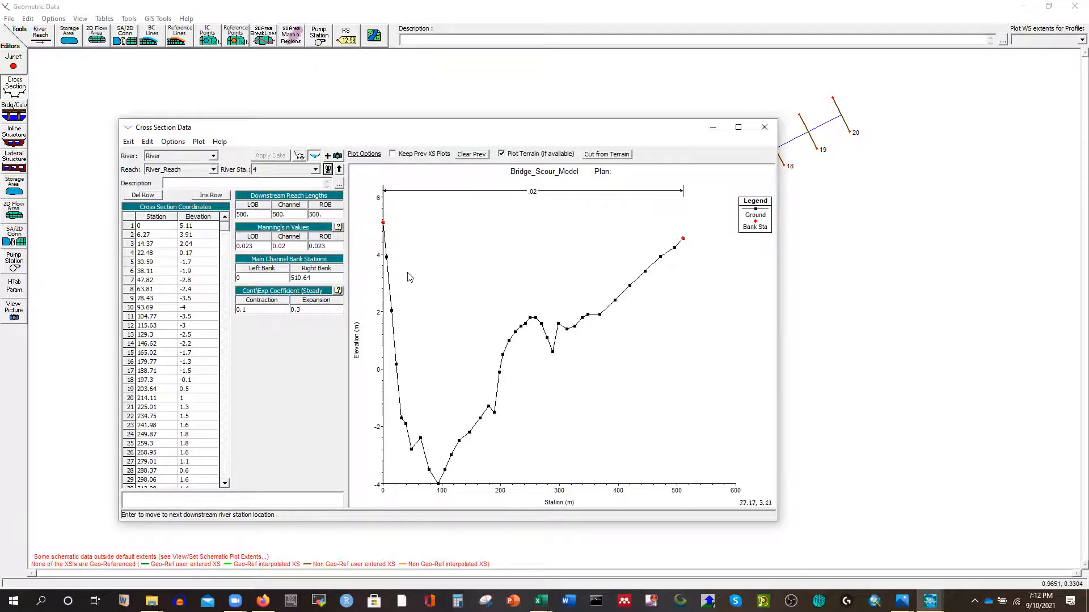
{"action": "scroll", "coordinate": [223, 228], "scroll_direction": "down", "scroll_amount": 6}
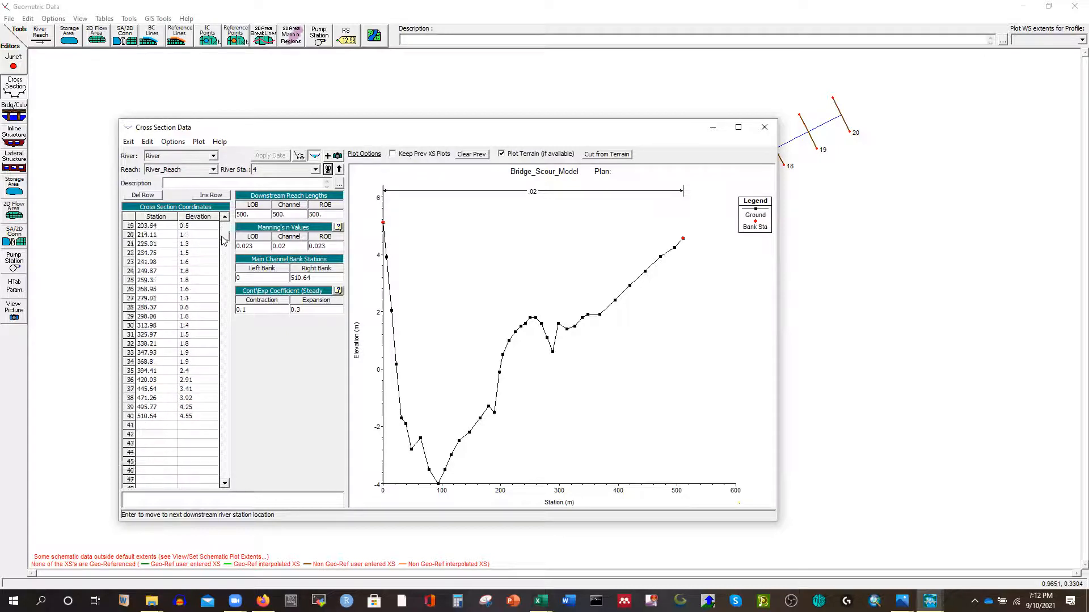
{"action": "scroll", "coordinate": [222, 228], "scroll_direction": "up", "scroll_amount": 6}
{"action": "left_click", "coordinate": [129, 218]}
{"action": "key", "text": "ctrl+v"}
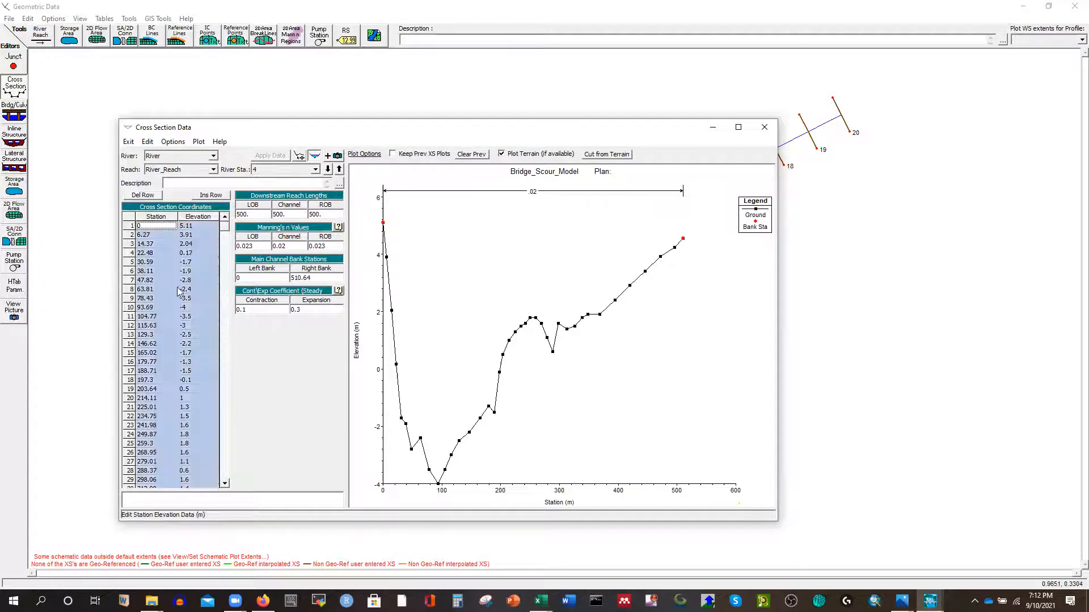
Step: Apply a right main channel bank station of 198.06 to river station 4 and advance to river station 3
{"action": "scroll", "coordinate": [182, 293], "scroll_direction": "down", "scroll_amount": 9}
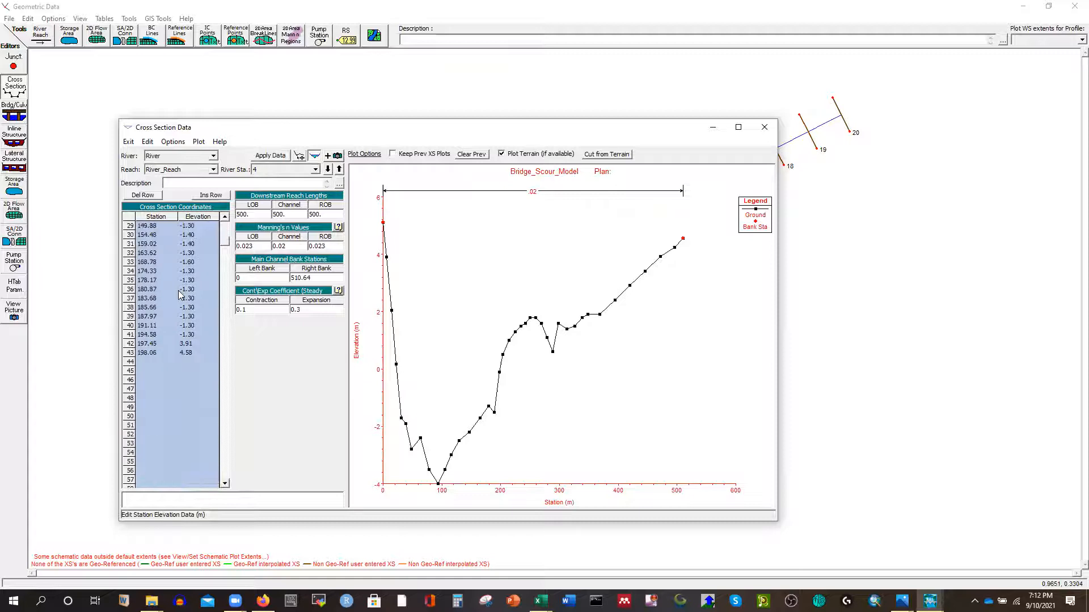
{"action": "left_click", "coordinate": [147, 353]}
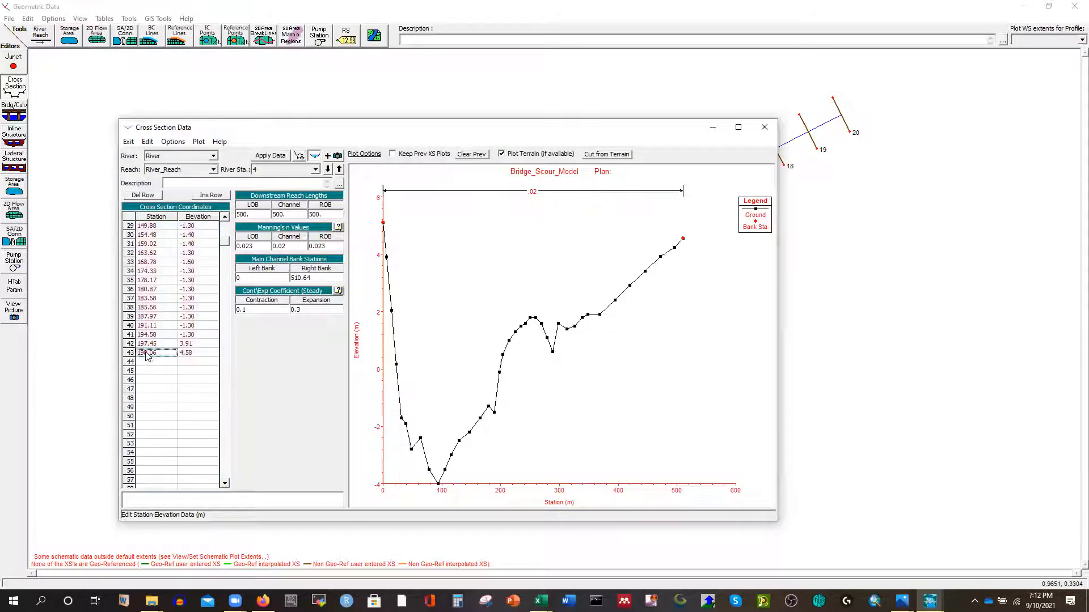
{"action": "double_click", "coordinate": [330, 278]}
{"action": "key", "text": "ctrl+v"}
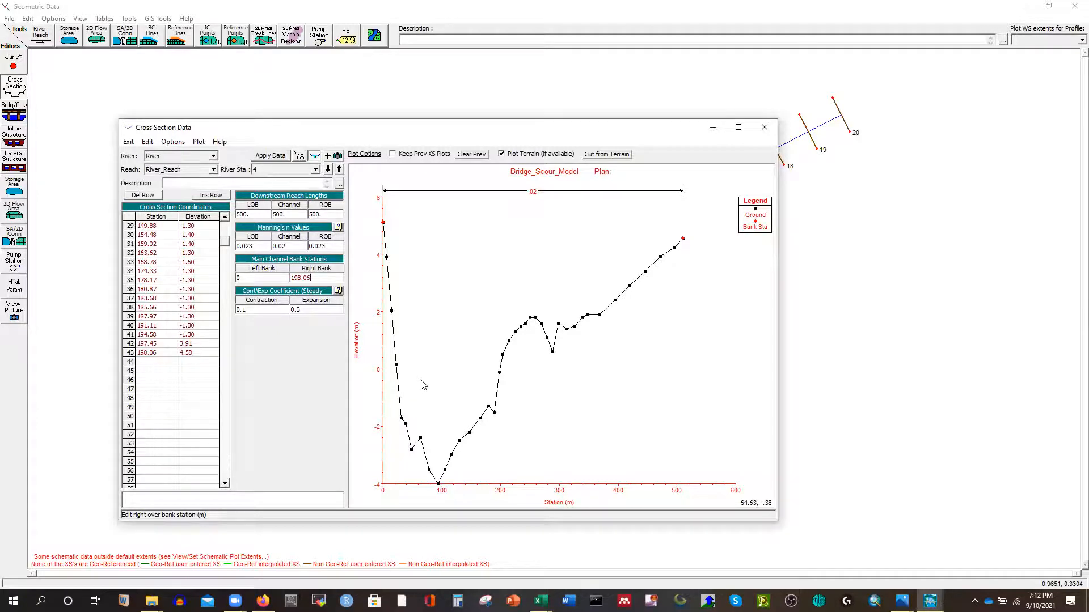
{"action": "left_click", "coordinate": [266, 156]}
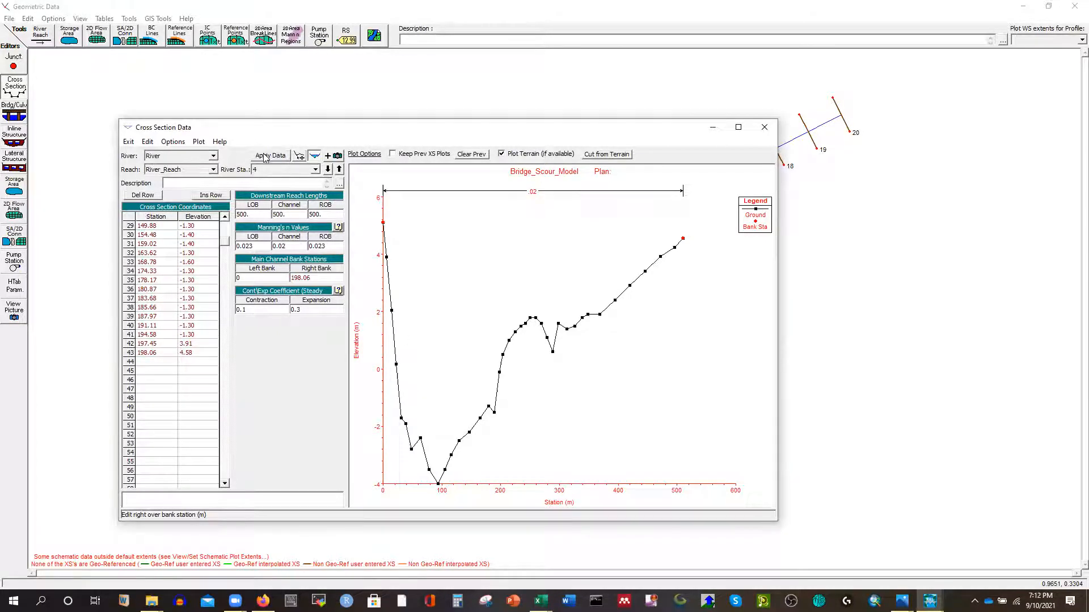
{"action": "left_click", "coordinate": [328, 171]}
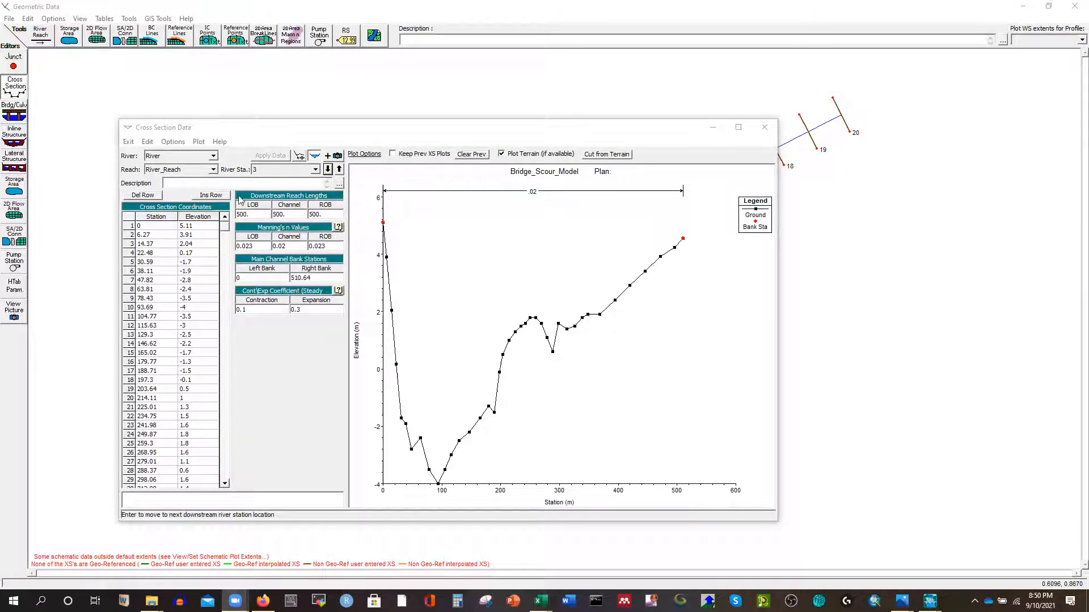
Step: Close all the open CS-UCS survey workbooks in Excel, from CS-UCS-9.xlsx through CS-UCS-1.xlsx
{"action": "mouse_move", "coordinate": [540, 601]}
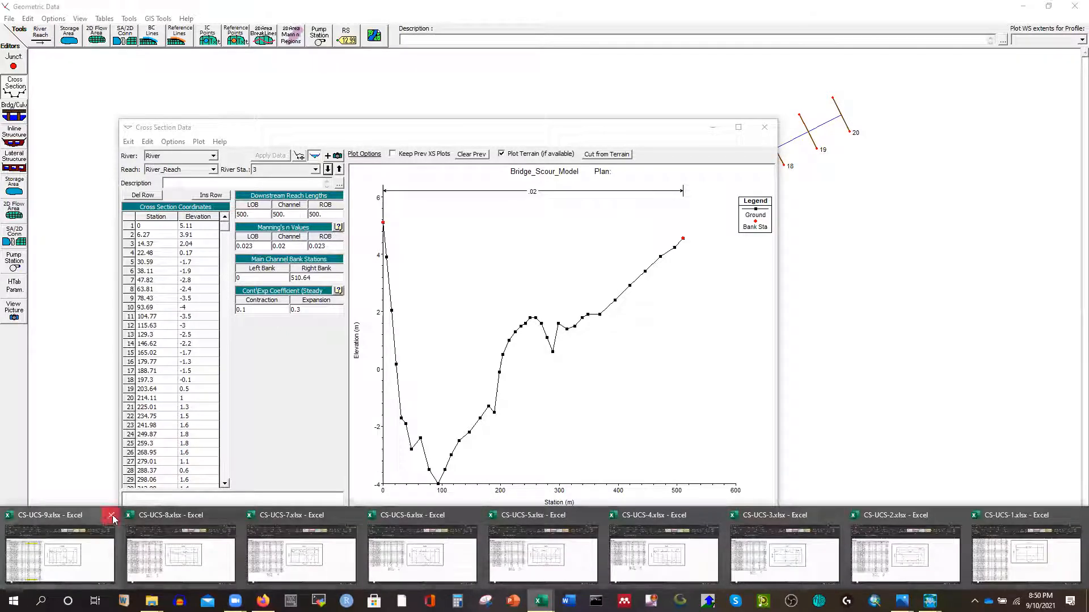
{"action": "left_click", "coordinate": [112, 517]}
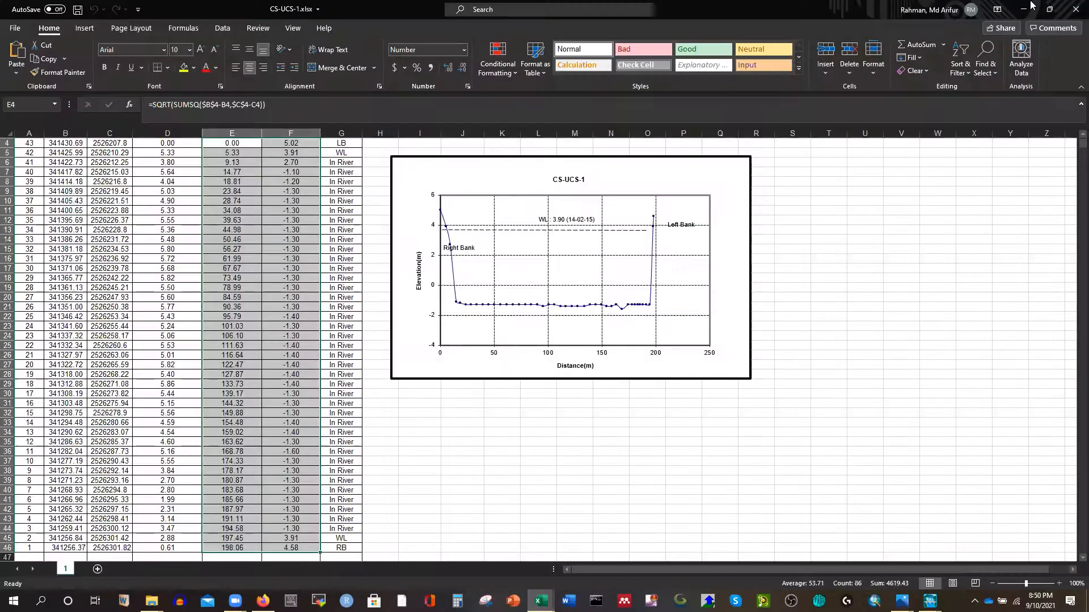
{"action": "left_click", "coordinate": [1074, 10]}
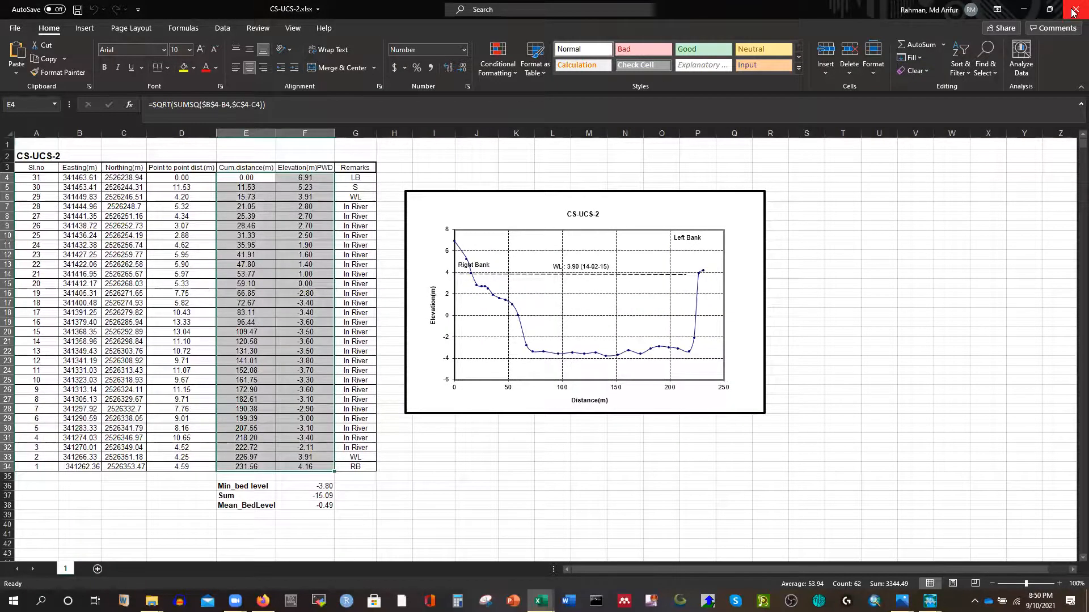
{"action": "left_click", "coordinate": [1074, 12]}
{"action": "left_click", "coordinate": [1073, 11]}
{"action": "left_click", "coordinate": [1073, 12]}
{"action": "left_click", "coordinate": [1074, 11]}
{"action": "left_click", "coordinate": [1073, 11]}
{"action": "left_click", "coordinate": [1073, 9]}
{"action": "left_click", "coordinate": [1073, 10]}
{"action": "left_click", "coordinate": [1073, 10]}
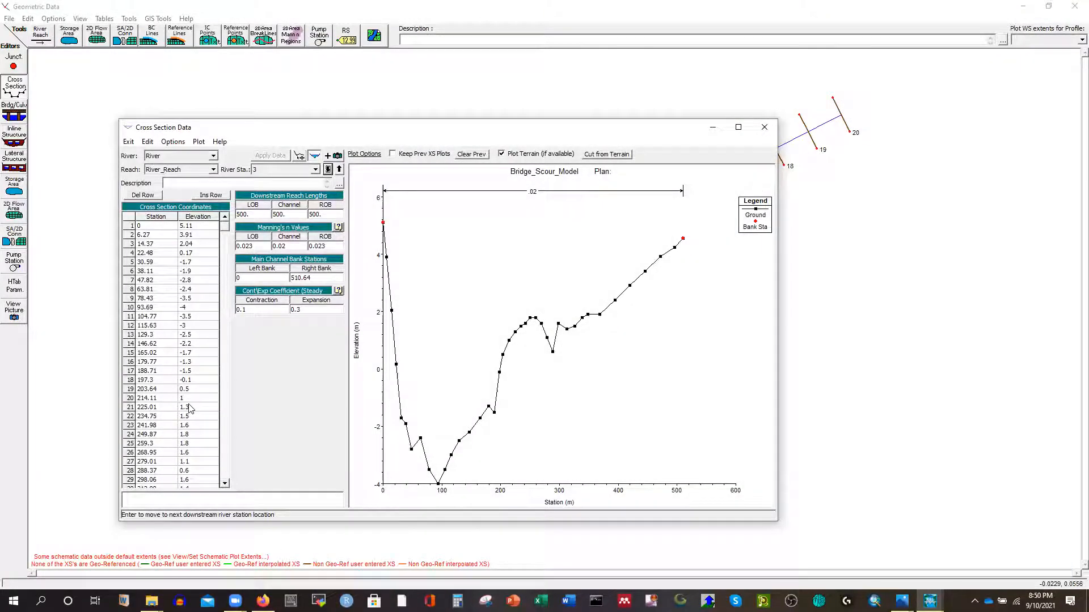
Step: Open CS-DCS-1.xlsx from the Survey Data - Thalweg folder in Excel and copy its cumulative distance and elevation values
{"action": "left_click", "coordinate": [174, 217]}
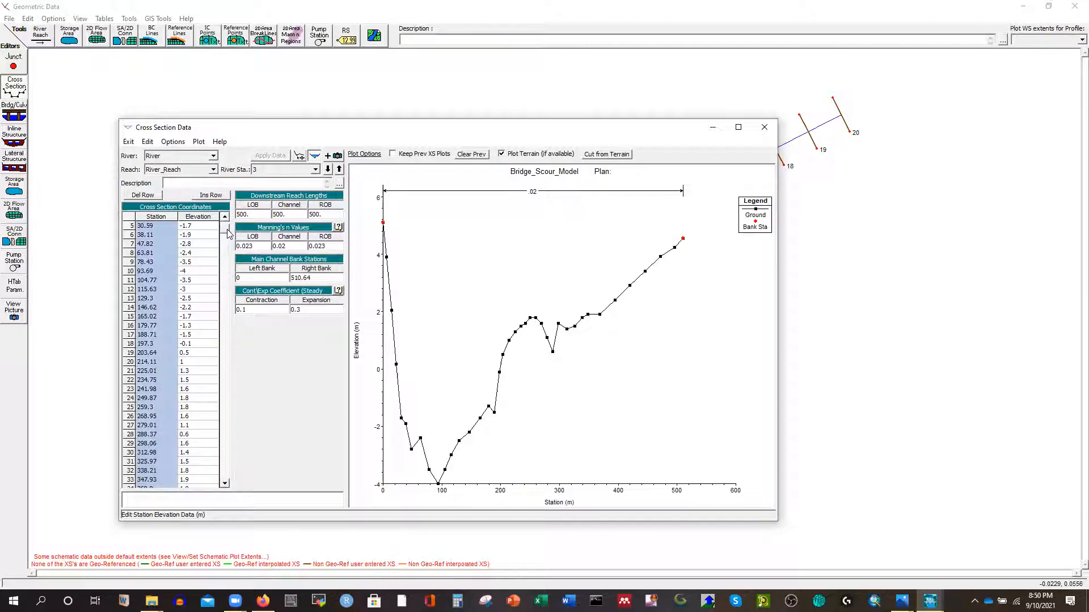
{"action": "scroll", "coordinate": [228, 233], "scroll_direction": "down", "scroll_amount": 7}
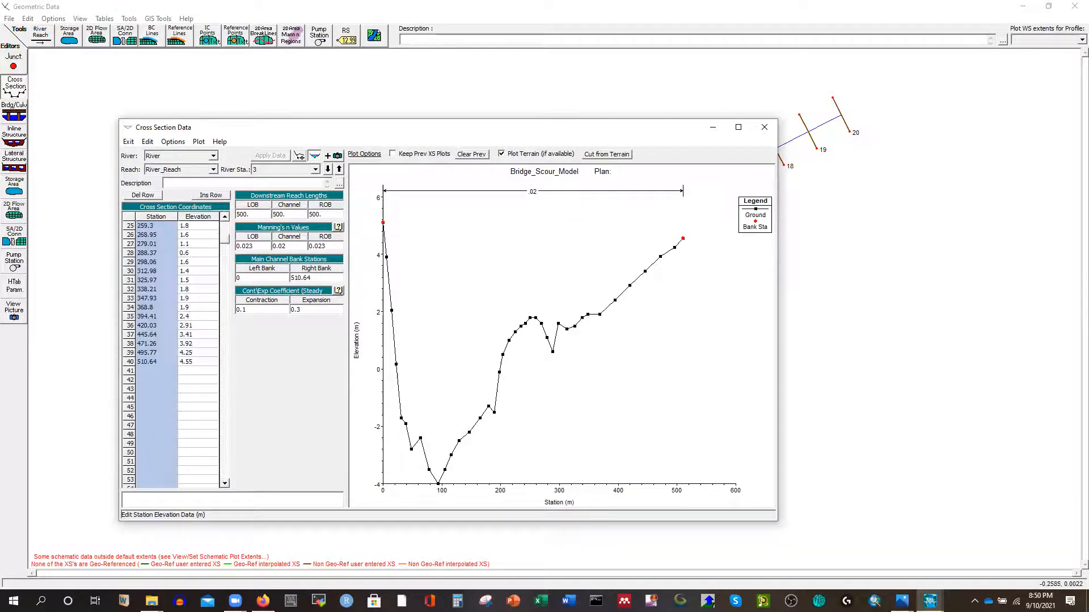
{"action": "mouse_move", "coordinate": [151, 601]}
{"action": "left_click", "coordinate": [280, 538]}
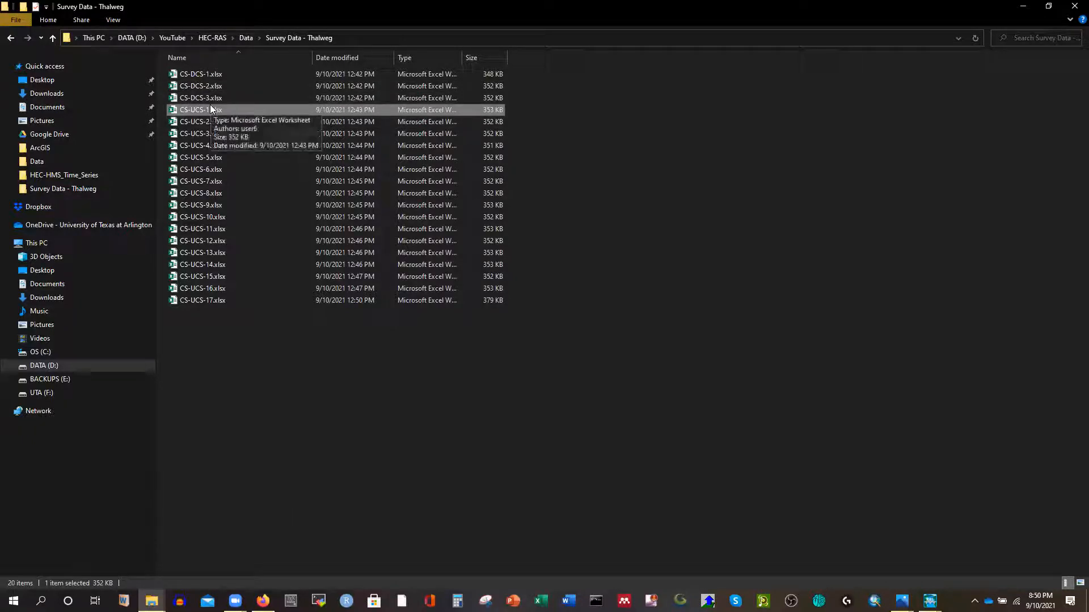
{"action": "double_click", "coordinate": [202, 74]}
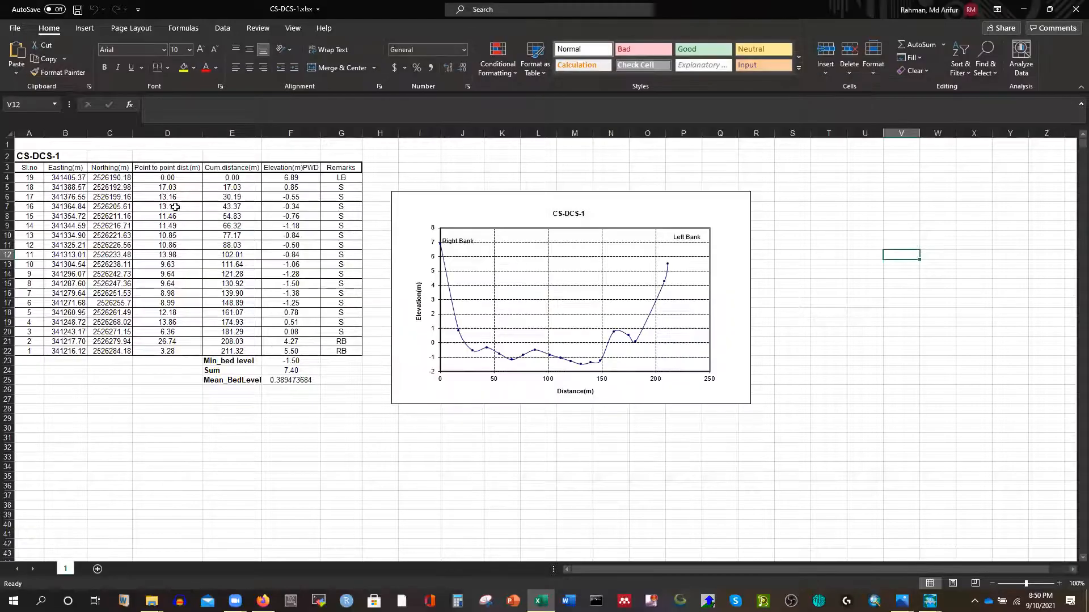
{"action": "left_click_drag", "start_coordinate": [222, 177], "coordinate": [277, 184]}
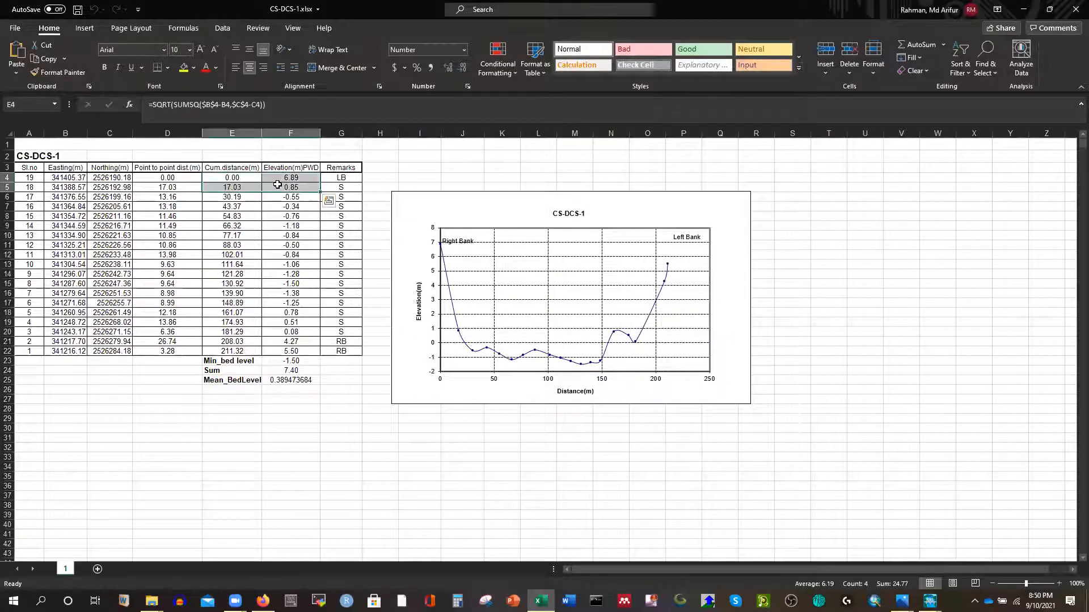
{"action": "key", "text": "shift+Up"}
{"action": "key", "text": "shift+Up"}
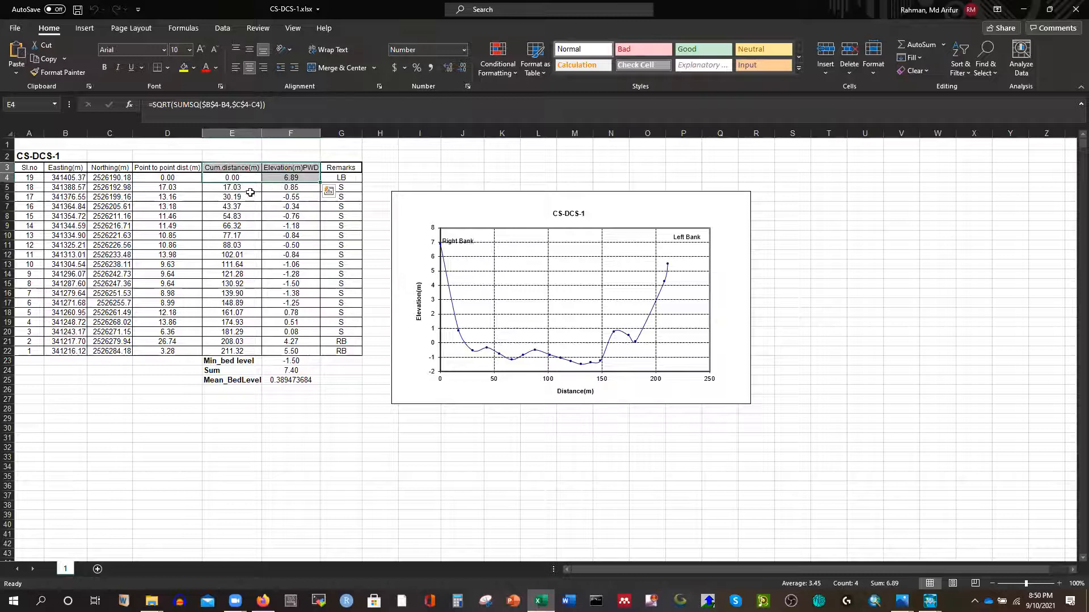
{"action": "left_click_drag", "start_coordinate": [228, 175], "coordinate": [289, 352]}
{"action": "key", "text": "ctrl+c"}
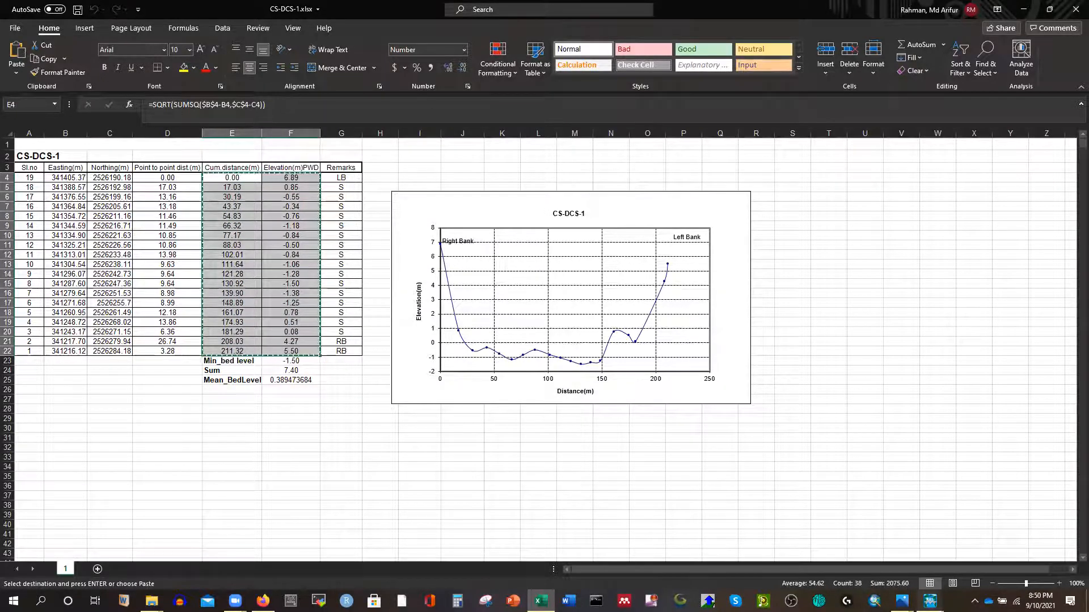
Step: Return to HEC-RAS and replace river station 3's station-elevation coordinates with the copied CS-DCS-1 values
{"action": "mouse_move", "coordinate": [930, 601]}
{"action": "left_click", "coordinate": [1018, 524]}
{"action": "scroll", "coordinate": [187, 238], "scroll_direction": "up", "scroll_amount": 8}
{"action": "left_click", "coordinate": [124, 218]}
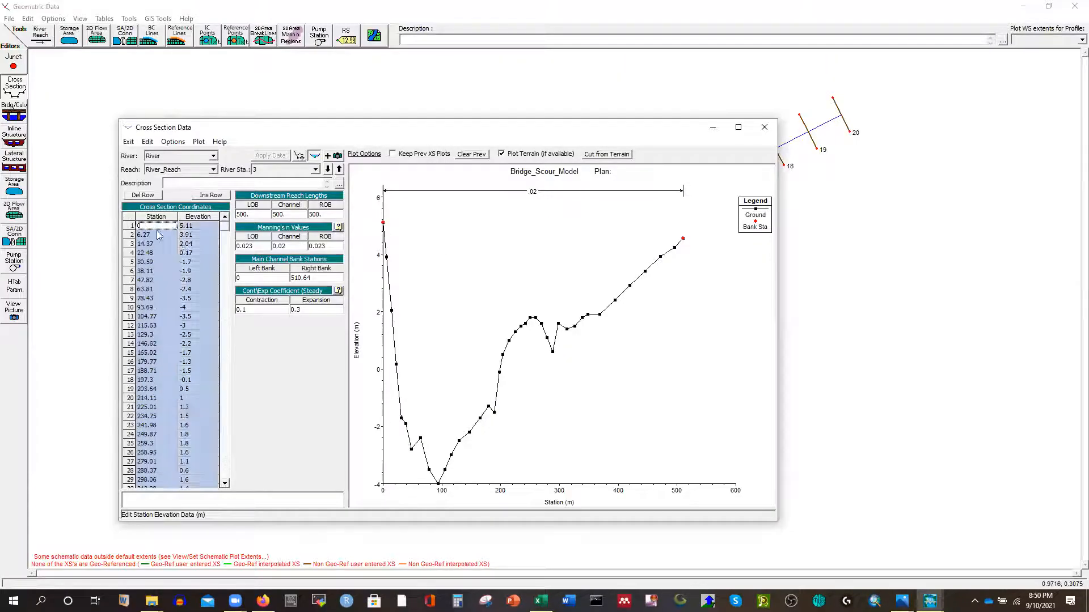
{"action": "key", "text": "ctrl+v"}
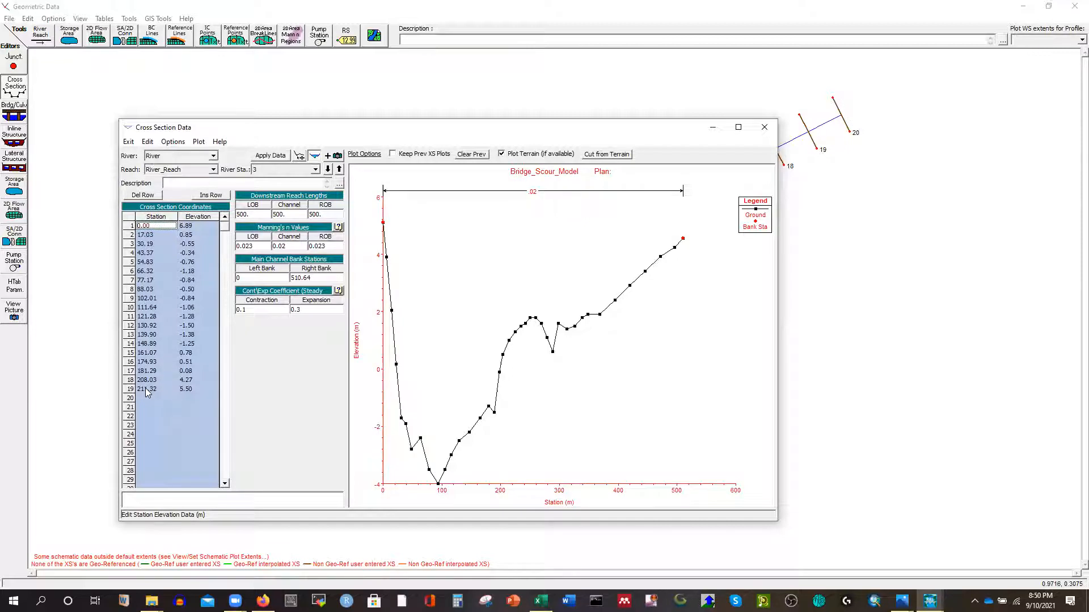
Step: Set river station 3's right main channel bank station to 211.32 and apply the data
{"action": "left_click", "coordinate": [148, 391]}
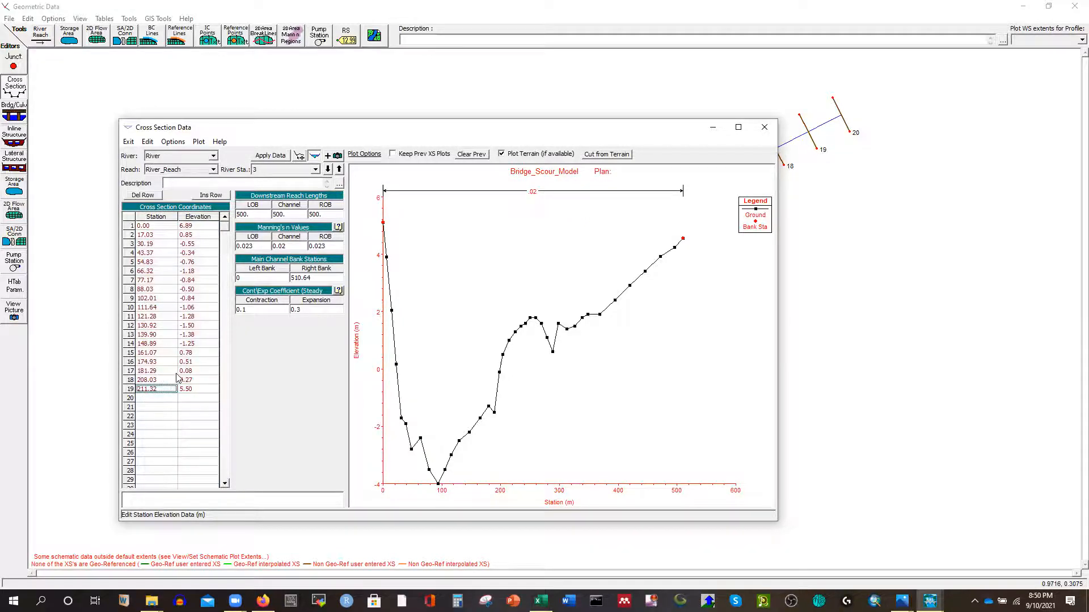
{"action": "left_click_drag", "start_coordinate": [317, 279], "coordinate": [274, 281]}
{"action": "key", "text": "ctrl+v"}
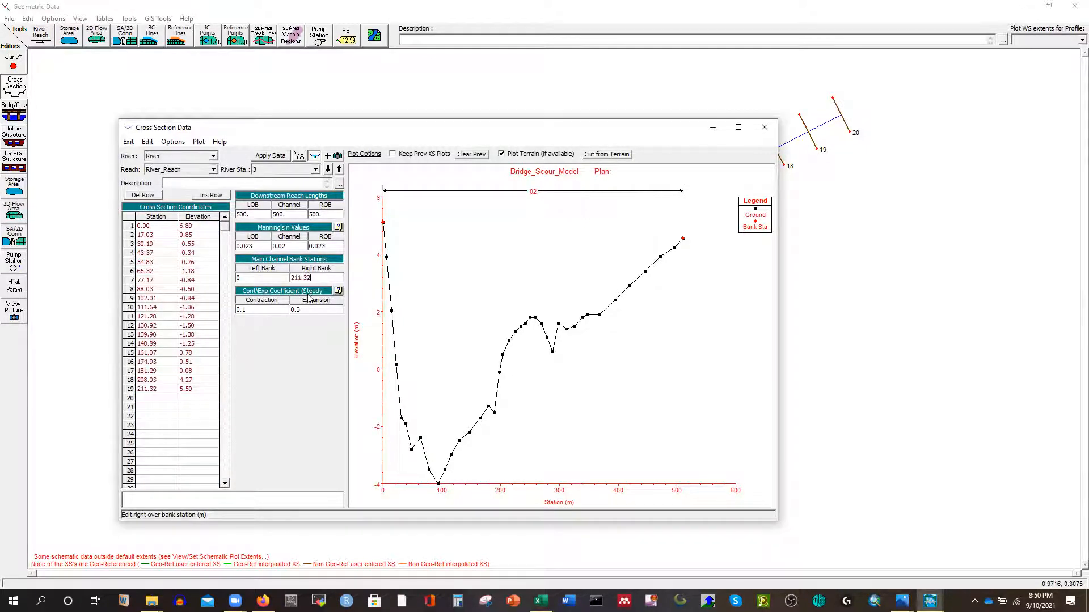
{"action": "left_click", "coordinate": [281, 156]}
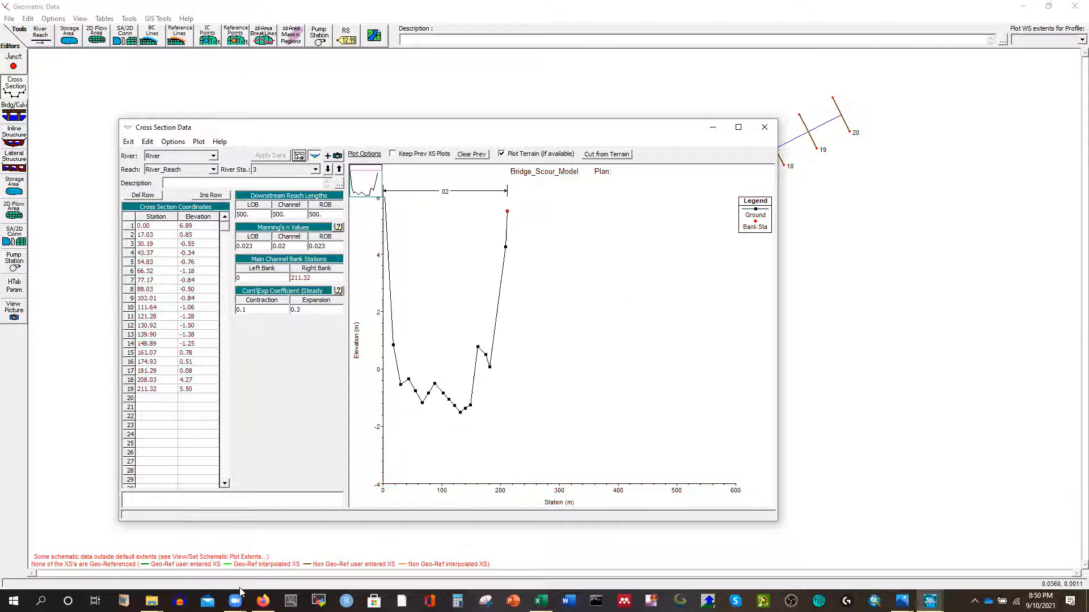
Step: Open CS-DCS-2.xlsx from the Survey Data - Thalweg folder in Excel and copy its cumulative distance and elevation values
{"action": "mouse_move", "coordinate": [151, 601]}
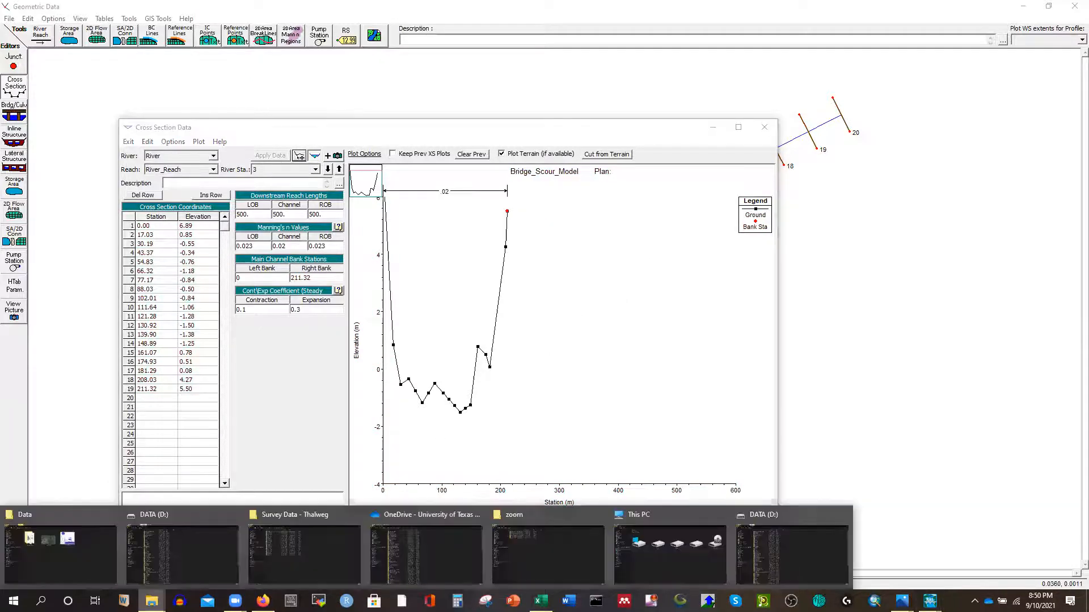
{"action": "left_click", "coordinate": [320, 548]}
{"action": "double_click", "coordinate": [212, 88]}
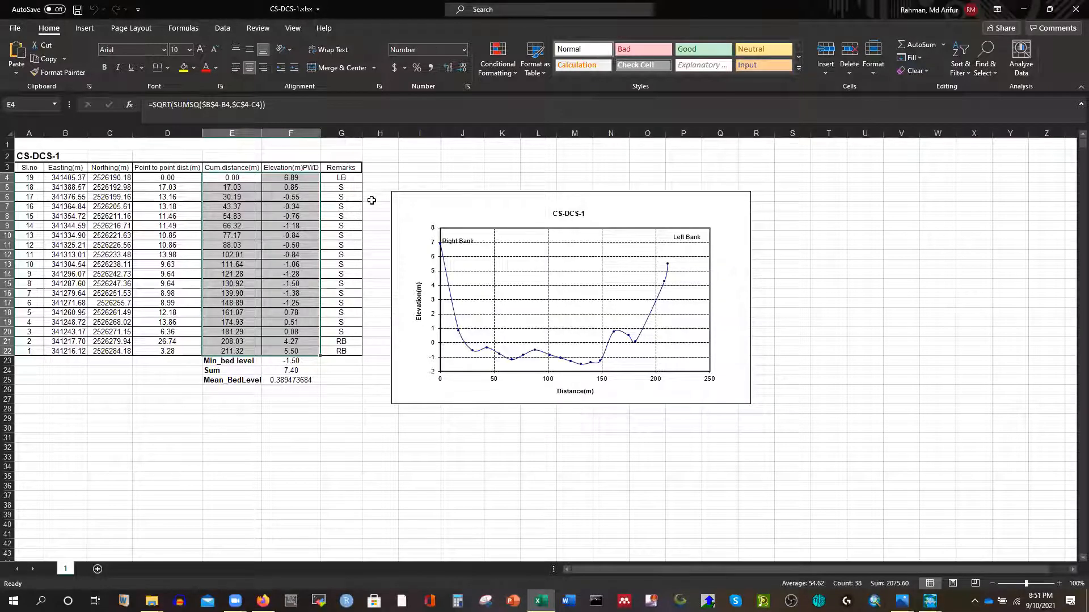
{"action": "left_click_drag", "start_coordinate": [233, 173], "coordinate": [290, 333]}
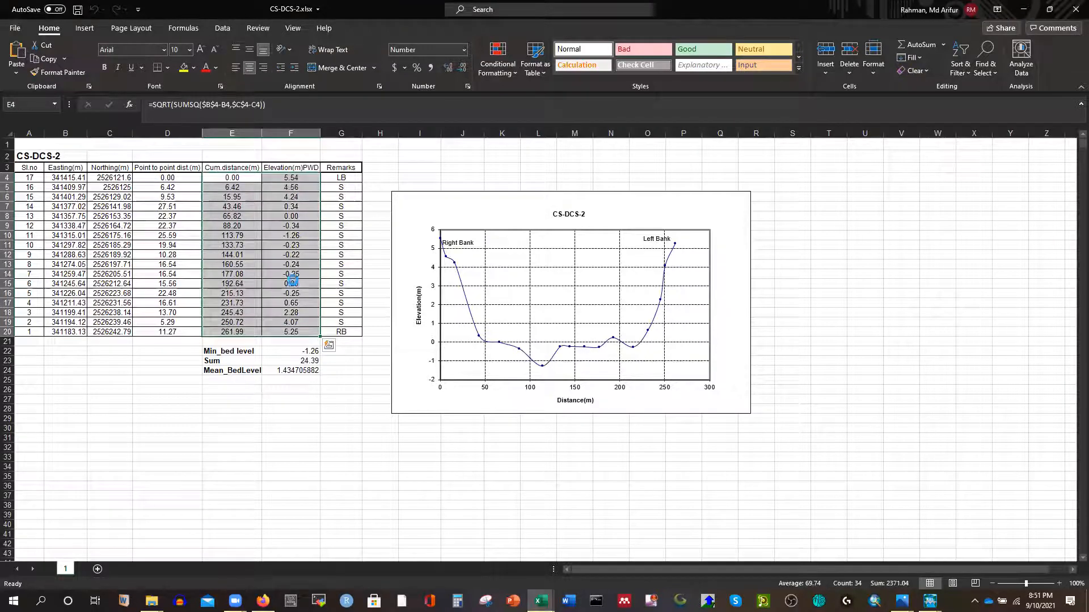
{"action": "key", "text": "ctrl+c"}
Step: Return to HEC-RAS, advance to river station 2 and replace its station-elevation coordinates with the copied CS-DCS-2 values
{"action": "mouse_move", "coordinate": [930, 601]}
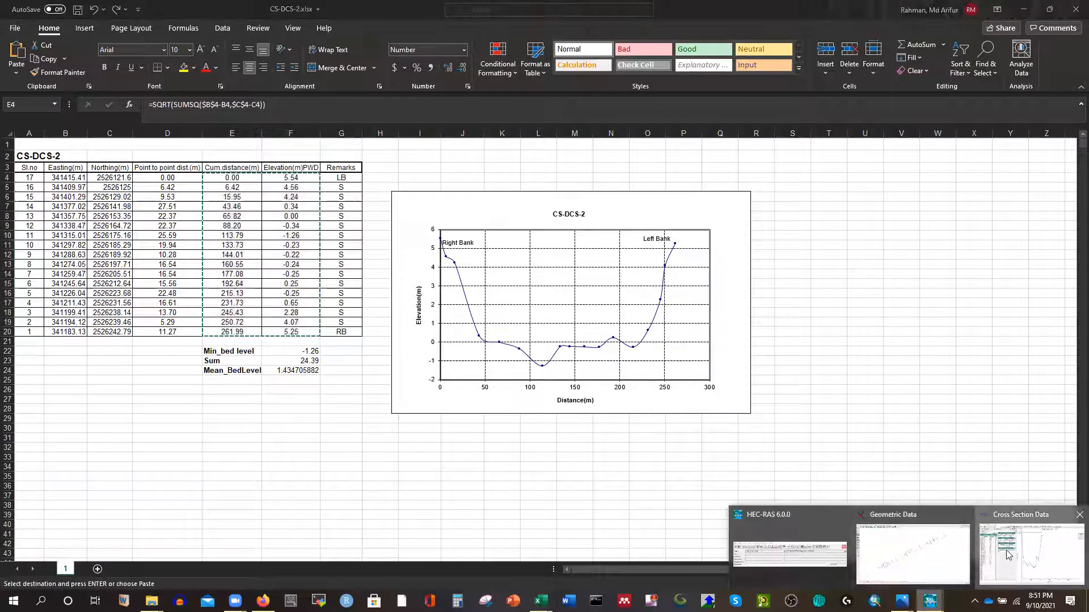
{"action": "left_click", "coordinate": [1007, 554]}
{"action": "left_click", "coordinate": [130, 217]}
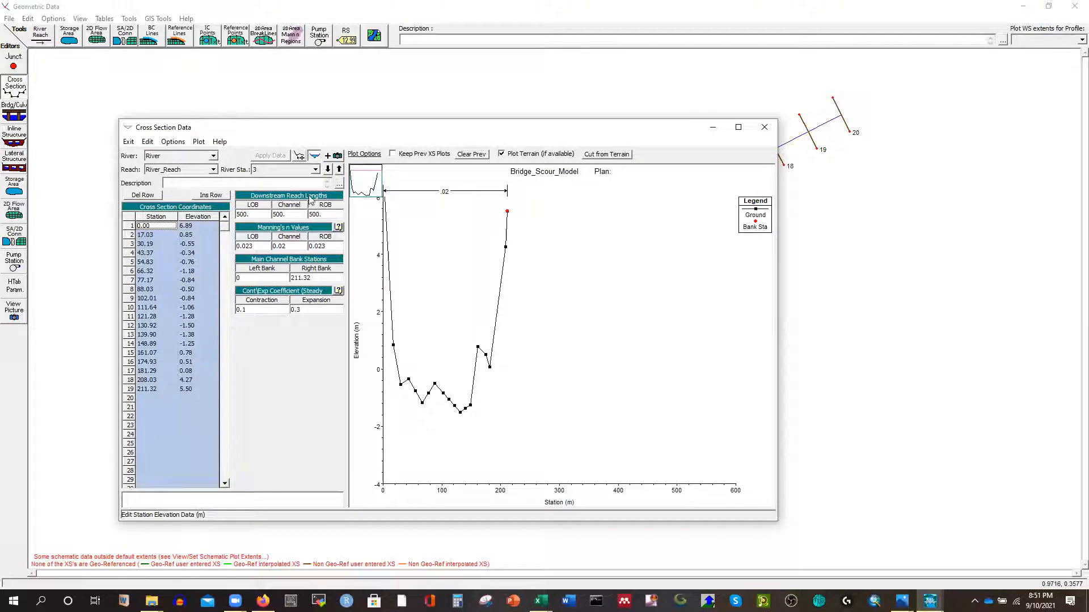
{"action": "left_click", "coordinate": [329, 170]}
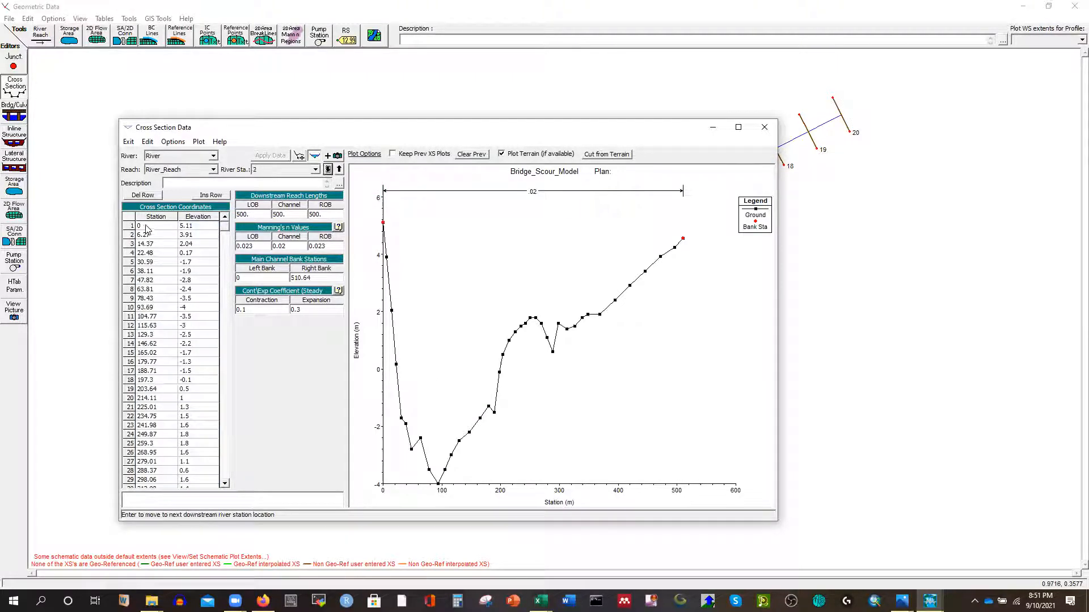
{"action": "left_click", "coordinate": [130, 217]}
{"action": "key", "text": "ctrl+v"}
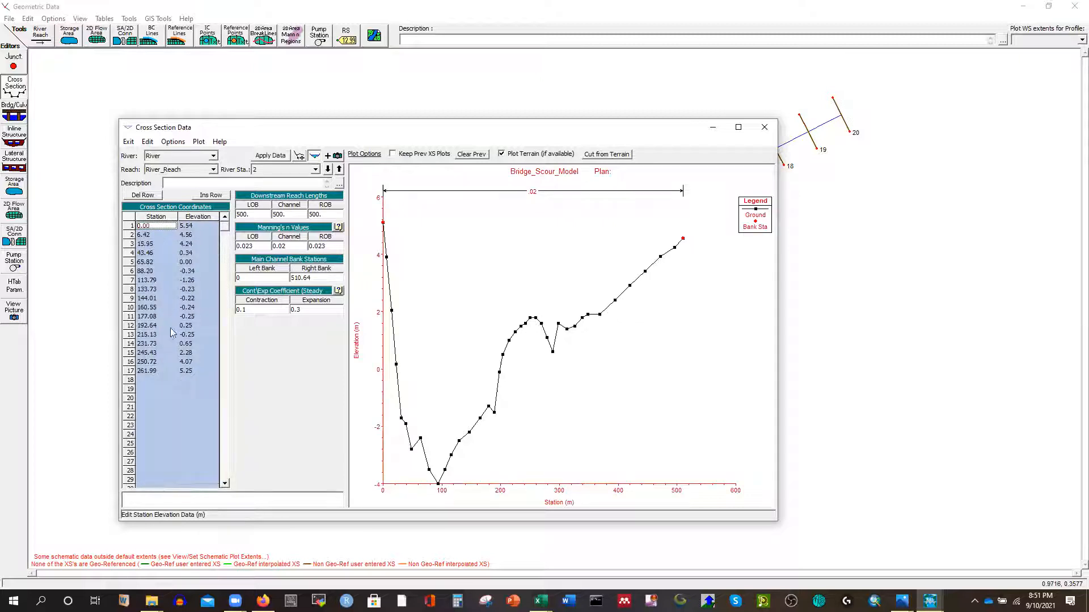
Step: Apply a right main channel bank station of 261.99 to river station 2 and advance to river station 1
{"action": "left_click", "coordinate": [157, 371]}
{"action": "left_click", "coordinate": [320, 278]}
{"action": "key", "text": "ctrl+v"}
{"action": "left_click", "coordinate": [277, 157]}
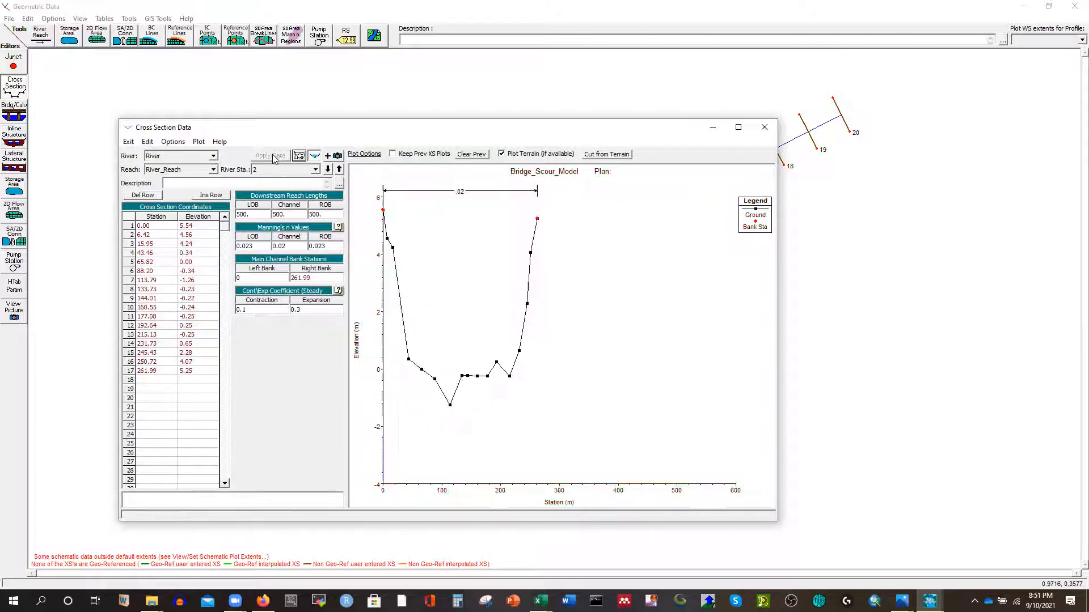
{"action": "left_click", "coordinate": [328, 172]}
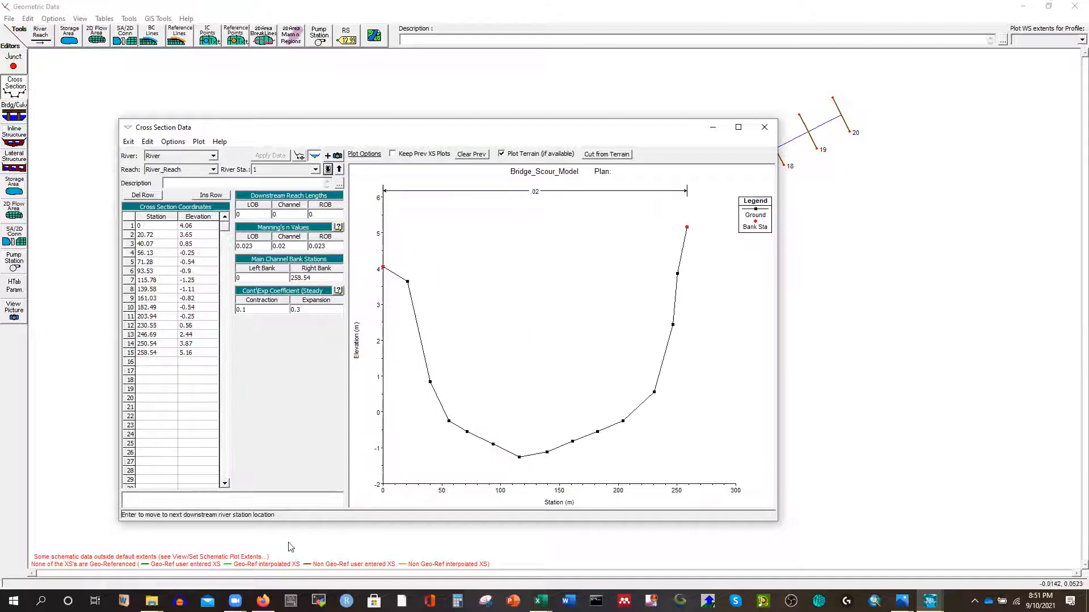
Step: Switch to Excel and close the CS-DCS-2.xlsx and CS-DCS-1.xlsx workbooks
{"action": "mouse_move", "coordinate": [235, 601]}
{"action": "left_click", "coordinate": [152, 601]}
{"action": "left_click", "coordinate": [307, 550]}
{"action": "double_click", "coordinate": [199, 73]}
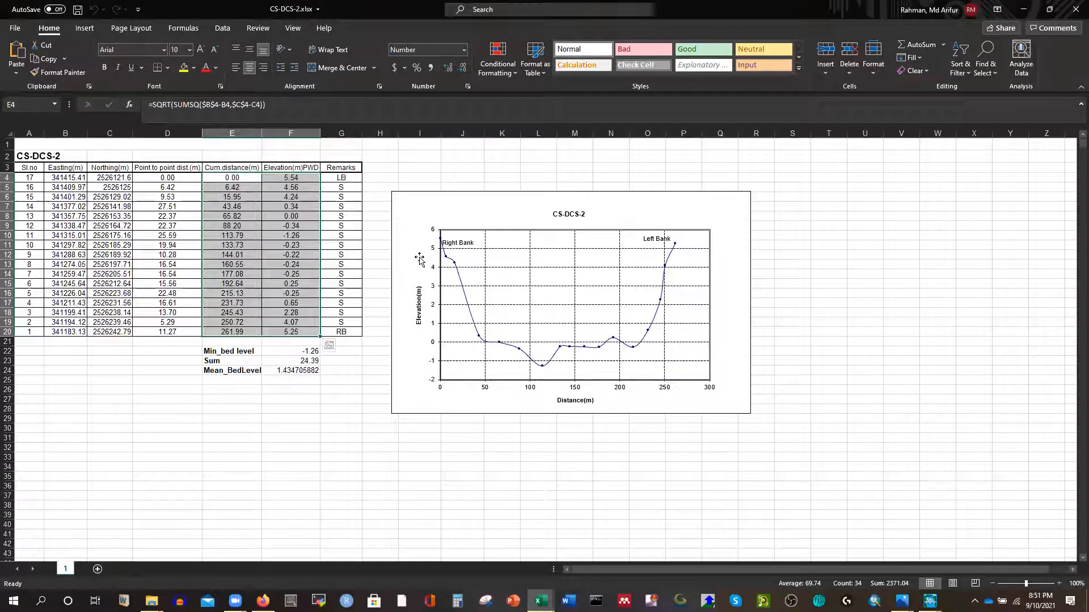
{"action": "left_click", "coordinate": [1074, 9]}
{"action": "left_click", "coordinate": [1074, 8]}
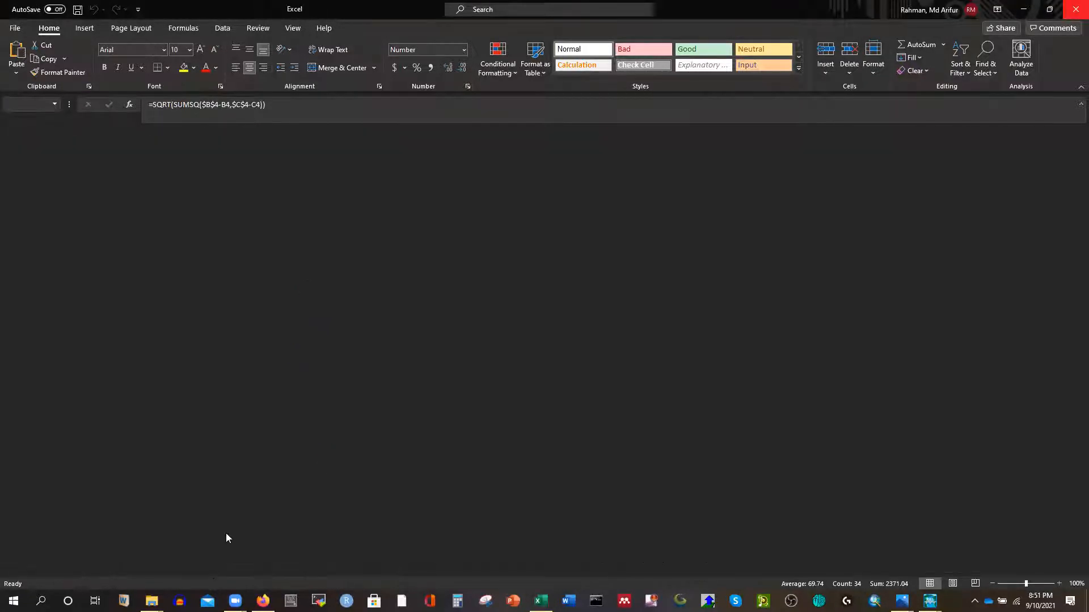
Step: Open CS-DCS-3.xlsx from the survey folder in Excel and copy its cumulative distance and elevation values
{"action": "double_click", "coordinate": [215, 99]}
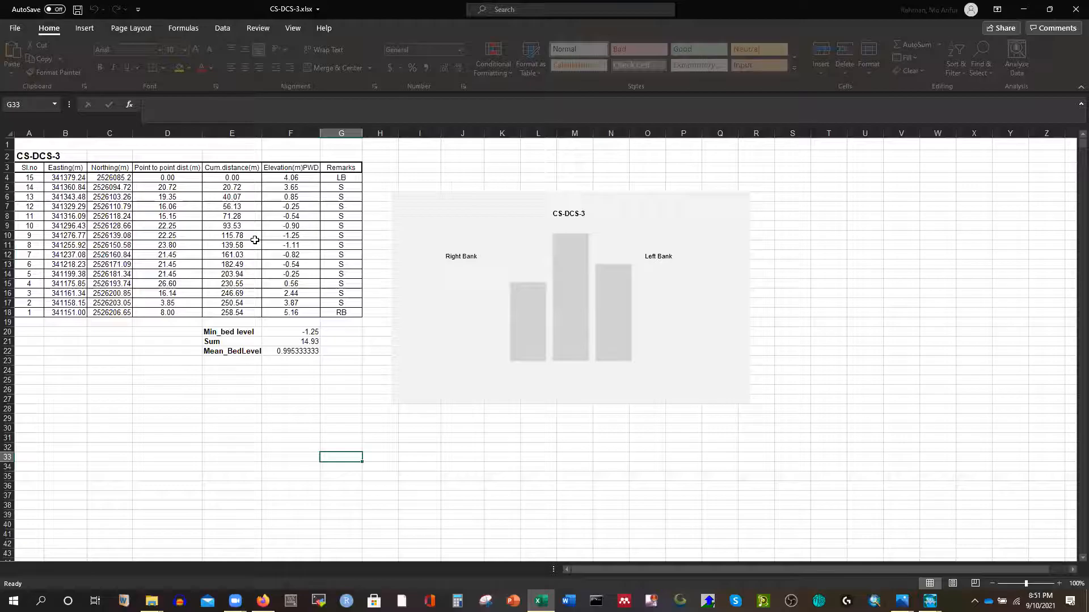
{"action": "left_click_drag", "start_coordinate": [226, 176], "coordinate": [290, 312]}
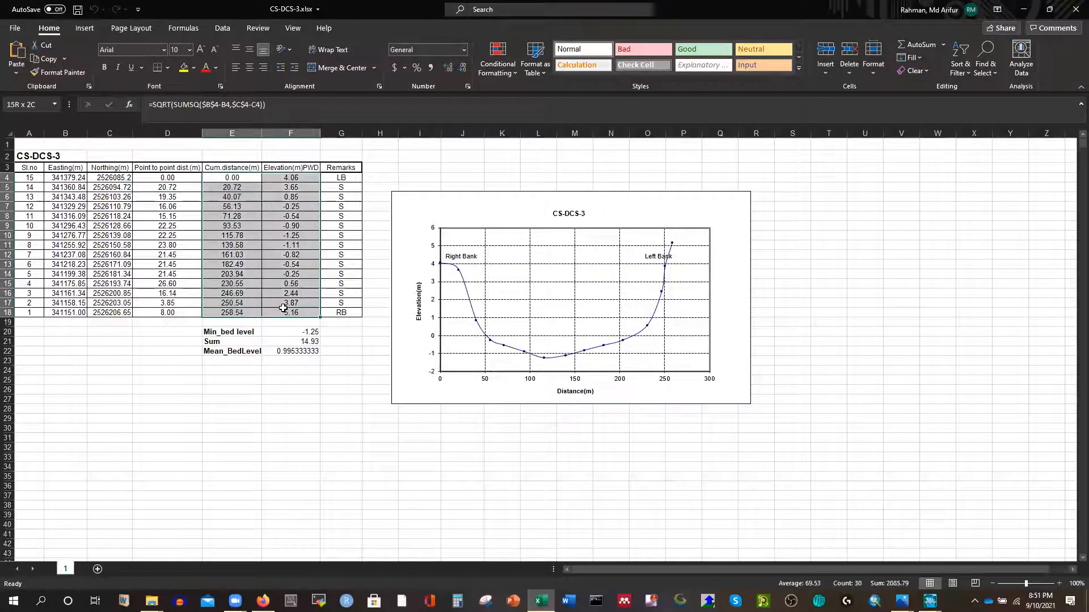
{"action": "key", "text": "ctrl+c"}
Step: Return to HEC-RAS and replace river station 1's station-elevation coordinates with the copied CS-DCS-3 values
{"action": "left_click", "coordinate": [930, 601]}
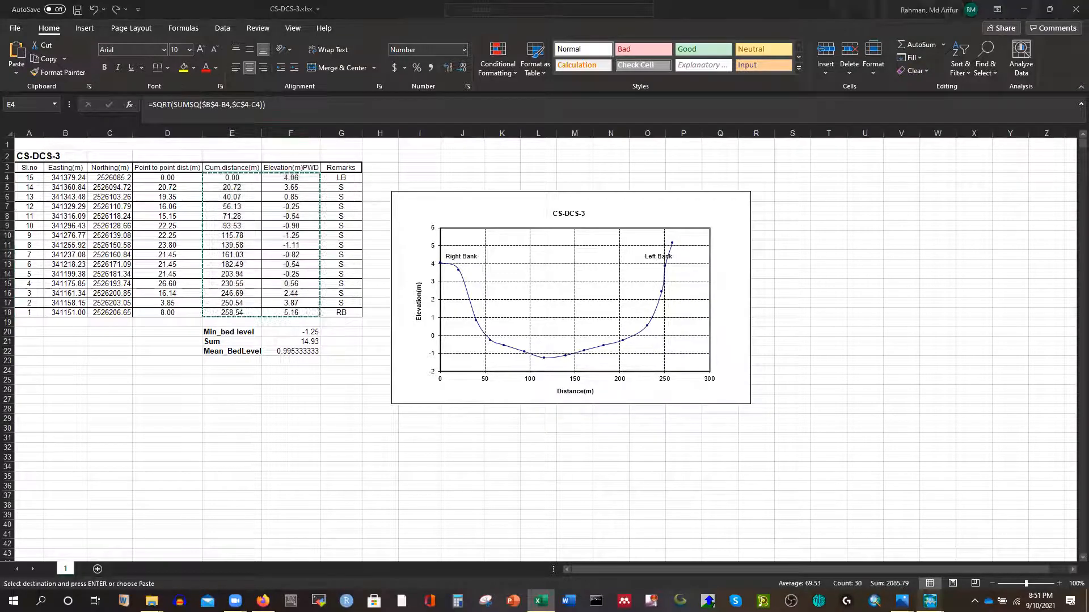
{"action": "left_click", "coordinate": [1026, 553]}
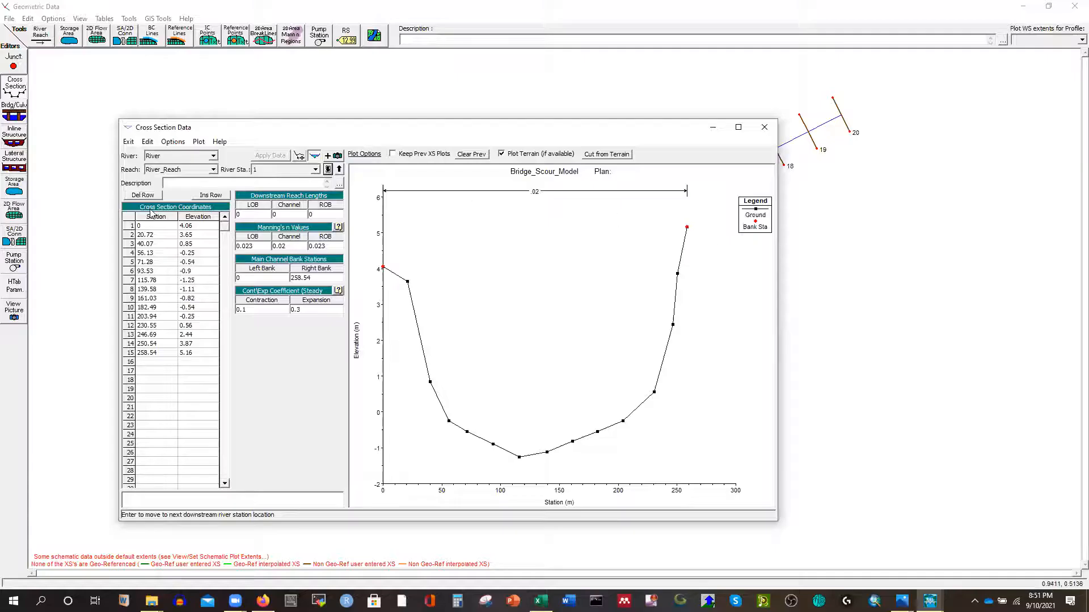
{"action": "left_click", "coordinate": [132, 218]}
{"action": "key", "text": "ctrl+v"}
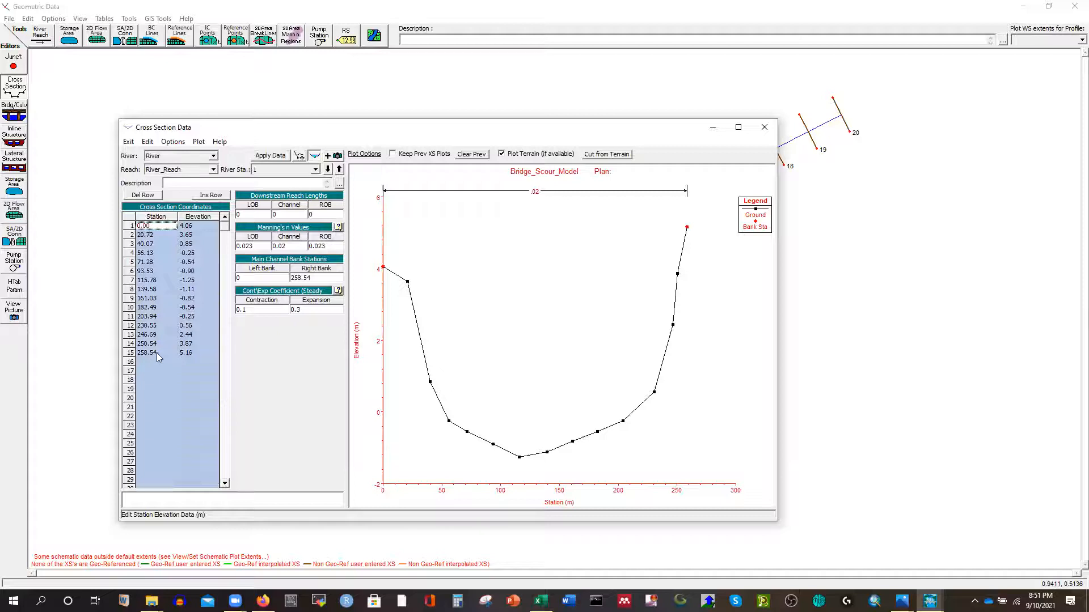
Step: Apply river station 1's cross-section data and close the Cross Section Data editor
{"action": "left_click", "coordinate": [146, 354]}
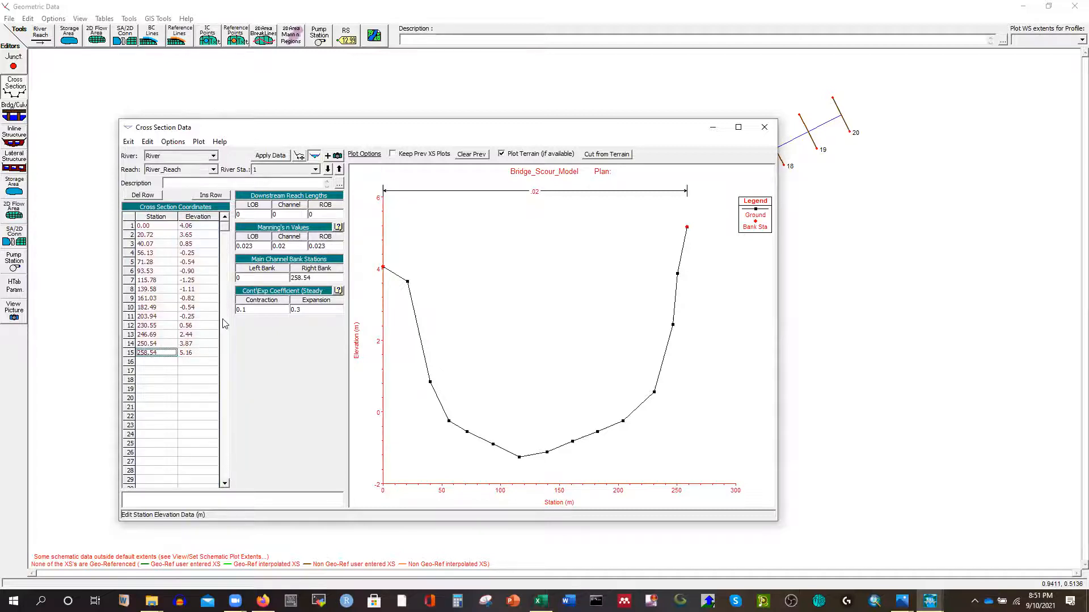
{"action": "left_click", "coordinate": [276, 155]}
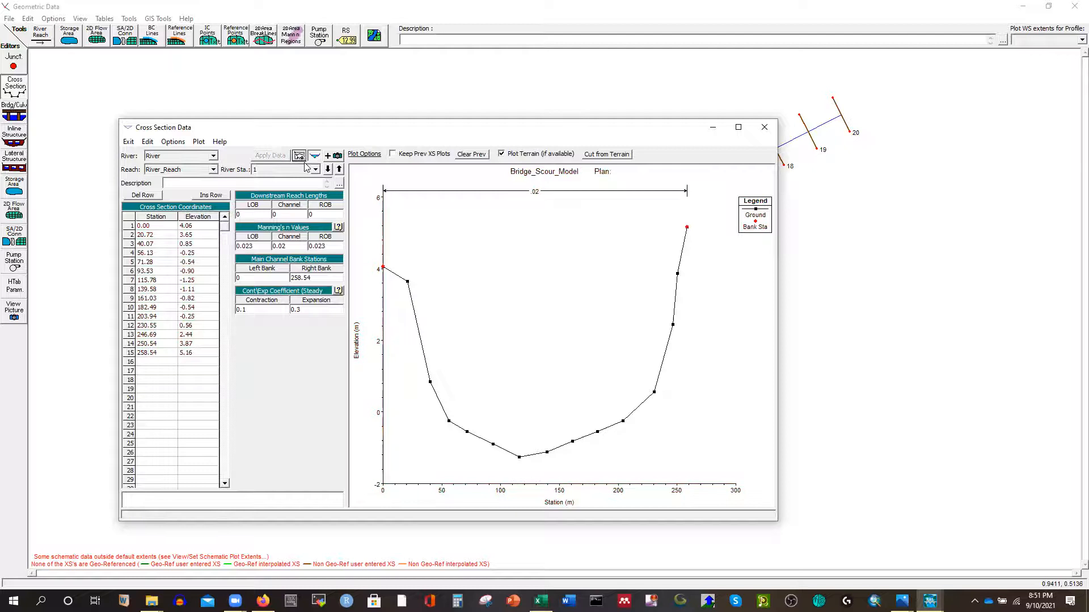
{"action": "left_click", "coordinate": [766, 128]}
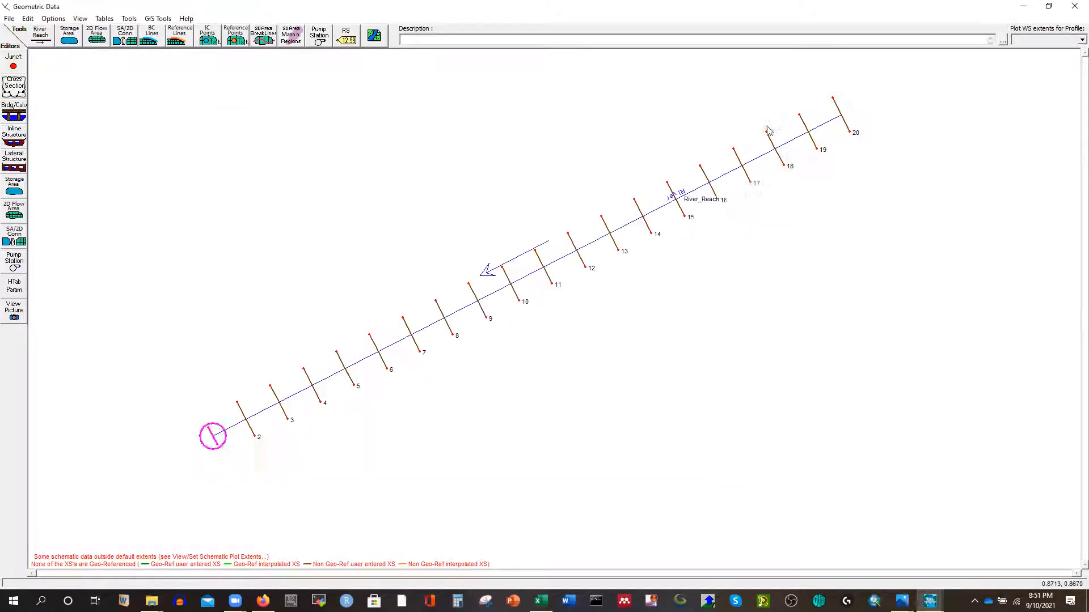
Step: Save the geometry data under the title Original_Geometry, then close and reopen the Geometric Data editor
{"action": "left_click", "coordinate": [9, 20]}
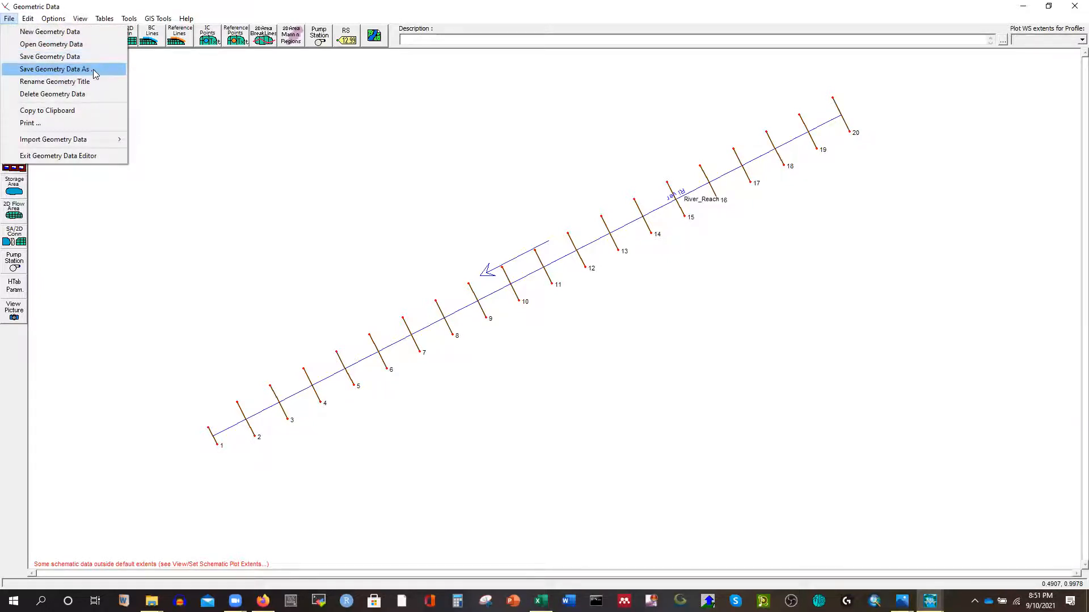
{"action": "left_click", "coordinate": [54, 69]}
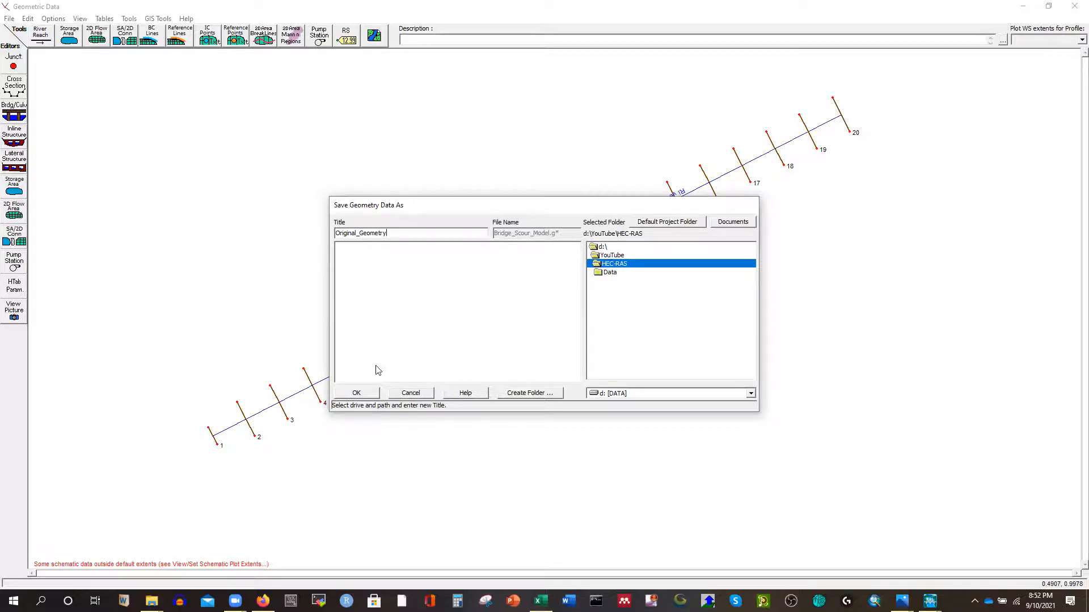
{"action": "left_click", "coordinate": [356, 392]}
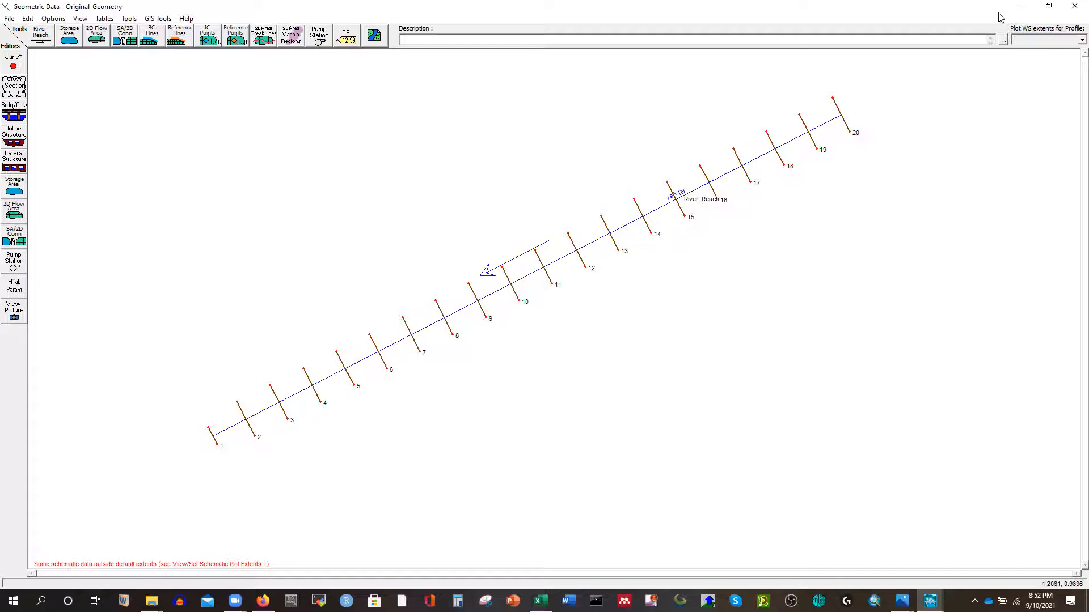
{"action": "left_click", "coordinate": [1074, 8]}
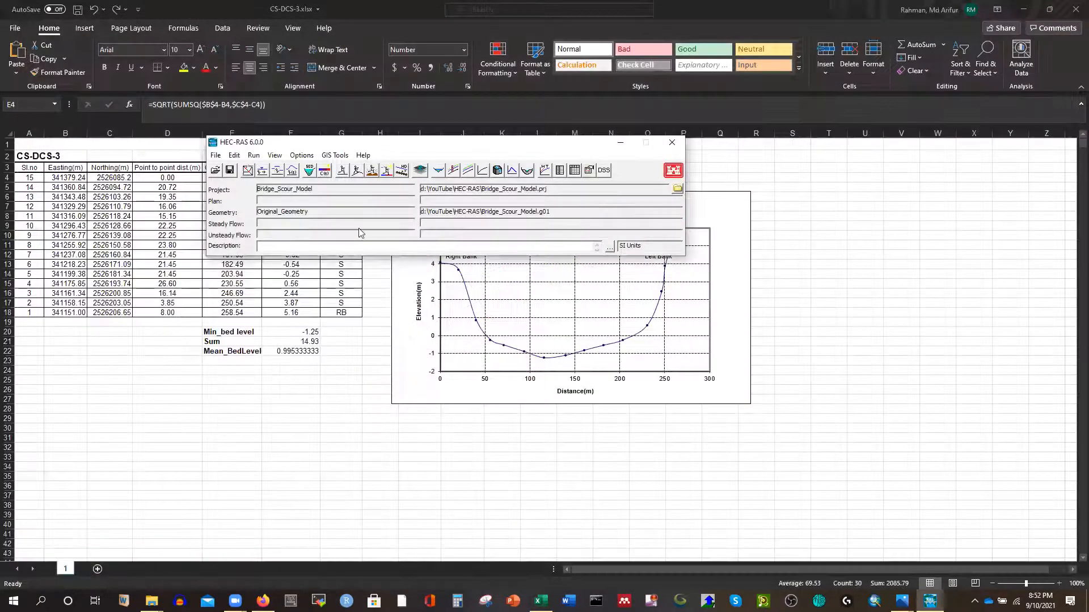
{"action": "left_click", "coordinate": [247, 170]}
{"action": "left_click", "coordinate": [794, 143]}
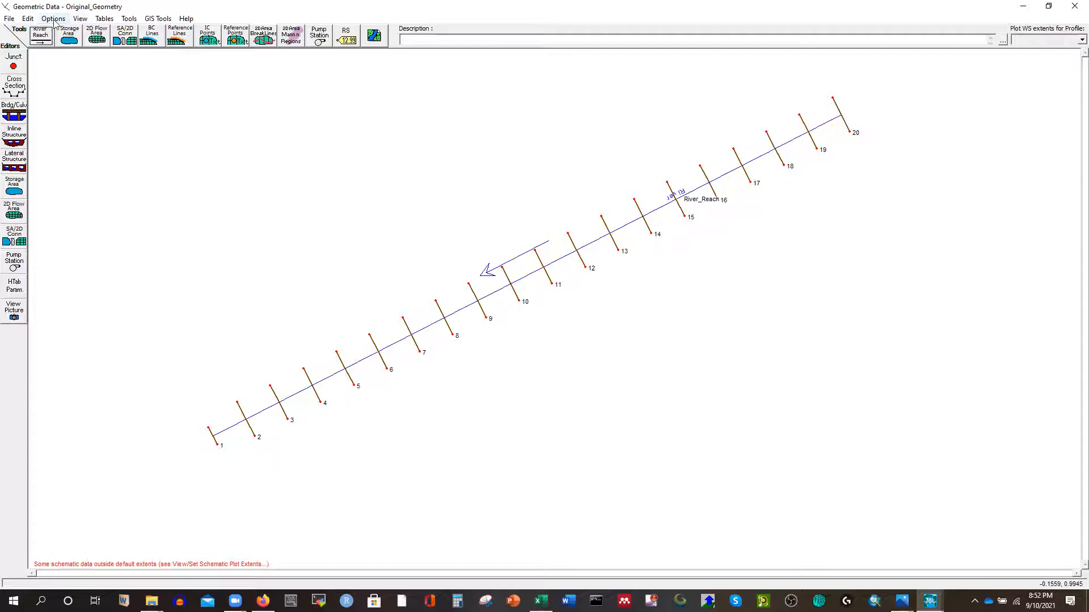
Step: Interpolate cross sections within River_Reach for all river stations, with a maximum distance of 100 between sections
{"action": "left_click", "coordinate": [130, 19]}
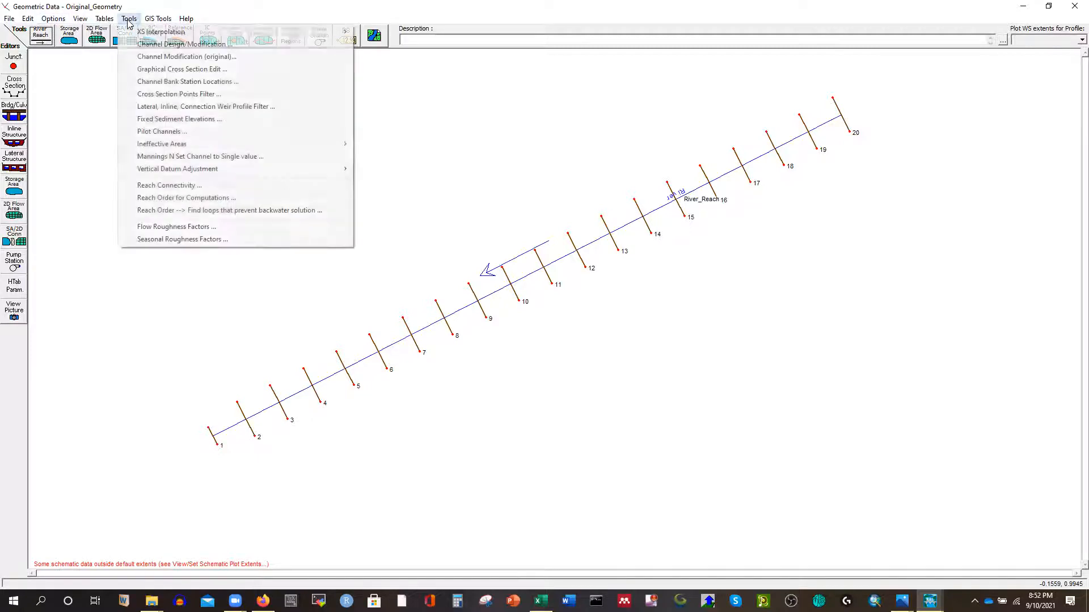
{"action": "mouse_move", "coordinate": [148, 34]}
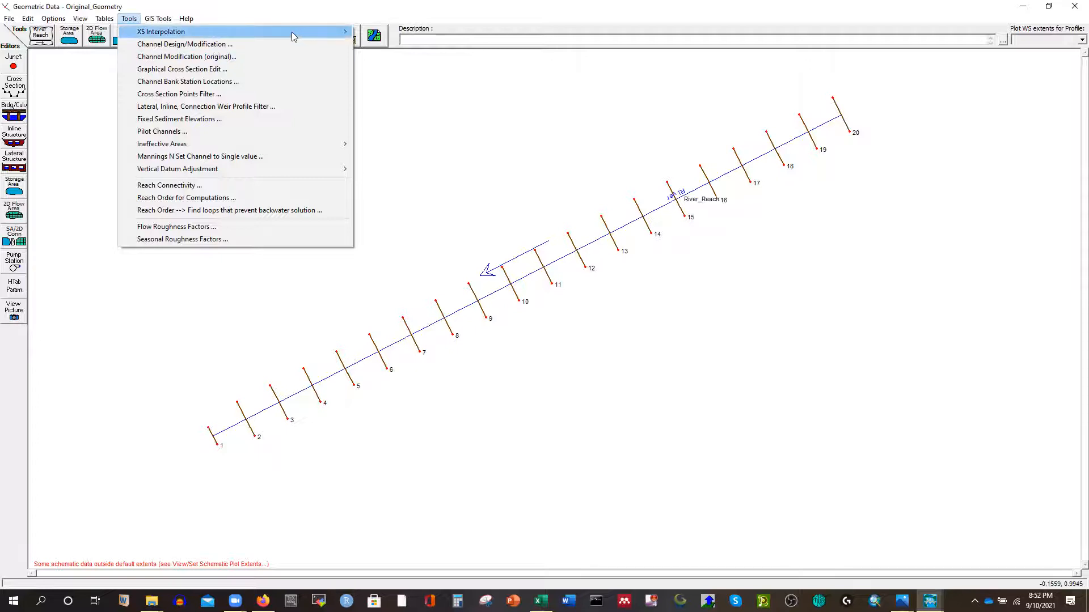
{"action": "mouse_move", "coordinate": [340, 32]}
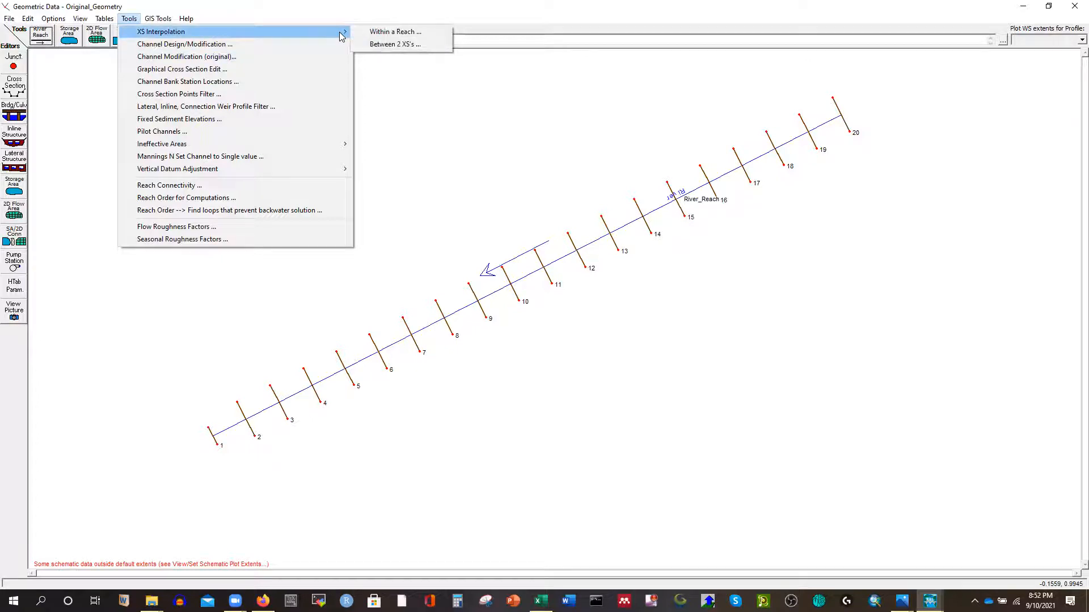
{"action": "left_click", "coordinate": [388, 33]}
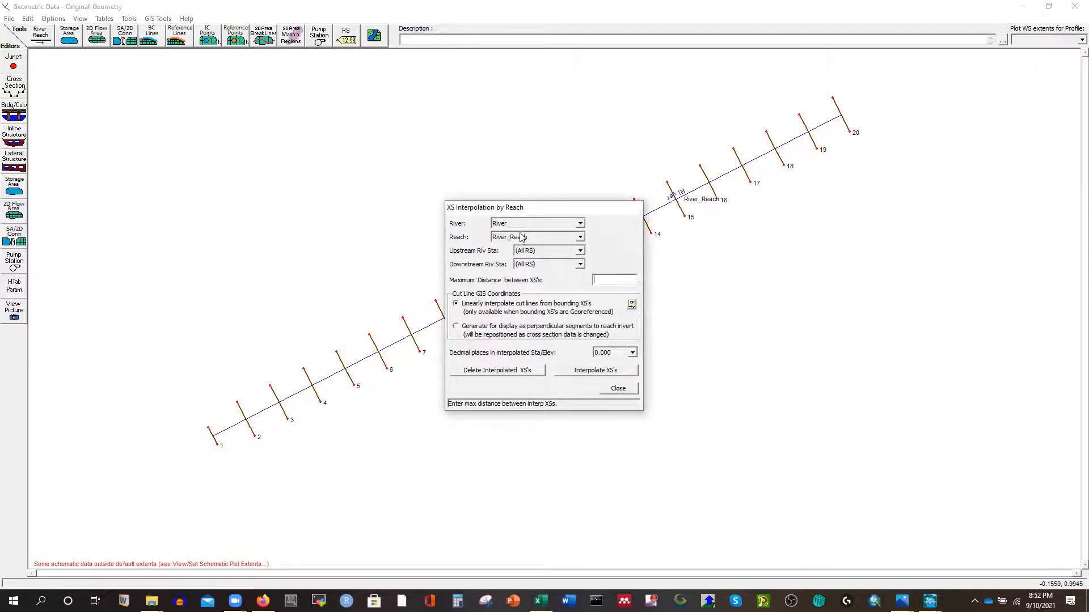
{"action": "left_click", "coordinate": [580, 239]}
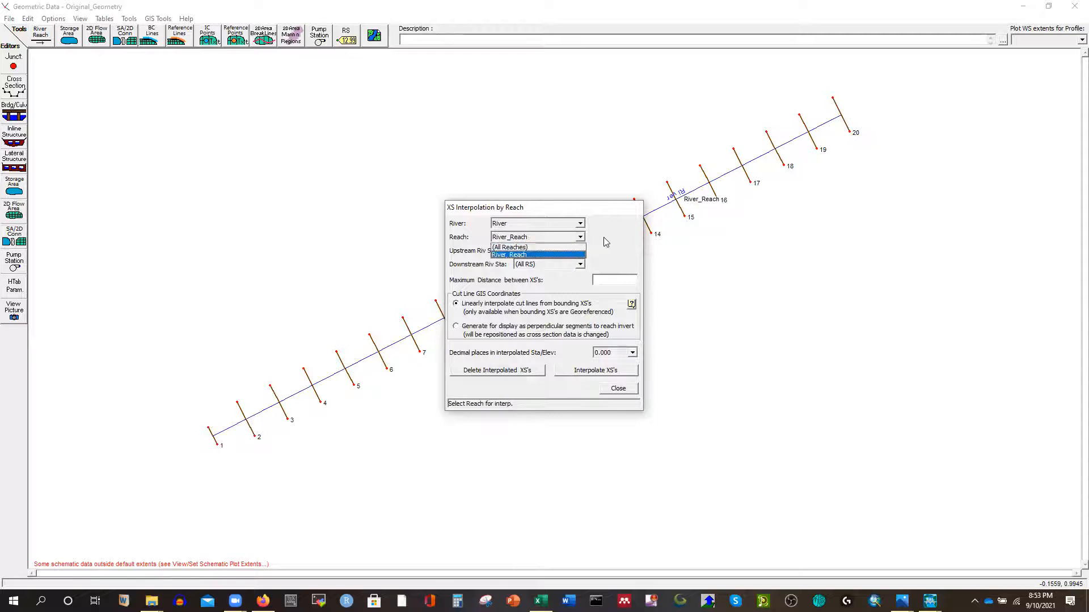
{"action": "left_click", "coordinate": [603, 238]}
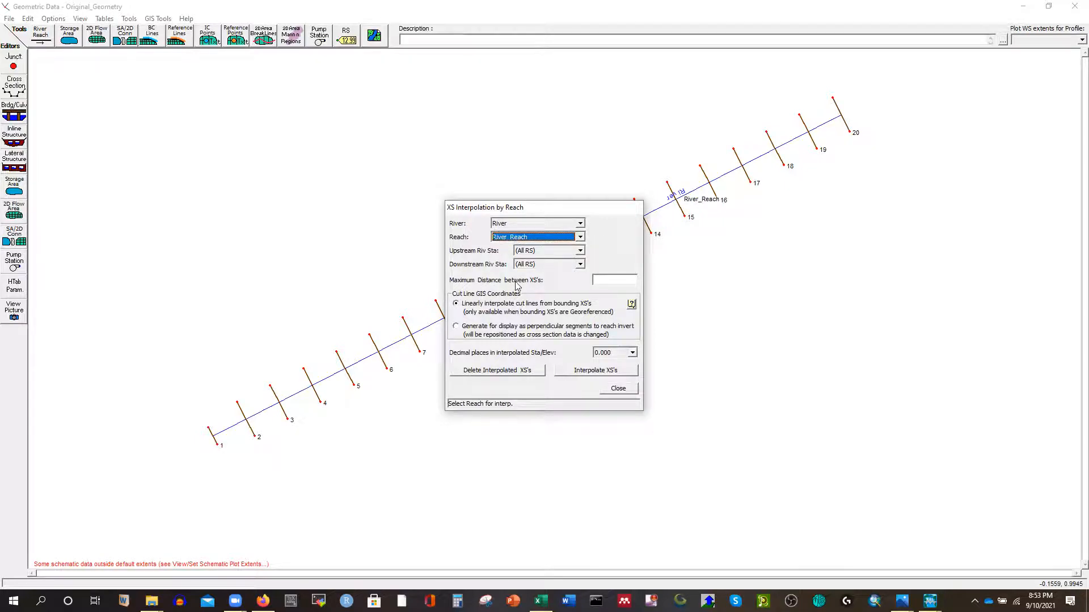
{"action": "left_click", "coordinate": [606, 281]}
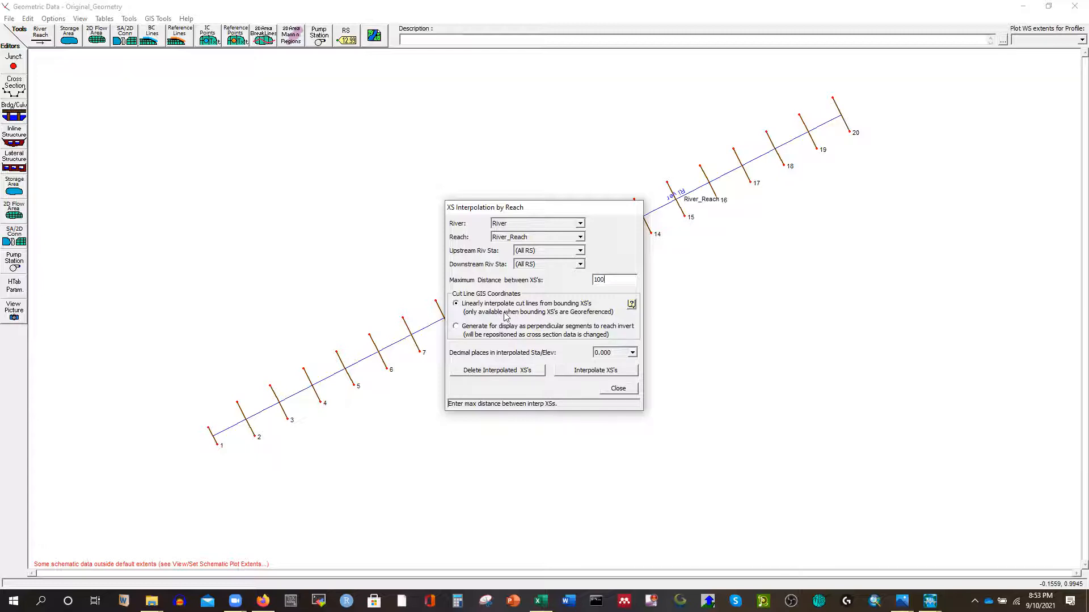
{"action": "left_click", "coordinate": [576, 372]}
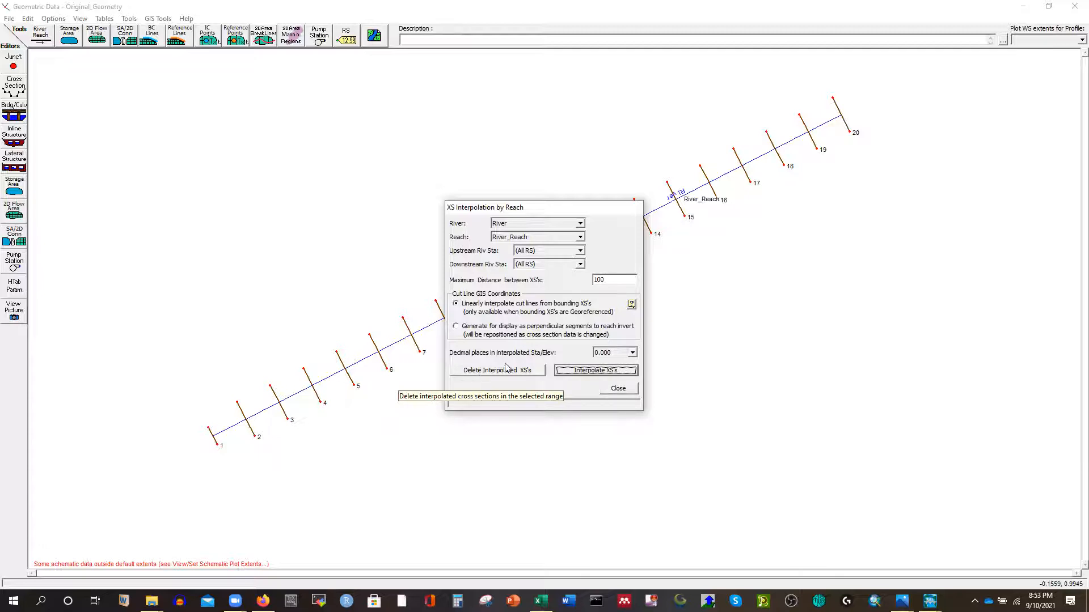
{"action": "left_click", "coordinate": [619, 389]}
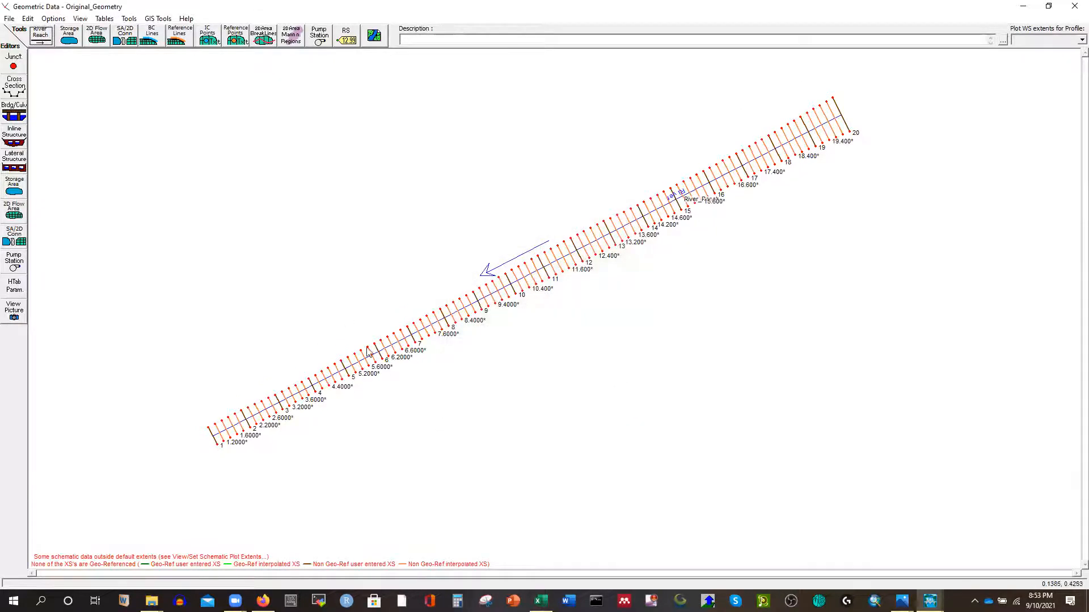
Step: Delete the interpolated cross sections from all river stations of River_Reach
{"action": "left_click", "coordinate": [130, 21]}
{"action": "mouse_move", "coordinate": [347, 38]}
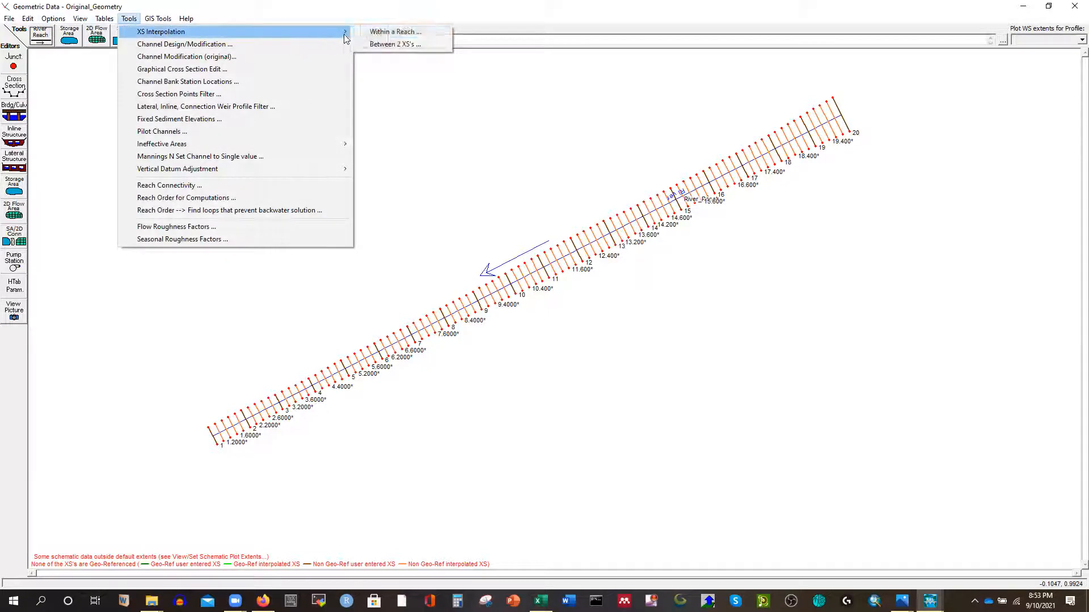
{"action": "left_click", "coordinate": [375, 33]}
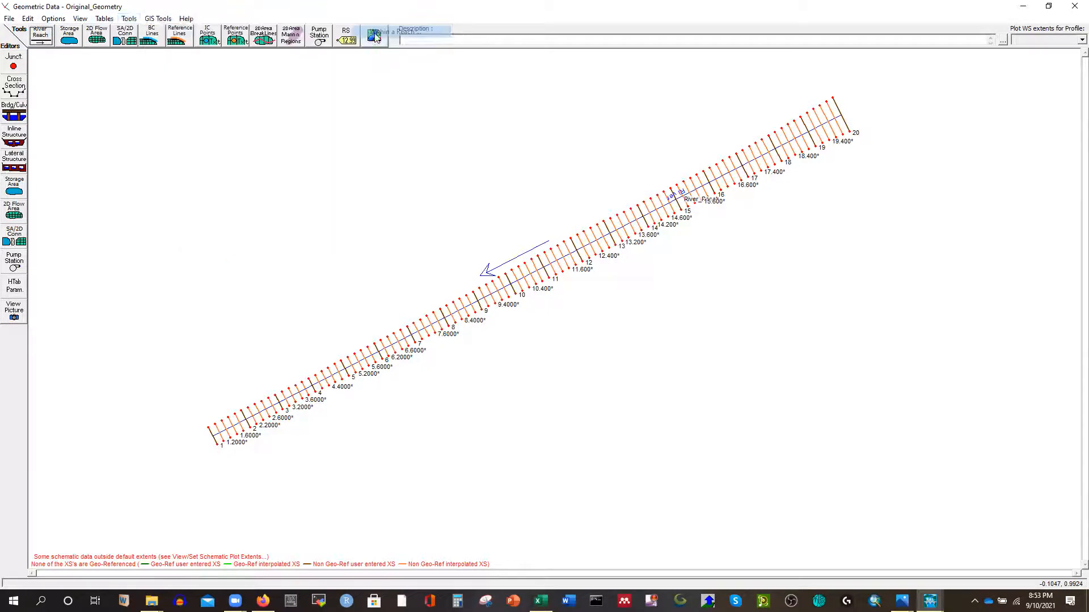
{"action": "left_click", "coordinate": [471, 370]}
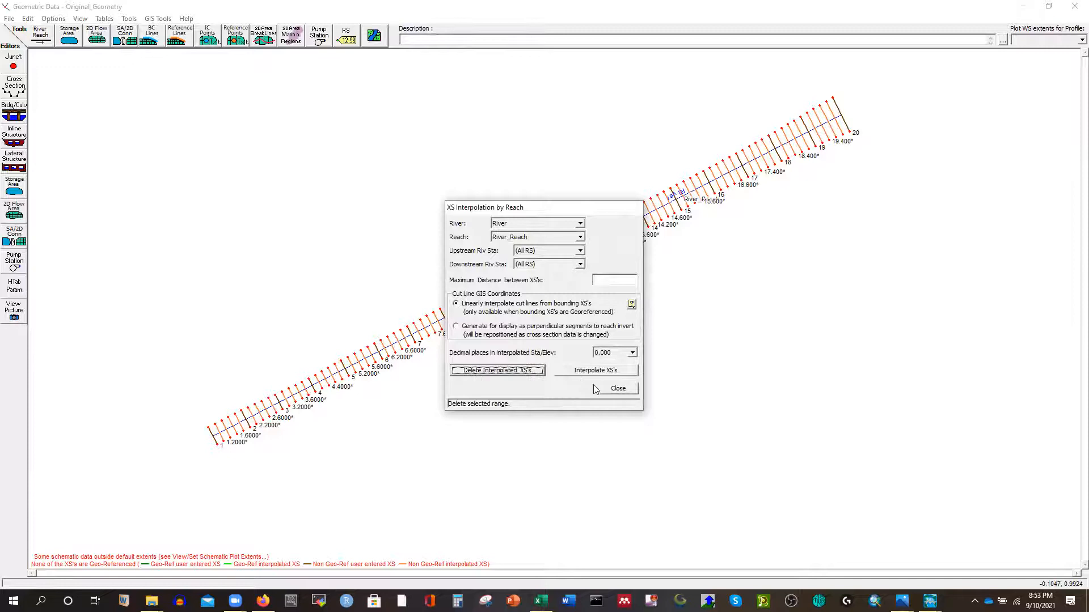
{"action": "left_click", "coordinate": [615, 389]}
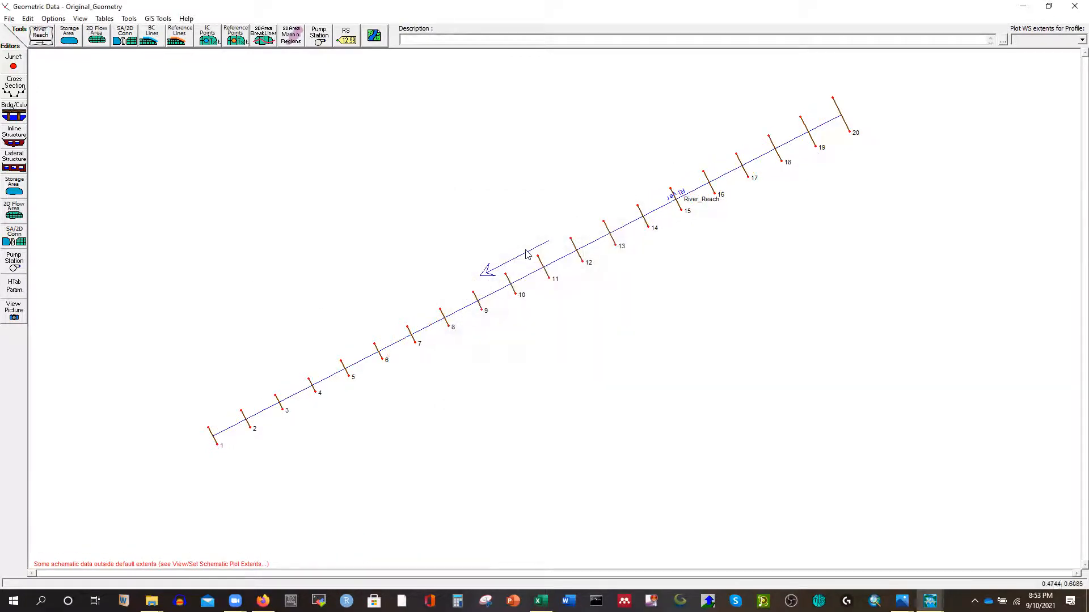
Step: Interpolate River_Reach's cross sections again at a maximum spacing of 100 and close the interpolation dialog
{"action": "left_click", "coordinate": [129, 19]}
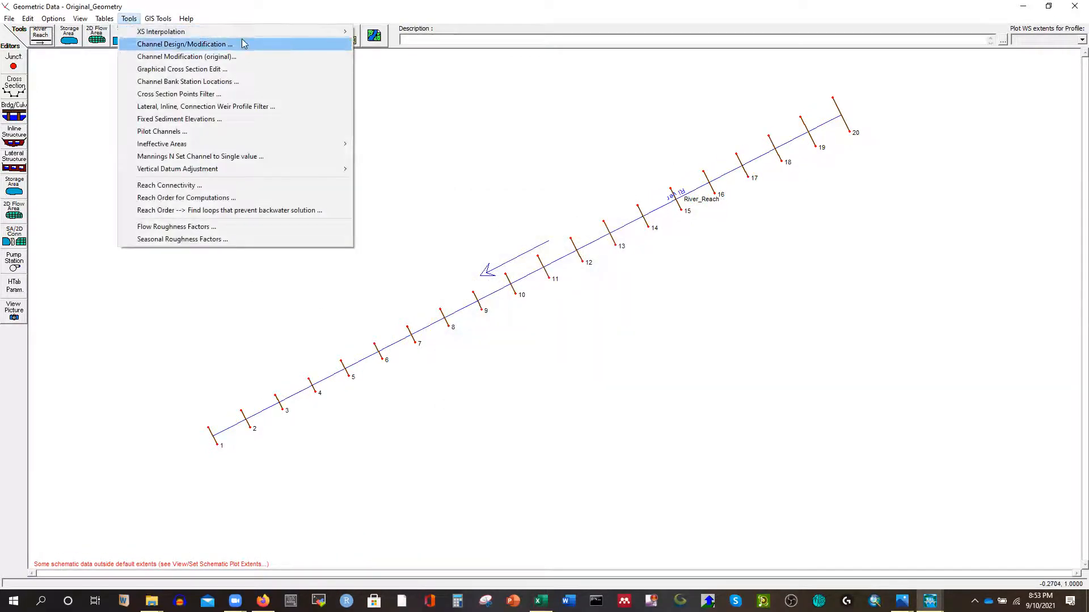
{"action": "mouse_move", "coordinate": [340, 29]}
{"action": "left_click", "coordinate": [376, 30]}
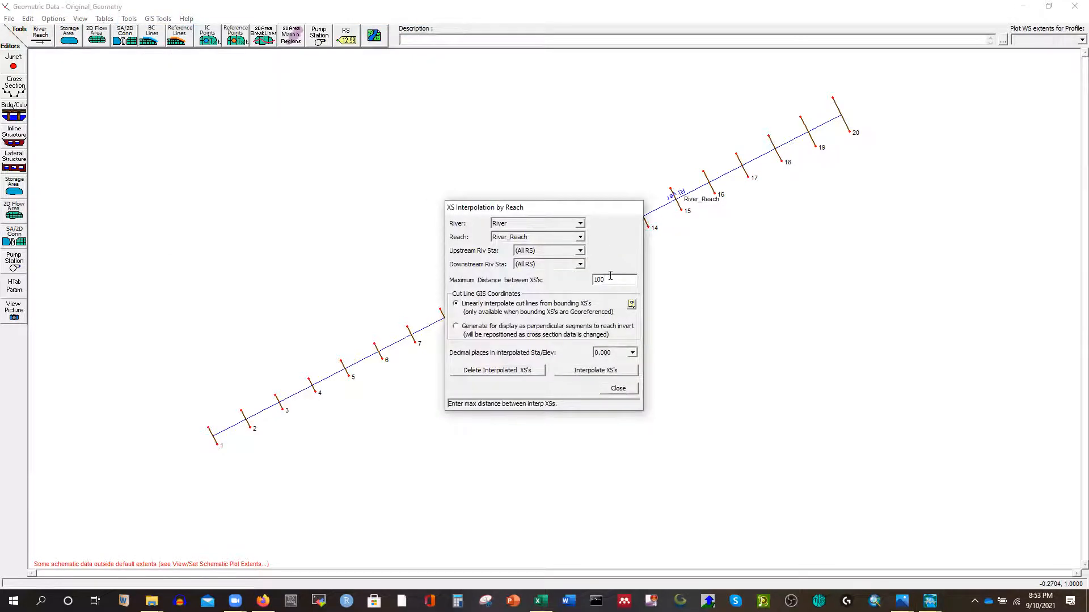
{"action": "left_click", "coordinate": [591, 374]}
{"action": "left_click", "coordinate": [614, 393]}
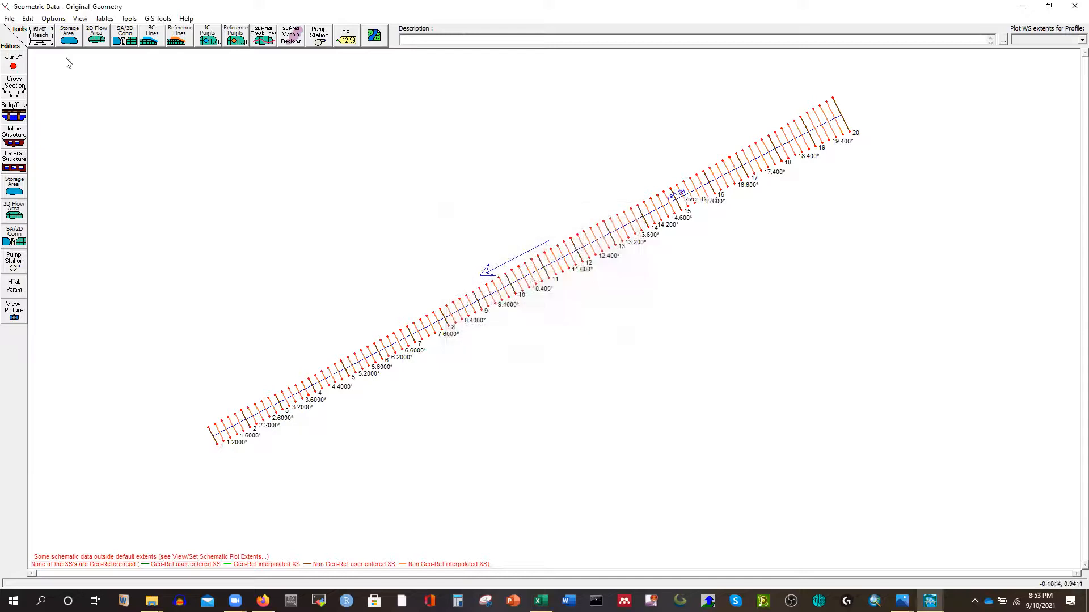
Step: Save the geometry data as Interpolated_Geometry and close both the Geometric Data editor and the CS-DCS-3.xlsx workbook
{"action": "left_click", "coordinate": [9, 18]}
{"action": "left_click", "coordinate": [65, 69]}
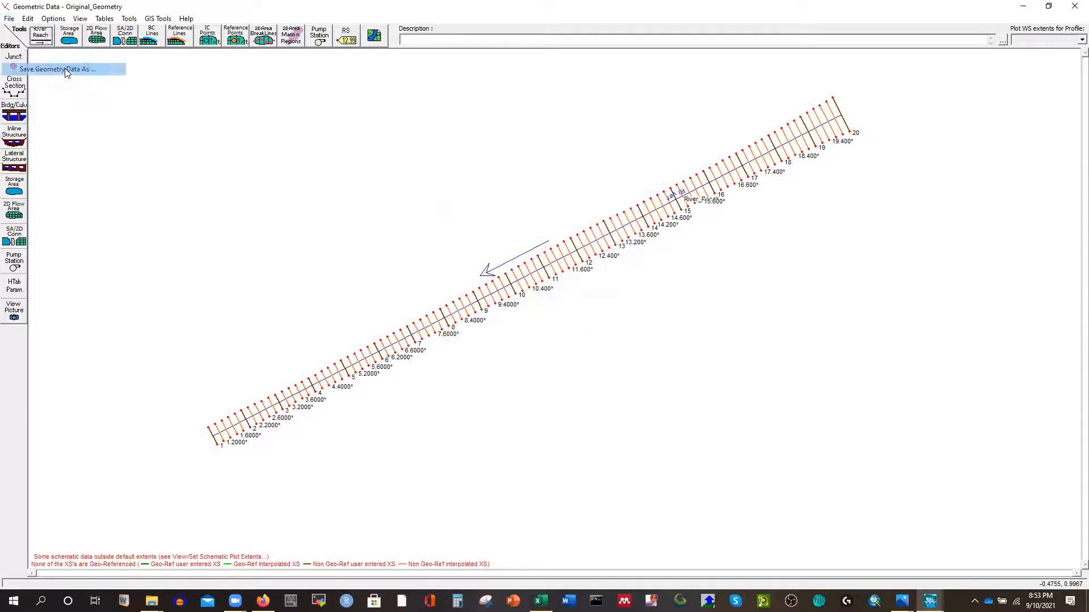
{"action": "left_click", "coordinate": [358, 234]}
{"action": "key", "text": "BackSpace"}
{"action": "key", "text": "BackSpace"}
{"action": "key", "text": "BackSpace"}
{"action": "key", "text": "BackSpace"}
{"action": "key", "text": "BackSpace"}
{"action": "key", "text": "BackSpace"}
{"action": "key", "text": "BackSpace"}
{"action": "key", "text": "BackSpace"}
{"action": "key", "text": "BackSpace"}
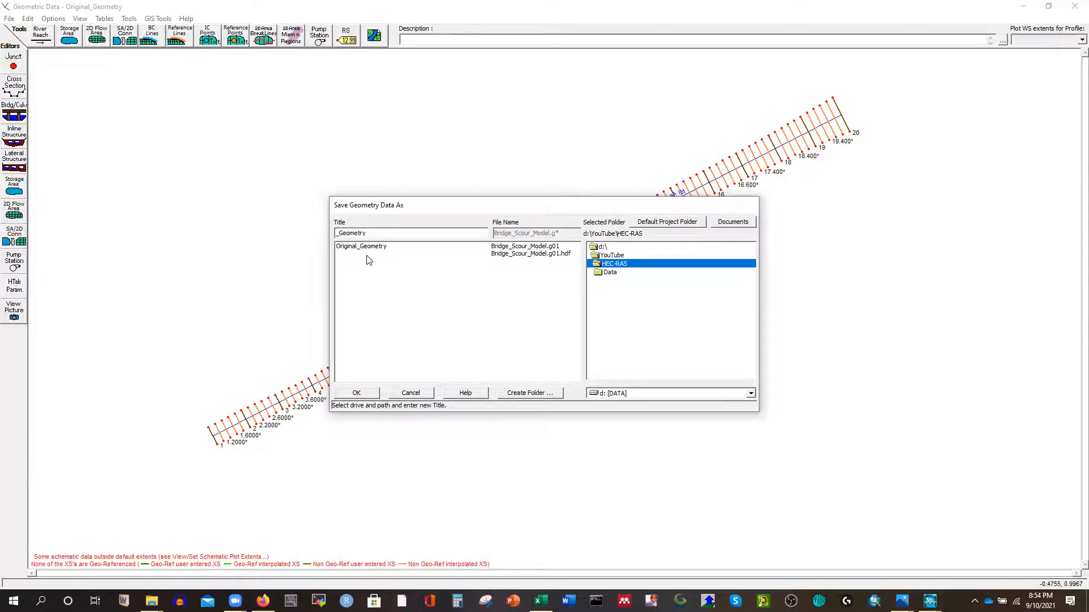
{"action": "type", "text": "Interpolated"}
{"action": "left_click", "coordinate": [355, 394]}
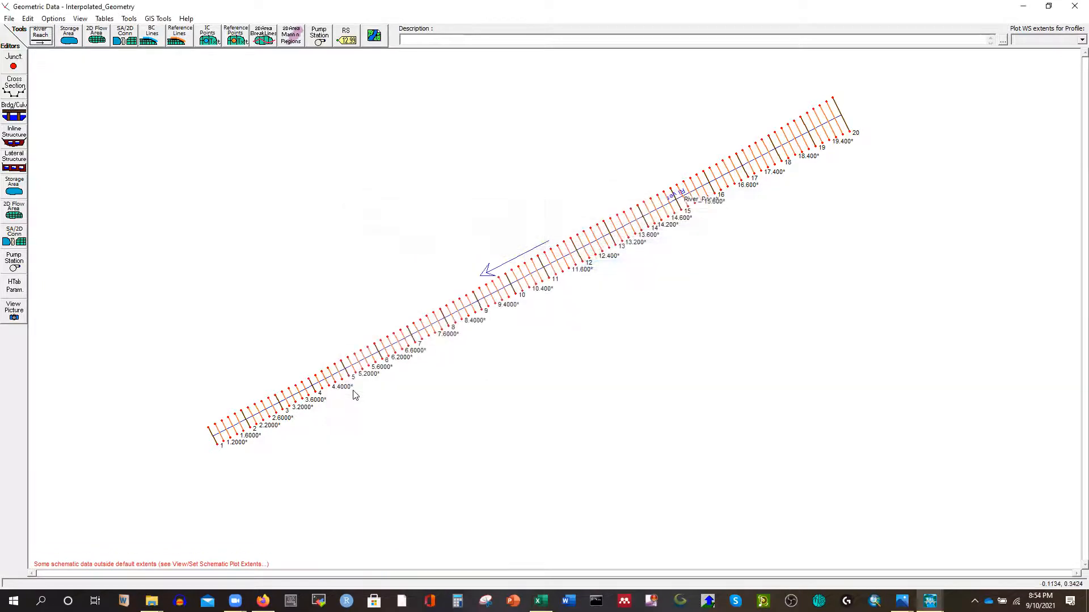
{"action": "left_click", "coordinate": [1073, 8]}
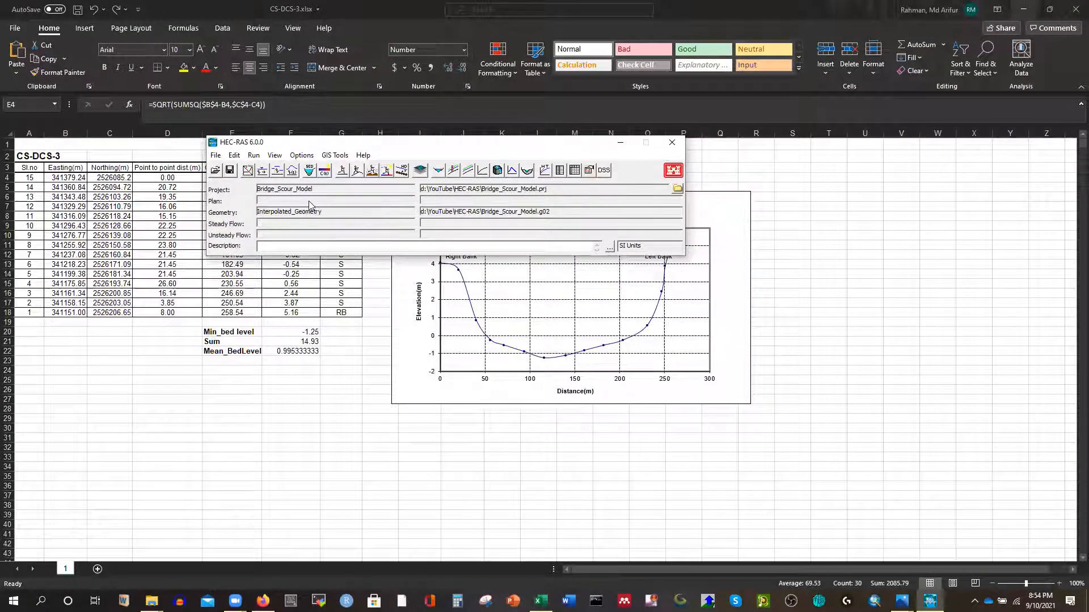
{"action": "left_click", "coordinate": [1077, 9]}
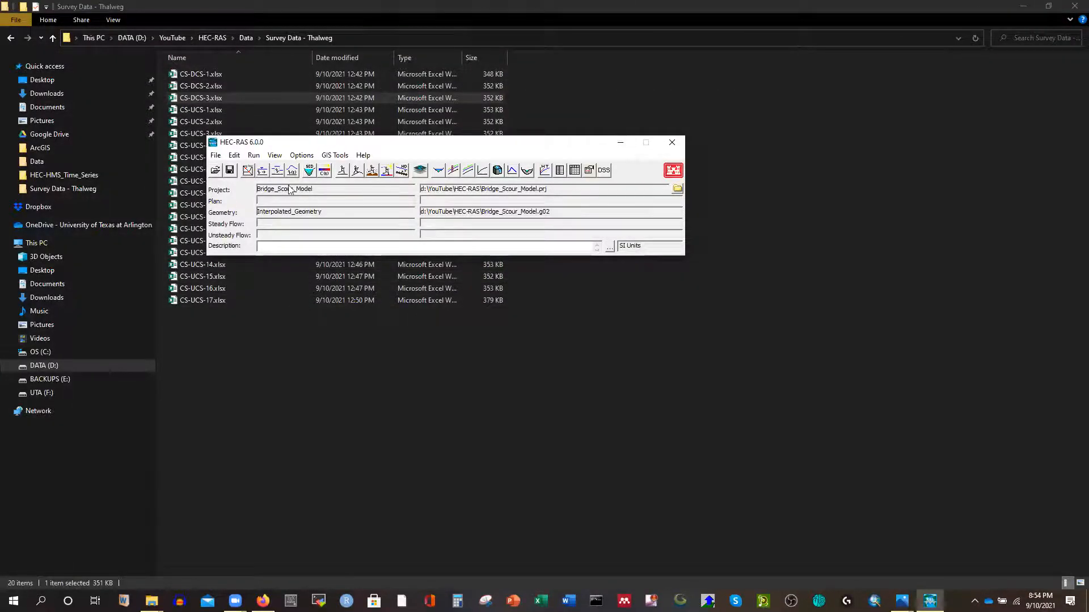
Step: Reopen the Geometric Data editor to review the interpolated cross-section layout, then close it
{"action": "left_click", "coordinate": [247, 170]}
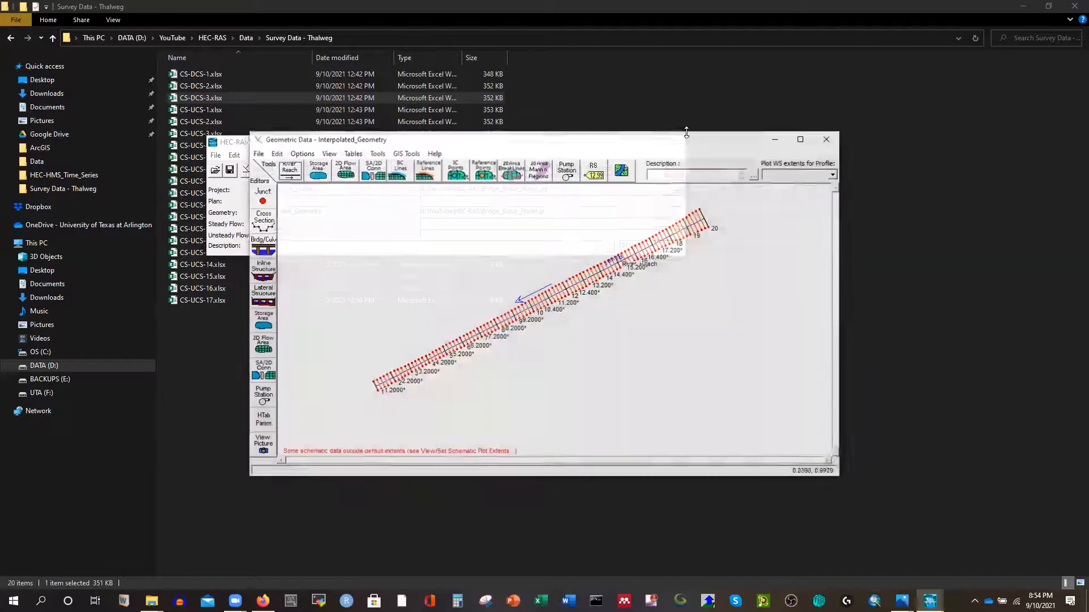
{"action": "left_click", "coordinate": [800, 139]}
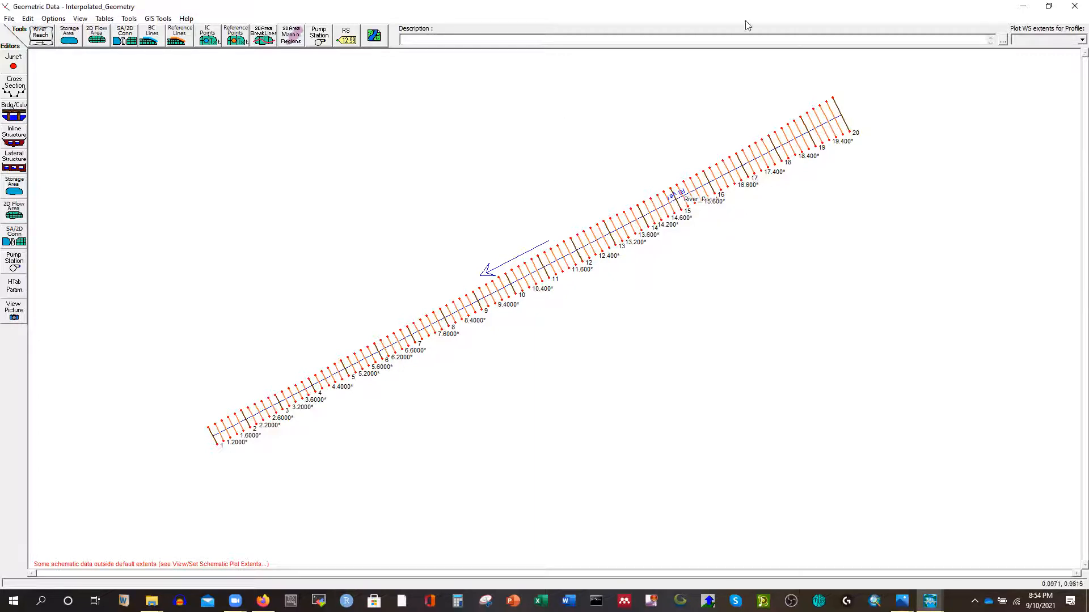
{"action": "left_click", "coordinate": [1073, 7]}
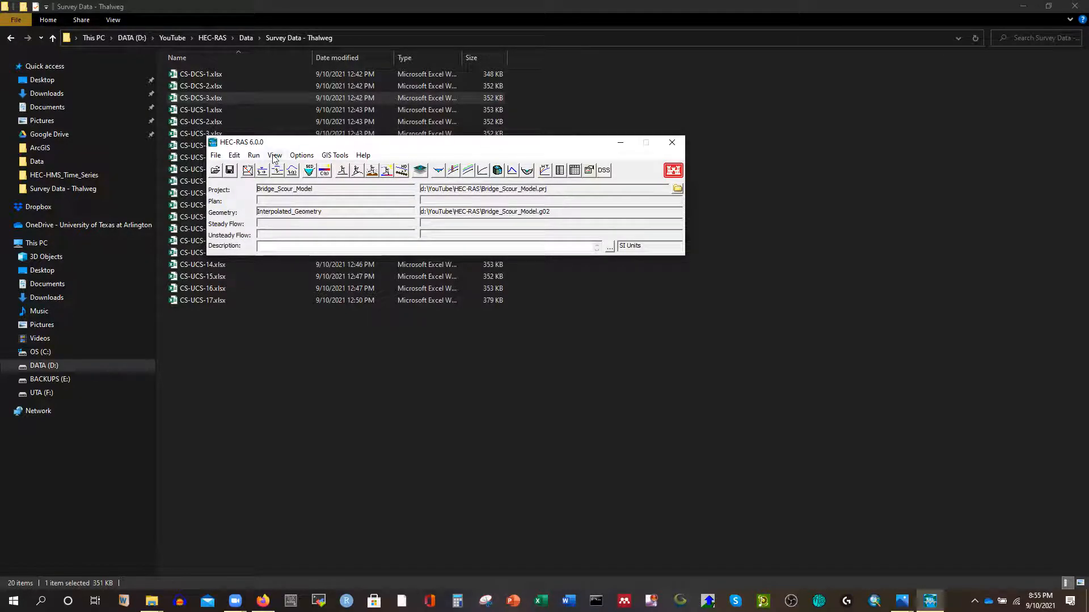
Step: Open the steady flow data and enter a flow of 5500 m3/s for profile PF 1 at river station 20
{"action": "left_click", "coordinate": [234, 157]}
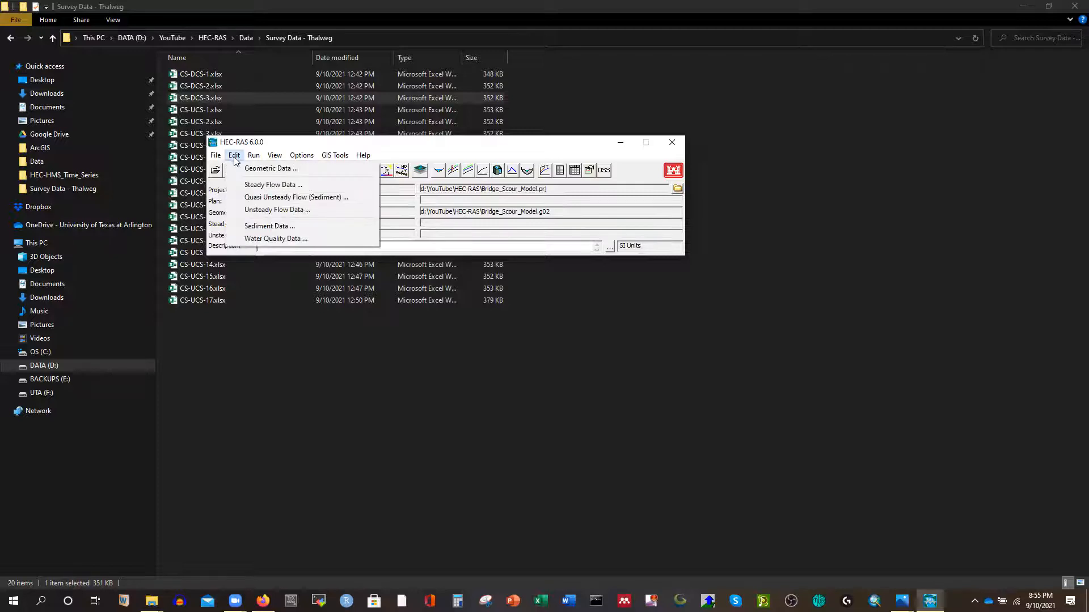
{"action": "left_click", "coordinate": [250, 187]}
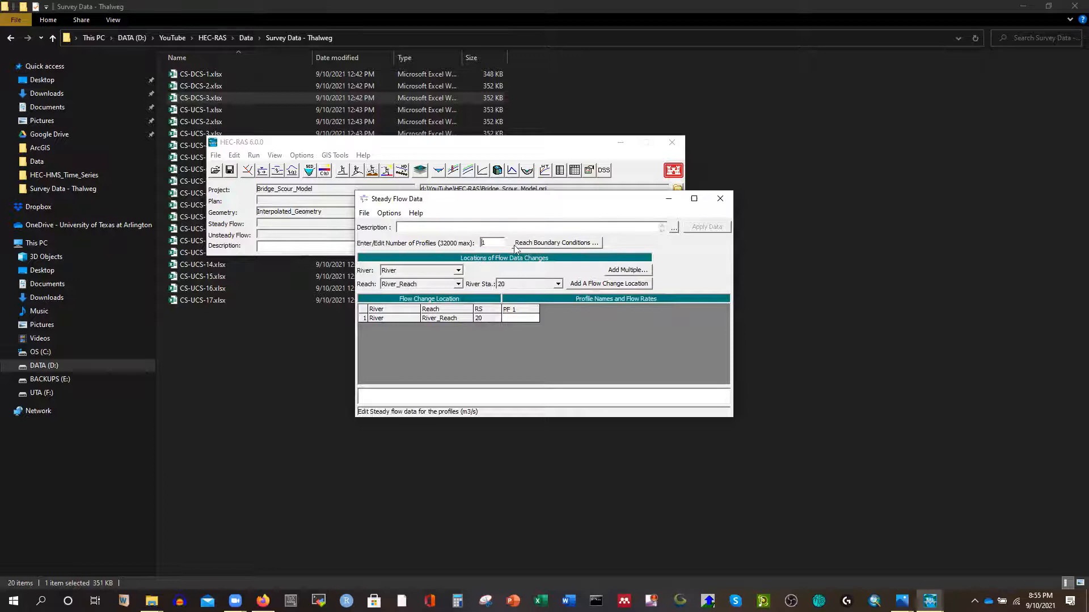
{"action": "left_click", "coordinate": [516, 319]}
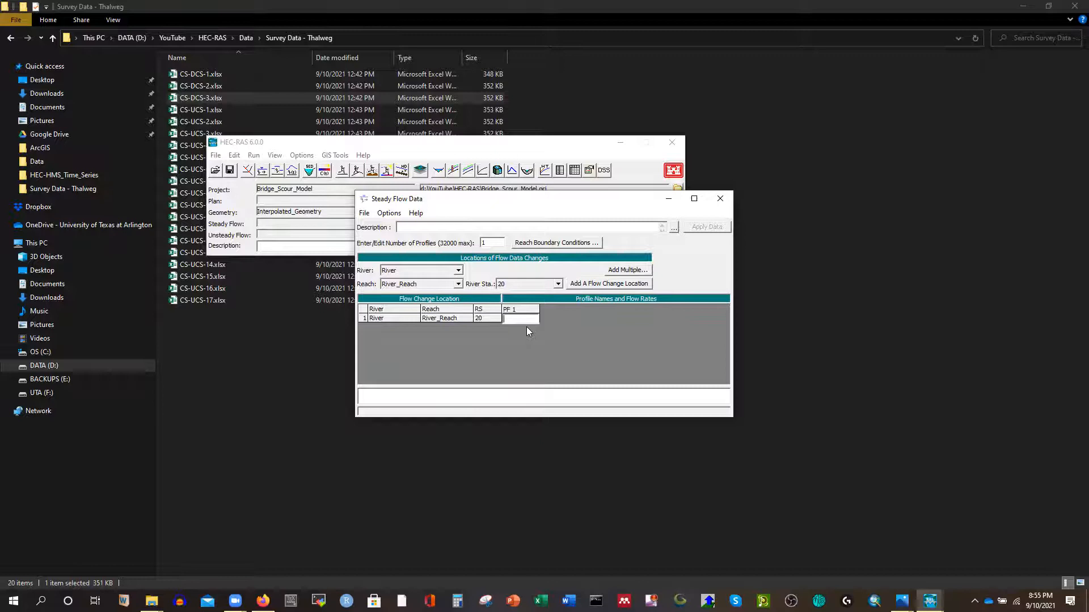
{"action": "type", "text": "5500"}
{"action": "left_click", "coordinate": [614, 351]}
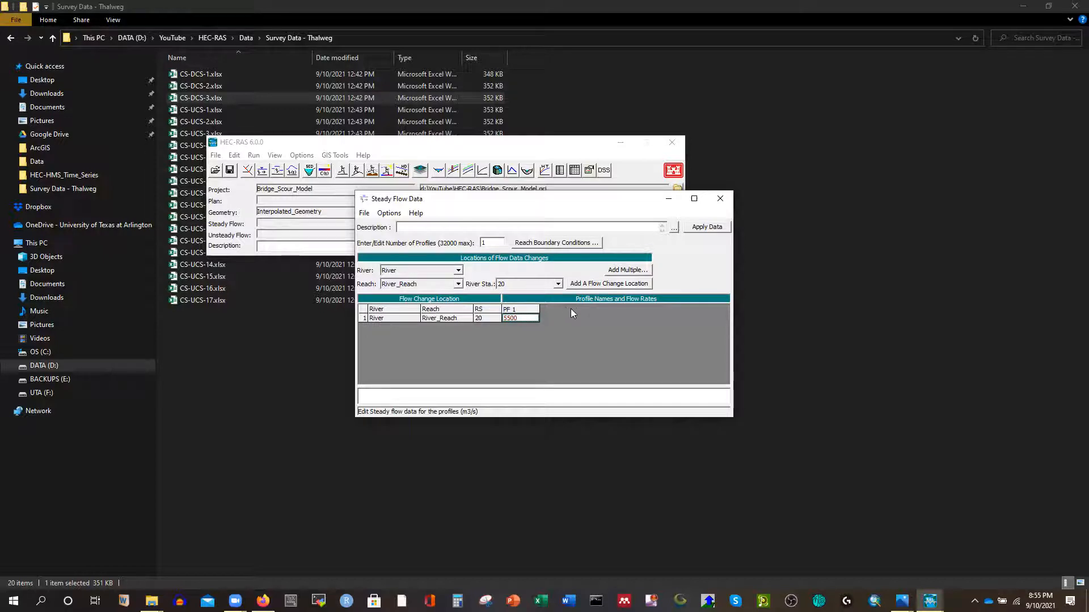
{"action": "left_click", "coordinate": [492, 243]}
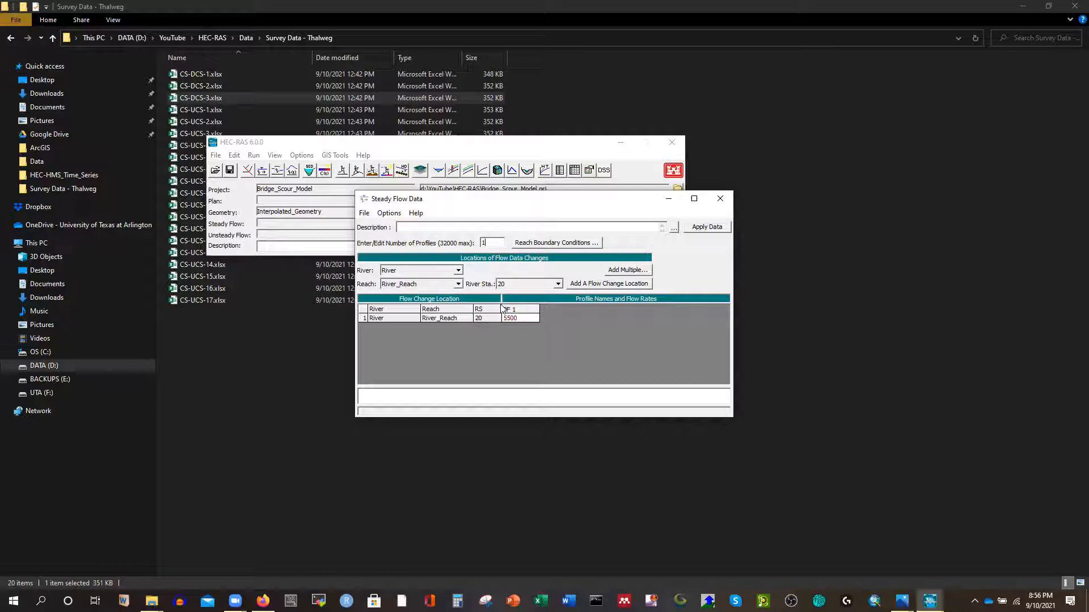
{"action": "left_click", "coordinate": [528, 245]}
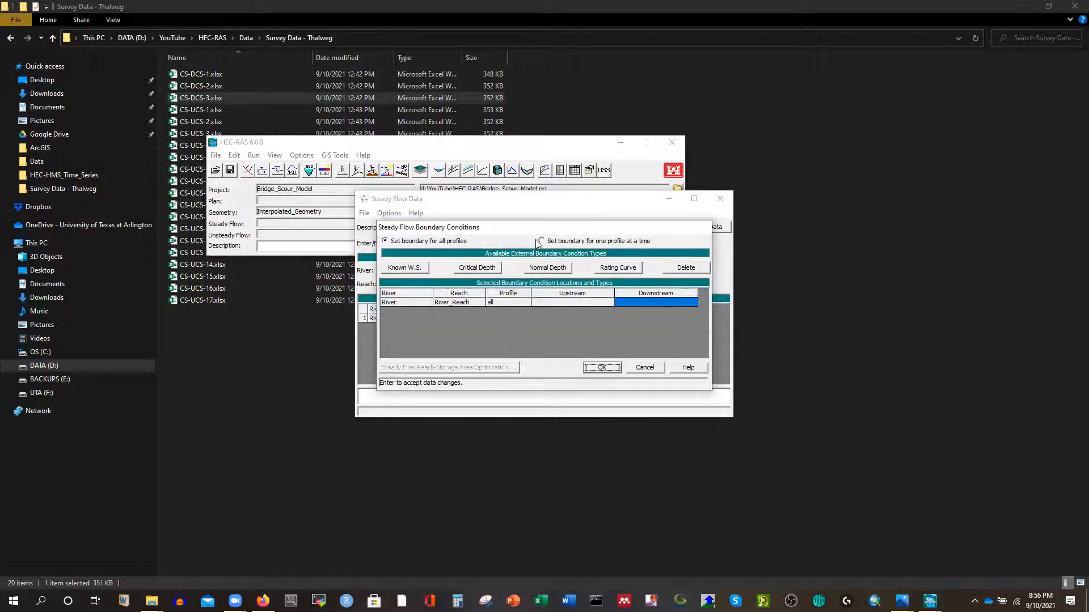
{"action": "left_click", "coordinate": [644, 368]}
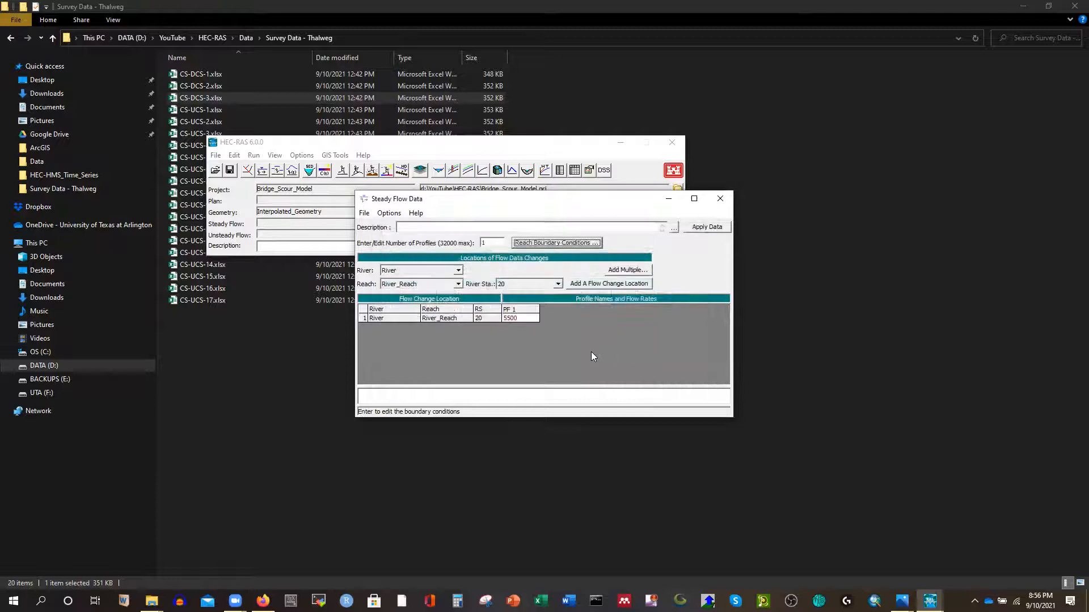
{"action": "left_click", "coordinate": [522, 317]}
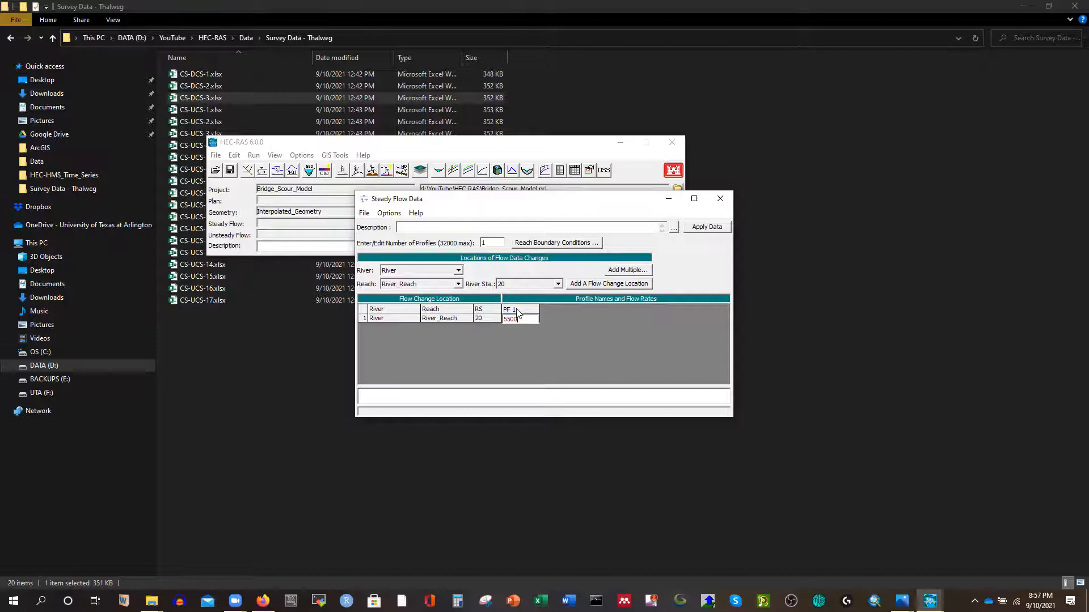
{"action": "left_click", "coordinate": [590, 308]}
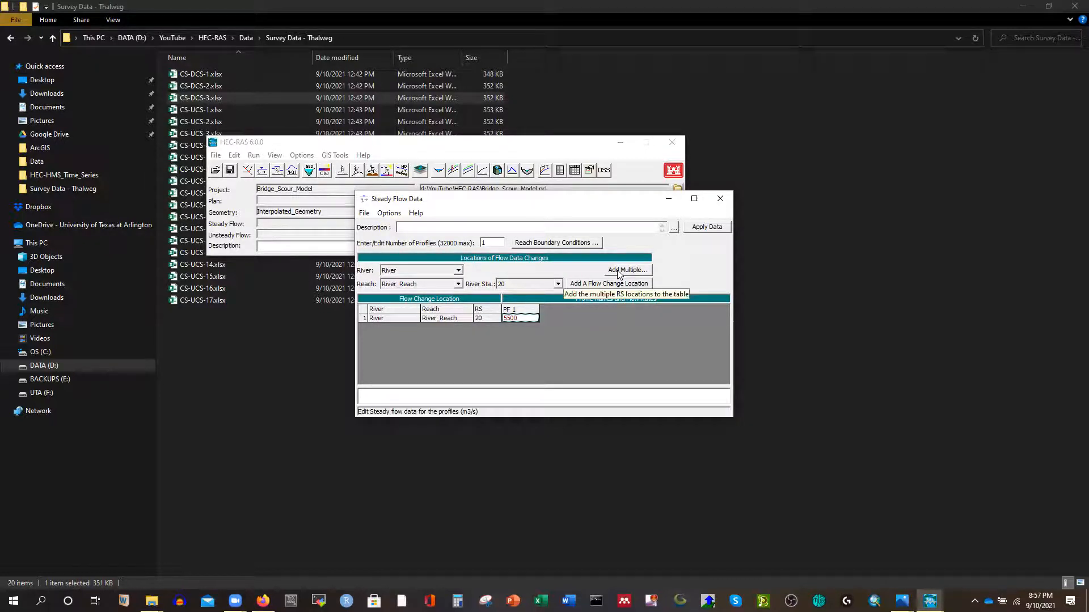
Step: Rename the steady flow profile PF 1 to 100yr
{"action": "left_click", "coordinate": [389, 213]}
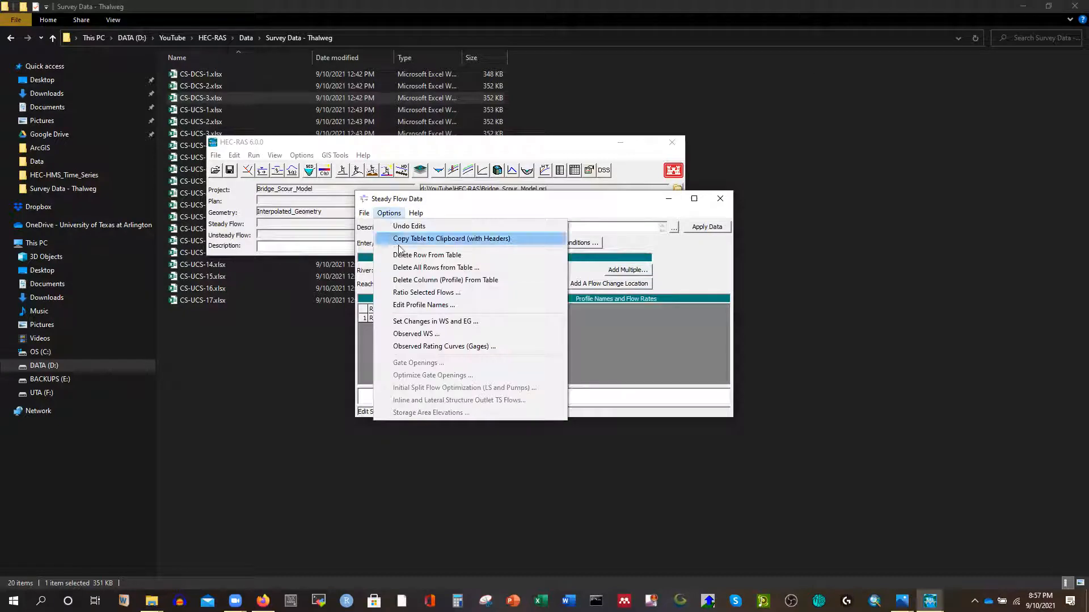
{"action": "left_click", "coordinate": [414, 306]}
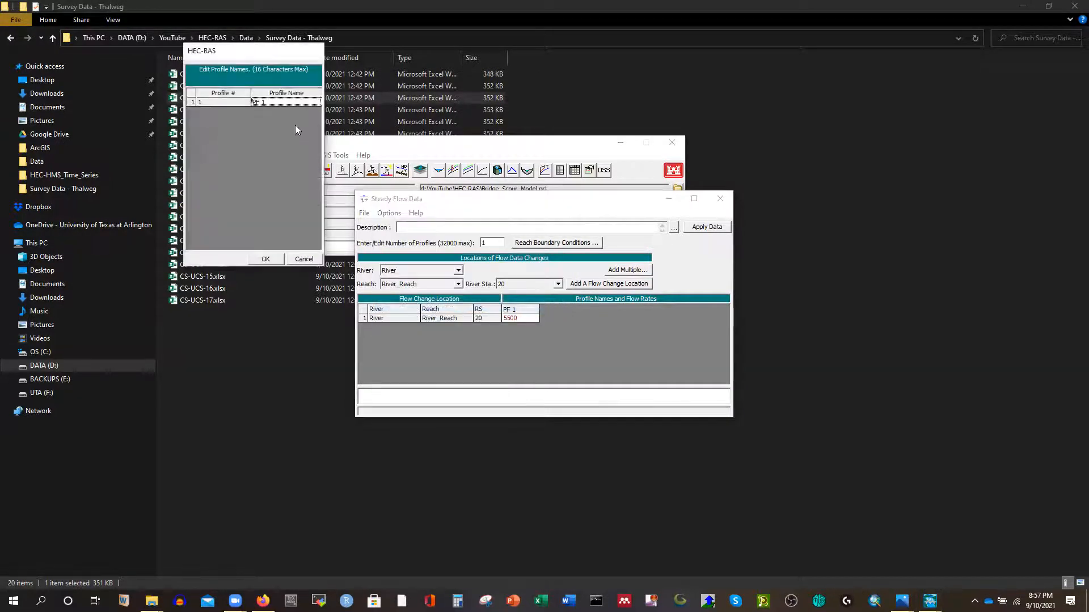
{"action": "left_click", "coordinate": [274, 102]}
{"action": "key", "text": "BackSpace"}
{"action": "key", "text": "BackSpace"}
{"action": "key", "text": "BackSpace"}
{"action": "type", "text": "100yr"}
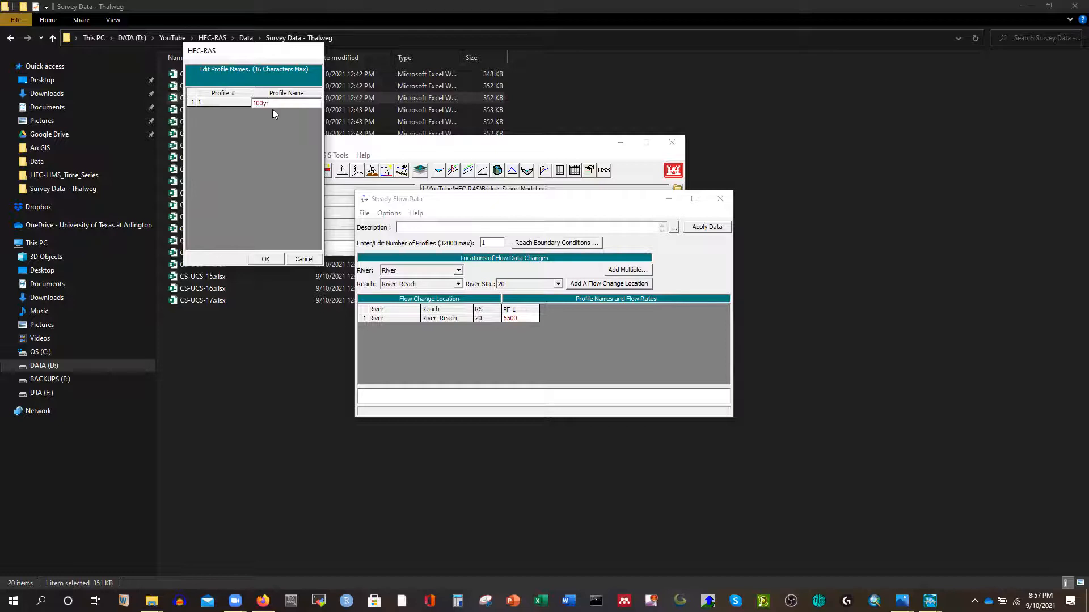
{"action": "left_click", "coordinate": [266, 258]}
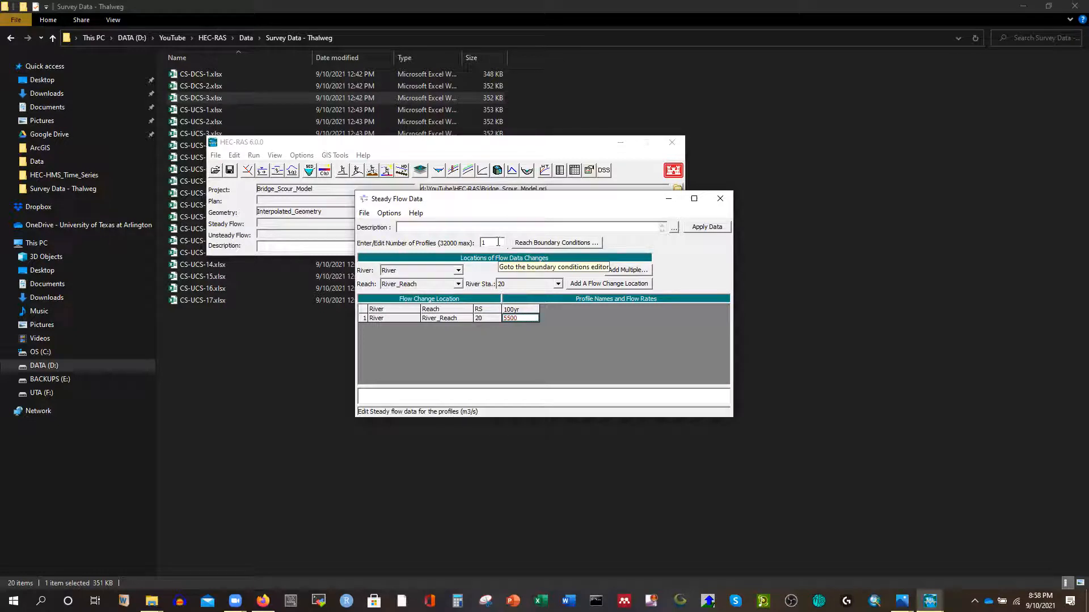
Step: Set River_Reach's downstream boundary condition for all profiles to a known water surface elevation of 7.85 m
{"action": "left_click", "coordinate": [522, 243]}
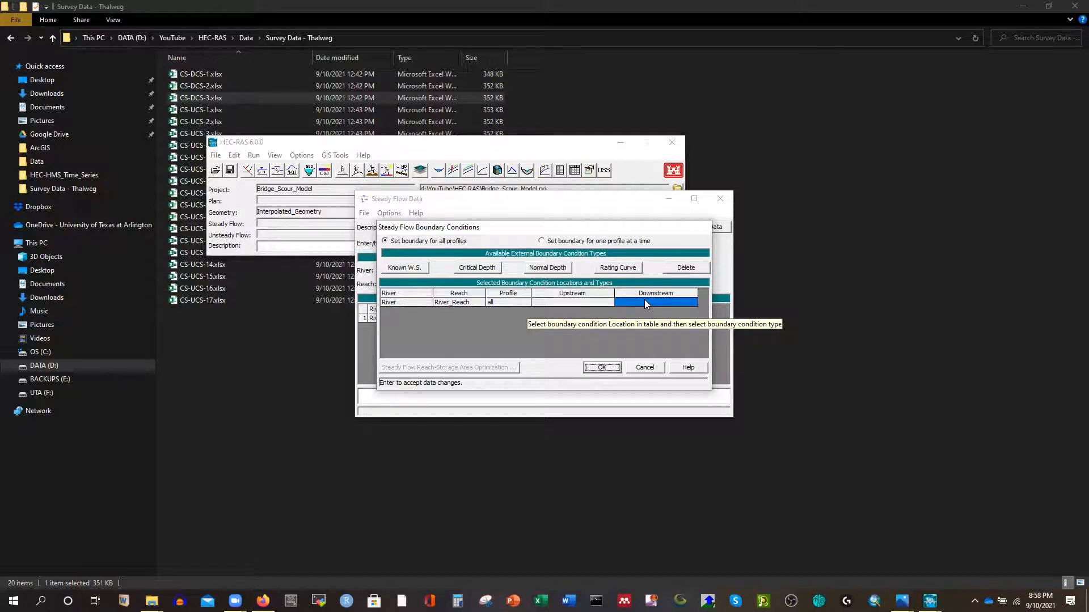
{"action": "left_click", "coordinate": [584, 300]}
{"action": "left_click", "coordinate": [661, 301]}
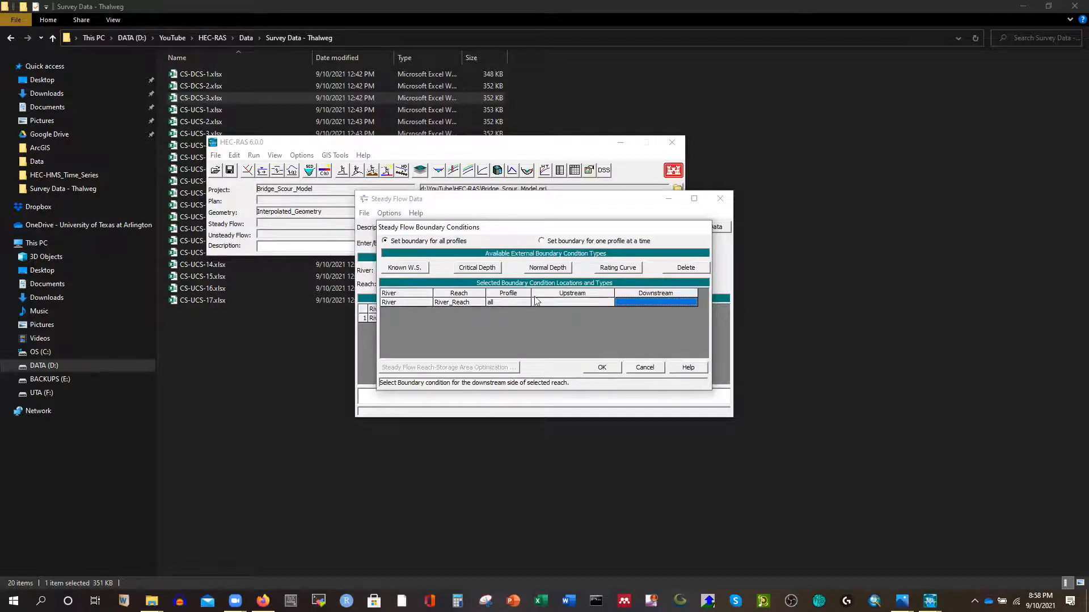
{"action": "left_click", "coordinate": [405, 268]}
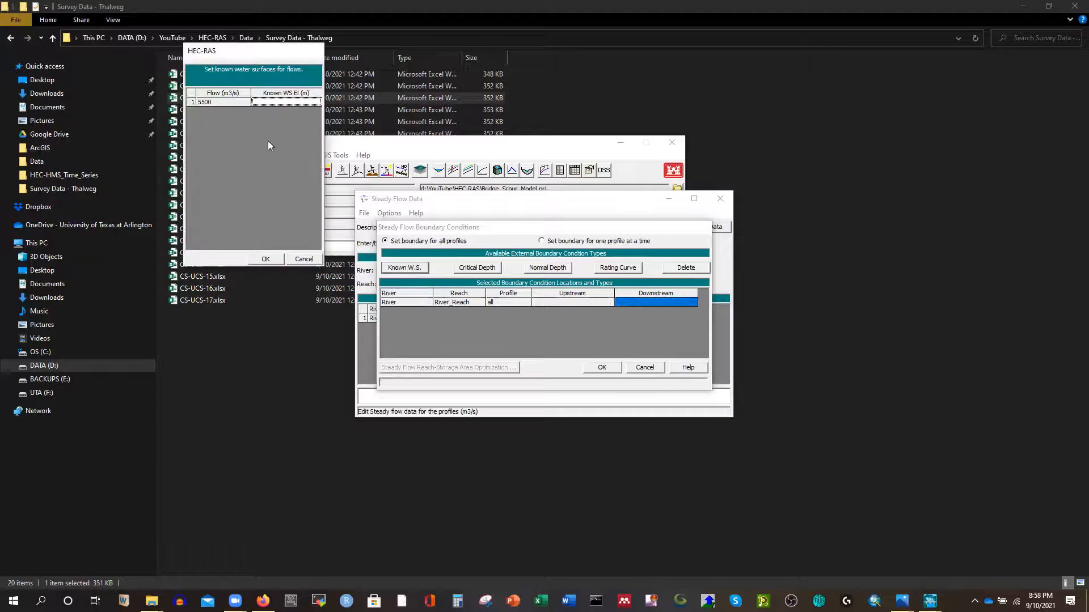
{"action": "left_click", "coordinate": [272, 102]}
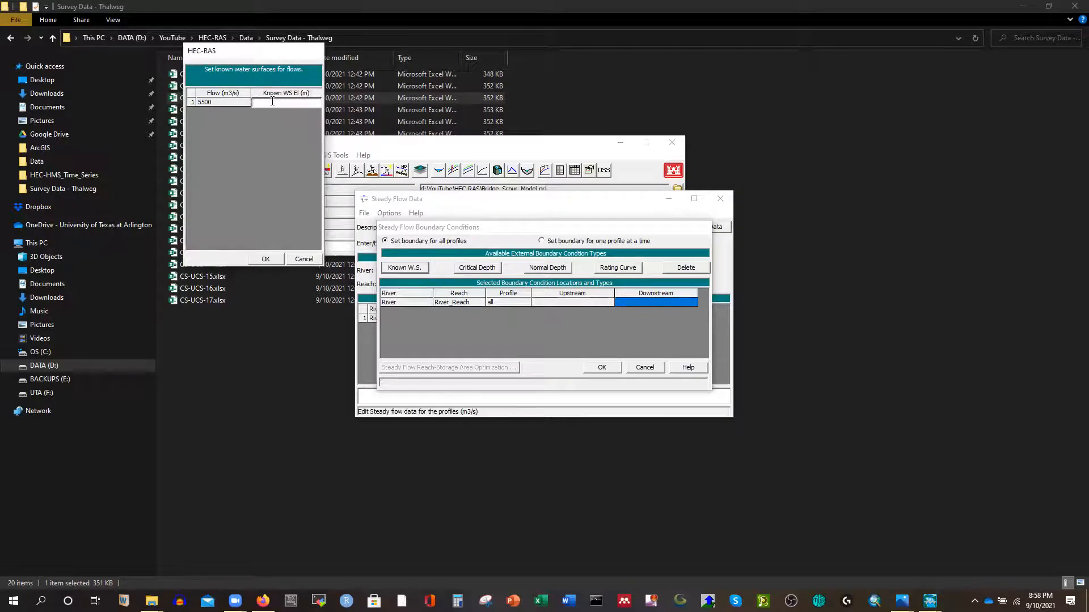
{"action": "type", "text": "7.85"}
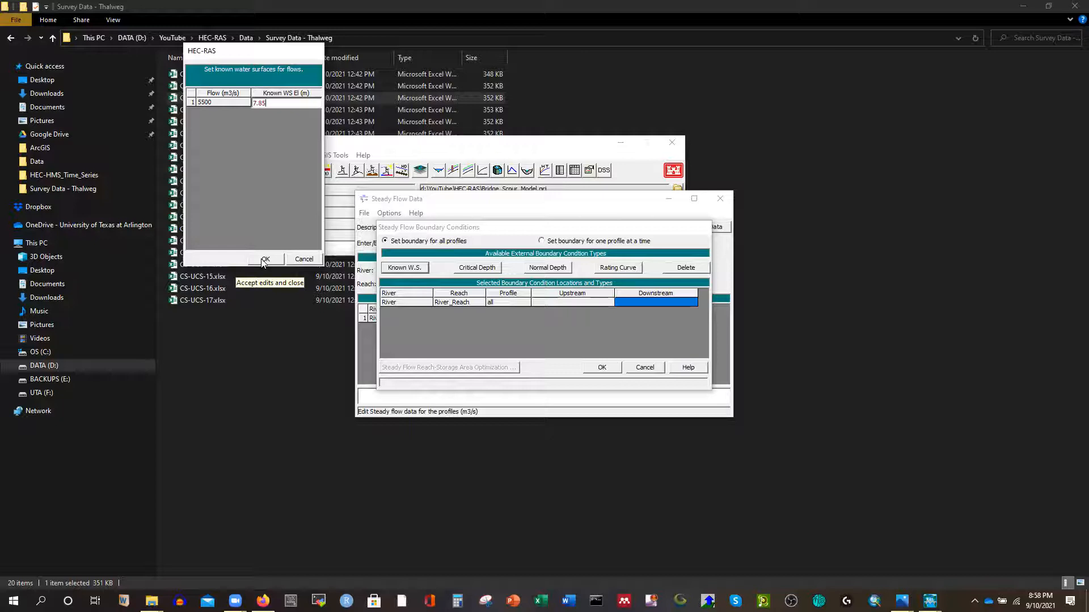
{"action": "left_click", "coordinate": [264, 260]}
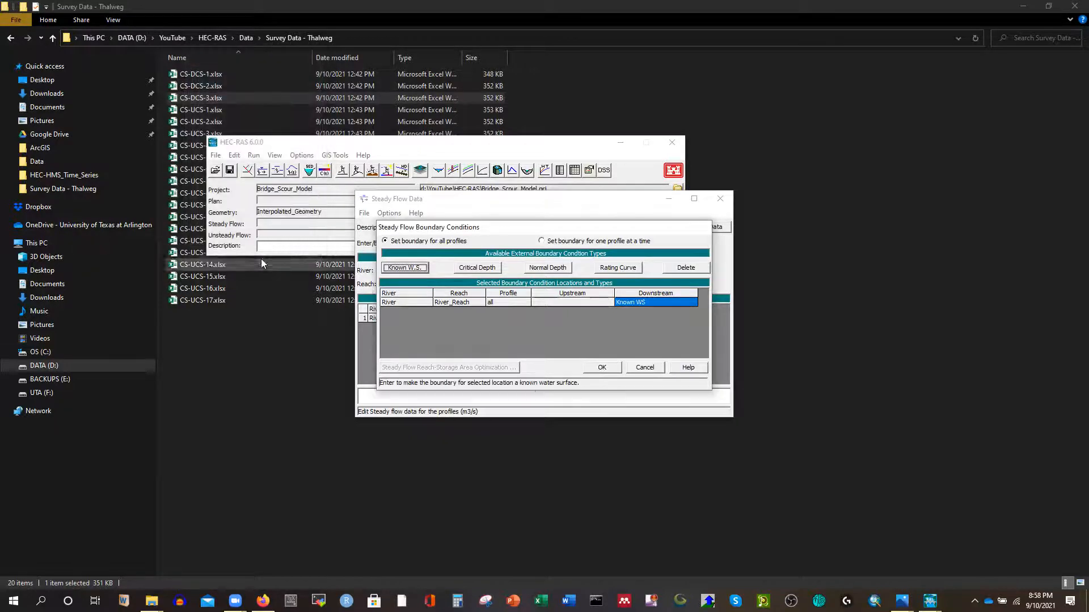
{"action": "left_click", "coordinate": [604, 368]}
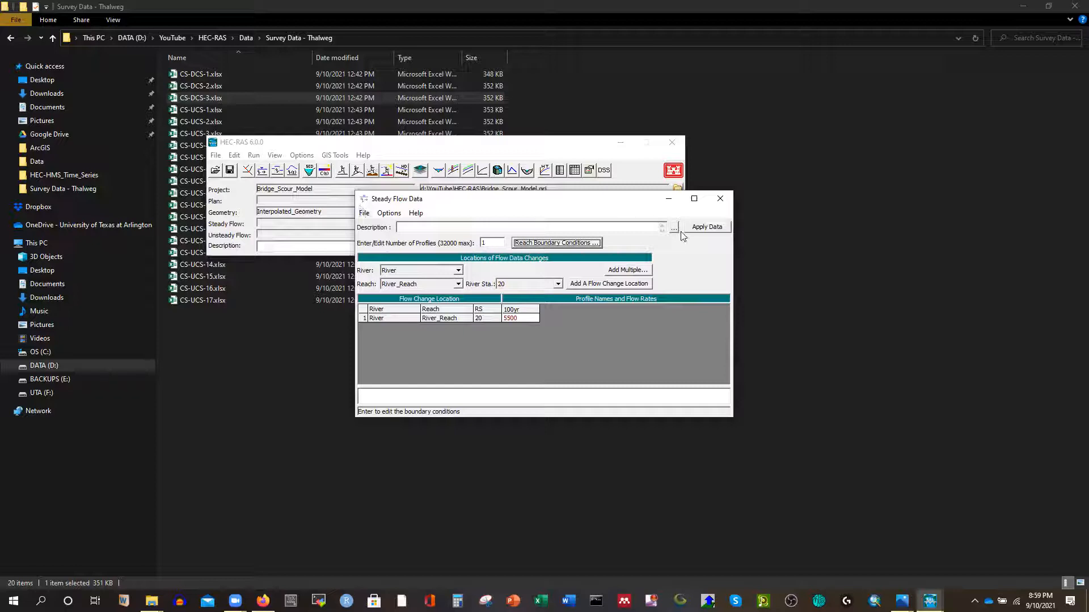
Step: Save the flow data with the title 100 Year Flood and close the steady flow editor
{"action": "left_click", "coordinate": [366, 213]}
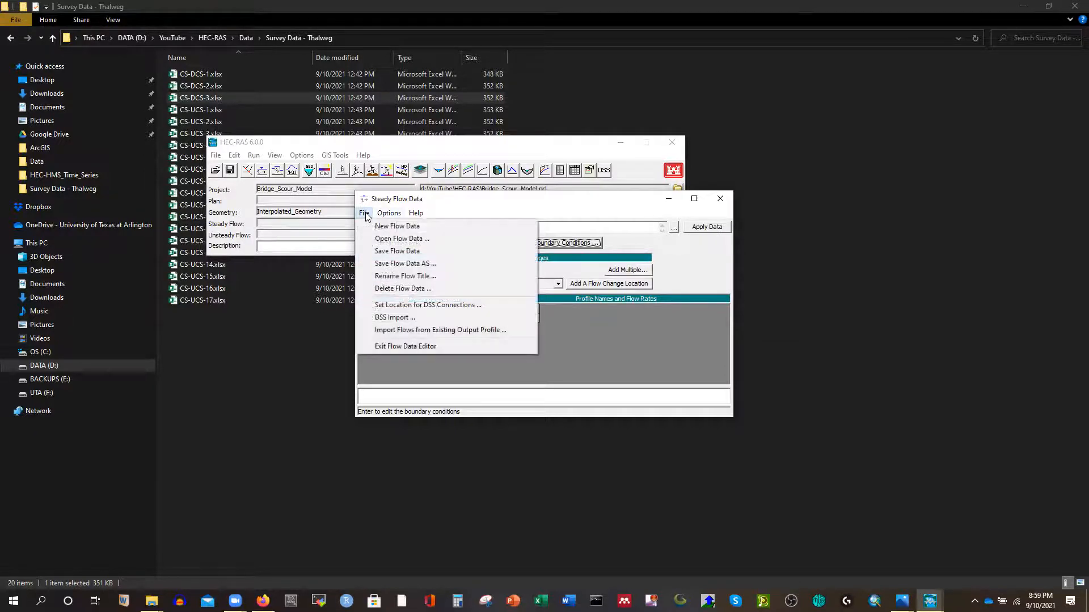
{"action": "left_click", "coordinate": [395, 251]}
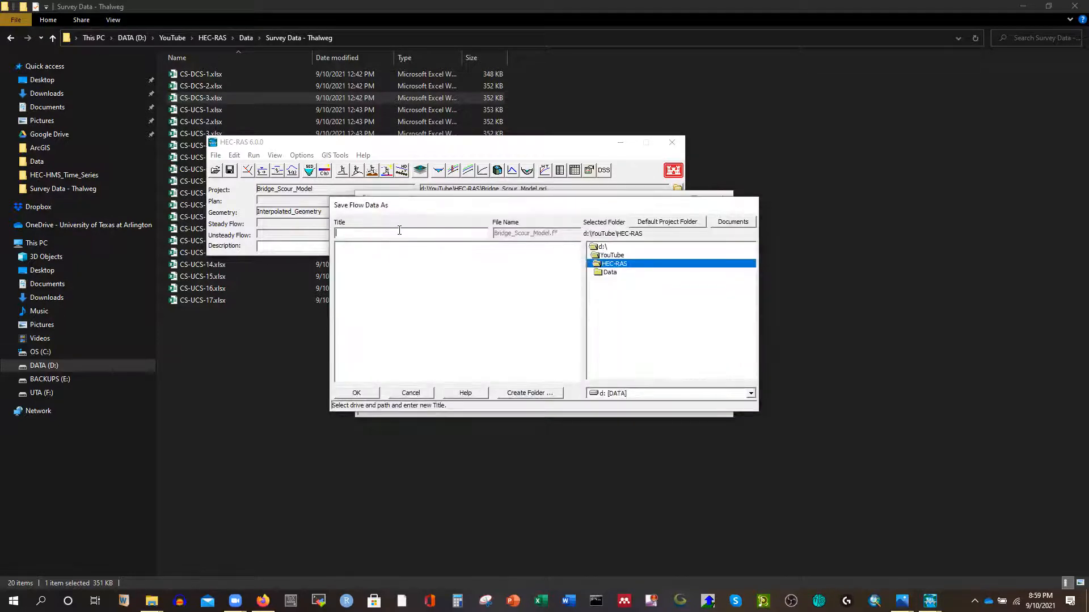
{"action": "type", "text": "100 Year Flood"}
{"action": "left_click", "coordinate": [357, 392]}
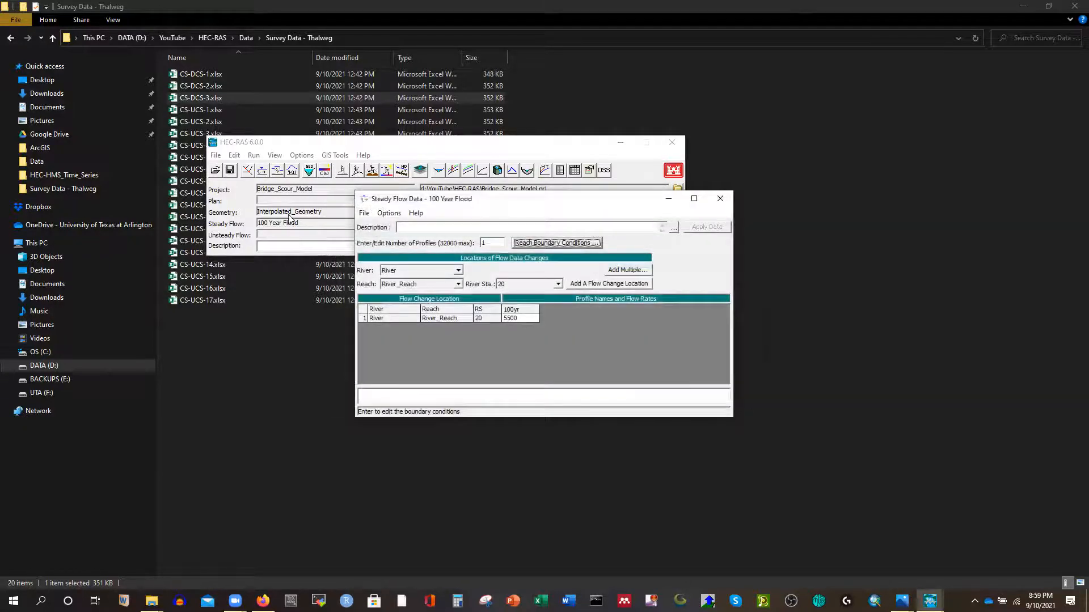
{"action": "left_click", "coordinate": [720, 199]}
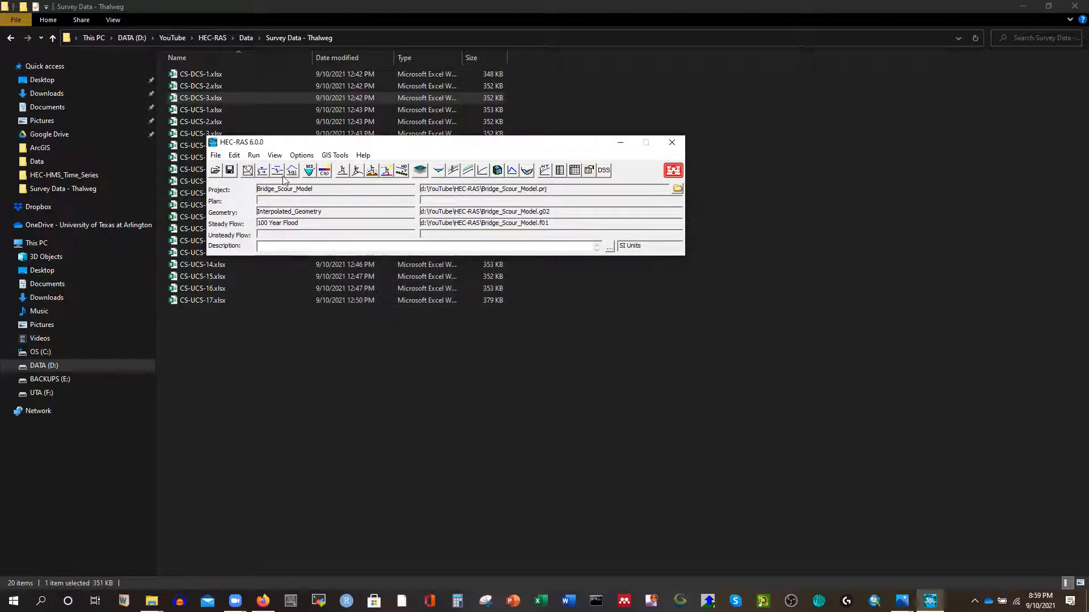
Step: Set up a steady flow analysis using Interpolated_Geometry and the 100 Year Flood flow file, with short ID 01
{"action": "left_click", "coordinate": [255, 159]}
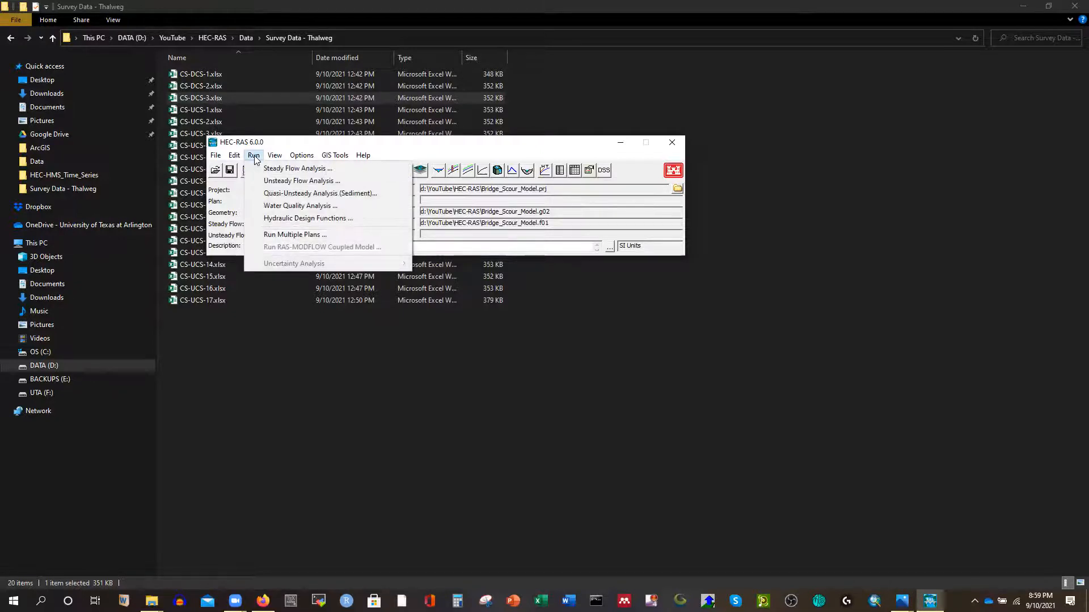
{"action": "left_click", "coordinate": [288, 169]}
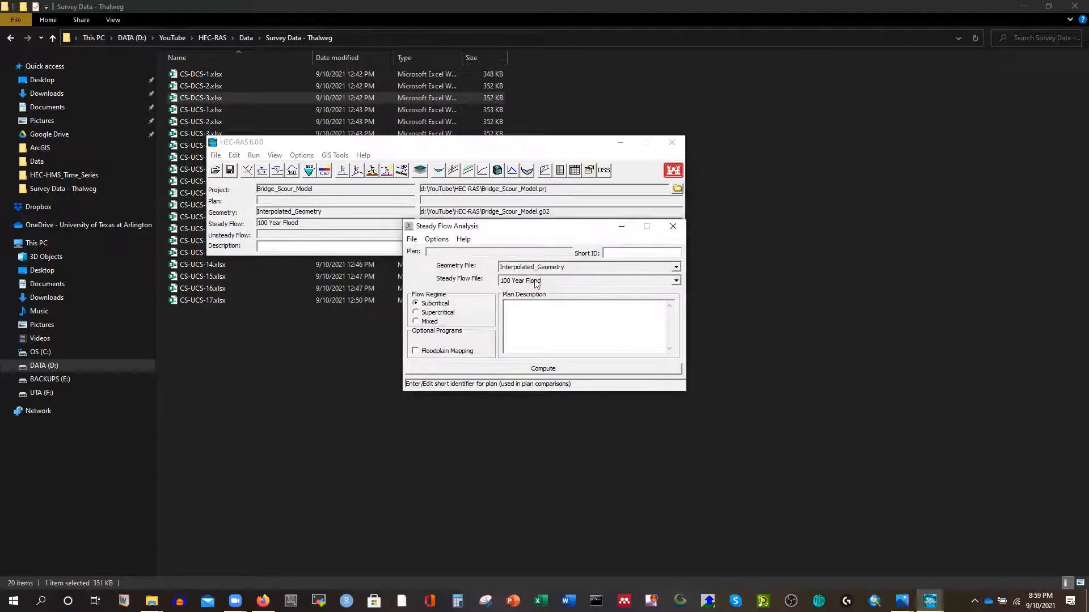
{"action": "left_click", "coordinate": [675, 267]}
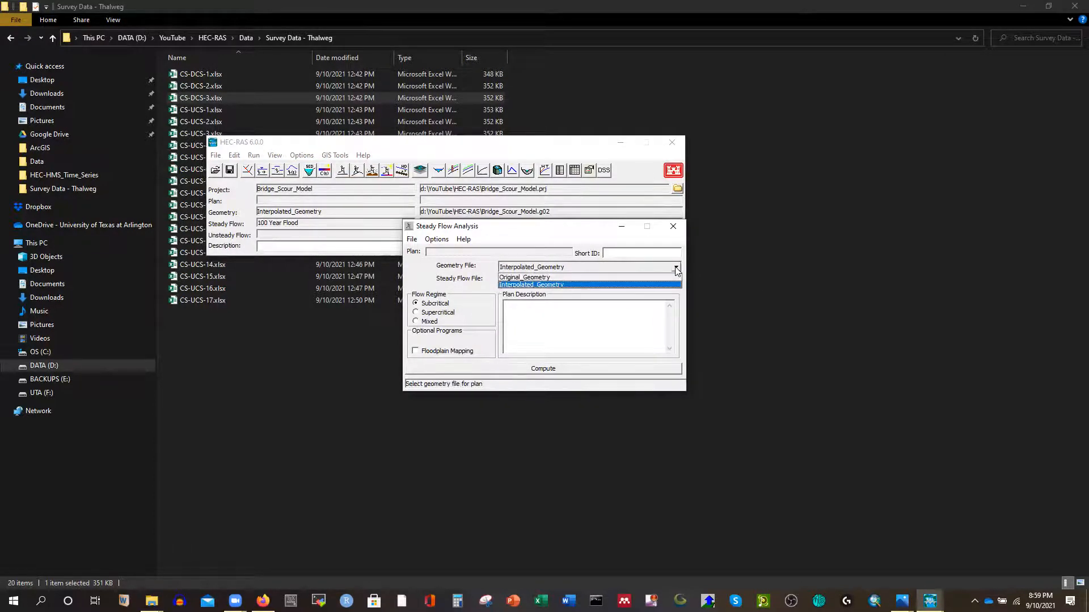
{"action": "left_click", "coordinate": [676, 268]}
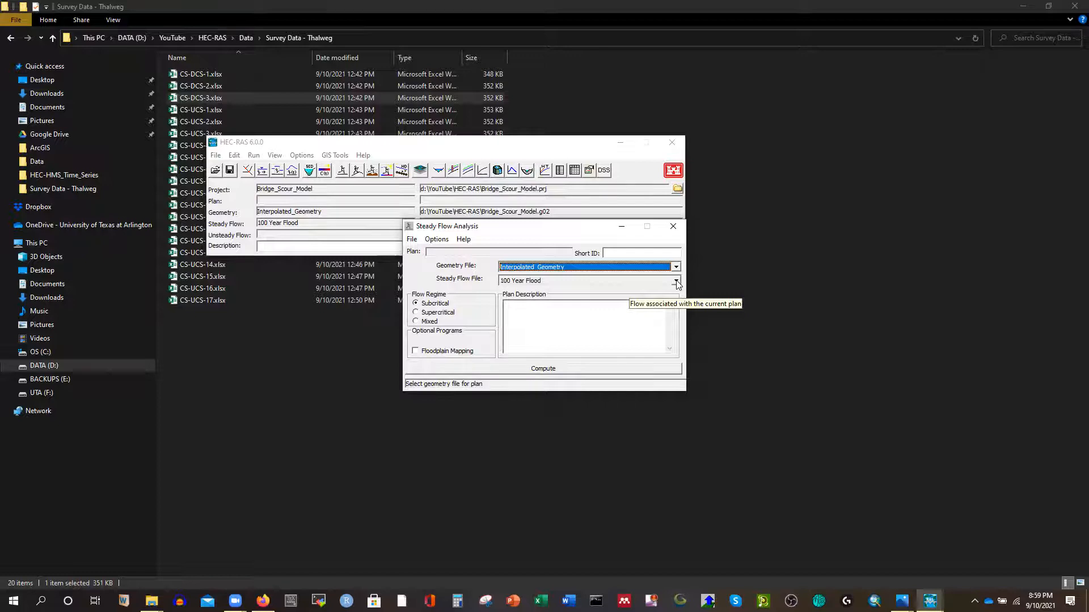
{"action": "left_click", "coordinate": [676, 281]}
{"action": "left_click", "coordinate": [599, 290]}
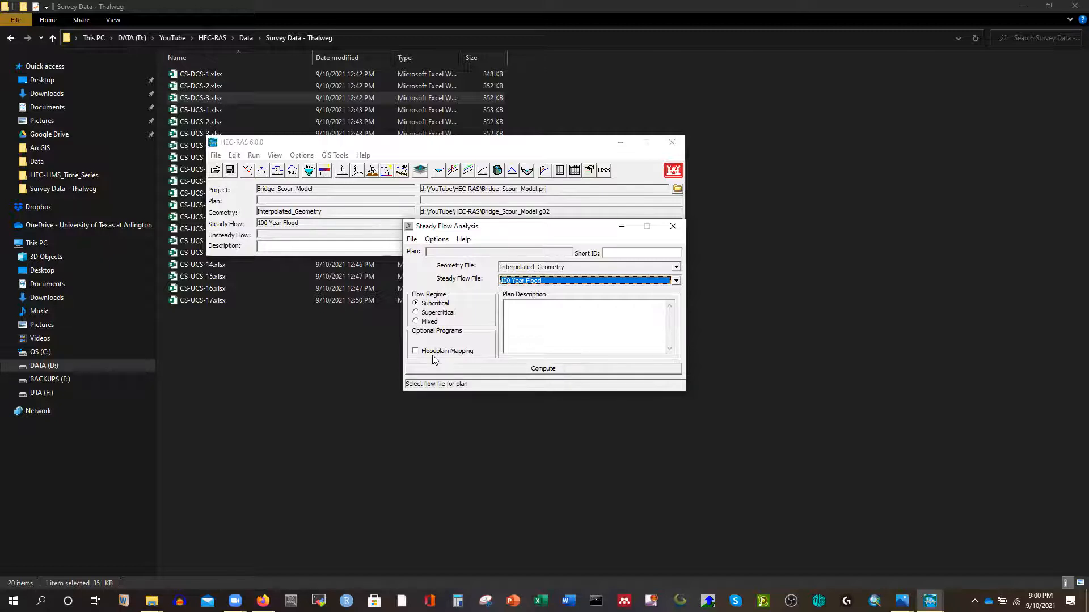
{"action": "left_click", "coordinate": [607, 253]}
{"action": "type", "text": "01"}
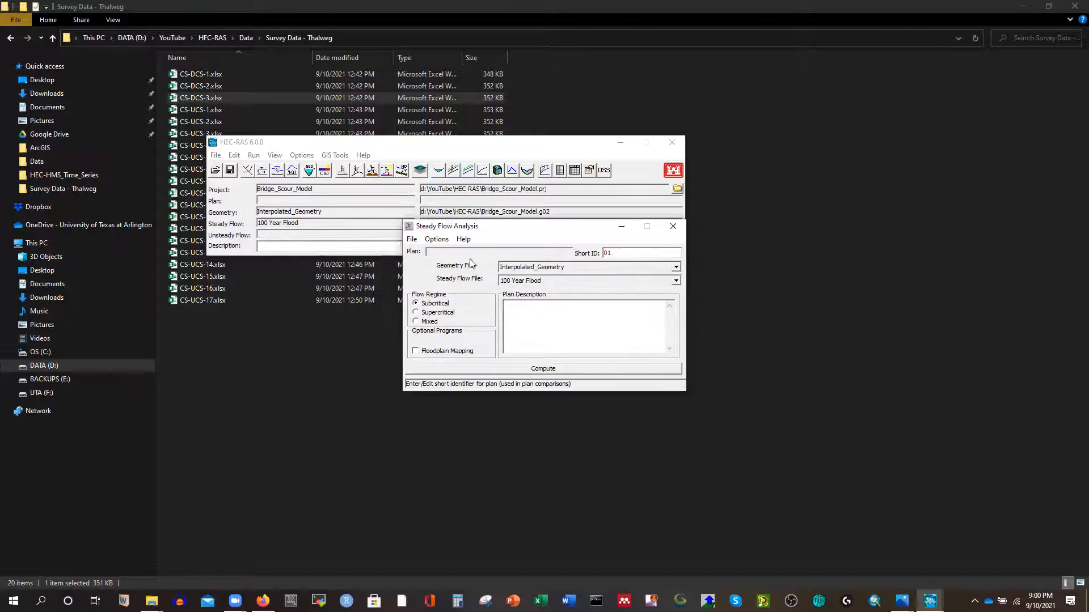
Step: Save the plan with the title Run and accept 01 as its short identifier
{"action": "left_click", "coordinate": [412, 240]}
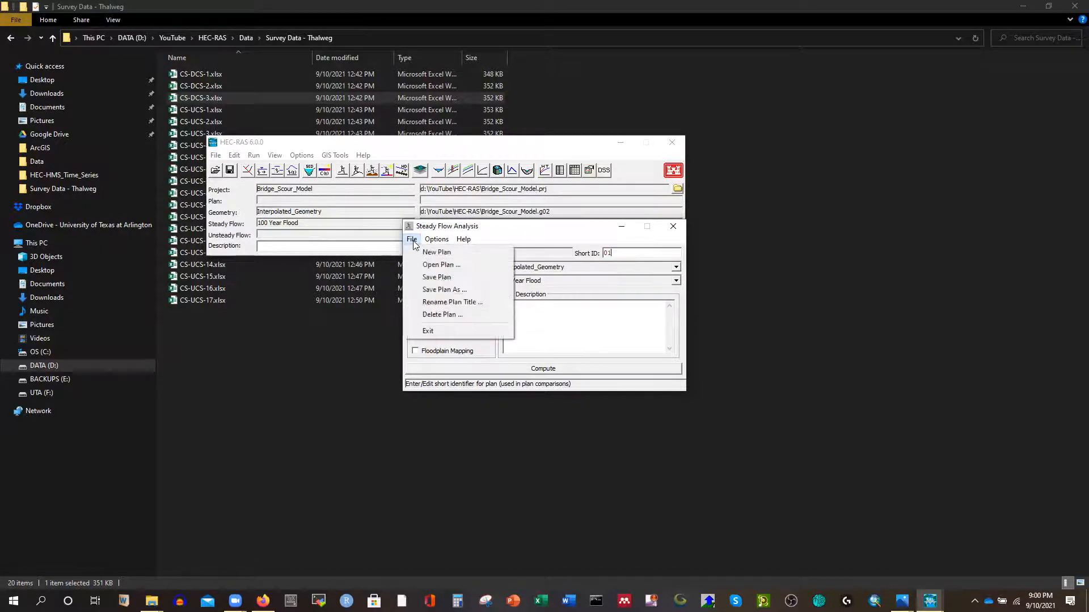
{"action": "left_click", "coordinate": [435, 279]}
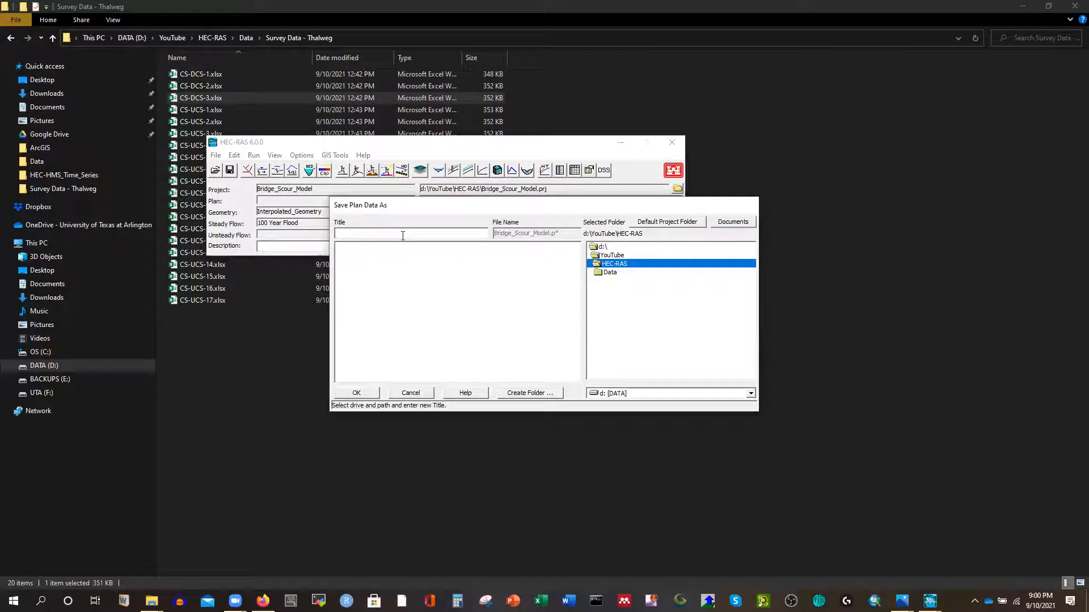
{"action": "type", "text": "Run"}
{"action": "type", "text": "01"}
{"action": "key", "text": "BackSpace"}
{"action": "key", "text": "BackSpace"}
{"action": "left_click", "coordinate": [359, 394]}
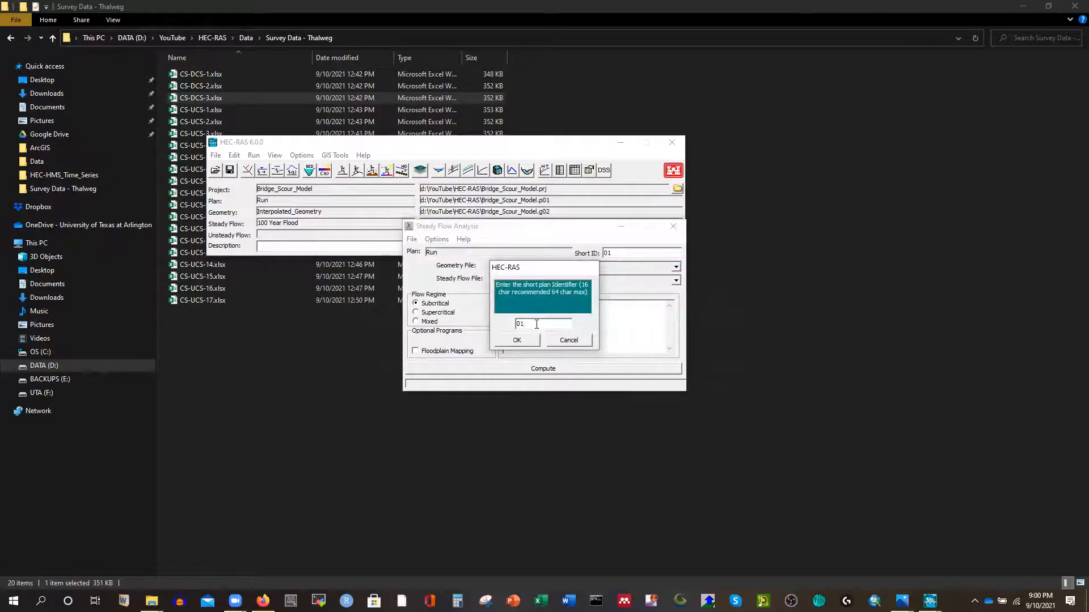
{"action": "left_click", "coordinate": [517, 341]}
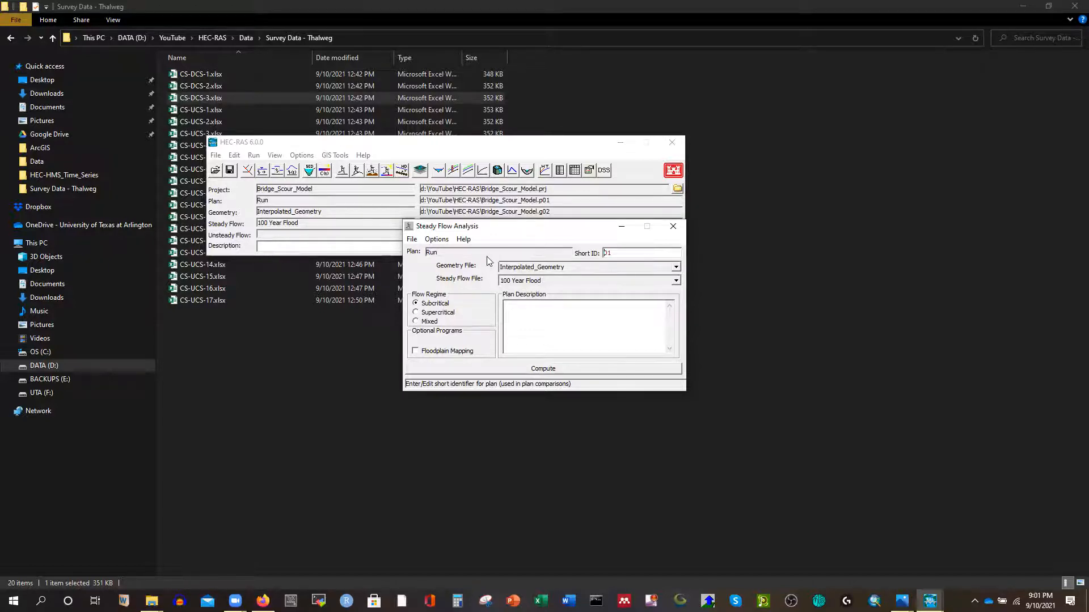
Step: Compute the steady flow simulation for the Run plan, then close the computation and analysis windows
{"action": "left_click", "coordinate": [549, 371]}
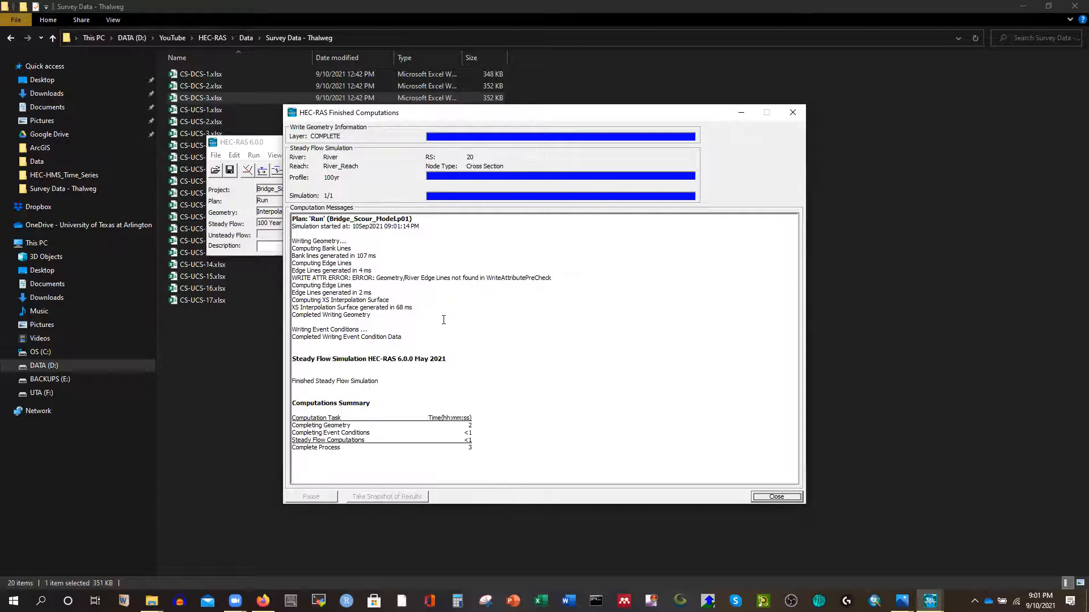
{"action": "left_click", "coordinate": [774, 498]}
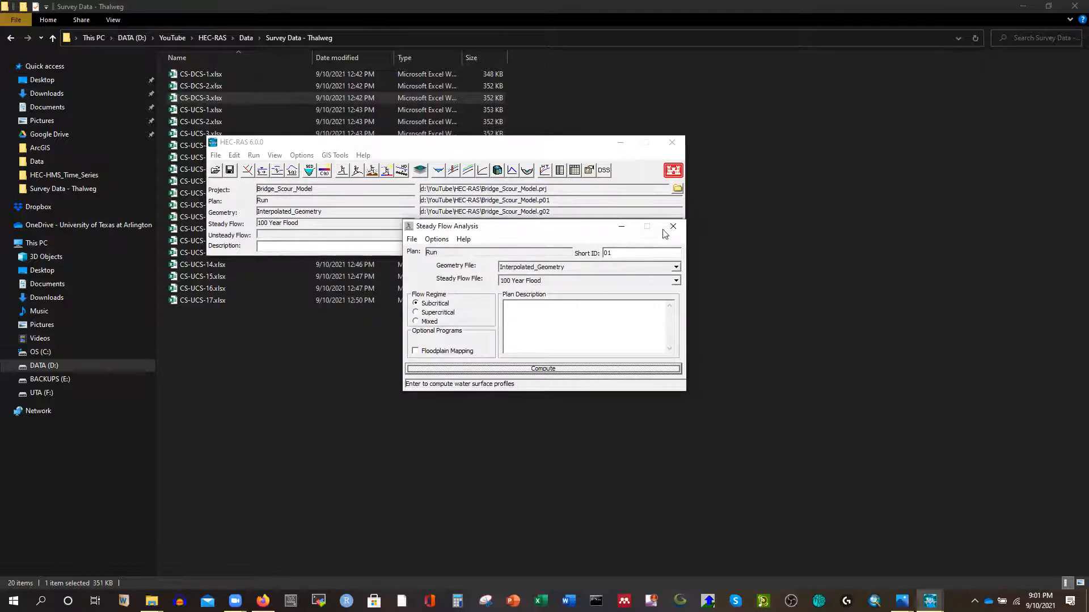
{"action": "left_click", "coordinate": [671, 228]}
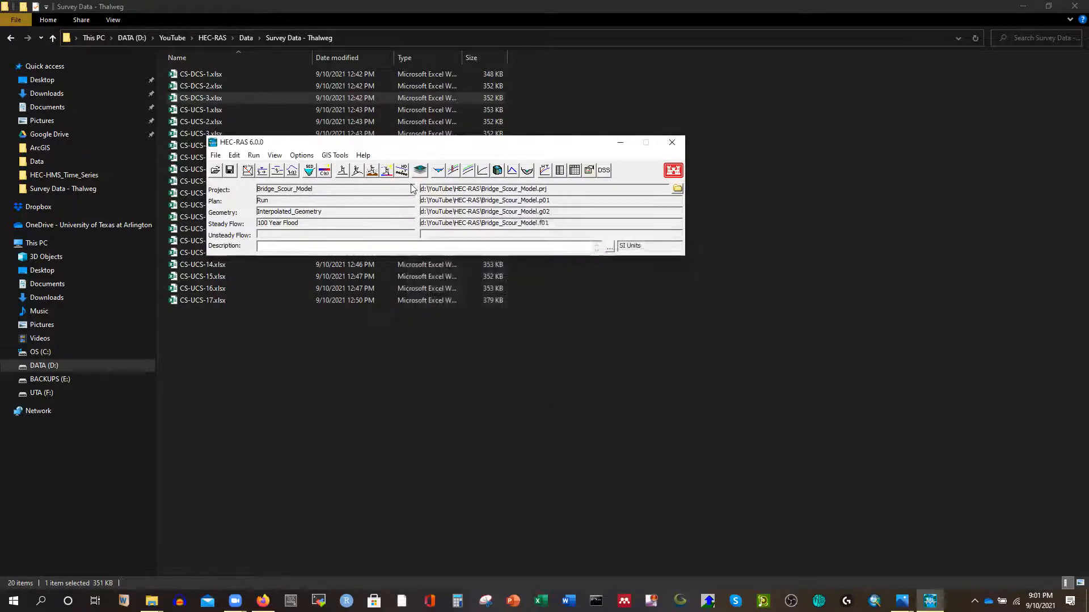
Step: Review the computed 100-year water surface in the geometry's cross sections from river station 20 downstream to 13, then close the geometry editor
{"action": "left_click", "coordinate": [247, 170]}
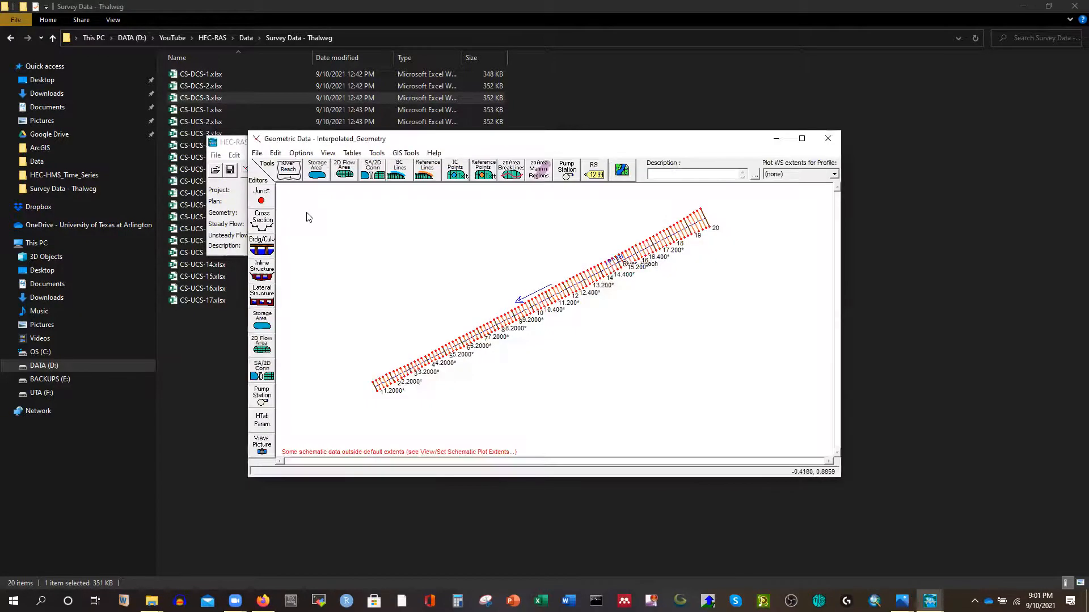
{"action": "left_click", "coordinate": [802, 138]}
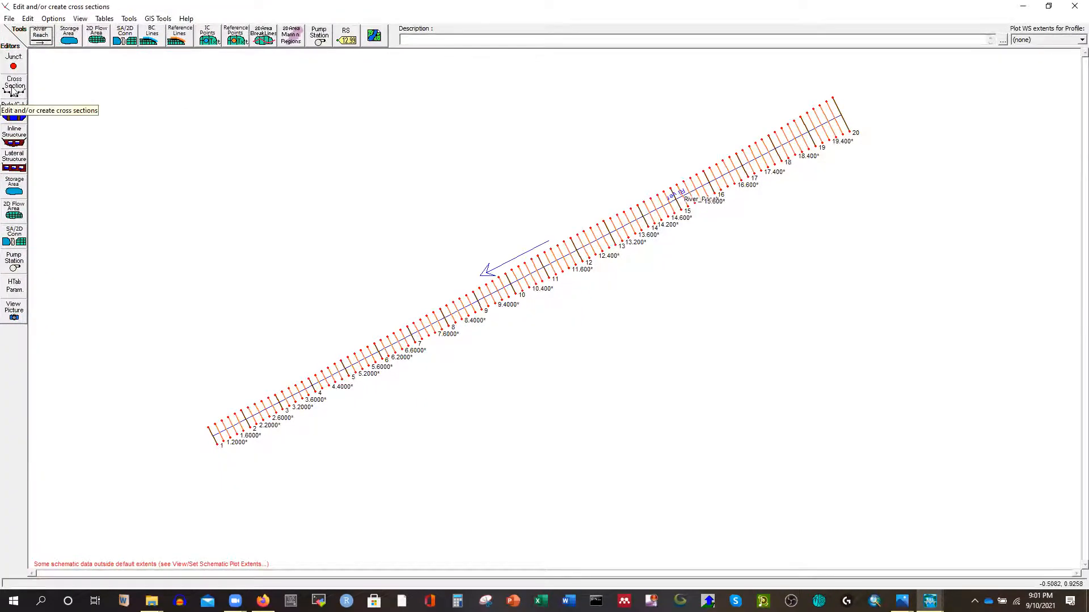
{"action": "left_click", "coordinate": [13, 90]}
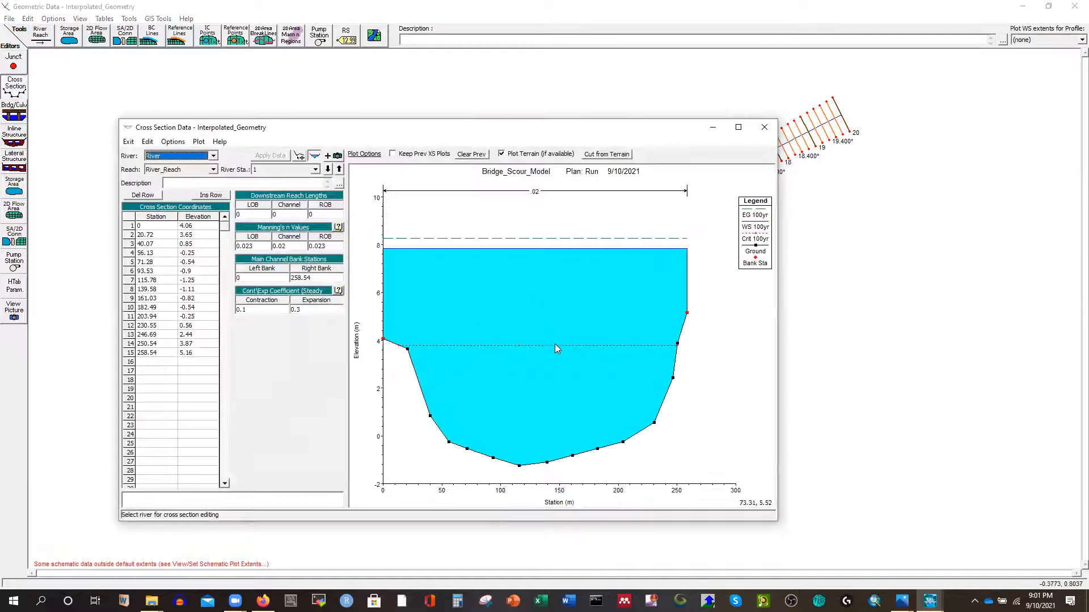
{"action": "left_click", "coordinate": [327, 170]}
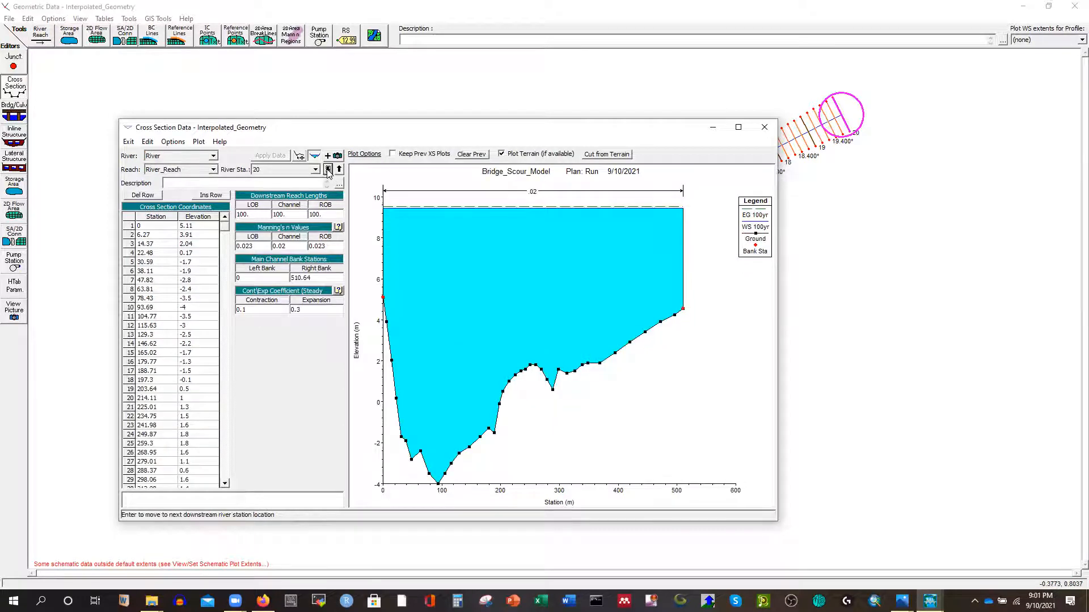
{"action": "left_click", "coordinate": [328, 170]}
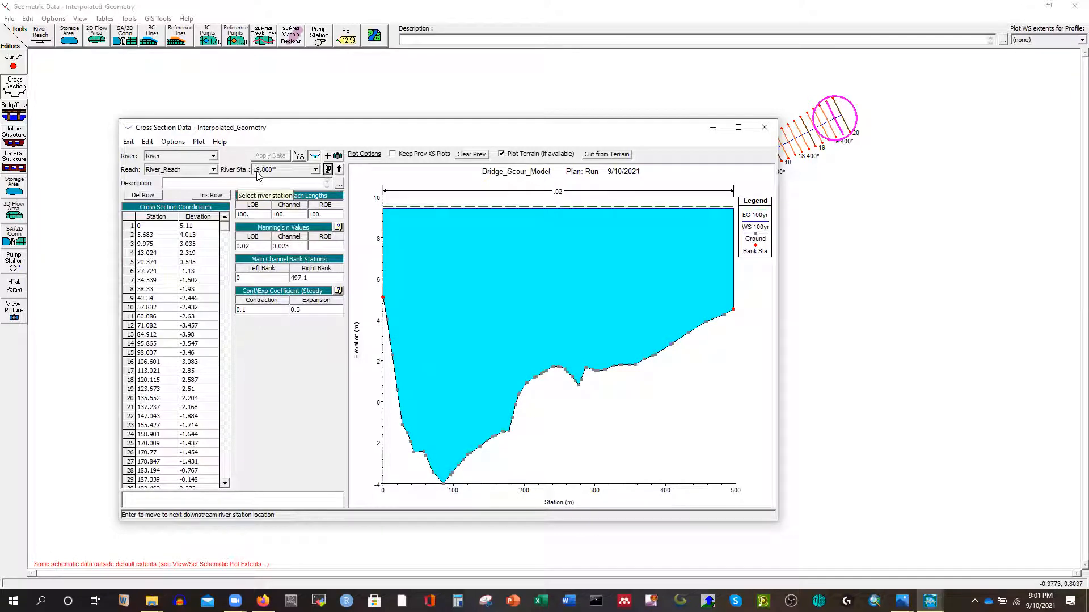
{"action": "left_click", "coordinate": [328, 170]}
{"action": "left_click", "coordinate": [327, 170]}
{"action": "left_click", "coordinate": [328, 170]}
{"action": "left_click", "coordinate": [328, 169]}
{"action": "left_click", "coordinate": [328, 169]}
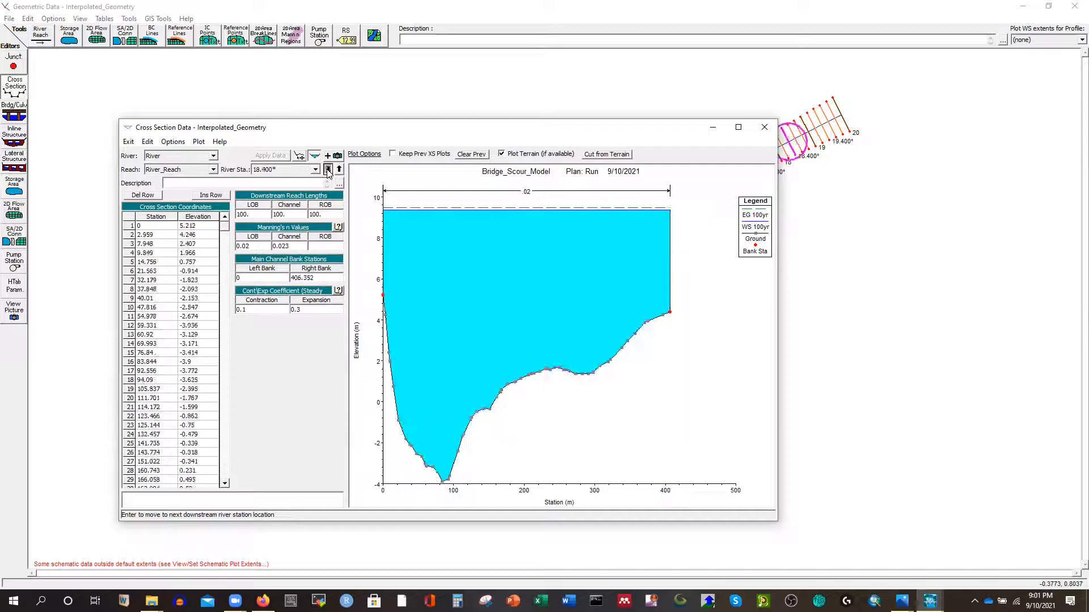
{"action": "left_click", "coordinate": [327, 169]}
{"action": "left_click", "coordinate": [328, 169]}
{"action": "left_click", "coordinate": [327, 169]}
{"action": "left_click", "coordinate": [328, 169]}
{"action": "left_click", "coordinate": [328, 169]}
{"action": "left_click", "coordinate": [327, 169]}
{"action": "left_click", "coordinate": [328, 169]}
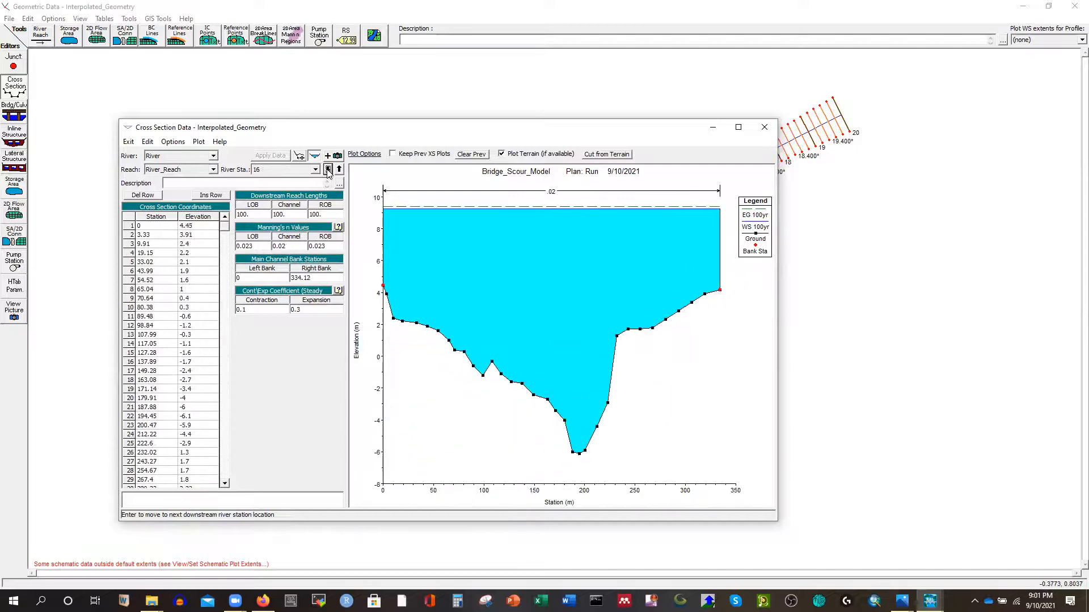
{"action": "left_click", "coordinate": [328, 169]}
{"action": "left_click", "coordinate": [327, 169]}
{"action": "left_click", "coordinate": [328, 169]}
{"action": "left_click", "coordinate": [328, 169]}
{"action": "left_click", "coordinate": [328, 169]}
{"action": "left_click", "coordinate": [327, 169]}
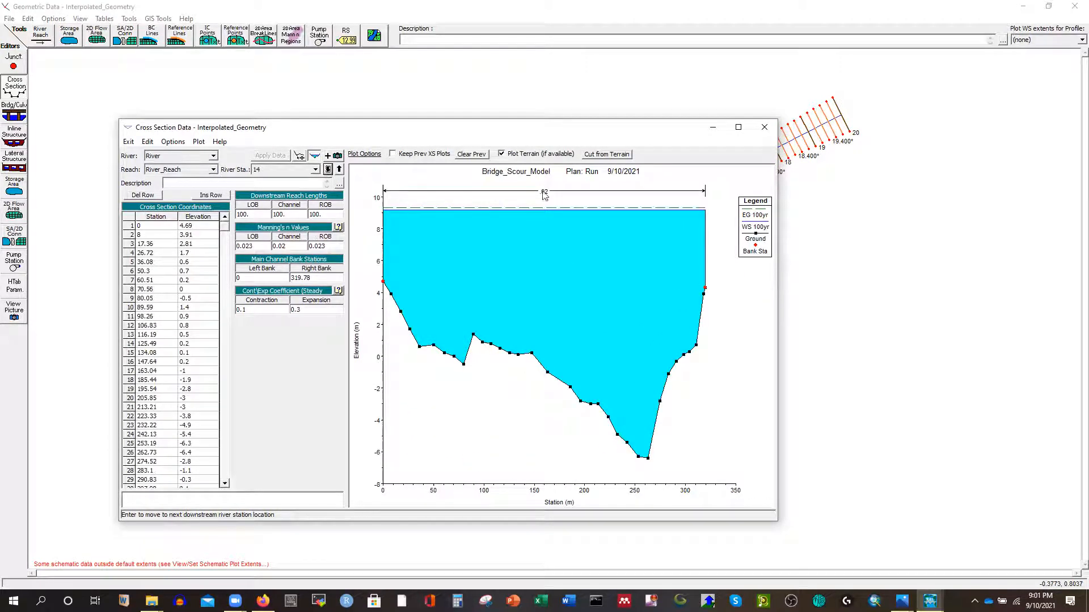
{"action": "left_click", "coordinate": [328, 170]}
{"action": "left_click", "coordinate": [328, 170]}
{"action": "left_click", "coordinate": [329, 170]}
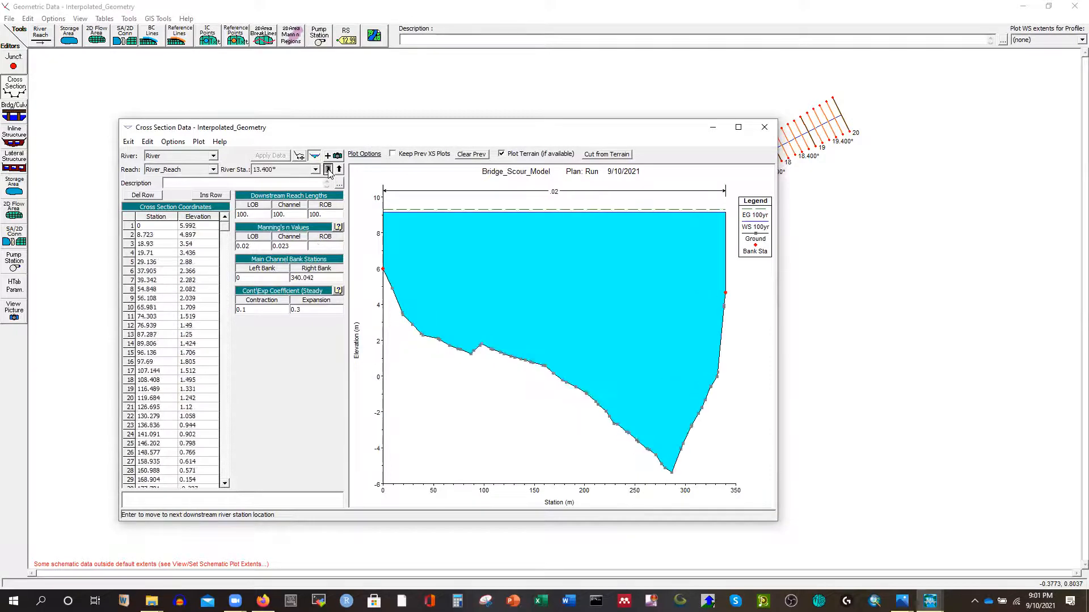
{"action": "left_click", "coordinate": [328, 170]}
{"action": "left_click", "coordinate": [173, 142]}
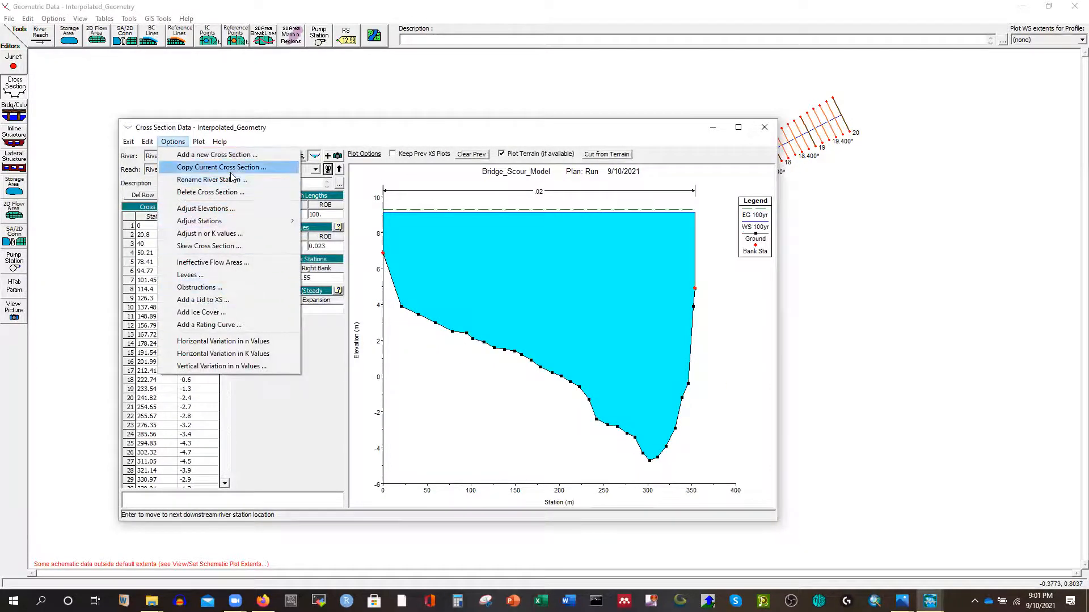
{"action": "left_click", "coordinate": [216, 144]}
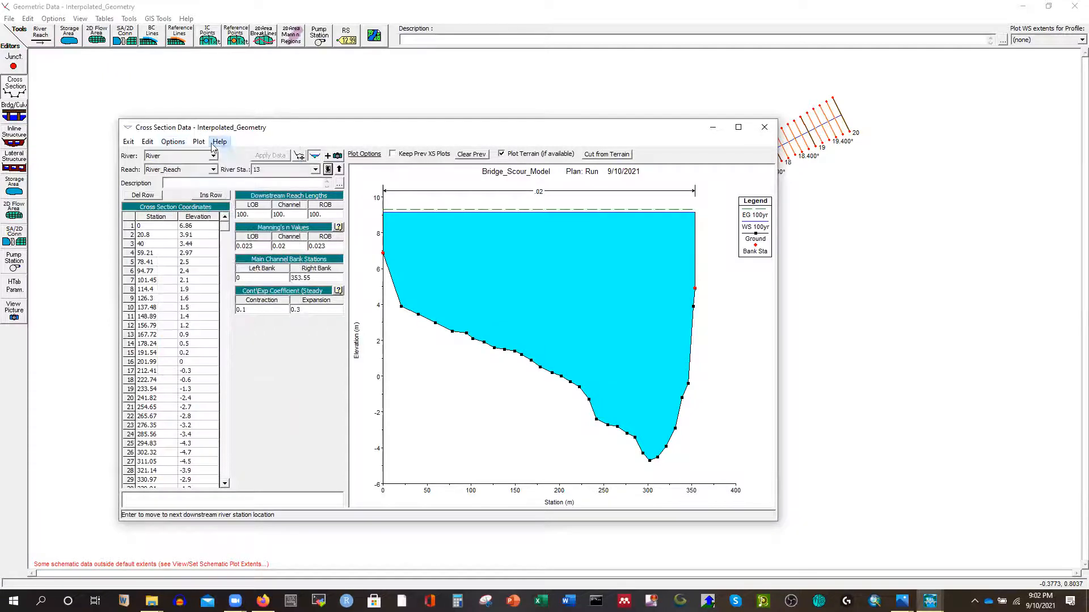
{"action": "left_click", "coordinate": [764, 129]}
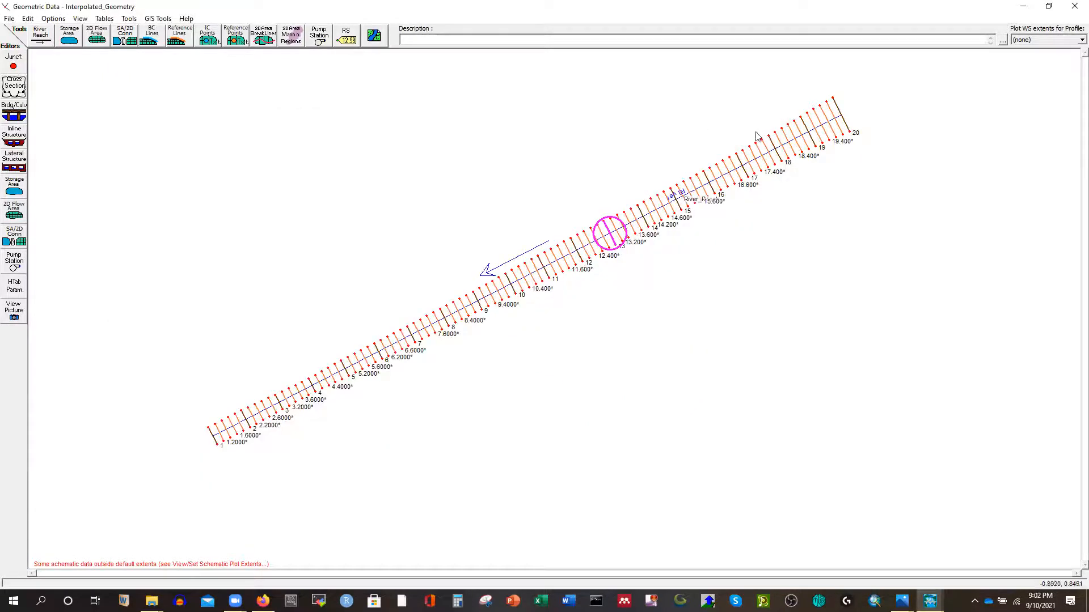
{"action": "left_click", "coordinate": [1074, 7]}
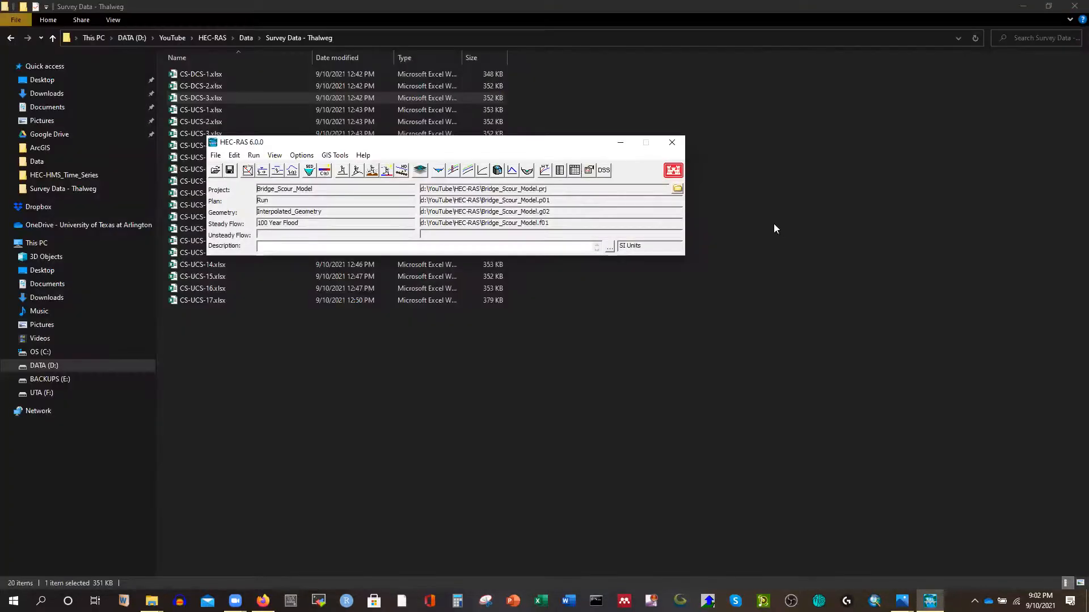
Step: Open the profile output summary table and examine the minimum channel elevation and water surface elevation along the reach
{"action": "left_click", "coordinate": [573, 170]}
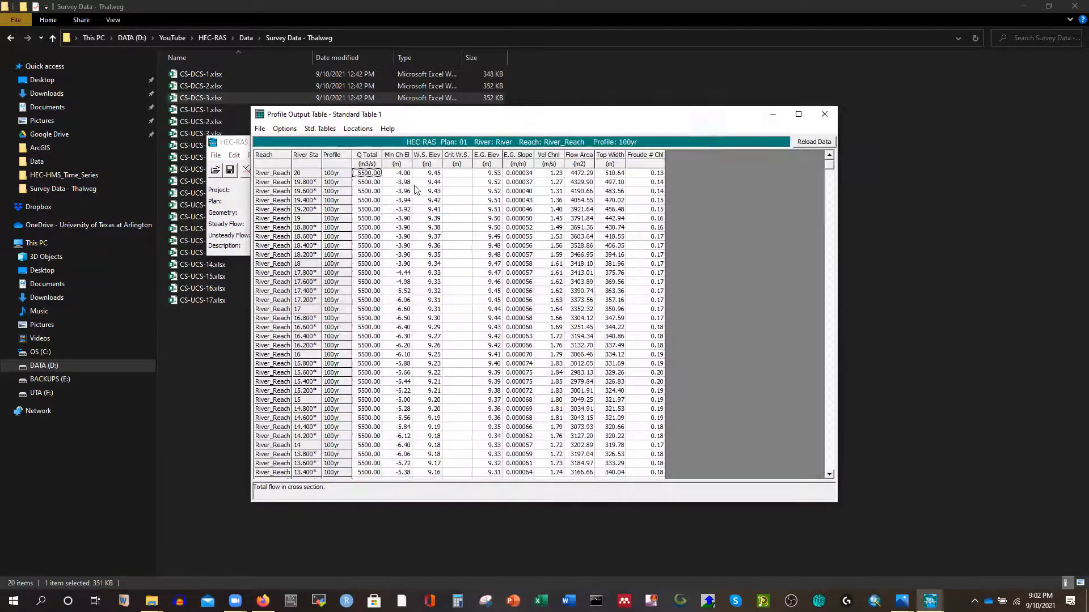
{"action": "left_click", "coordinate": [799, 114]}
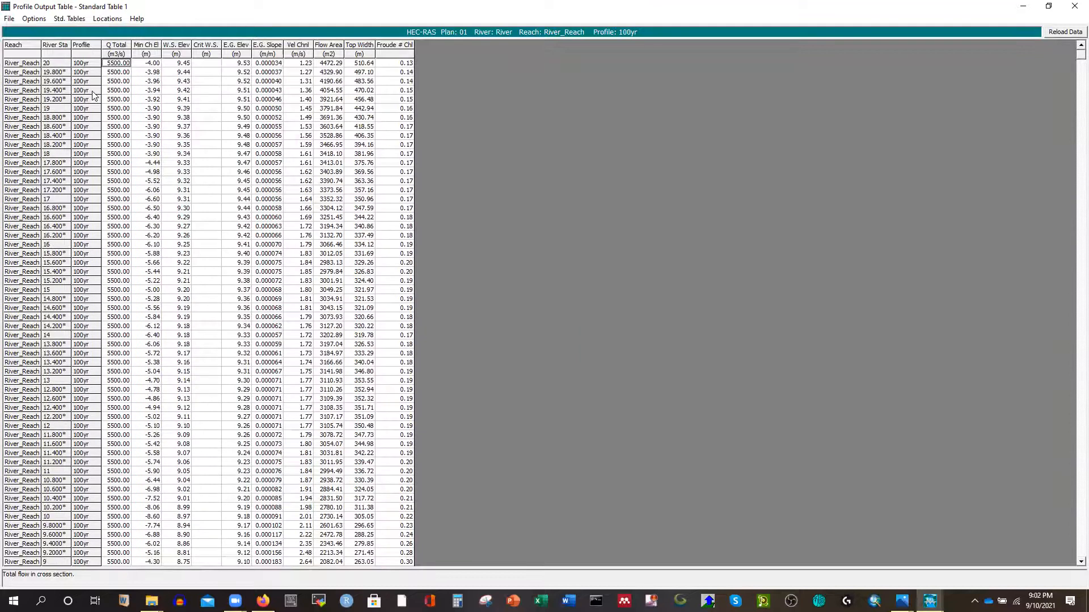
{"action": "scroll", "coordinate": [116, 141], "scroll_direction": "down", "scroll_amount": 13}
{"action": "scroll", "coordinate": [124, 199], "scroll_direction": "up", "scroll_amount": 13}
{"action": "left_click", "coordinate": [149, 65]}
{"action": "left_click", "coordinate": [148, 72]}
{"action": "left_click", "coordinate": [146, 101]}
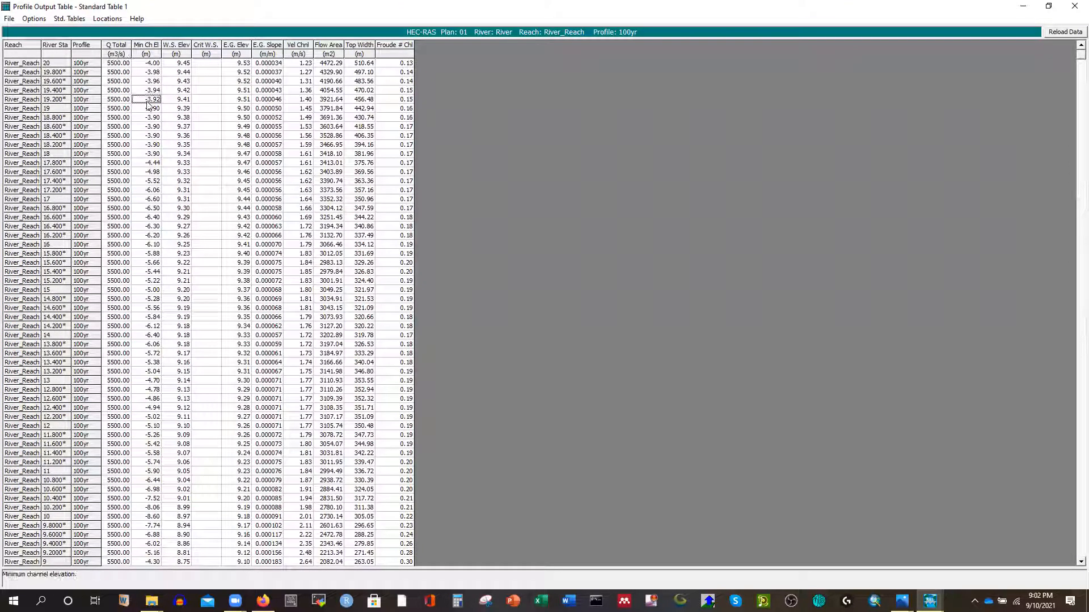
{"action": "left_click", "coordinate": [183, 73]}
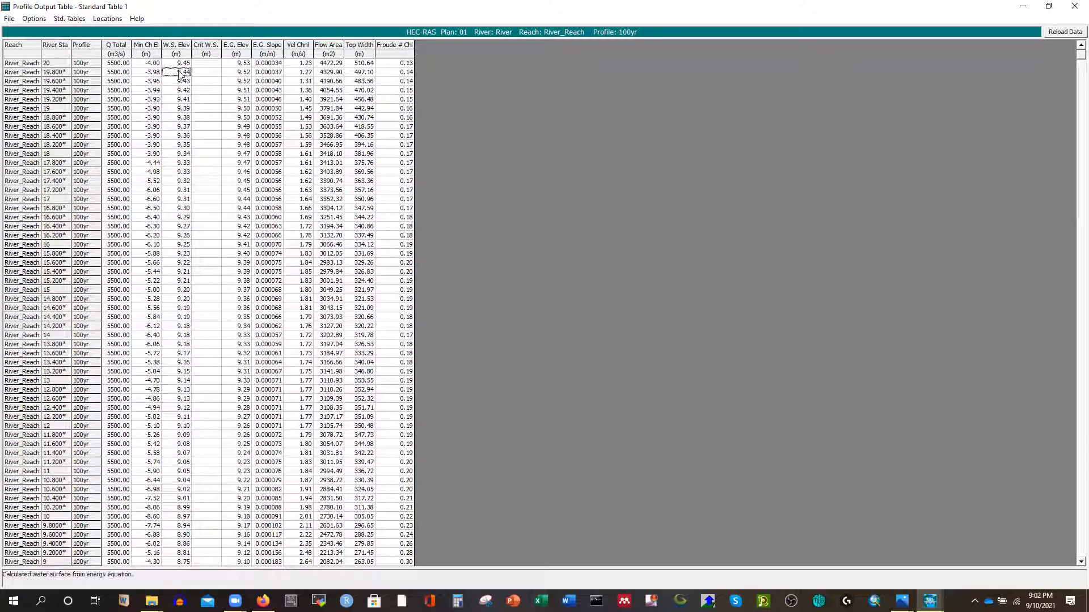
{"action": "left_click", "coordinate": [178, 101]}
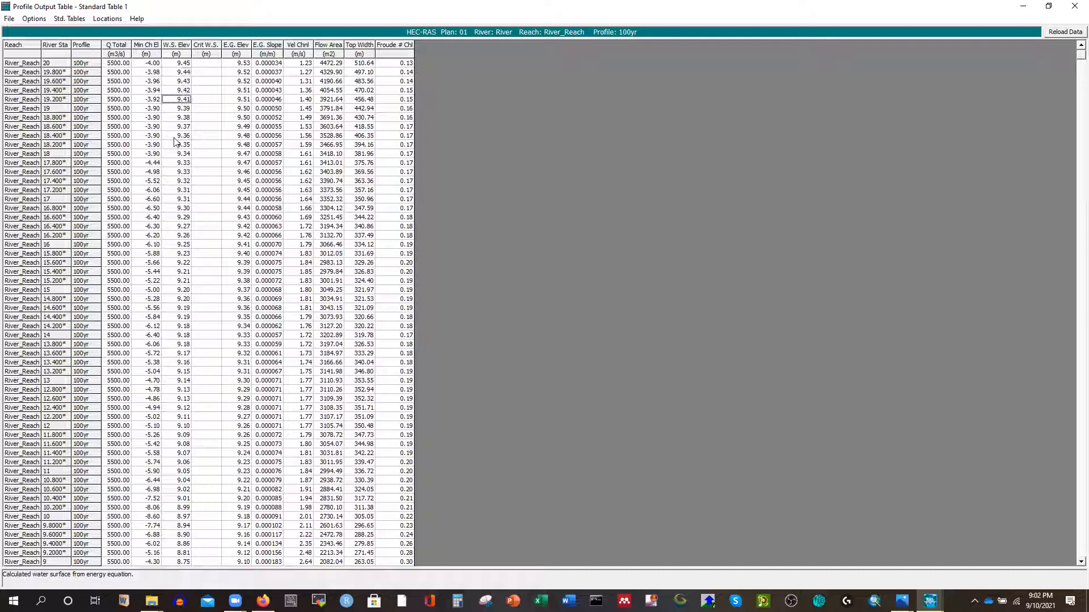
Step: Examine the energy grade elevation, energy slope, top width and Froude number columns along the reach, then close the output table
{"action": "left_click", "coordinate": [236, 63]}
{"action": "left_click", "coordinate": [241, 117]}
{"action": "left_click", "coordinate": [268, 72]}
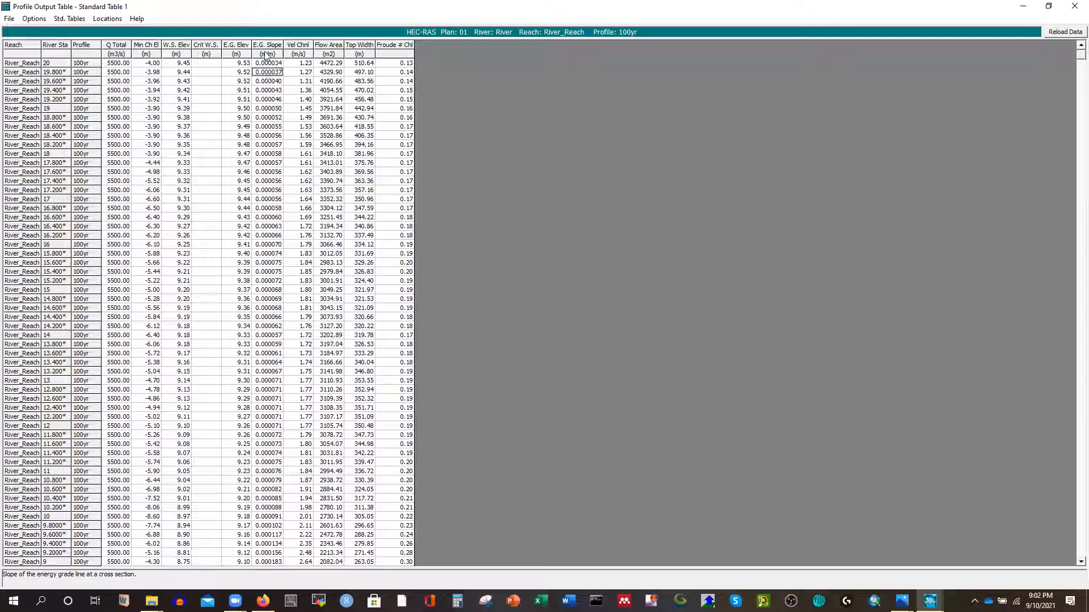
{"action": "left_click", "coordinate": [267, 153]}
{"action": "left_click", "coordinate": [357, 65]}
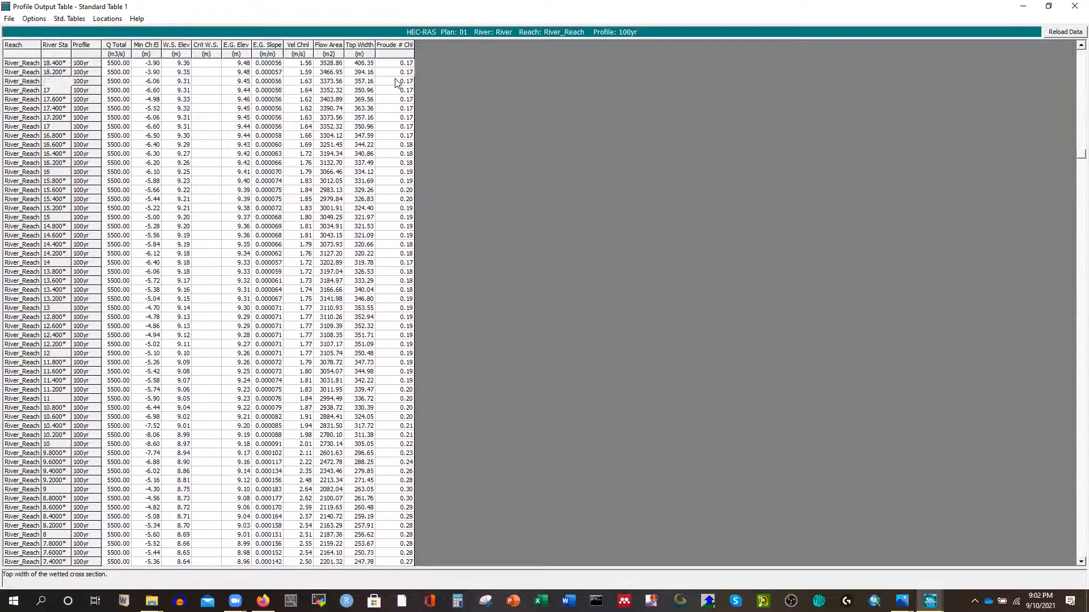
{"action": "scroll", "coordinate": [397, 275], "scroll_direction": "down", "scroll_amount": 13}
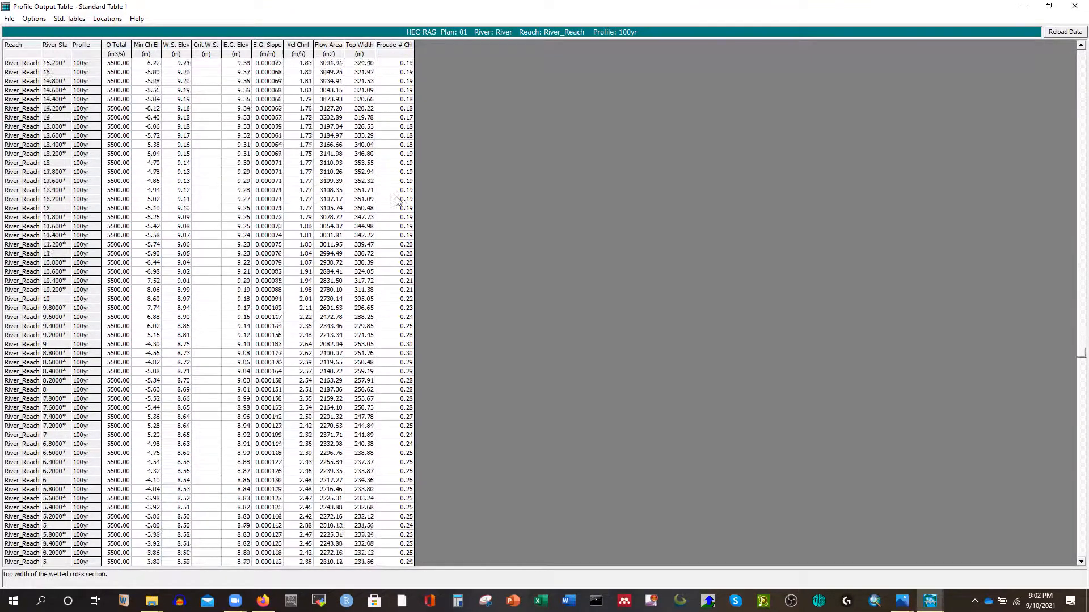
{"action": "scroll", "coordinate": [397, 261], "scroll_direction": "up", "scroll_amount": 13}
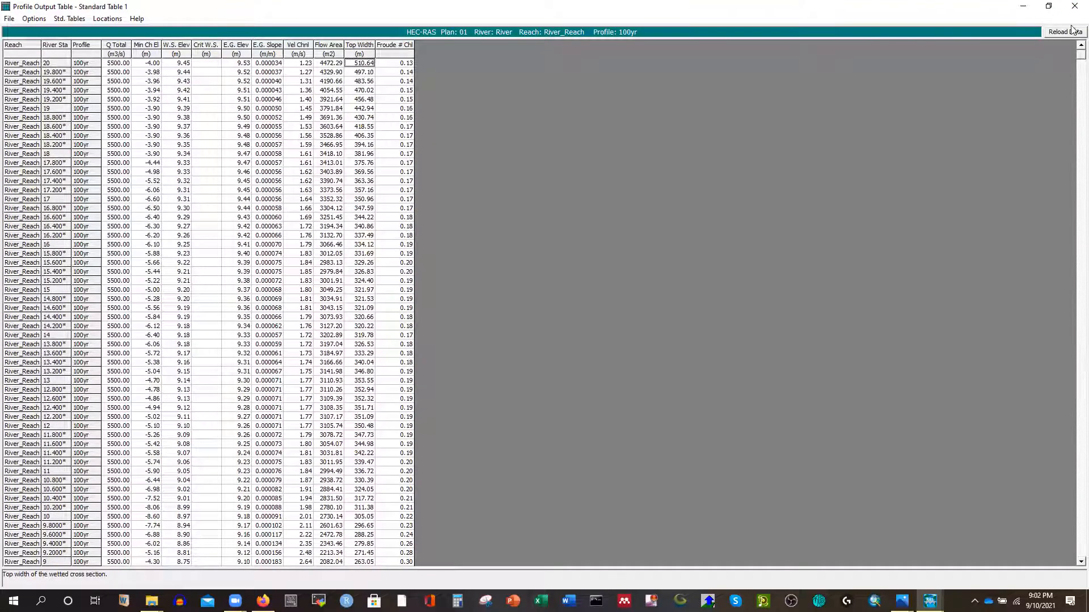
{"action": "left_click", "coordinate": [1048, 6]}
{"action": "left_click", "coordinate": [823, 114]}
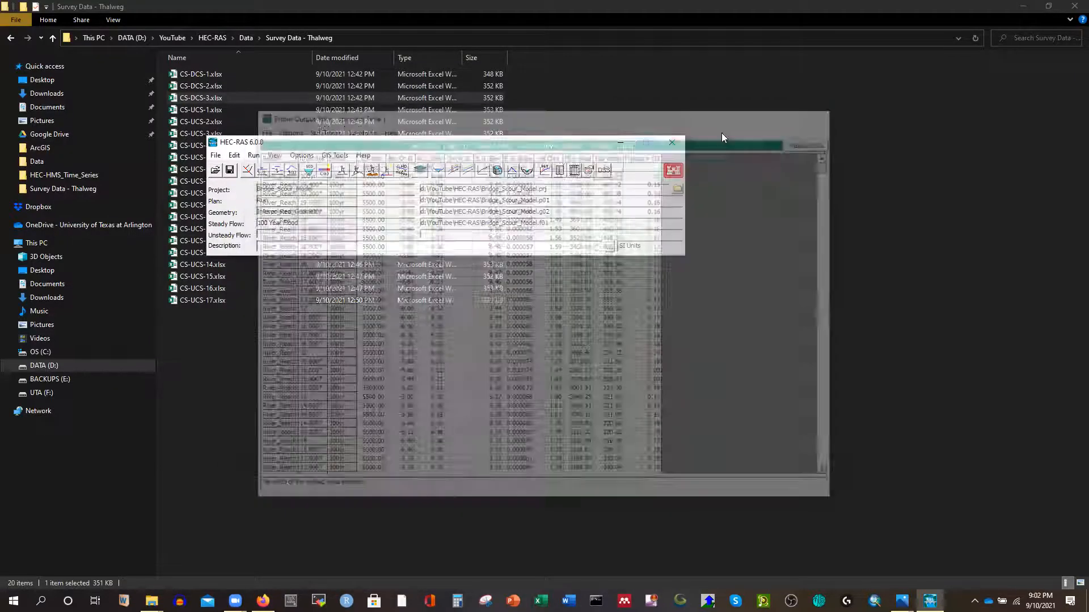
Step: View the general profile plot of channel velocity along the reach, then close it
{"action": "left_click", "coordinate": [468, 170]}
{"action": "left_click", "coordinate": [644, 200]}
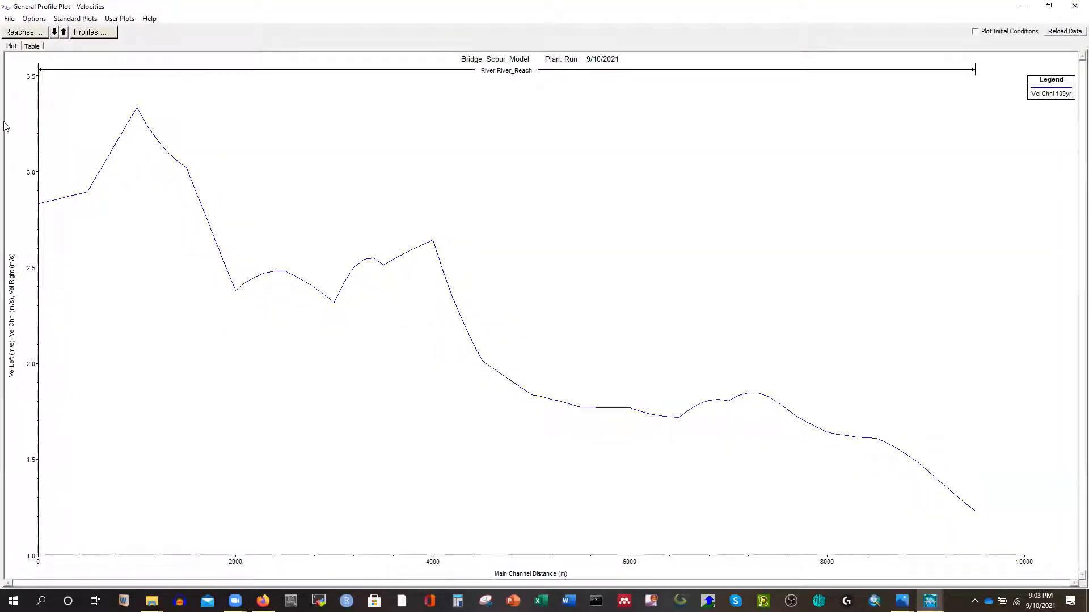
{"action": "left_click", "coordinate": [1074, 7]}
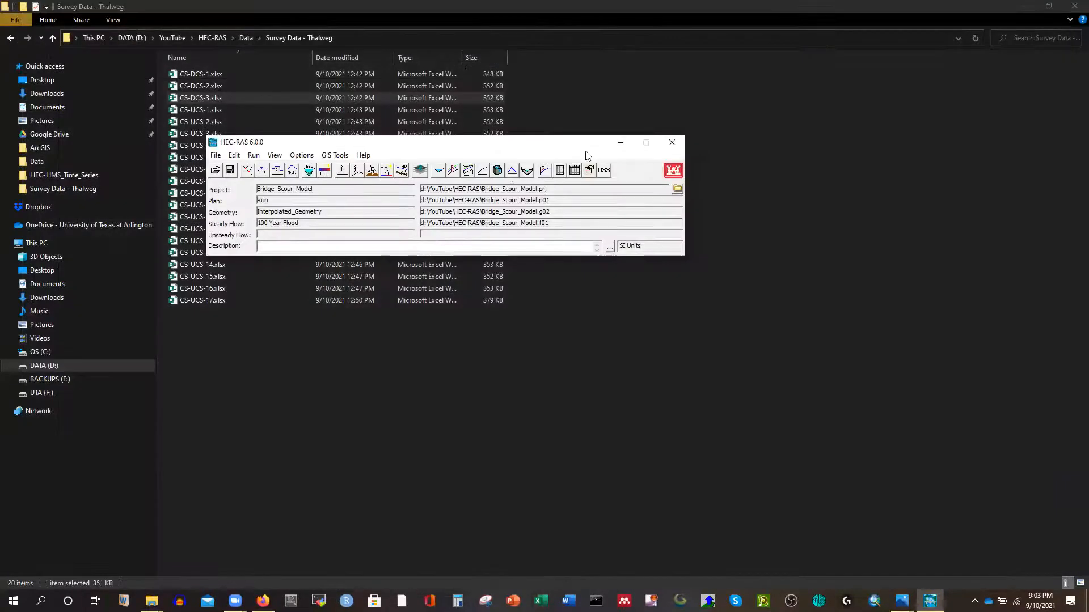
Step: Check which variables can be plotted on the river station 13 cross section, then close the plot without changing the selection
{"action": "left_click", "coordinate": [438, 172]}
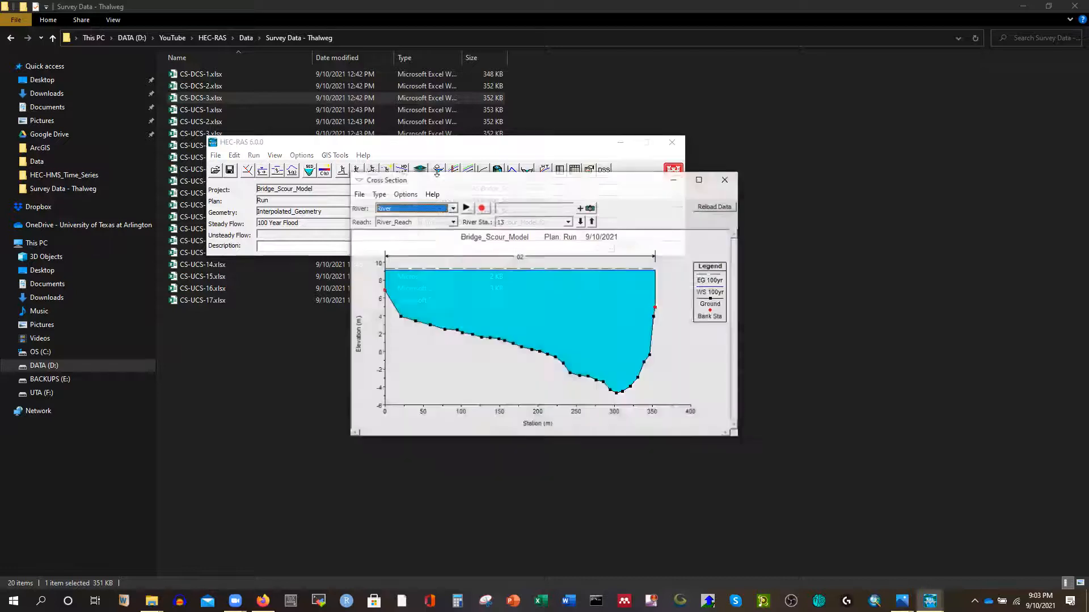
{"action": "left_click", "coordinate": [405, 194]}
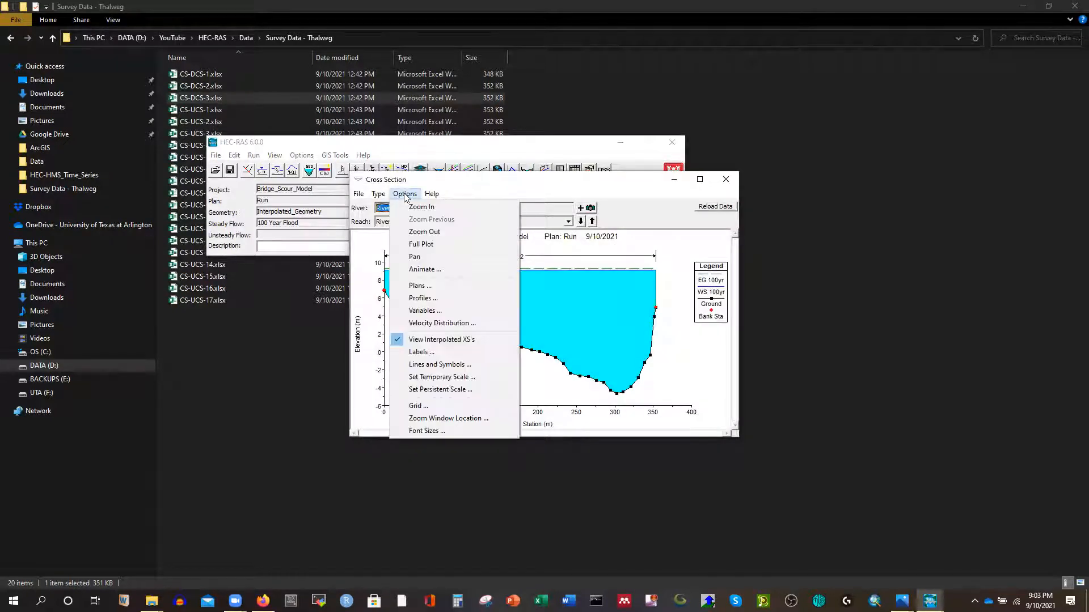
{"action": "left_click", "coordinate": [420, 312]}
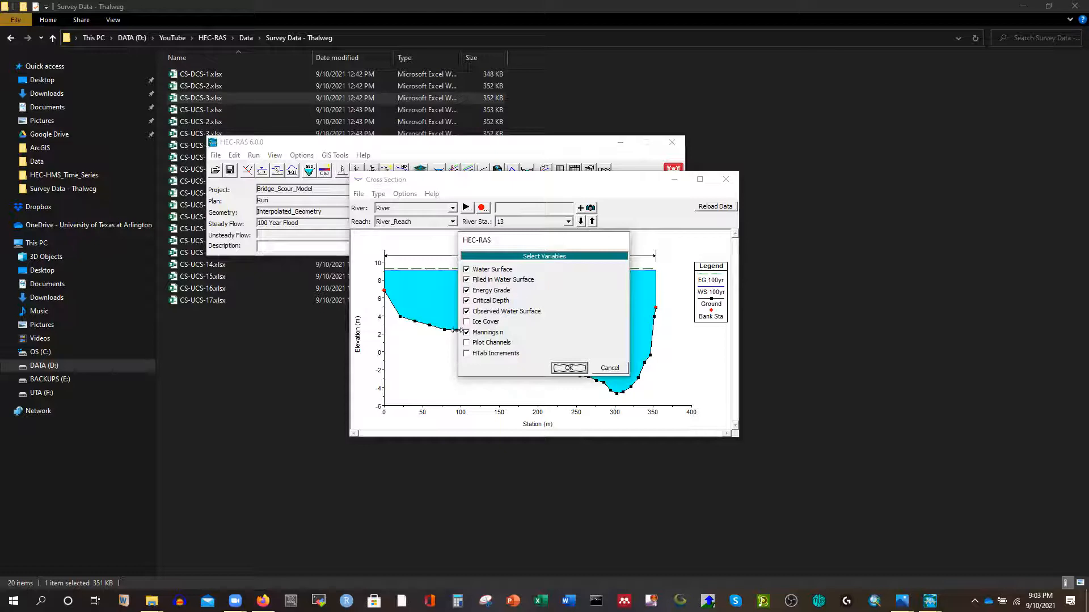
{"action": "left_click", "coordinate": [609, 368]}
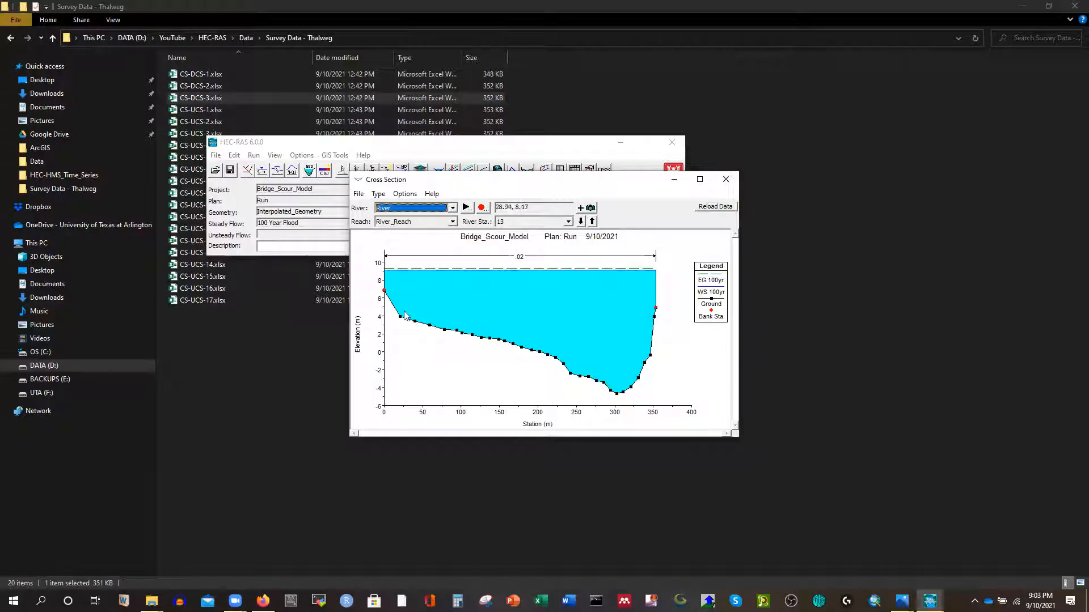
{"action": "left_click", "coordinate": [723, 181]}
Step: Open the flow distribution location settings of the steady flow analysis for the Run plan
{"action": "left_click_drag", "start_coordinate": [593, 149], "coordinate": [650, 150]}
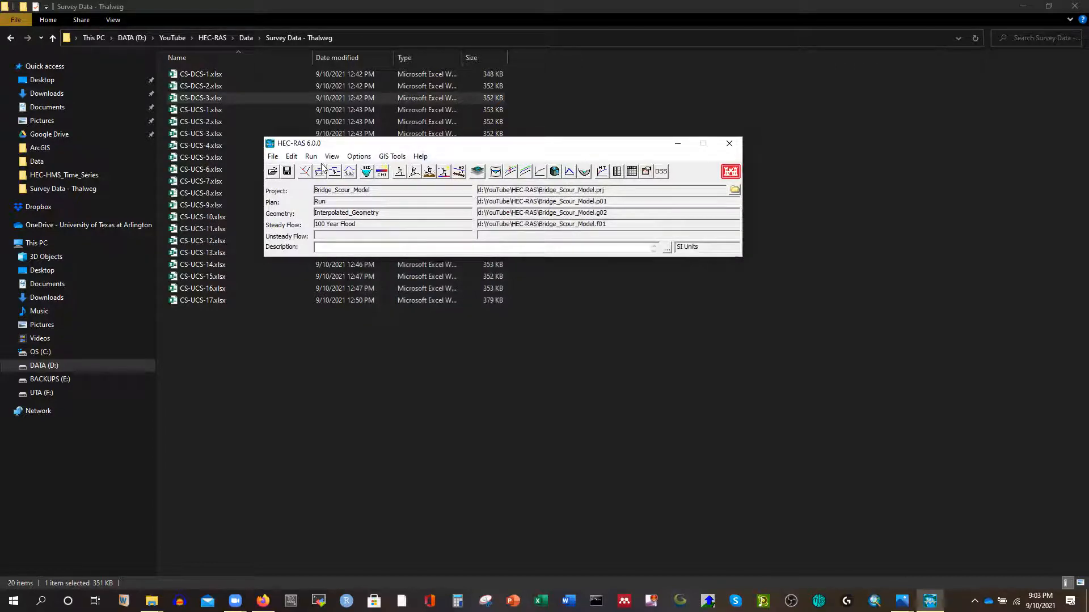
{"action": "left_click", "coordinate": [291, 156]}
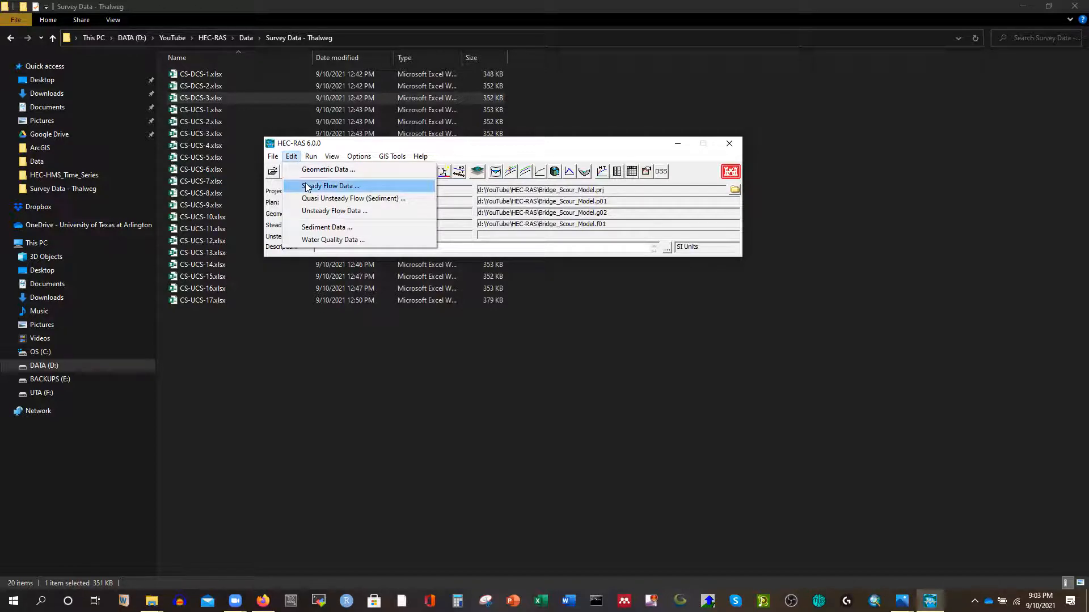
{"action": "mouse_move", "coordinate": [310, 156]}
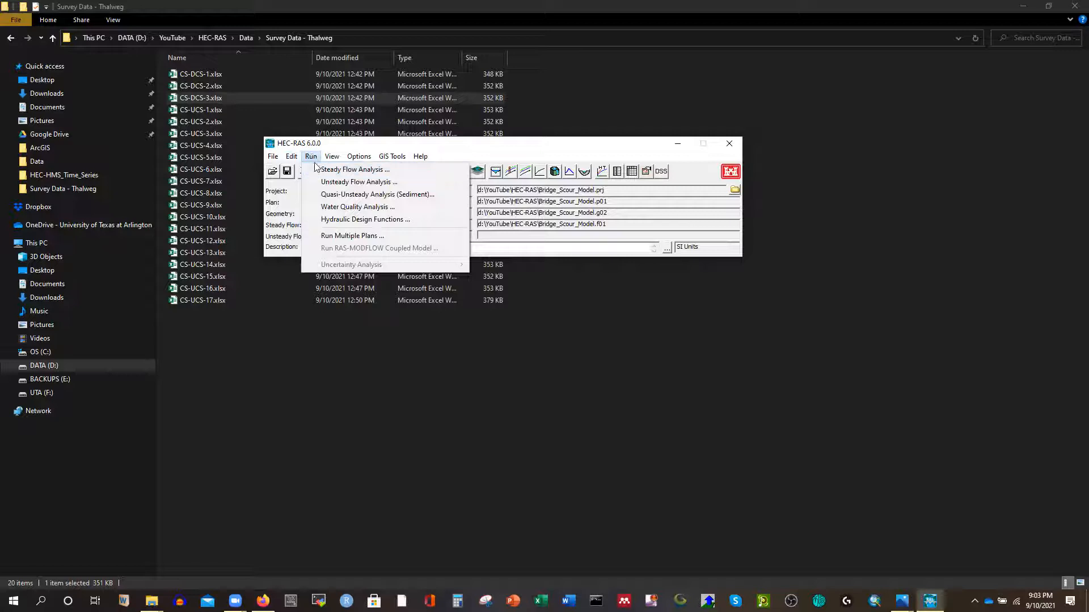
{"action": "left_click", "coordinate": [326, 171]}
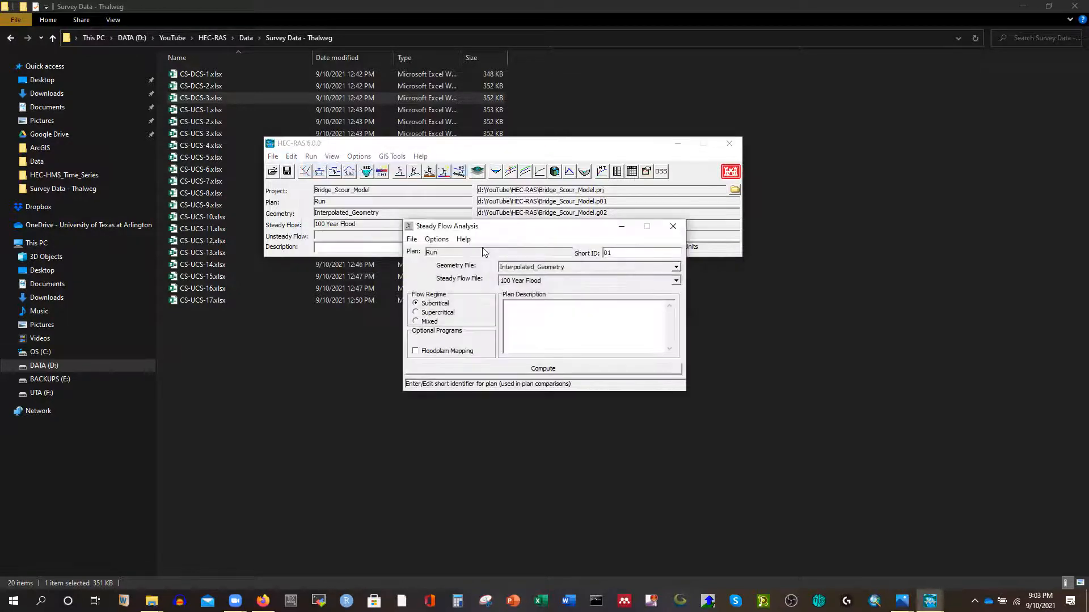
{"action": "left_click_drag", "start_coordinate": [520, 230], "coordinate": [480, 213]}
{"action": "left_click", "coordinate": [396, 221]}
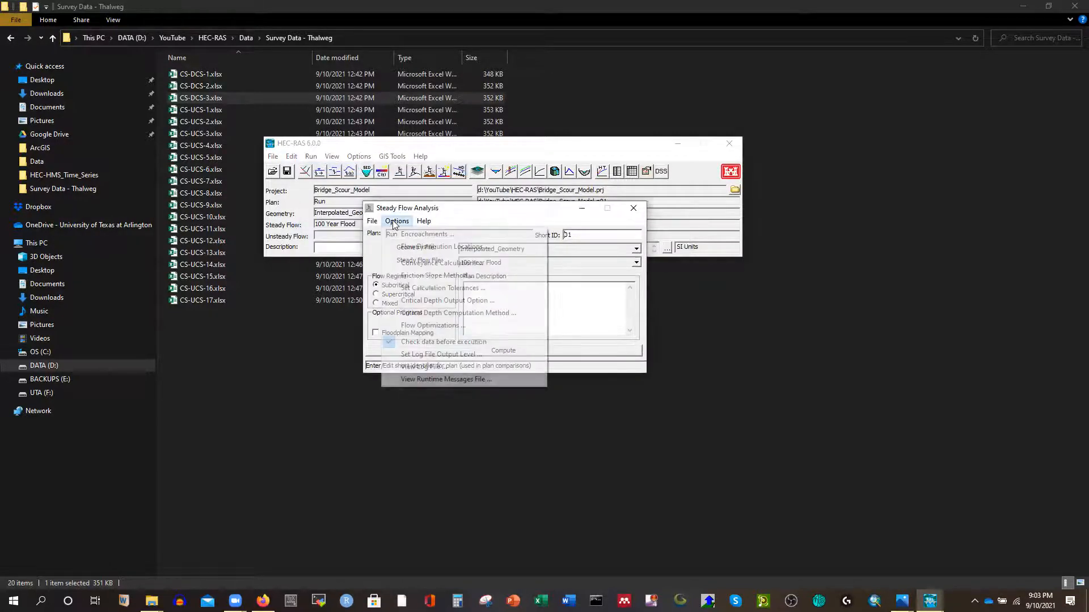
{"action": "left_click", "coordinate": [410, 246]}
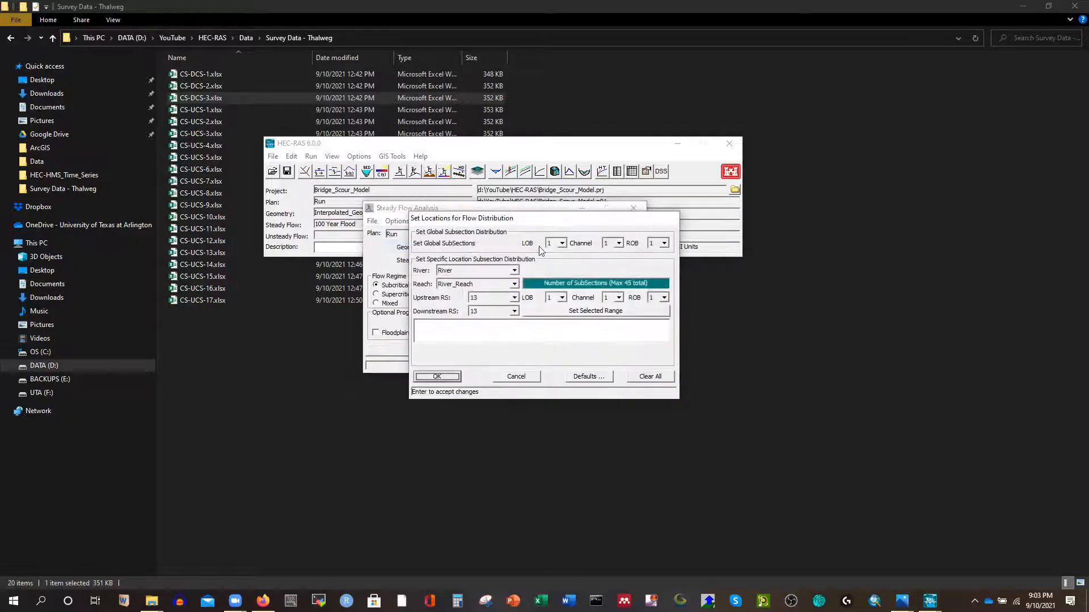
Step: Set the global subsections for flow distribution to 10 each for the LOB, channel and ROB
{"action": "left_click", "coordinate": [562, 243]}
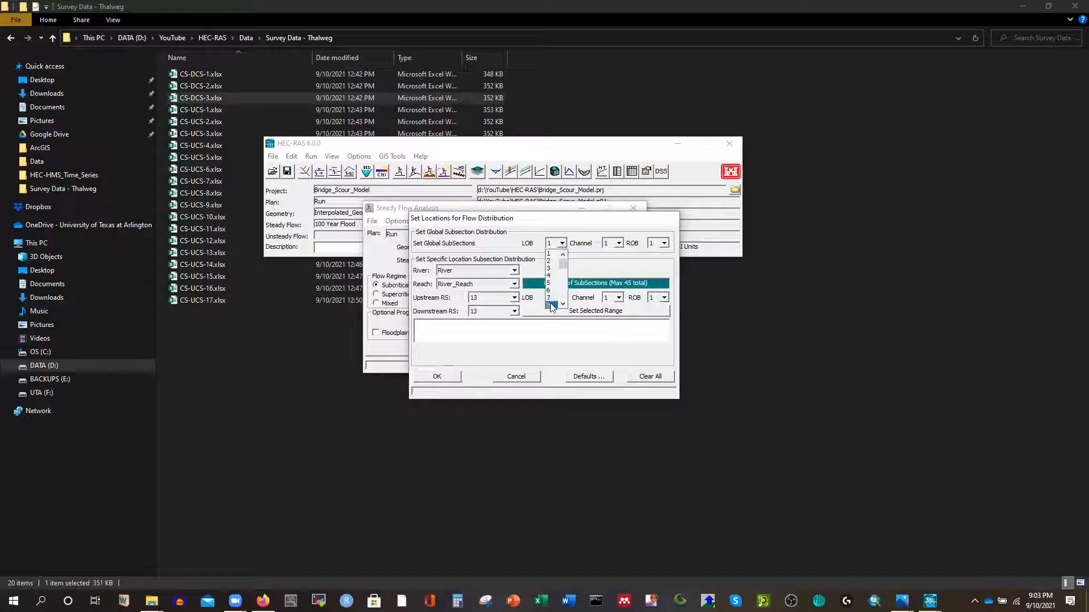
{"action": "left_click", "coordinate": [562, 305]}
{"action": "left_click", "coordinate": [562, 305]}
{"action": "left_click", "coordinate": [562, 304]}
{"action": "left_click", "coordinate": [552, 298]}
{"action": "left_click", "coordinate": [618, 243]}
{"action": "left_click", "coordinate": [620, 305]}
{"action": "left_click", "coordinate": [620, 305]}
{"action": "left_click", "coordinate": [608, 299]}
{"action": "left_click", "coordinate": [664, 243]}
{"action": "left_click", "coordinate": [663, 304]}
{"action": "left_click", "coordinate": [663, 304]}
{"action": "left_click", "coordinate": [664, 304]}
{"action": "left_click", "coordinate": [652, 297]}
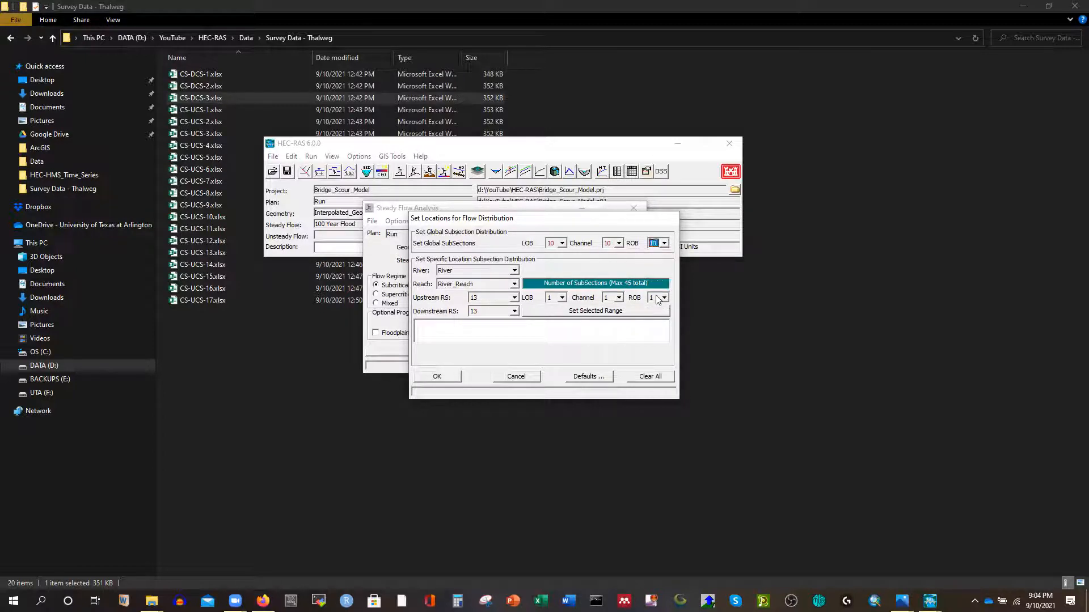
Step: Set the specific location subsections at river station 13 to 10 each for LOB, channel and ROB, and accept the settings
{"action": "left_click", "coordinate": [562, 298]}
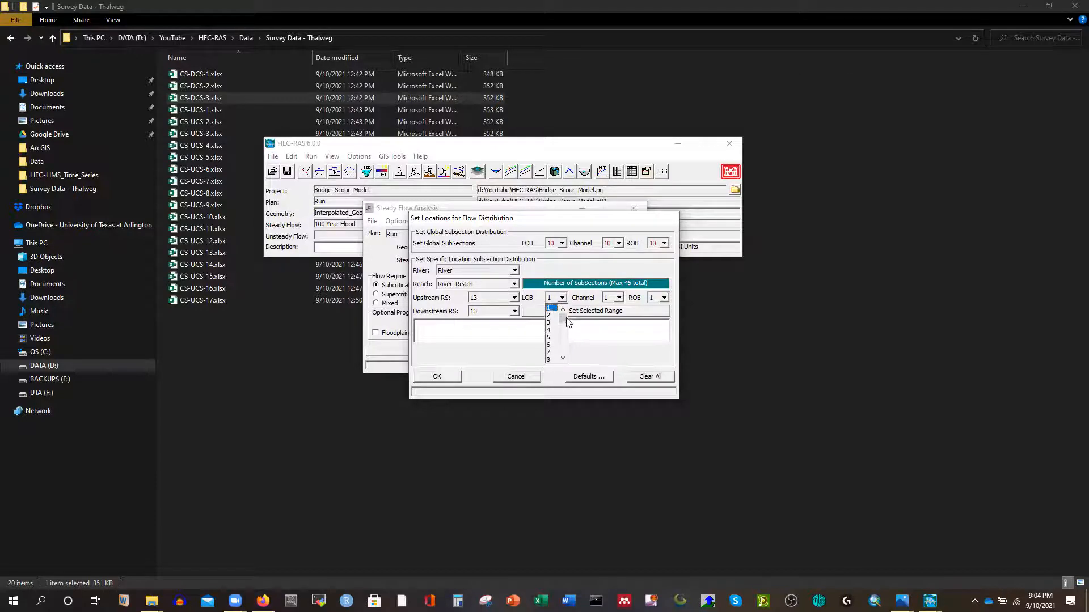
{"action": "left_click_drag", "start_coordinate": [563, 319], "coordinate": [562, 332]}
{"action": "left_click", "coordinate": [549, 308]}
{"action": "left_click", "coordinate": [618, 298]}
{"action": "left_click_drag", "start_coordinate": [618, 318], "coordinate": [618, 326]}
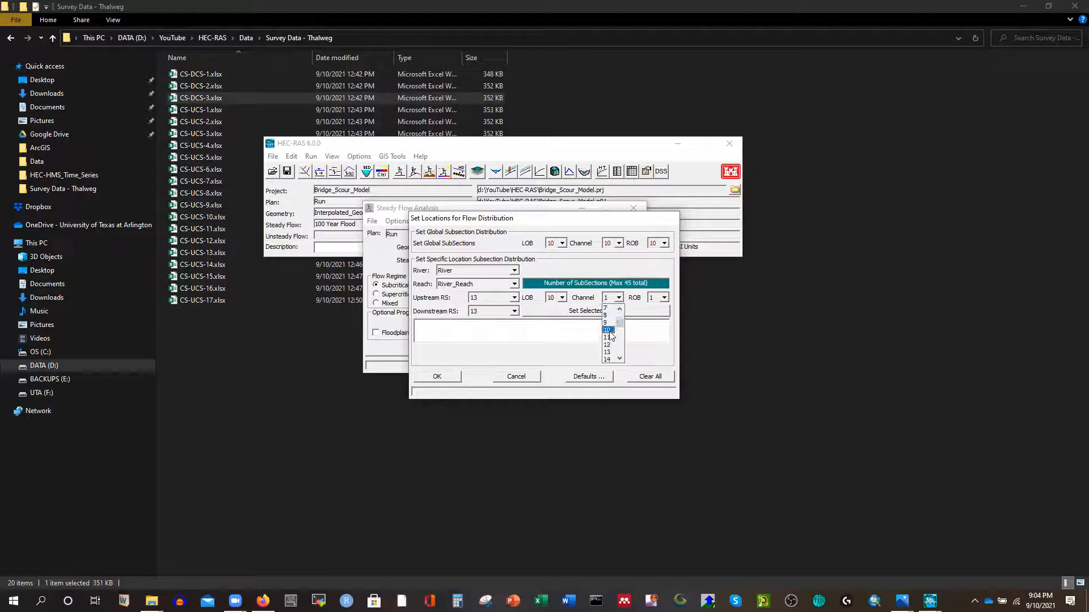
{"action": "left_click", "coordinate": [608, 331]}
{"action": "left_click", "coordinate": [664, 298]}
{"action": "scroll", "coordinate": [652, 340], "scroll_direction": "down", "scroll_amount": 1}
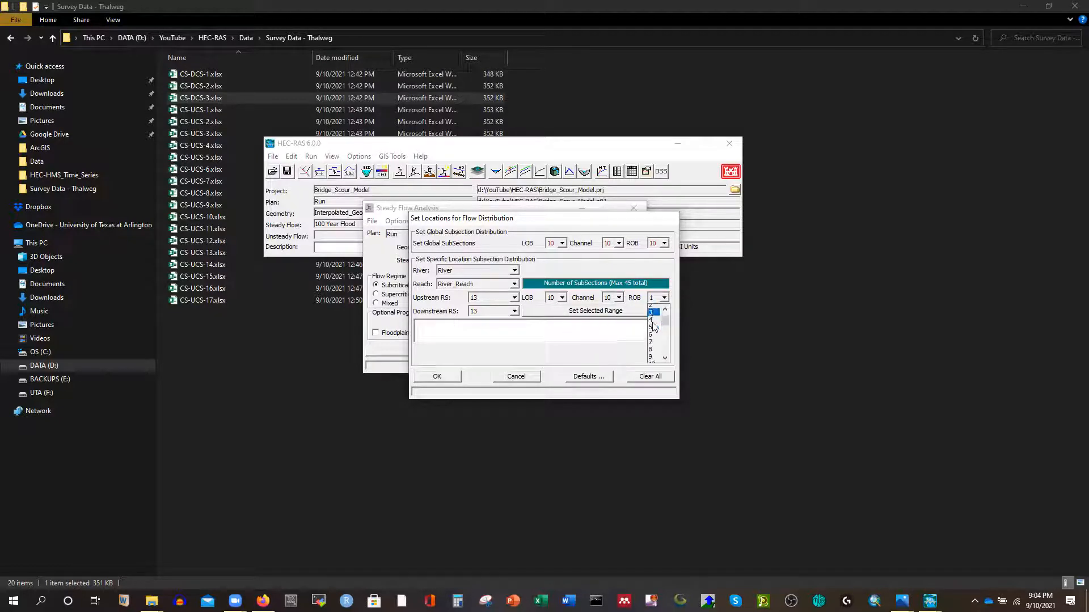
{"action": "left_click", "coordinate": [652, 353]}
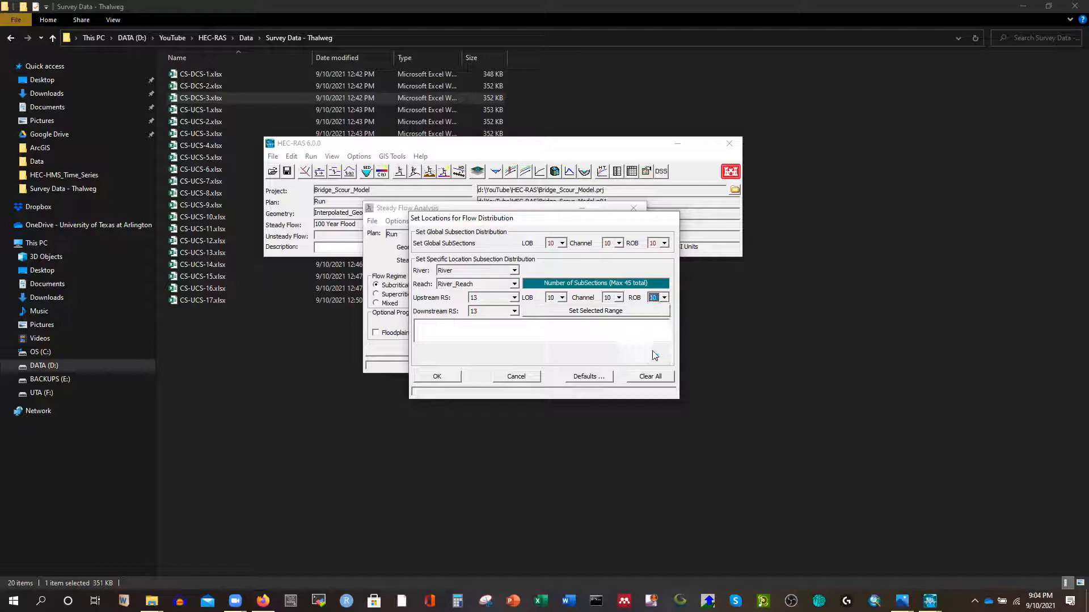
{"action": "left_click", "coordinate": [437, 378]}
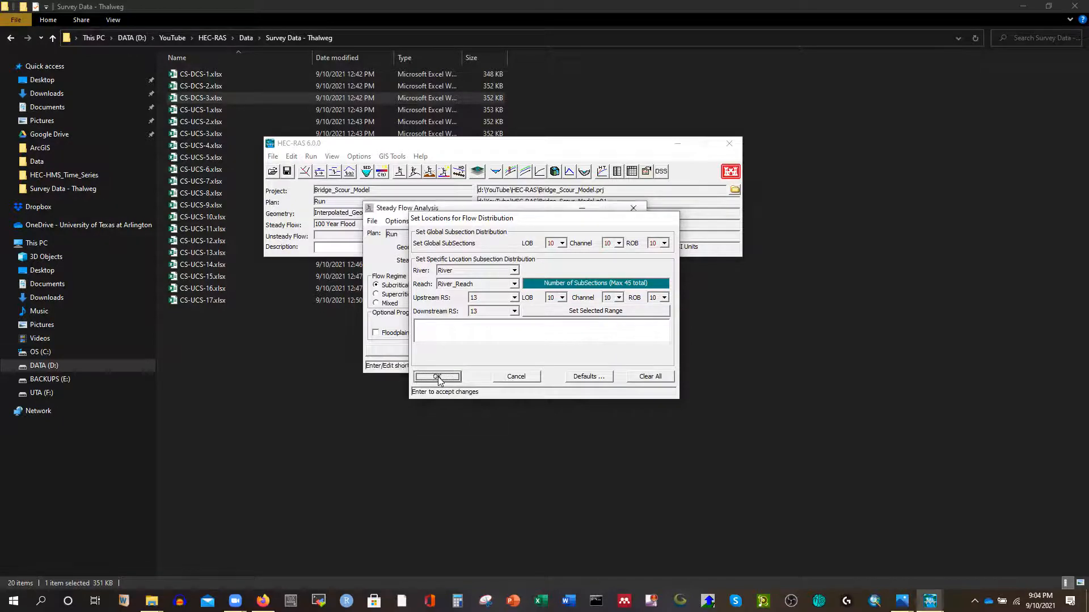
Step: Save the plan and recompute the steady flow simulation, closing the computation and analysis windows
{"action": "left_click", "coordinate": [372, 221]}
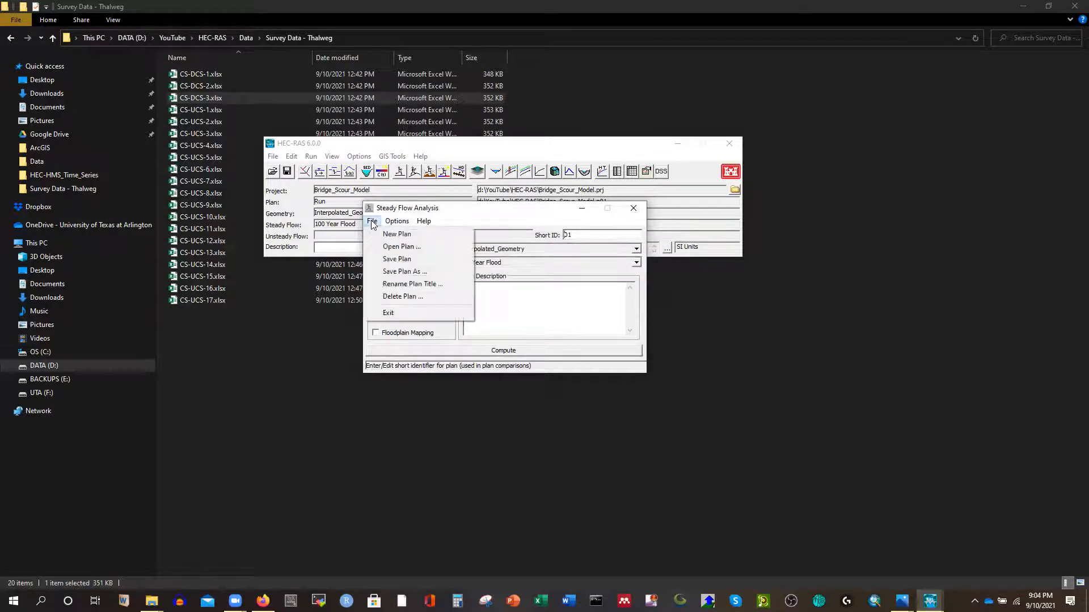
{"action": "left_click", "coordinate": [388, 260]}
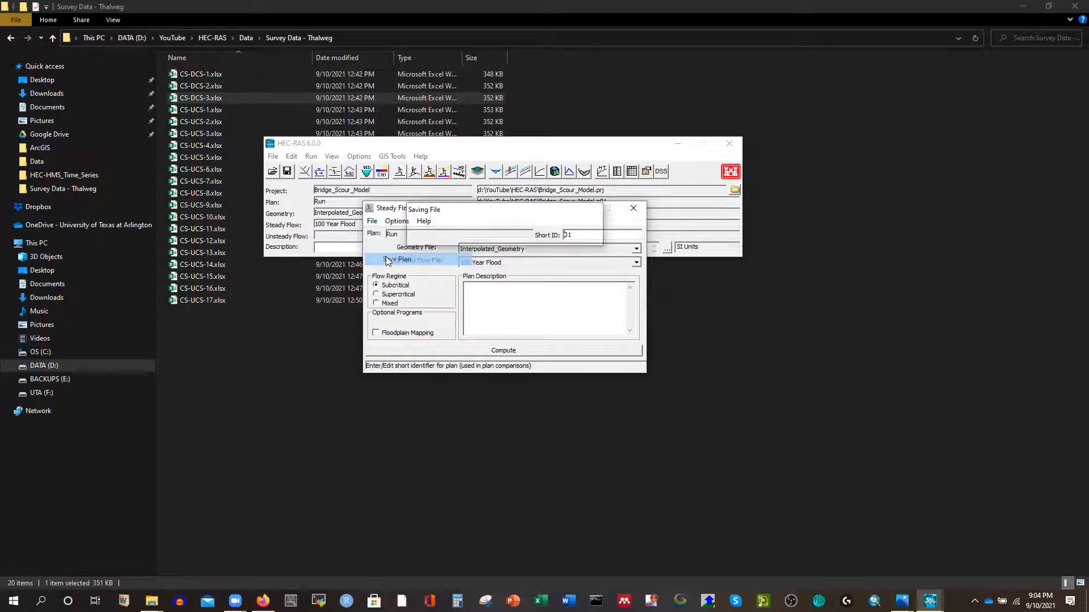
{"action": "left_click", "coordinate": [495, 354]}
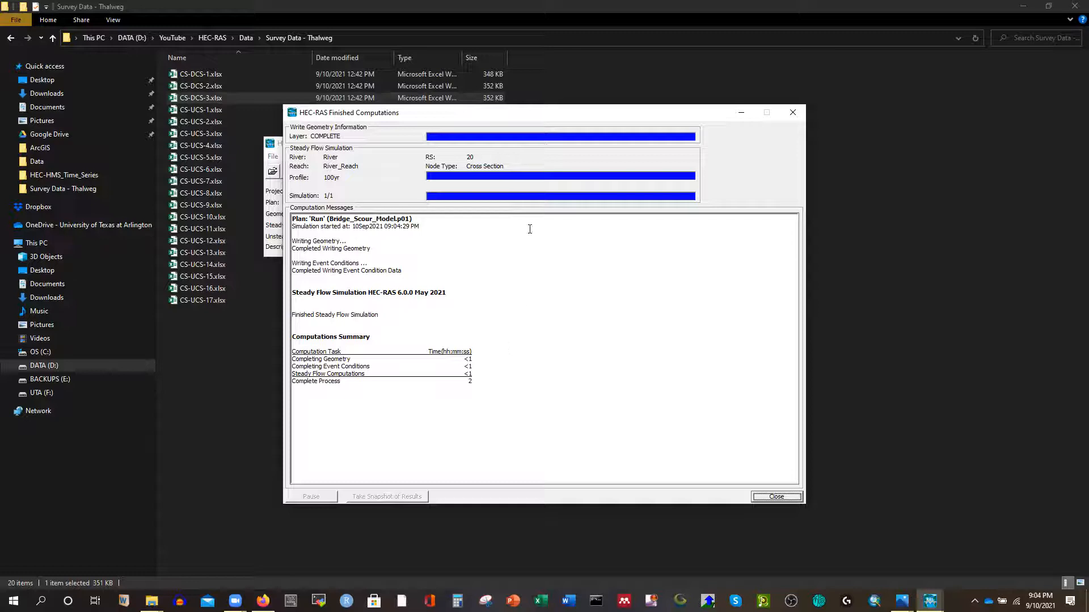
{"action": "left_click", "coordinate": [798, 114]}
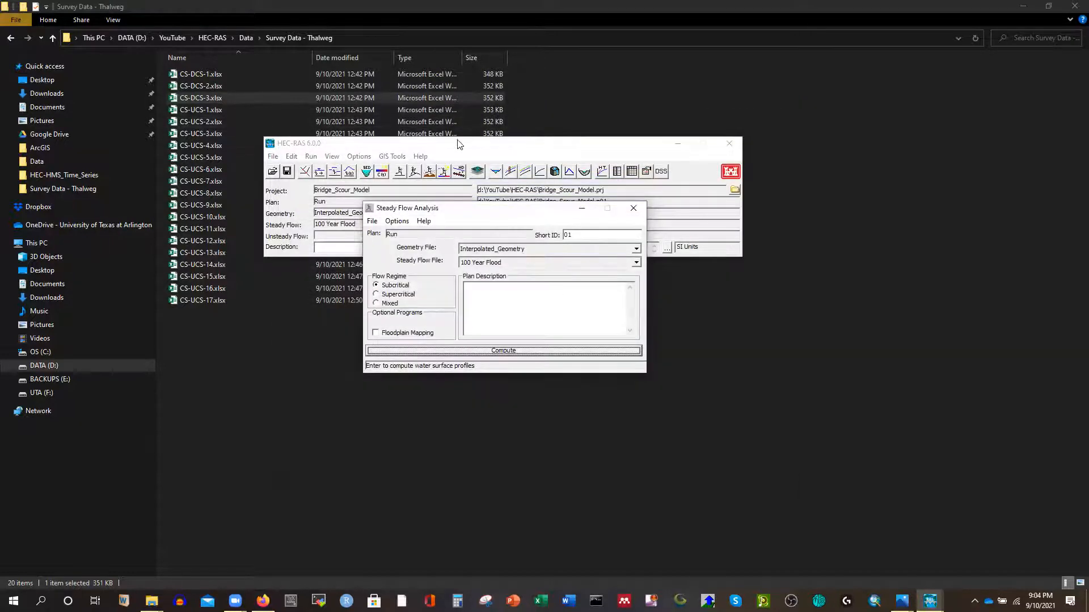
{"action": "left_click", "coordinate": [632, 209]}
Step: Plot the velocity distribution on the river station 13 cross section, using the maximum range per plot
{"action": "left_click", "coordinate": [496, 175]}
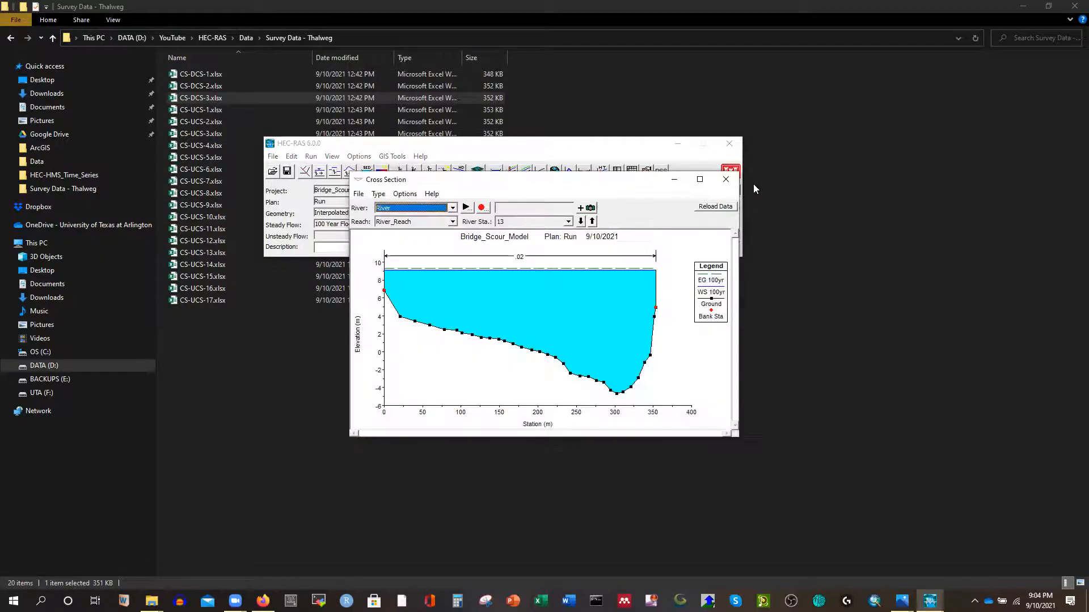
{"action": "left_click", "coordinate": [705, 180]}
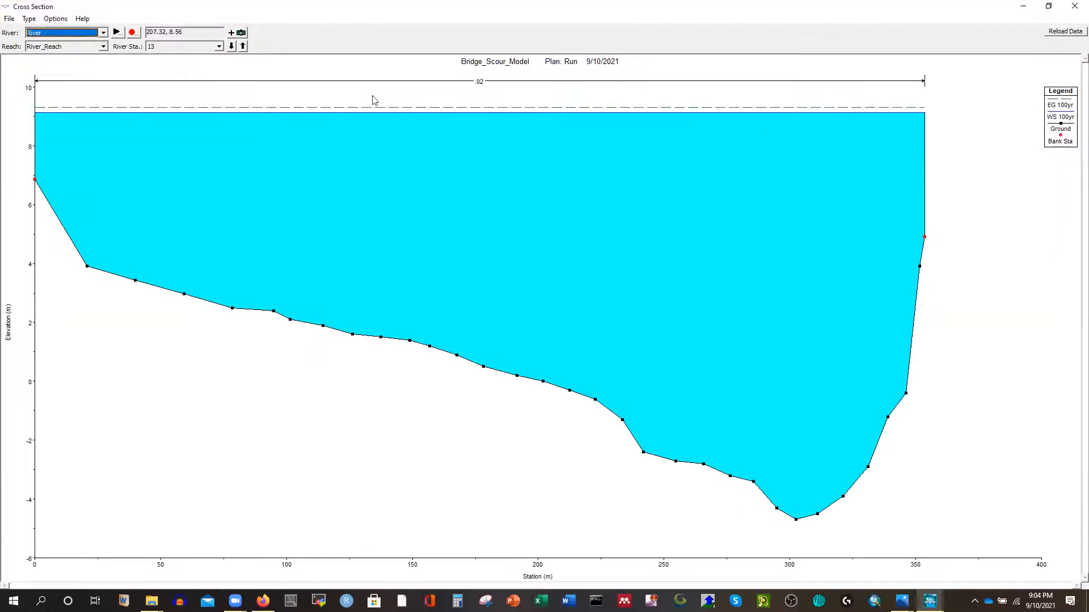
{"action": "left_click", "coordinate": [55, 18]}
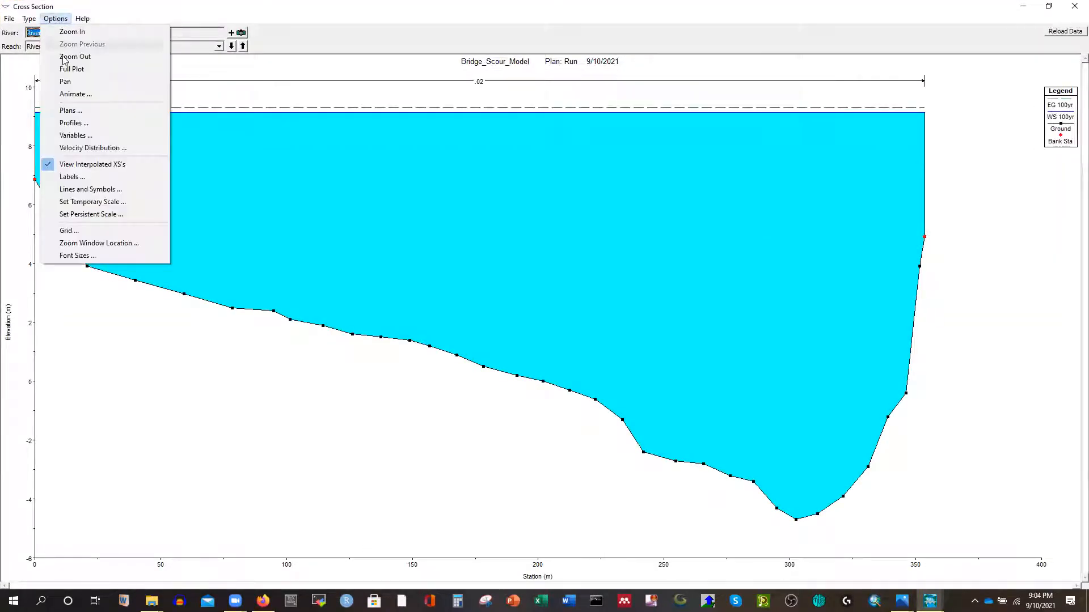
{"action": "left_click", "coordinate": [78, 149]}
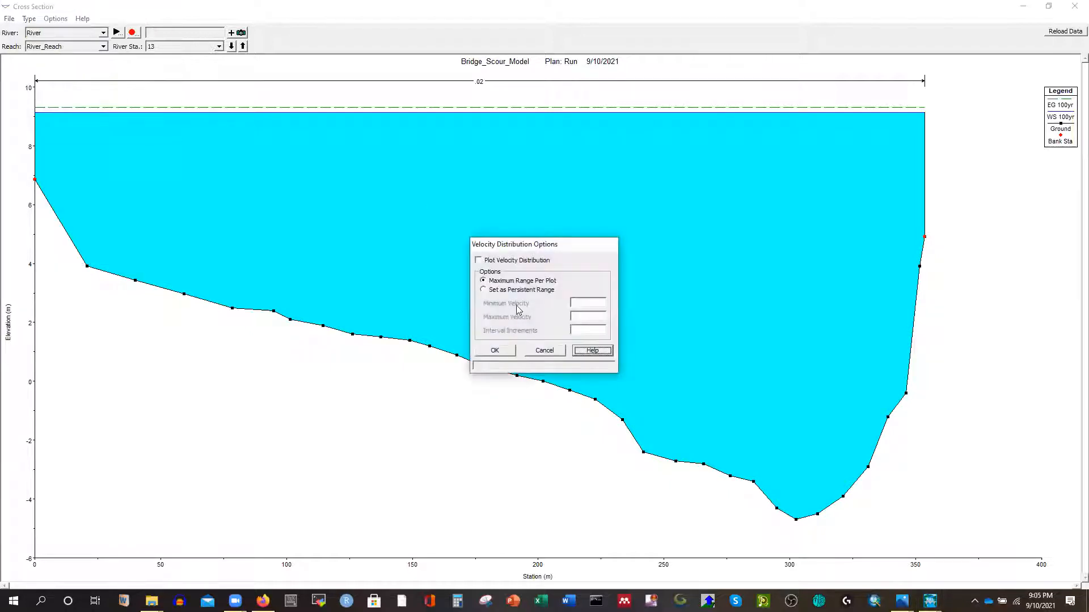
{"action": "left_click", "coordinate": [478, 261]}
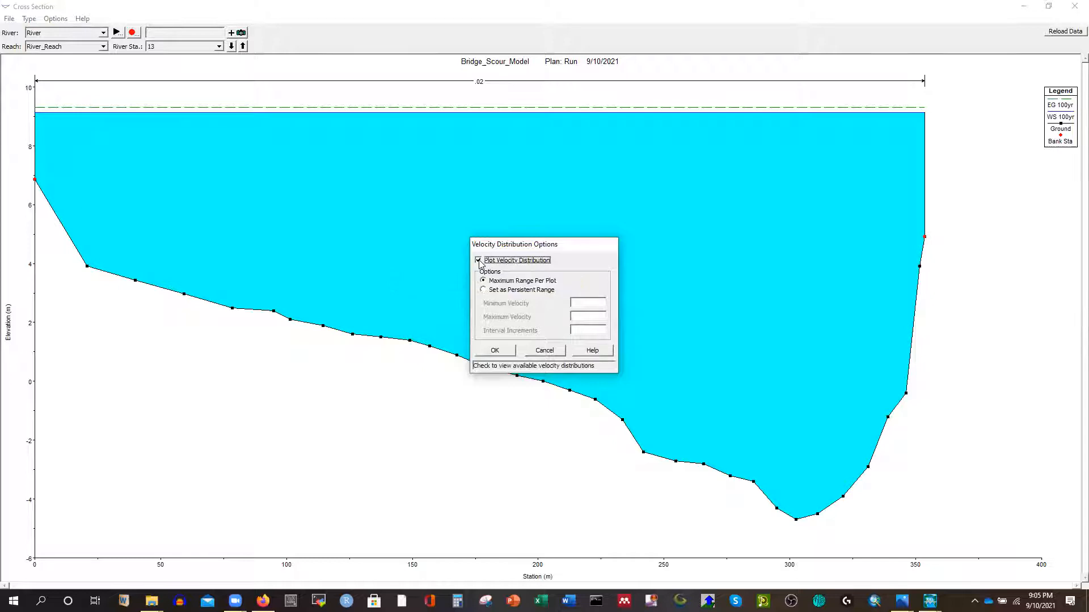
{"action": "left_click", "coordinate": [493, 351]}
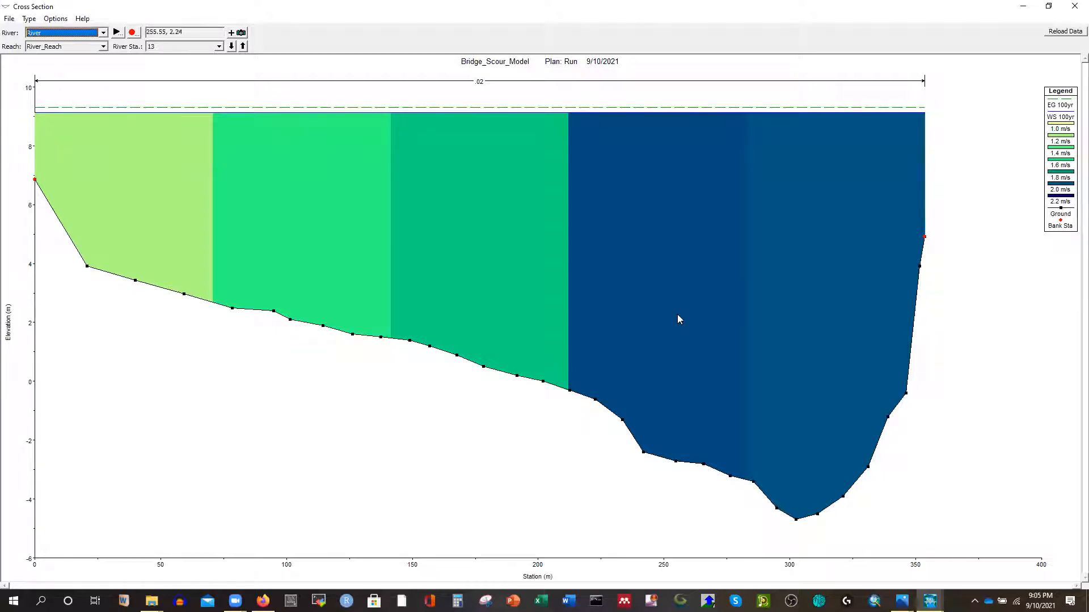
Step: Copy the river station 13 velocity distribution plot and paste it into a new blank Word document
{"action": "left_click", "coordinate": [1049, 6]}
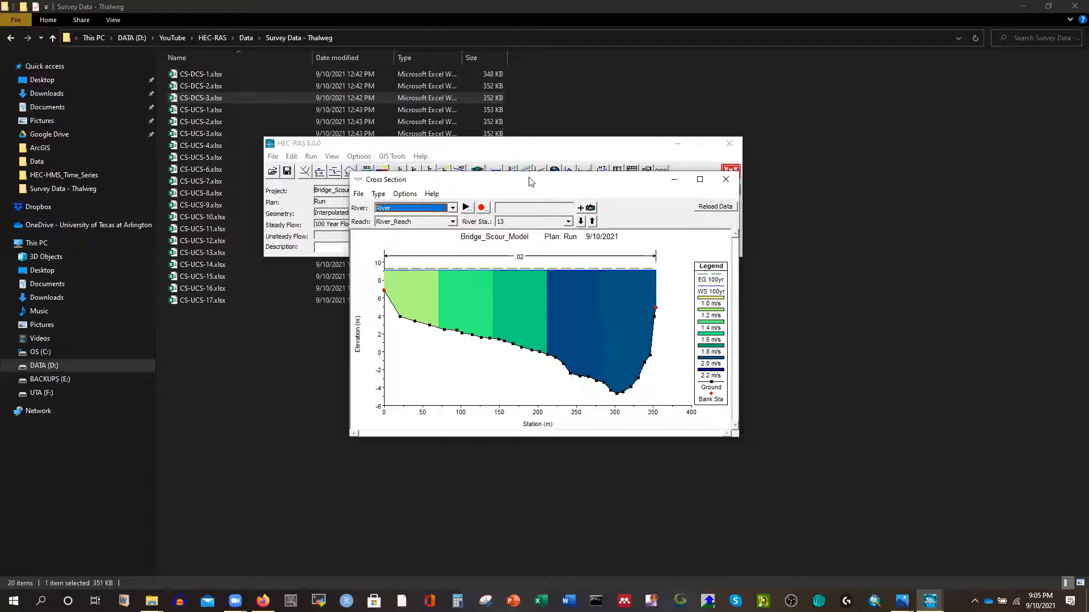
{"action": "left_click_drag", "start_coordinate": [530, 181], "coordinate": [454, 144]}
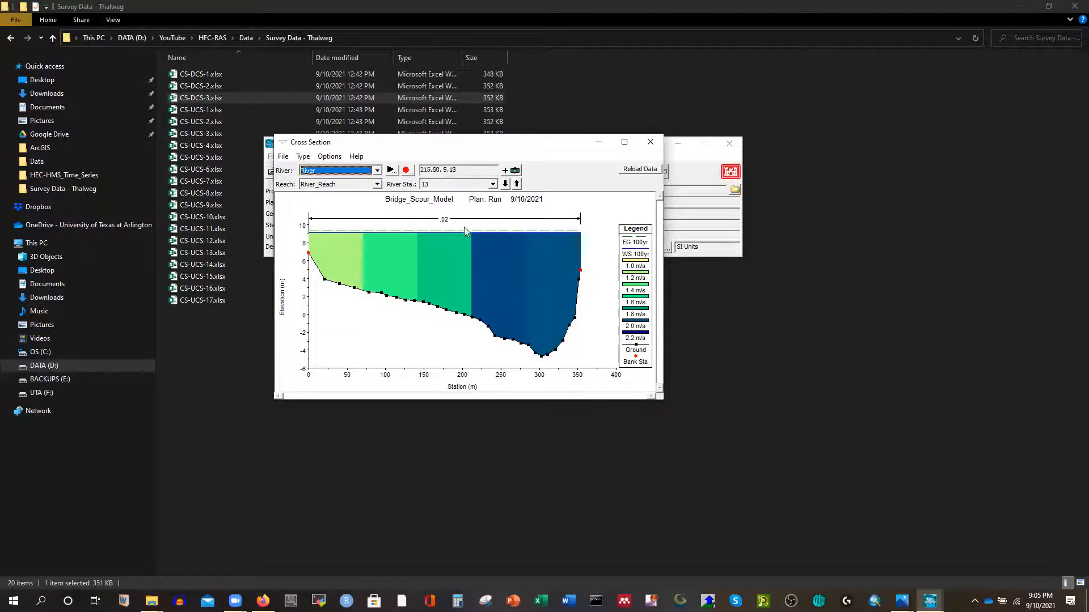
{"action": "left_click", "coordinate": [282, 156]}
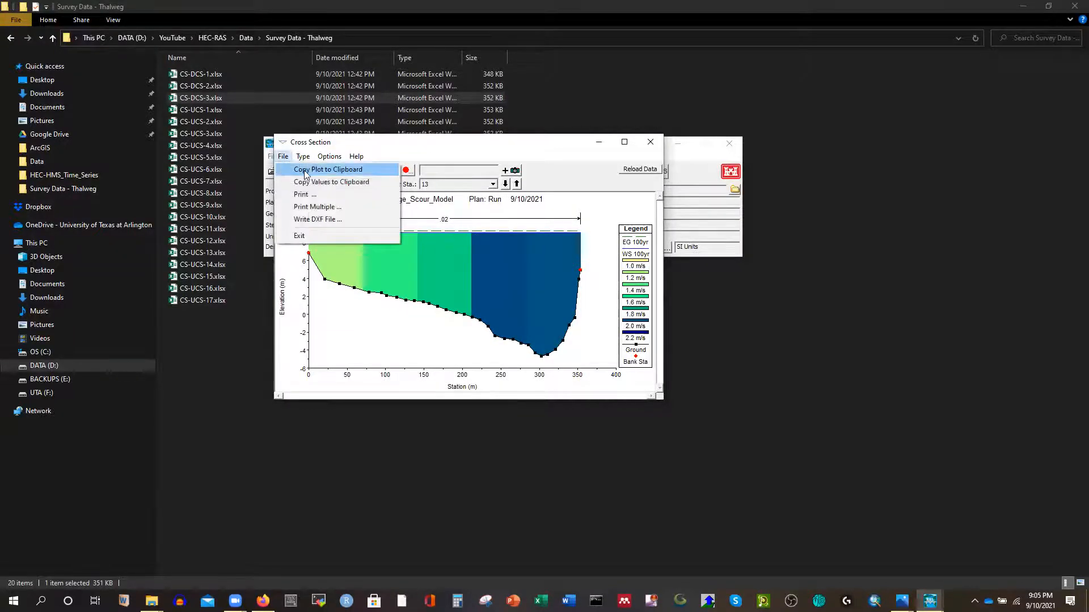
{"action": "left_click", "coordinate": [306, 169]}
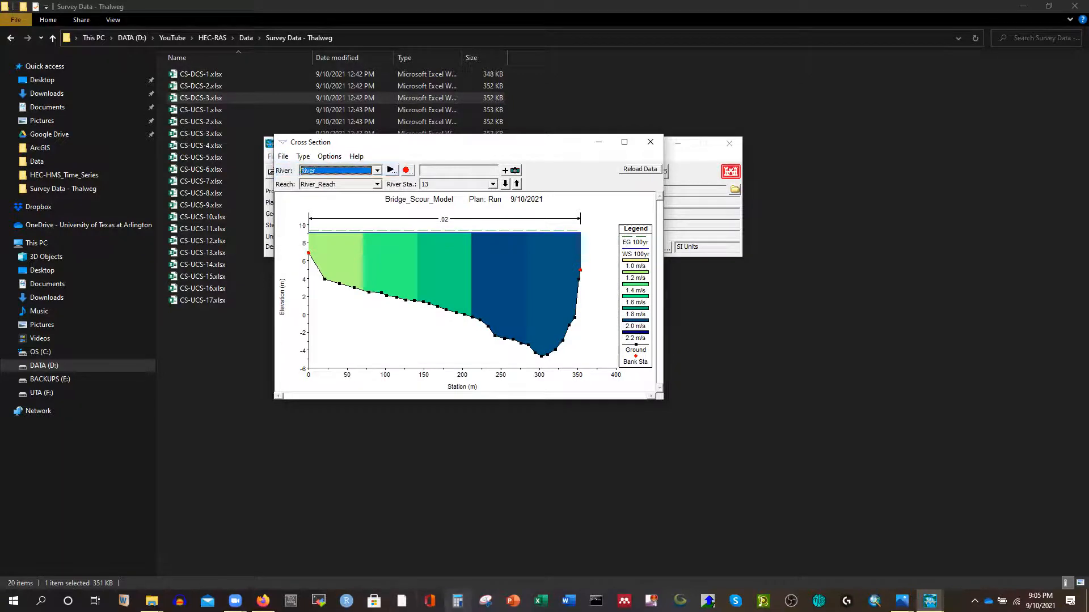
{"action": "left_click", "coordinate": [569, 600]}
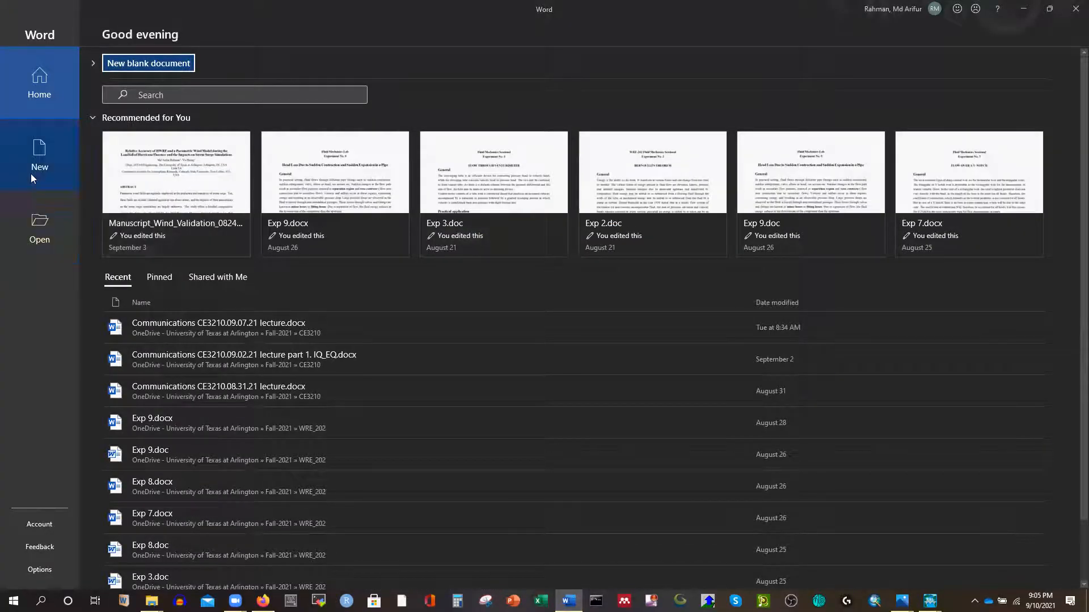
{"action": "left_click", "coordinate": [55, 168]}
{"action": "left_click", "coordinate": [154, 131]}
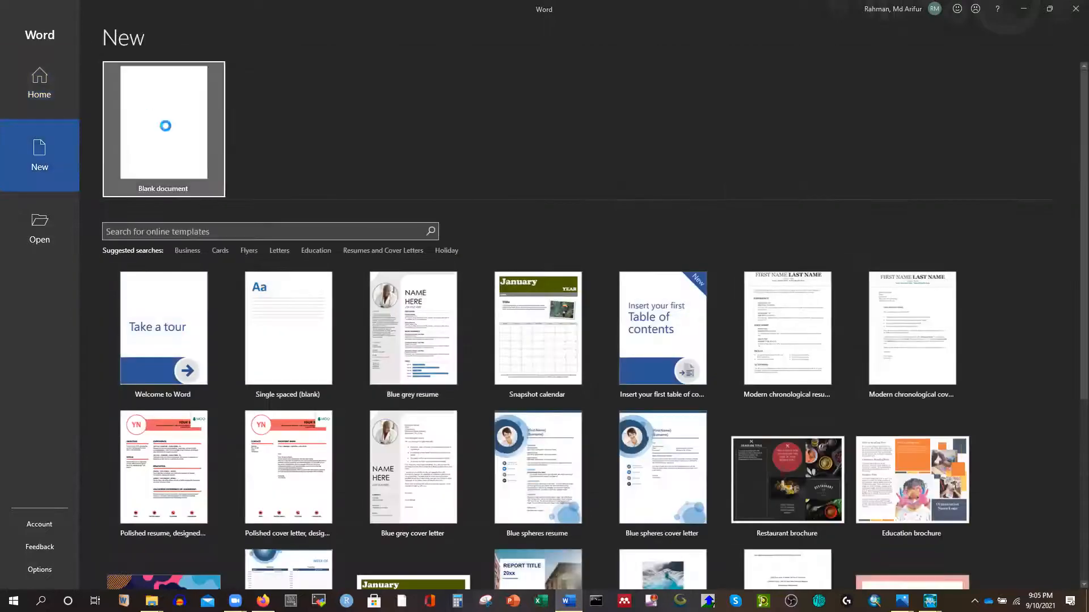
{"action": "key", "text": "ctrl+v"}
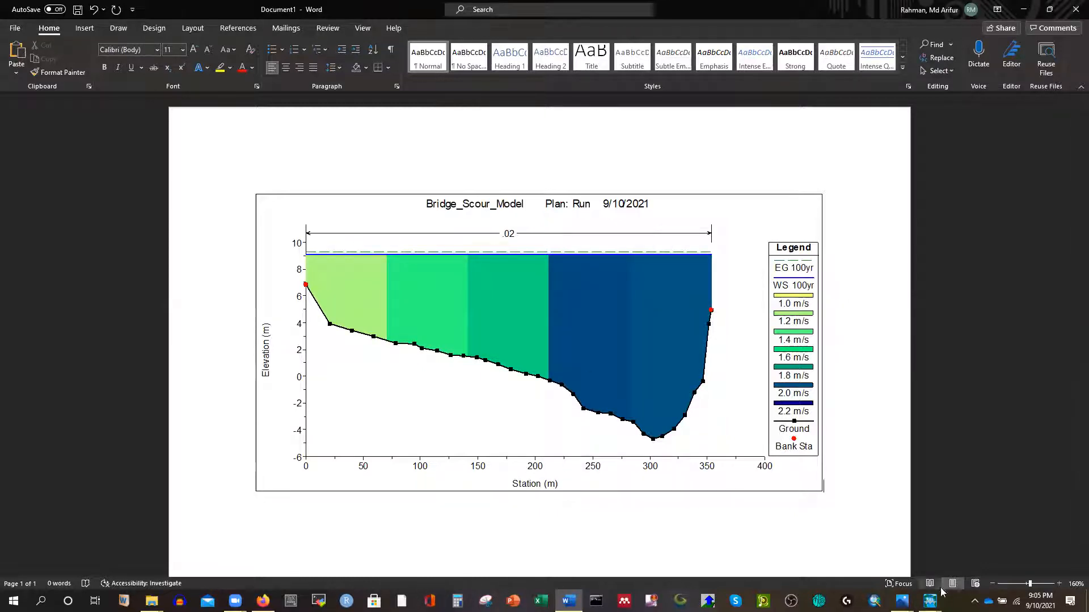
Step: Switch back to HEC-RAS and examine the velocity distribution at the cross sections downstream of river station 13, as far as station 8.2
{"action": "mouse_move", "coordinate": [932, 599]}
{"action": "left_click", "coordinate": [998, 547]}
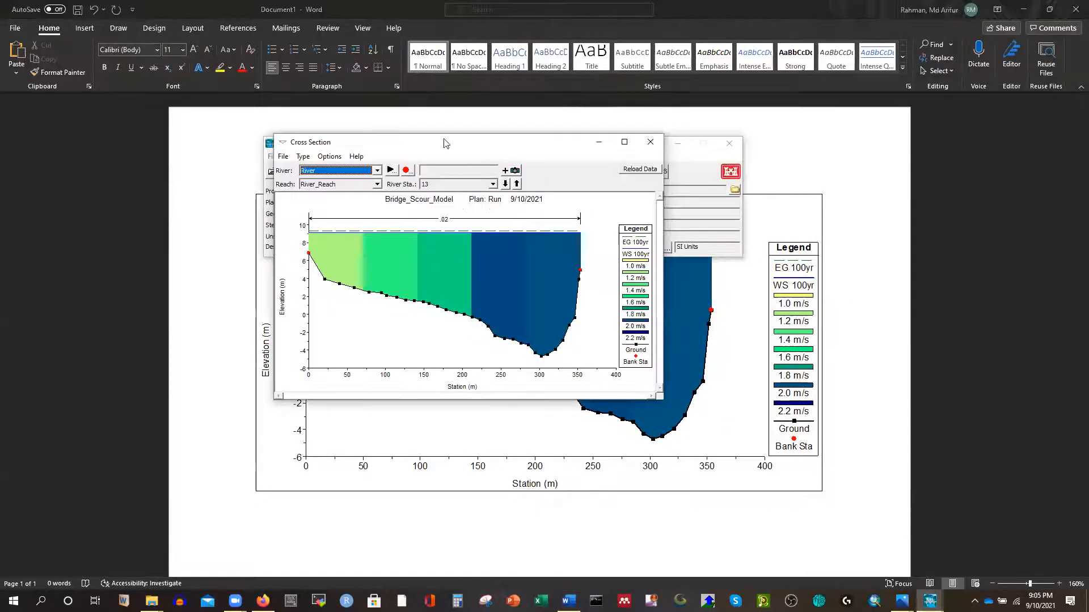
{"action": "left_click", "coordinate": [505, 185]}
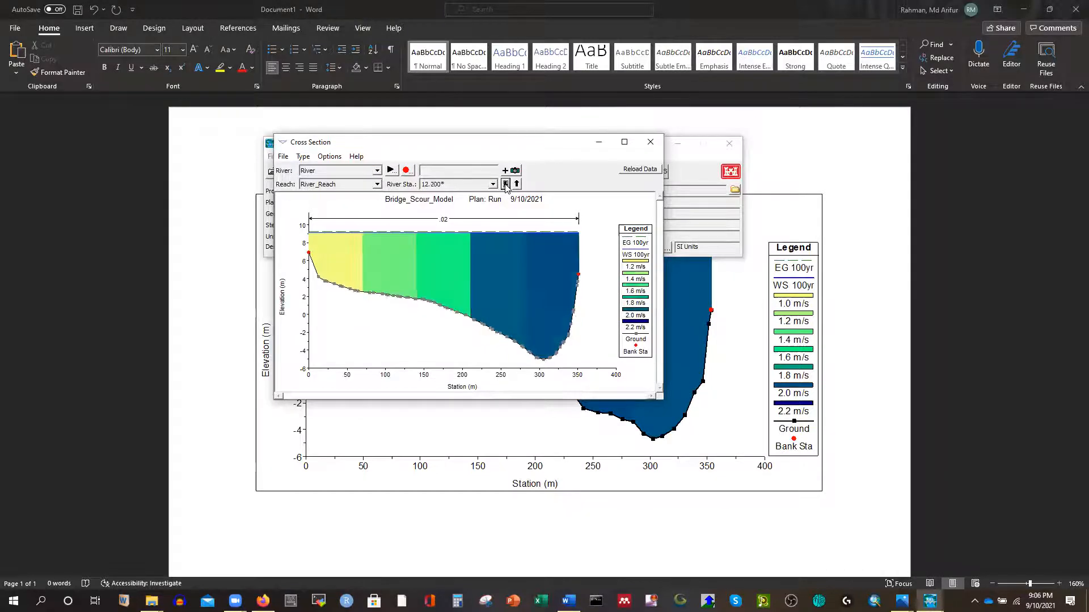
{"action": "left_click", "coordinate": [504, 185]}
{"action": "left_click", "coordinate": [505, 184]}
{"action": "left_click", "coordinate": [504, 185]}
{"action": "left_click", "coordinate": [504, 184]}
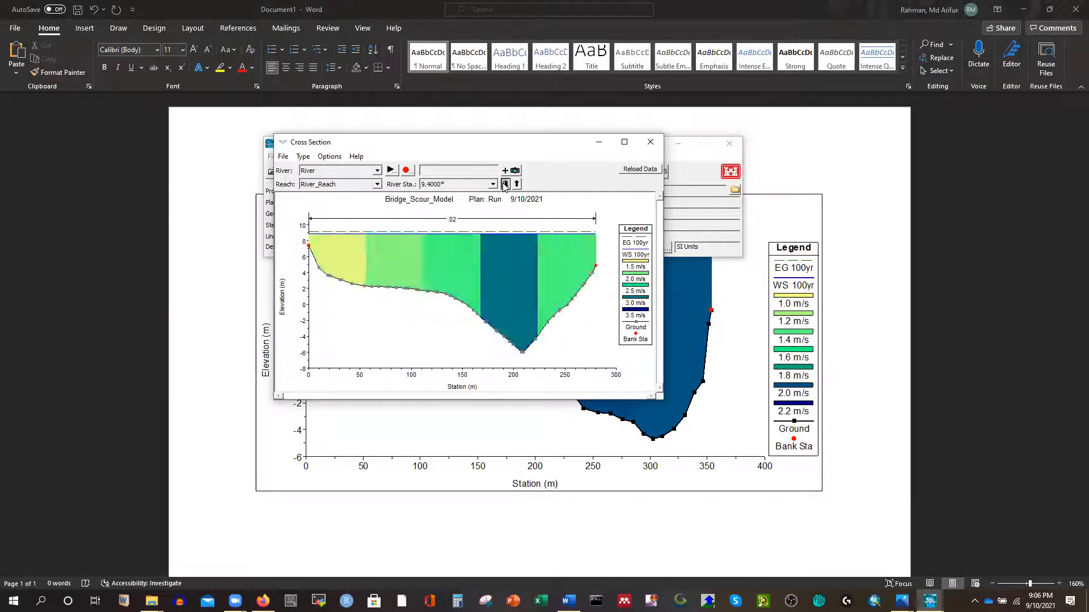
{"action": "left_click", "coordinate": [505, 185]}
{"action": "left_click", "coordinate": [505, 185]}
{"action": "left_click", "coordinate": [494, 185]}
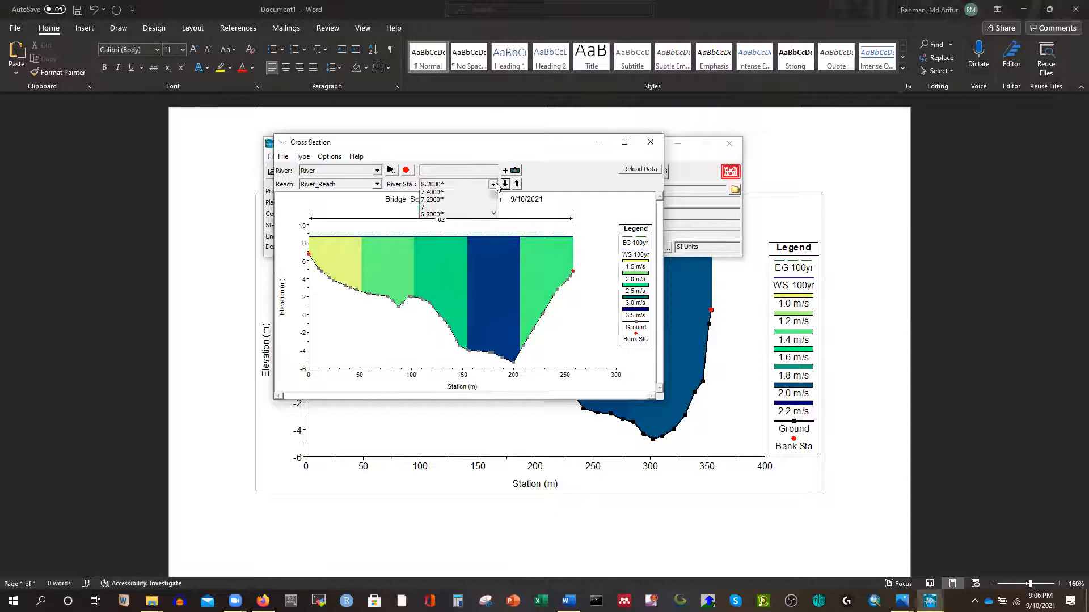
{"action": "left_click", "coordinate": [496, 186]}
{"action": "left_click", "coordinate": [494, 184]}
{"action": "left_click", "coordinate": [494, 185]}
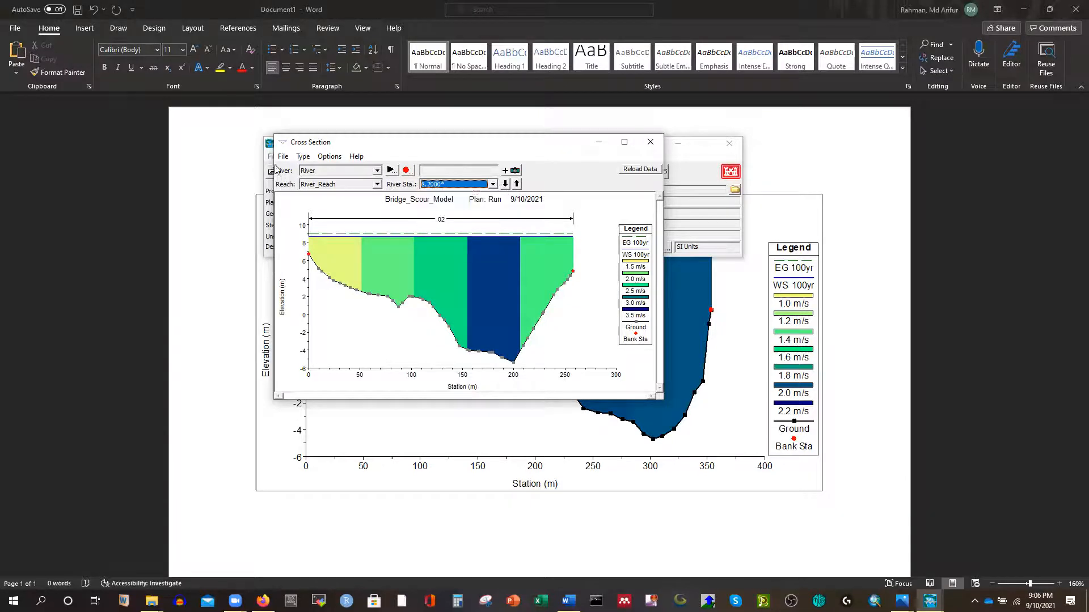
Step: Copy the river station 8.2 velocity distribution plot and paste it below the first plot in the Word document
{"action": "left_click", "coordinate": [283, 156]}
{"action": "left_click", "coordinate": [309, 171]}
{"action": "left_click", "coordinate": [775, 346]}
{"action": "key", "text": "Return"}
{"action": "key", "text": "ctrl+v"}
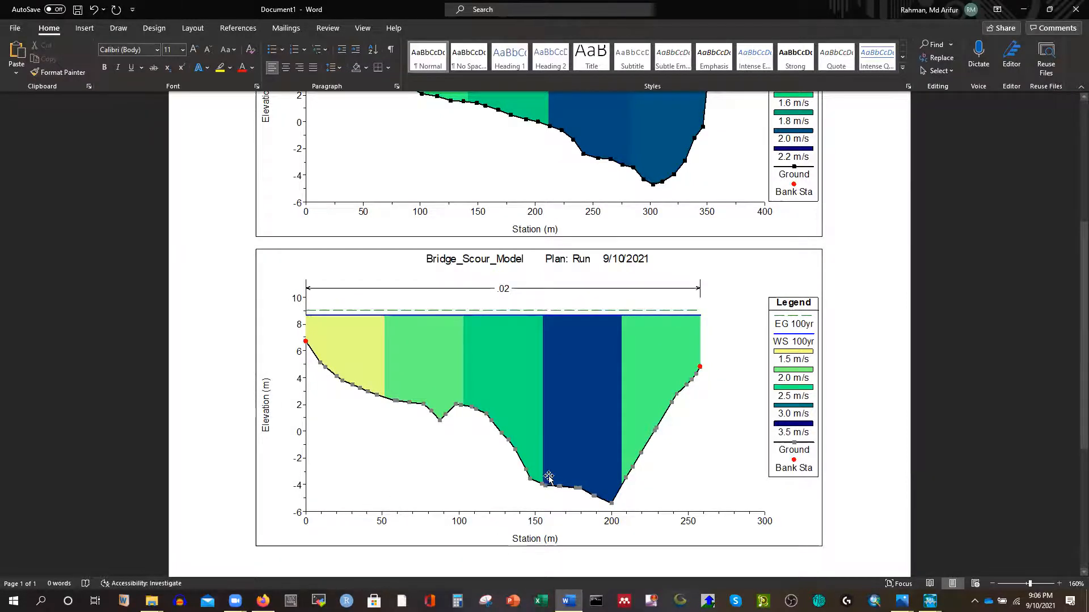
{"action": "scroll", "coordinate": [576, 442], "scroll_direction": "up", "scroll_amount": 4}
{"action": "scroll", "coordinate": [573, 440], "scroll_direction": "down", "scroll_amount": 3}
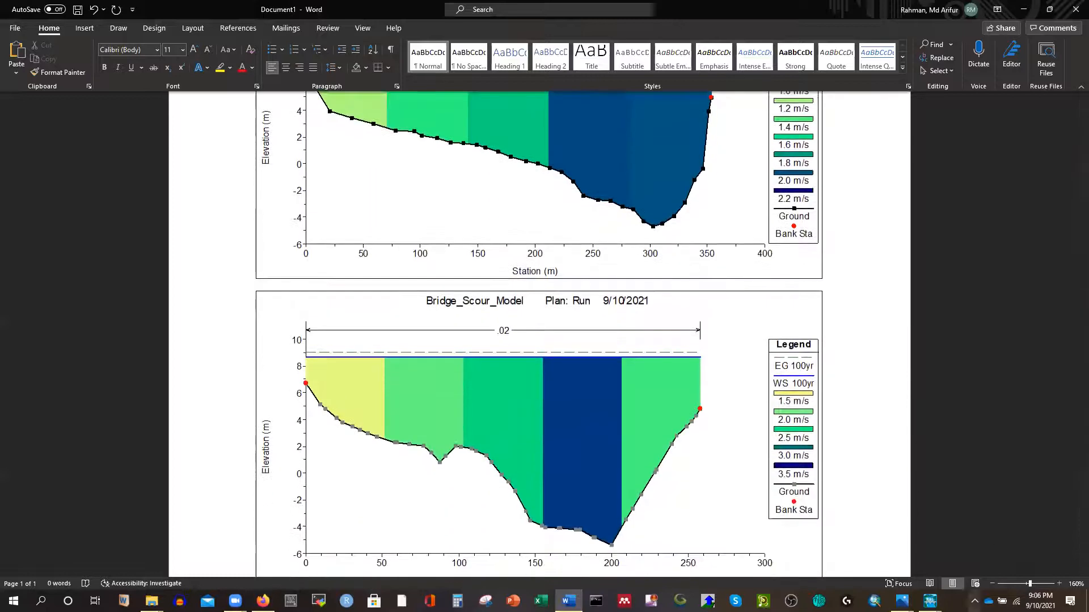
Step: Switch back to HEC-RAS, put away the cross section plot and open the X-Y-Z perspective plot in a maximized window
{"action": "left_click", "coordinate": [929, 601]}
{"action": "left_click", "coordinate": [977, 569]}
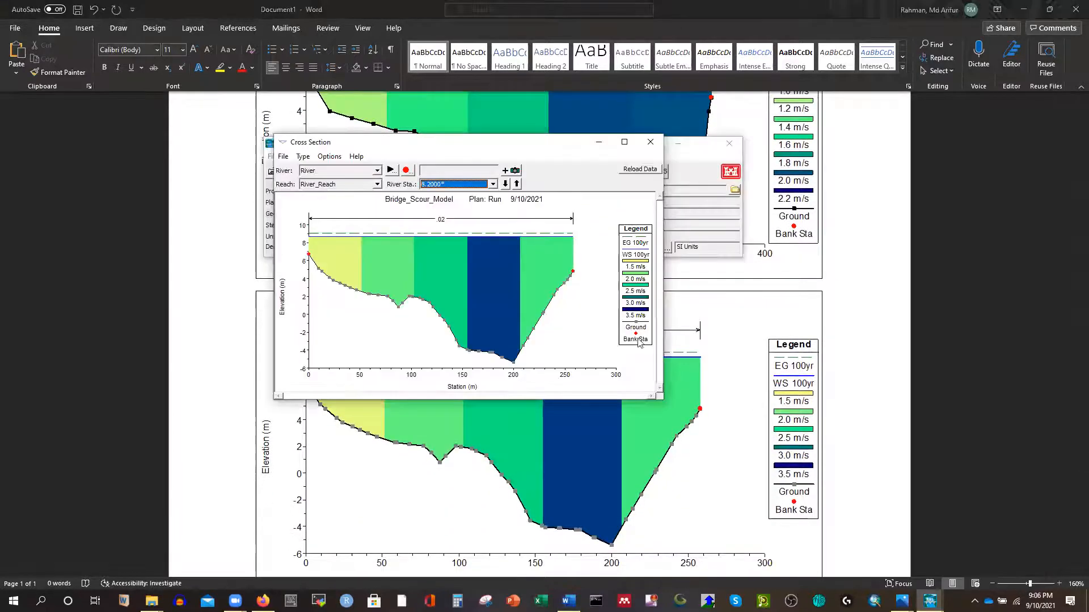
{"action": "left_click", "coordinate": [602, 148]}
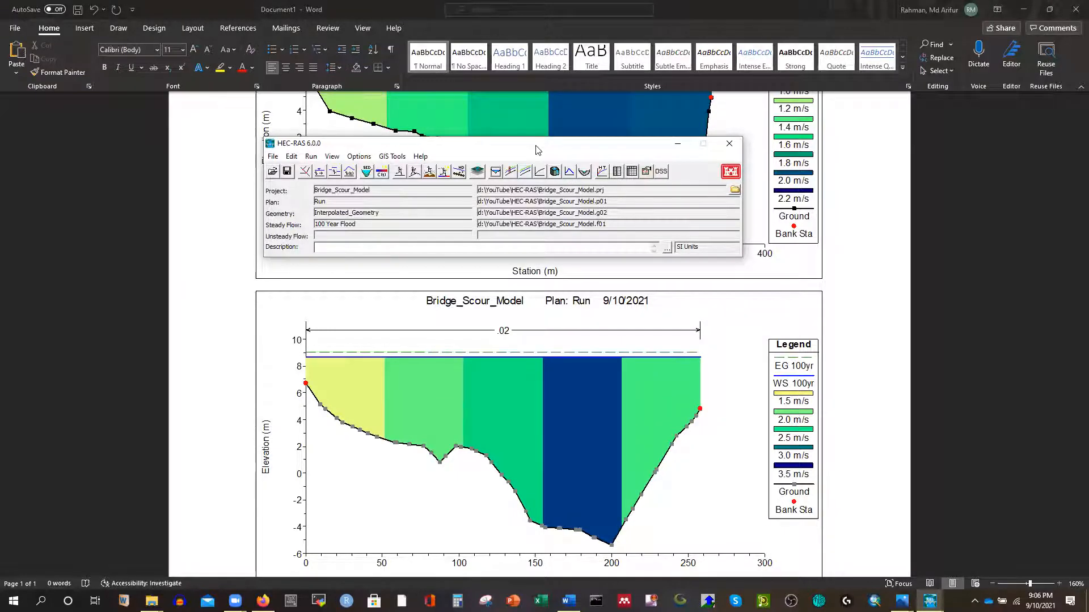
{"action": "left_click", "coordinate": [332, 157]}
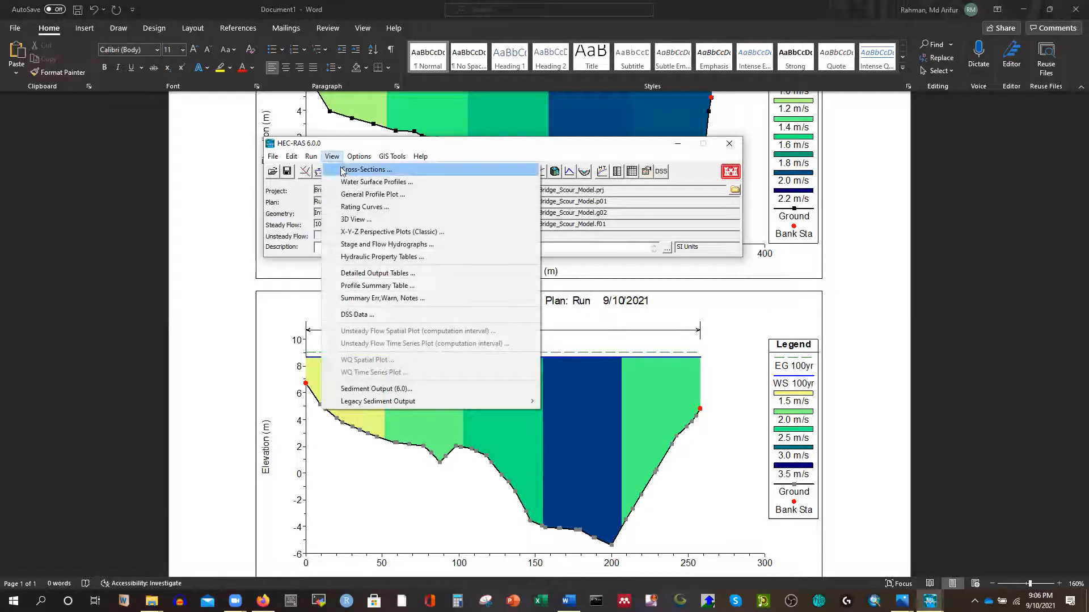
{"action": "left_click", "coordinate": [373, 232]}
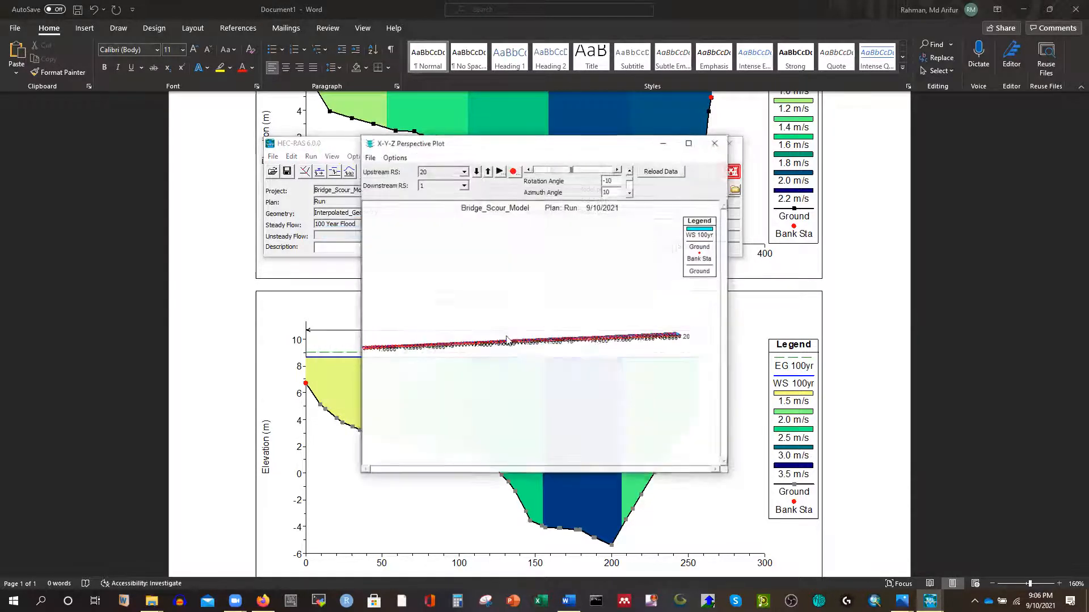
{"action": "left_click", "coordinate": [693, 146]}
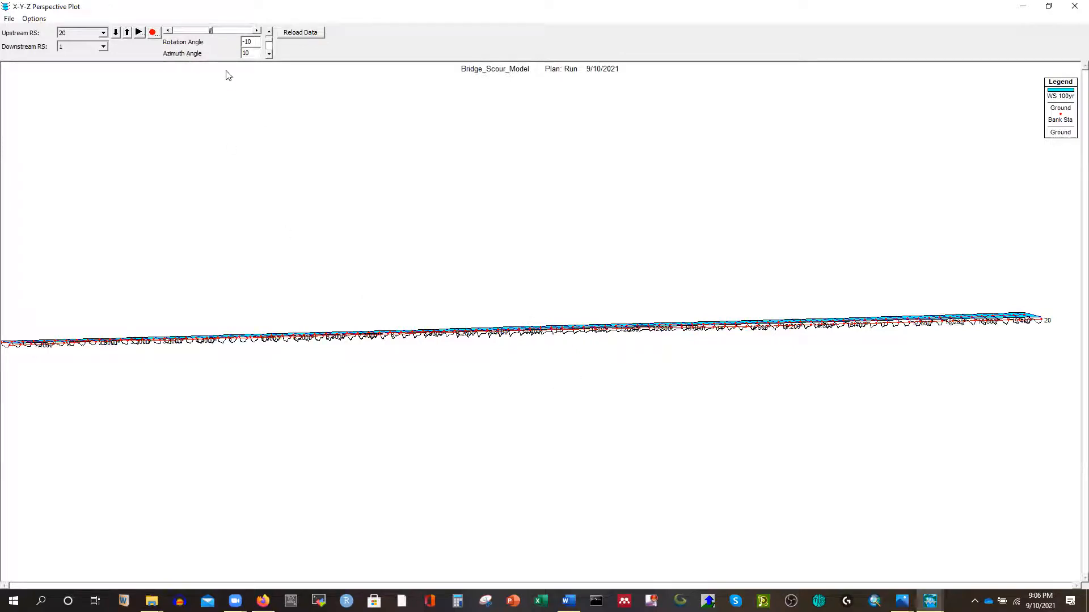
Step: Set the perspective plot's rotation angle to 55
{"action": "left_click", "coordinate": [258, 31]}
{"action": "left_click", "coordinate": [258, 31]}
{"action": "left_click", "coordinate": [258, 32]}
{"action": "left_click", "coordinate": [258, 32]}
{"action": "left_click", "coordinate": [258, 32]}
{"action": "left_click", "coordinate": [258, 31]}
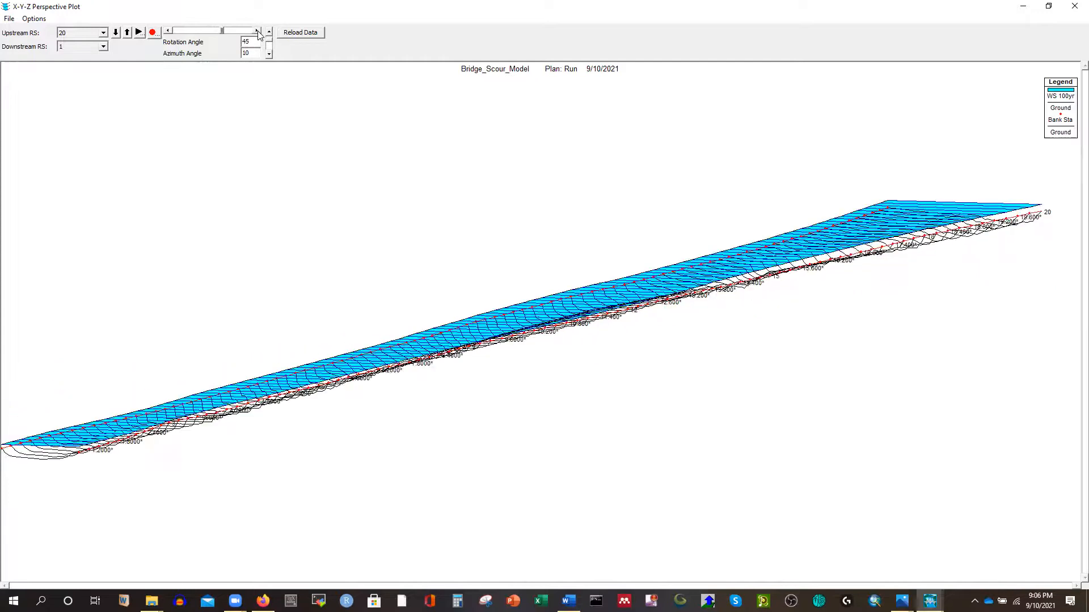
{"action": "left_click", "coordinate": [258, 32]}
{"action": "left_click", "coordinate": [258, 32]}
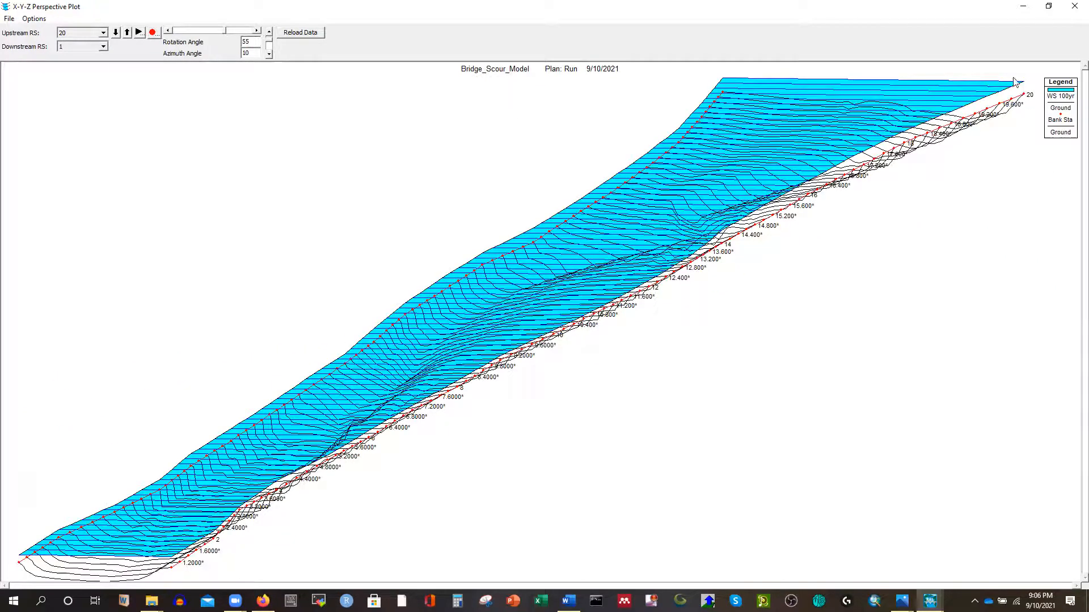
Step: Try different azimuth angles on the perspective plot, settling on 9
{"action": "left_click", "coordinate": [269, 54]}
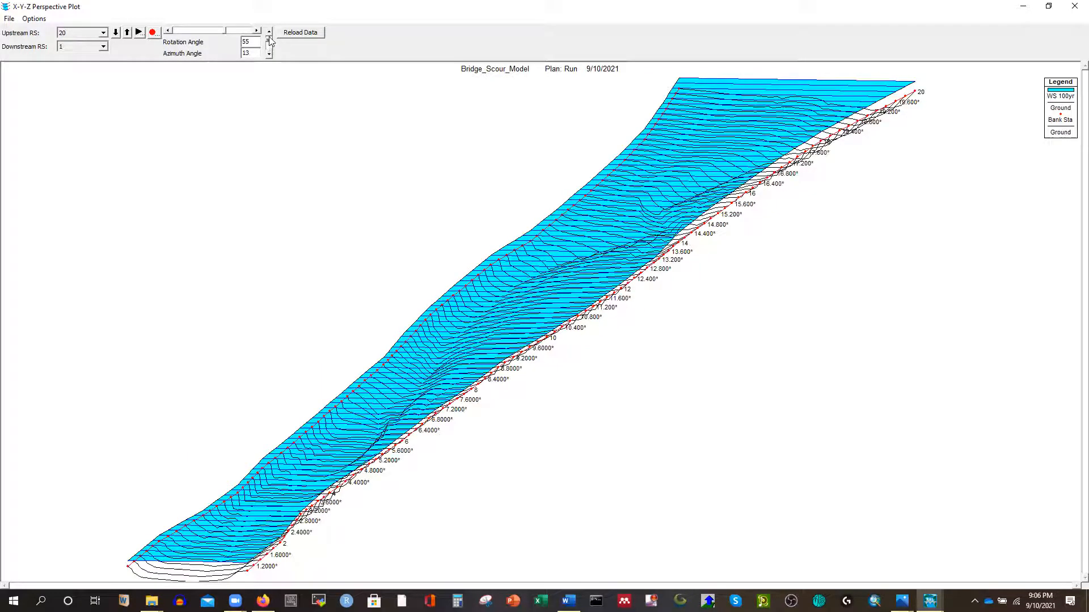
{"action": "left_click", "coordinate": [270, 46]}
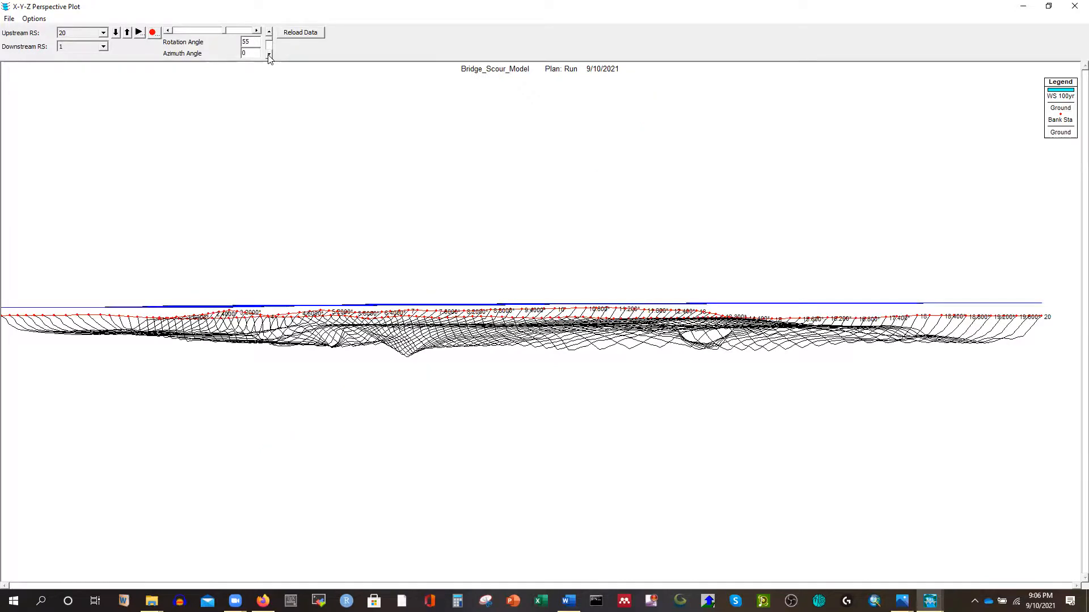
{"action": "left_click", "coordinate": [269, 54]}
{"action": "left_click", "coordinate": [269, 55]}
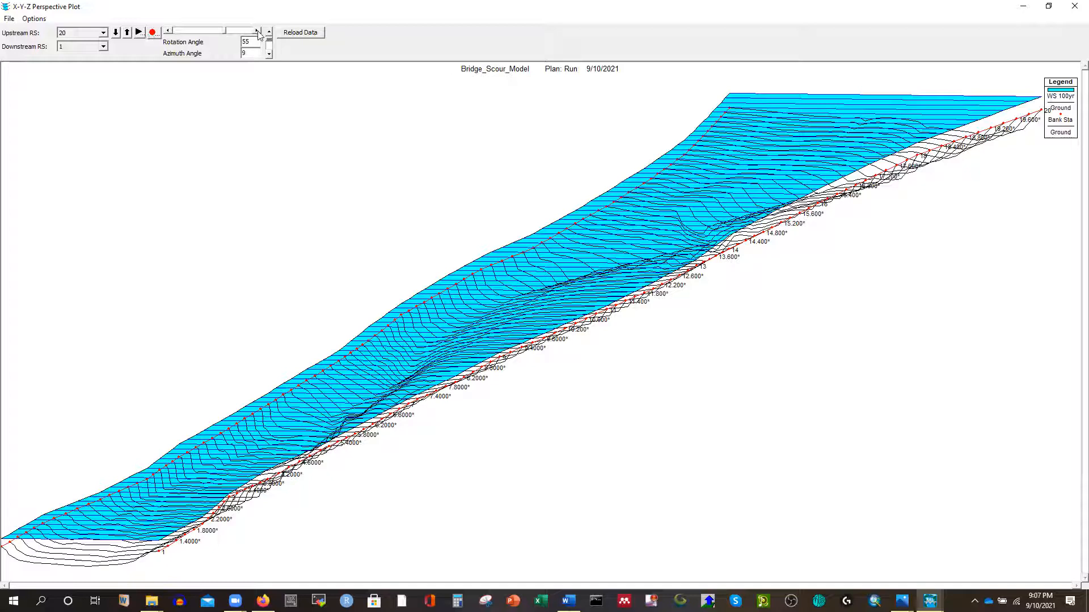
Step: Shorten the perspective plot to downstream river station 2.6, and restore the downstream end to station 1
{"action": "left_click", "coordinate": [127, 33]}
{"action": "left_click", "coordinate": [127, 33]}
{"action": "left_click", "coordinate": [127, 33]}
{"action": "left_click", "coordinate": [127, 33]}
{"action": "left_click", "coordinate": [127, 33]}
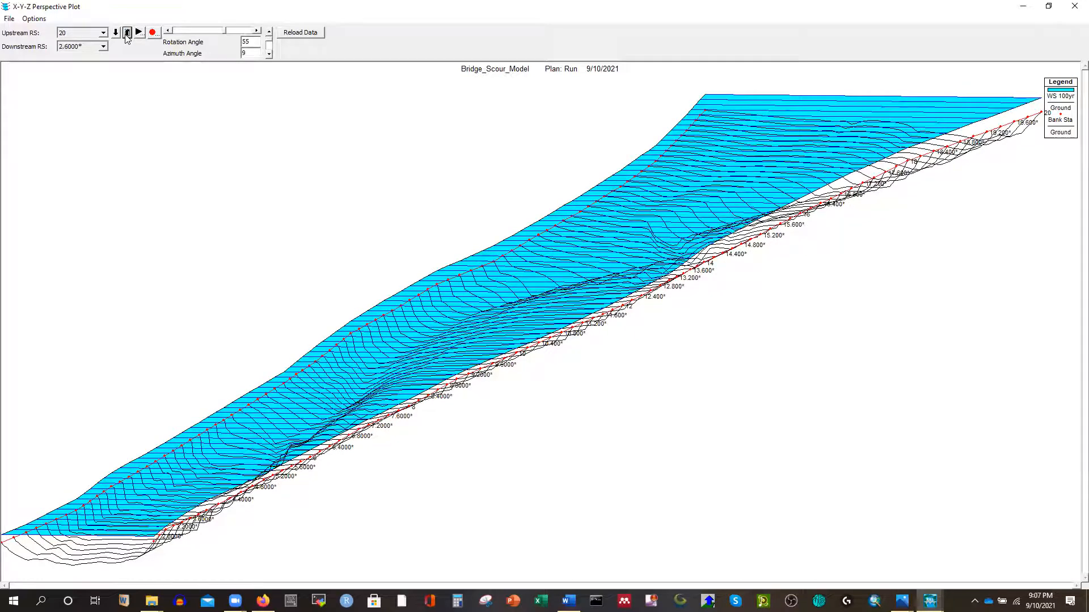
{"action": "left_click", "coordinate": [103, 47]}
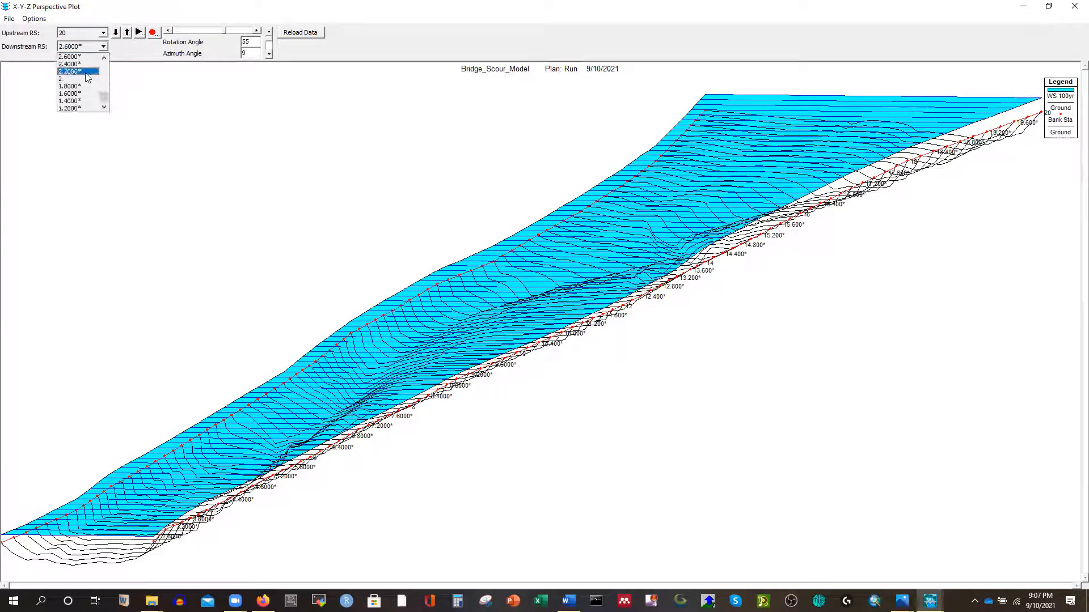
{"action": "scroll", "coordinate": [101, 103], "scroll_direction": "down", "scroll_amount": 1}
{"action": "left_click", "coordinate": [78, 108]}
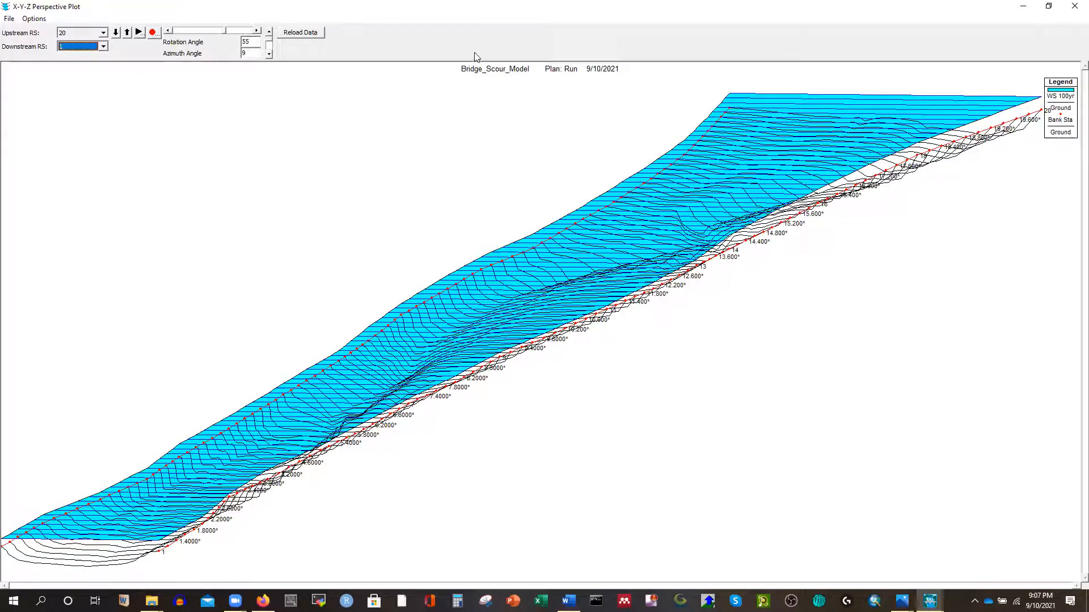
Step: Look over the perspective plot's display options and close the plot
{"action": "left_click", "coordinate": [31, 19]}
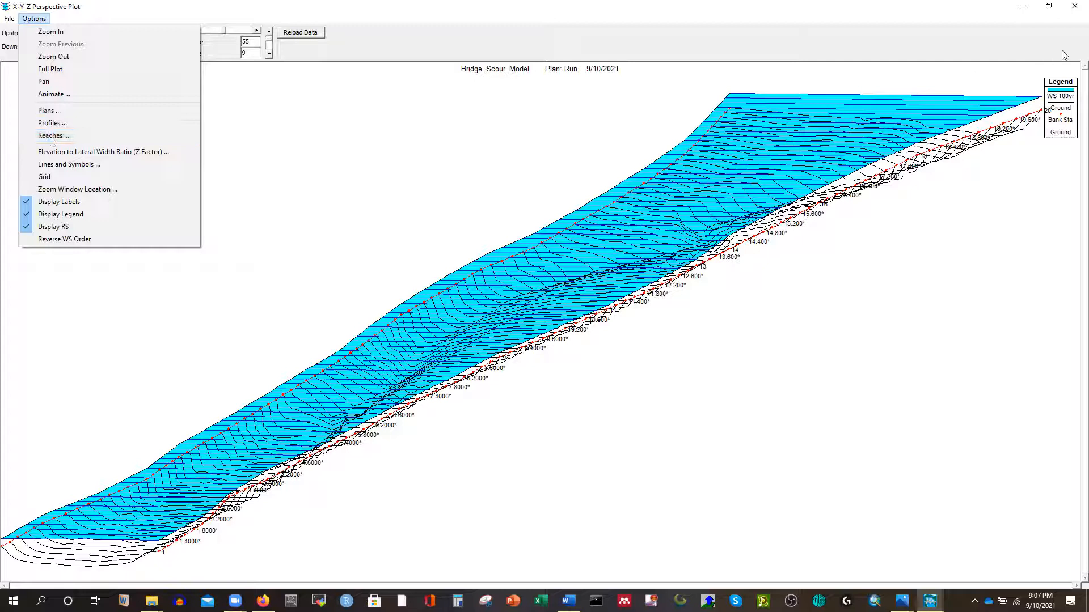
{"action": "left_click", "coordinate": [1074, 14]}
{"action": "left_click", "coordinate": [1074, 14]}
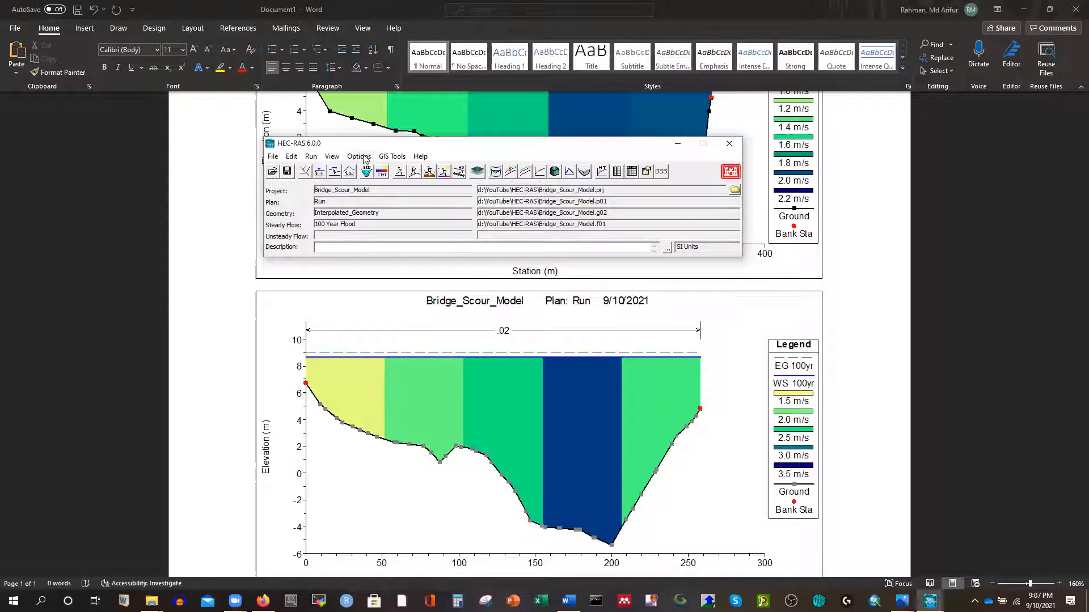
{"action": "left_click", "coordinate": [390, 160]}
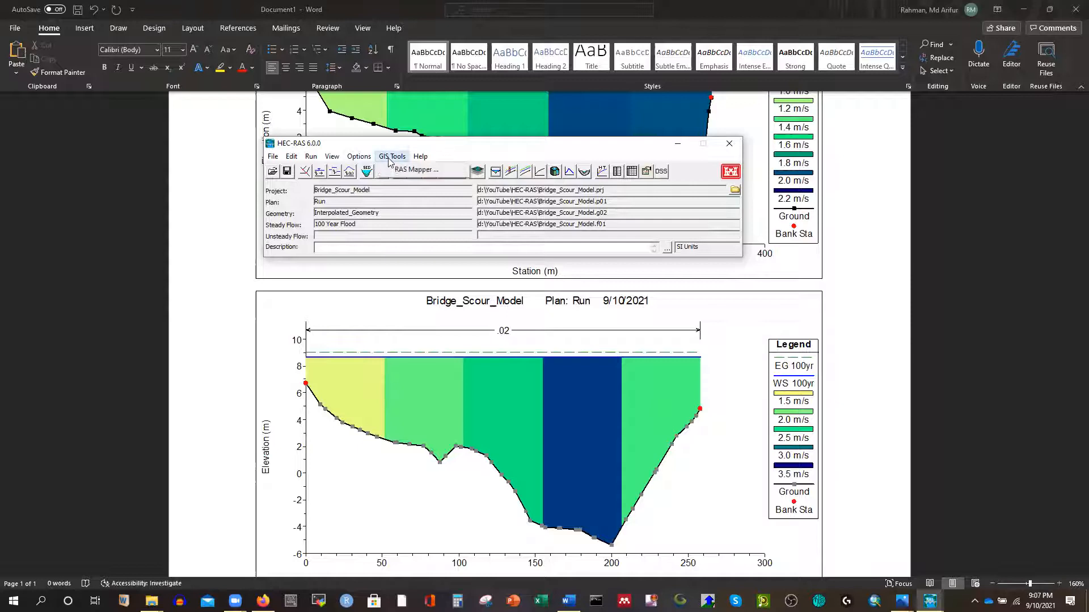
{"action": "mouse_move", "coordinate": [420, 157]}
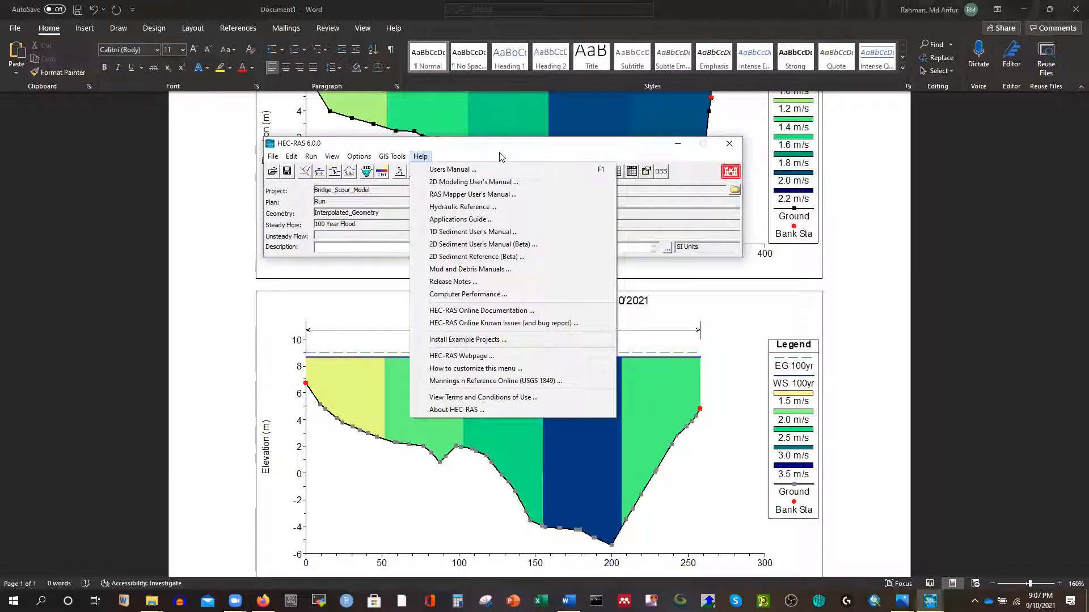
{"action": "left_click", "coordinate": [501, 157]}
{"action": "left_click", "coordinate": [420, 157]}
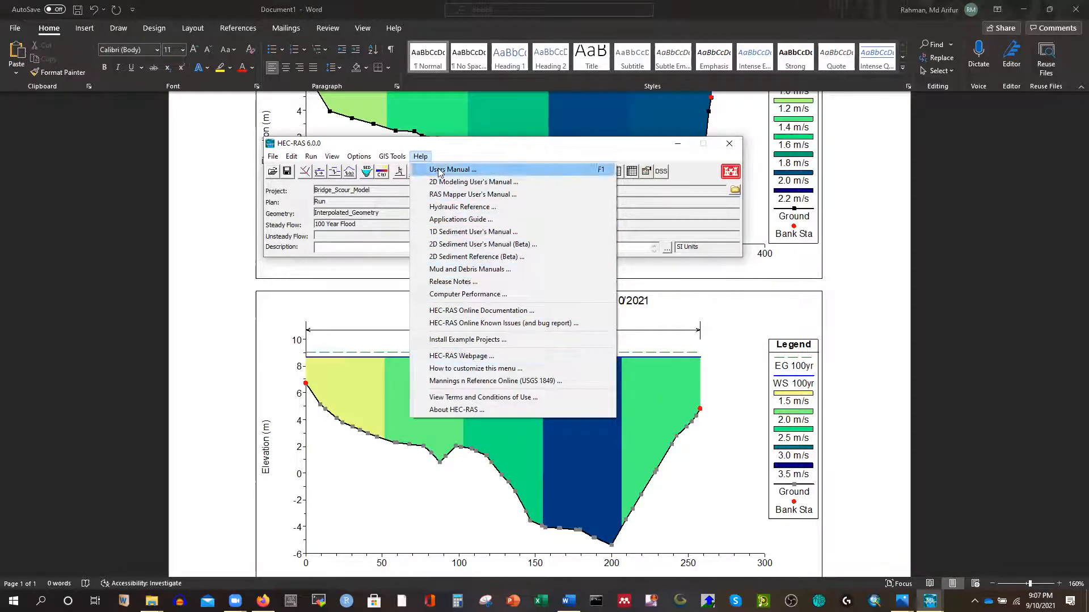
{"action": "left_click", "coordinate": [473, 149]}
{"action": "left_click", "coordinate": [420, 156]}
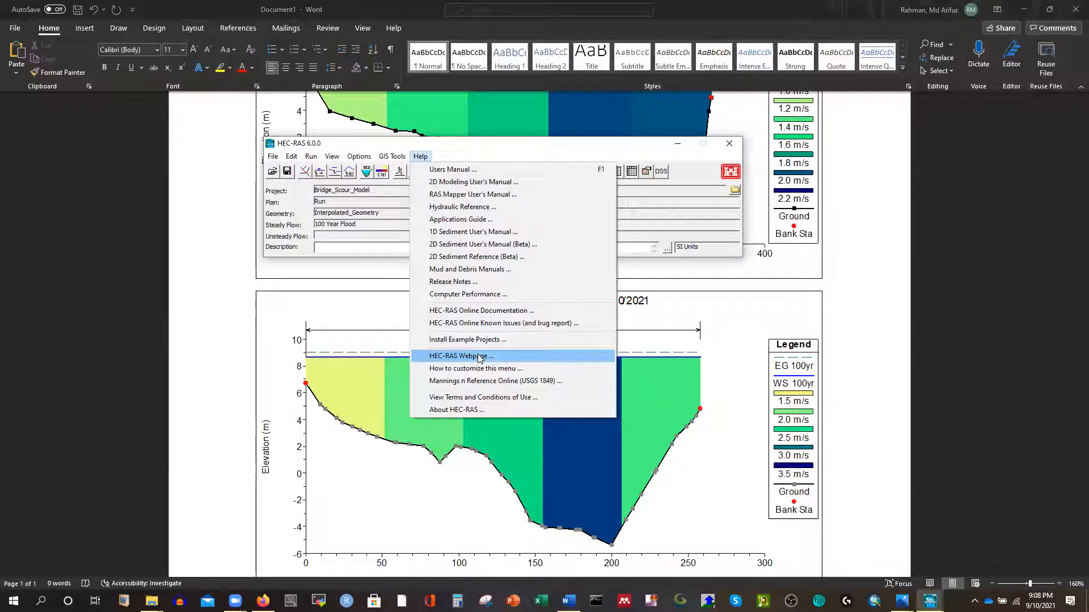
{"action": "left_click", "coordinate": [479, 154]}
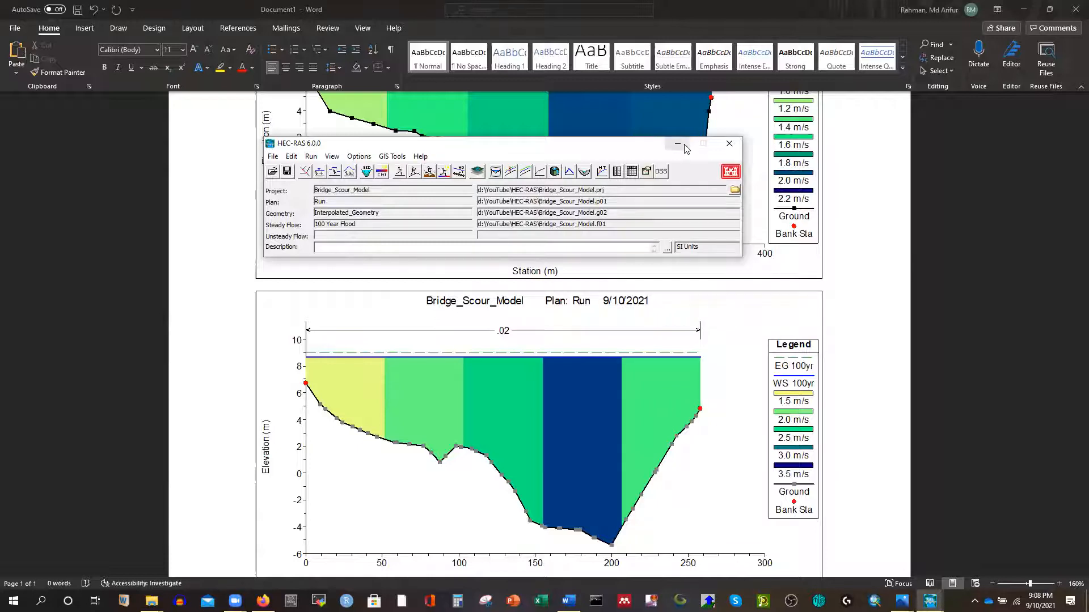
Step: Open the geometric data in a maximized window and check the Bridge Culvert Data editor for river stations, closing that editor without changes
{"action": "left_click", "coordinate": [304, 171]}
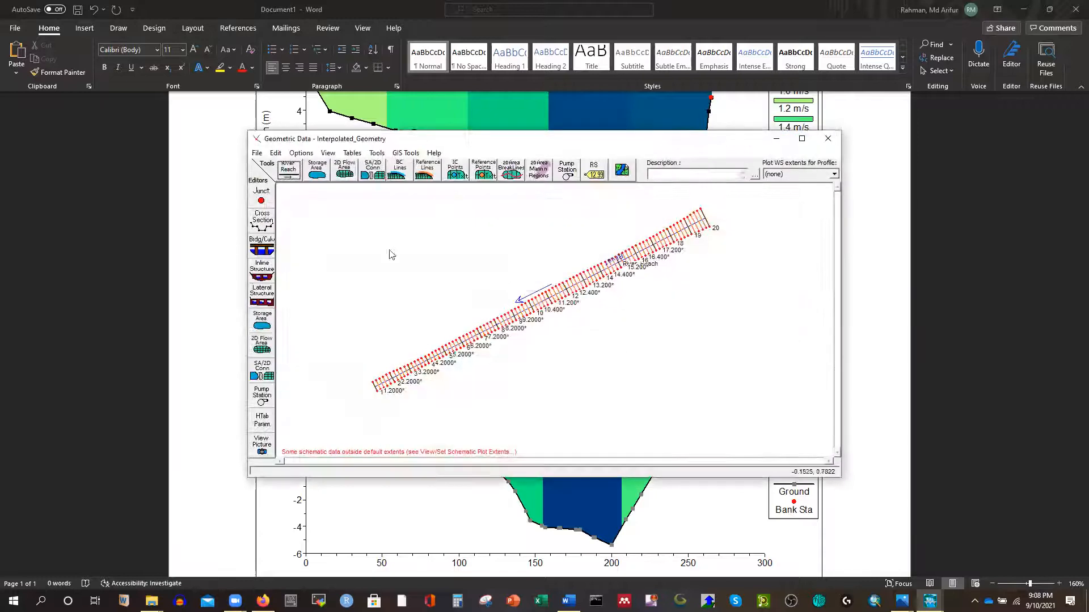
{"action": "left_click", "coordinate": [802, 138]}
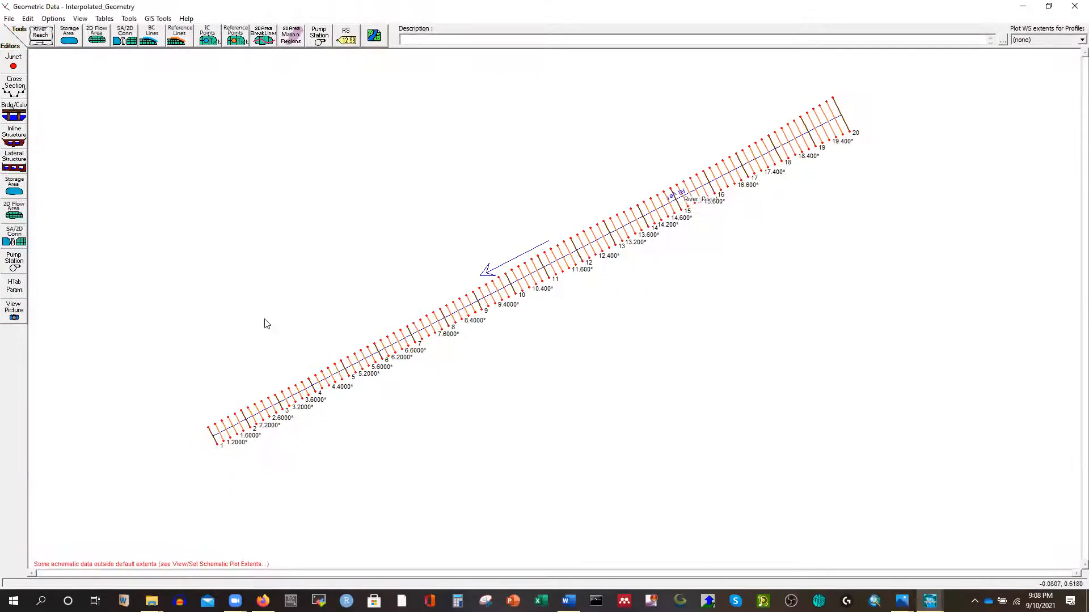
{"action": "left_click", "coordinate": [17, 115]}
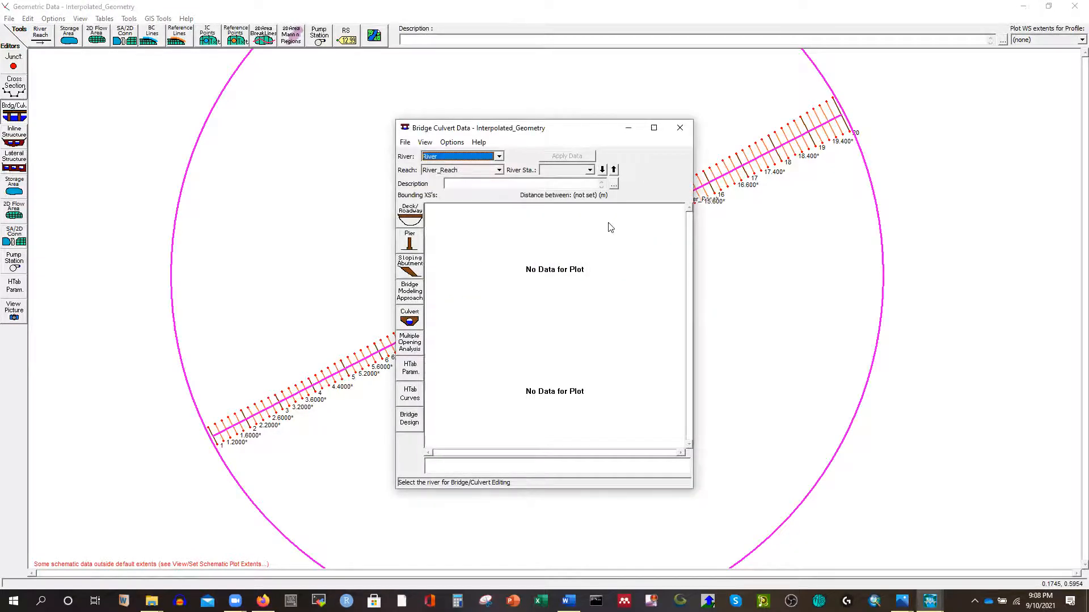
{"action": "left_click", "coordinate": [590, 170]}
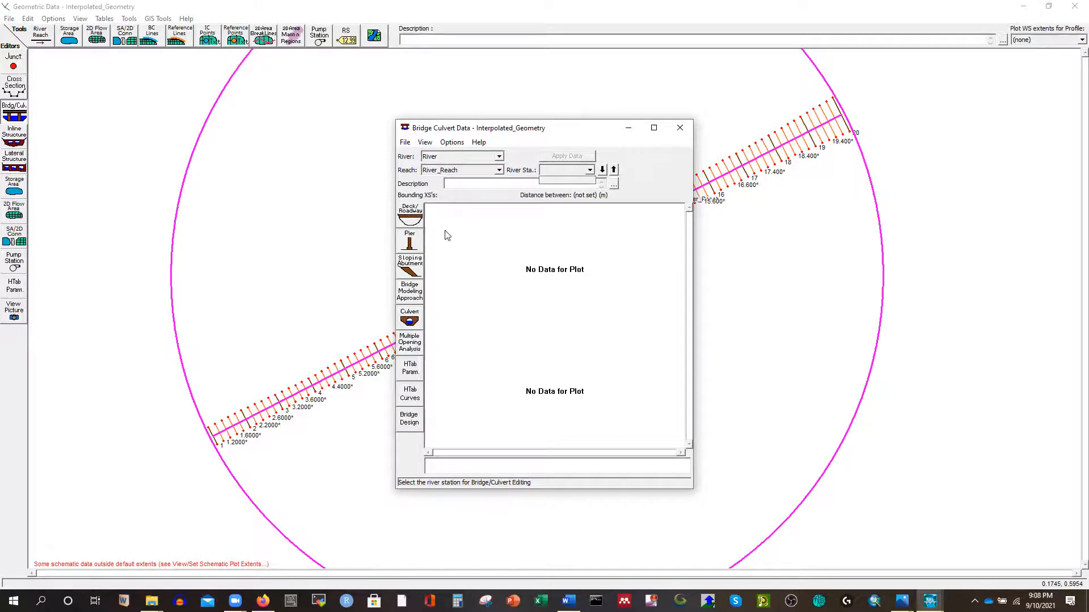
{"action": "left_click", "coordinate": [677, 129]}
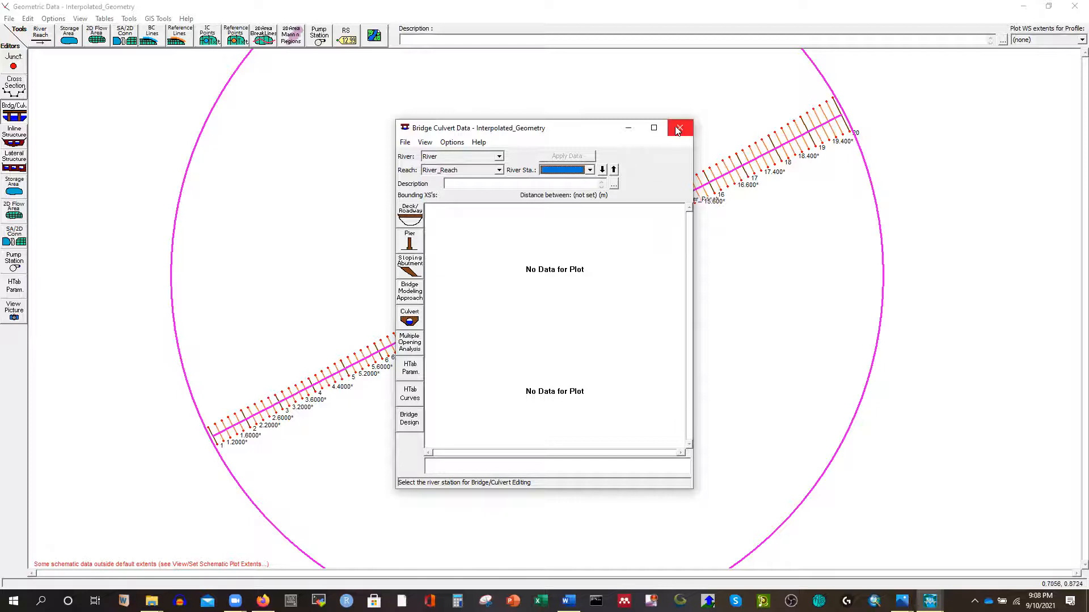
{"action": "left_click", "coordinate": [679, 130]}
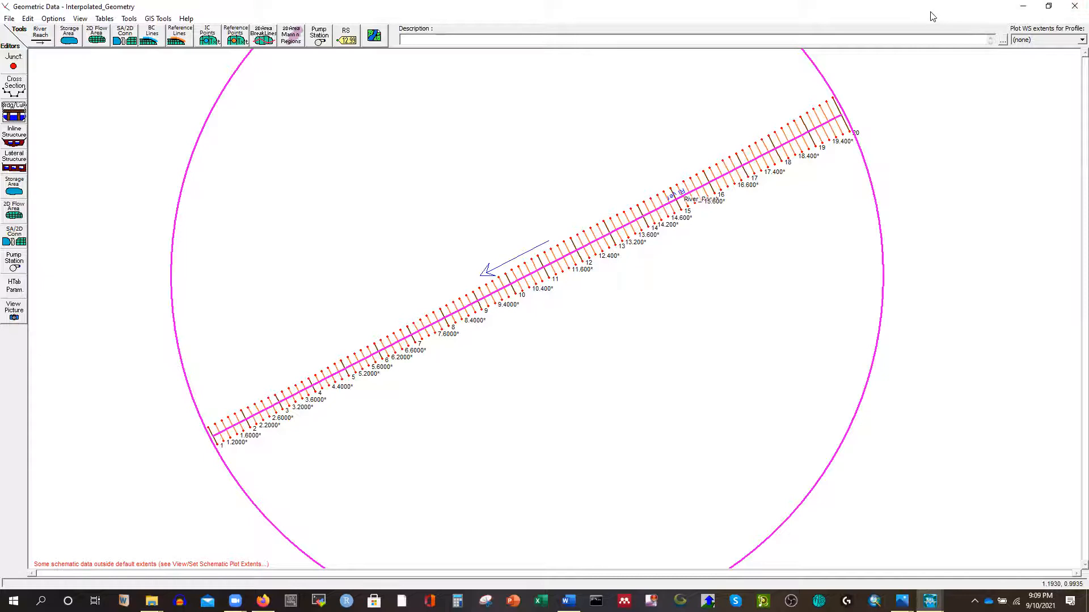
{"action": "left_click_drag", "start_coordinate": [930, 12], "coordinate": [595, 81]}
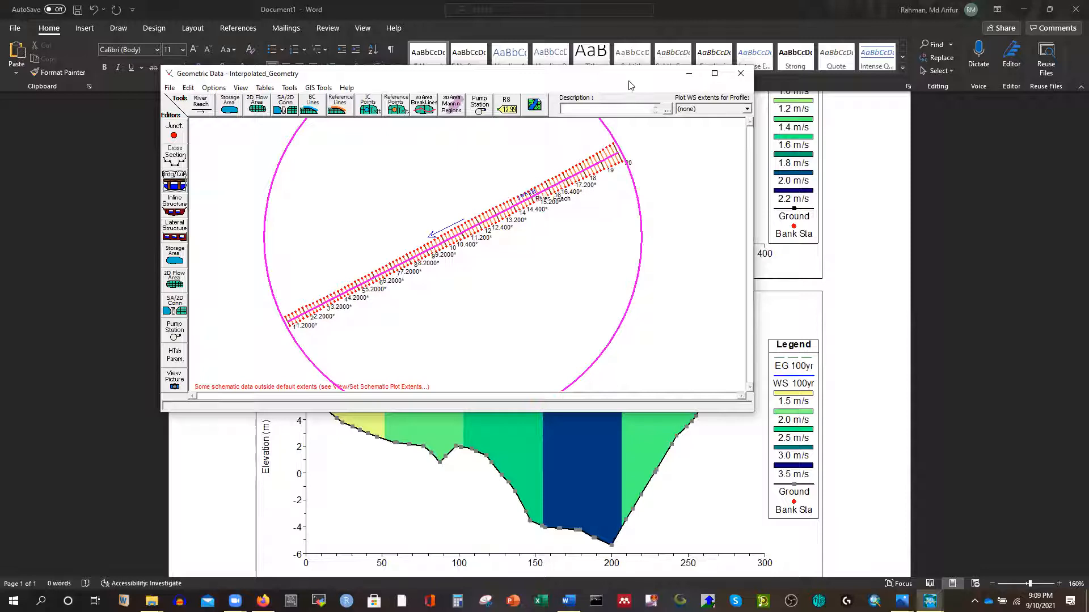
{"action": "left_click_drag", "start_coordinate": [618, 84], "coordinate": [572, 82]}
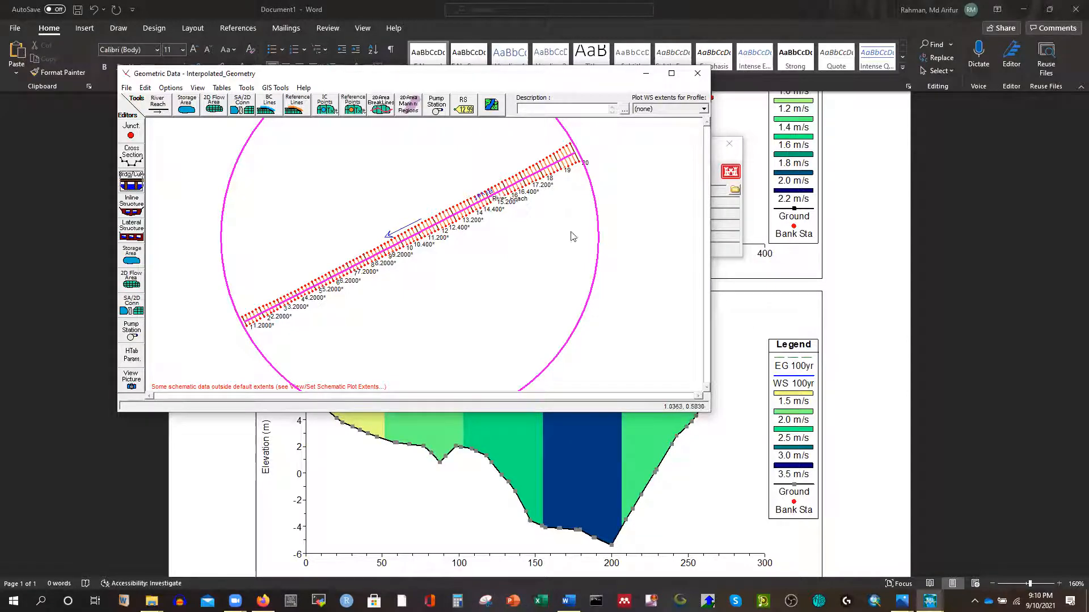
{"action": "left_click", "coordinate": [670, 74]}
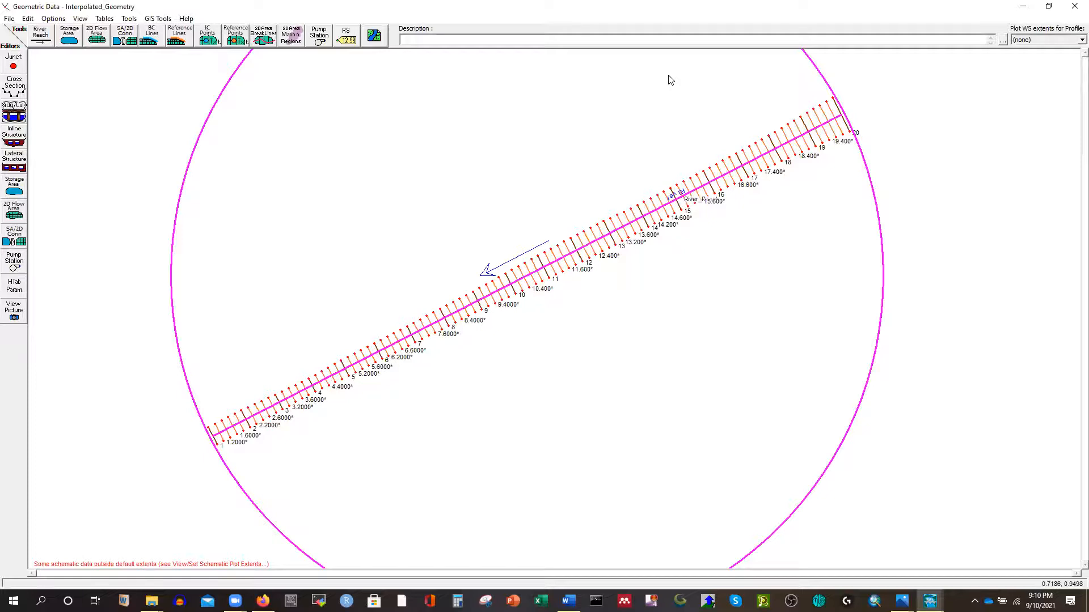